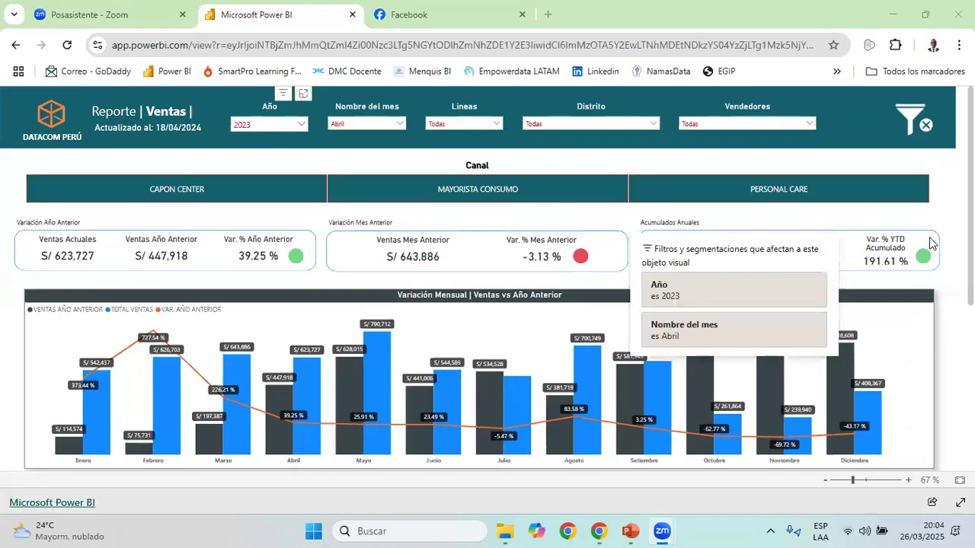
Examine the sales report's annual, monthly and year-to-date KPI cards and the monthly sales versus previous year chart
click(869, 255)
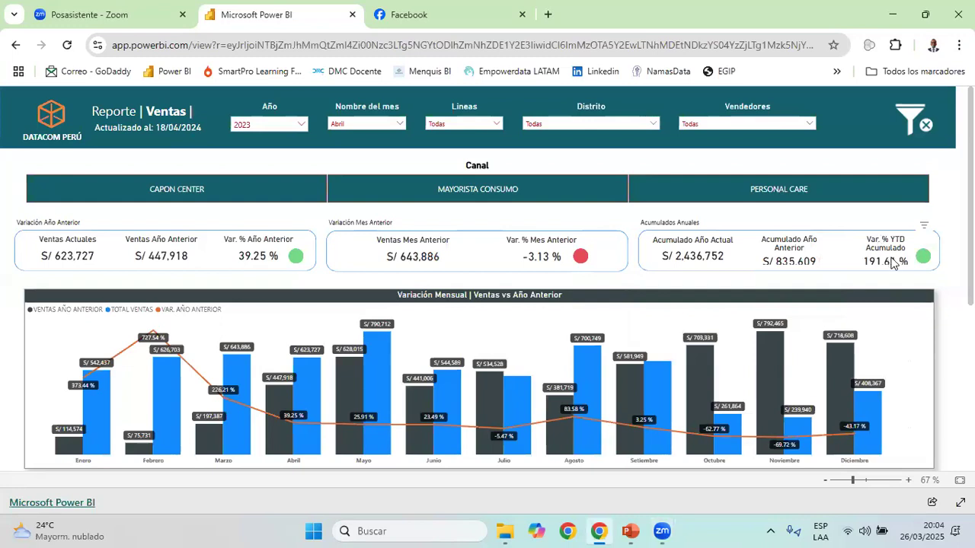
scroll(888, 263, down, 3)
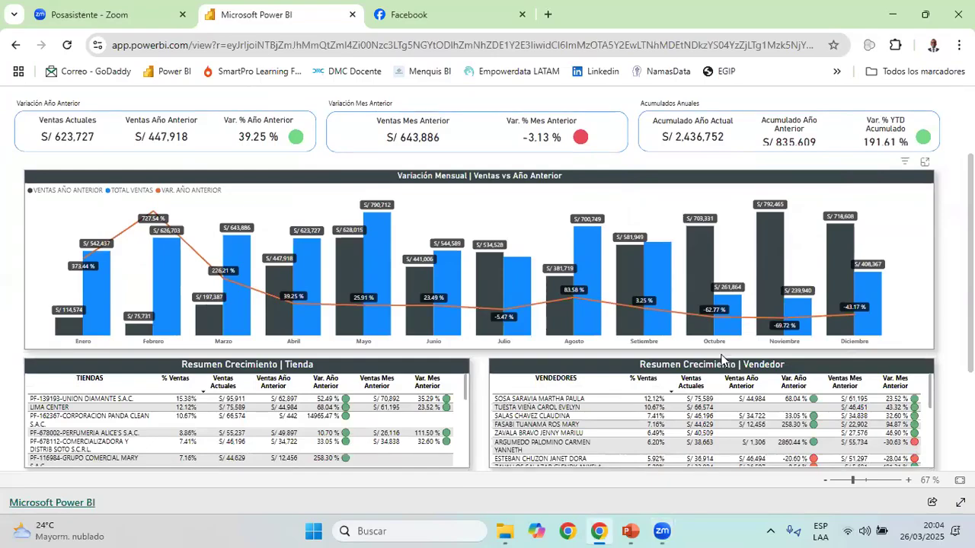
scroll(721, 360, up, 3)
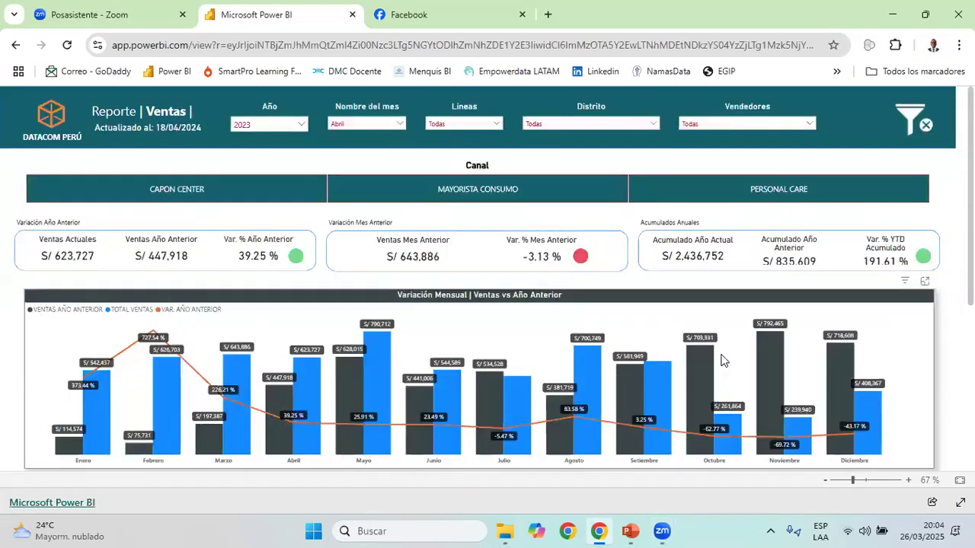
click(726, 162)
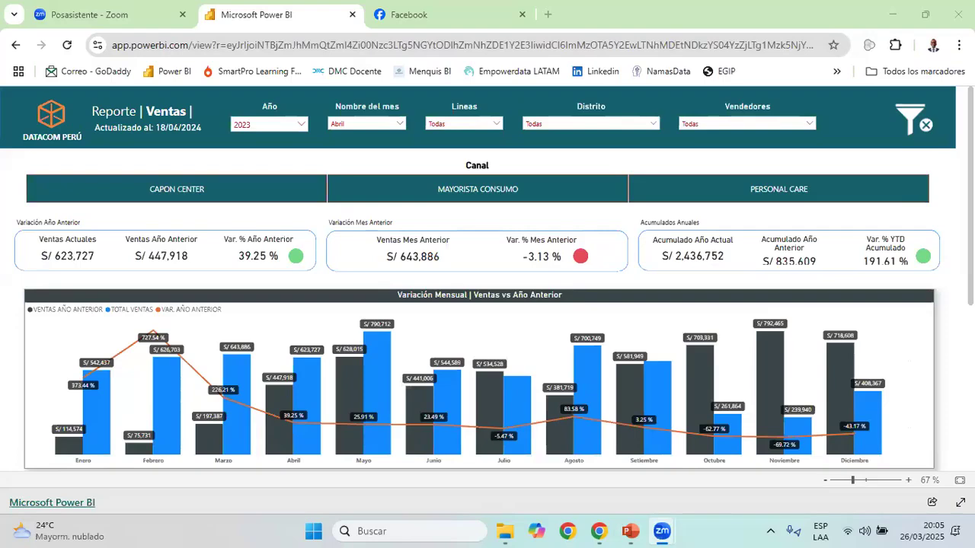
scroll(194, 272, down, 3)
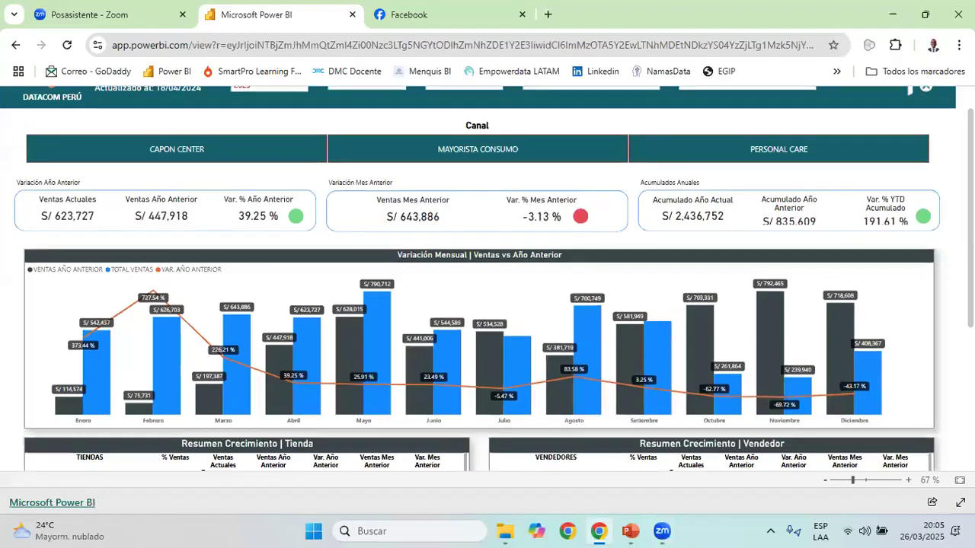
scroll(522, 181, down, 1)
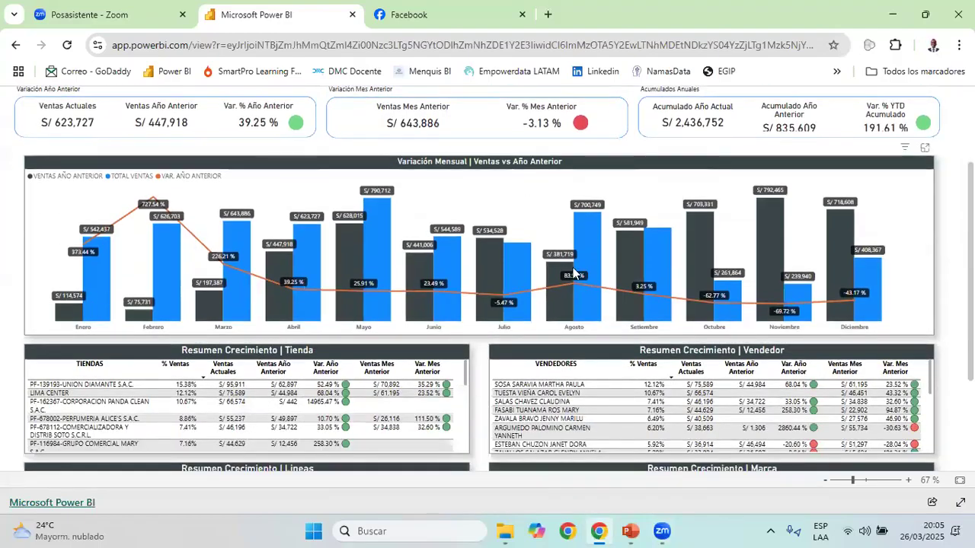
scroll(573, 265, up, 4)
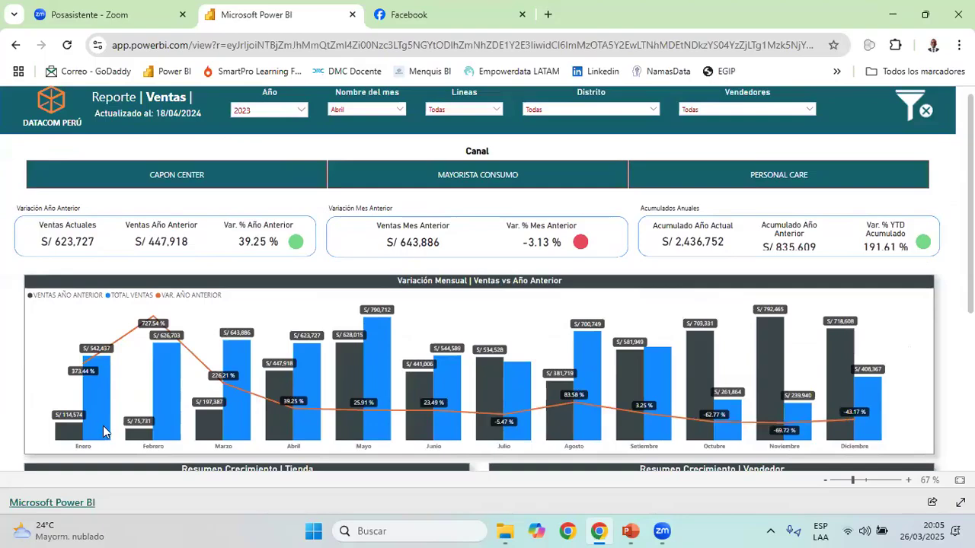
mouse_move(155, 409)
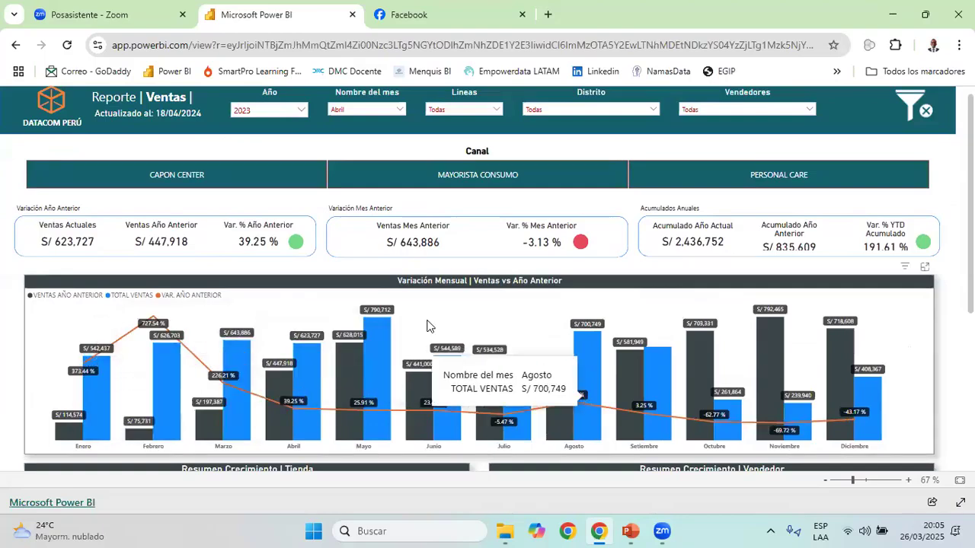
scroll(286, 161, up, 1)
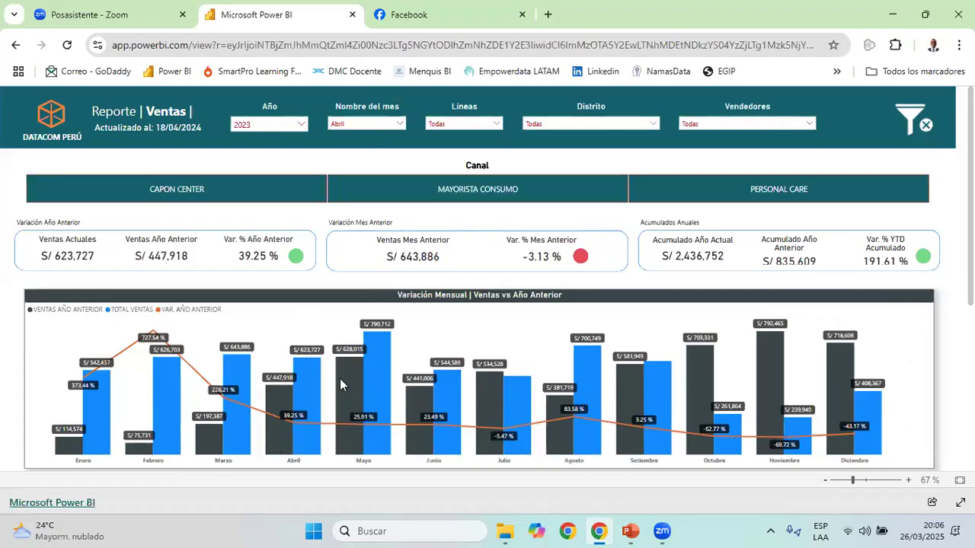
Review the growth summary tables by store, seller, line and brand in the sales report
scroll(353, 377, down, 5)
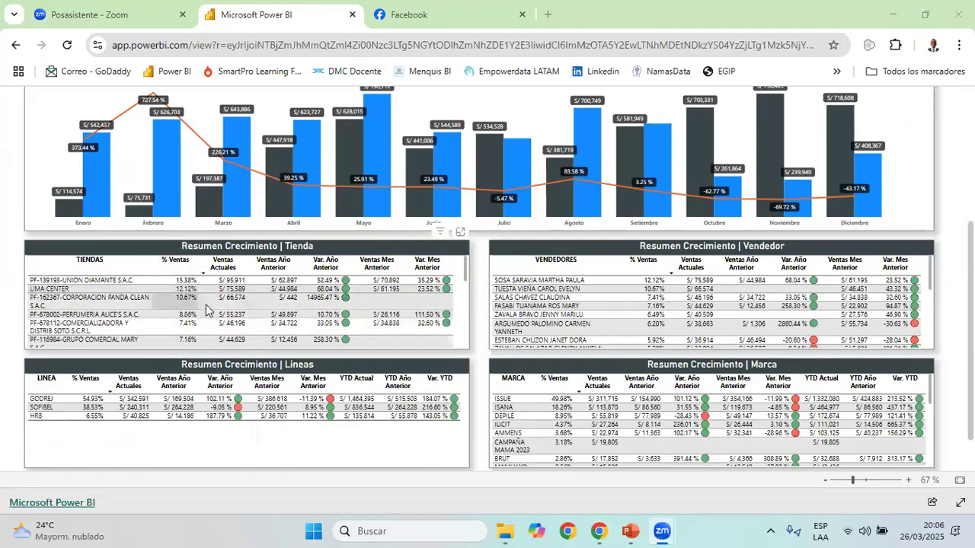
click(182, 263)
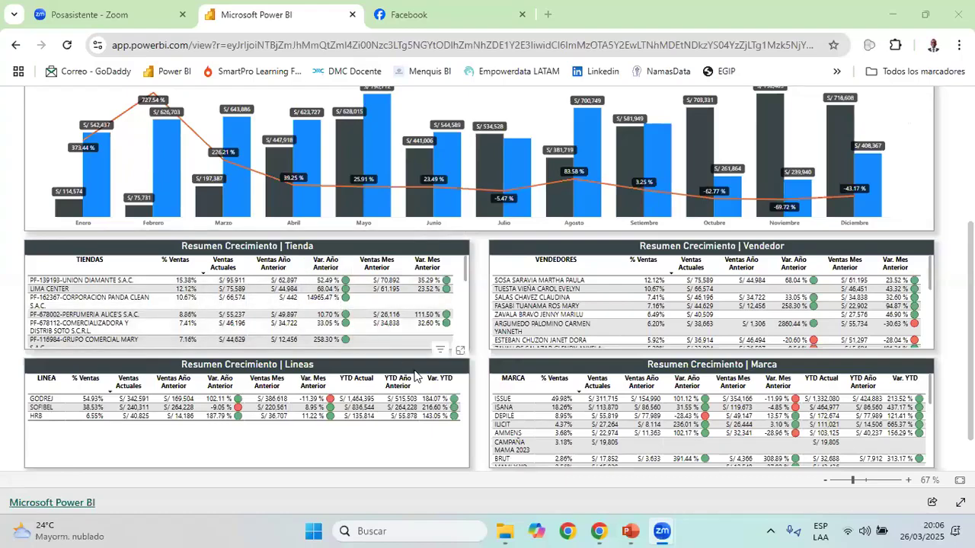
scroll(417, 376, up, 1)
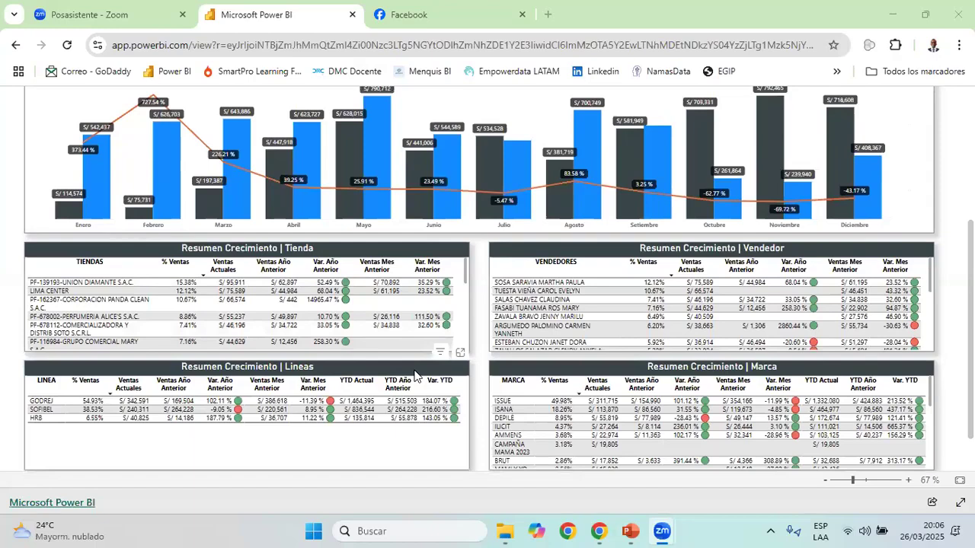
scroll(415, 375, up, 3)
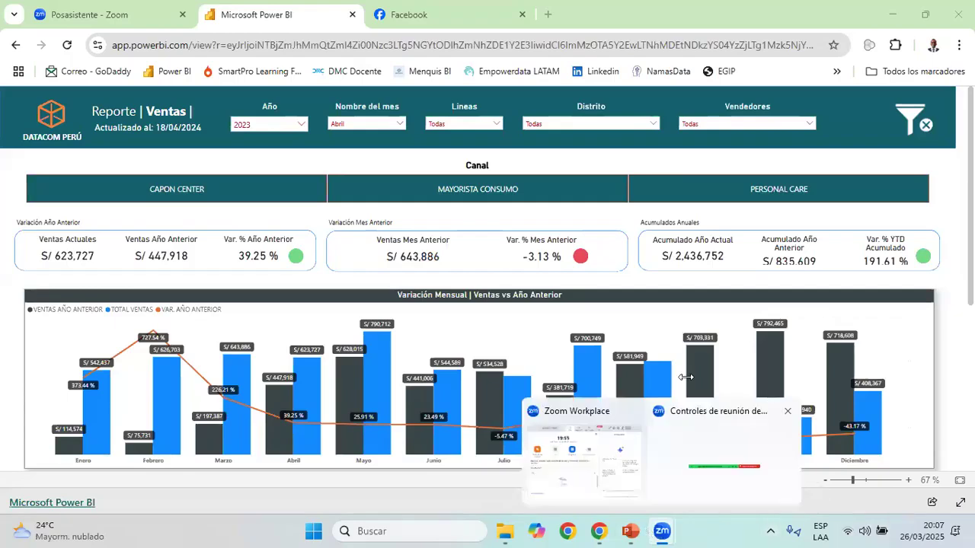
Switch to File Explorer and open the Reporte Ventas folder inside Sesión 4 on the desktop
mouse_move(501, 531)
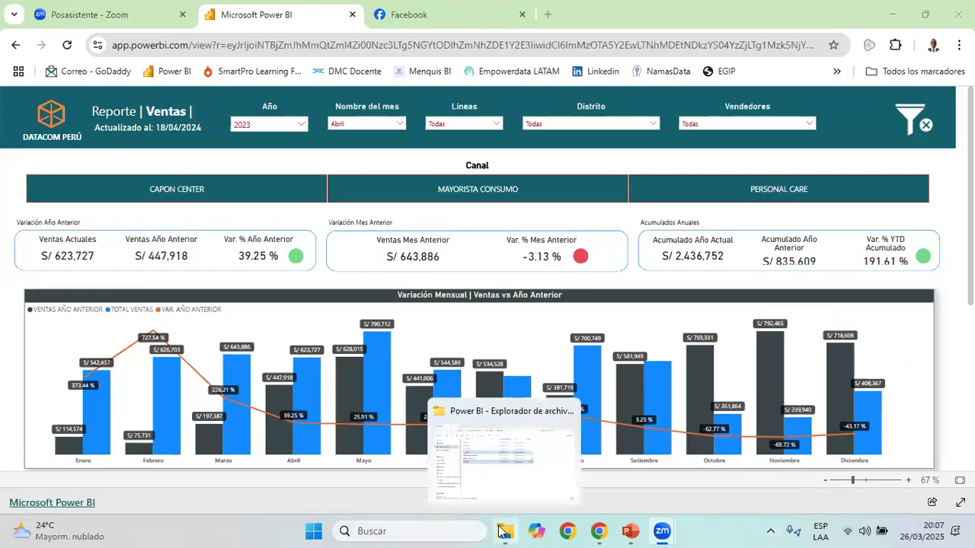
click(533, 480)
click(90, 219)
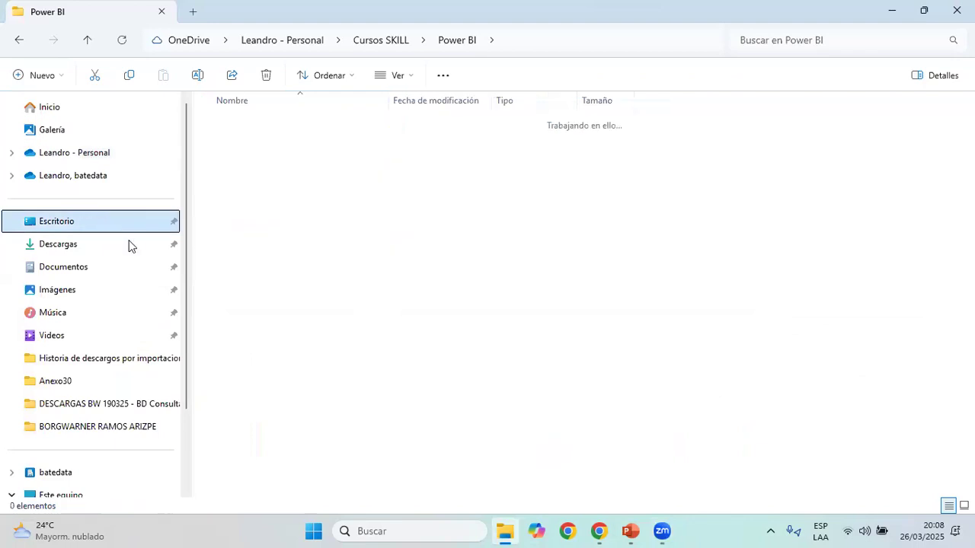
double_click(286, 376)
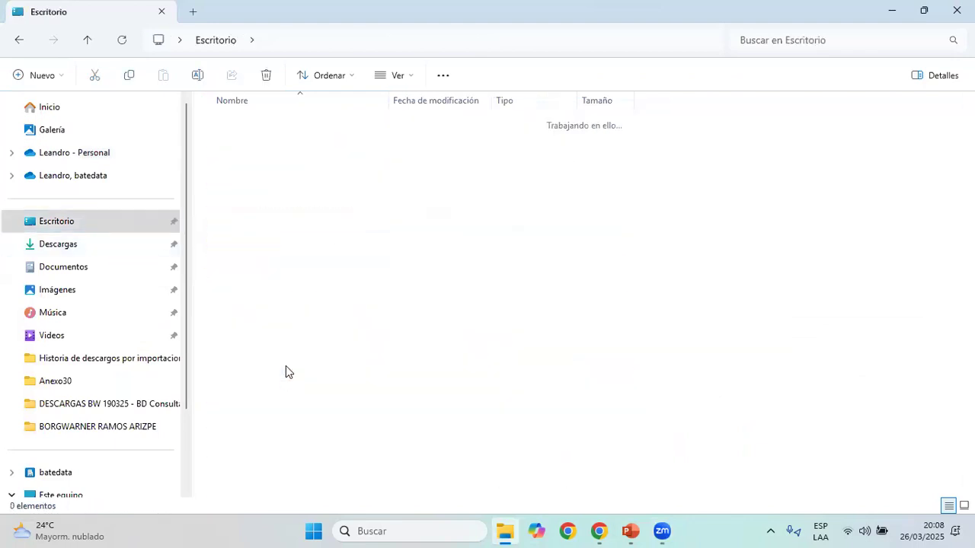
click(267, 145)
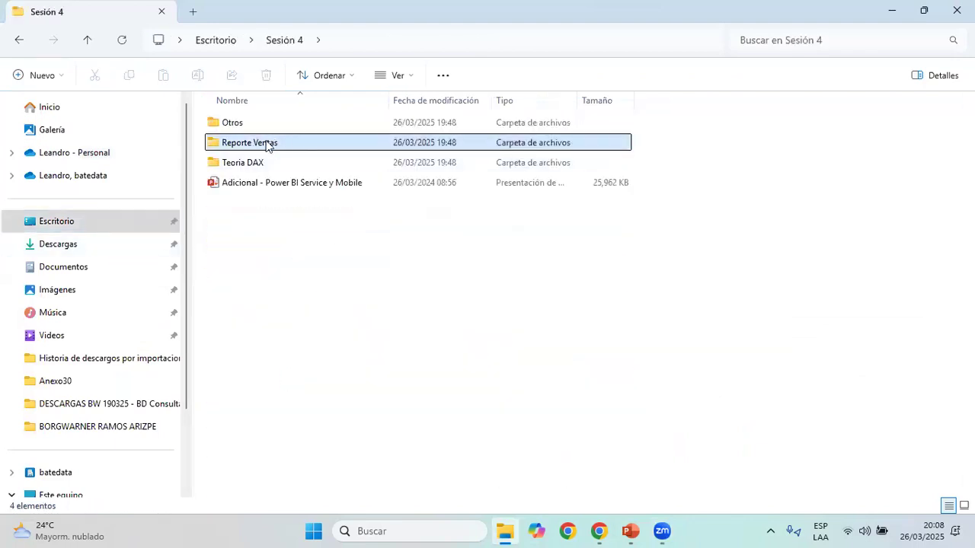
double_click(266, 142)
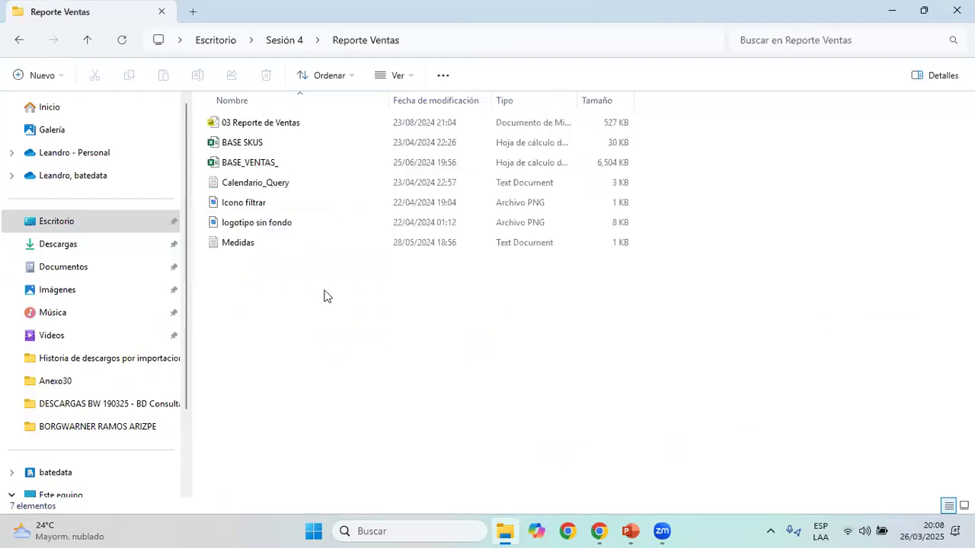
drag(308, 329, 219, 103)
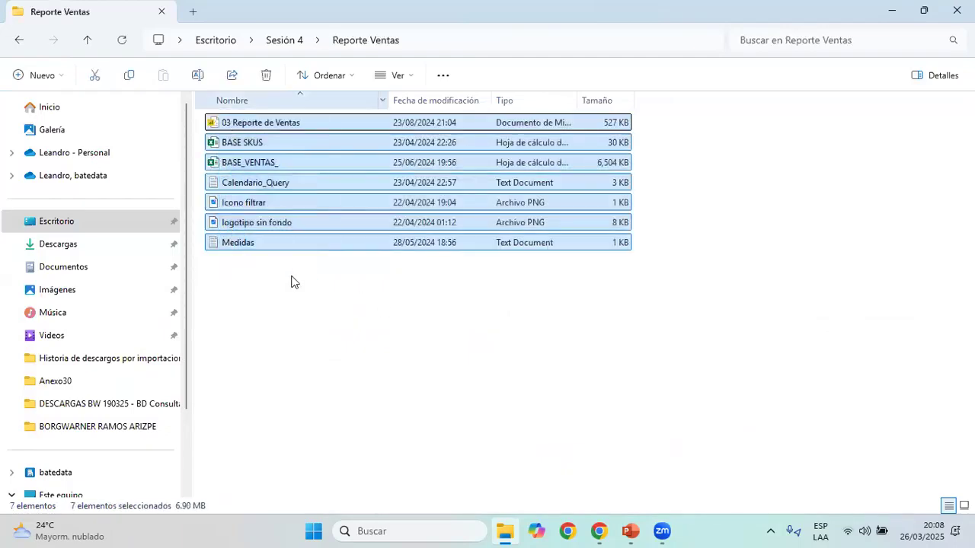
drag(337, 356, 212, 146)
drag(349, 334, 206, 134)
click(322, 322)
click(272, 149)
ctrl+click(272, 164)
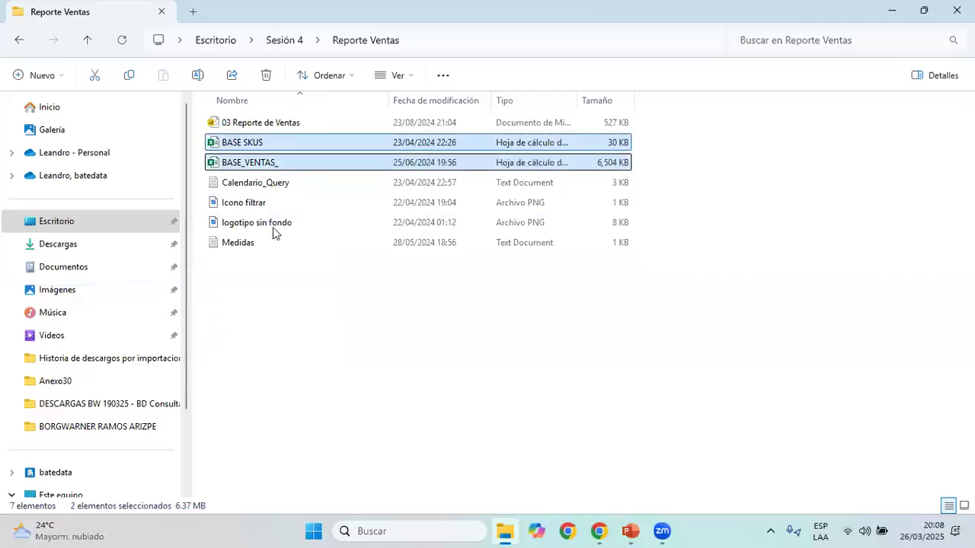
click(274, 164)
click(262, 144)
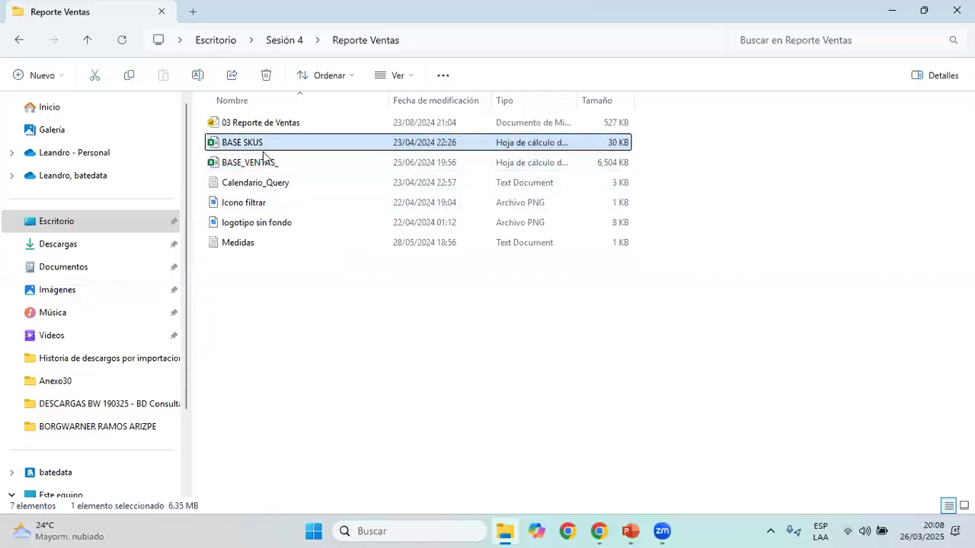
Open the BASE_VENTAS_ and BASE SKUS workbooks in Excel and maximize both windows, ending on BASE_VENTAS_
click(326, 170)
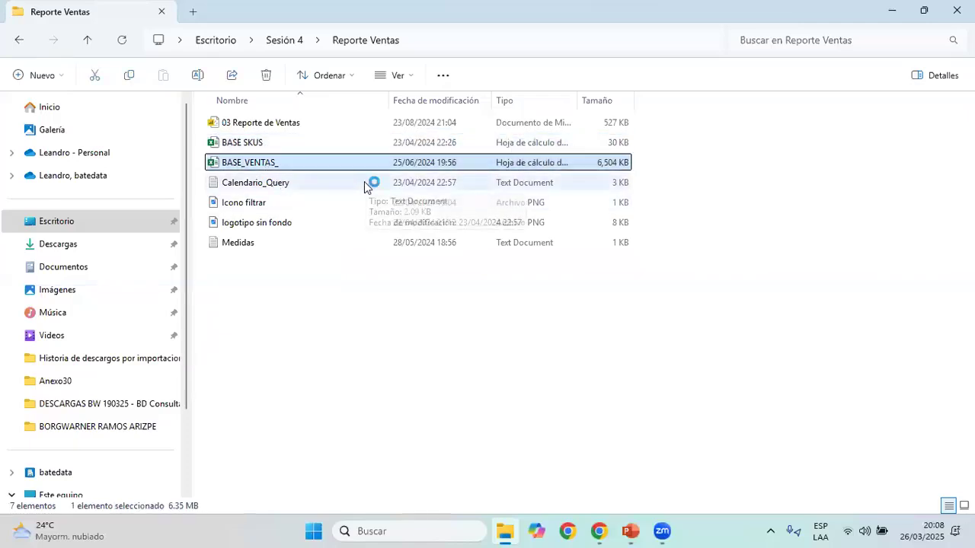
ctrl+click(272, 139)
double_click(272, 139)
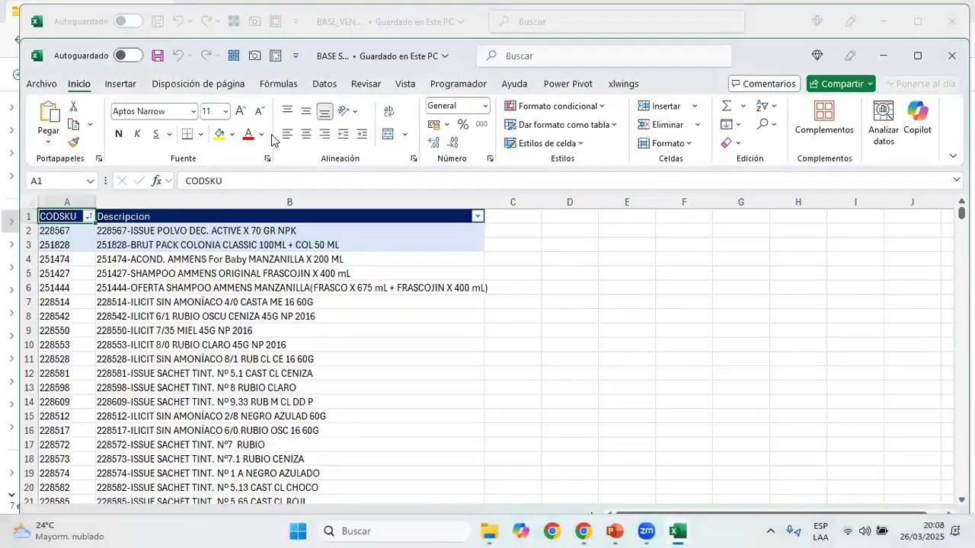
click(918, 55)
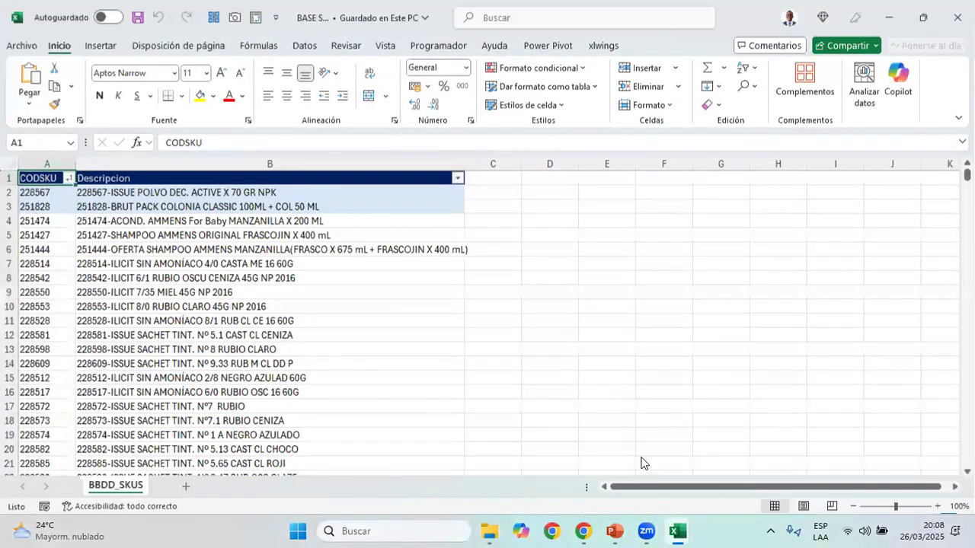
click(923, 26)
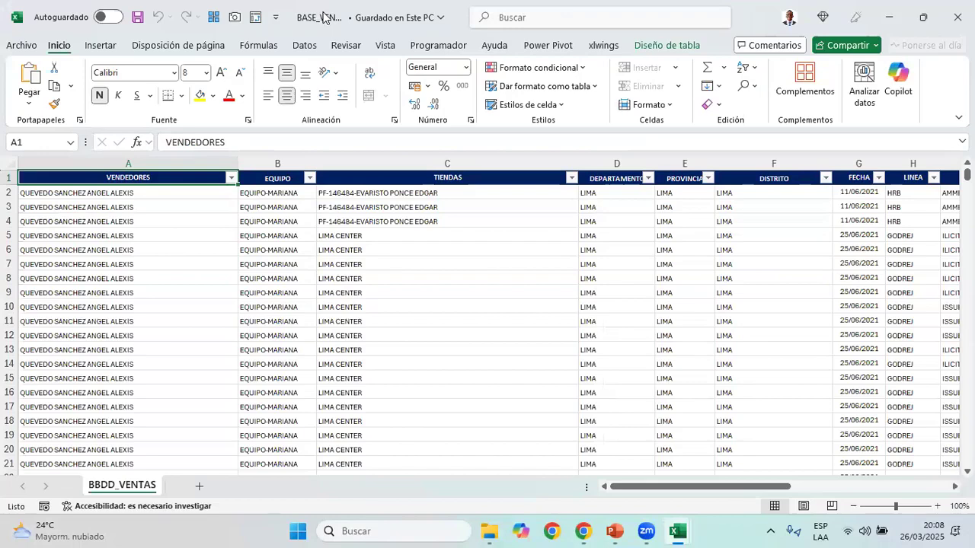
Go through the first columns of the BBDD_VENTAS sheet and narrow the VENDEDORES and TIENDAS columns
click(162, 162)
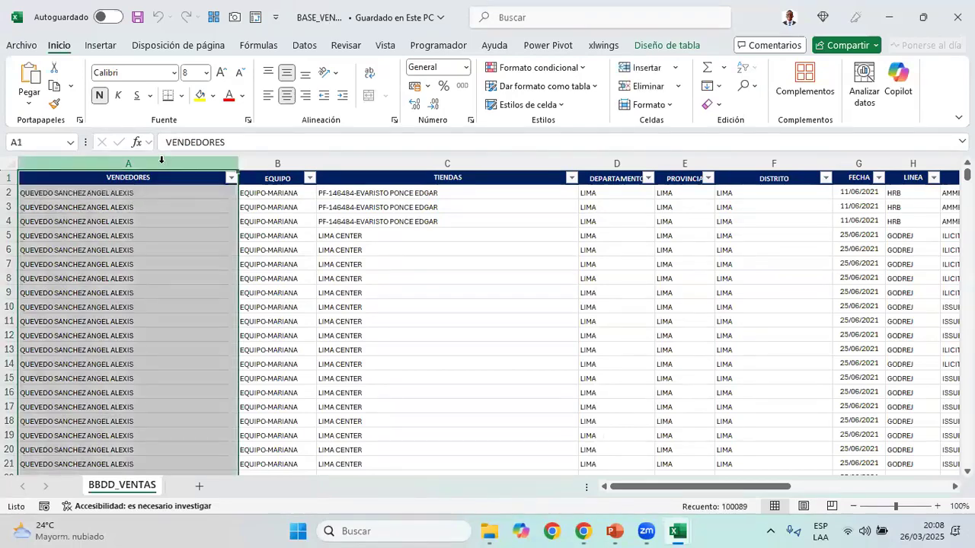
key(ctrl+shift+Right)
key(ctrl+Home)
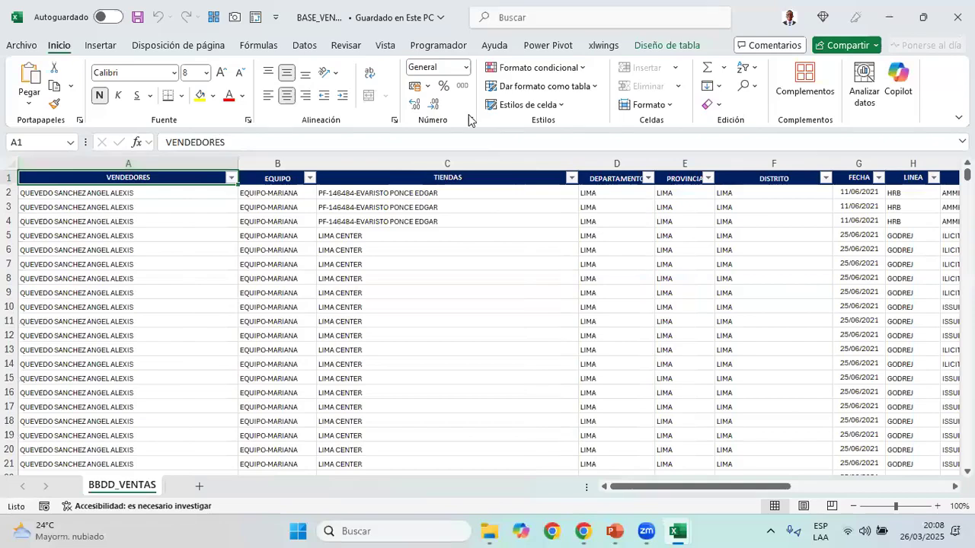
drag(238, 163, 210, 163)
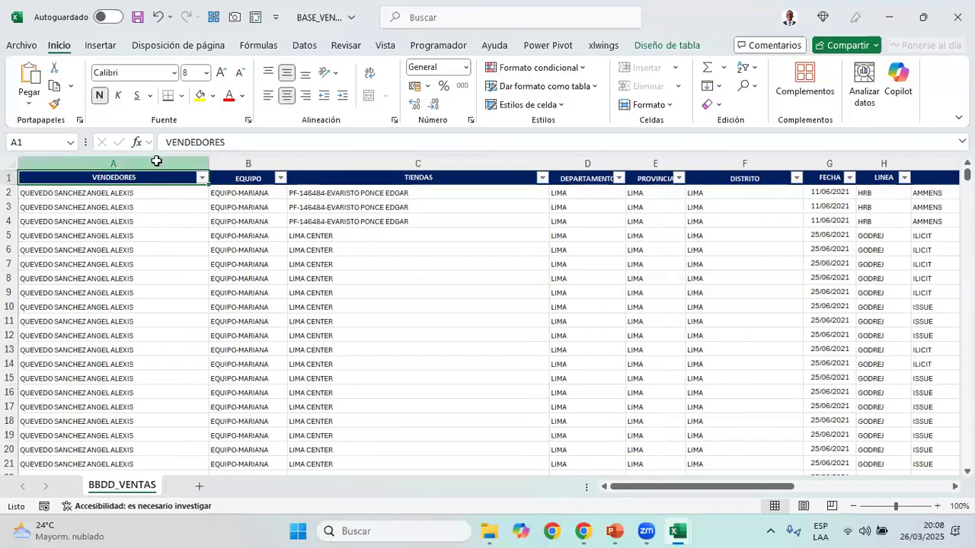
click(155, 157)
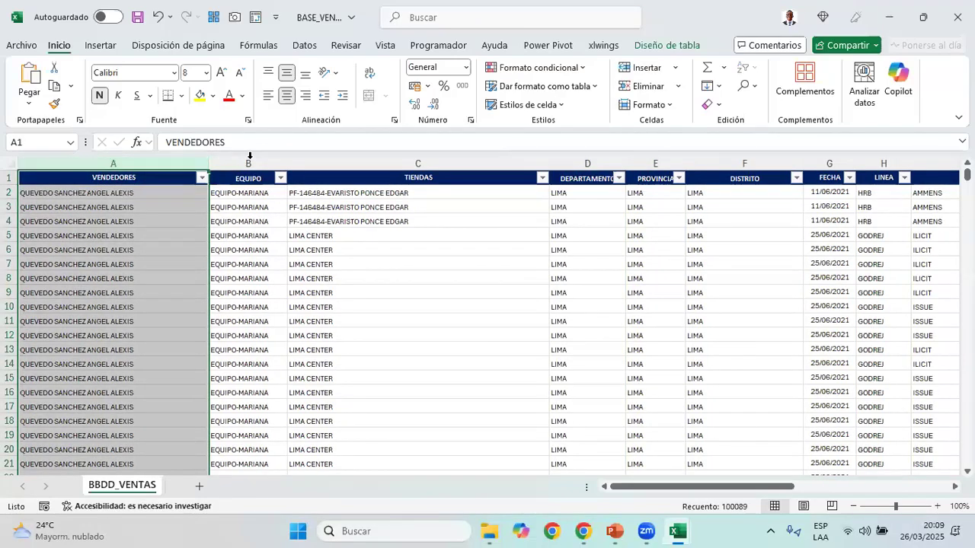
click(248, 157)
click(459, 163)
drag(549, 163, 471, 163)
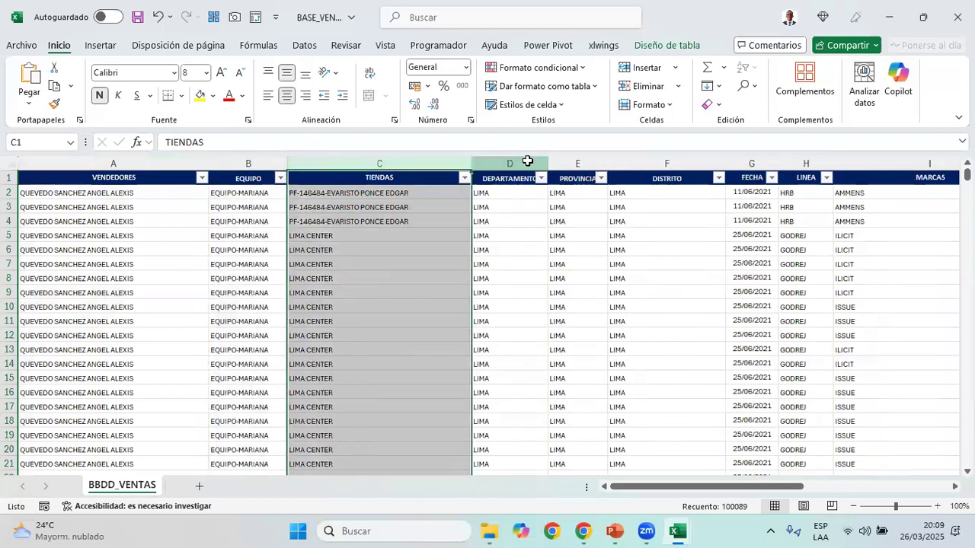
Check the DEPARTAMENTO through LINEA columns one by one and narrow the MARCAS column
click(525, 162)
click(576, 163)
click(634, 162)
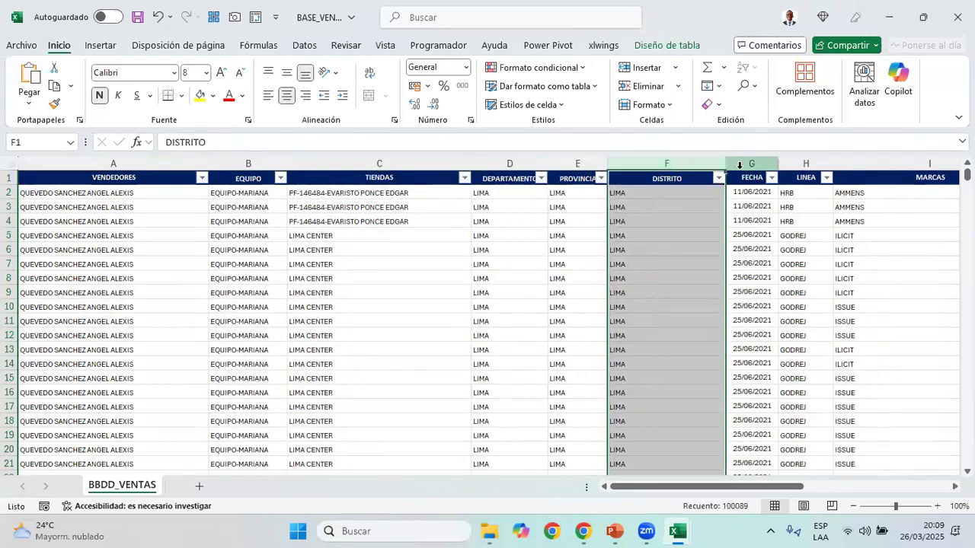
click(744, 163)
click(807, 163)
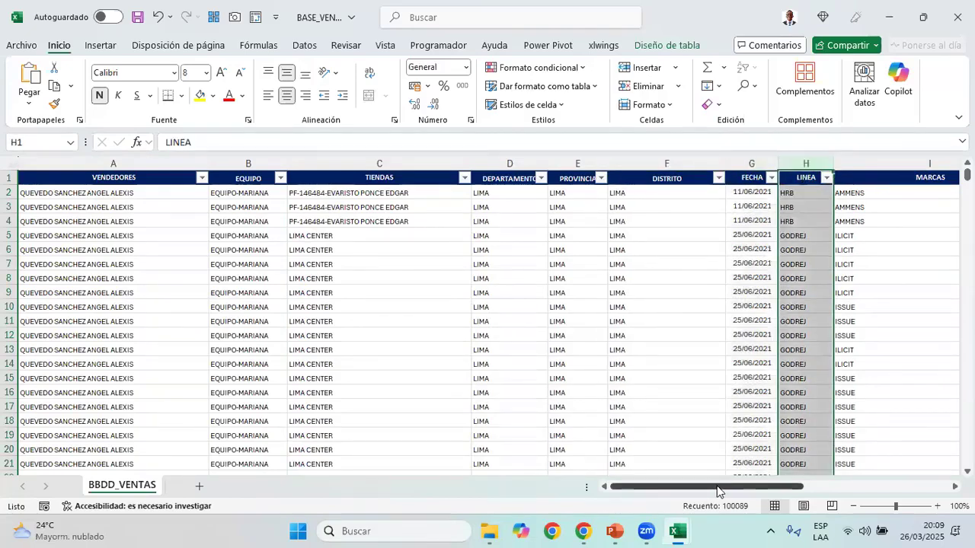
drag(716, 492, 791, 491)
click(655, 163)
drag(668, 163, 593, 163)
Check the Precio column, widen the CANTIDAD column to fit its header, and narrow the MARCA column
click(616, 163)
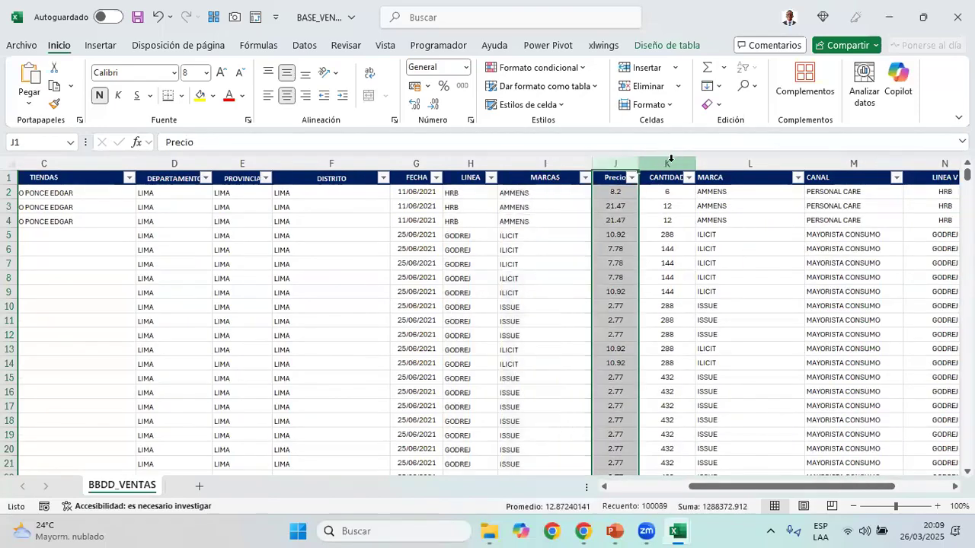
click(672, 160)
drag(695, 160, 706, 160)
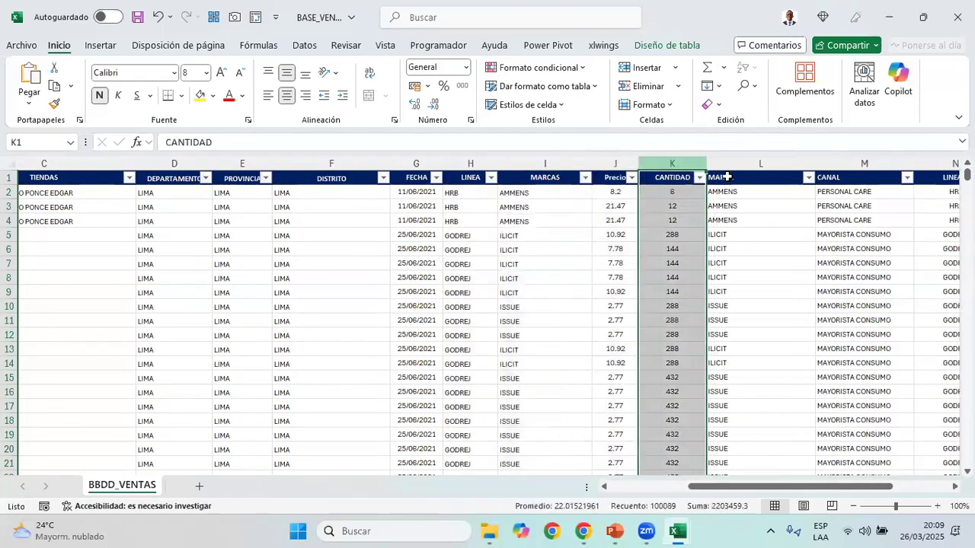
drag(810, 159, 792, 159)
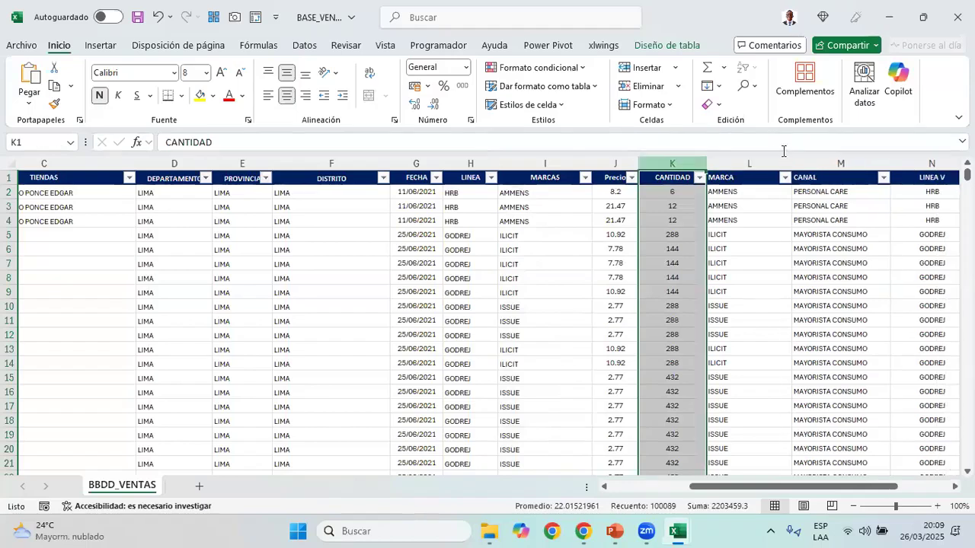
Compare the MARCAS column with the MARCA column by selecting both, and check the CANAL column
click(545, 163)
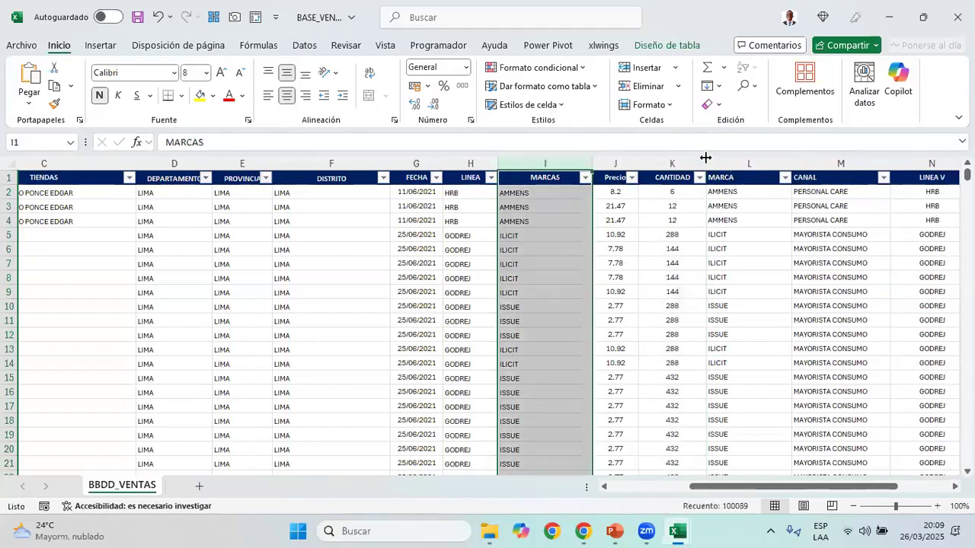
ctrl+click(735, 163)
drag(853, 488, 903, 487)
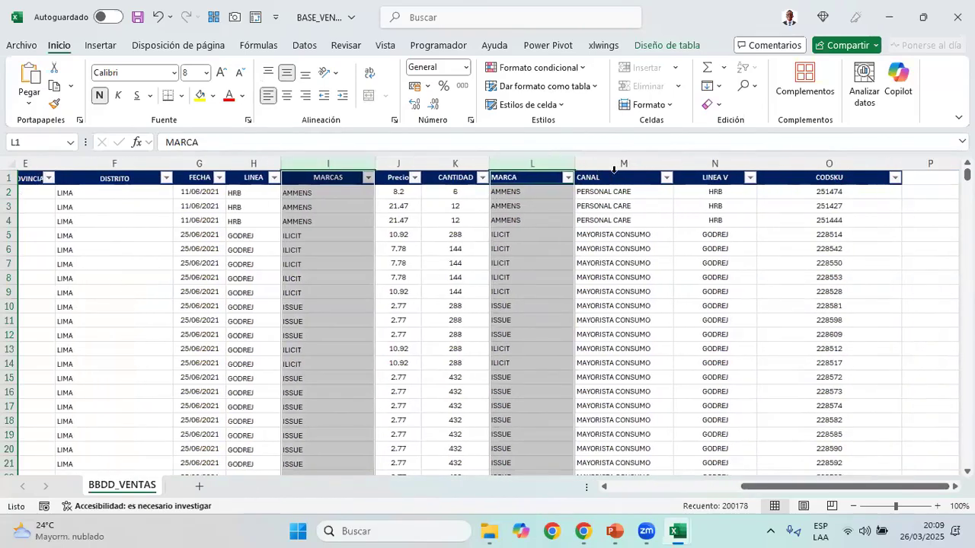
ctrl+click(618, 161)
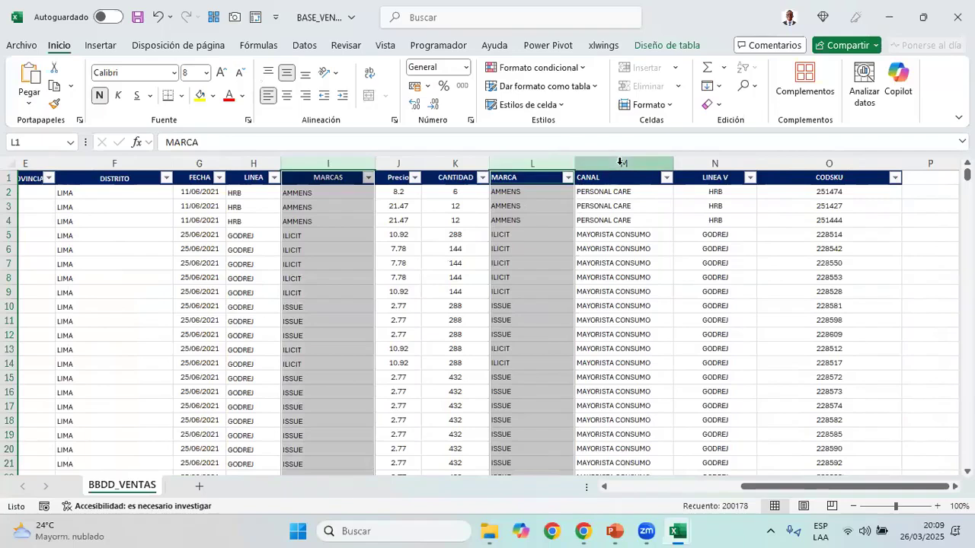
click(621, 161)
Compare the LINEA V column with the LINEA column by selecting both, and check the whole CODSKU column
click(714, 162)
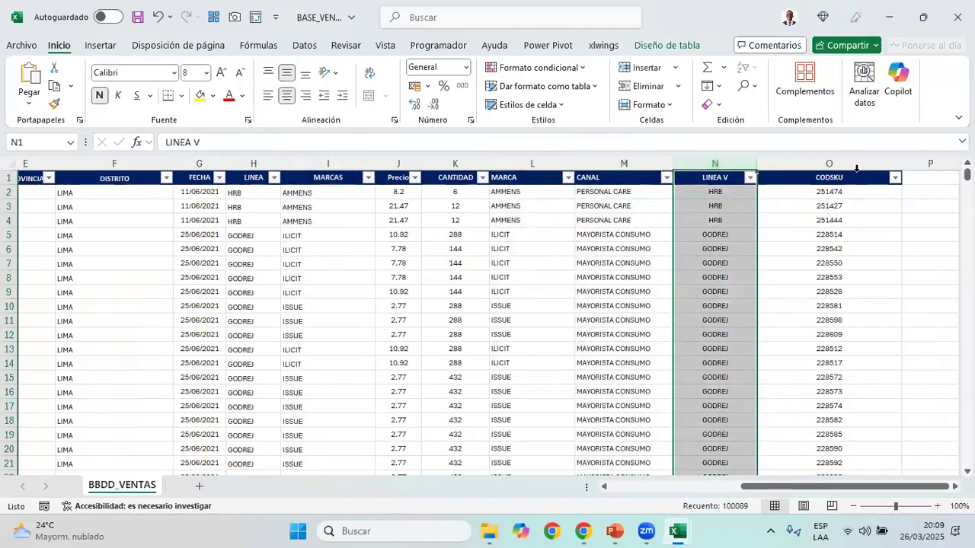
ctrl+click(254, 163)
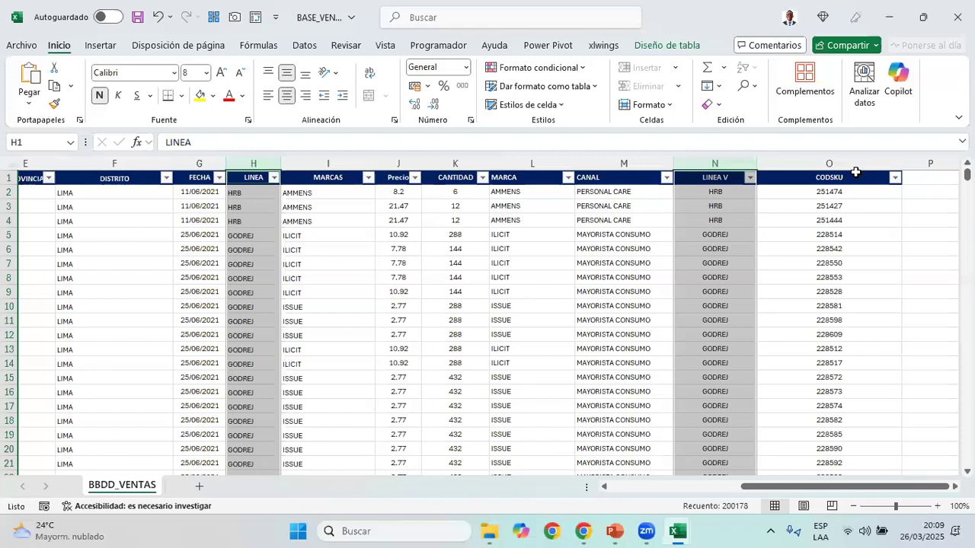
click(844, 164)
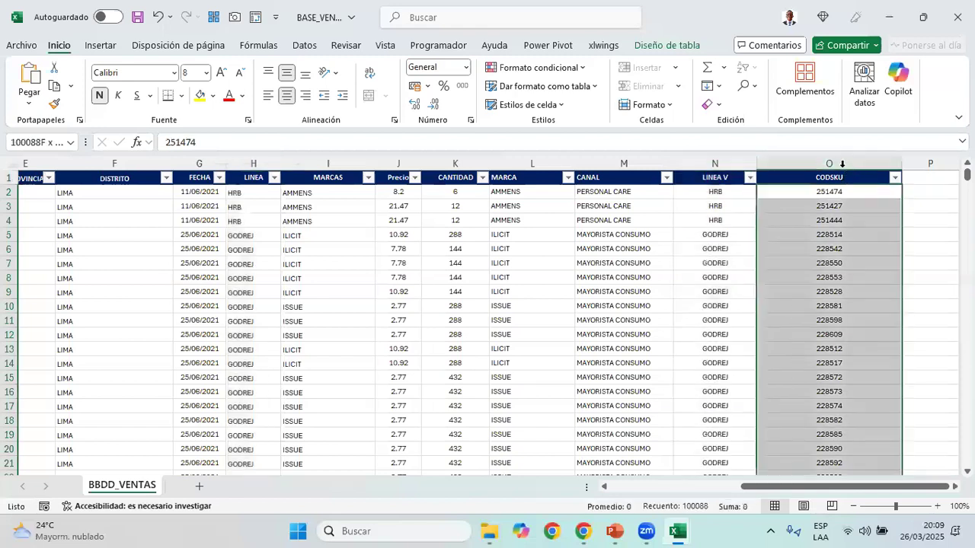
click(842, 163)
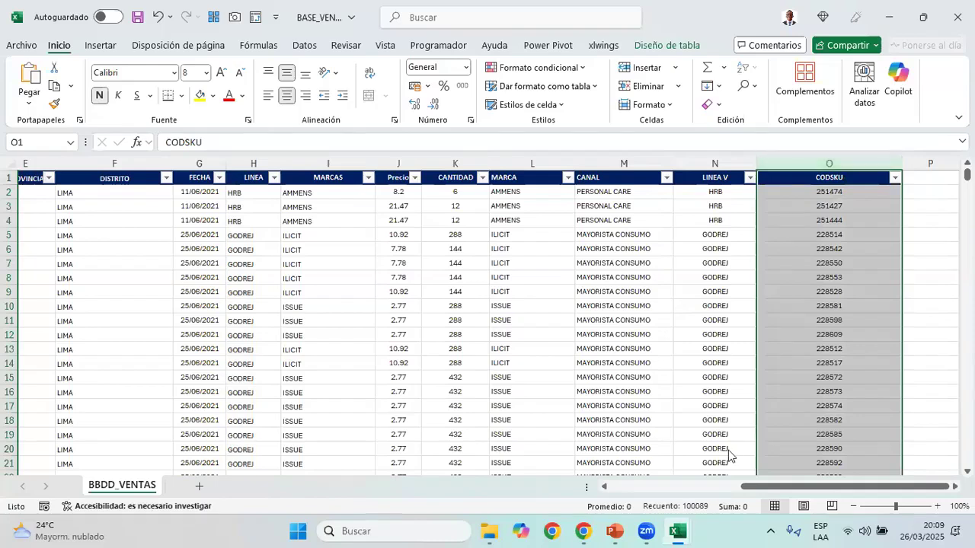
Switch to the BASE SKUS workbook and examine its CODSKU and Descripcion columns, ending with the CODSKU column selected
key(alt+Tab)
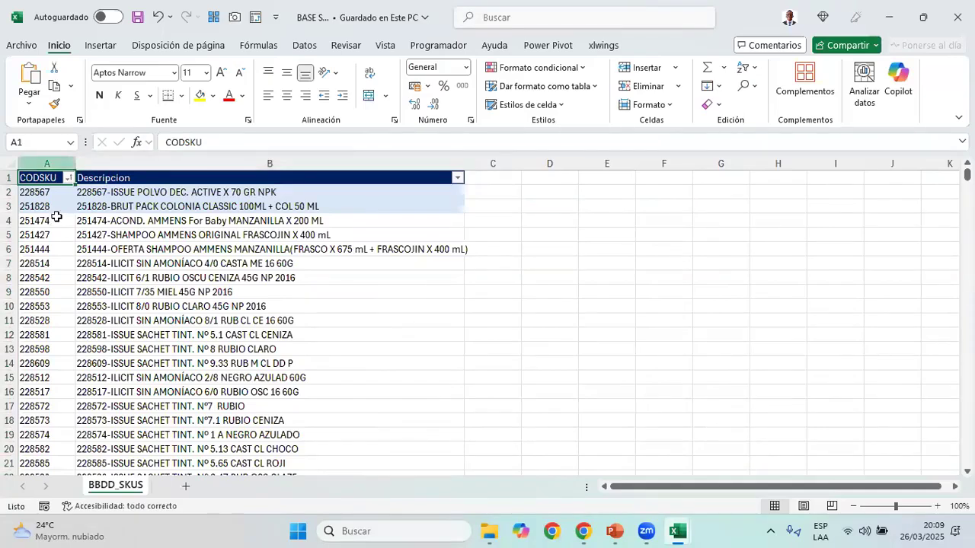
click(58, 161)
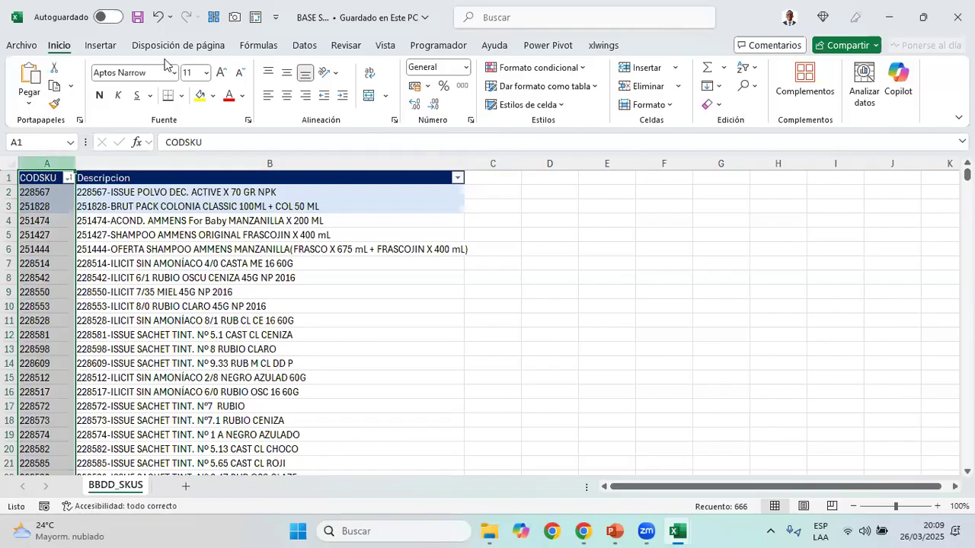
click(306, 23)
click(54, 160)
click(55, 157)
ctrl+click(148, 161)
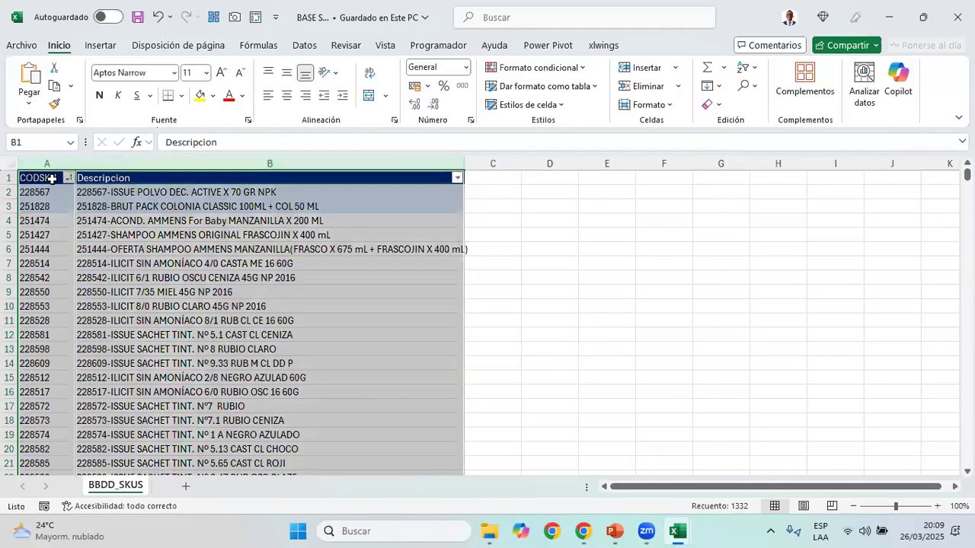
click(51, 178)
click(53, 162)
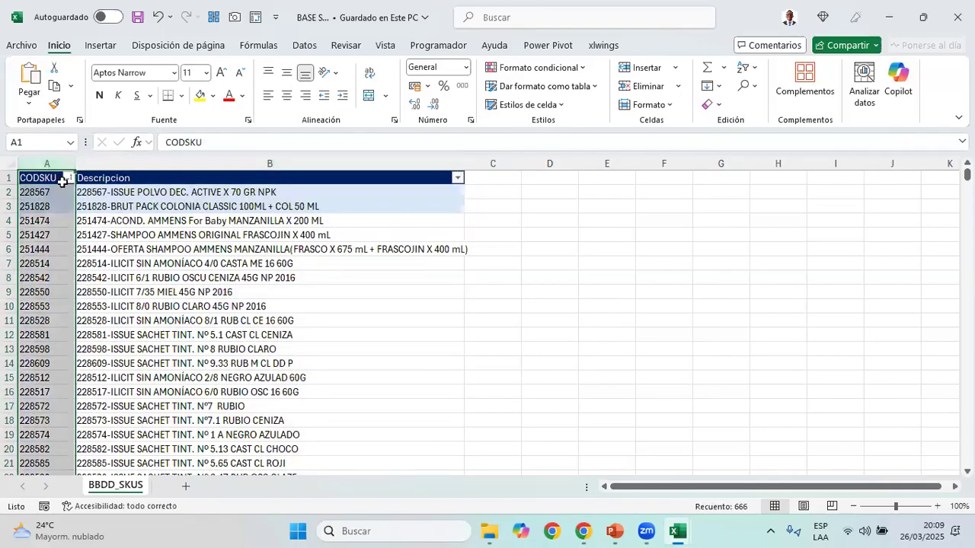
Return to the BASE_VENTAS_ workbook, check its CODSKU header, and go back to the sheet's first columns
key(alt+Tab)
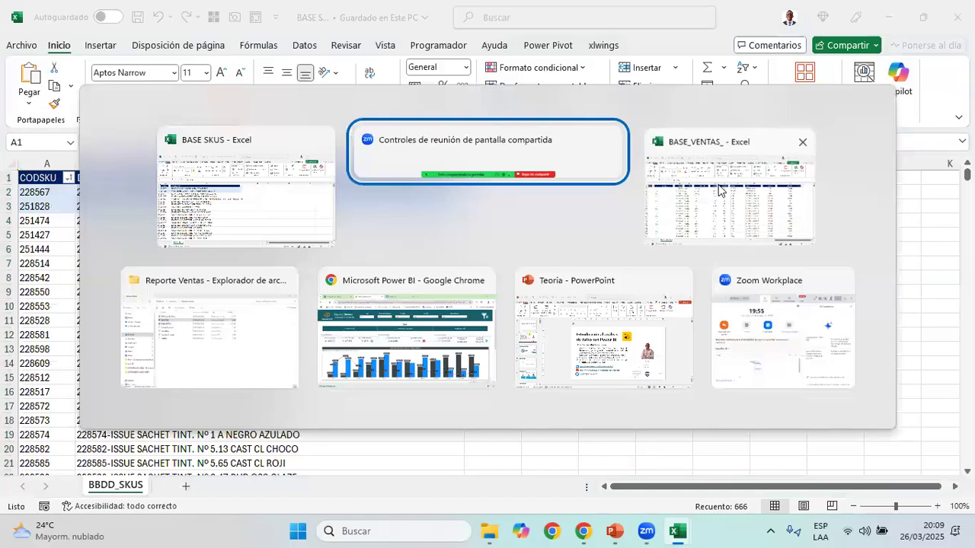
click(818, 155)
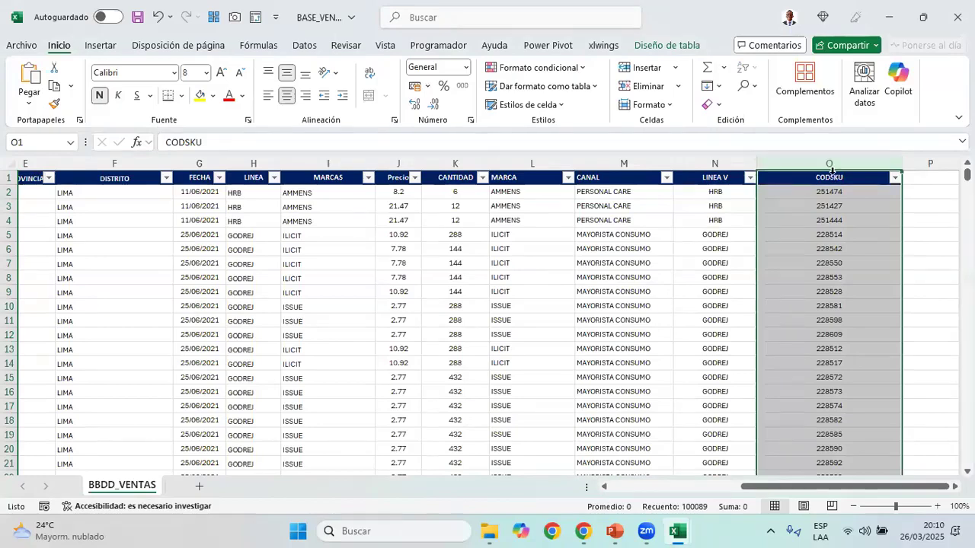
click(834, 176)
drag(903, 492, 575, 485)
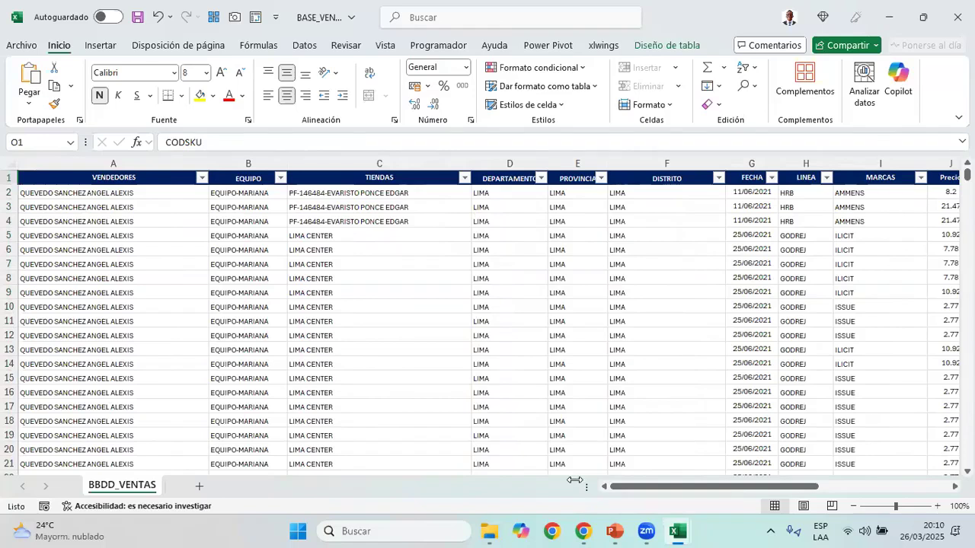
Examine the VENDEDORES header and column in the BBDD_VENTAS sheet, ending with the whole column selected
click(160, 177)
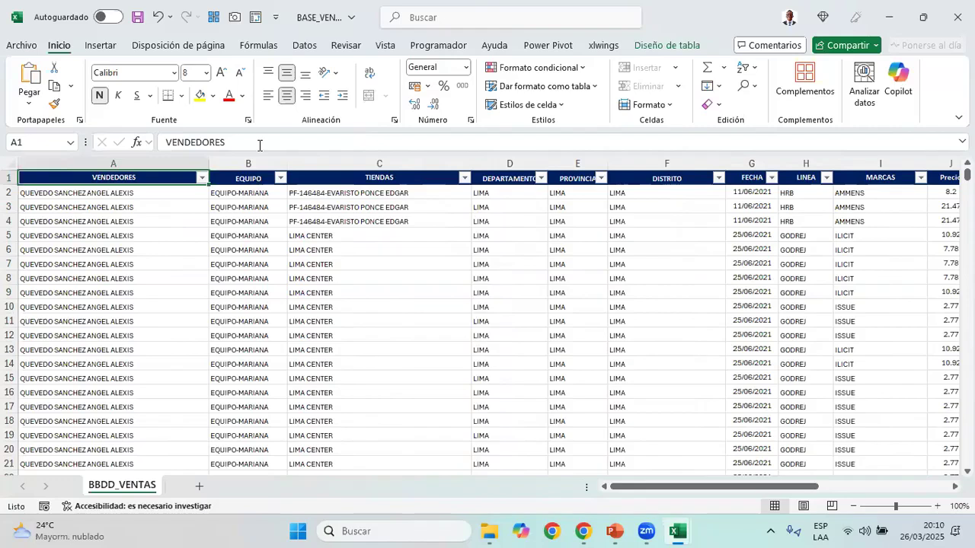
click(135, 161)
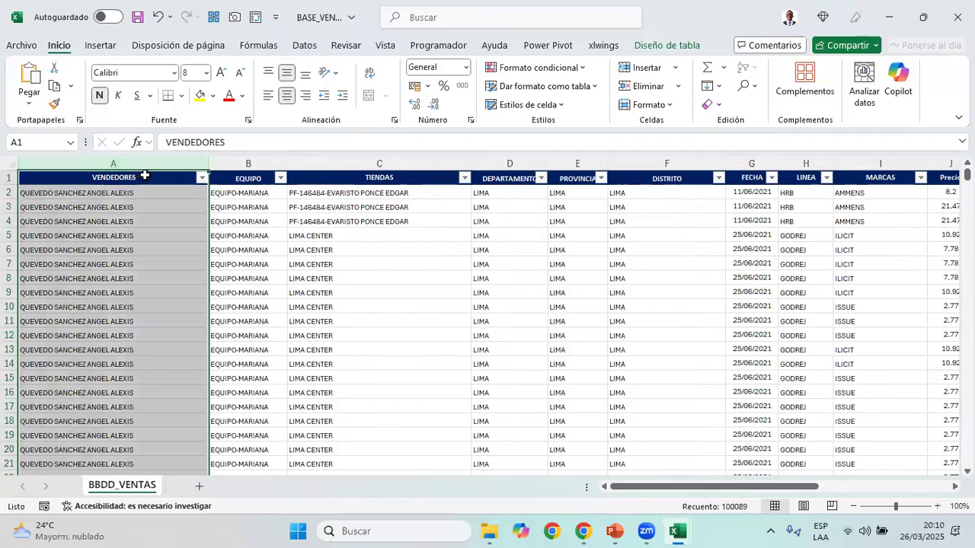
click(143, 176)
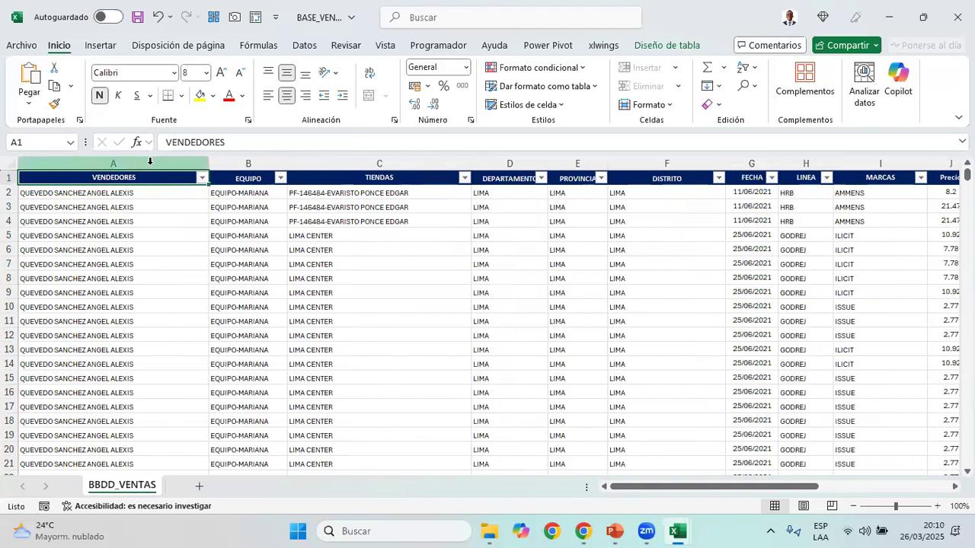
click(150, 161)
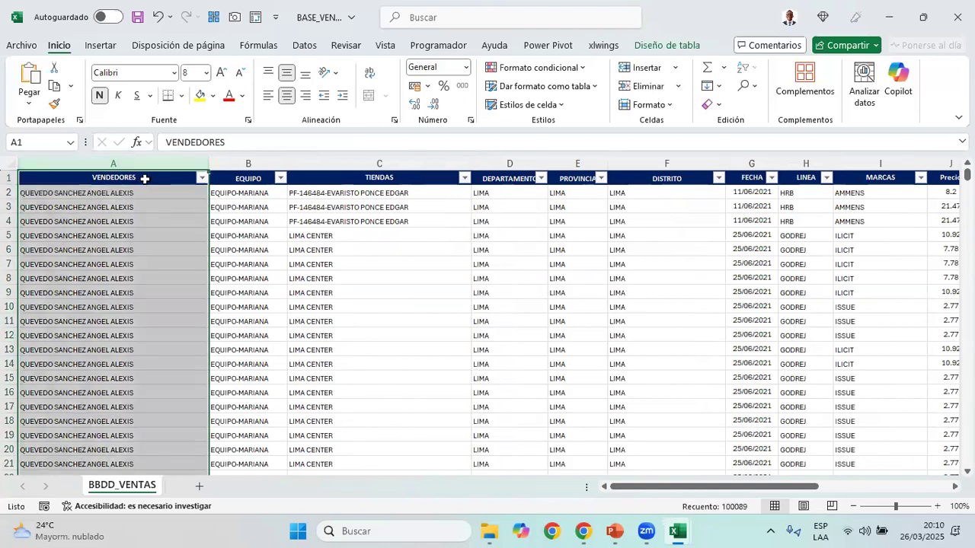
click(146, 178)
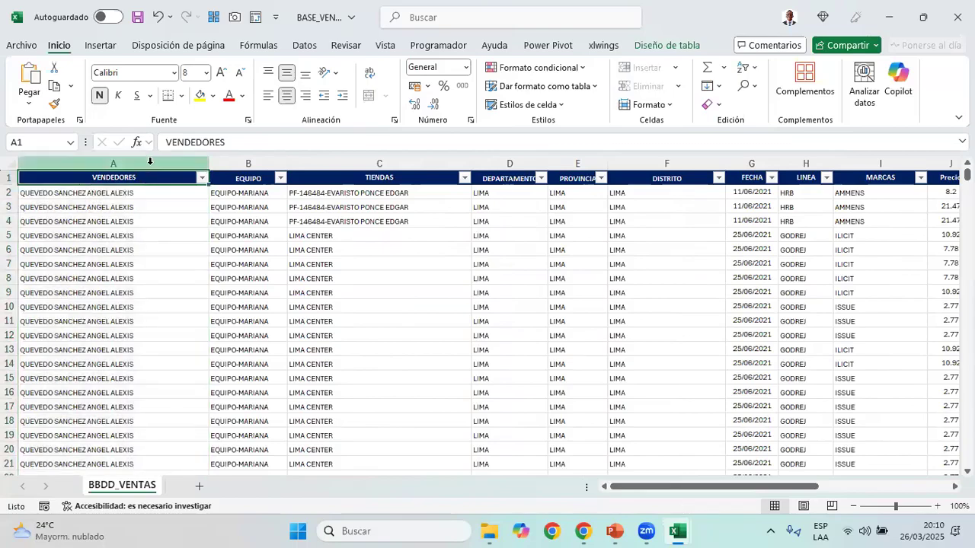
click(149, 160)
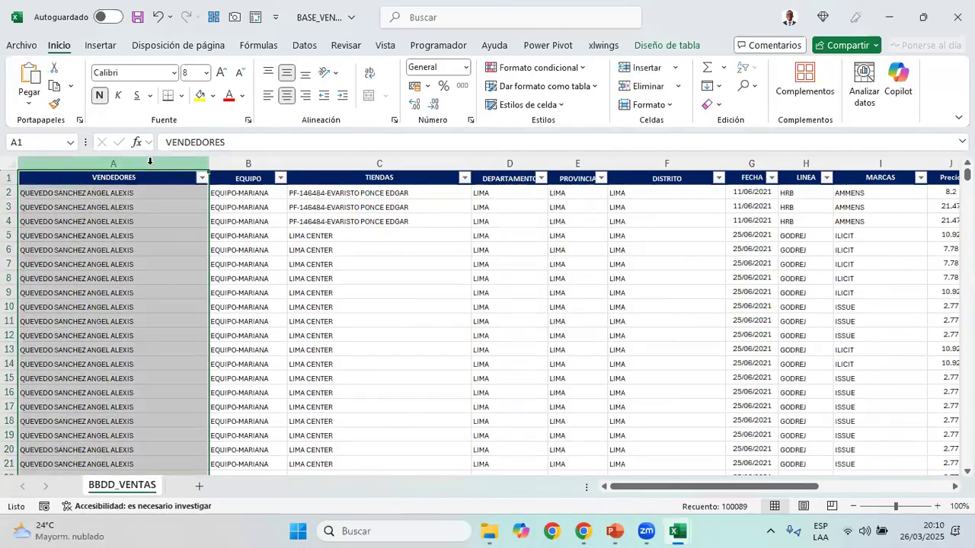
Check the Vendedores filter in the Power BI report in Chrome, and return to the VENDEDORES and EQUIPO headers in BASE_VENTAS_
click(583, 531)
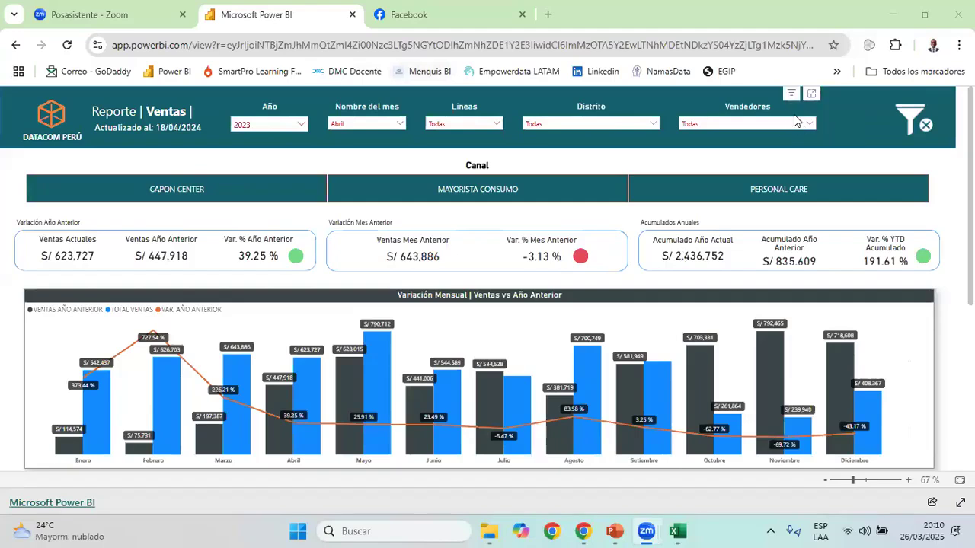
key(alt+Tab)
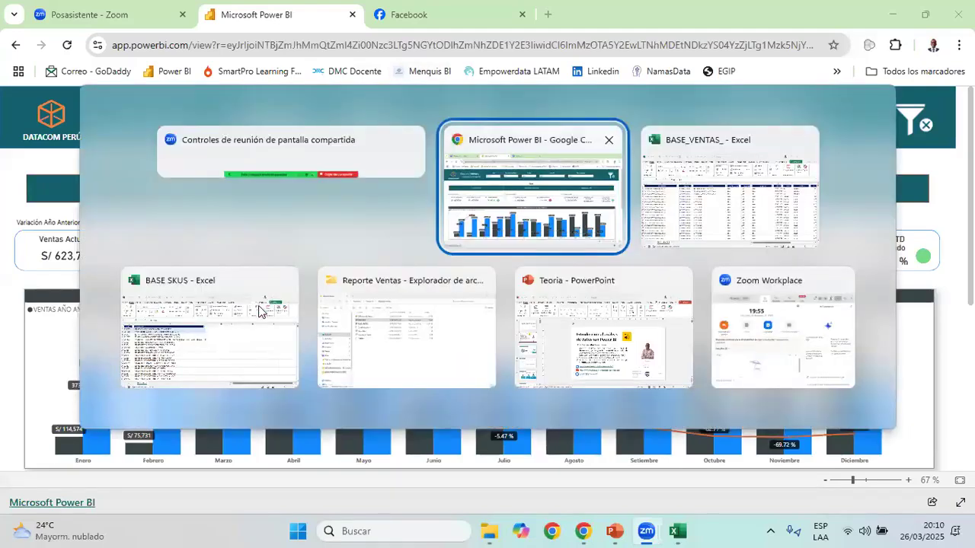
click(705, 206)
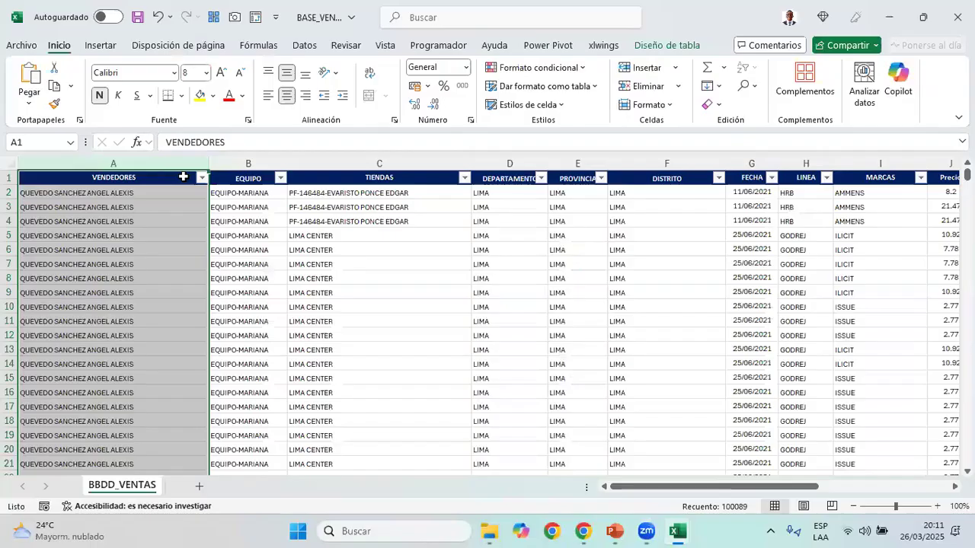
click(183, 177)
click(251, 179)
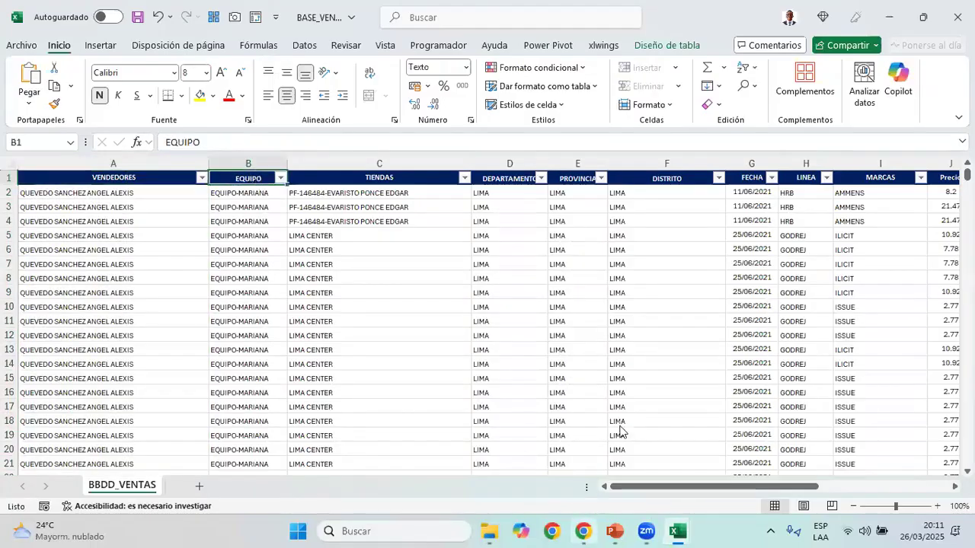
Look through the Power BI report's filters and summary tables for team data, and select the EQUIPO column back in BASE_VENTAS_
click(583, 531)
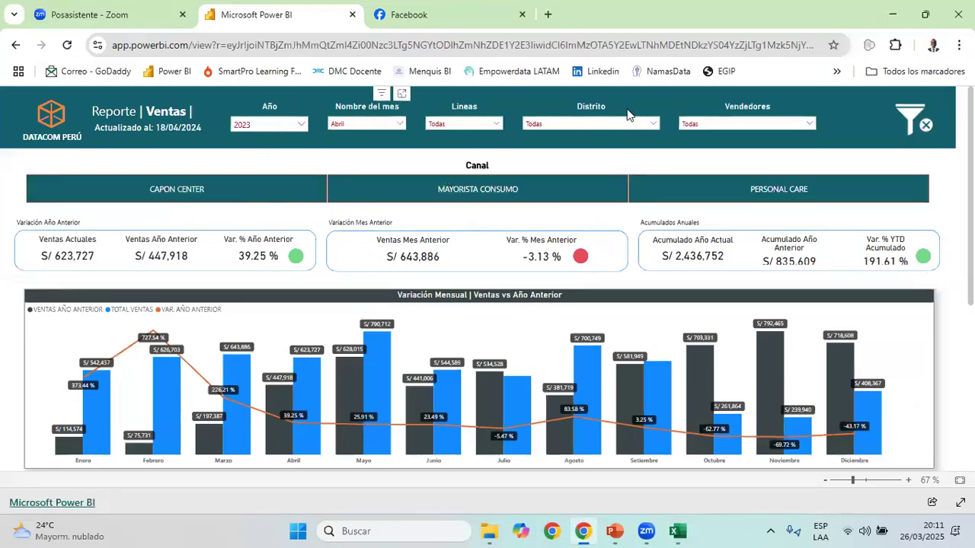
scroll(346, 228, down, 4)
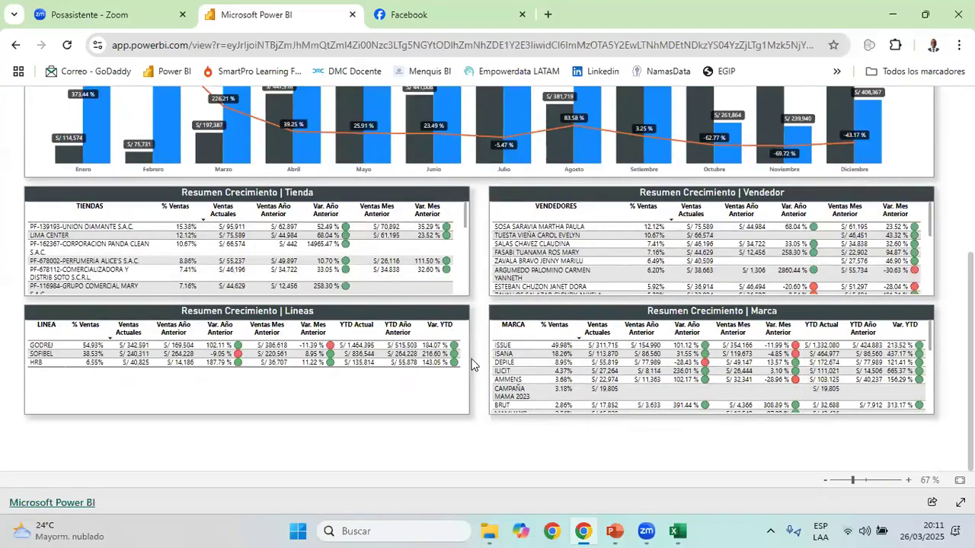
scroll(472, 364, up, 4)
key(alt+Tab)
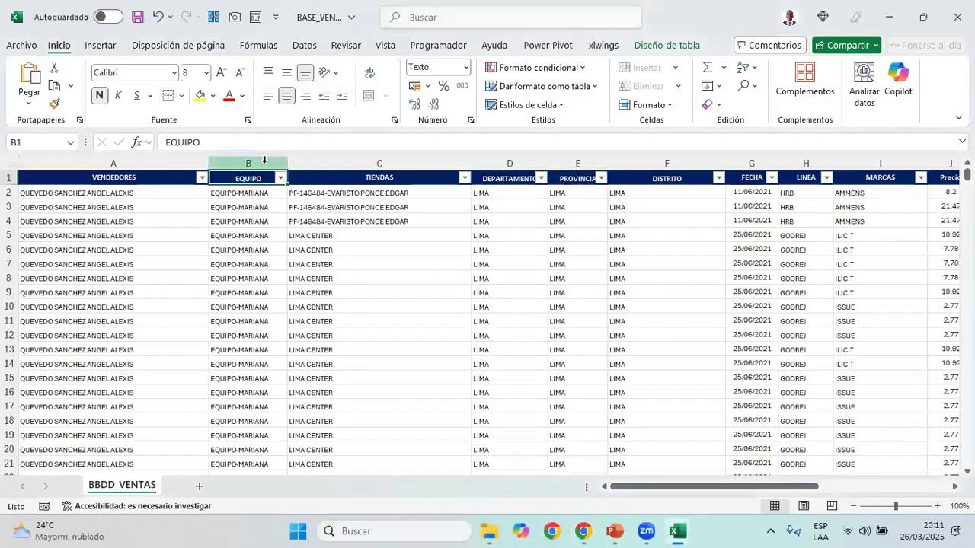
click(264, 159)
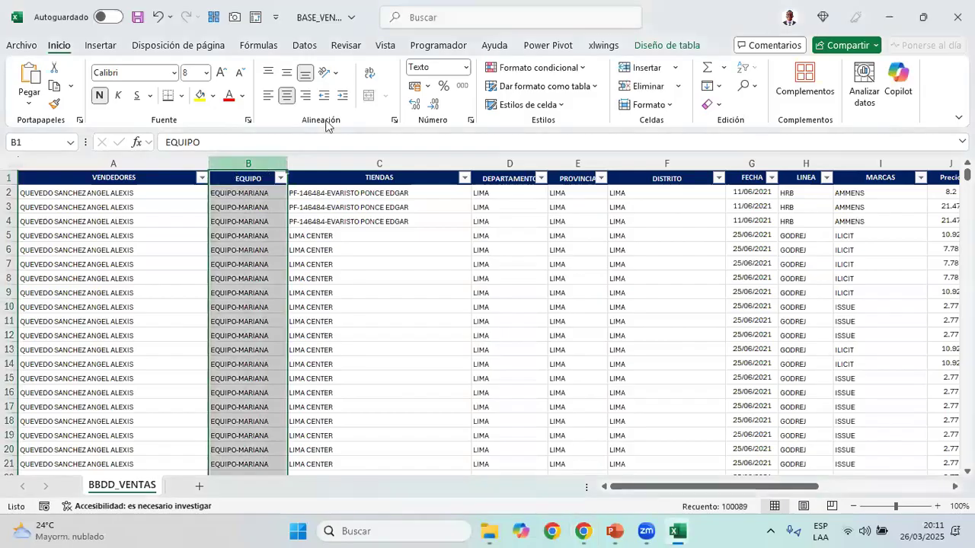
click(249, 157)
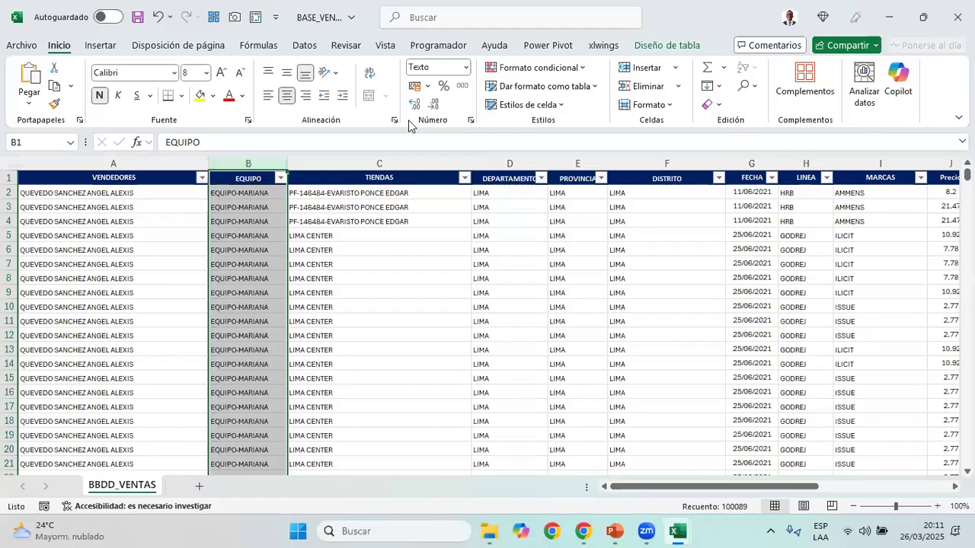
Select the TIENDAS column and look up the store summary table in the Power BI report
click(422, 163)
drag(473, 302, 496, 315)
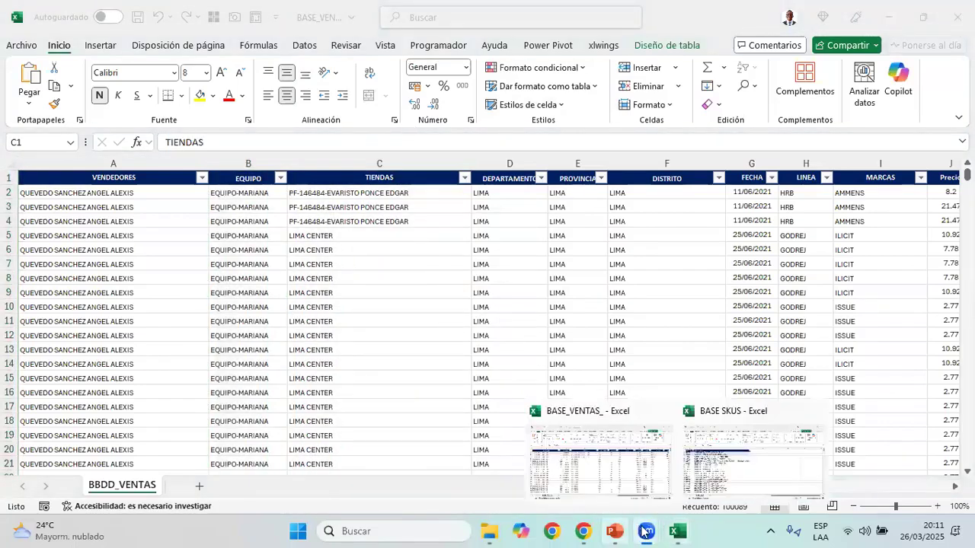
mouse_move(583, 531)
click(642, 434)
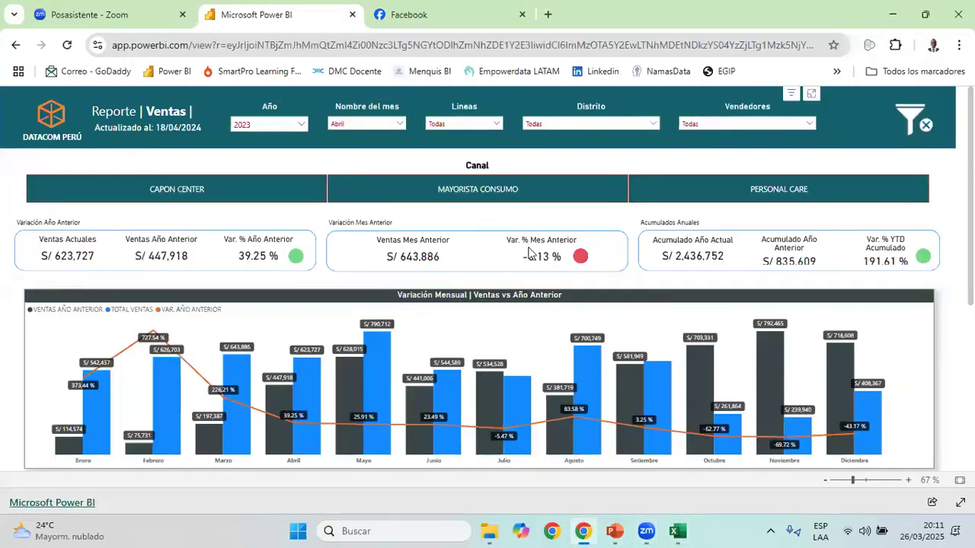
scroll(59, 353, down, 5)
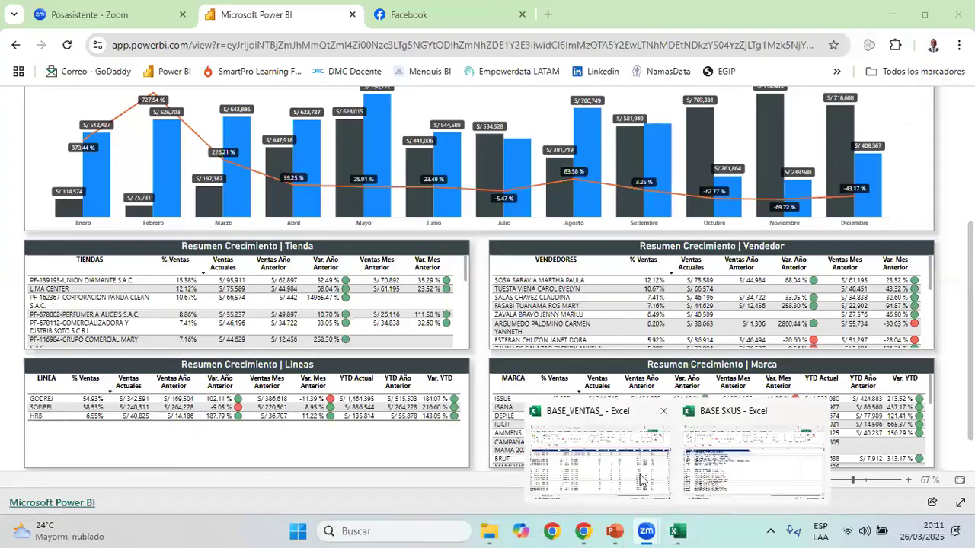
Return to BASE_VENTAS_ and check the TIENDAS, DEPARTAMENTO, PROVINCIA and DISTRITO headers one after another
key(alt+Tab)
click(380, 185)
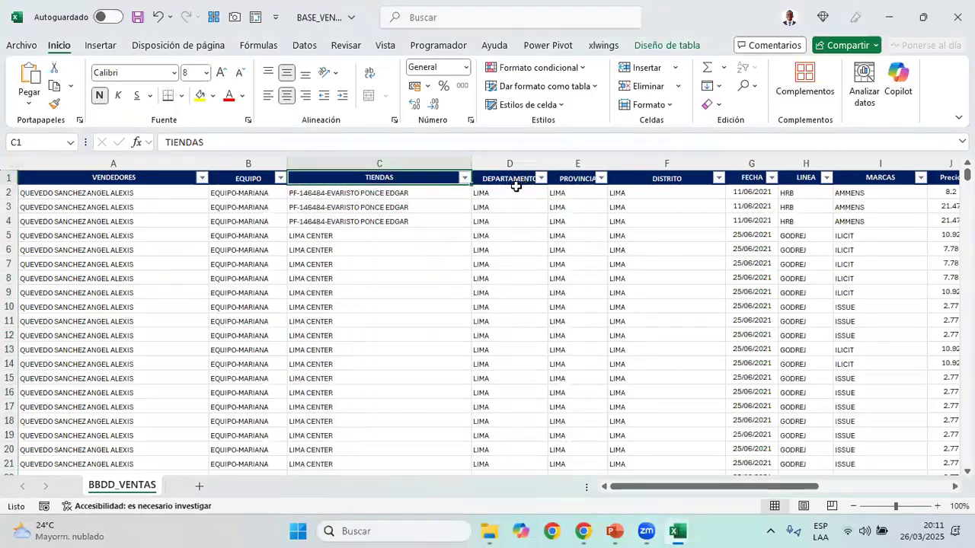
click(533, 182)
ctrl+click(575, 181)
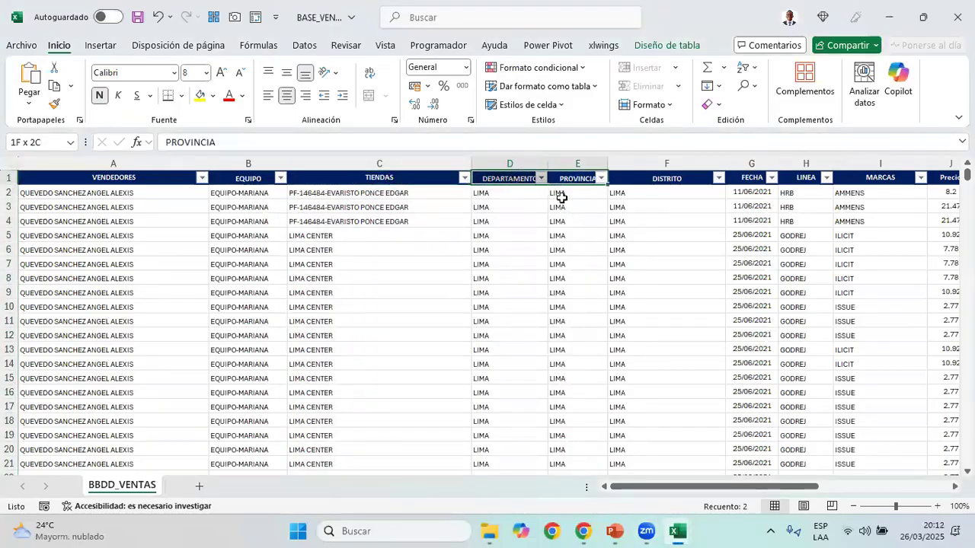
click(645, 177)
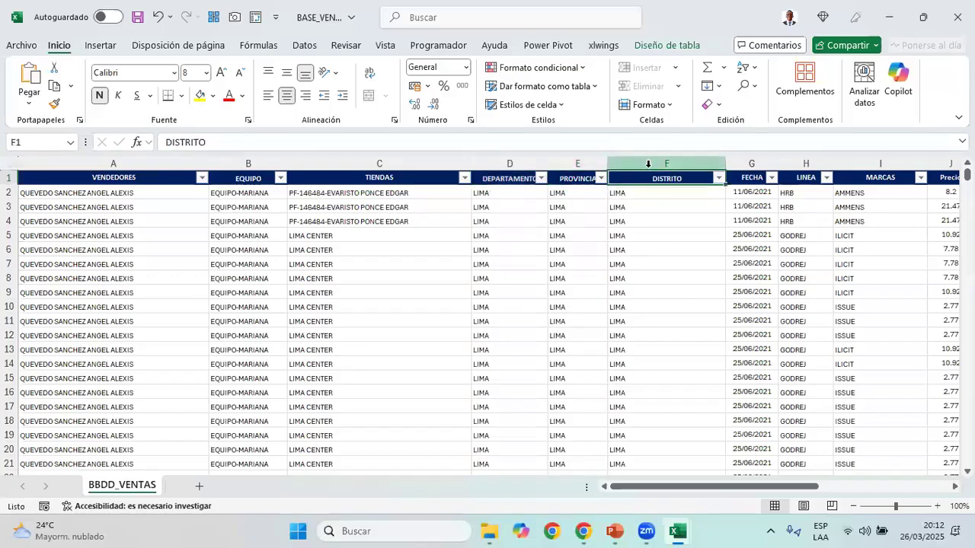
Select the DEPARTAMENTO and PROVINCIA columns together with the EQUIPO column in BASE_VENTAS_
click(648, 163)
drag(587, 163, 512, 163)
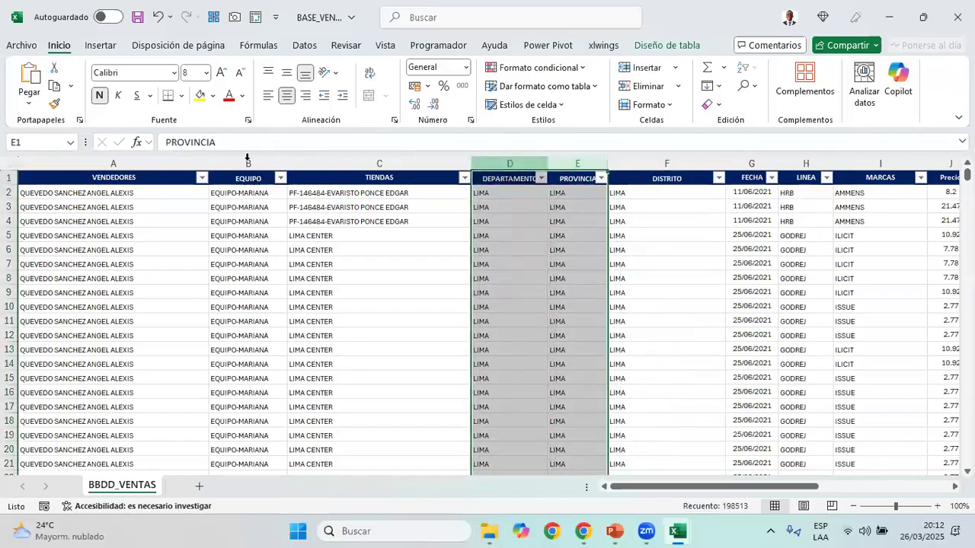
ctrl+click(268, 163)
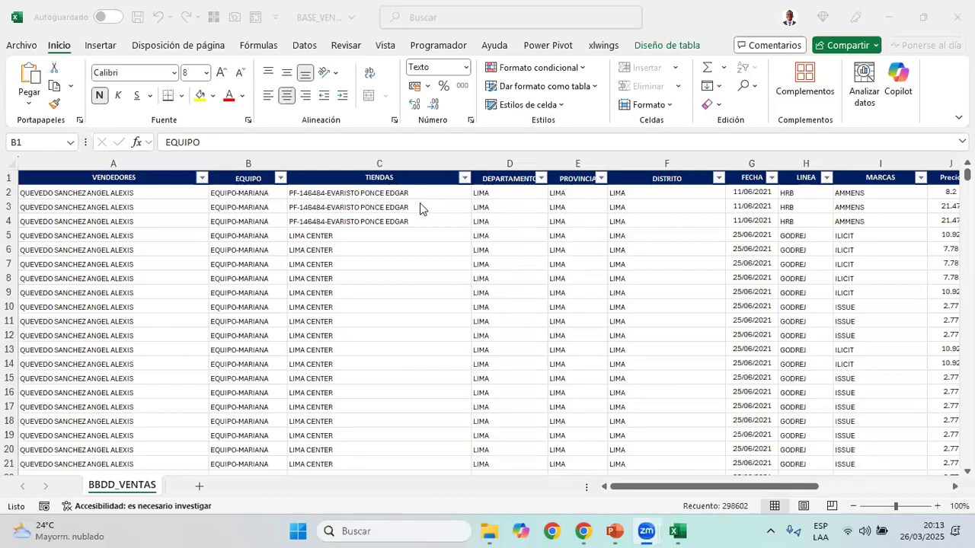
click(278, 201)
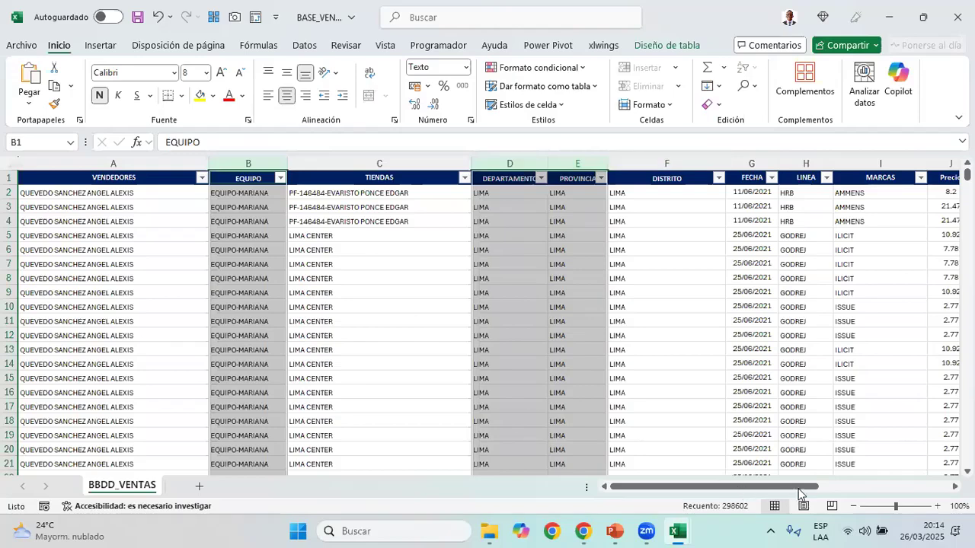
Select the FECHA column and look up the date filters and monthly sales chart in the Power BI report in Chrome
click(505, 161)
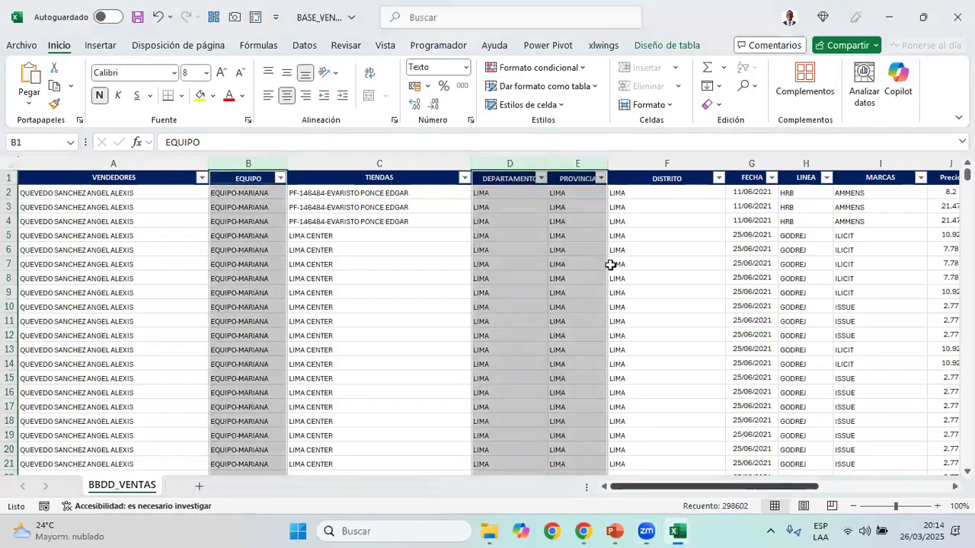
mouse_move(677, 531)
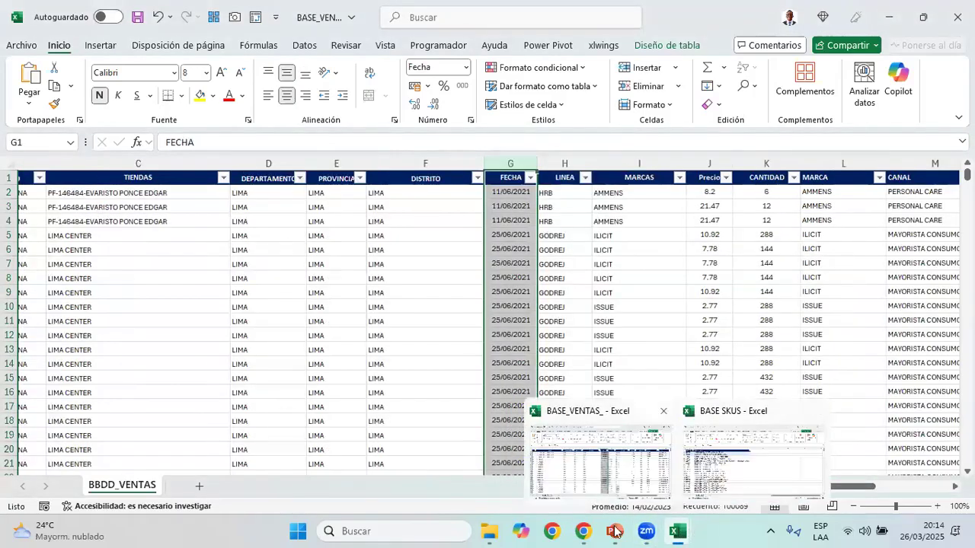
mouse_move(615, 531)
mouse_move(584, 531)
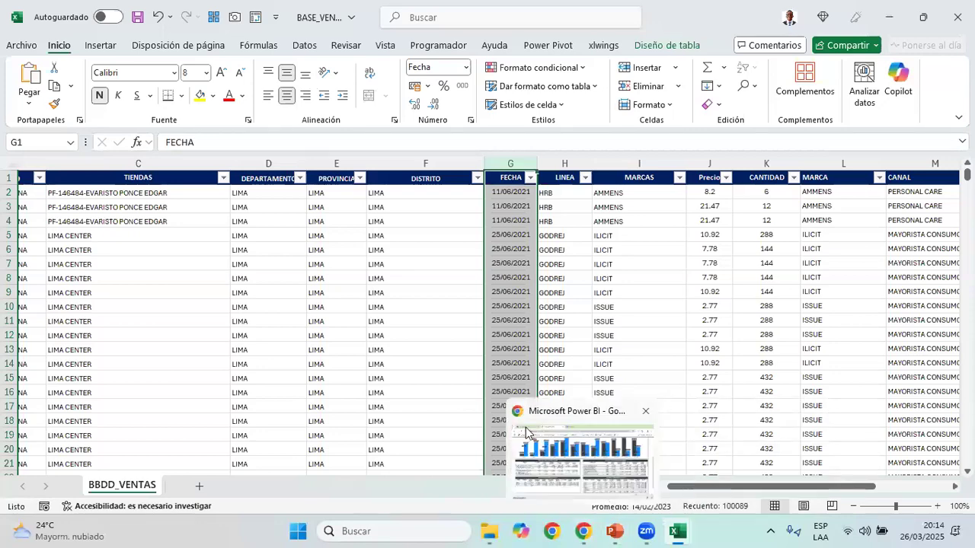
click(538, 427)
scroll(77, 348, down, 2)
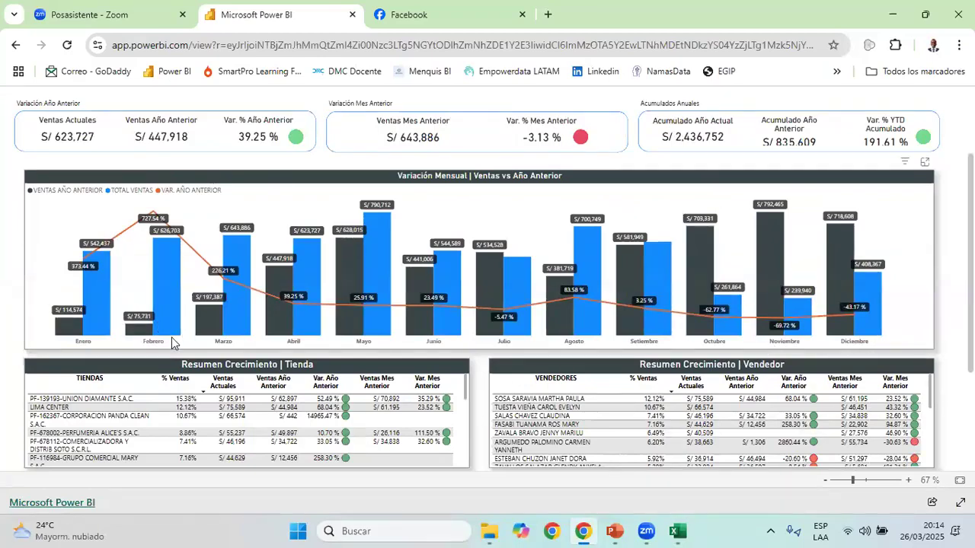
Select the LINEA column back in BASE_VENTAS_ and check the Lineas filter in the Power BI report
key(alt+Tab)
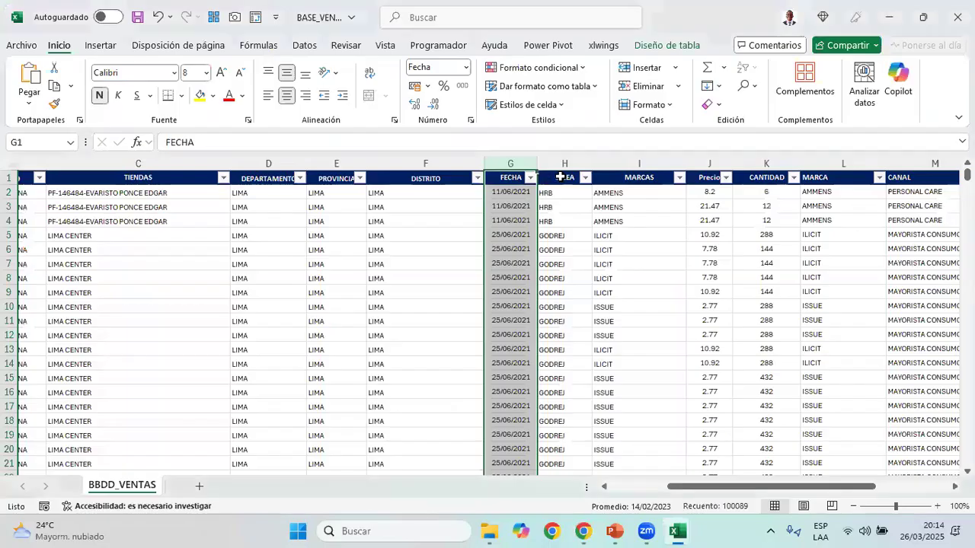
click(560, 177)
click(583, 171)
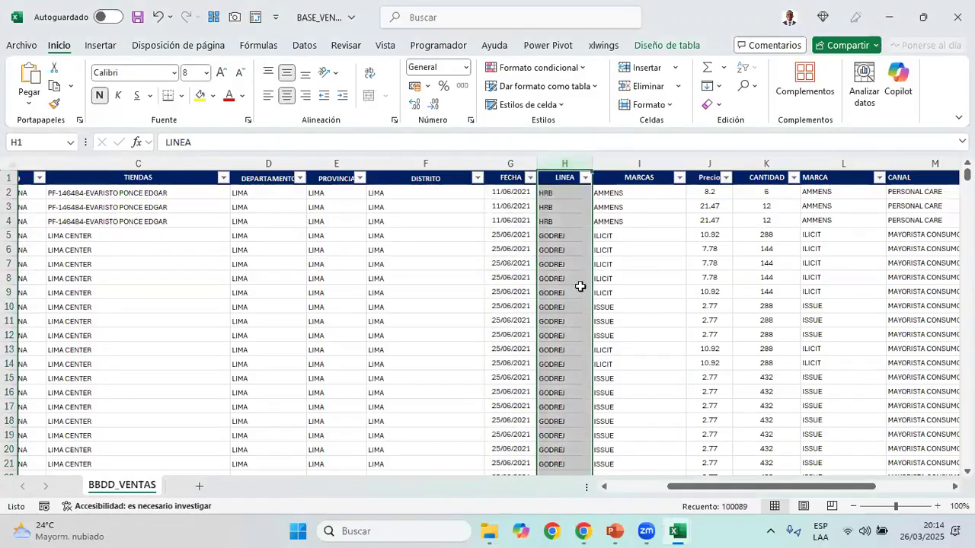
click(584, 293)
key(alt+Tab)
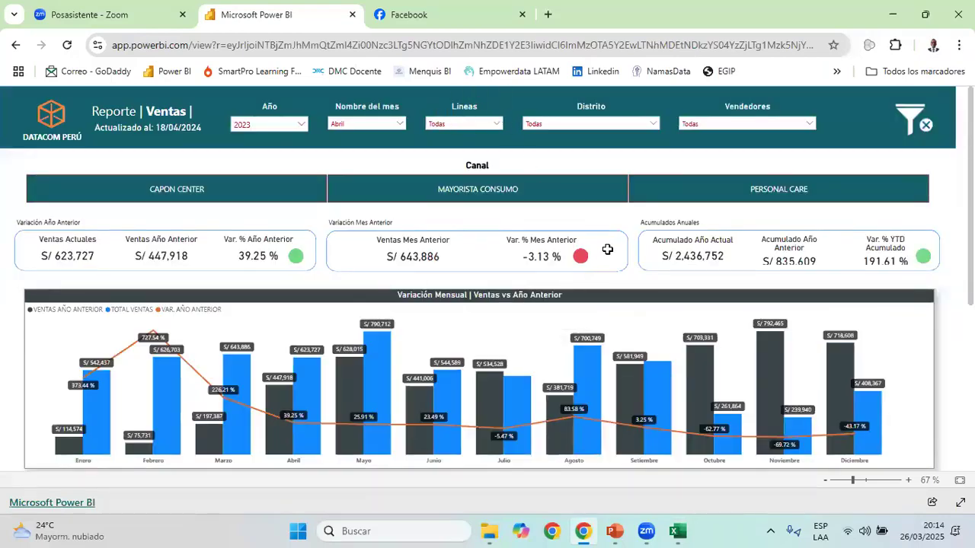
Select the MARCAS column in BASE_VENTAS_ and look up the brand summary table in the Power BI report
key(alt+Tab)
click(655, 169)
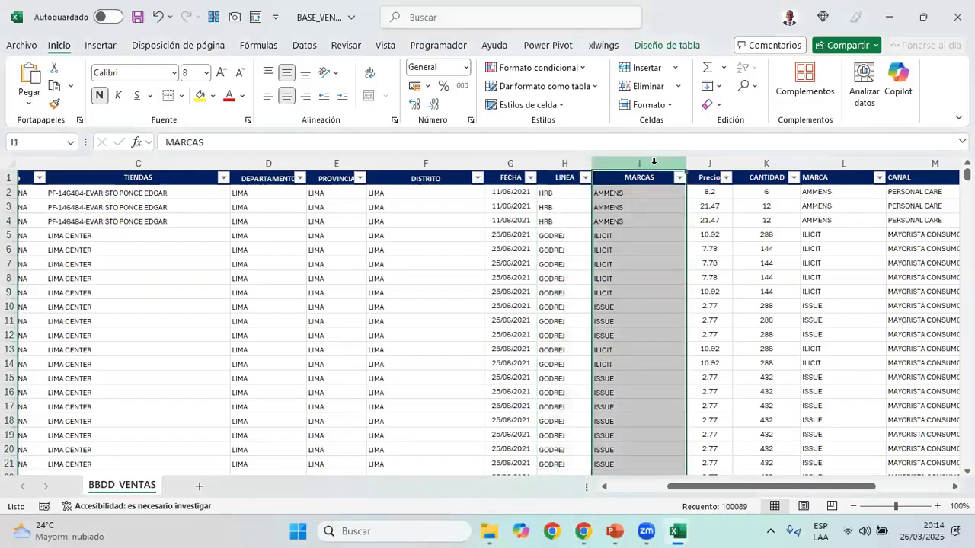
key(alt+Tab)
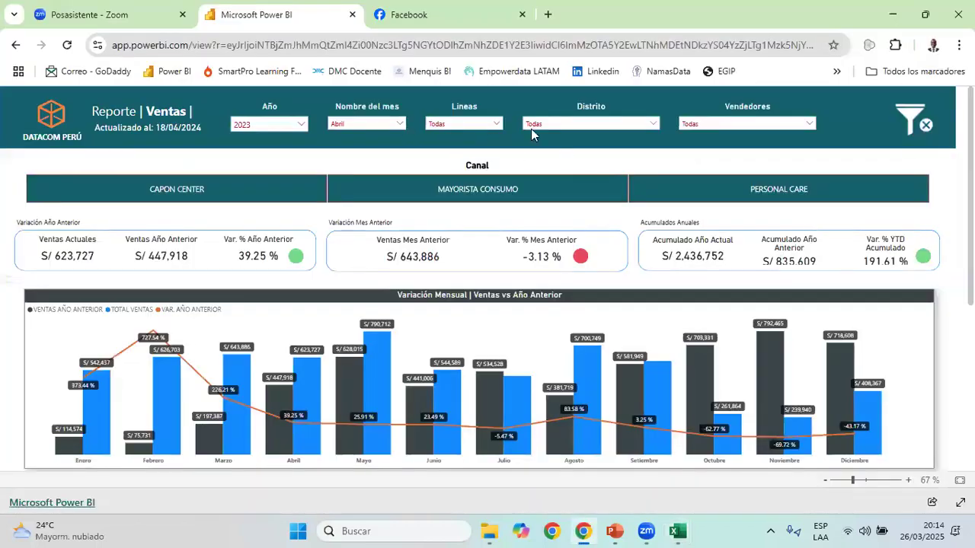
scroll(509, 221, down, 3)
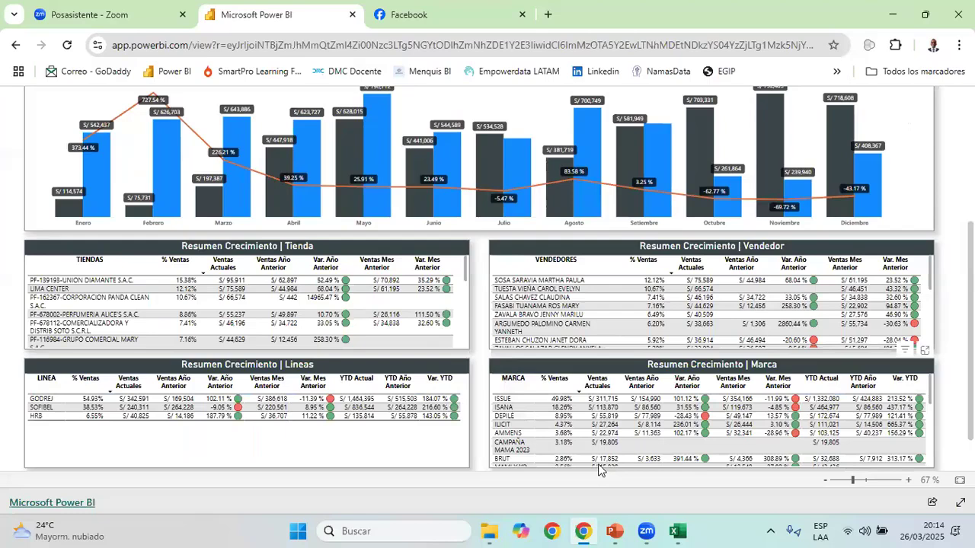
Return to BASE_VENTAS_ and check the Precio and CANTIDAD columns
key(alt+Tab)
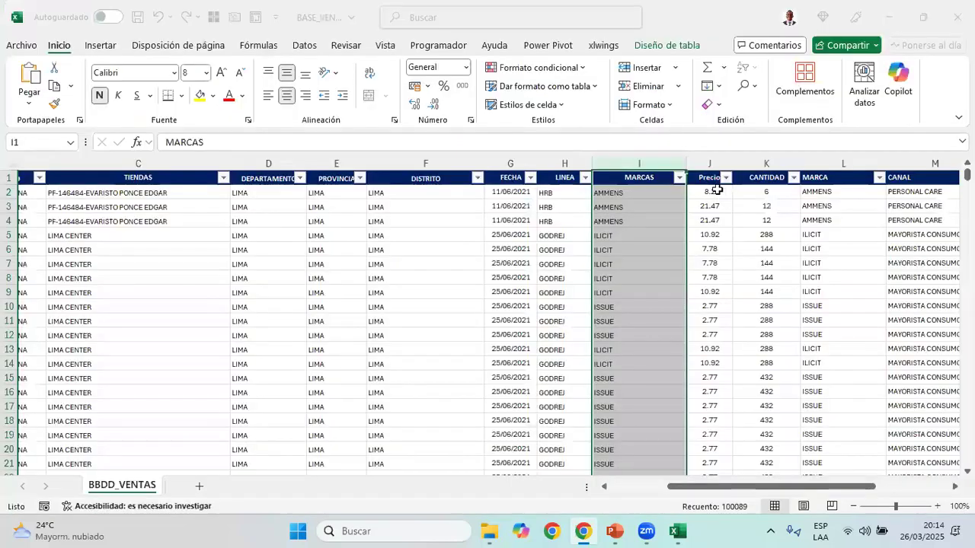
click(709, 164)
click(761, 165)
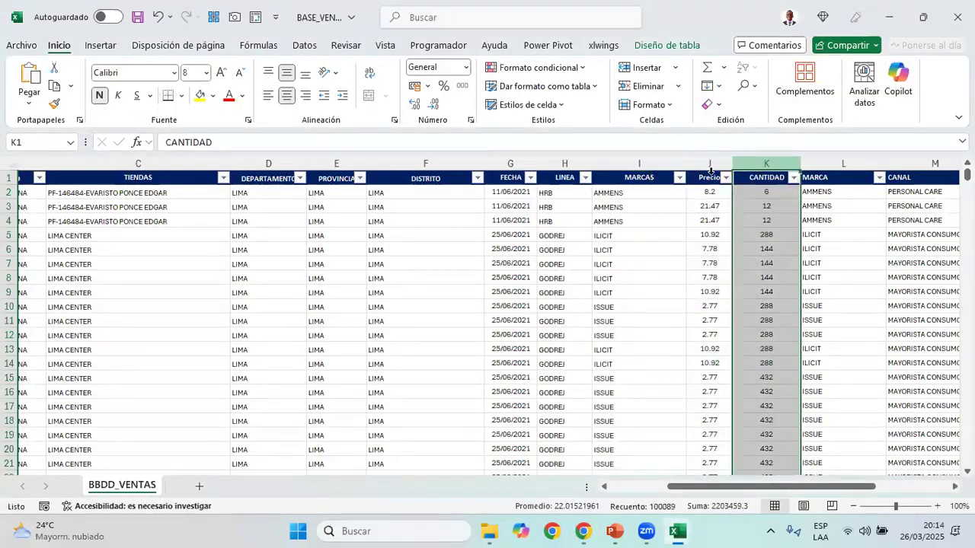
click(710, 170)
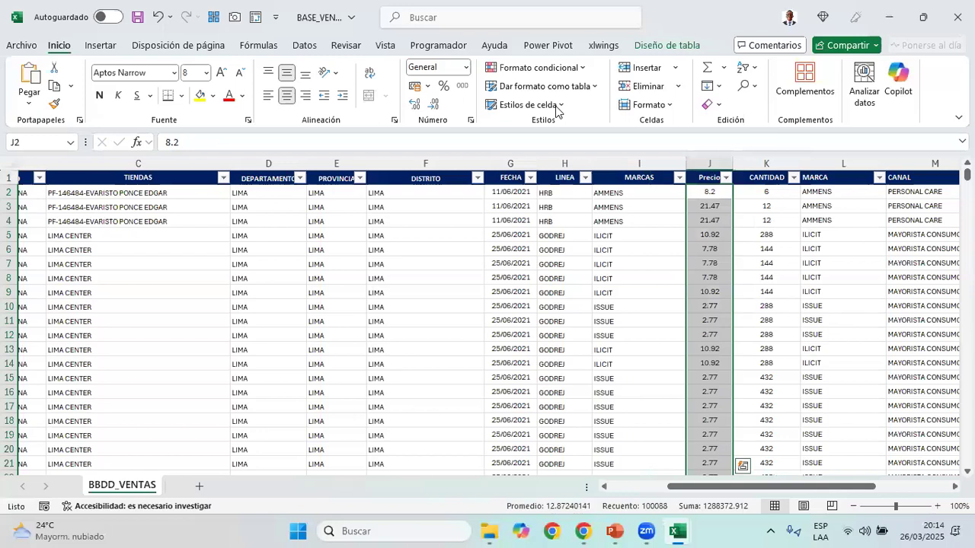
click(555, 112)
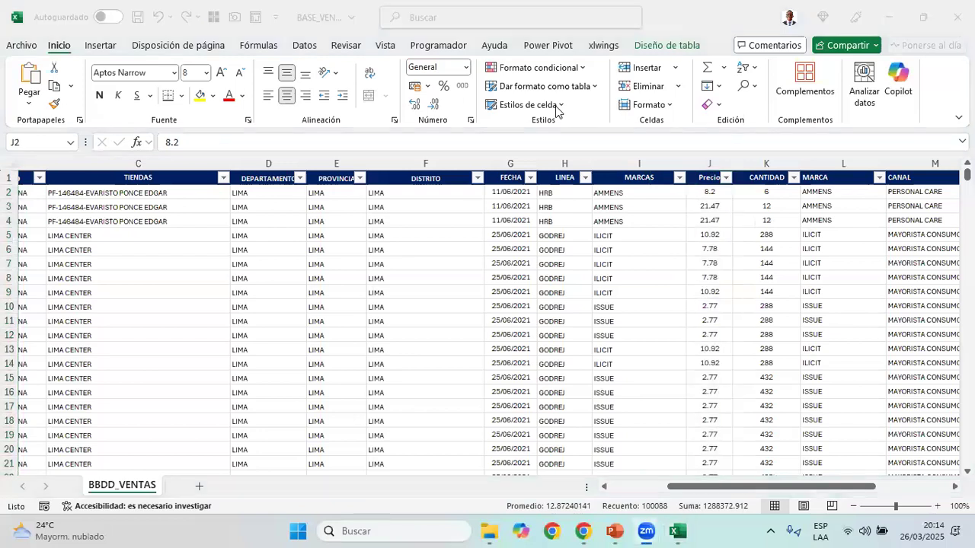
Select the CANAL column in BASE_VENTAS_ and look up the Canal options in the Power BI report
click(891, 178)
drag(844, 163, 724, 163)
click(723, 163)
click(645, 217)
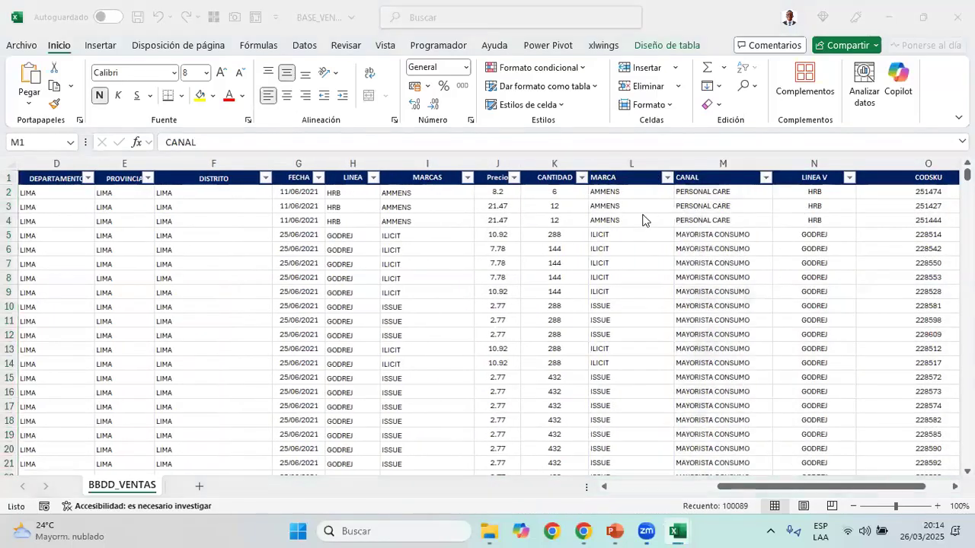
click(590, 532)
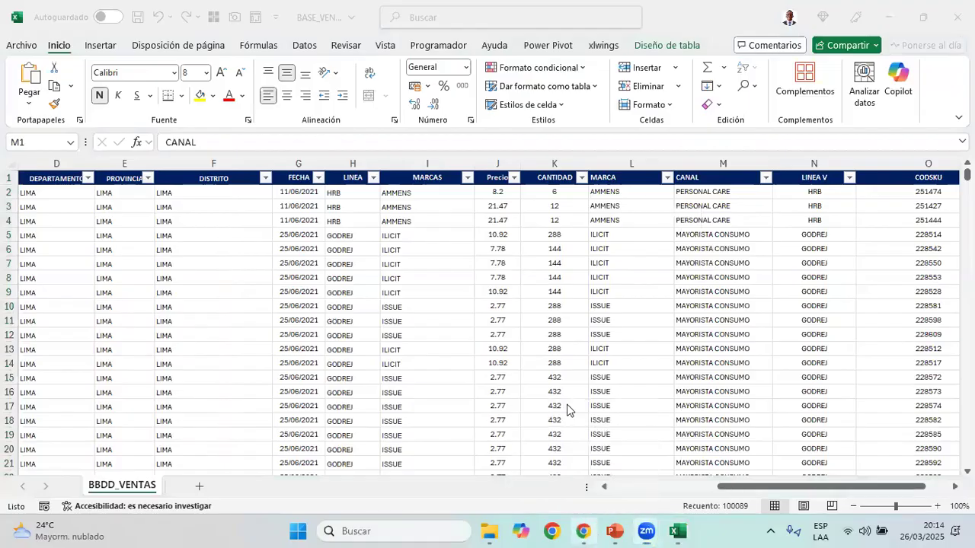
scroll(503, 155, up, 2)
scroll(500, 155, up, 2)
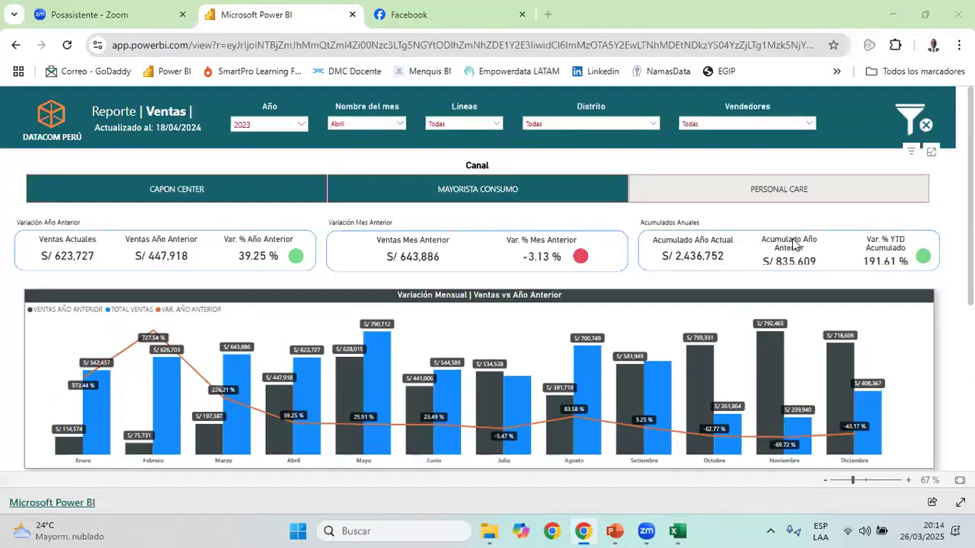
Return to BASE_VENTAS_ and check the LINEA V and CODSKU columns
mouse_move(677, 532)
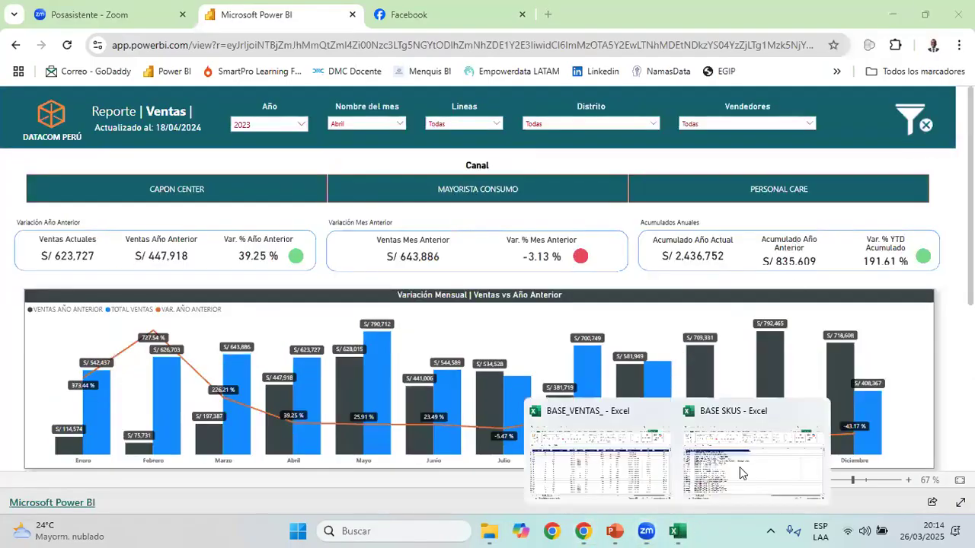
click(659, 466)
drag(805, 169, 853, 166)
click(865, 162)
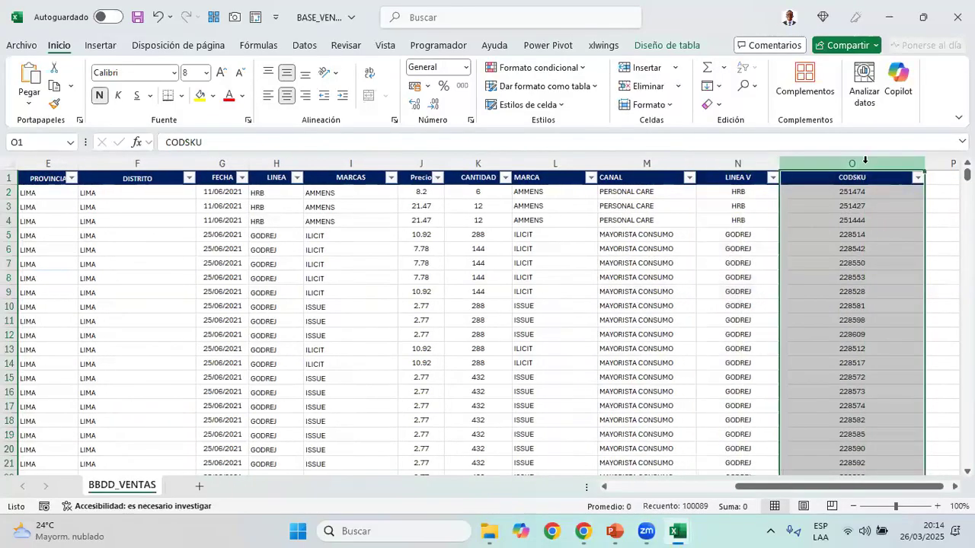
Switch to the BASE SKUS workbook and check the CODSKU and Descripcion columns one after another
mouse_move(683, 532)
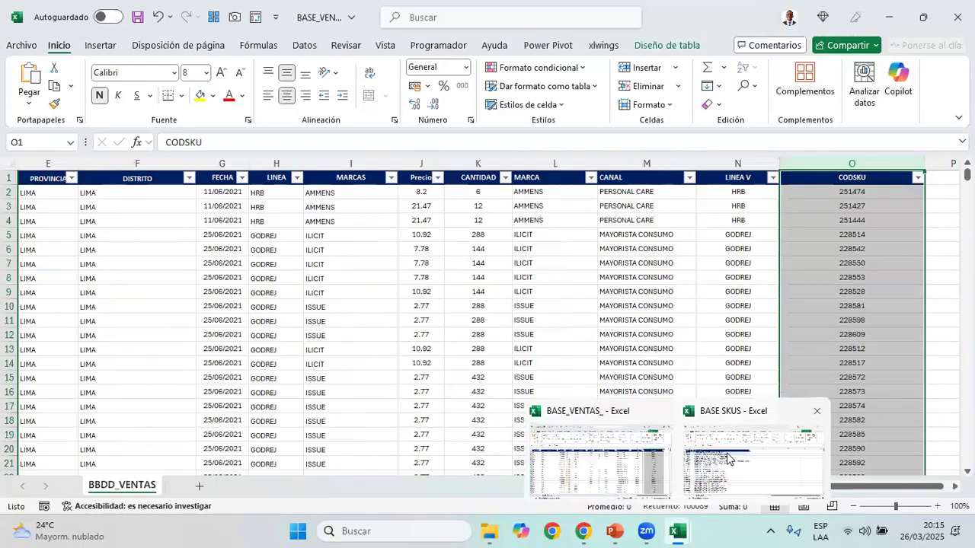
click(729, 458)
click(48, 159)
drag(48, 159, 157, 154)
click(157, 158)
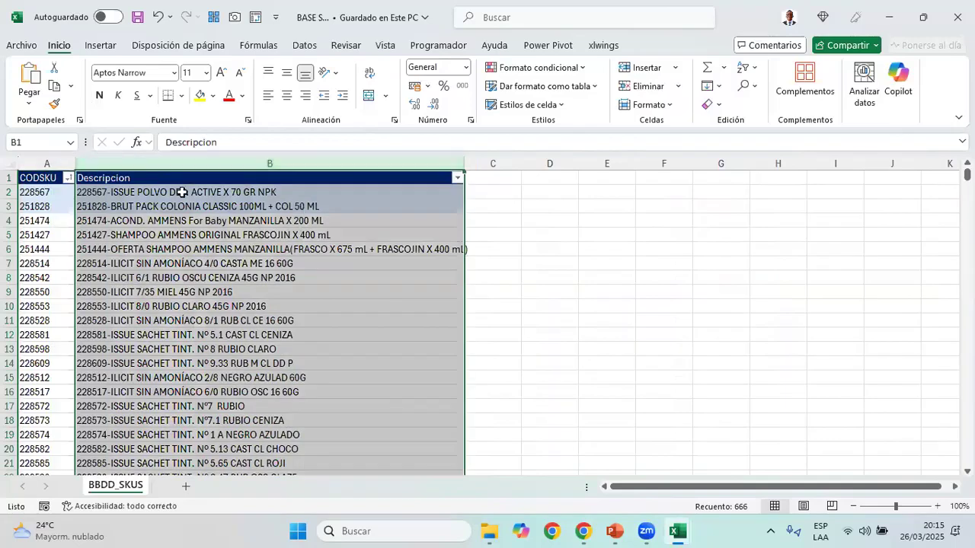
Look through the Power BI report's filters and summary tables for SKU data, and select the whole BBDD_SKUS sheet back in BASE SKUS
mouse_move(583, 530)
click(598, 443)
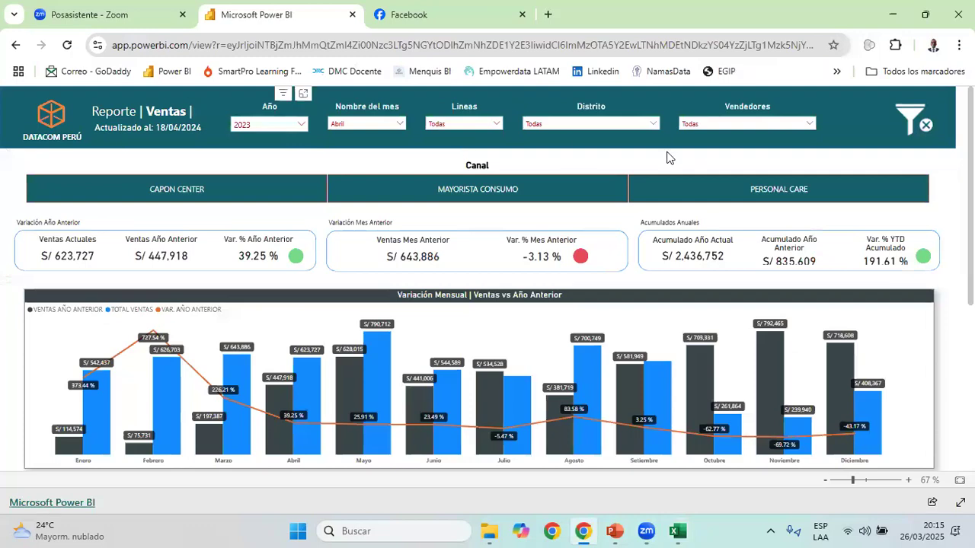
scroll(672, 226, down, 5)
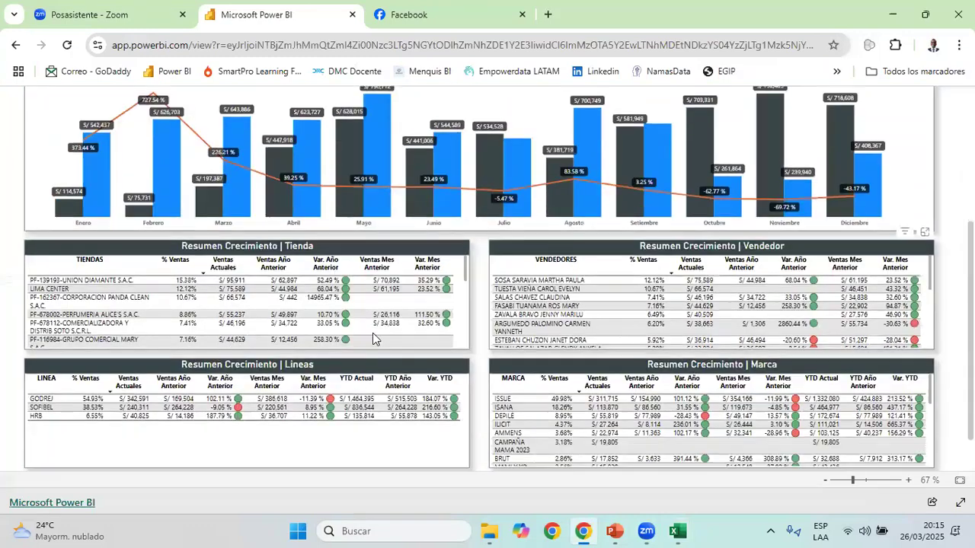
scroll(602, 391, down, 1)
scroll(420, 406, up, 5)
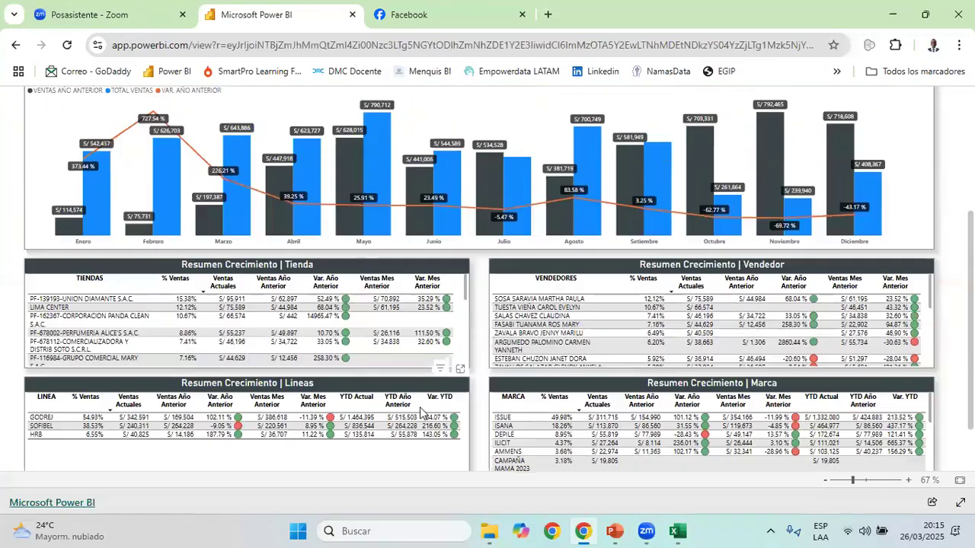
key(alt+Tab)
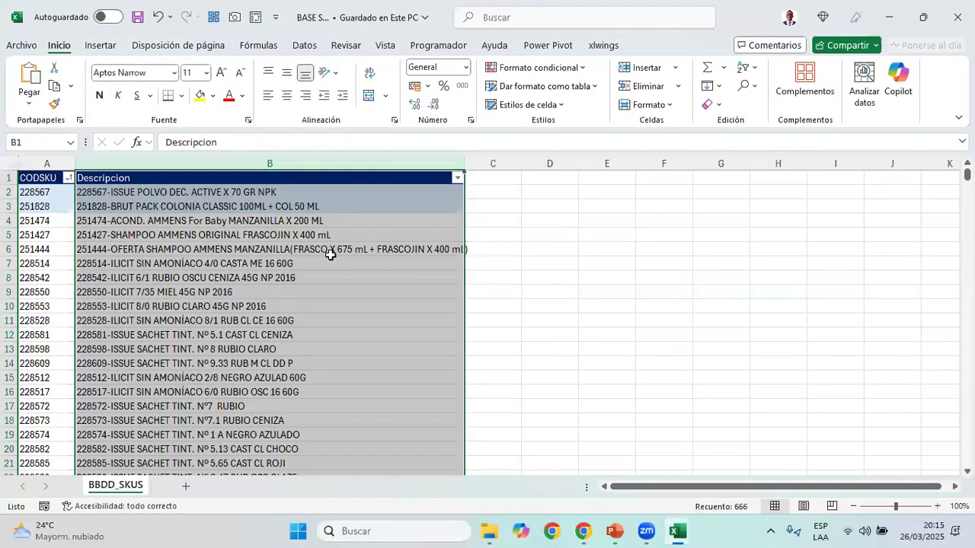
click(9, 163)
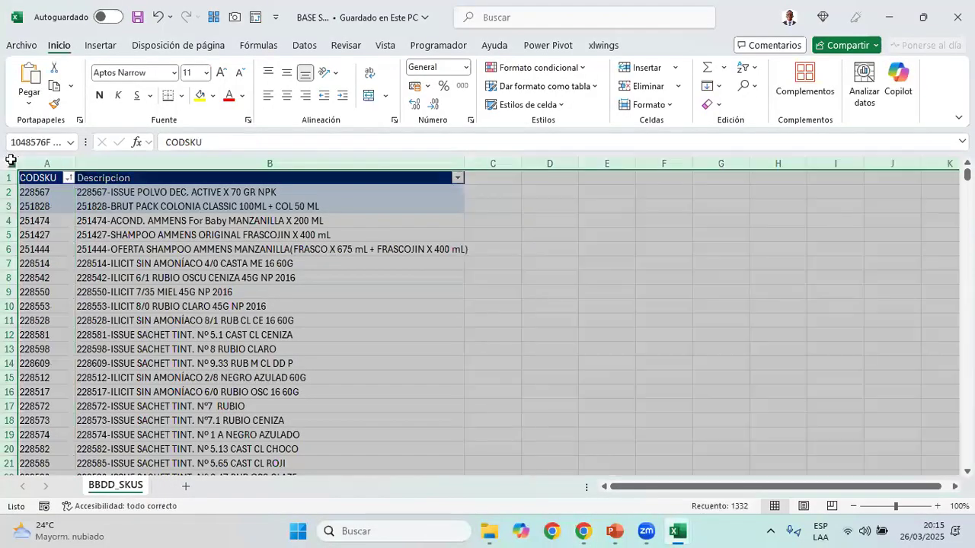
Switch to BASE_VENTAS_ and examine the CODSKU header and the codes below it
mouse_move(678, 531)
click(657, 478)
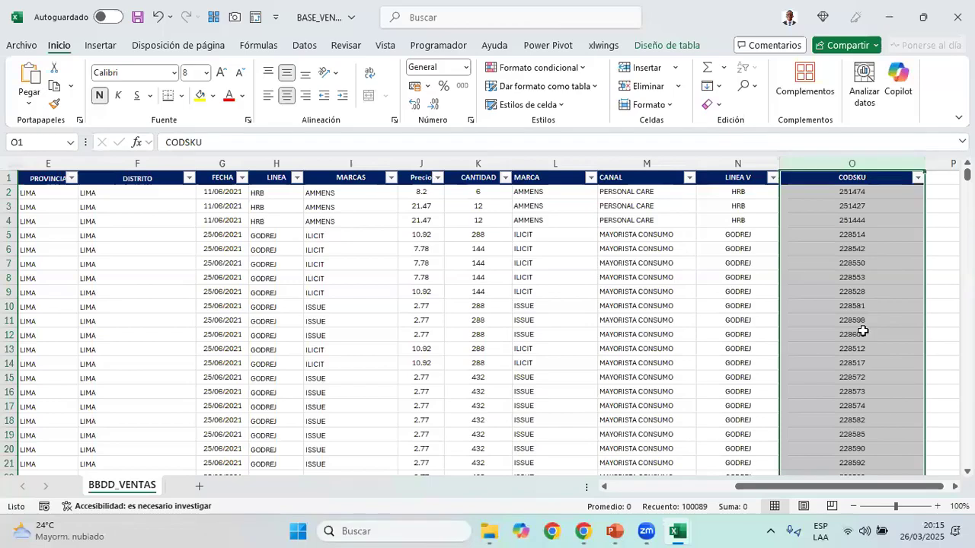
click(862, 180)
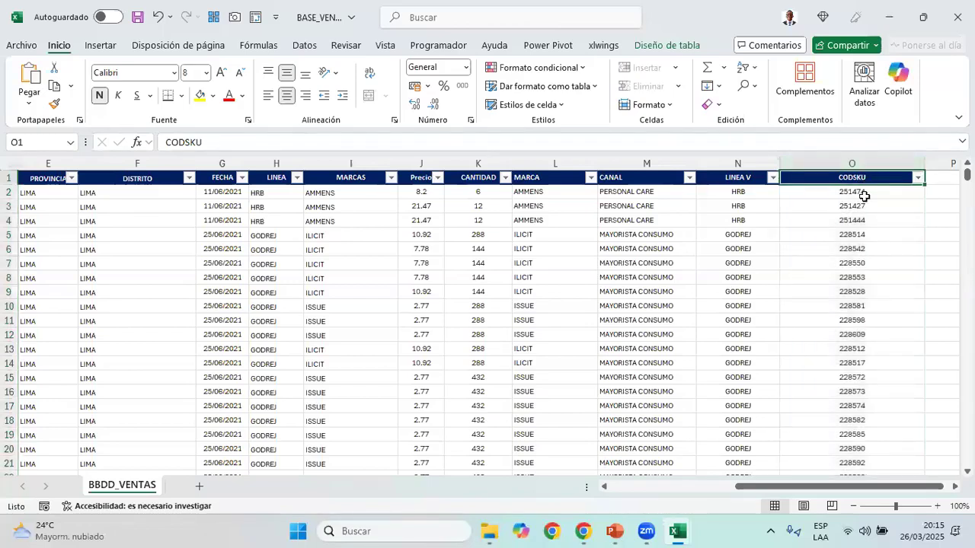
click(862, 174)
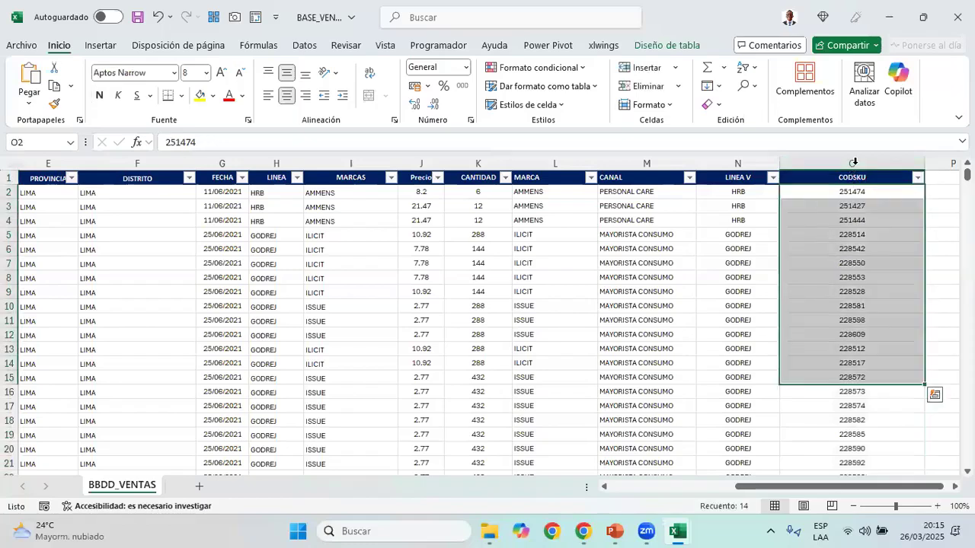
click(862, 173)
click(862, 179)
Return to BASE SKUS and select the CODSKU and Descripcion columns together
key(alt+Tab)
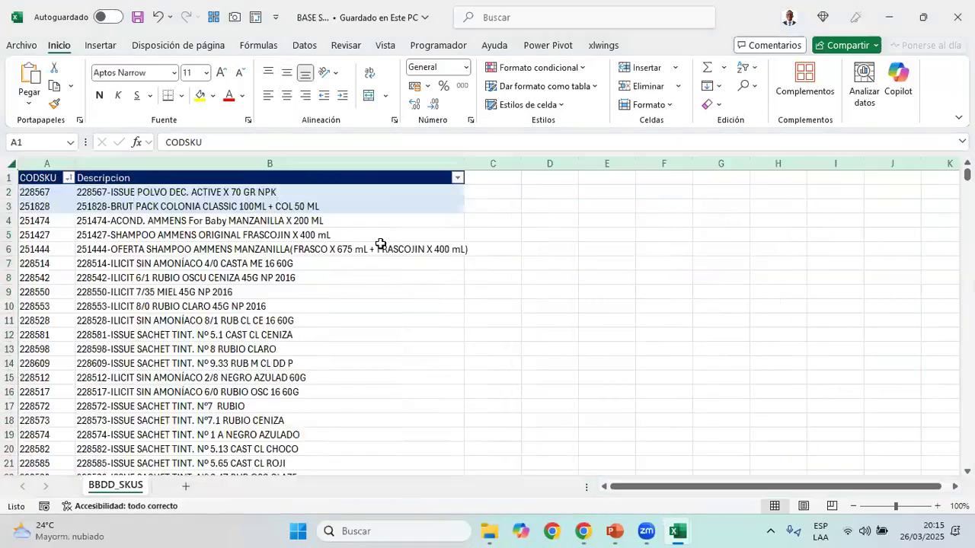
click(54, 162)
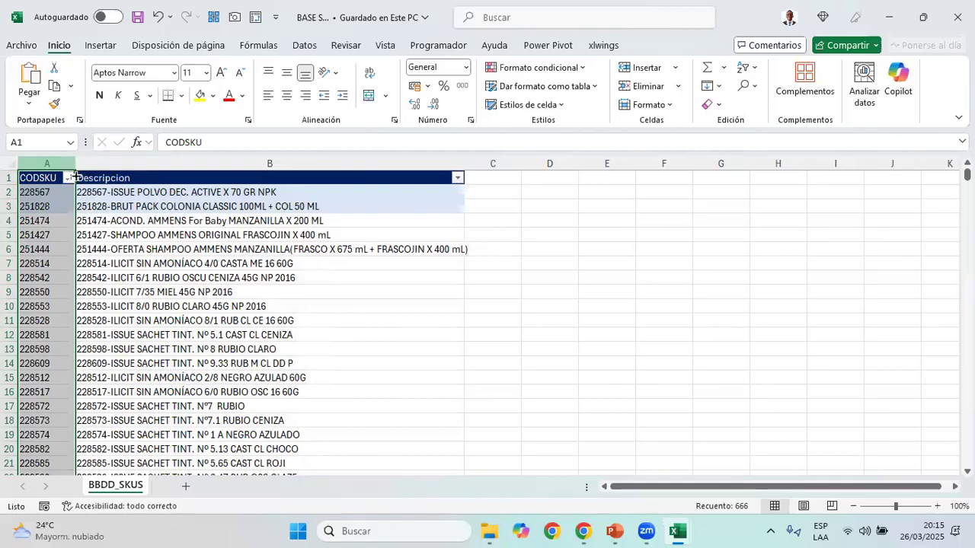
drag(65, 159, 231, 166)
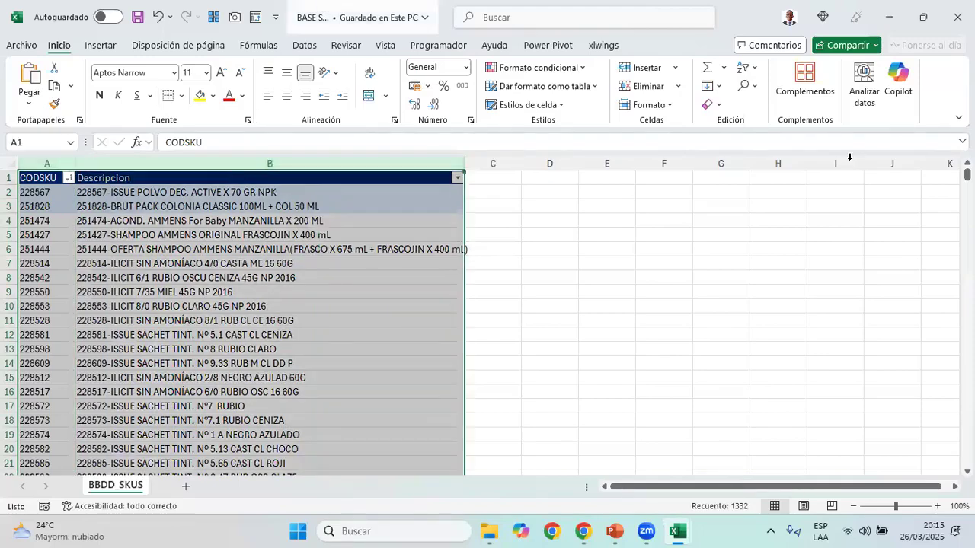
Switch to the BASE_VENTAS_ workbook and extend the selection from CODSKU back across all columns to VENDEDORES
key(alt+Tab)
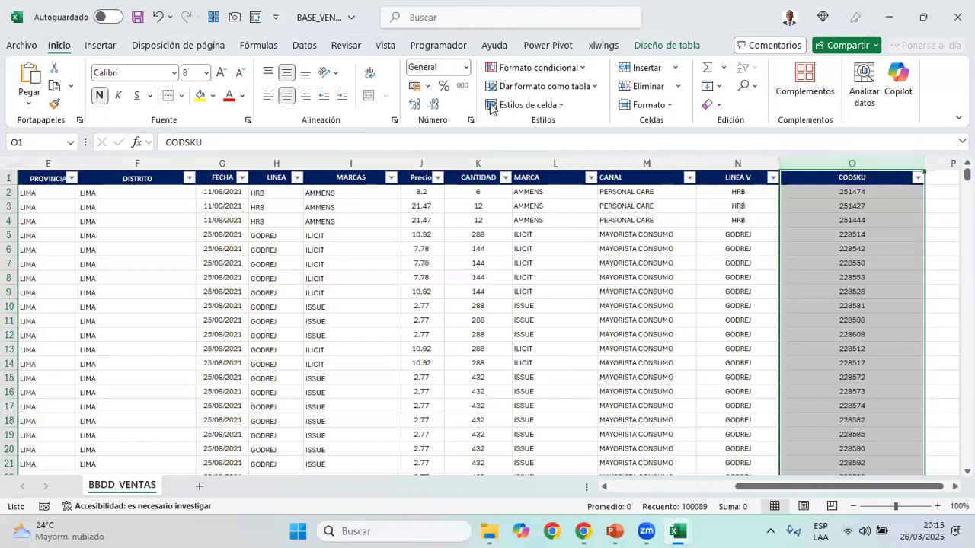
key(alt+Tab)
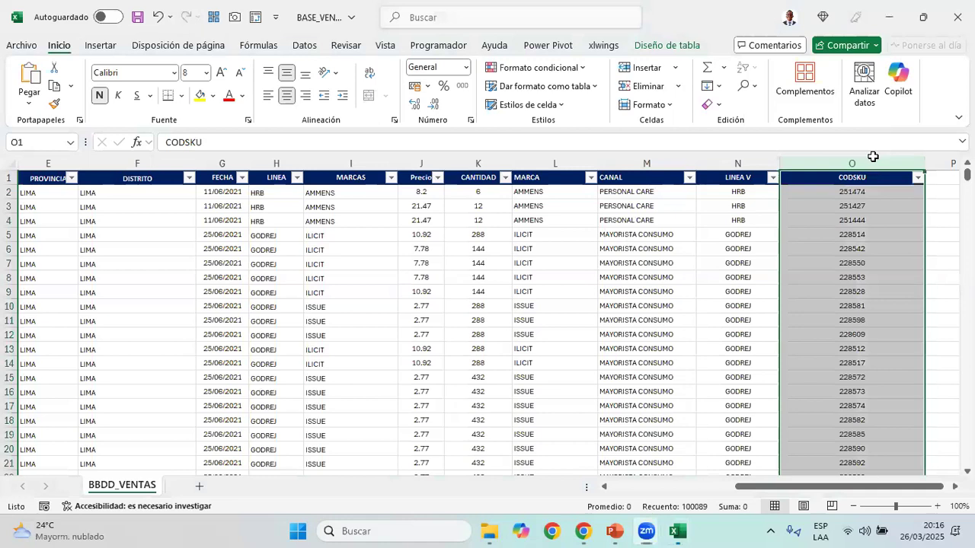
key(ctrl+shift+Left)
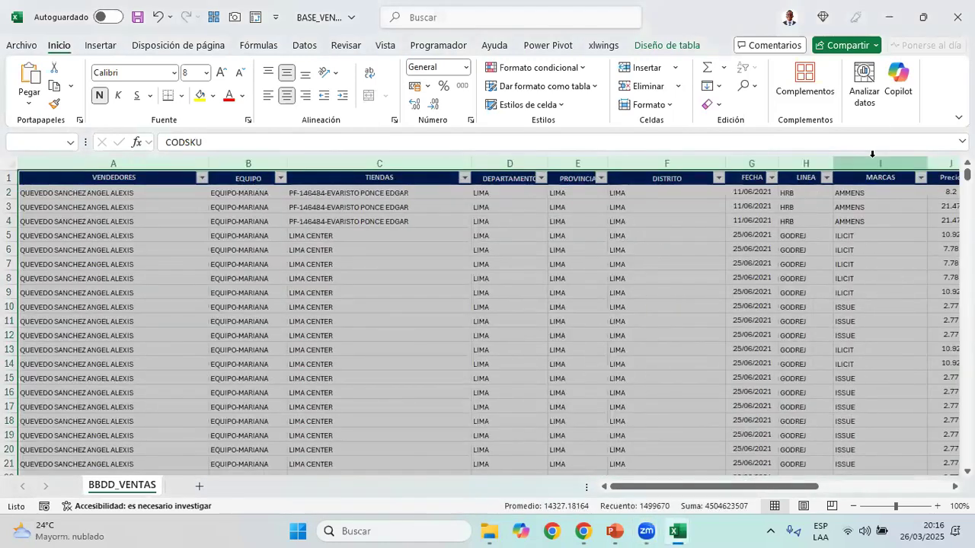
Select the EQUIPO, DEPARTAMENTO and PROVINCIA columns together, and check the EQUIPO column and its header on their own
click(276, 156)
ctrl+click(533, 157)
ctrl+click(564, 155)
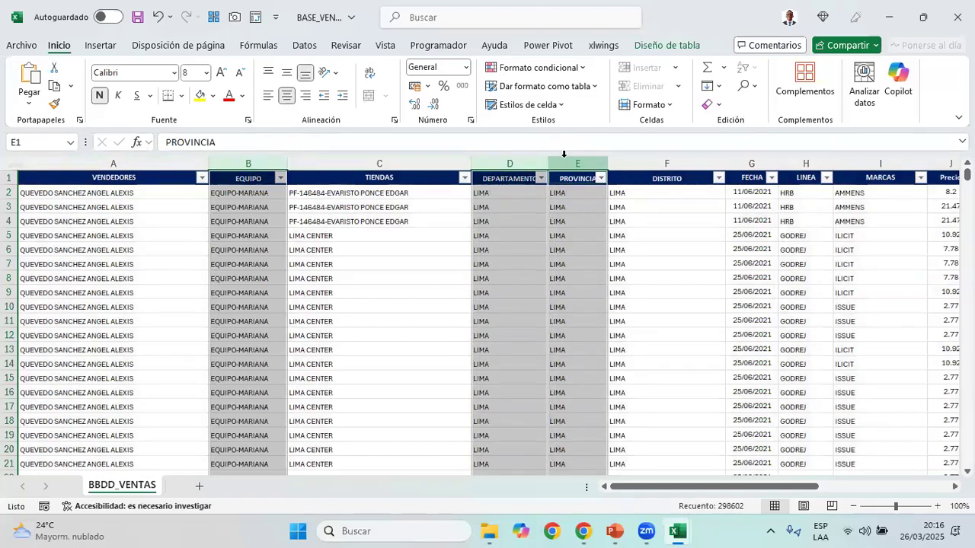
click(255, 180)
mouse_move(255, 180)
mouse_down()
mouse_move(245, 222)
mouse_move(243, 179)
mouse_up()
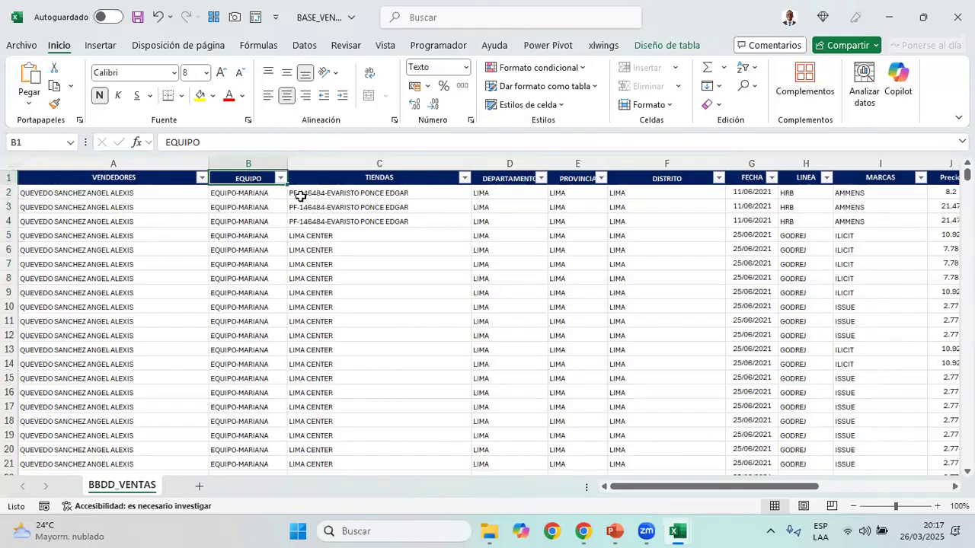
click(252, 160)
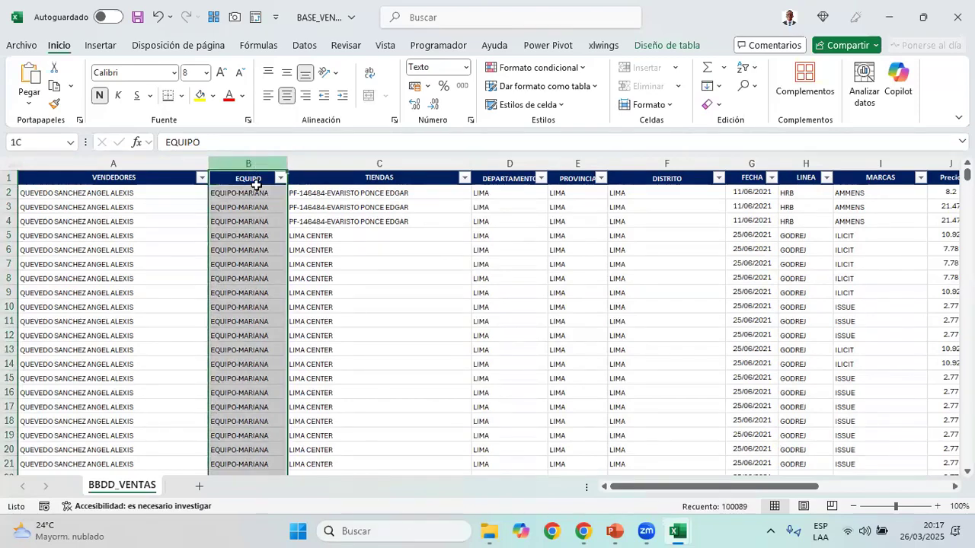
click(253, 179)
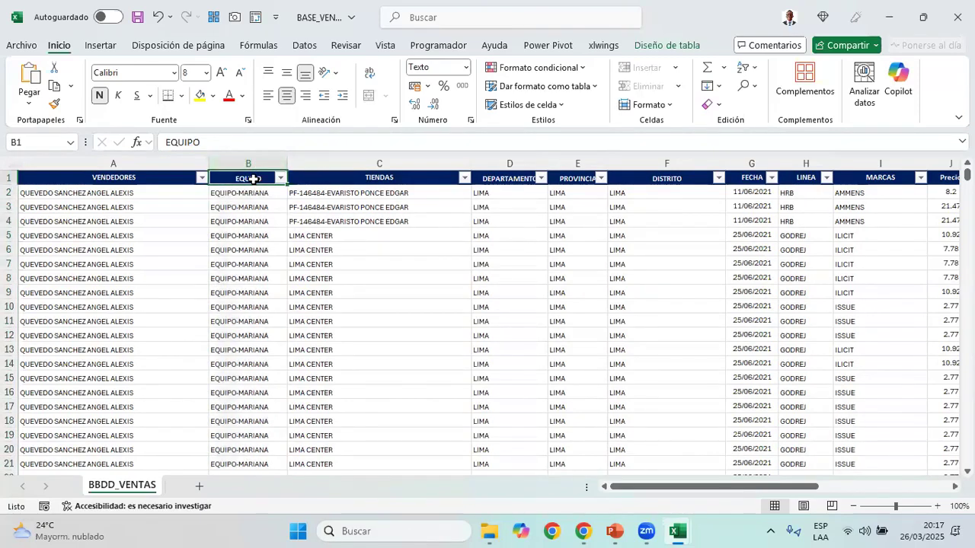
Narrow the VENDEDORES and TIENDAS columns in the BBDD_VENTAS sheet
click(185, 178)
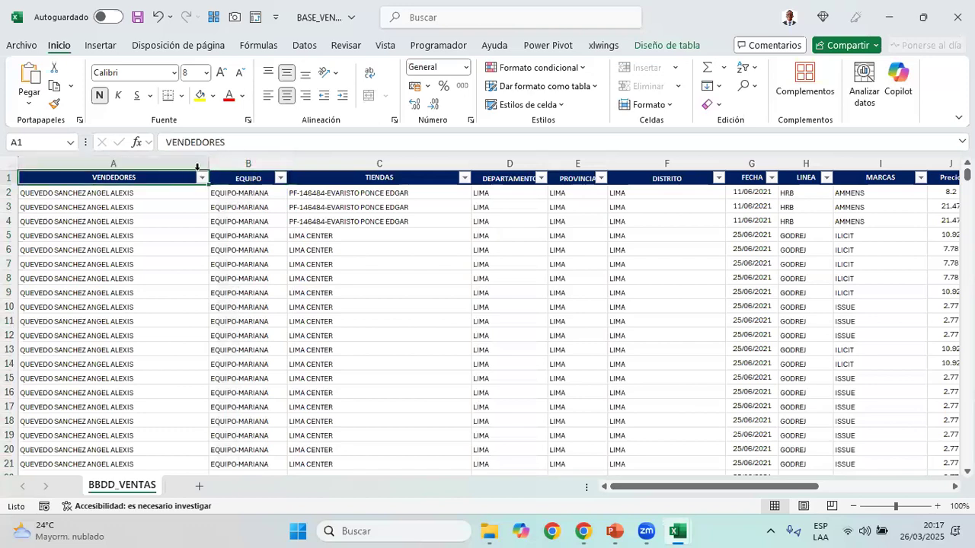
drag(208, 164, 163, 164)
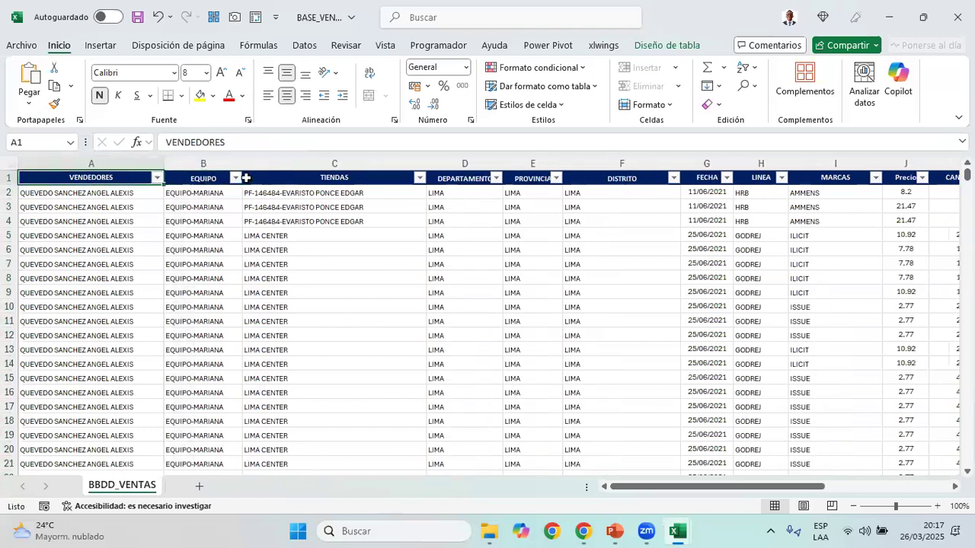
drag(422, 163, 386, 162)
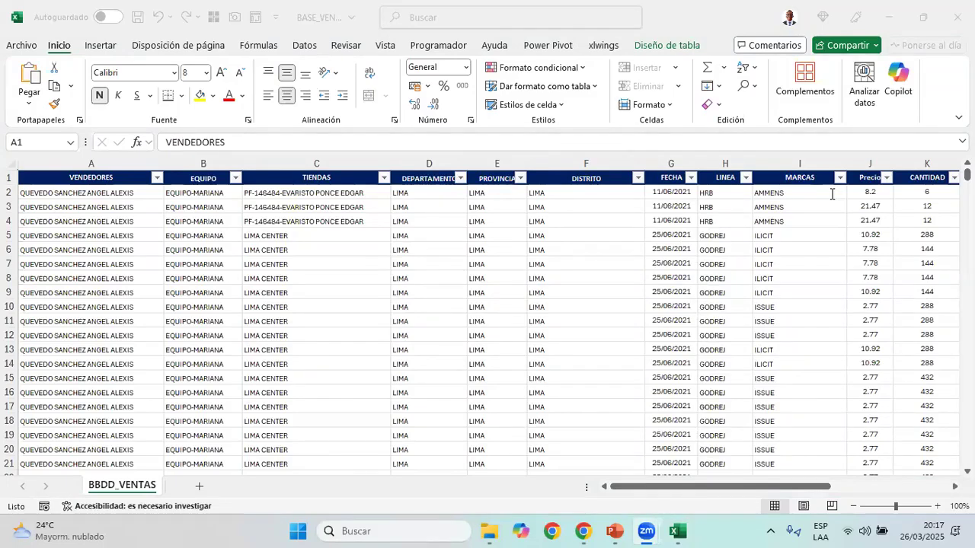
Select the whole BBDD_VENTAS sheet to review its data and return to the VENDEDORES header cell
click(16, 160)
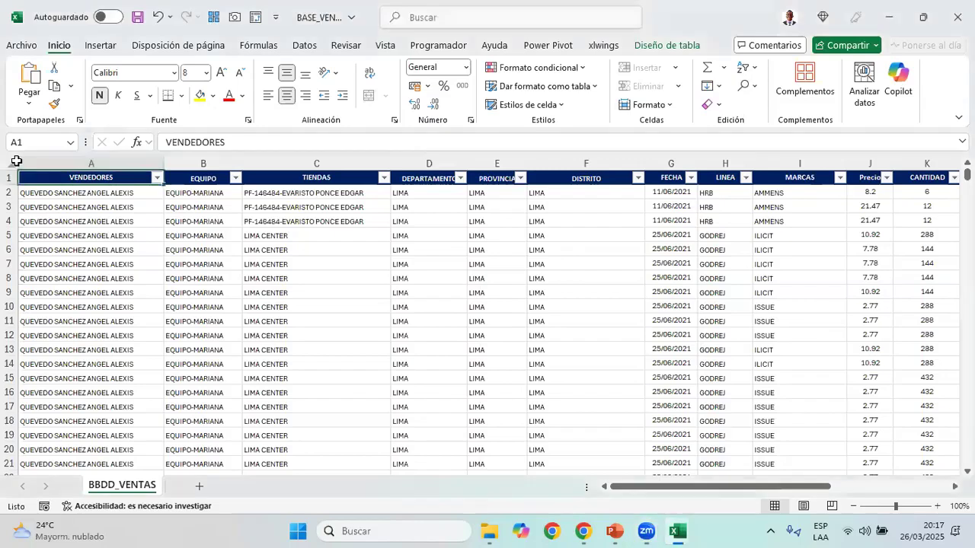
click(16, 161)
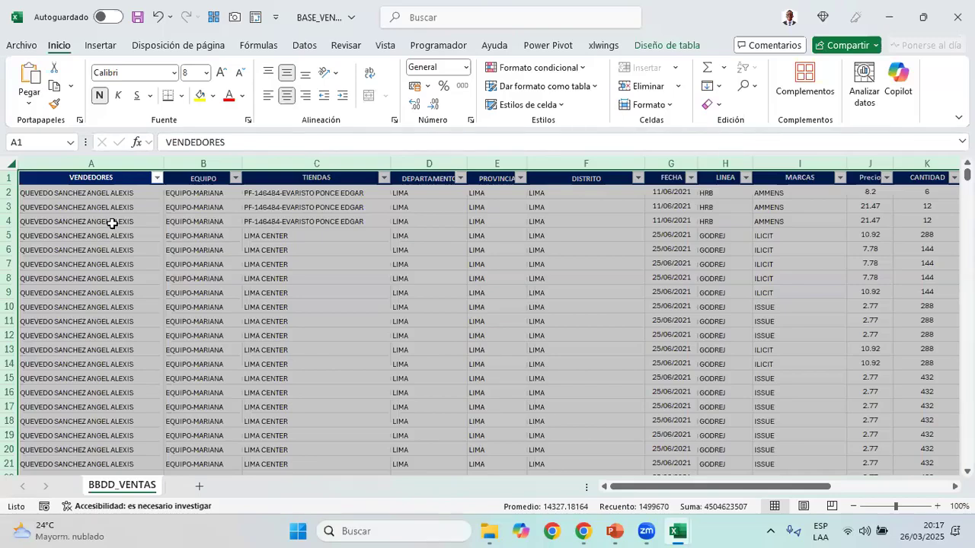
key(Up)
key(Down)
key(Up)
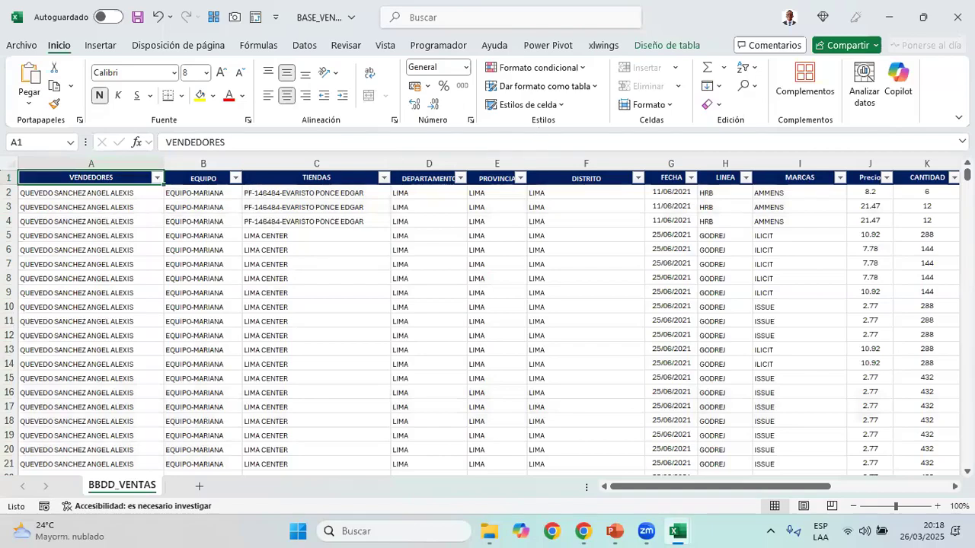
Close the BASE_VENTAS_ workbook without saving the changes, and close the BASE SKUS workbook as well
click(959, 17)
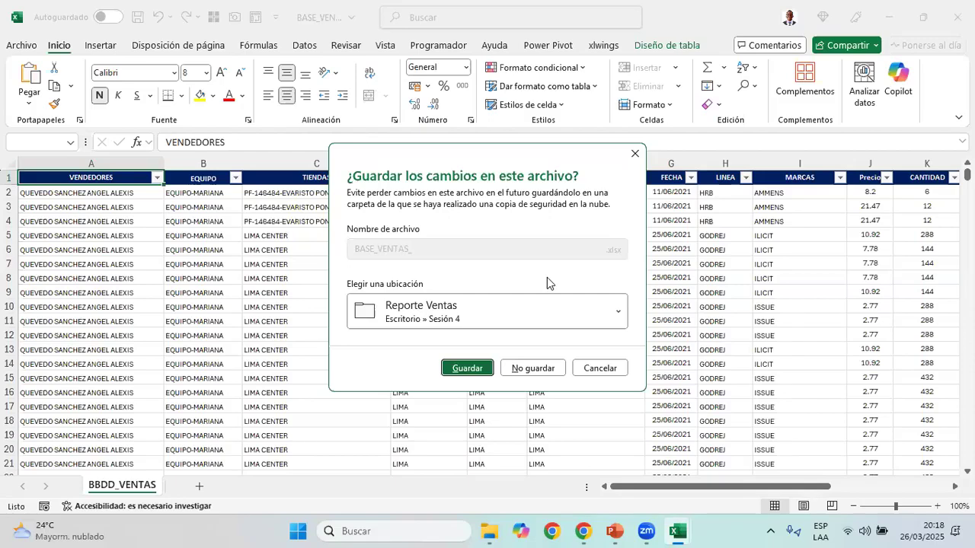
click(545, 371)
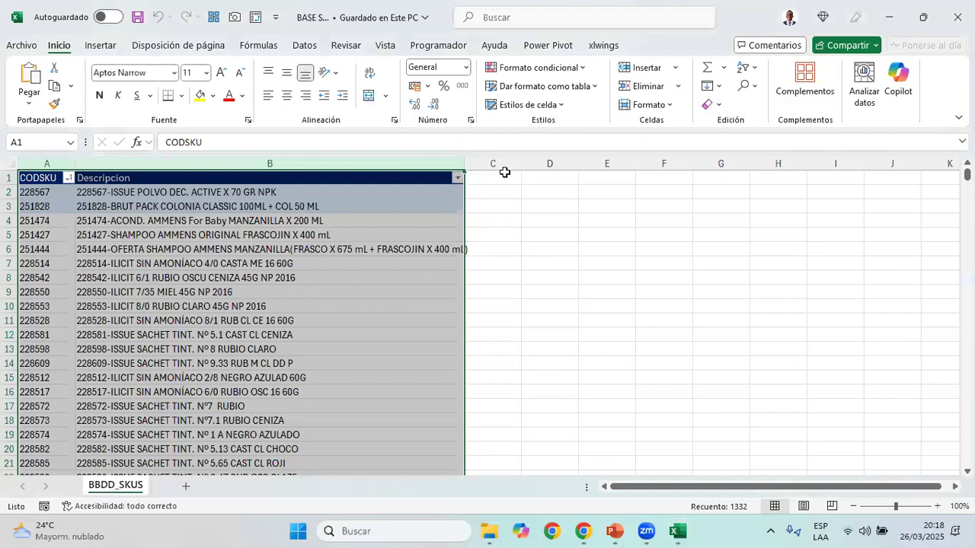
click(505, 172)
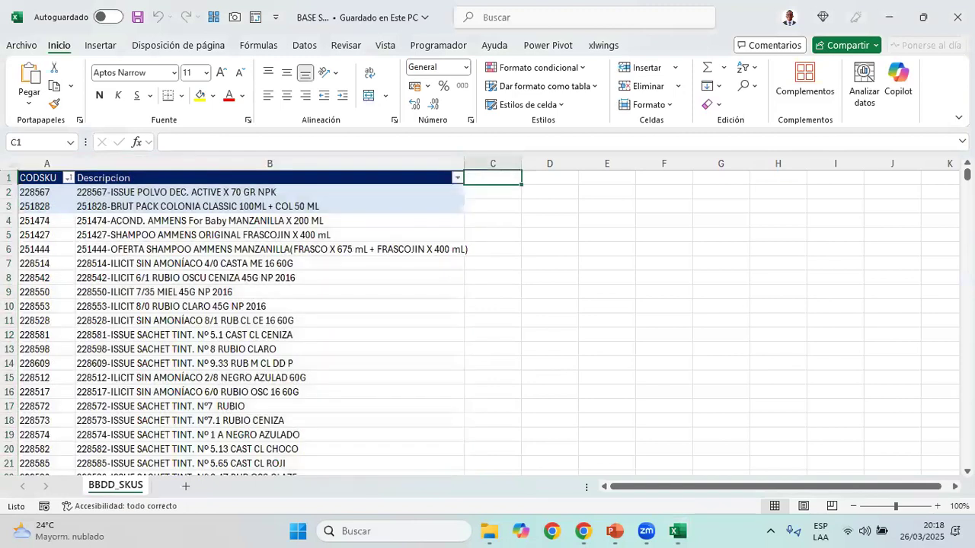
key(alt+F4)
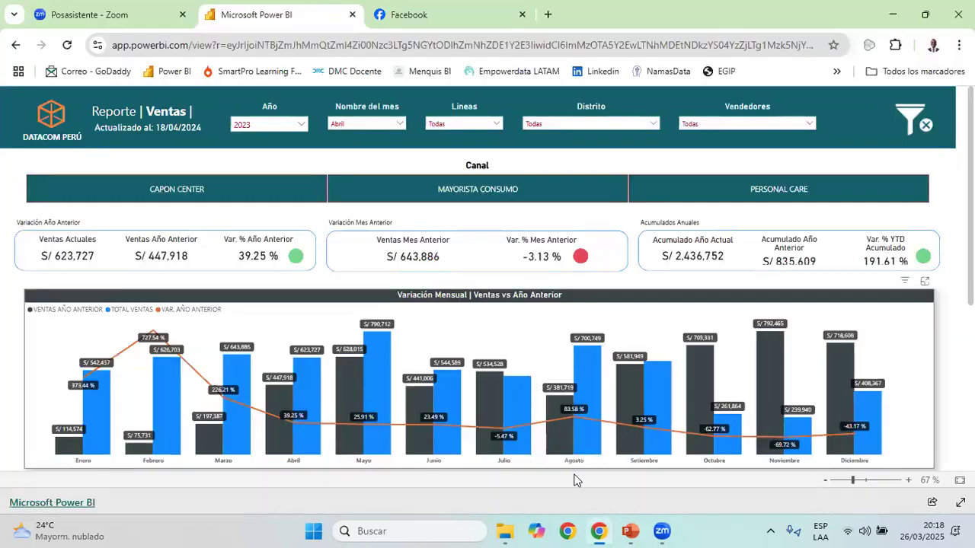
Open the Power BI service home page at app.powerbi.com/home in a new browser tab
click(548, 14)
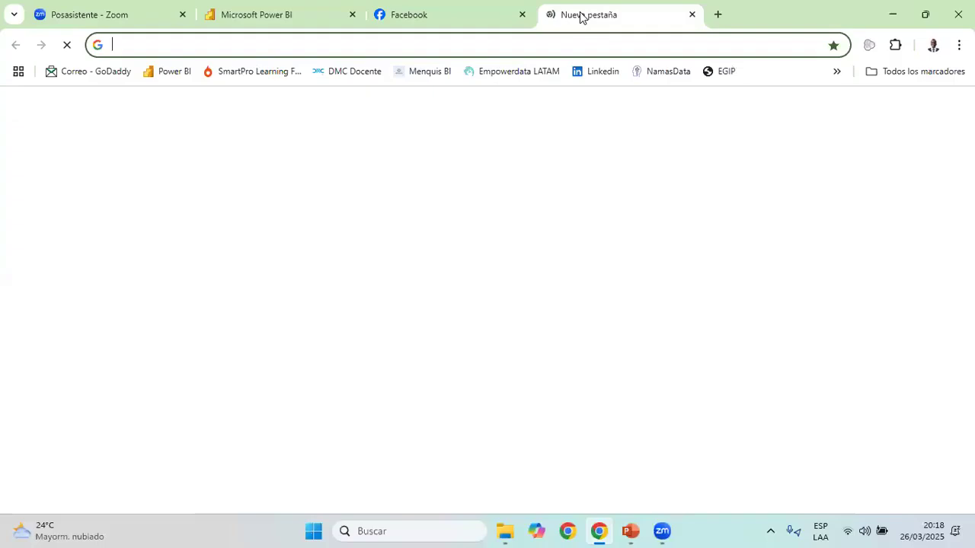
text(g)
key(BackSpace)
key(BackSpace)
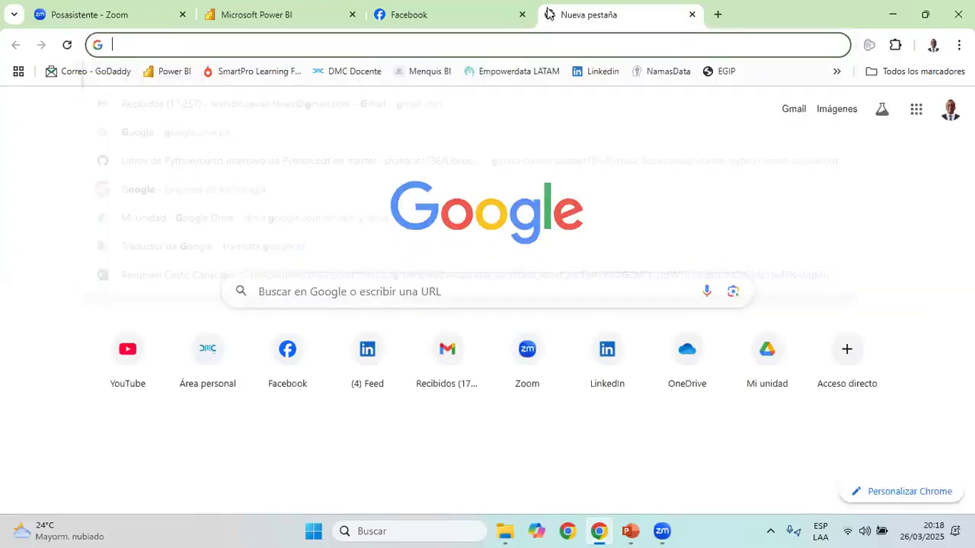
key(Down)
key(Escape)
text(power BI)
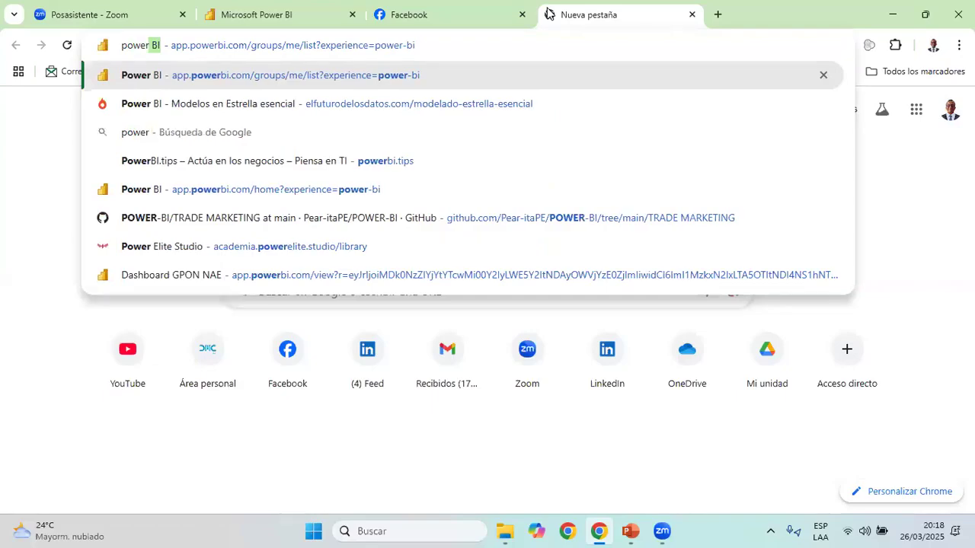
key(Down)
key(Down)
key(Down)
key(Down)
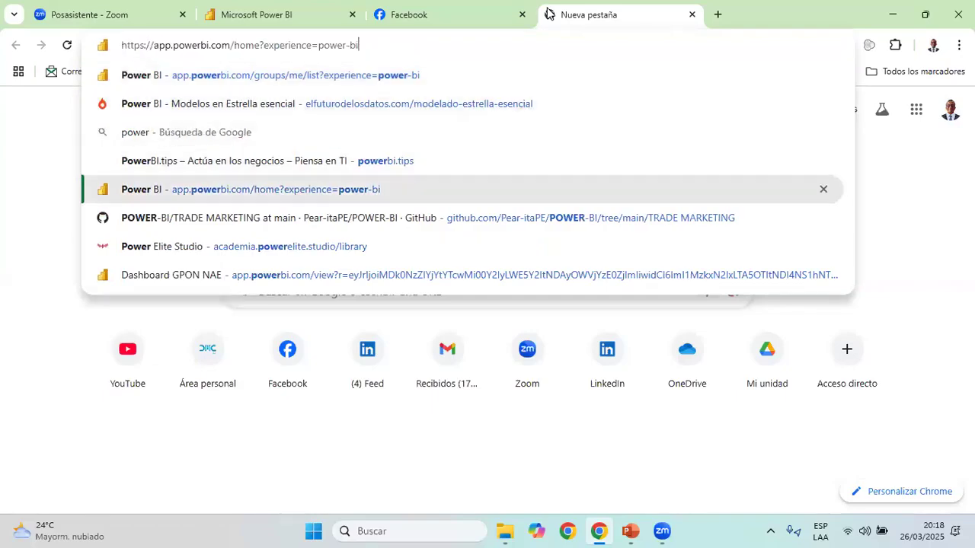
key(Return)
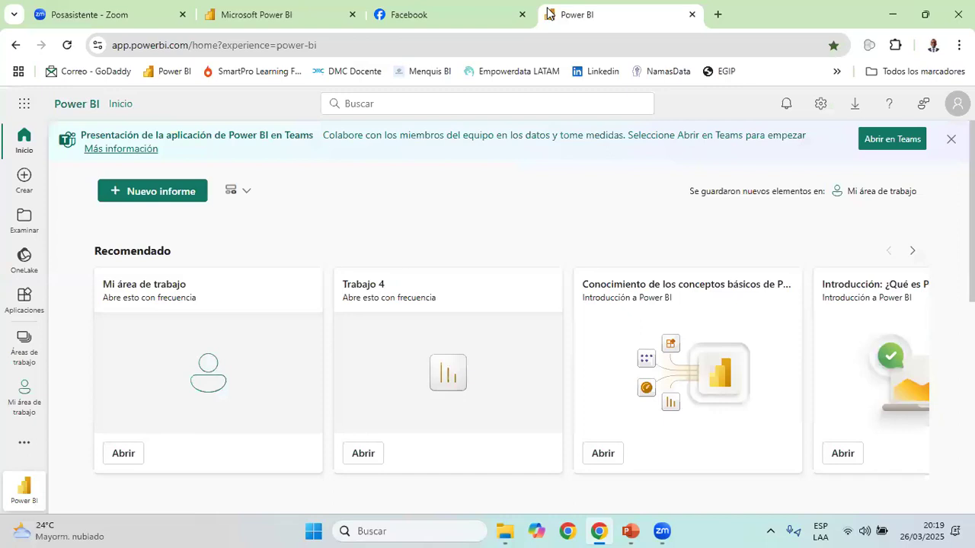
Open the report Tiendas AHORA avanzado Mentoria from the recent items on the Power BI home page
scroll(221, 302, down, 3)
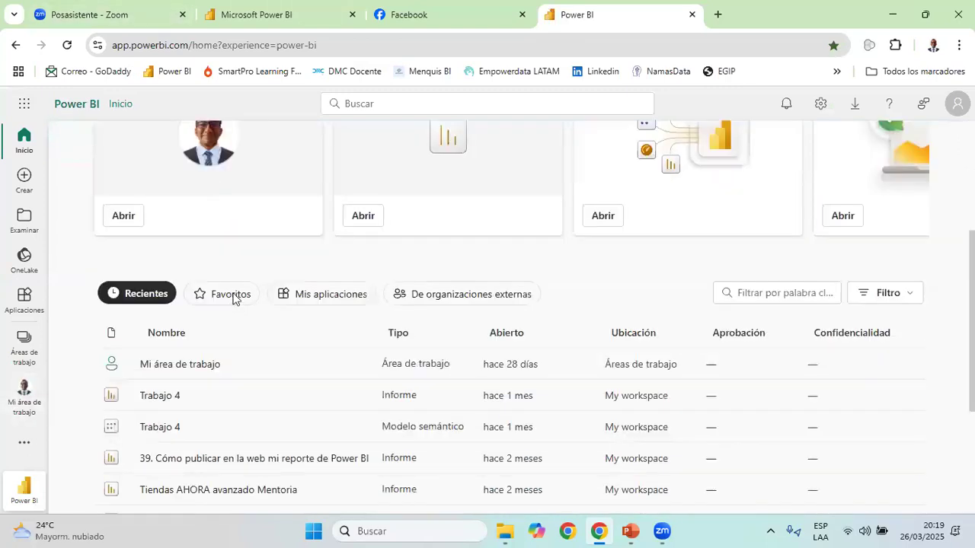
scroll(236, 305, down, 3)
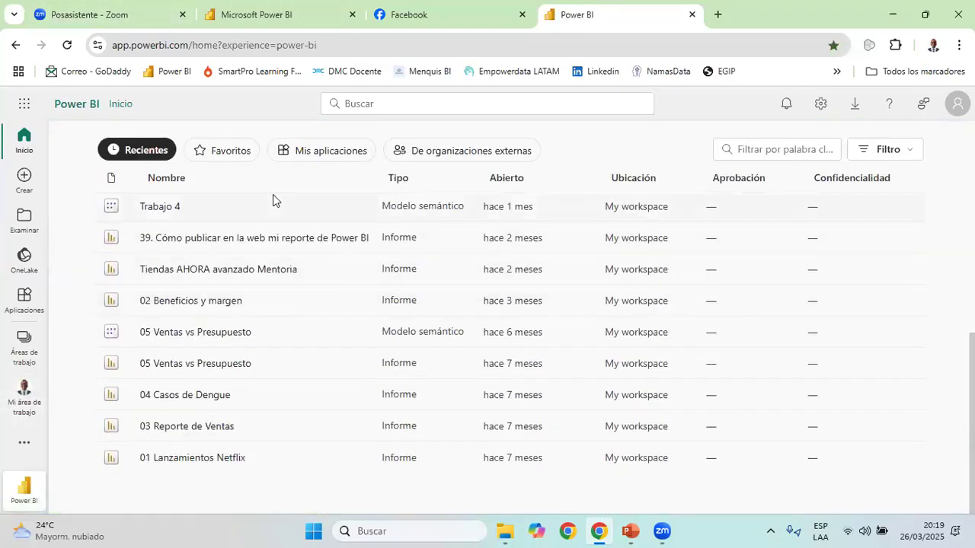
click(202, 273)
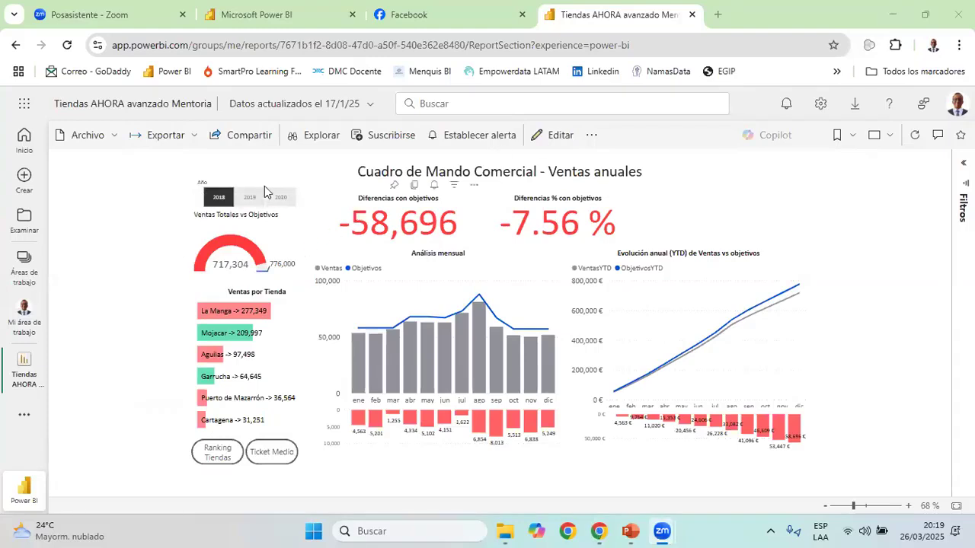
With the year 2018 selected, look through the report's Ticket Medio, Objetivos and Comparar KPIs pages using its navigation links
click(218, 197)
click(263, 457)
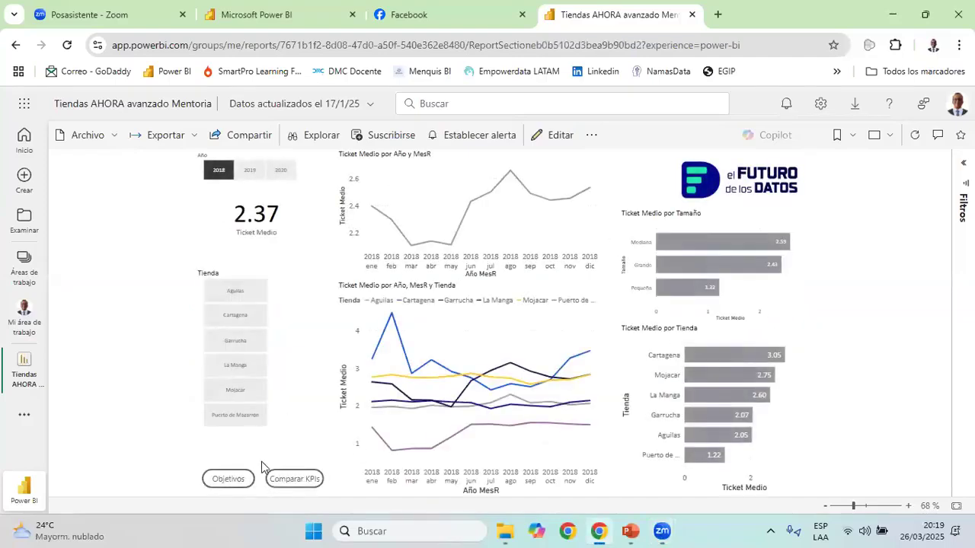
click(233, 490)
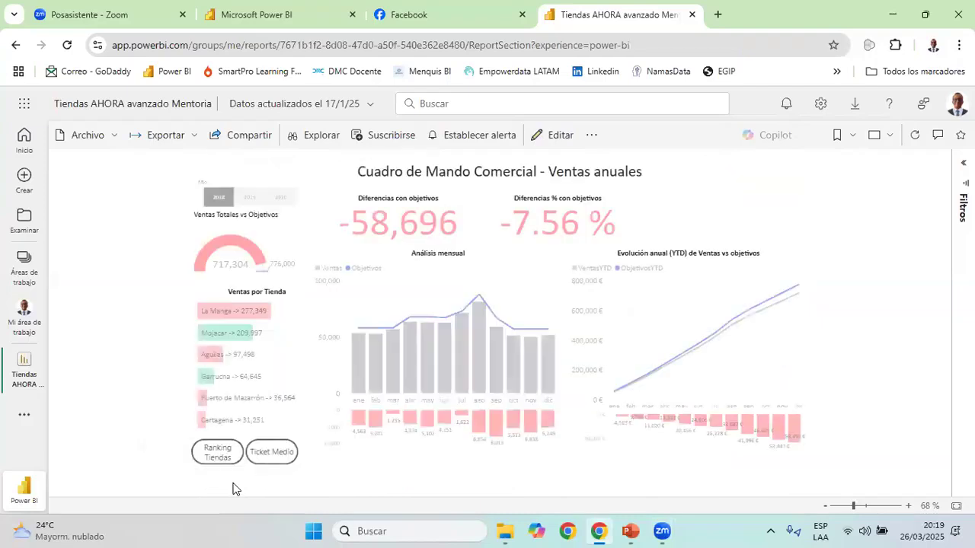
click(297, 491)
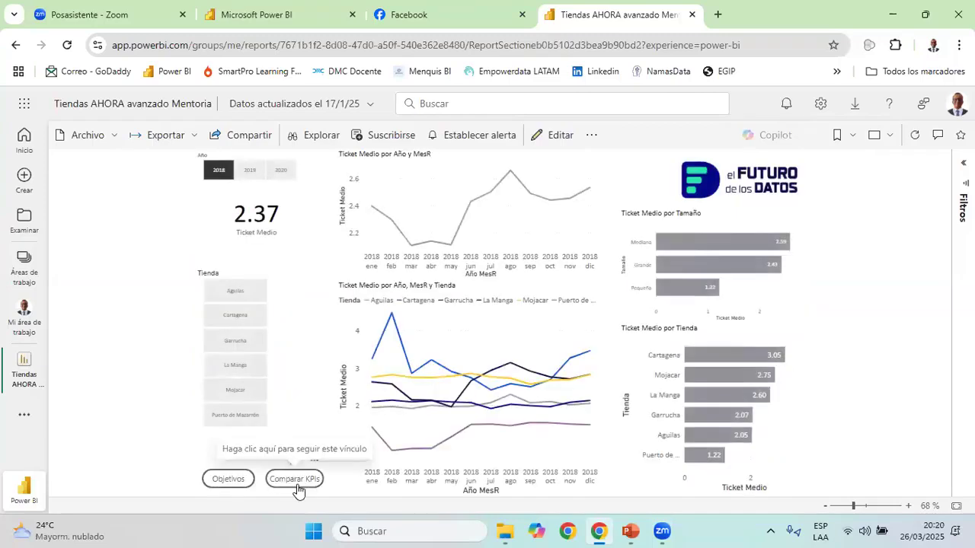
click(297, 491)
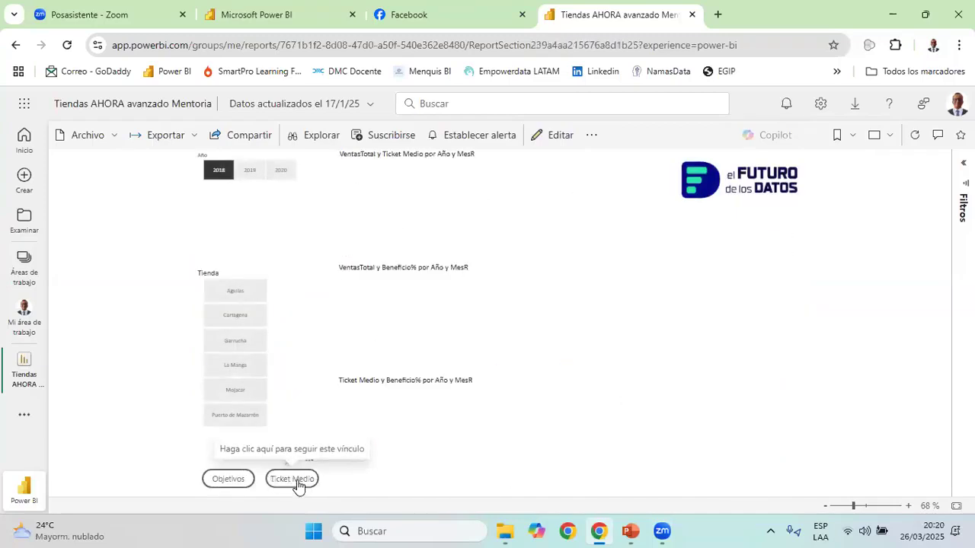
View the Ranking Tiendas page, return to the Objetivos page, and inspect the per-store breakdown of the monthly analysis columns
click(230, 482)
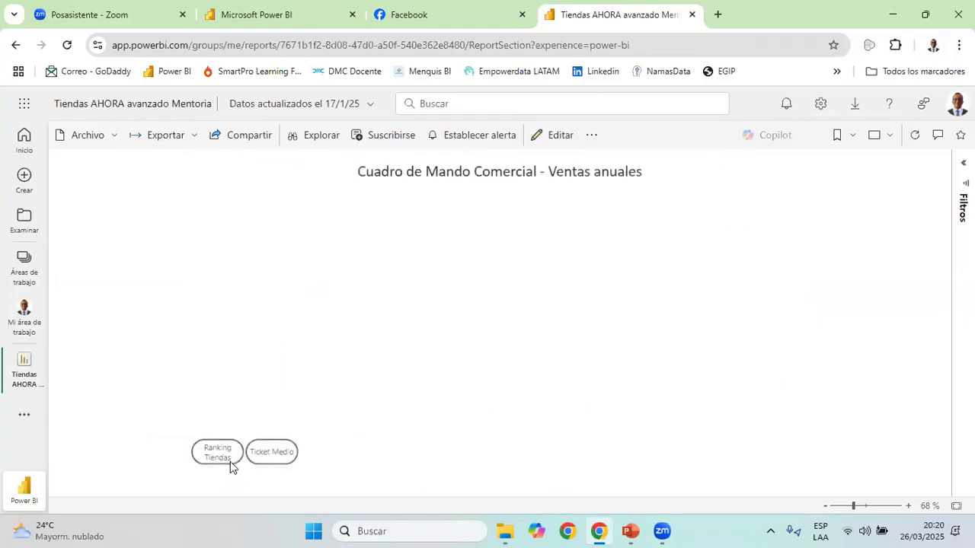
click(219, 453)
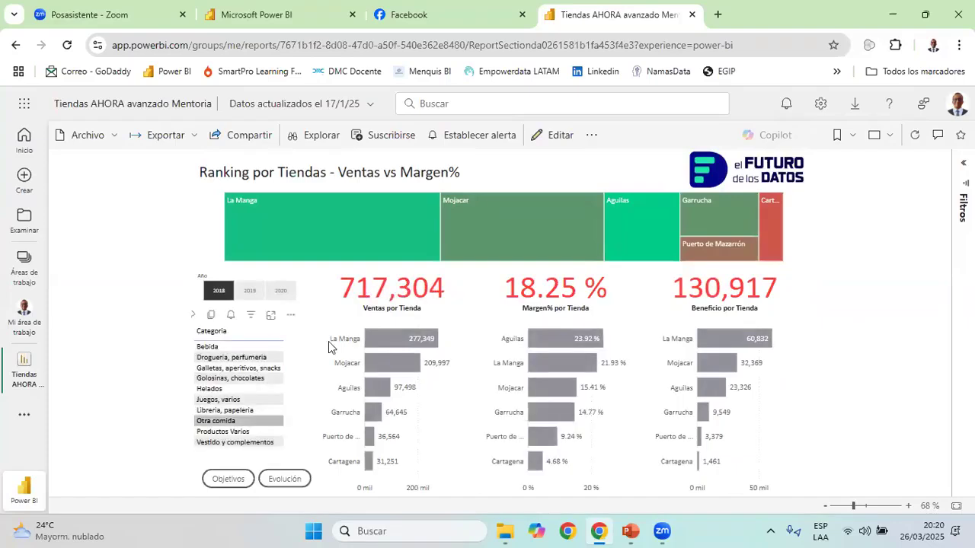
click(230, 479)
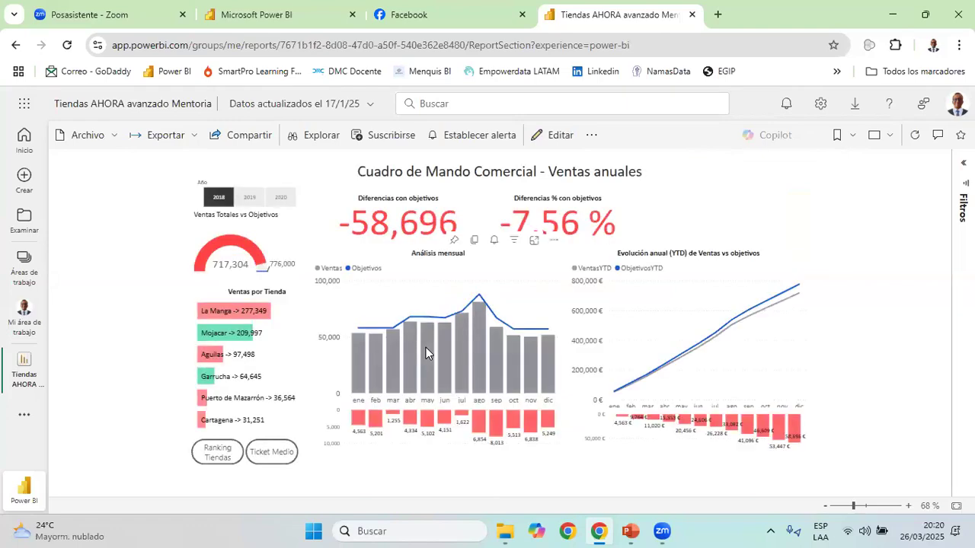
mouse_move(426, 347)
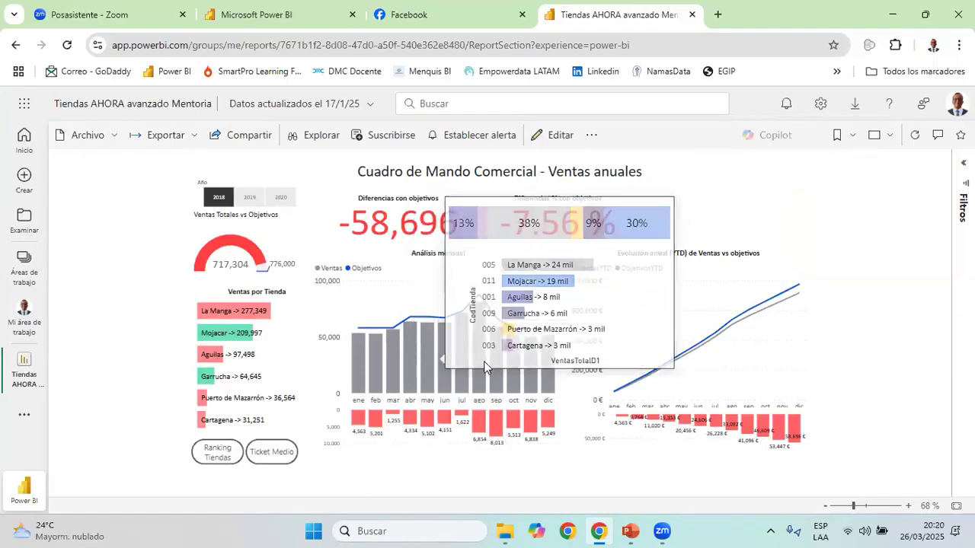
mouse_move(484, 361)
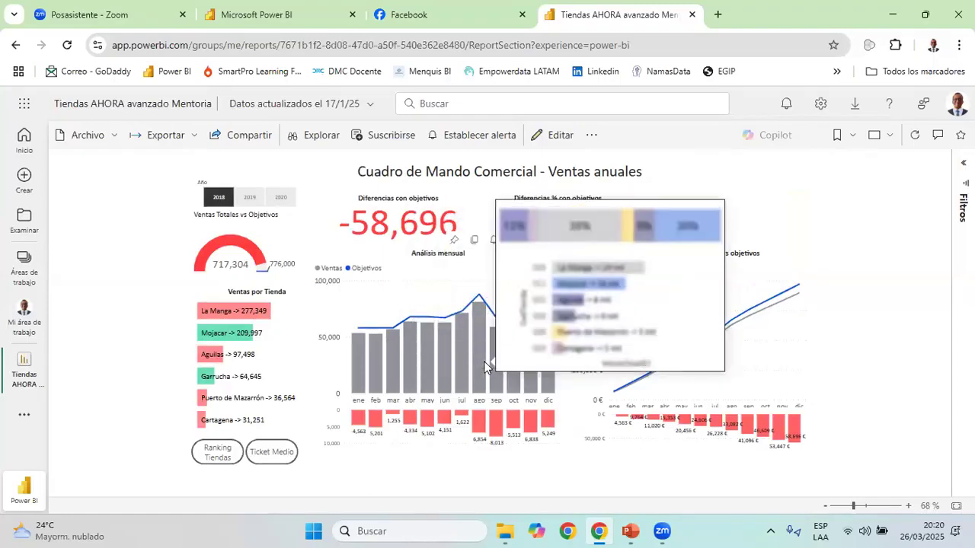
Compare the per-store breakdown tooltips of several months in the Análisis mensual chart
mouse_move(642, 383)
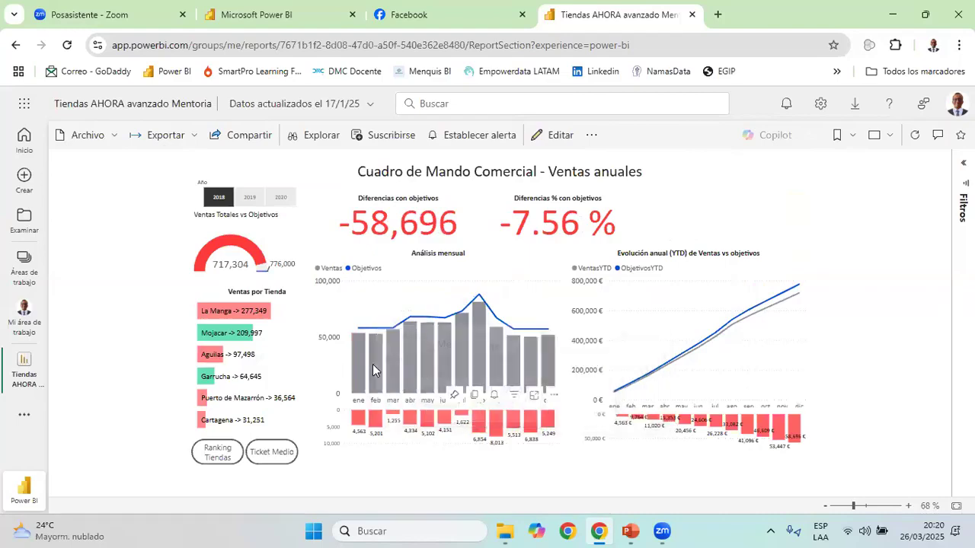
mouse_move(373, 364)
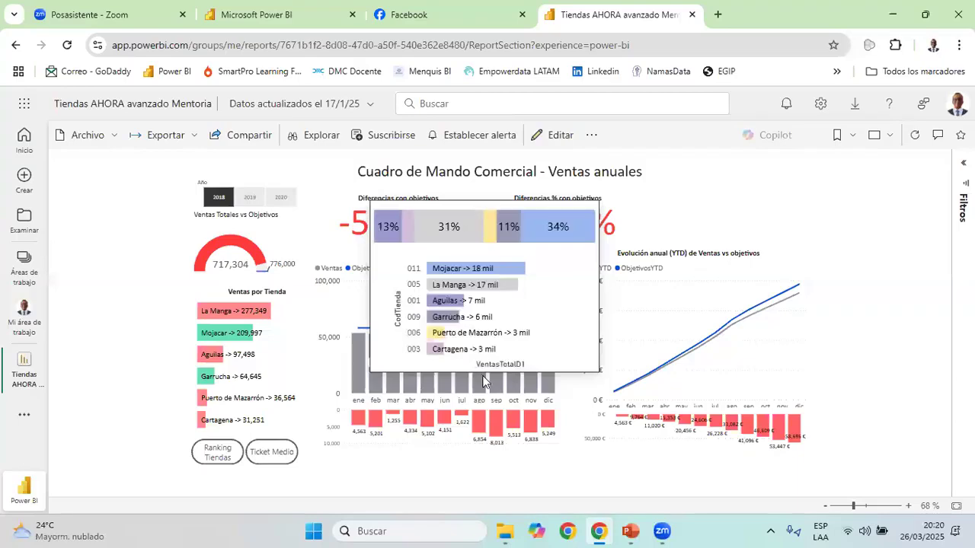
mouse_move(531, 374)
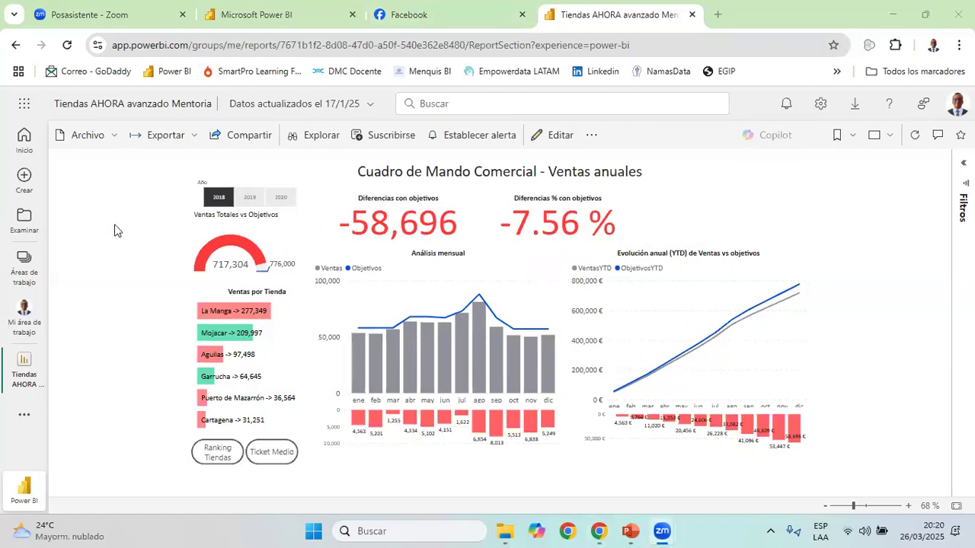
click(543, 165)
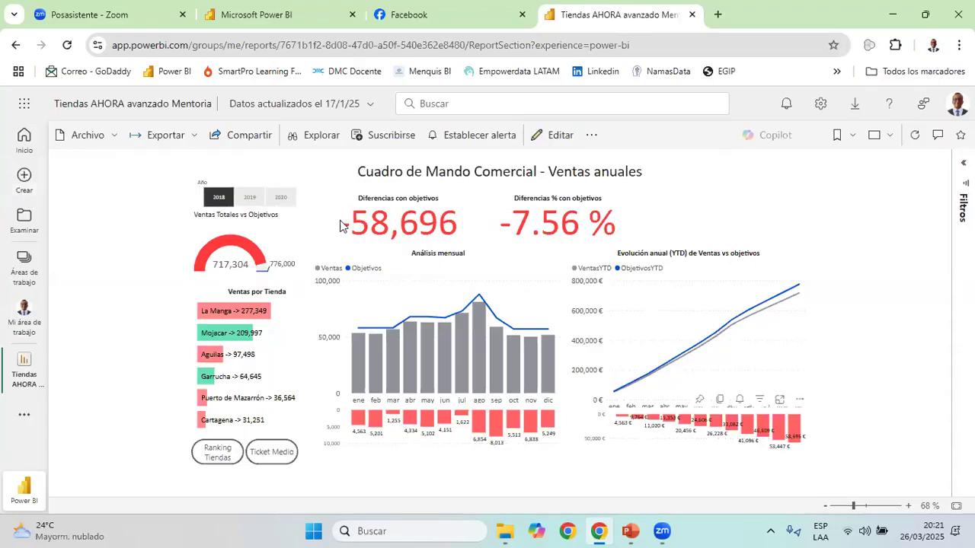
Search the web for "impacta power bi" in a new browser tab and look through the results
click(721, 15)
text(impacta power )
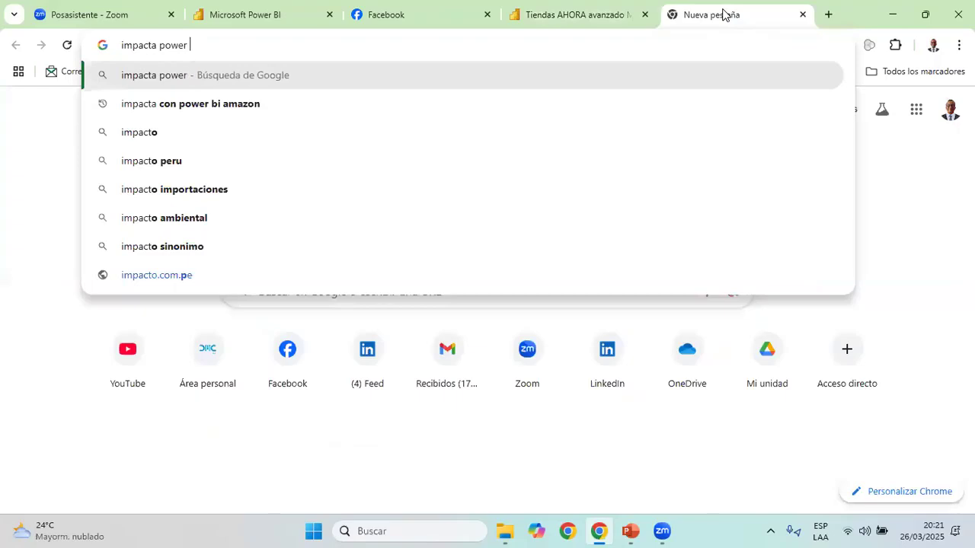
text(bi)
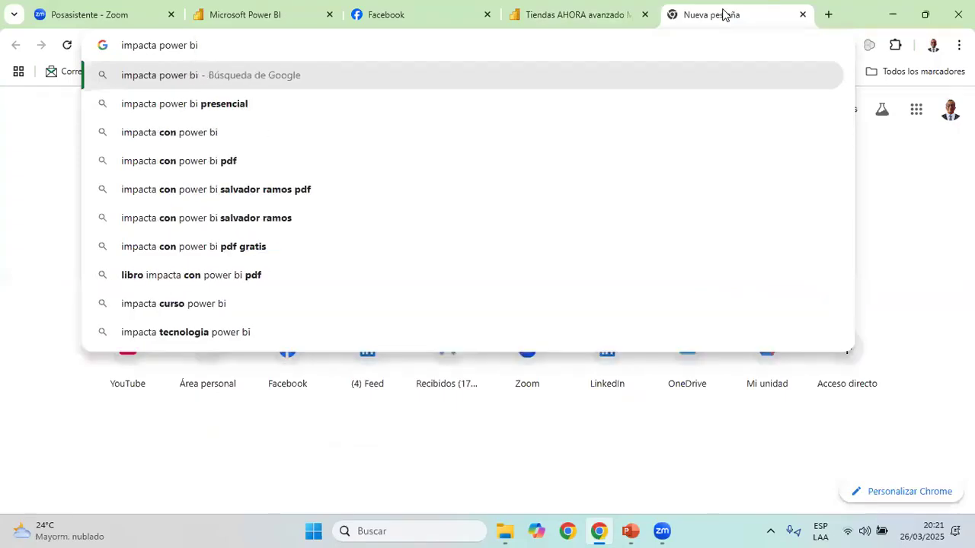
key(Return)
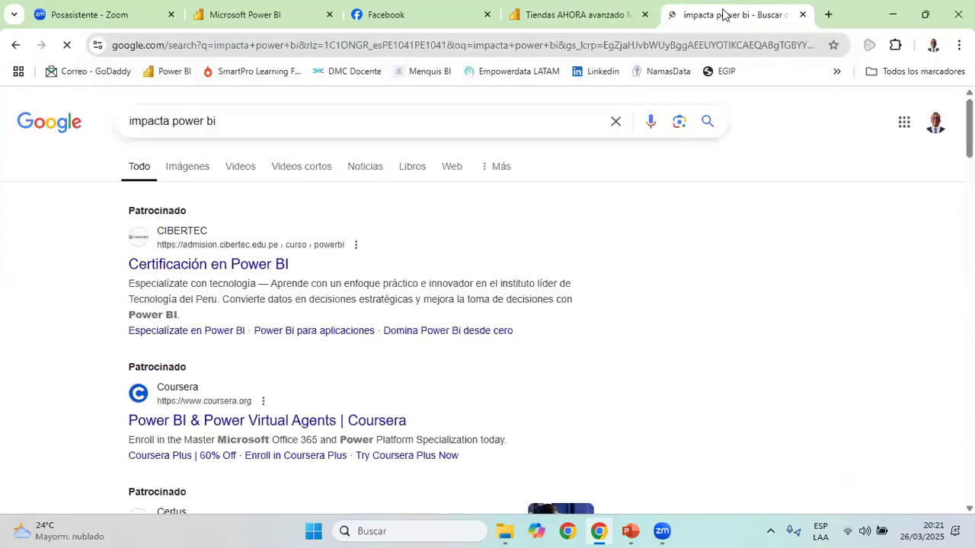
scroll(312, 255, down, 3)
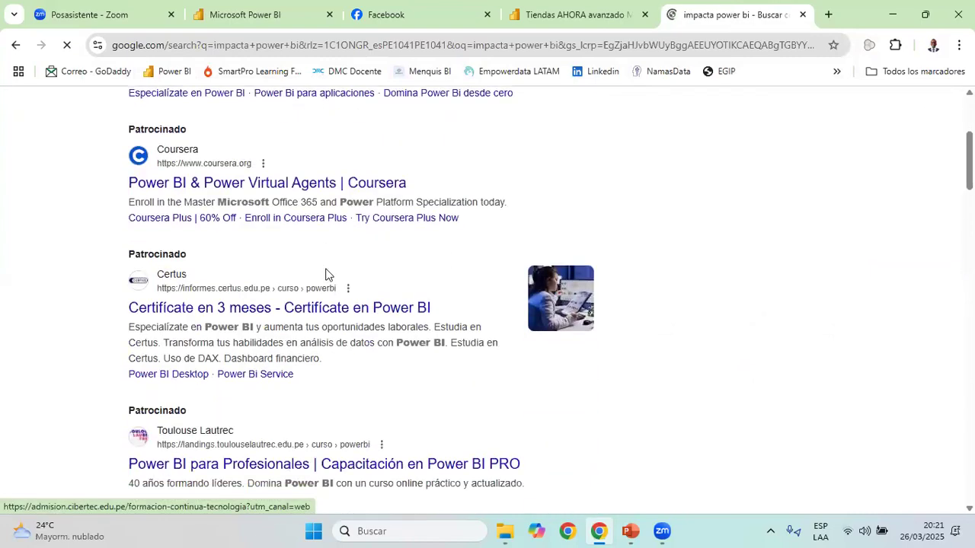
scroll(328, 278, down, 3)
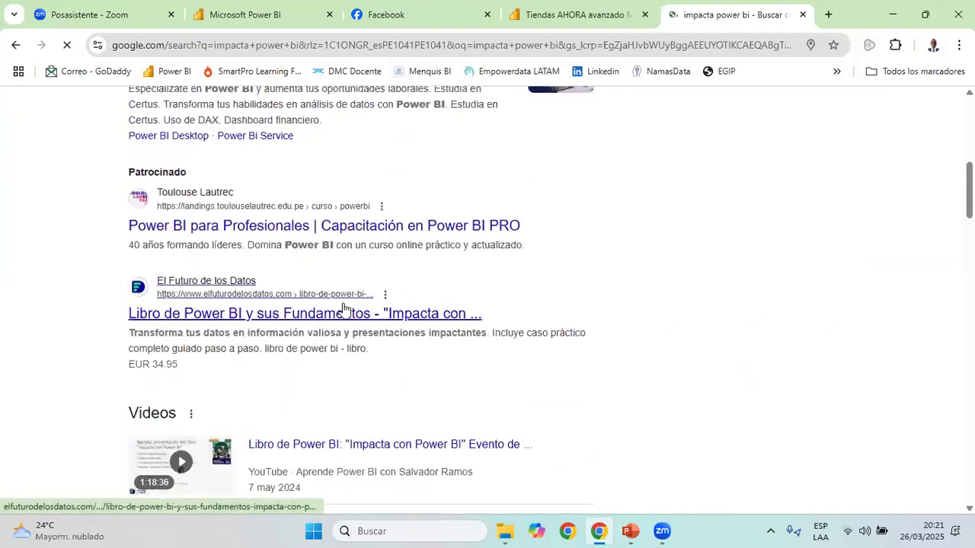
scroll(336, 297, down, 3)
scroll(270, 146, up, 3)
scroll(270, 145, down, 2)
Refine the search with "amazon", open the Kindle edition page of Impacta con Power BI, and look over its cover and description
text(amazon)
key(Return)
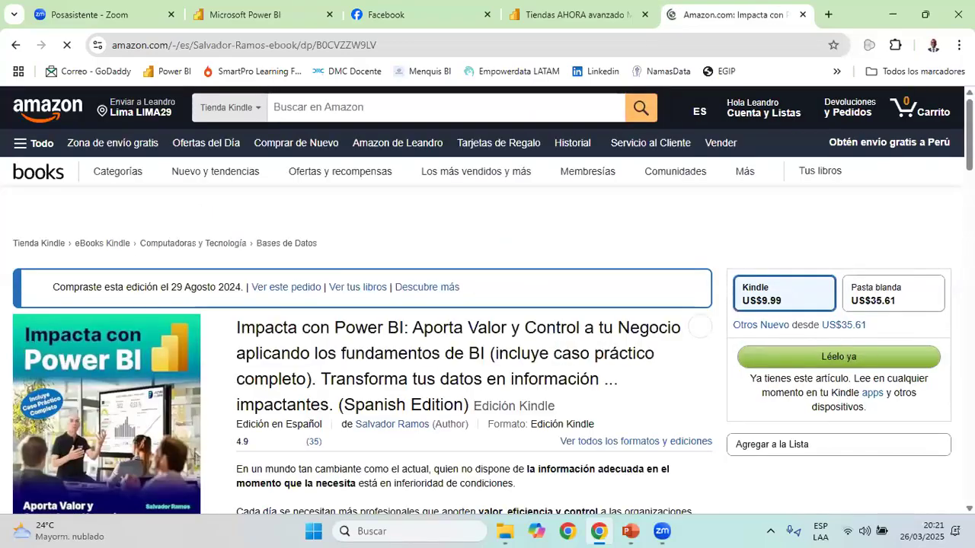
scroll(692, 307, down, 2)
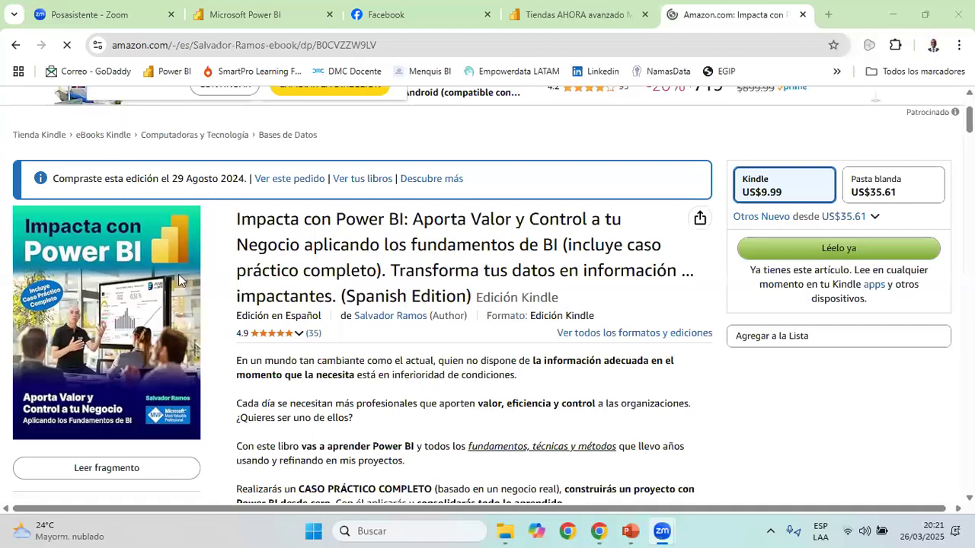
scroll(636, 282, down, 1)
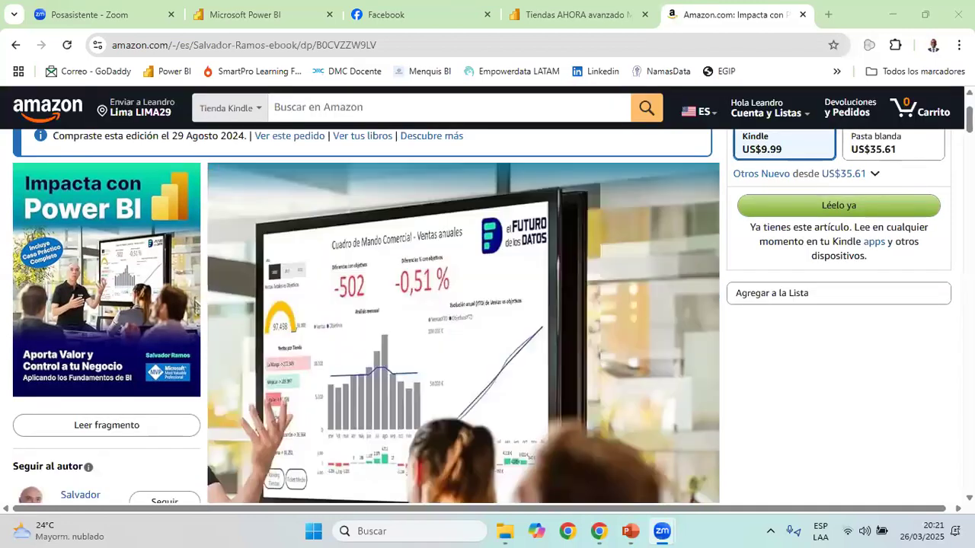
scroll(89, 259, up, 2)
scroll(89, 259, up, 1)
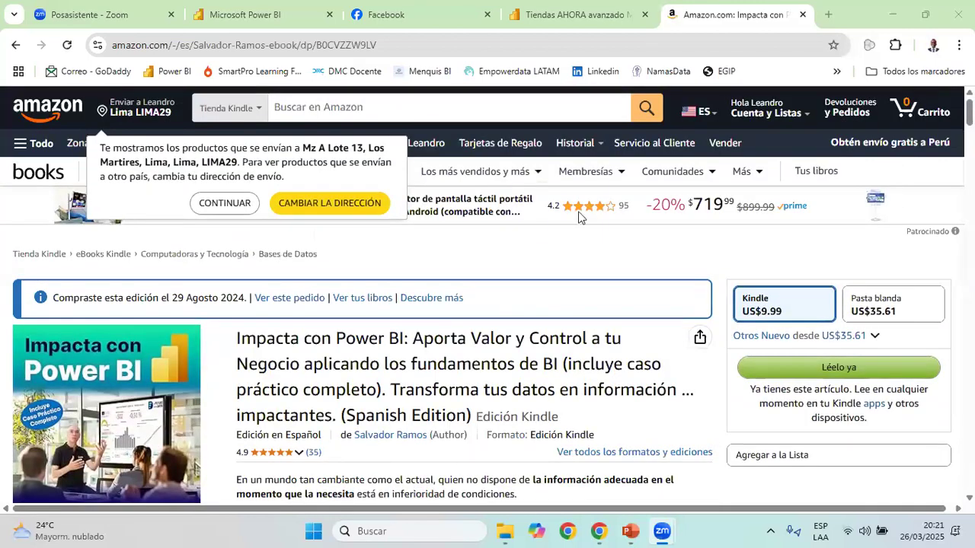
scroll(762, 289, down, 2)
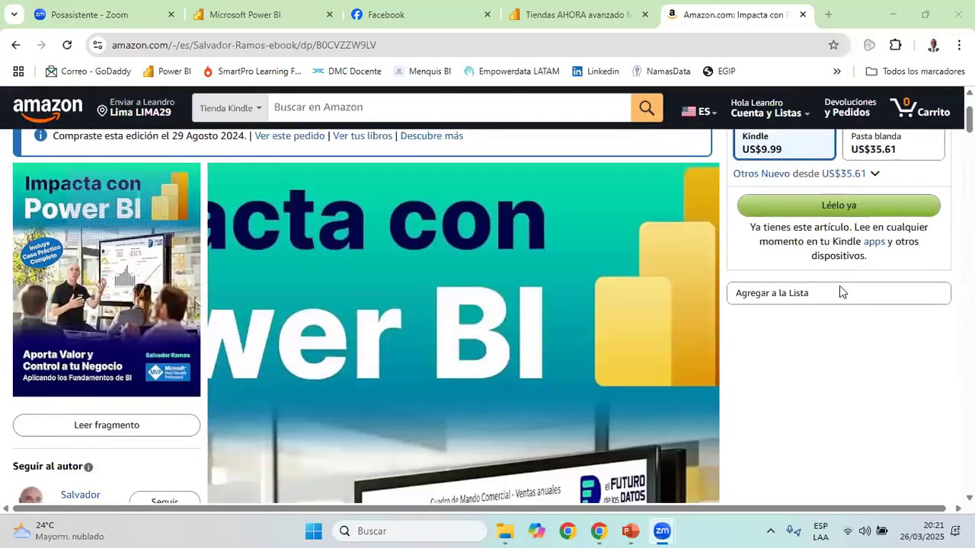
scroll(838, 289, up, 2)
scroll(731, 308, up, 1)
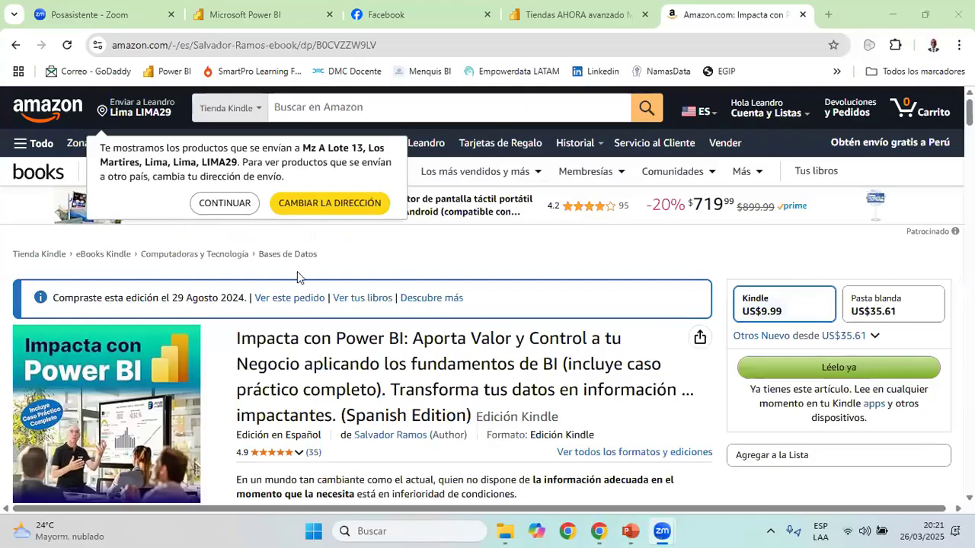
scroll(265, 275, down, 2)
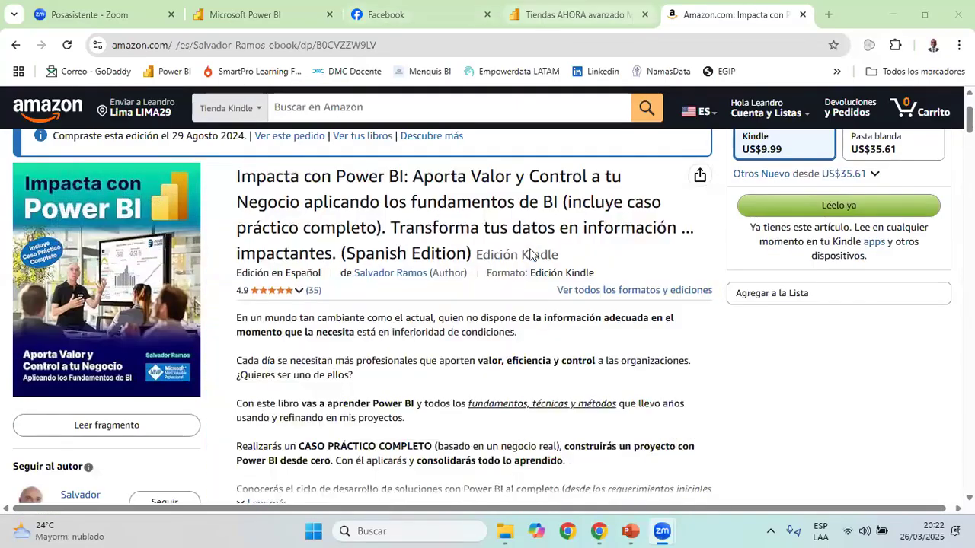
Return to the Reporte Ventas folder in File Explorer and identify the BASE SKUS and BASE_VENTAS_ workbooks as the data sources
key(ctrl+shift+Tab)
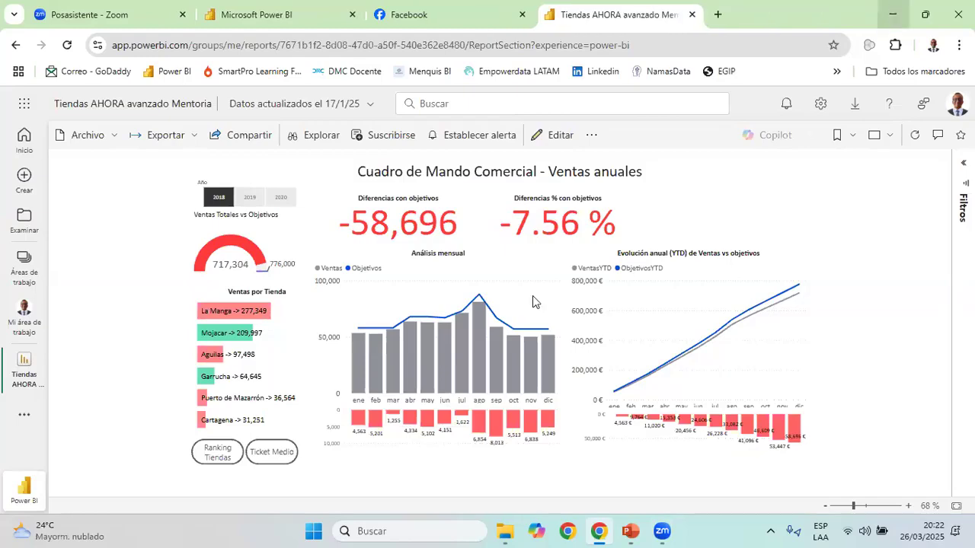
click(892, 15)
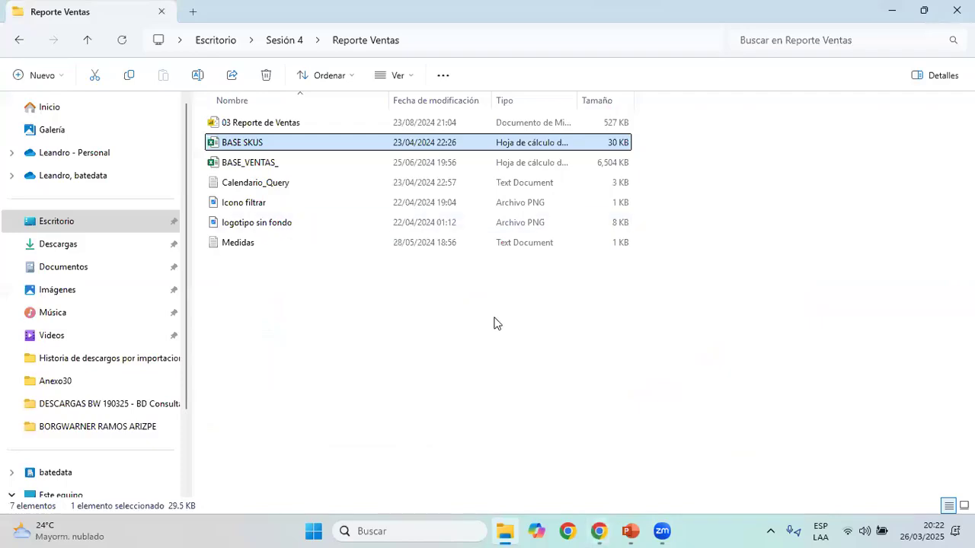
click(361, 305)
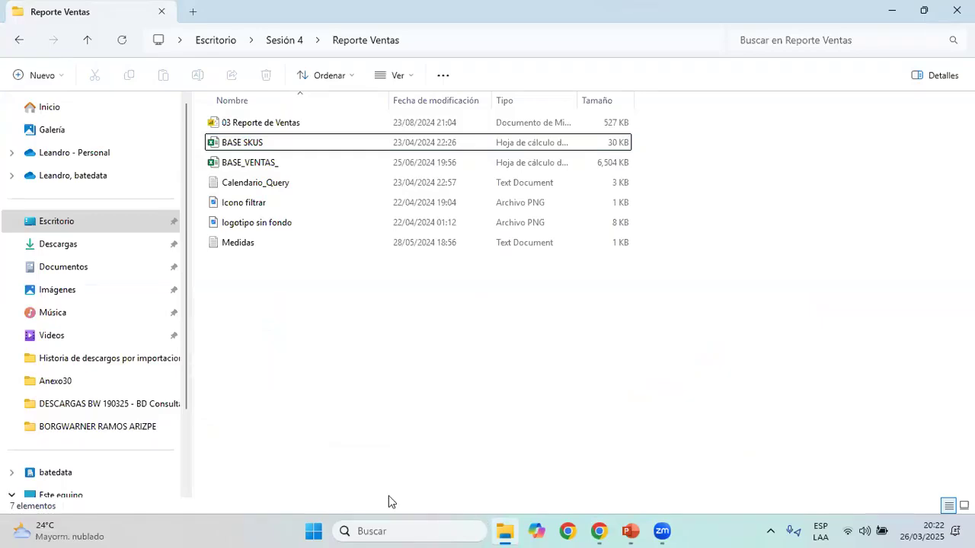
click(255, 143)
ctrl+click(271, 163)
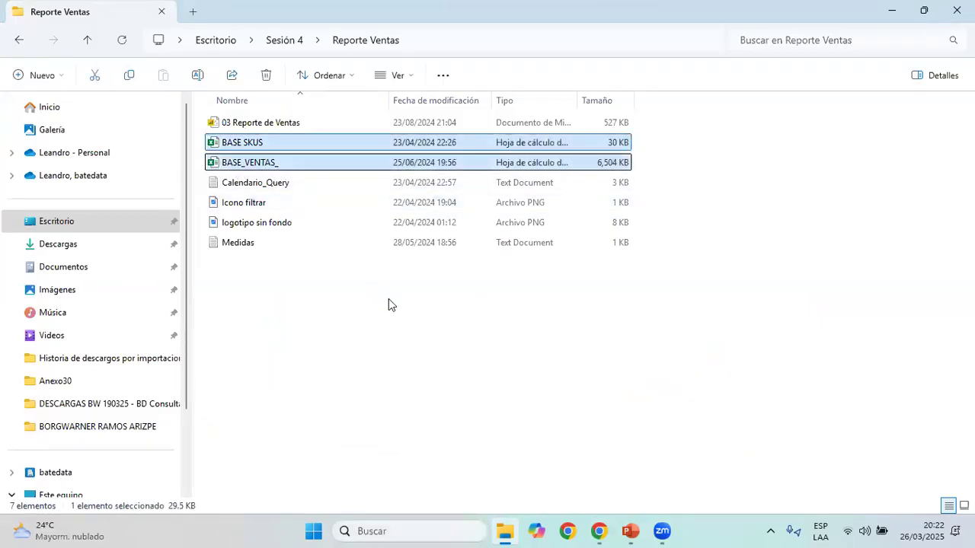
click(388, 305)
Launch Power BI Desktop and start a blank report
click(442, 531)
text(po)
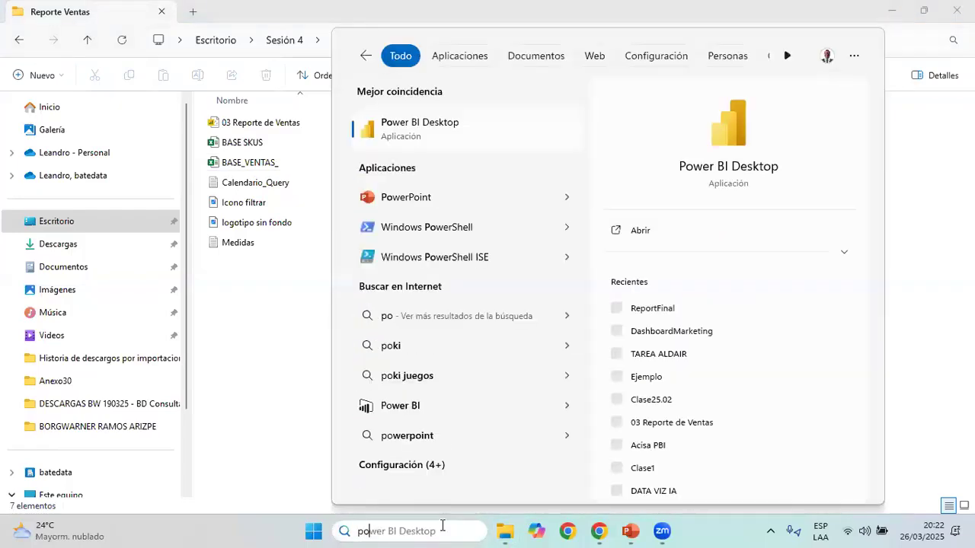
key(Return)
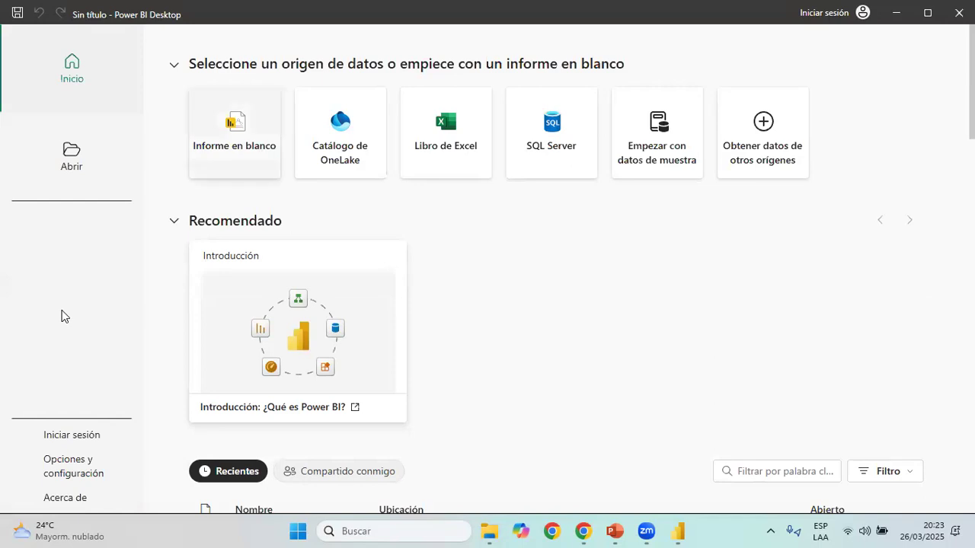
click(277, 176)
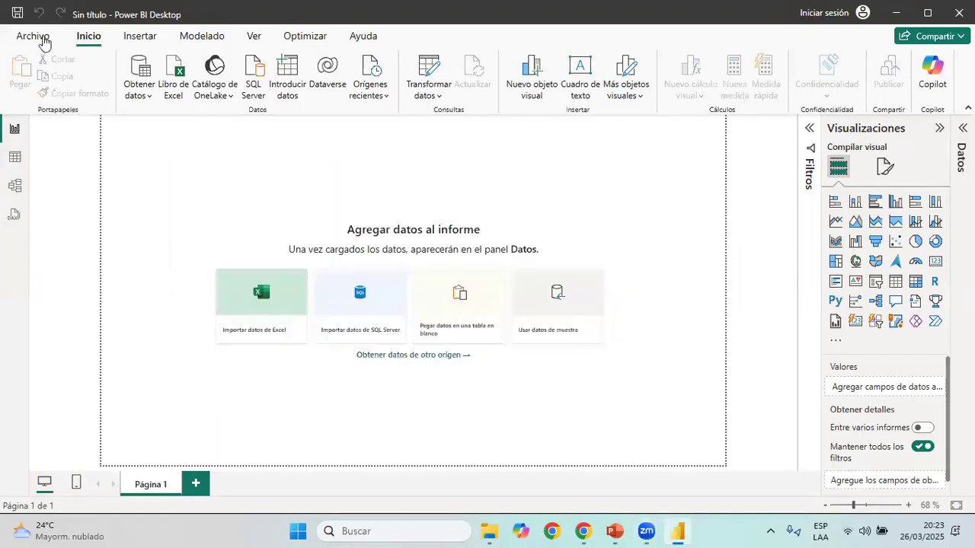
Turn off automatic detection of new relationships in the current file's data load options, check the global data load settings, and accept
click(41, 39)
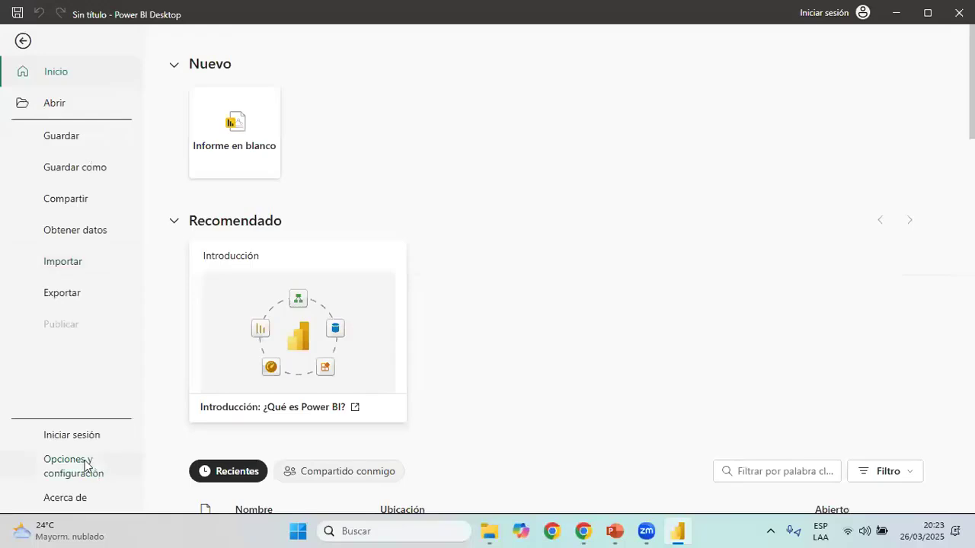
click(89, 466)
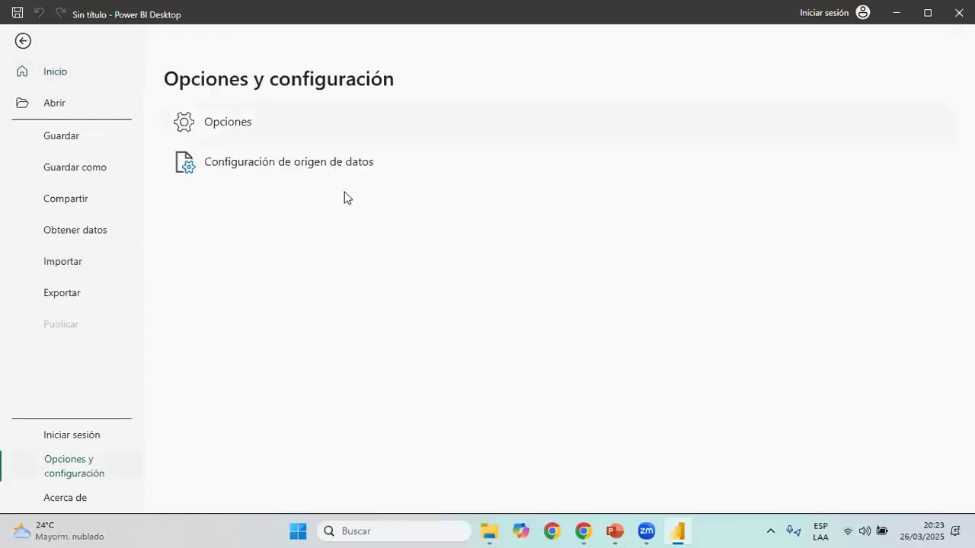
key(Escape)
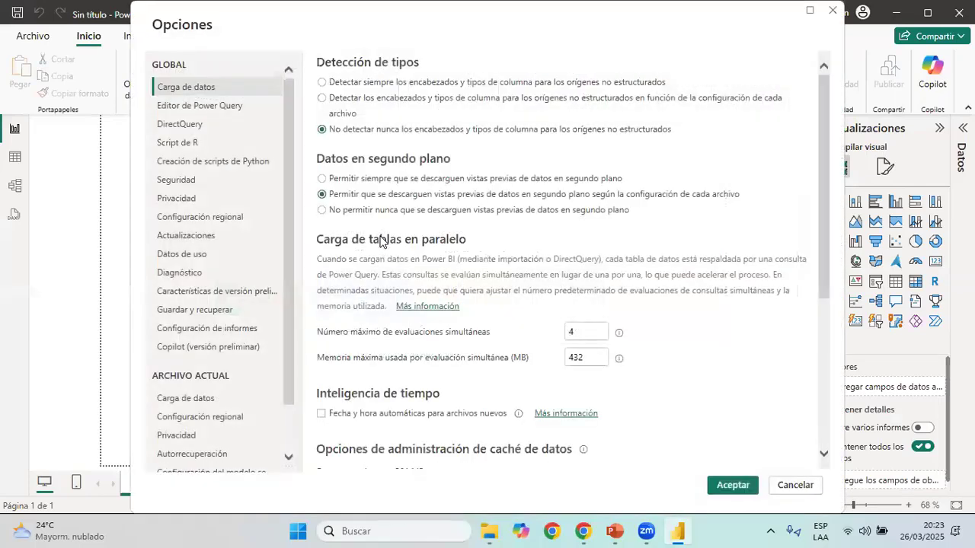
click(200, 402)
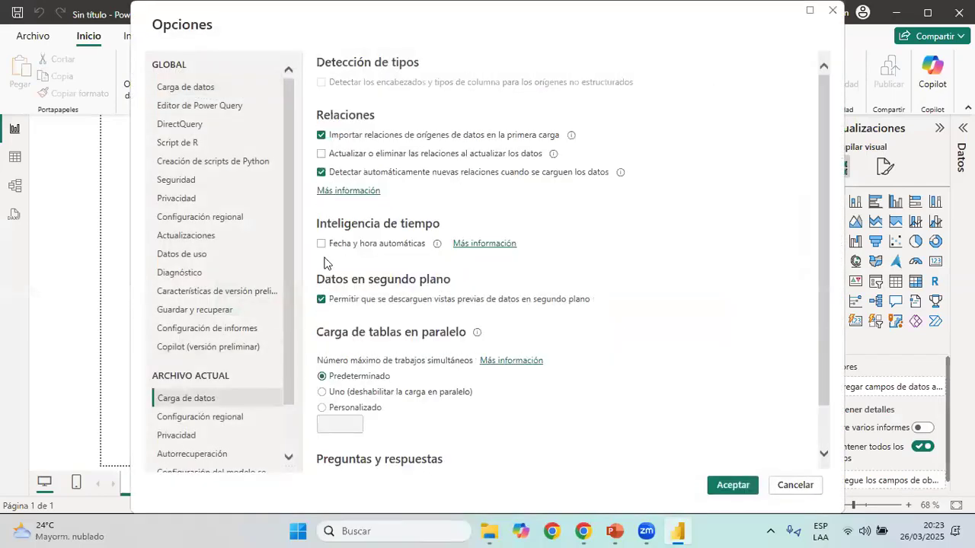
click(326, 174)
click(204, 90)
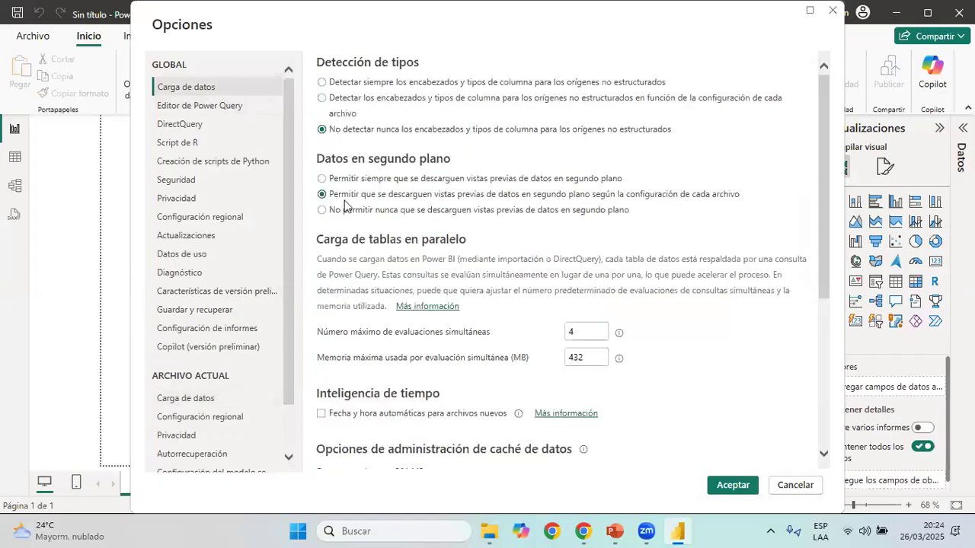
click(196, 396)
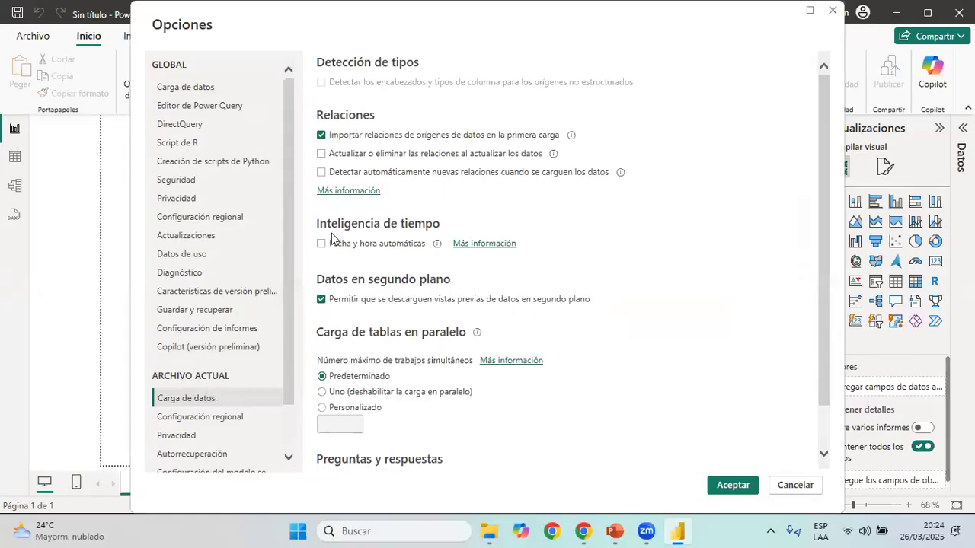
click(733, 487)
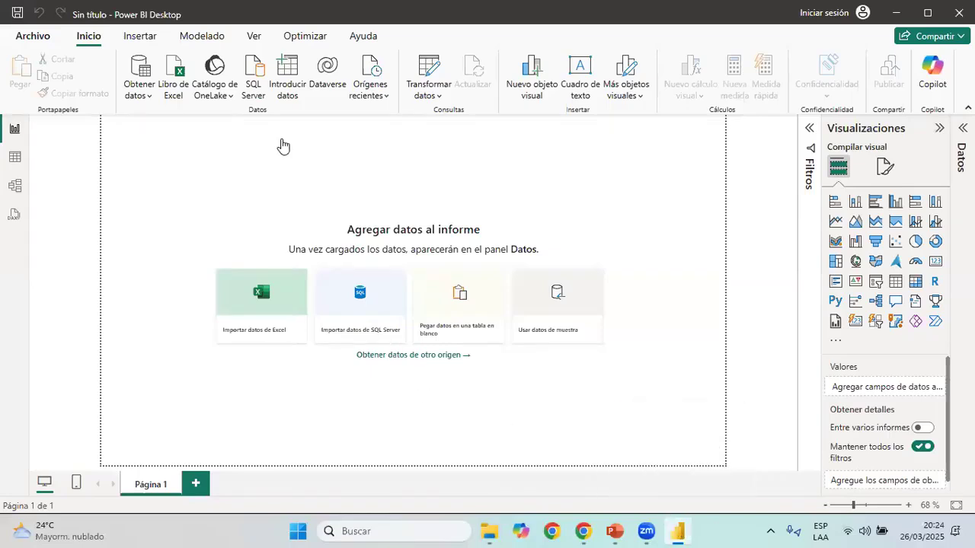
Open the Power Query Editor and connect to the BASE_VENTAS_ Excel workbook in the desktop's Sesión 4 > Reporte Ventas folder
click(429, 69)
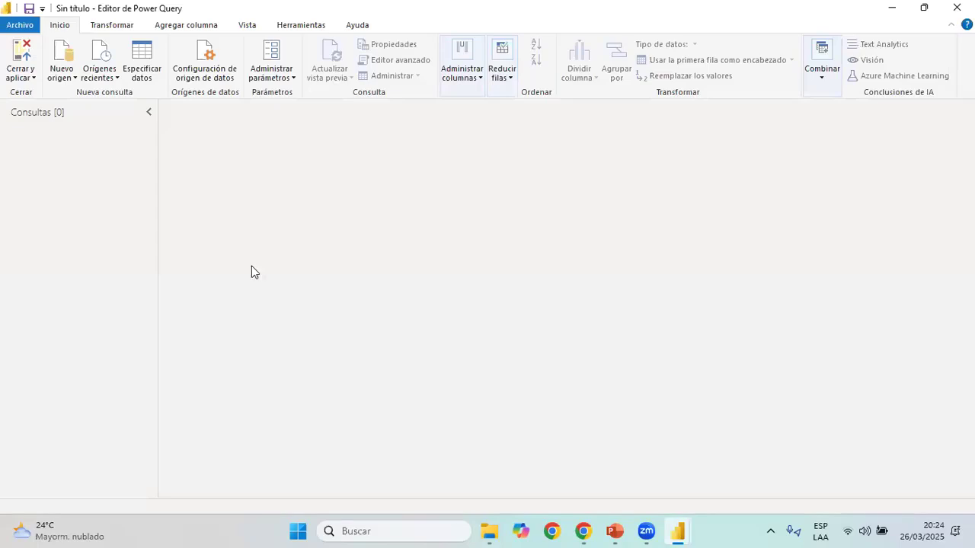
click(60, 75)
click(73, 113)
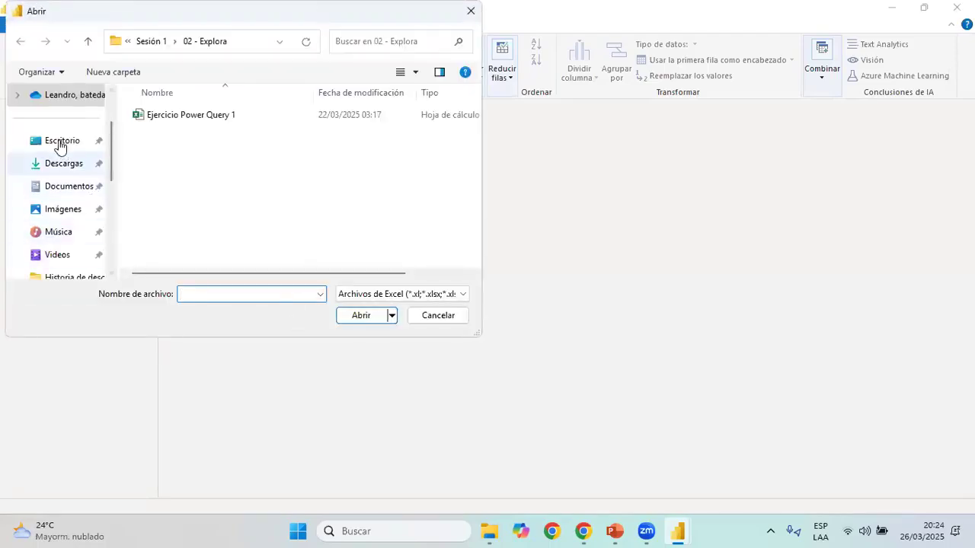
click(60, 145)
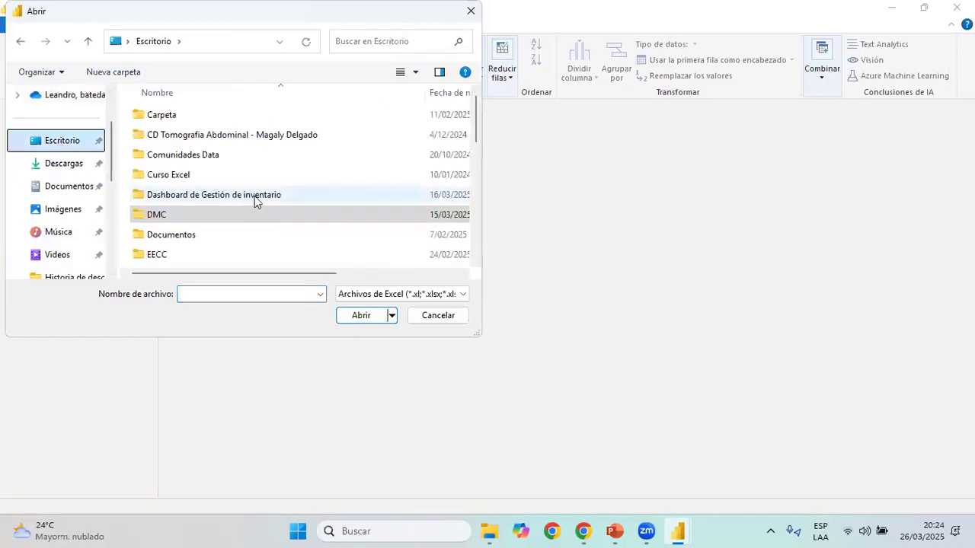
scroll(254, 203, down, 5)
double_click(203, 178)
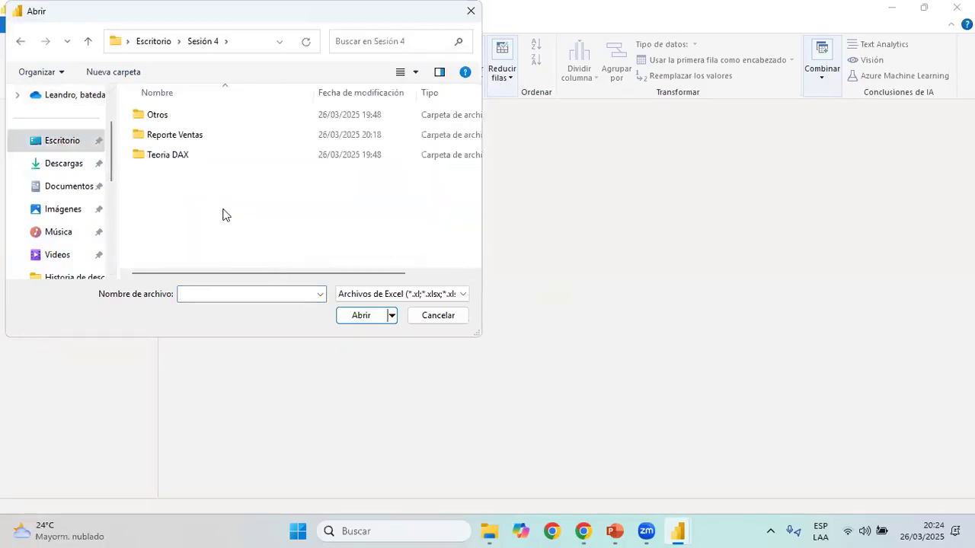
click(177, 137)
key(Return)
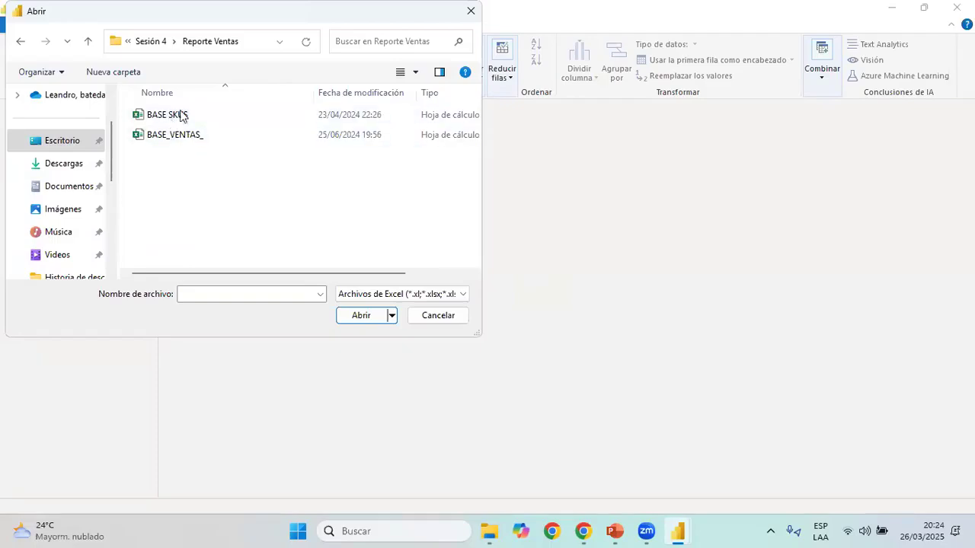
click(197, 136)
click(358, 318)
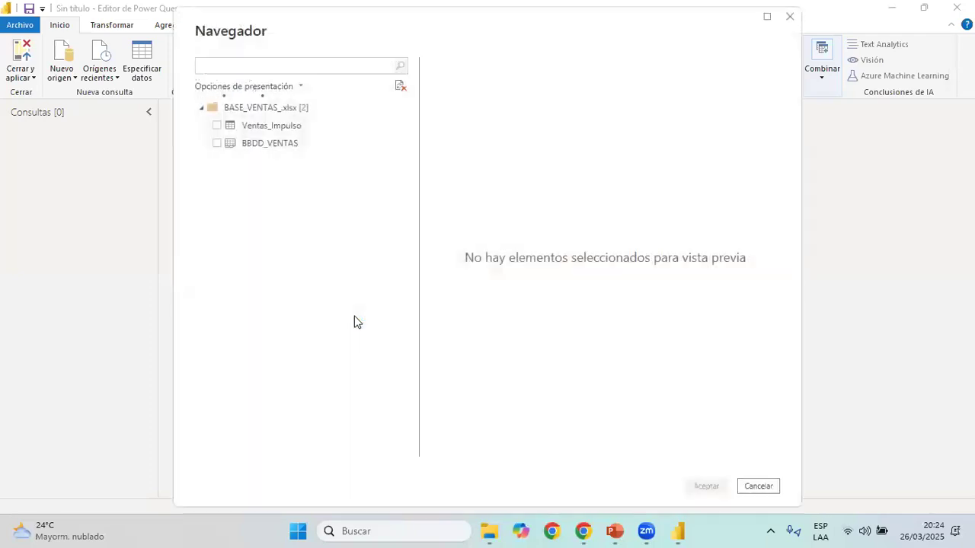
Import the Ventas_Impulso table from the BASE_VENTAS_ workbook and refresh its data preview
click(216, 126)
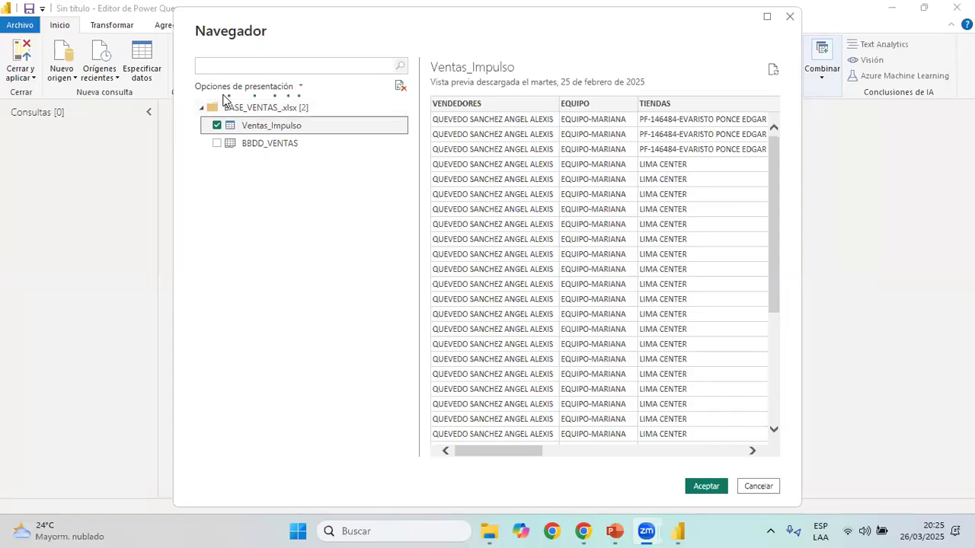
click(715, 488)
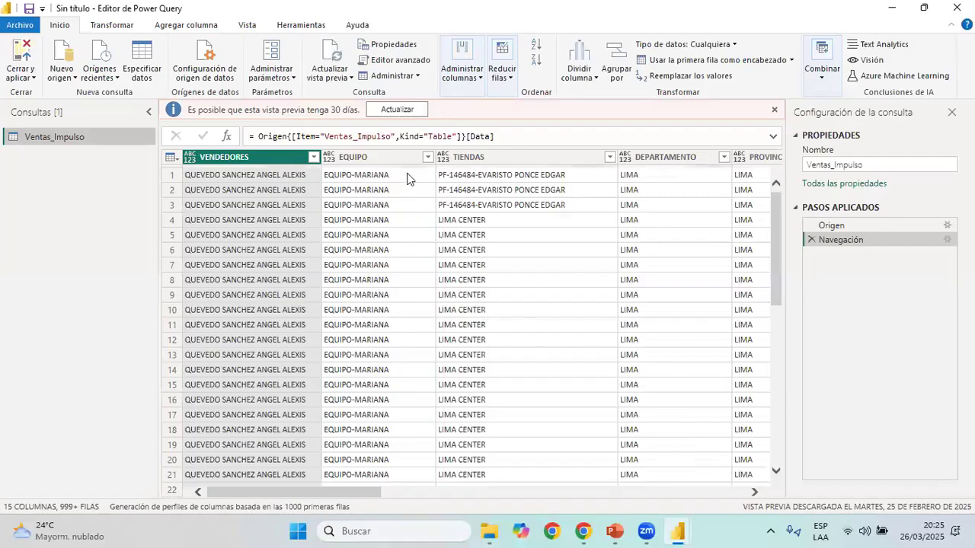
click(397, 109)
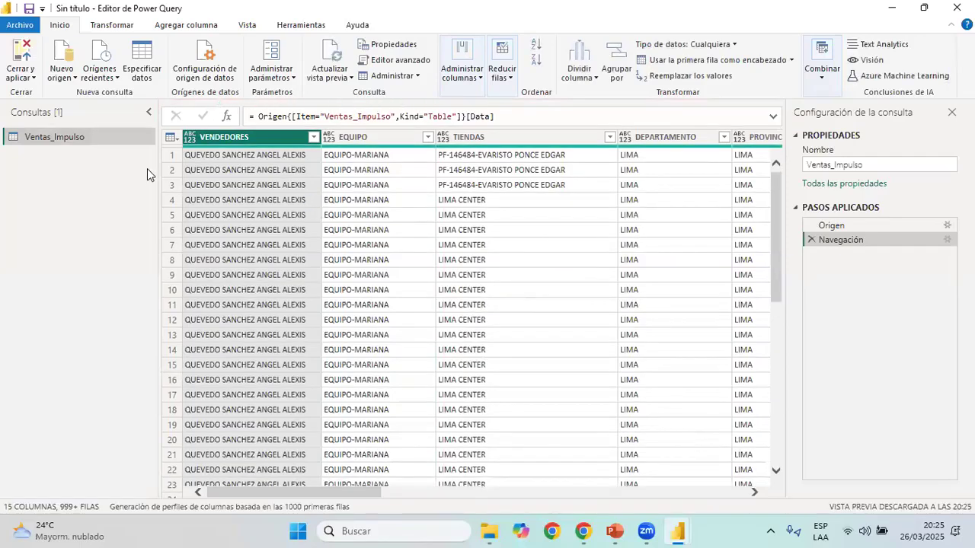
Add the BASE SKUS Excel workbook as a new source and import its BBDD_SKUS sheet
click(62, 73)
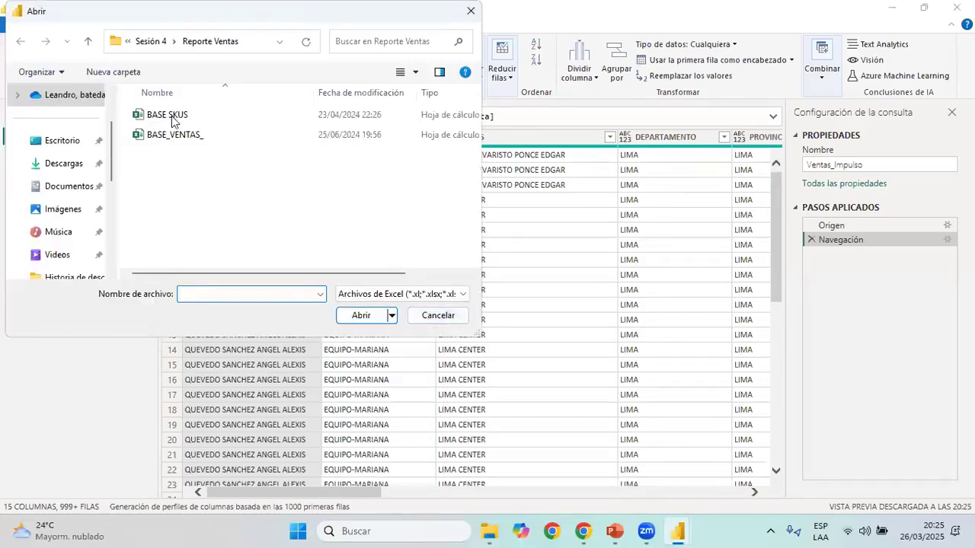
click(169, 116)
click(366, 317)
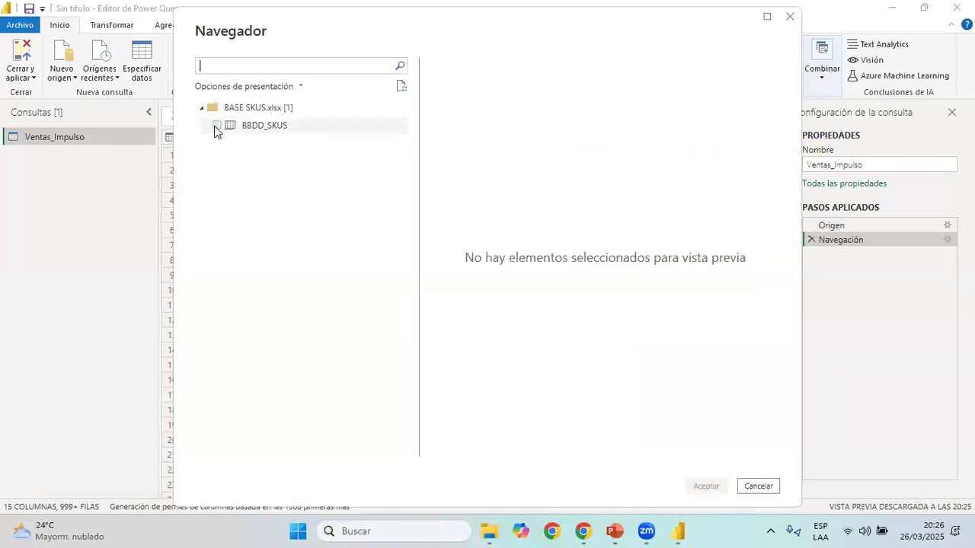
click(216, 126)
click(704, 487)
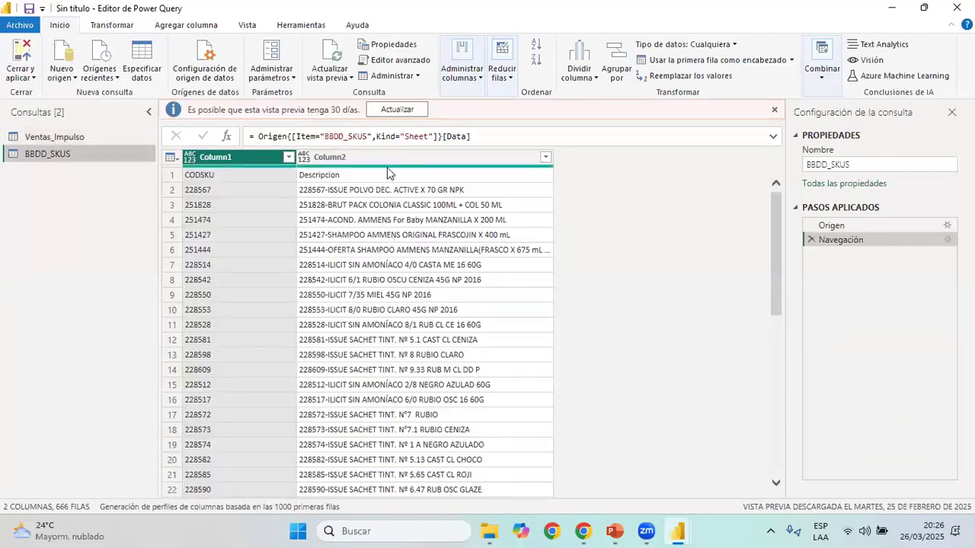
Refresh the BBDD_SKUS preview and use its first row as the column headers
click(397, 109)
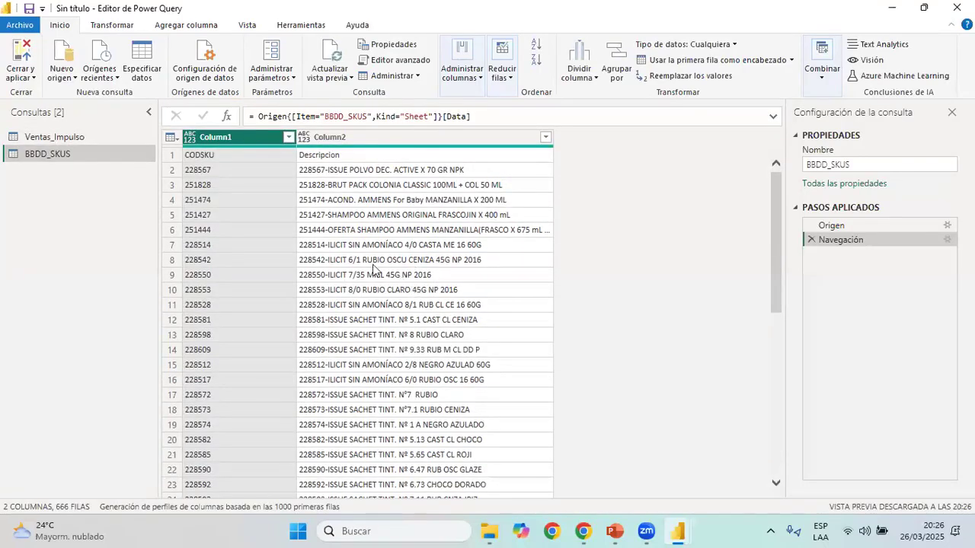
click(169, 160)
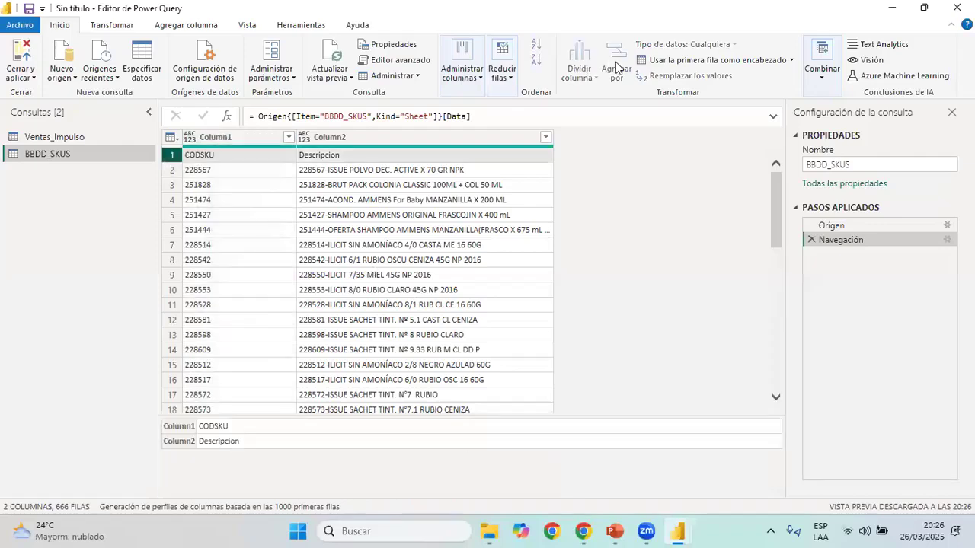
click(663, 61)
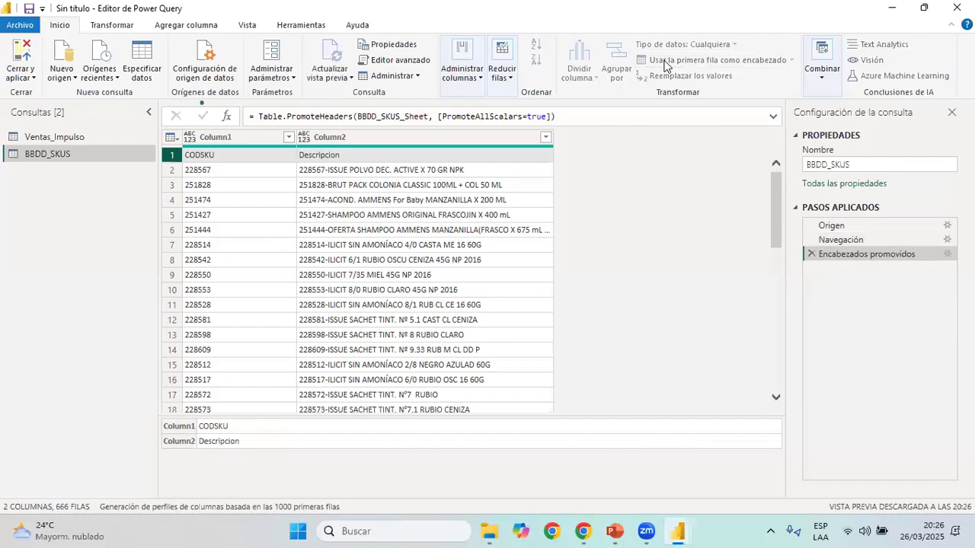
Return to the Ventas_Impulso query and look through its columns
click(62, 138)
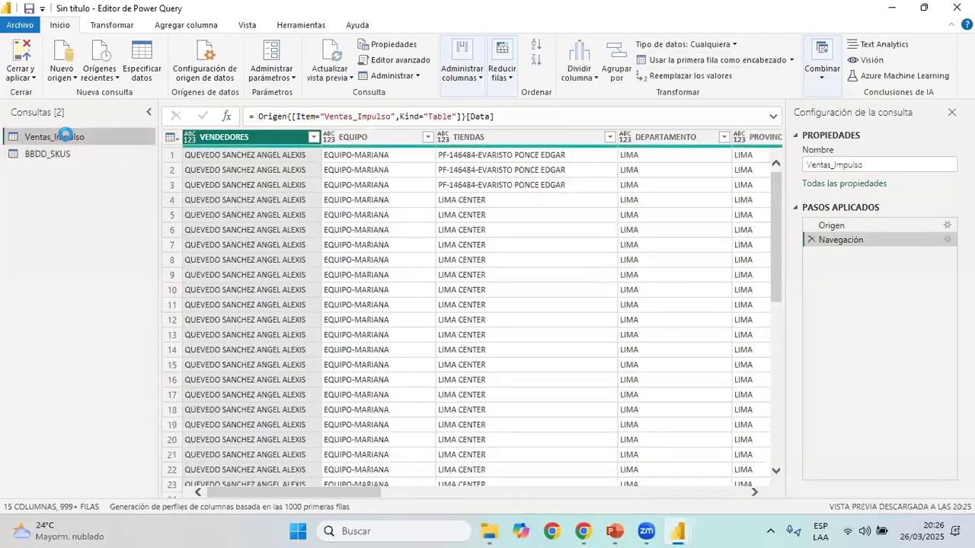
drag(320, 492, 193, 493)
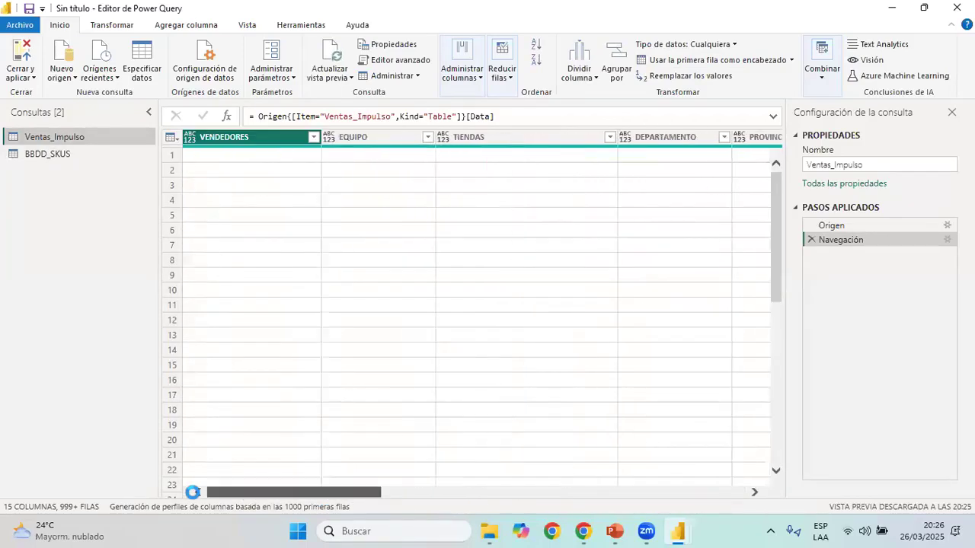
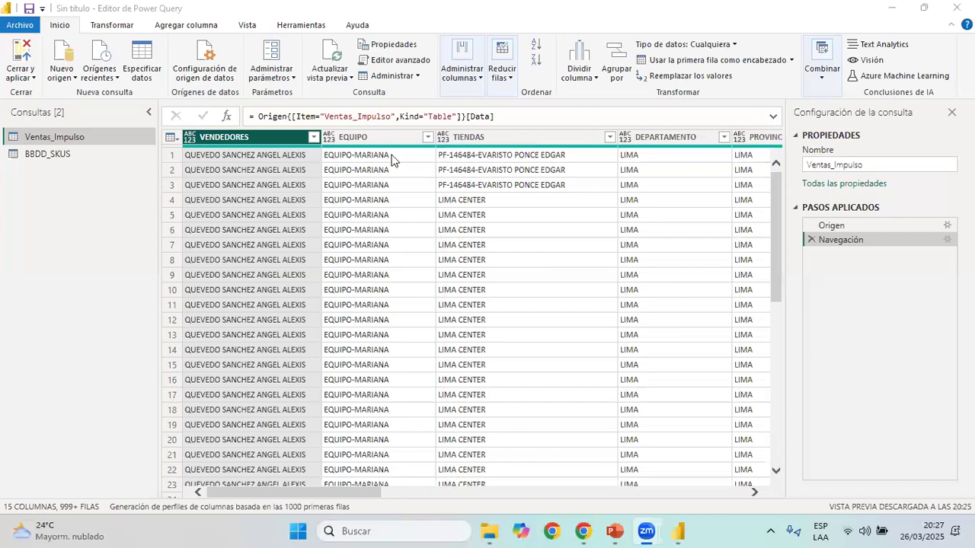
Keep all Ventas_Impulso columns except EQUIPO, DEPARTAMENTO, PROVINCIA, MARCA and LINEA V
click(369, 141)
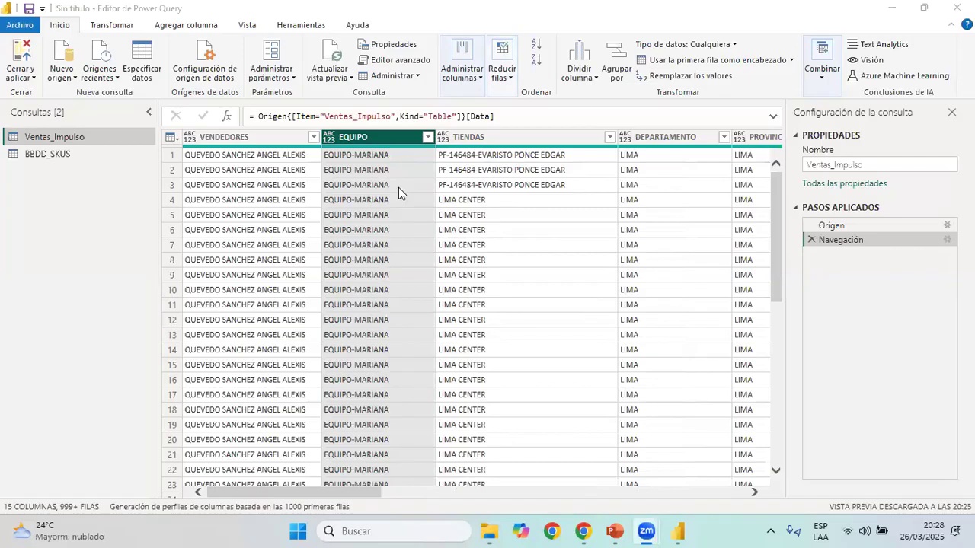
click(462, 69)
click(396, 161)
click(396, 189)
click(396, 204)
click(397, 304)
click(396, 317)
click(416, 326)
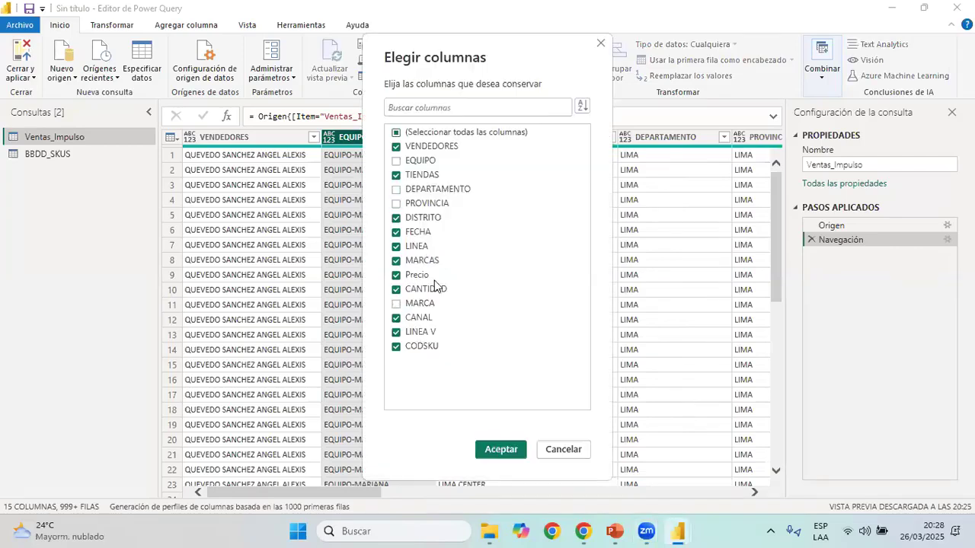
click(432, 335)
key(Return)
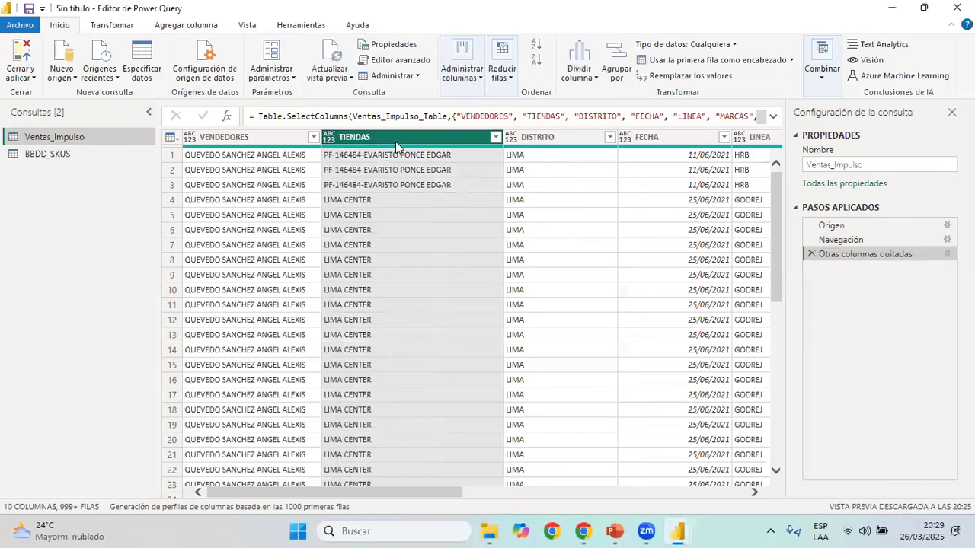
Set the data type of the VENDEDORES and TIENDAS columns to text
scroll(587, 141, right, 5)
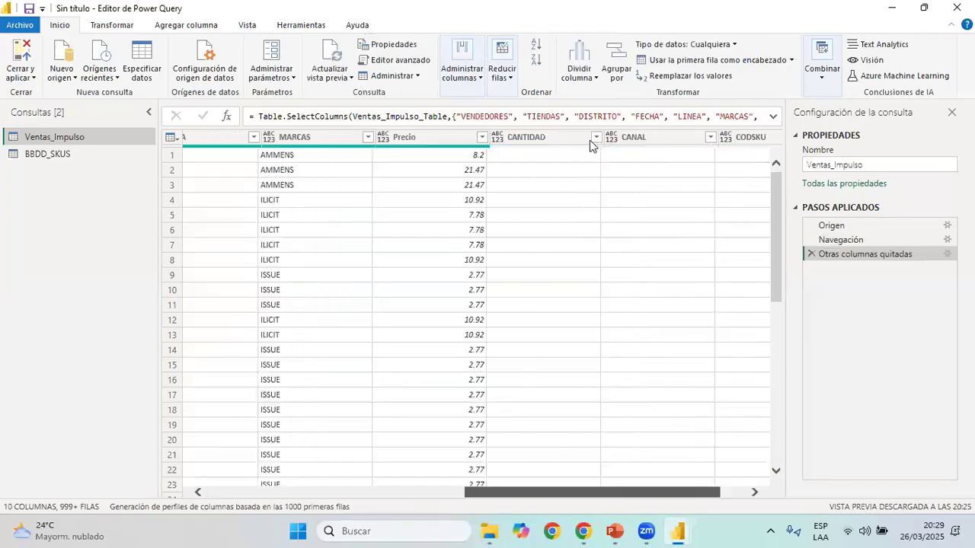
scroll(587, 144, left, 5)
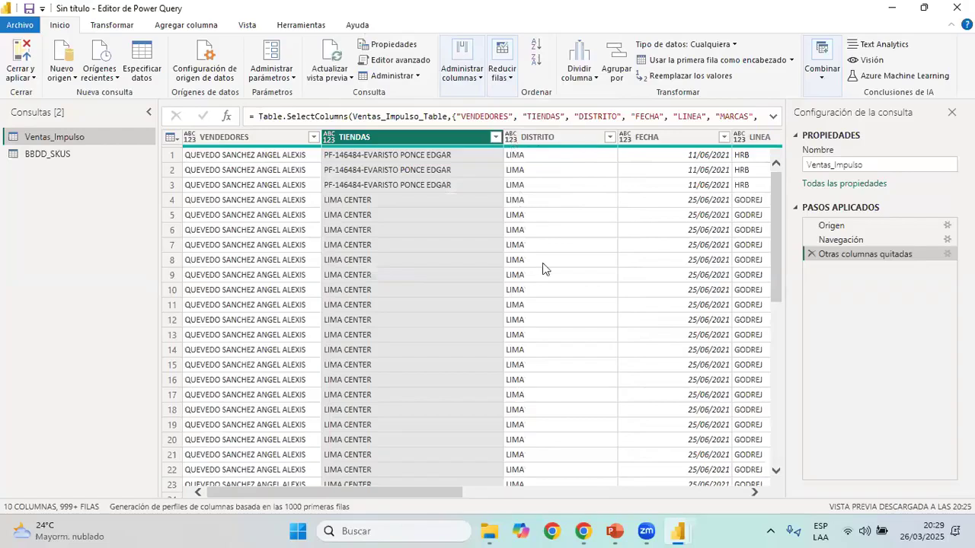
key(Left)
click(686, 43)
click(670, 208)
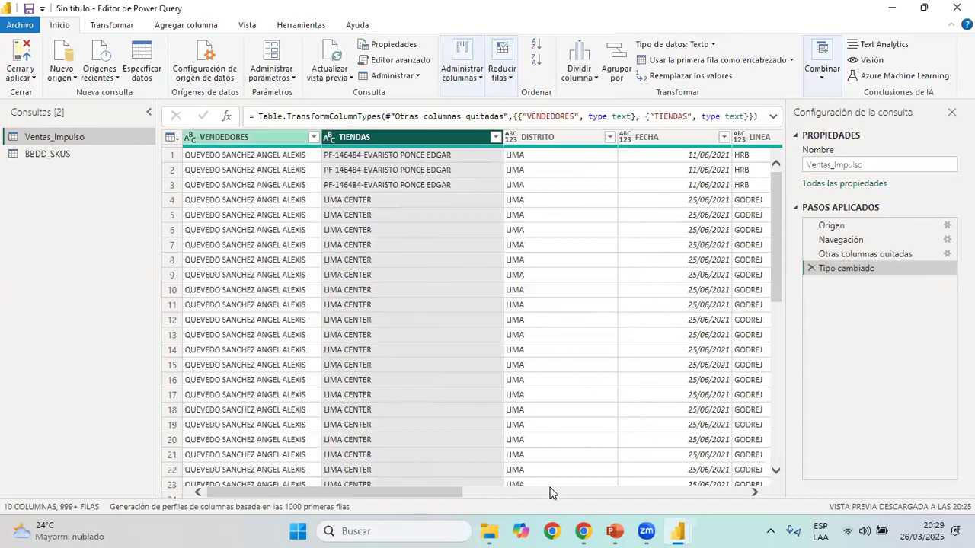
Set DISTRITO, LINEA, MARCAS and CANAL to text, FECHA to date, Precio to decimal number and CANTIDAD to whole number
shift+click(584, 140)
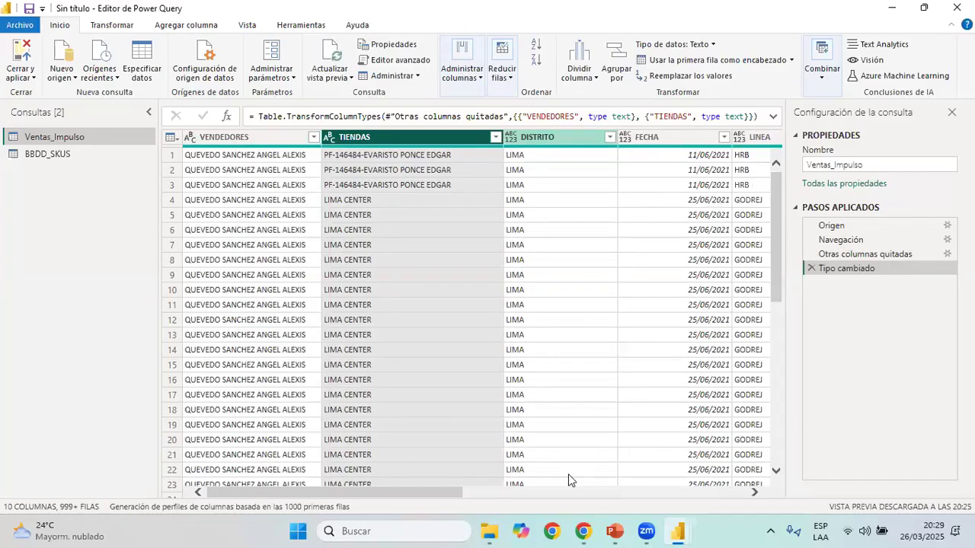
click(510, 138)
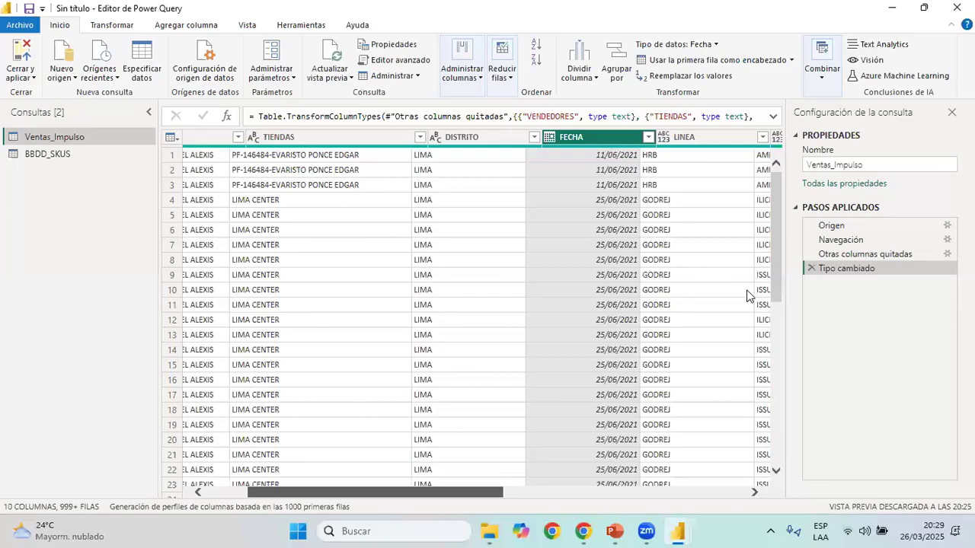
key(ctrl+End)
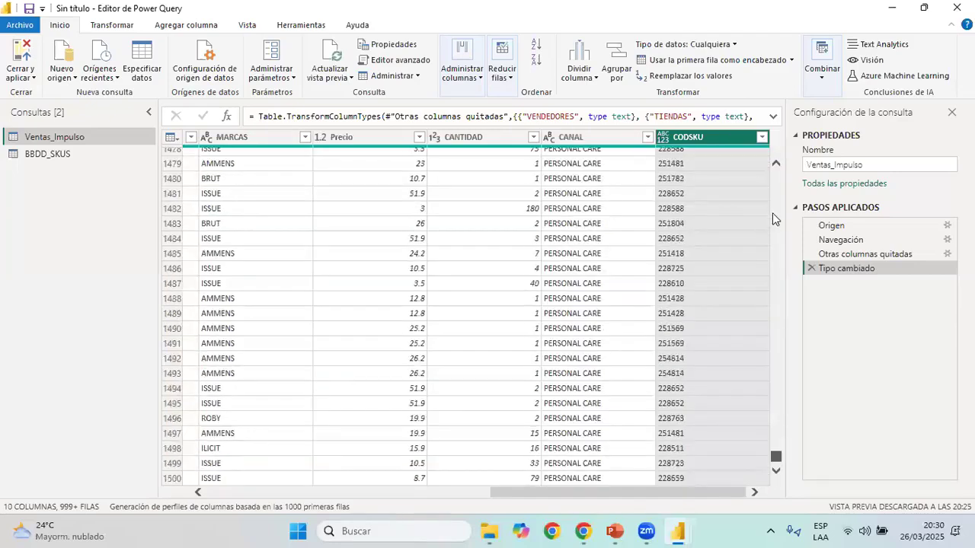
Look down the CODSKU values and set the column's data type to whole number
scroll(772, 213, down, 10)
scroll(772, 213, down, 5)
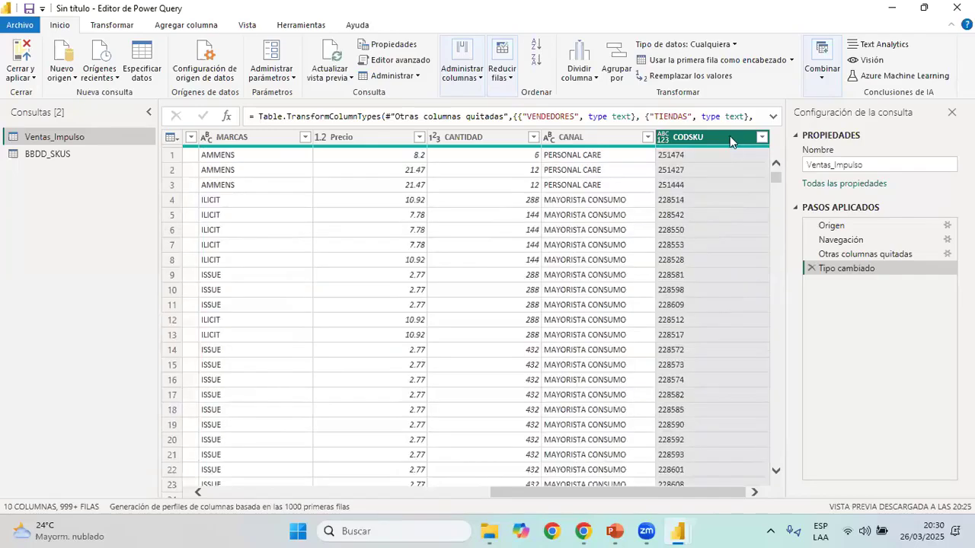
click(712, 44)
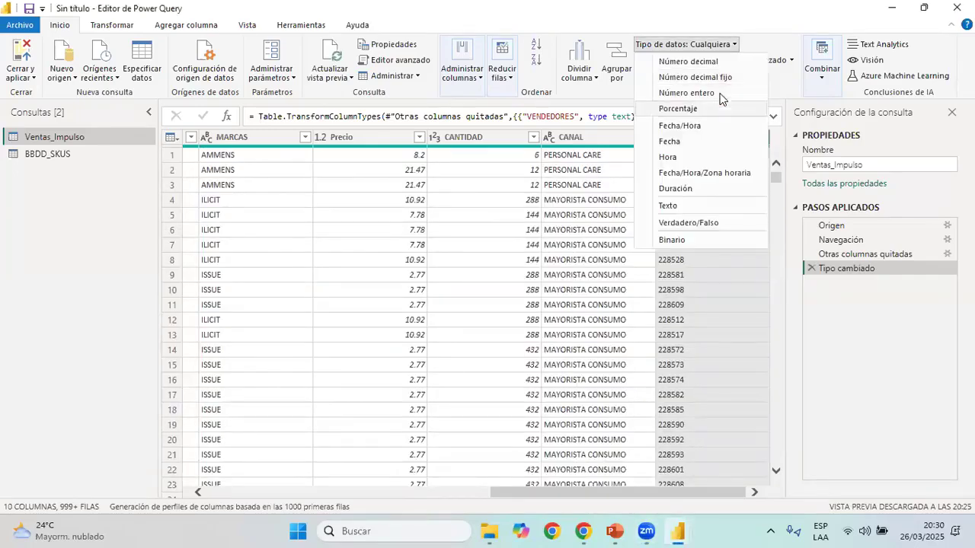
click(742, 220)
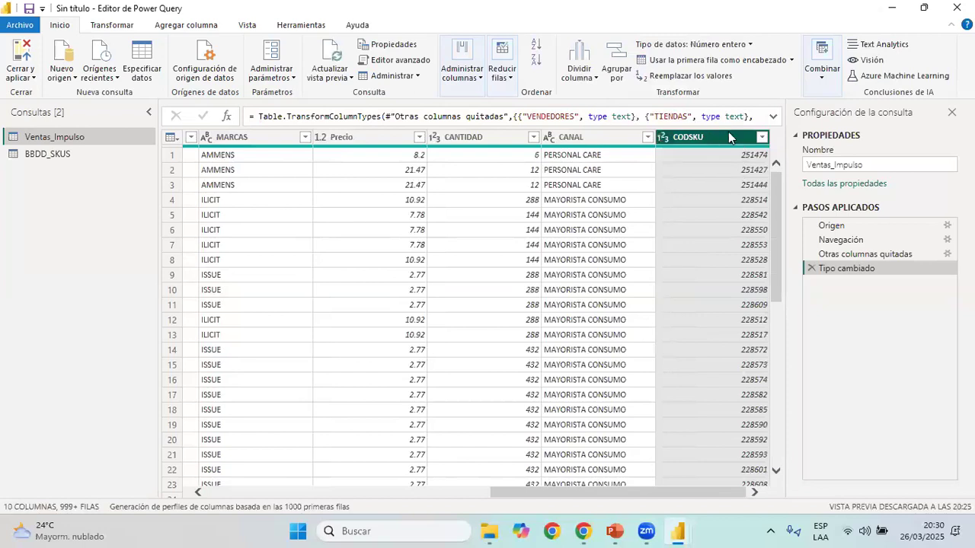
Show column quality and base the column profiling on the complete data set
click(247, 25)
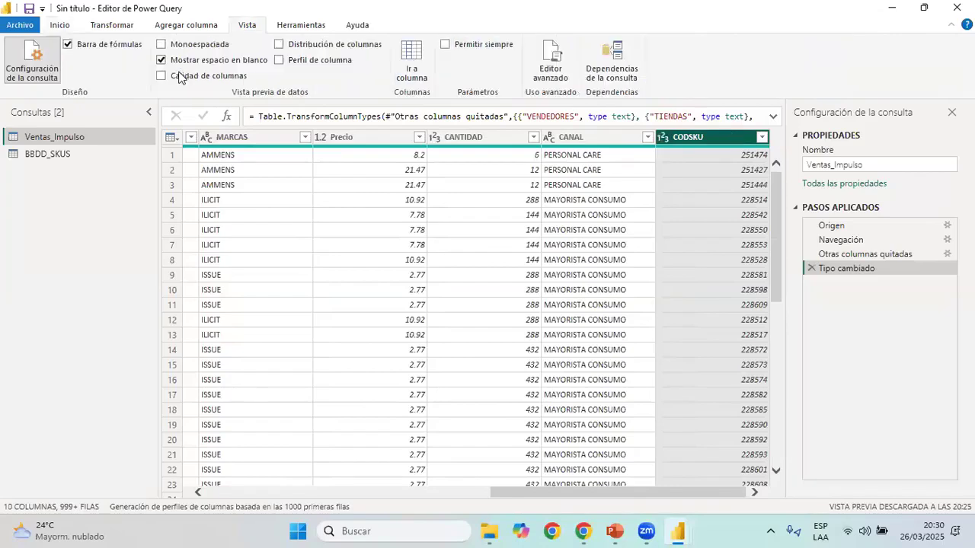
click(186, 76)
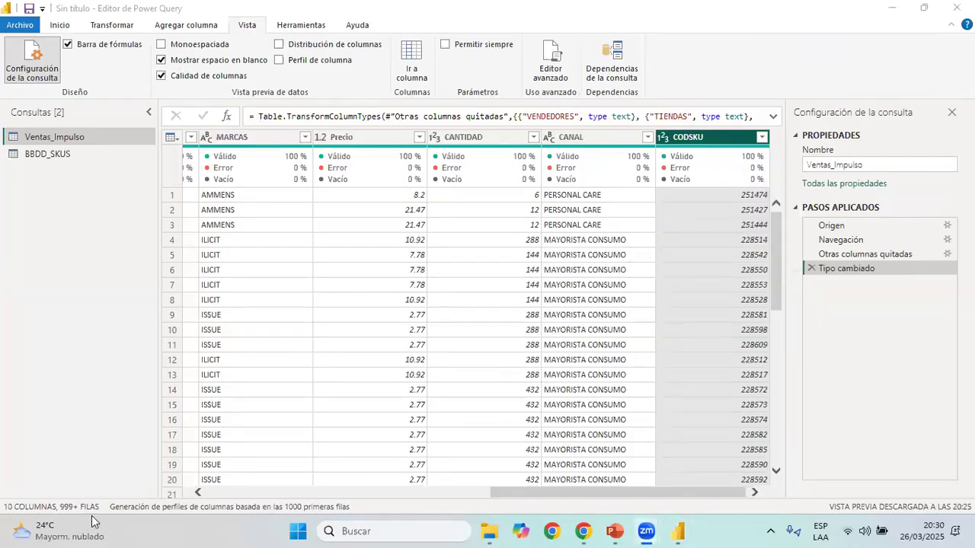
click(221, 507)
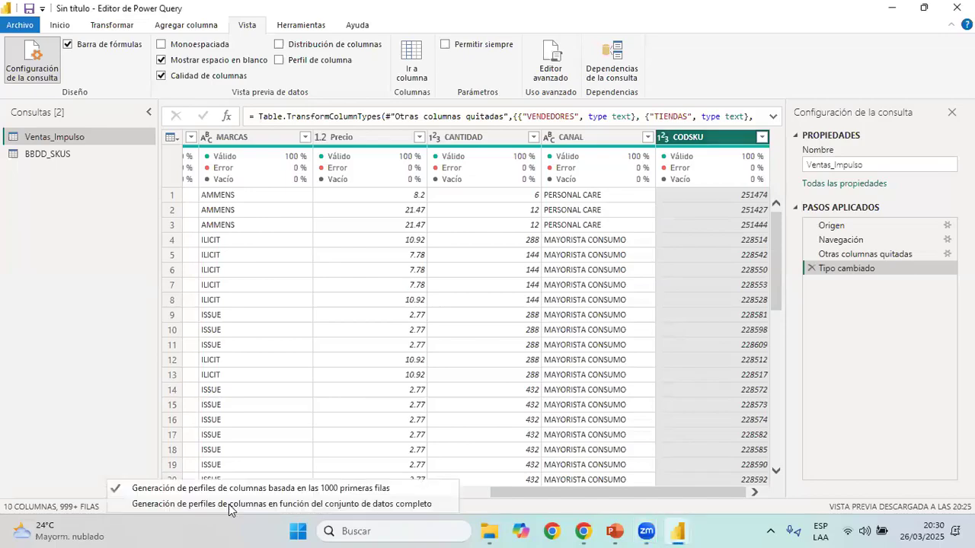
click(275, 505)
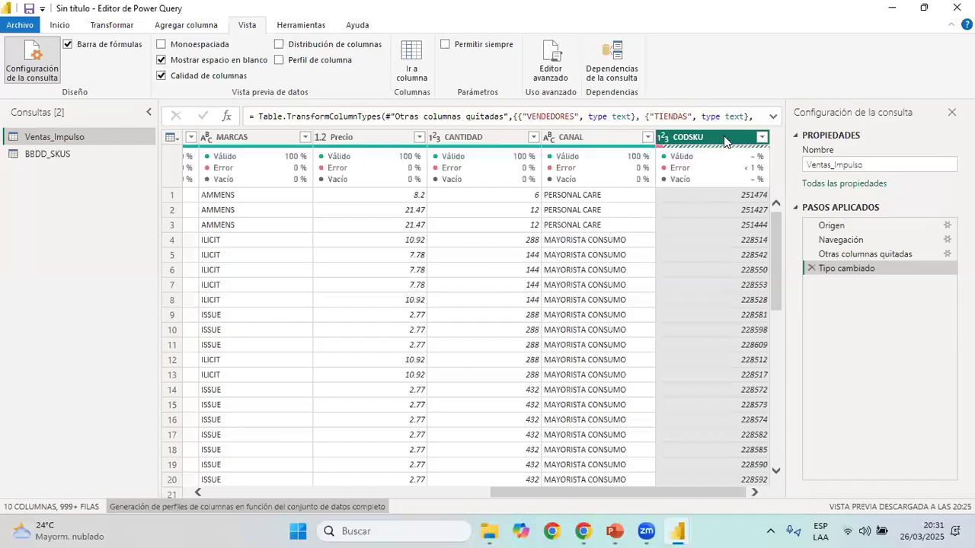
Inspect the error details of the CODSKU column, then hide the column quality information
mouse_move(693, 170)
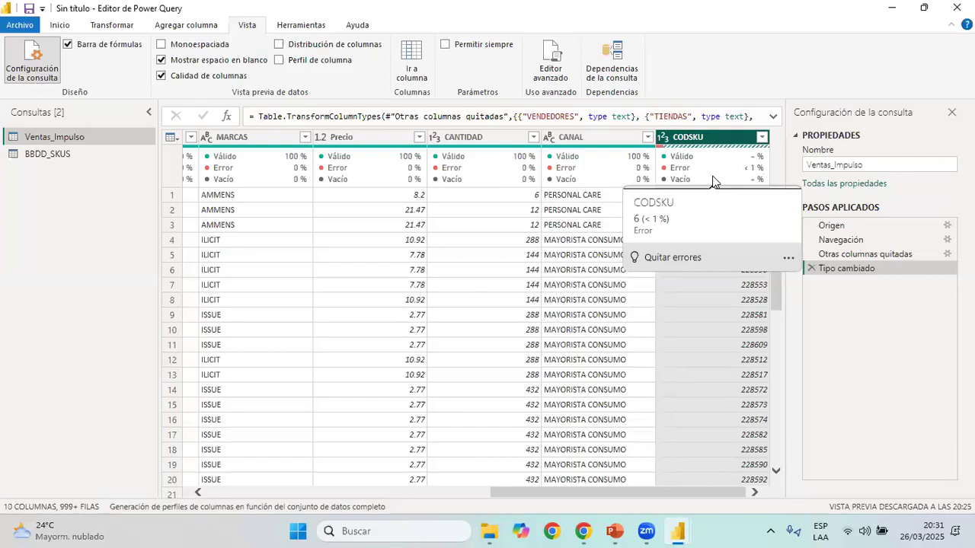
scroll(716, 180, down, 3)
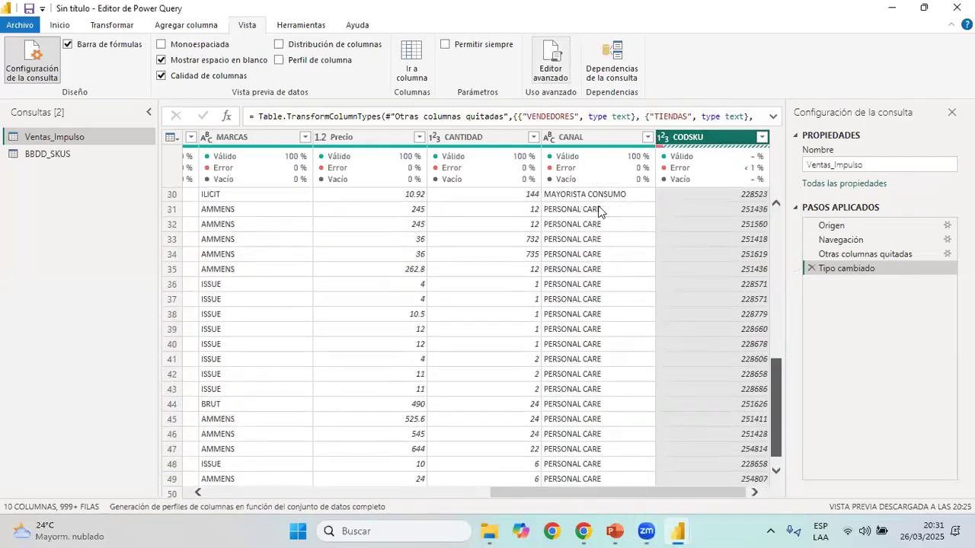
scroll(758, 183, up, 3)
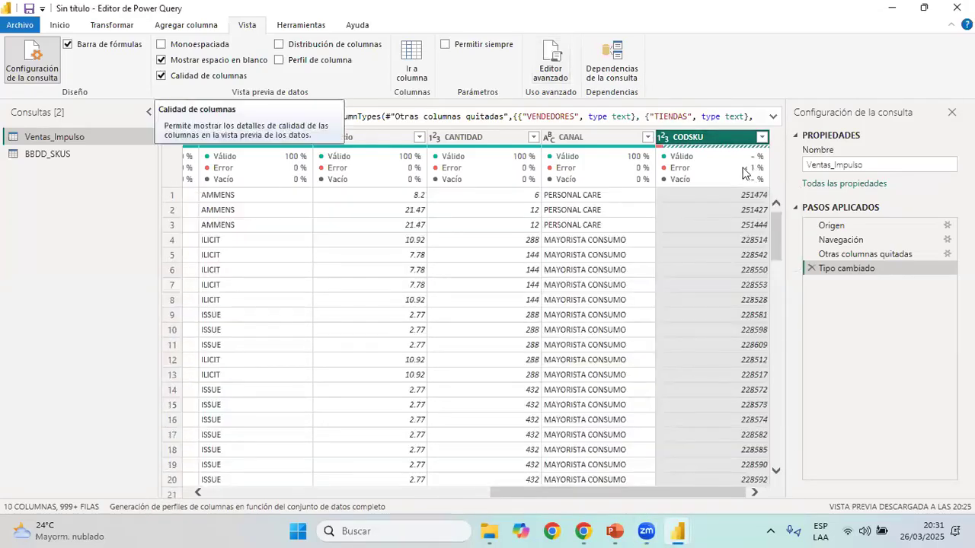
mouse_move(743, 171)
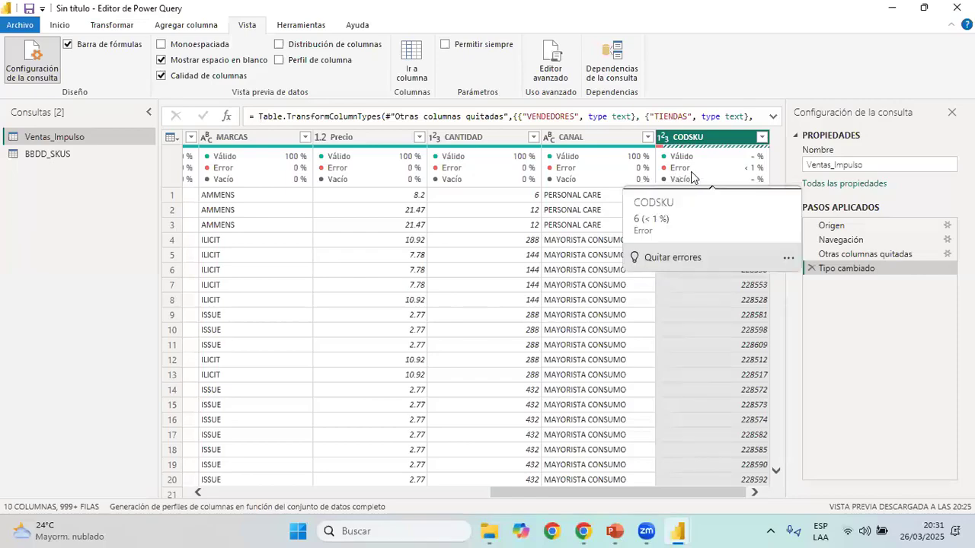
click(207, 77)
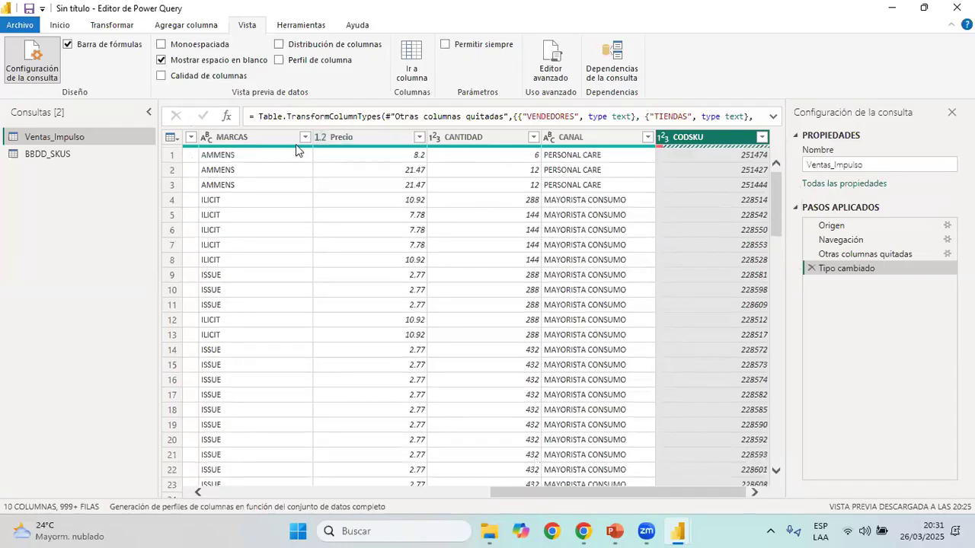
Switch to the Reporte Ventas folder, open the BASE_VENTAS_ workbook in Excel and go to the CODSKU header
key(alt+Tab)
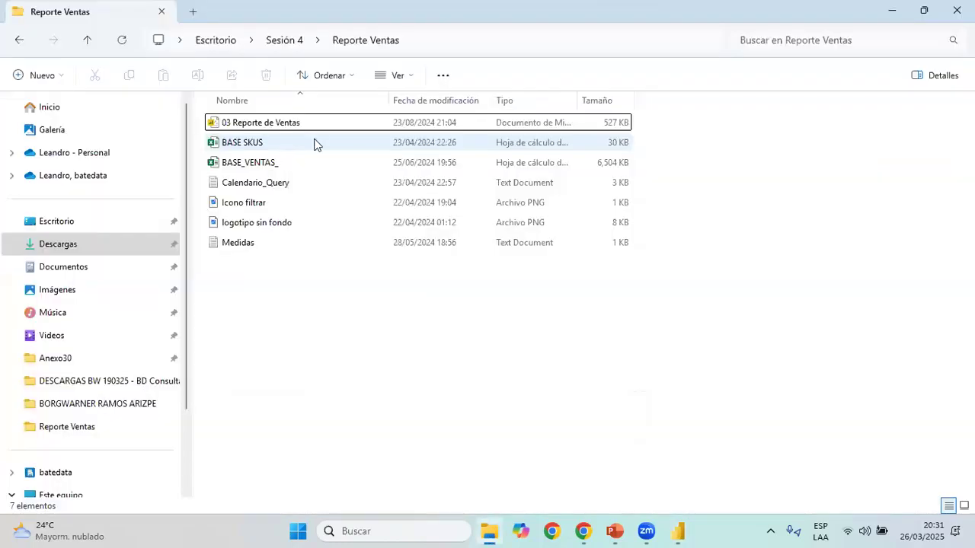
click(315, 145)
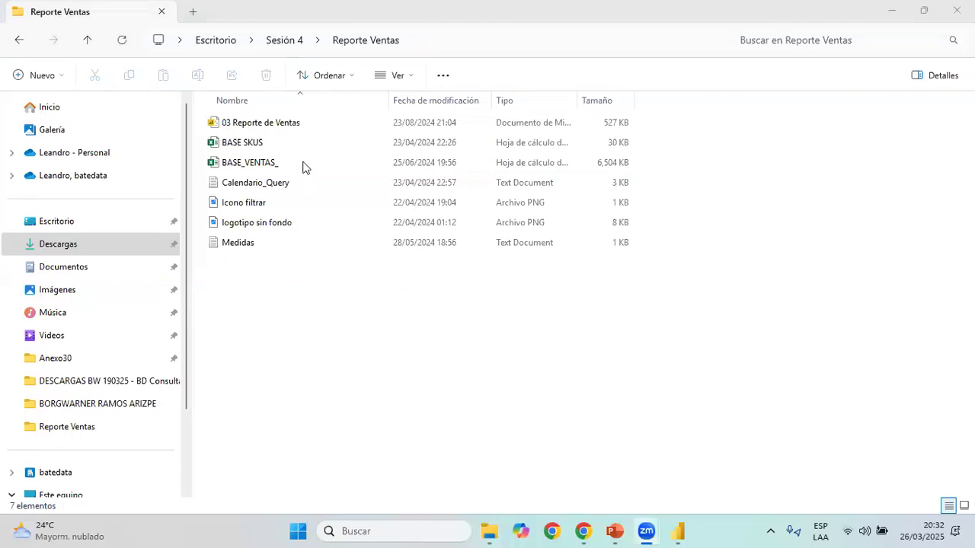
click(303, 165)
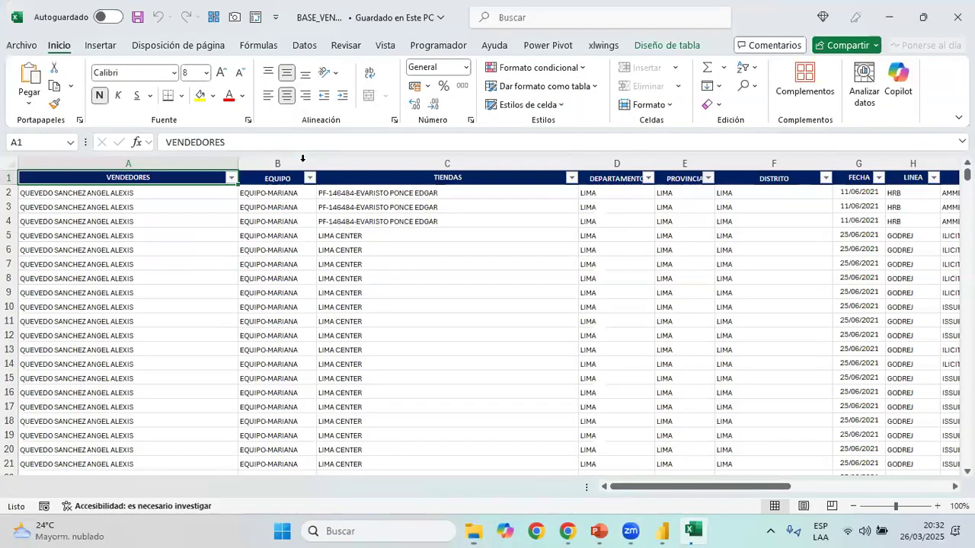
key(ctrl+Right)
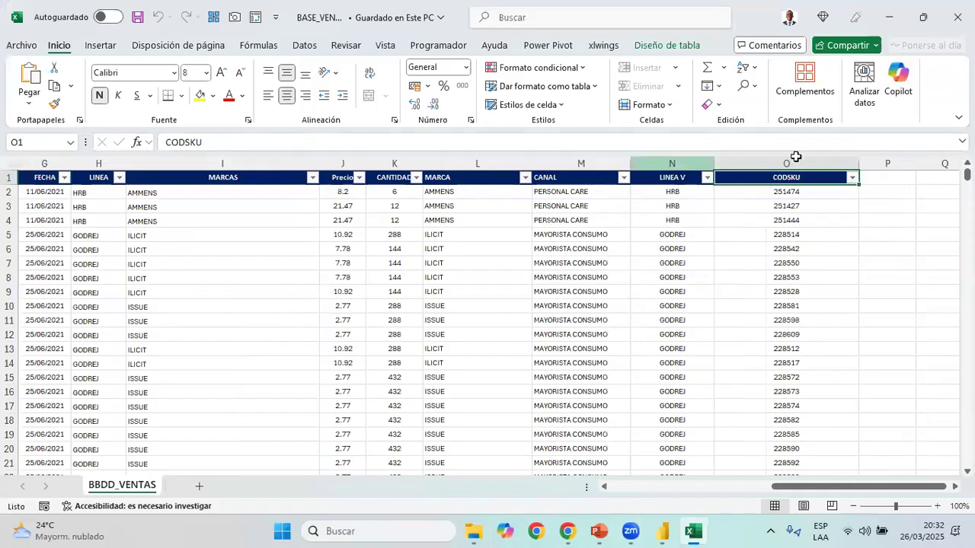
Examine CODSKU's filter values for non-numeric codes such as 1302 898 COLONIA BRUT X 100 ML, then close the workbook and return to Power Query
click(851, 176)
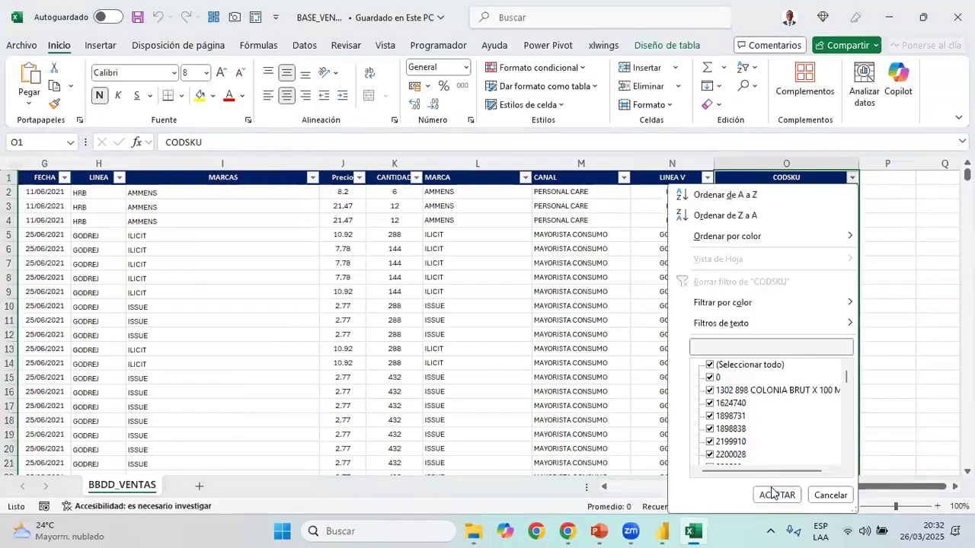
click(710, 364)
click(710, 390)
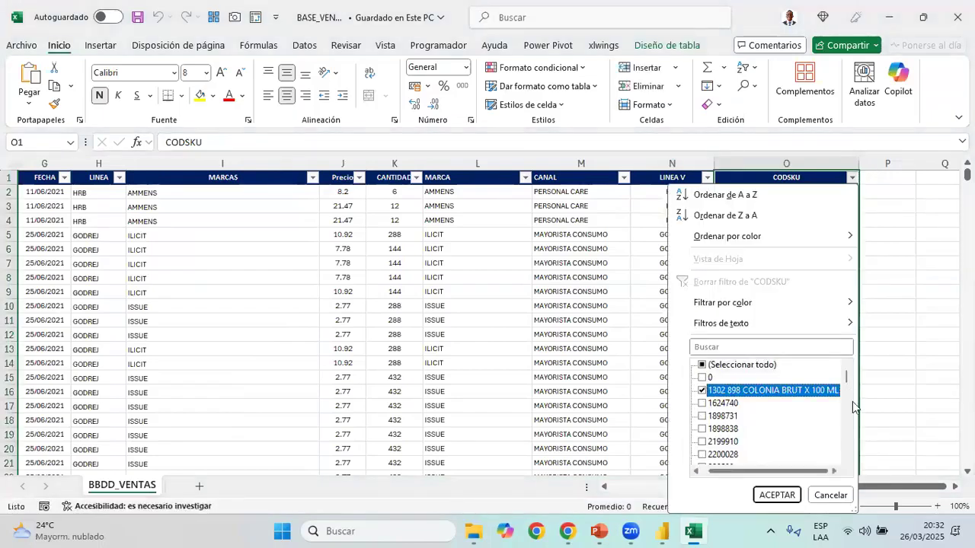
scroll(762, 411, down, 10)
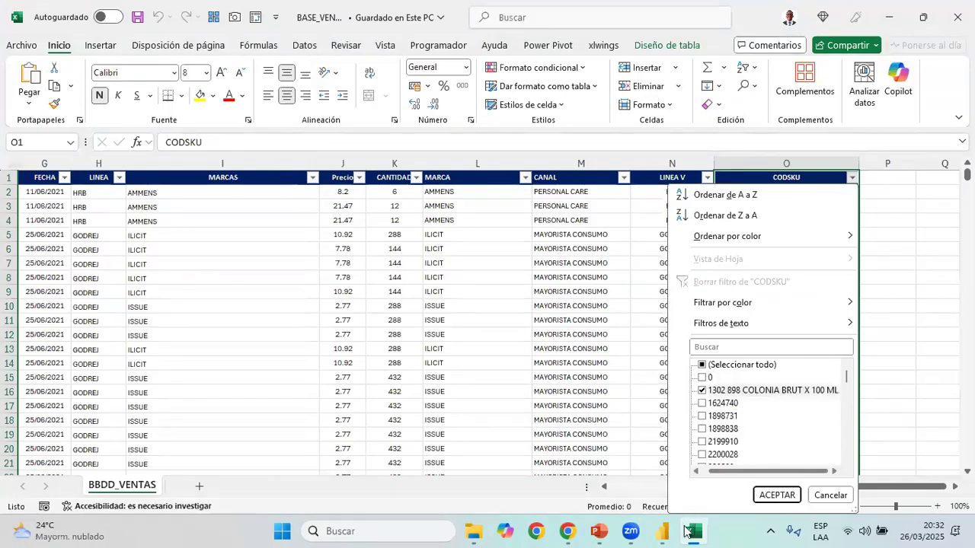
click(797, 191)
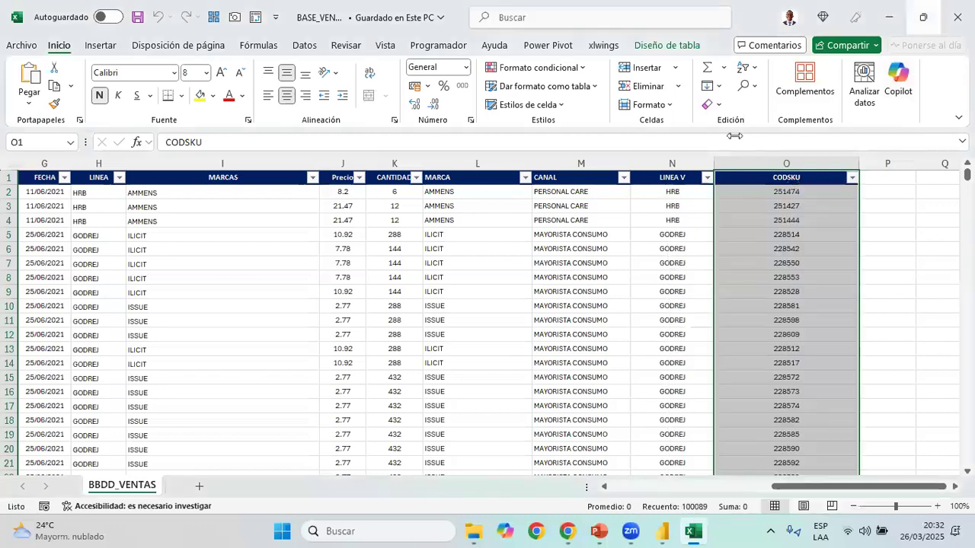
key(alt+F4)
key(super+7)
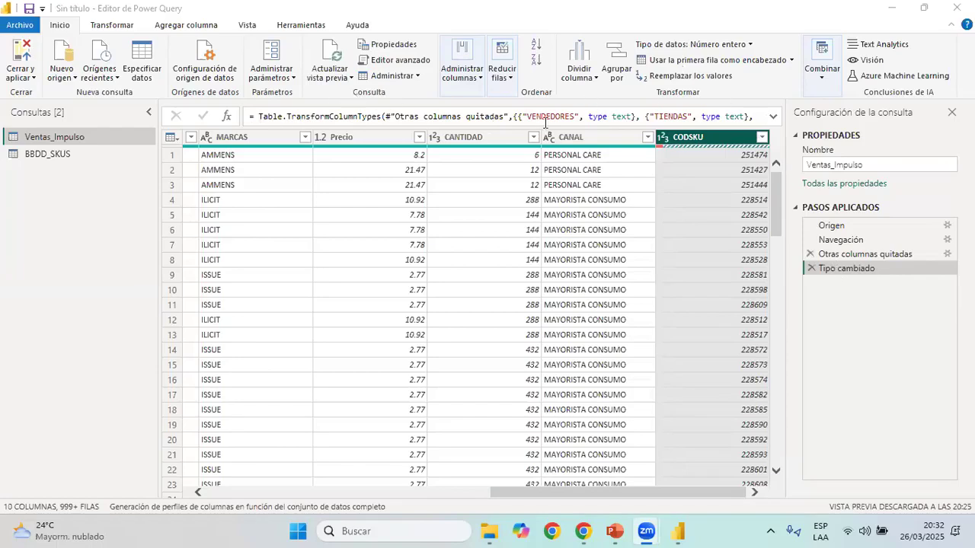
Edit the Tipo cambiado formula of Ventas_Impulso so that CODSKU uses type text instead of Int64.Type, and check the CODSKU column
click(772, 118)
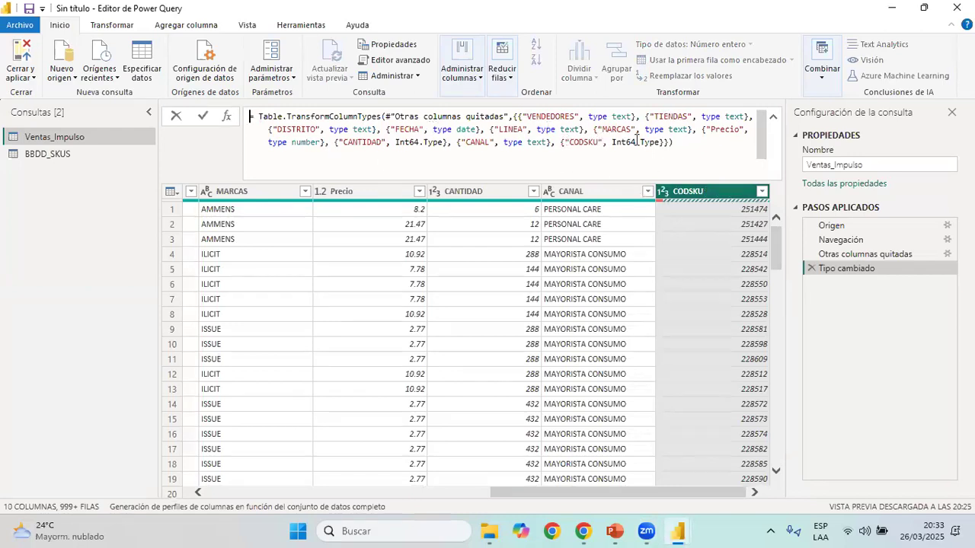
drag(663, 143, 613, 145)
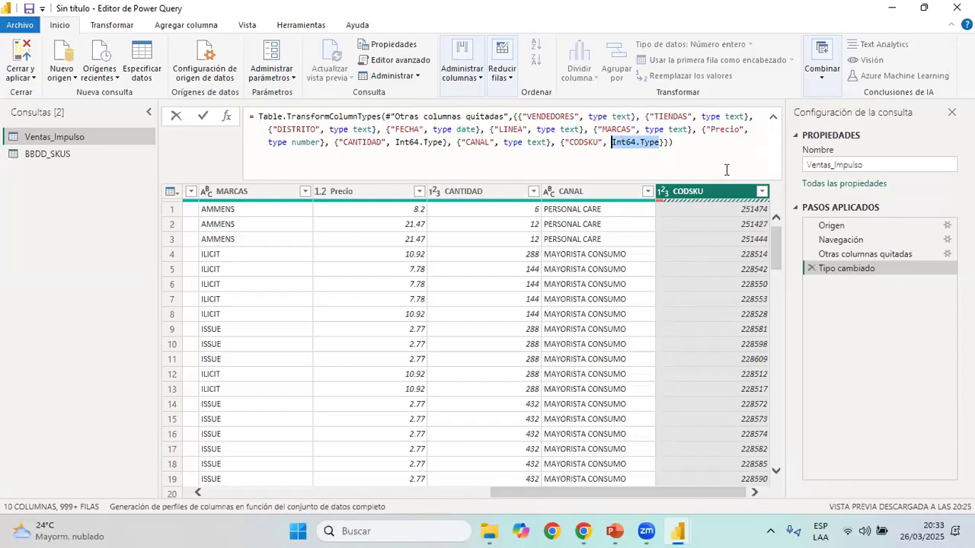
drag(655, 117, 745, 115)
key(ctrl+c)
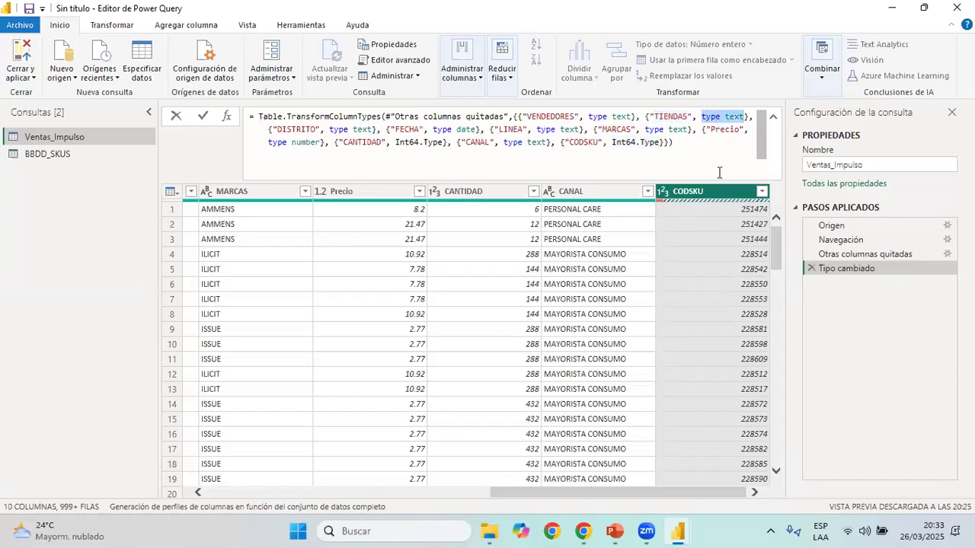
drag(613, 142, 659, 143)
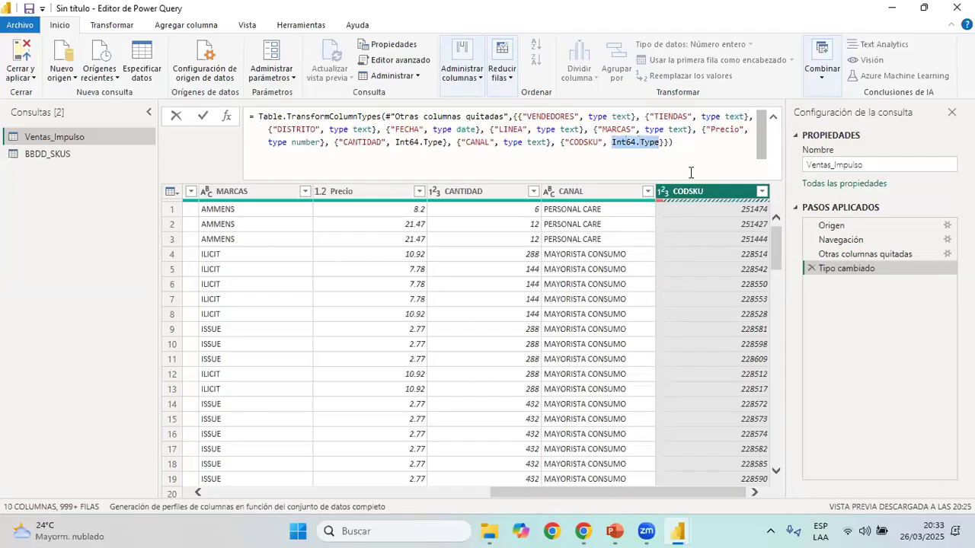
key(ctrl+v)
click(700, 147)
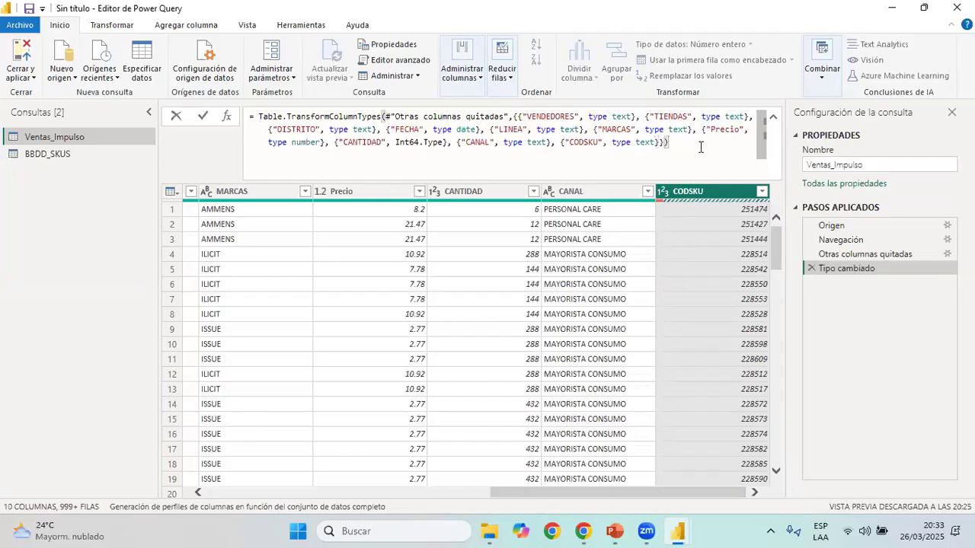
key(Return)
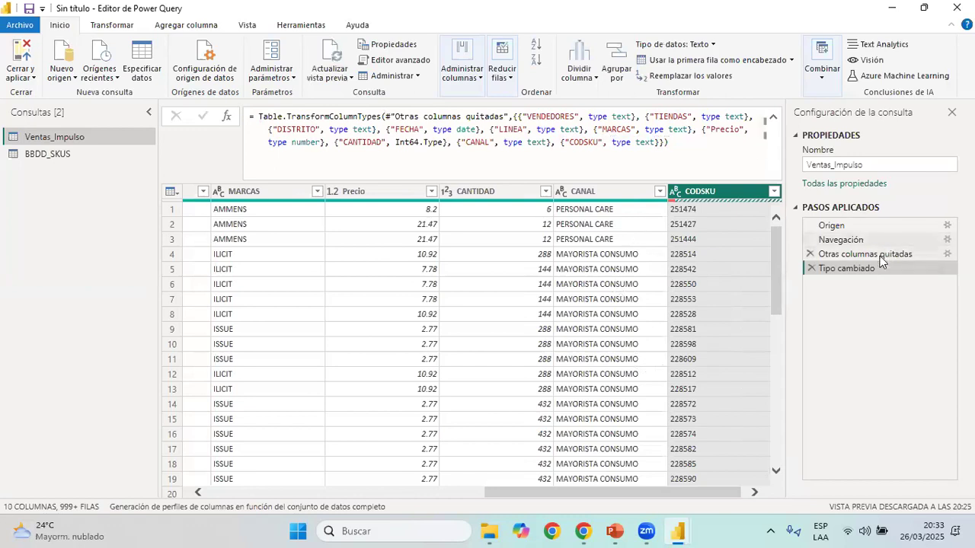
click(865, 255)
key(Down)
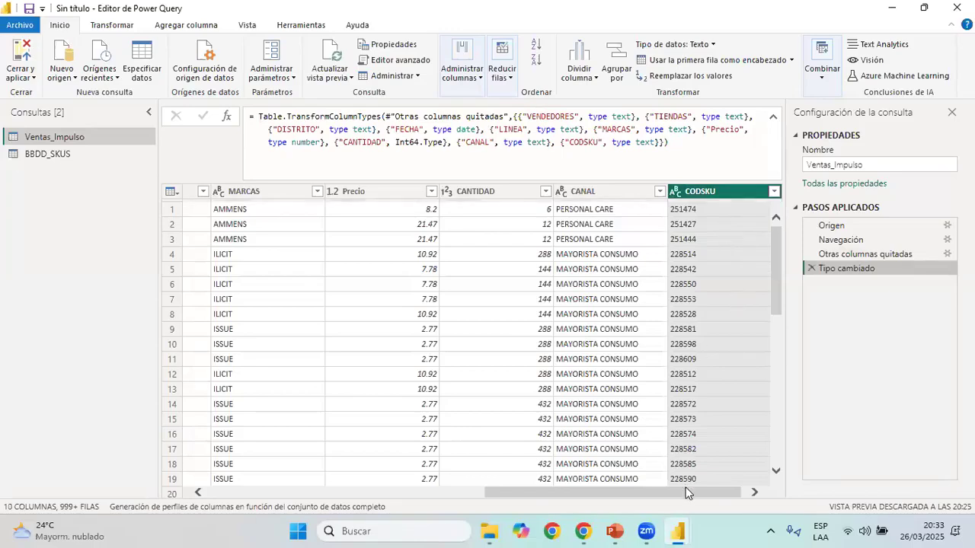
click(753, 492)
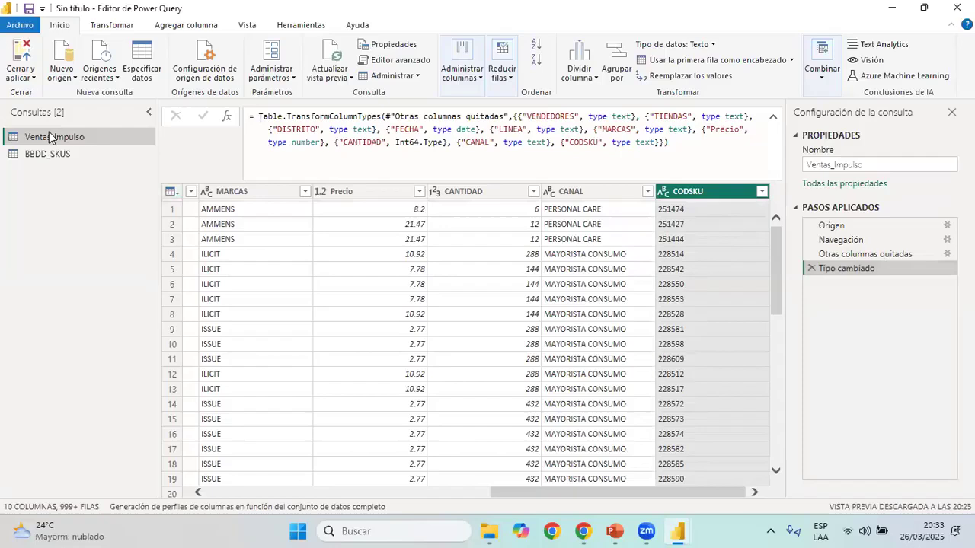
Set the data type of the CODSKU and Descripcion columns in BBDD_SKUS to Texto
click(61, 154)
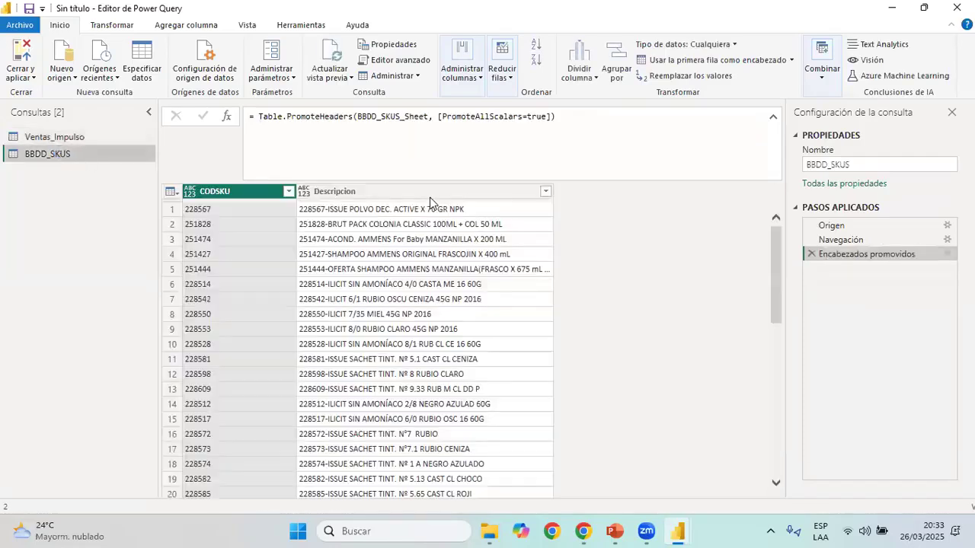
ctrl+click(423, 197)
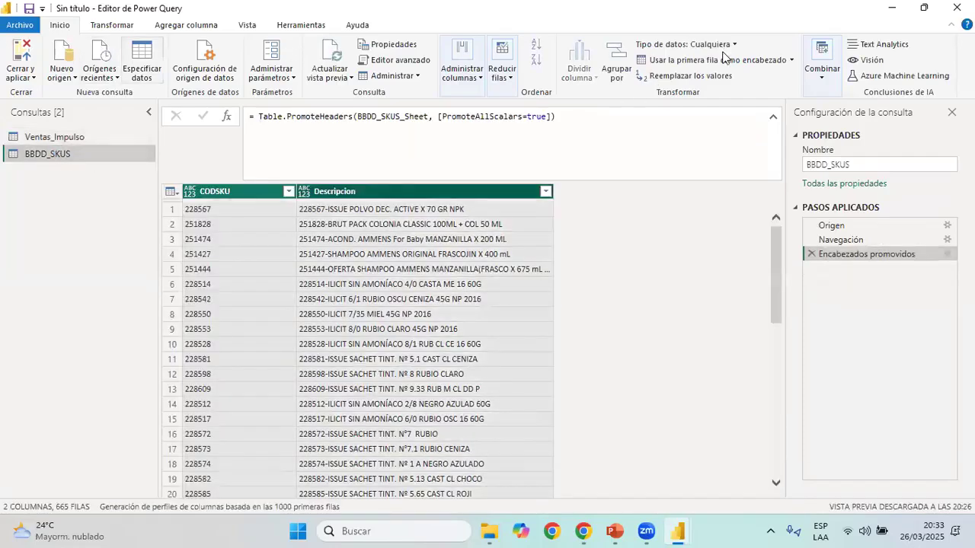
click(686, 43)
click(724, 203)
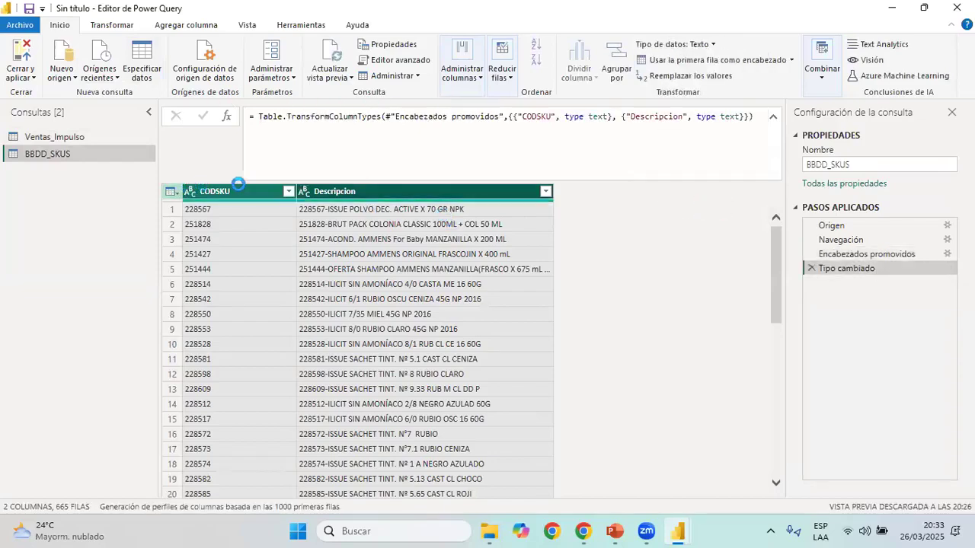
Return to the Ventas_Impulso query, collapse its formula and view the columns from MARCAS to CODSKU
click(67, 137)
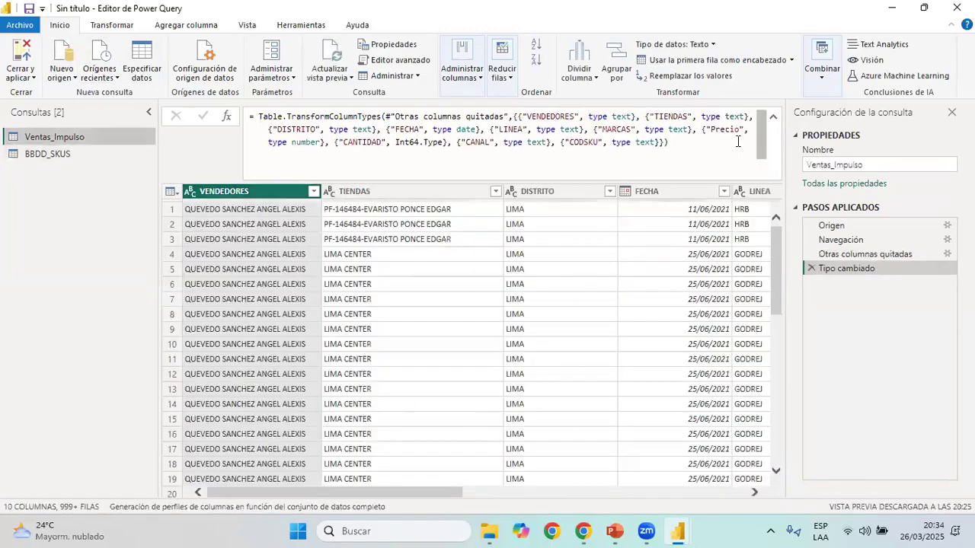
click(773, 121)
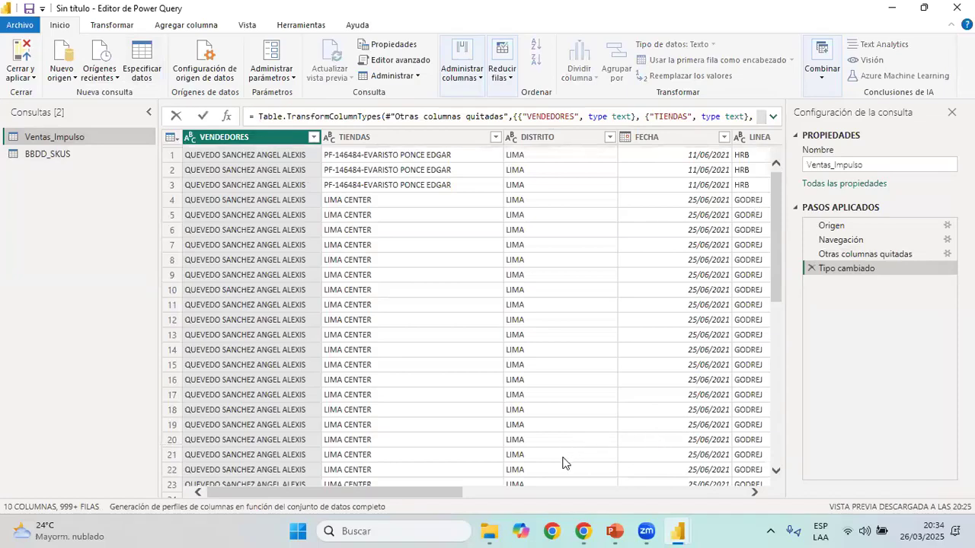
click(439, 491)
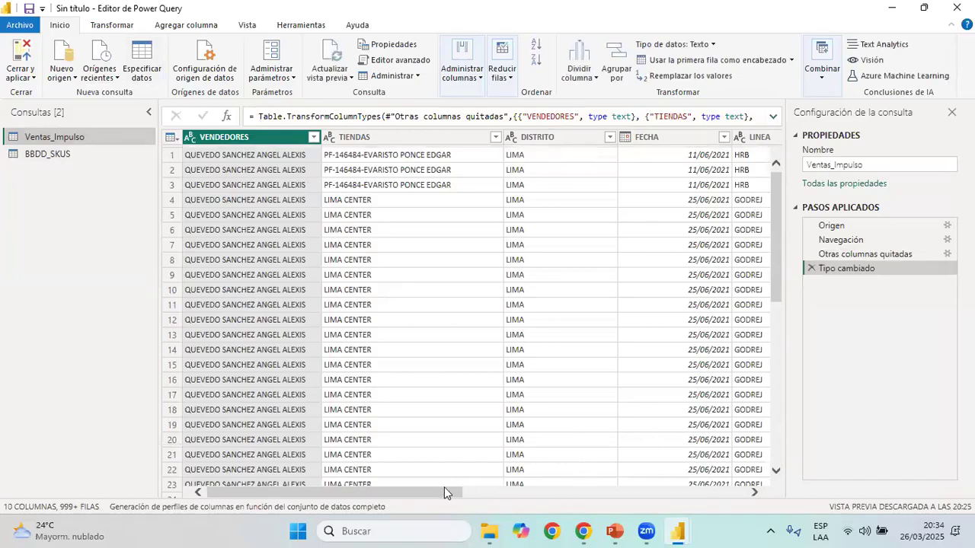
click(530, 497)
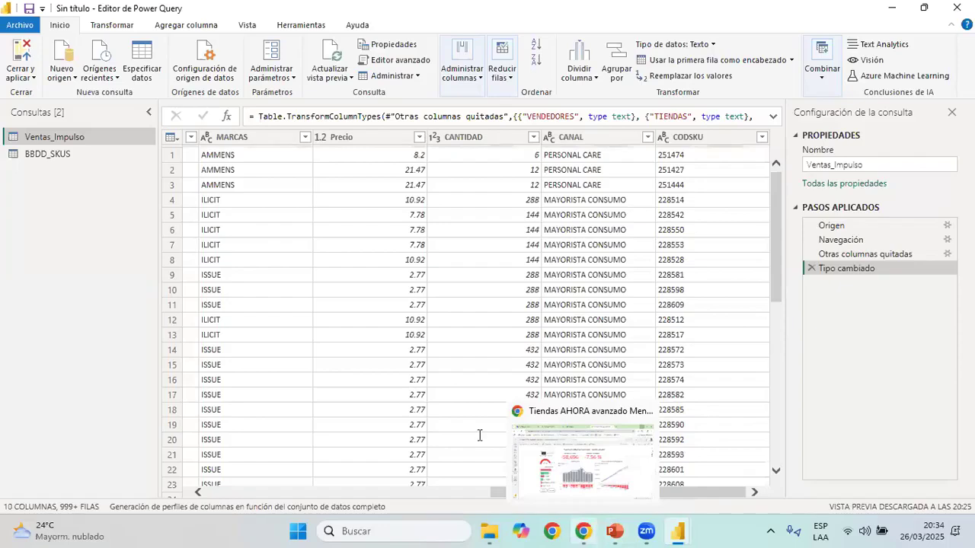
click(585, 531)
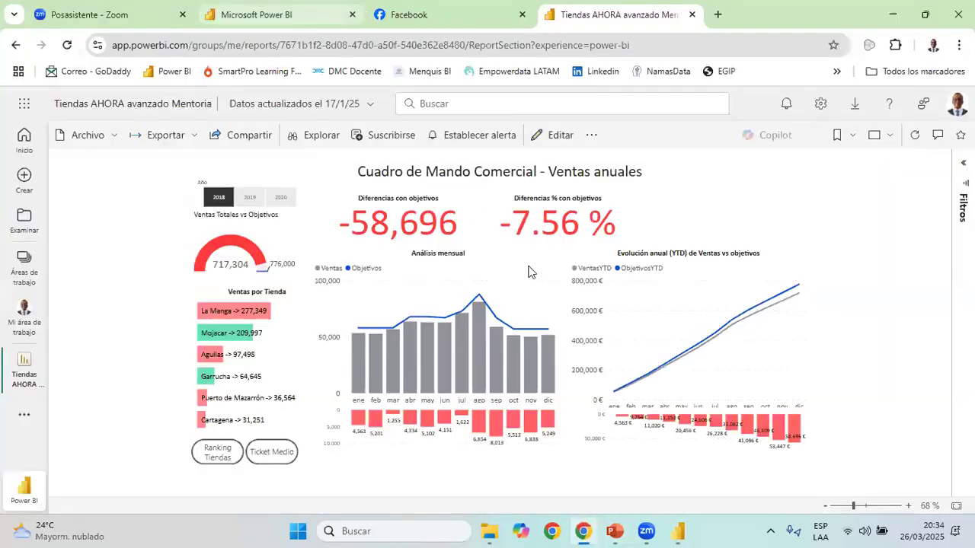
click(257, 14)
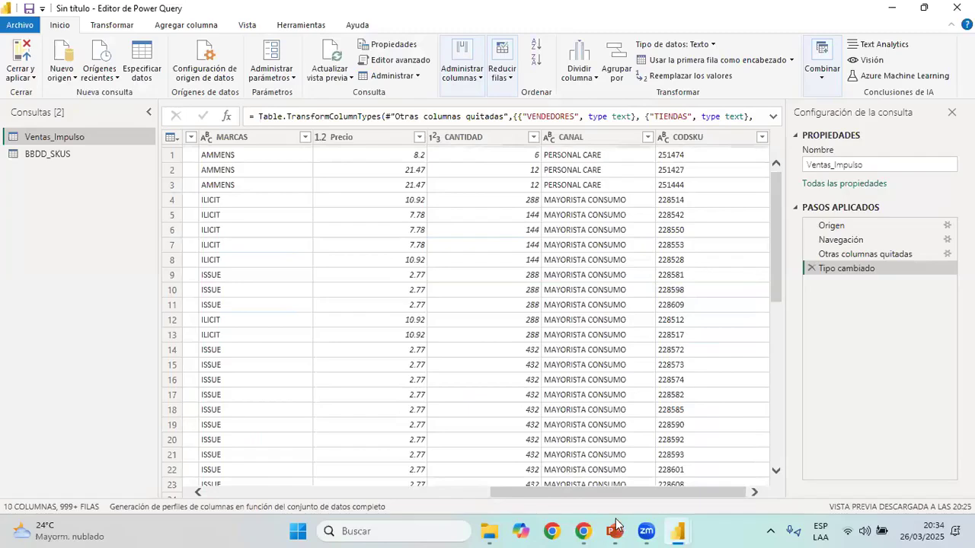
mouse_move(616, 524)
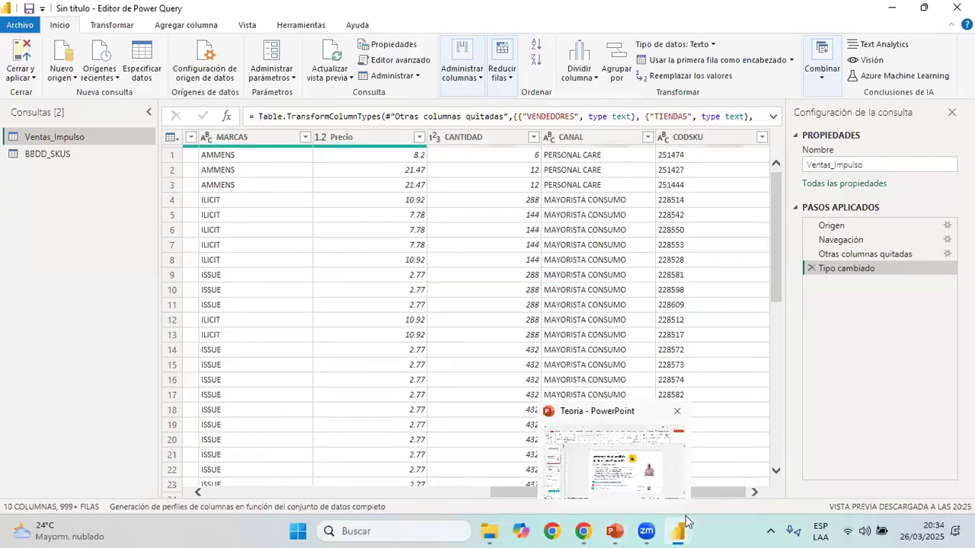
mouse_move(677, 531)
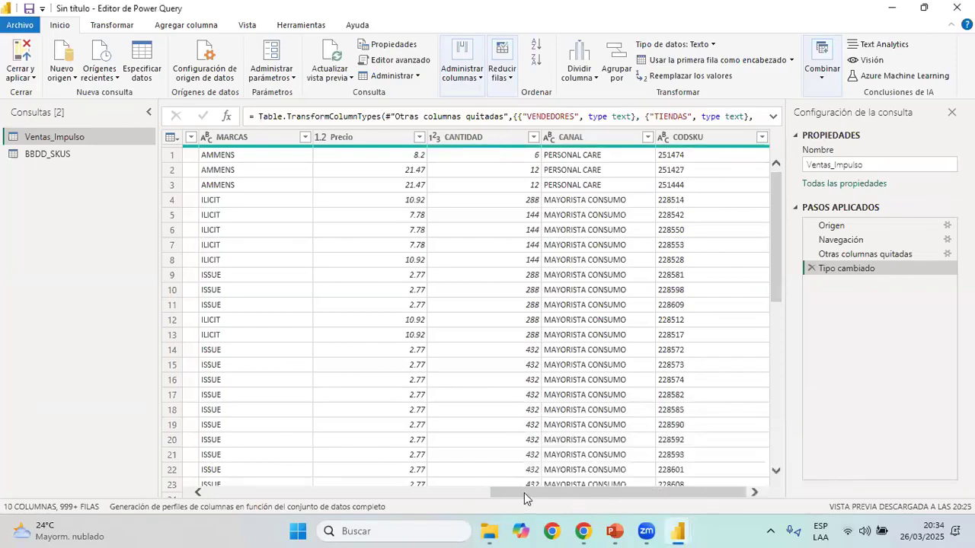
drag(323, 500, 258, 497)
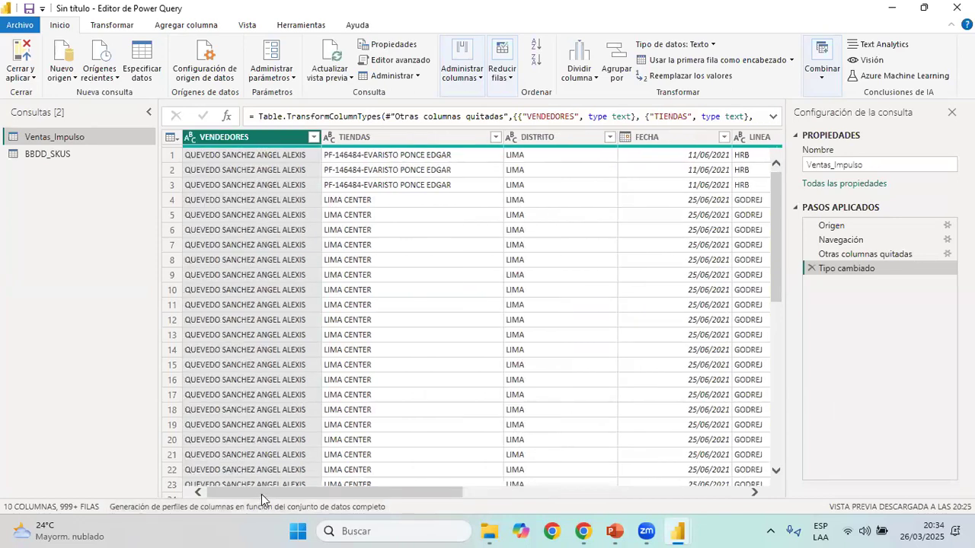
click(893, 6)
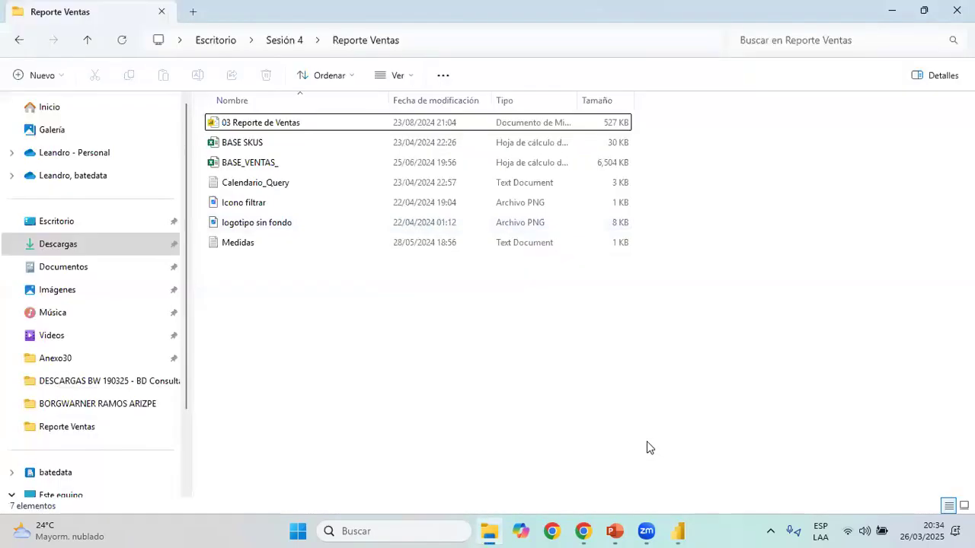
mouse_move(678, 531)
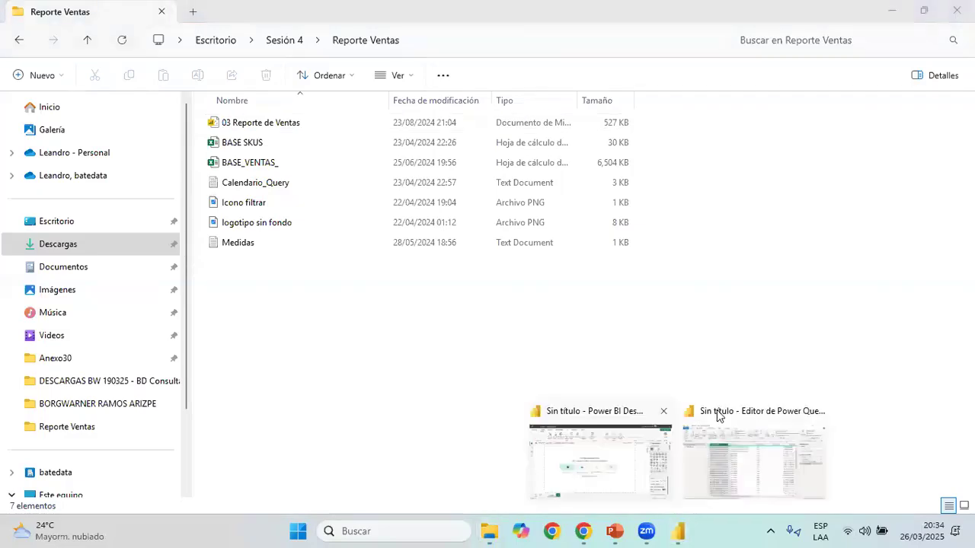
click(895, 11)
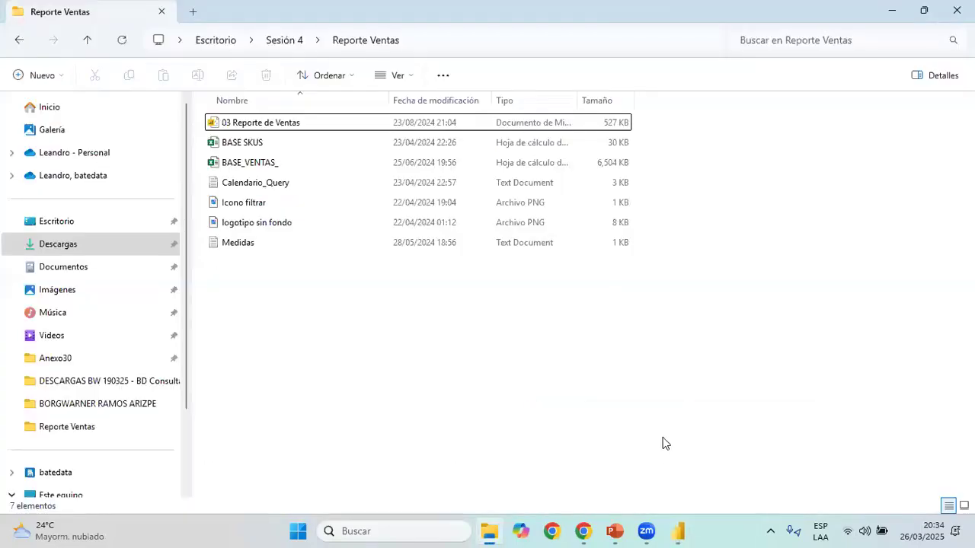
click(663, 443)
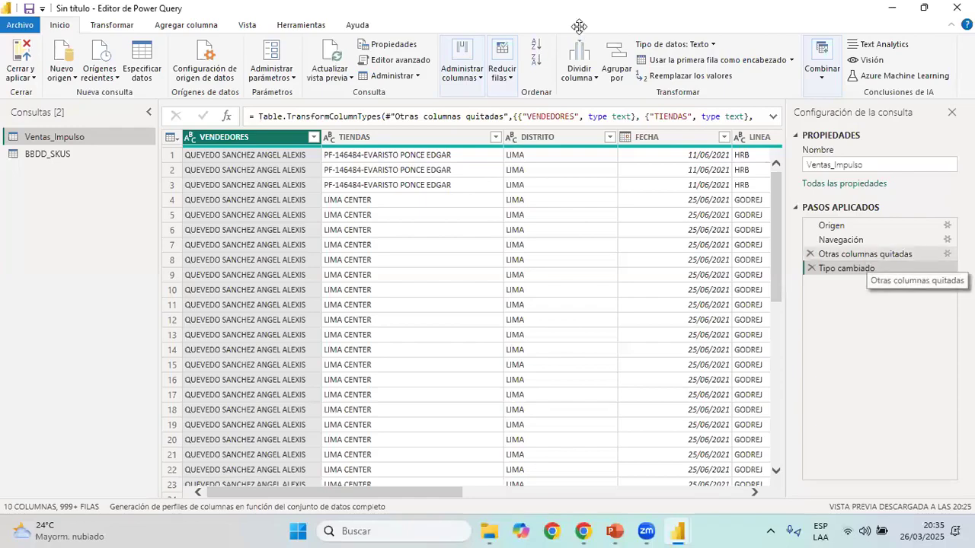
Review the Otras columnas quitadas formula and the original columns at the Navegación step, then return to Tipo cambiado
click(864, 254)
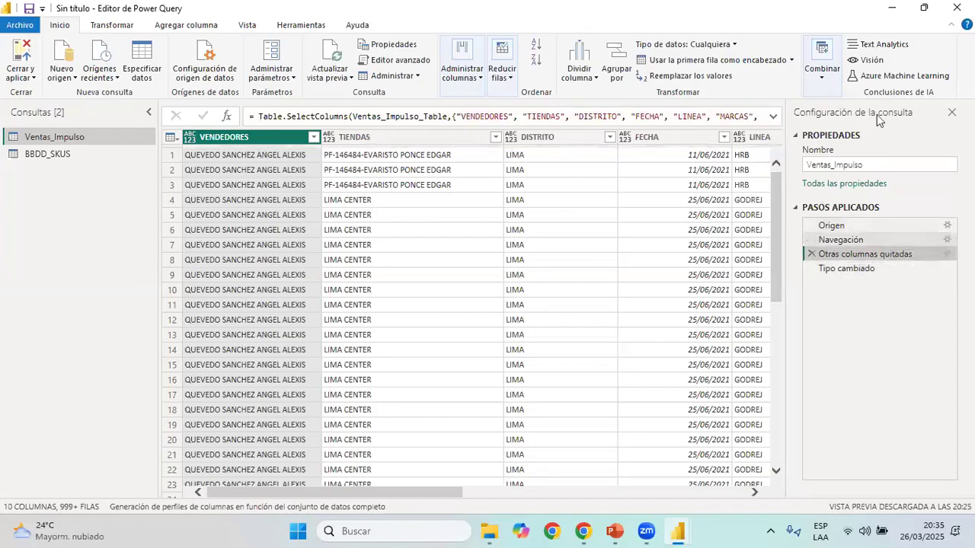
click(773, 119)
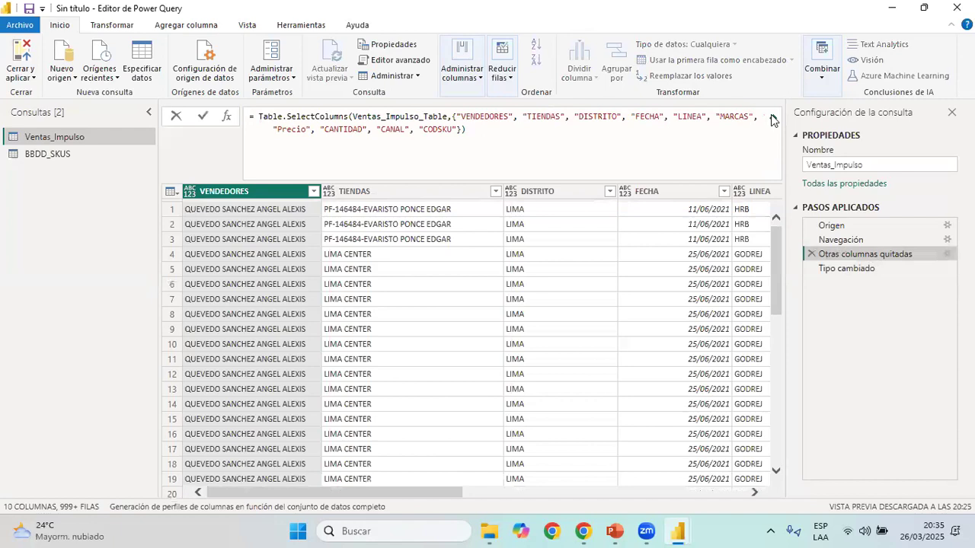
click(772, 119)
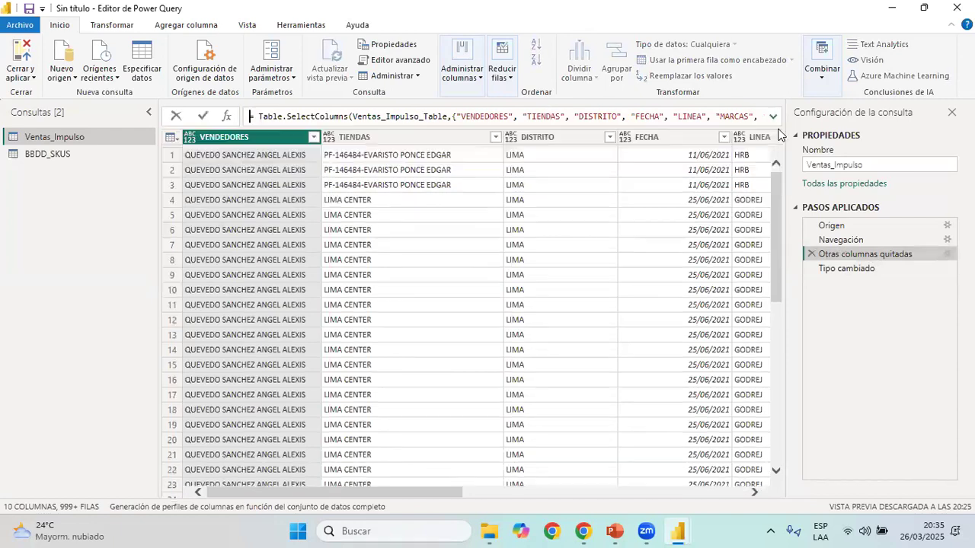
click(857, 240)
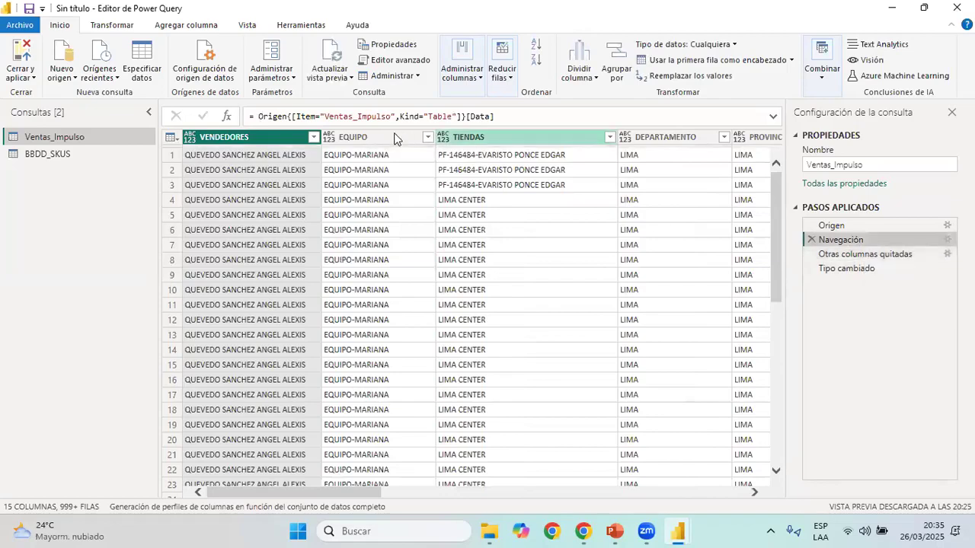
click(383, 138)
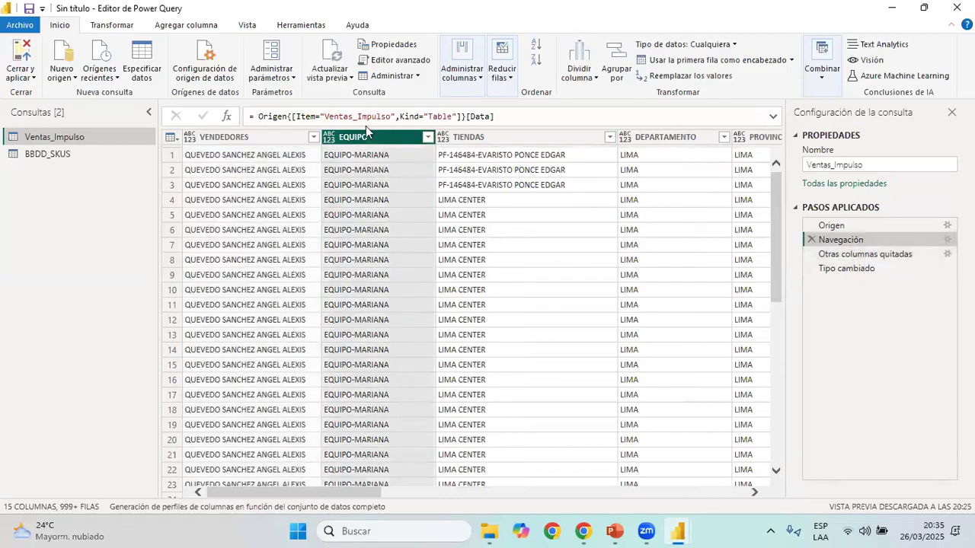
click(869, 269)
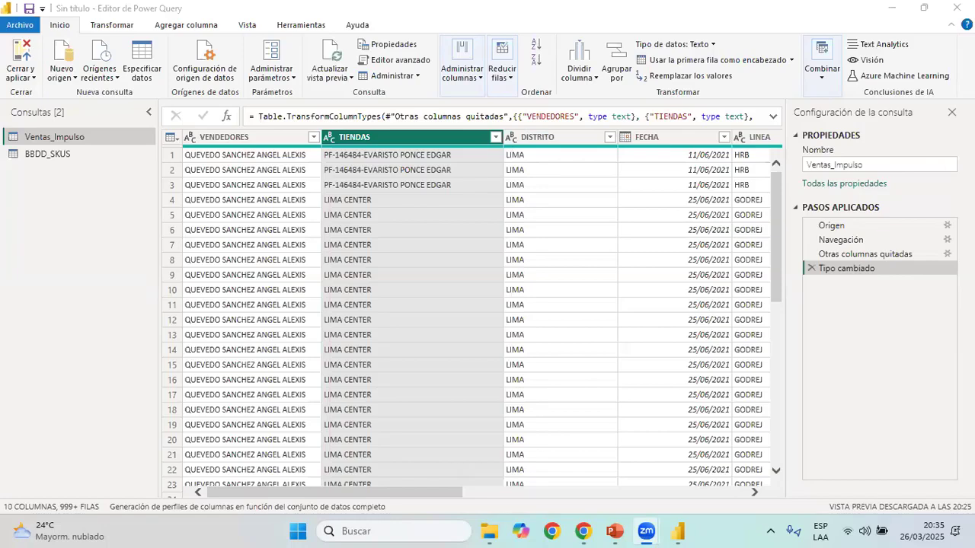
click(790, 42)
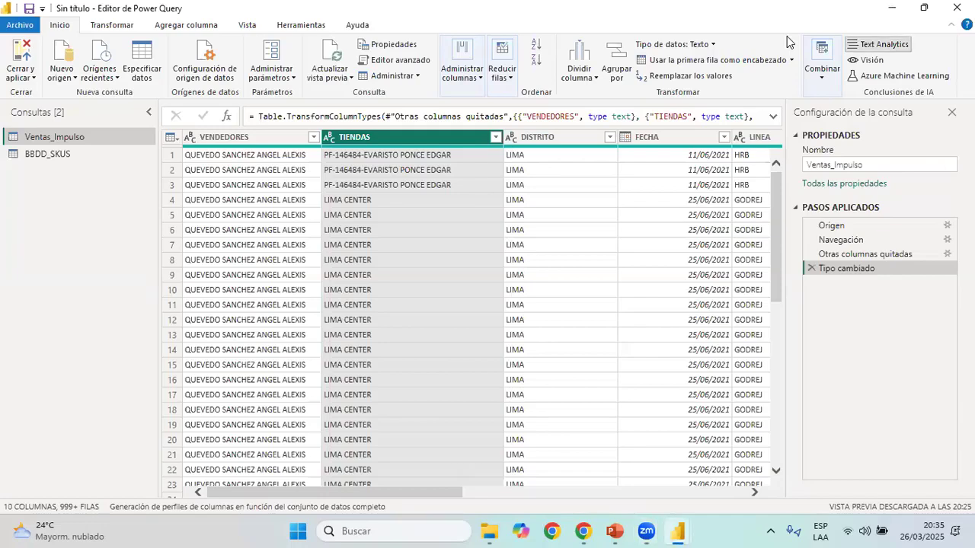
click(880, 44)
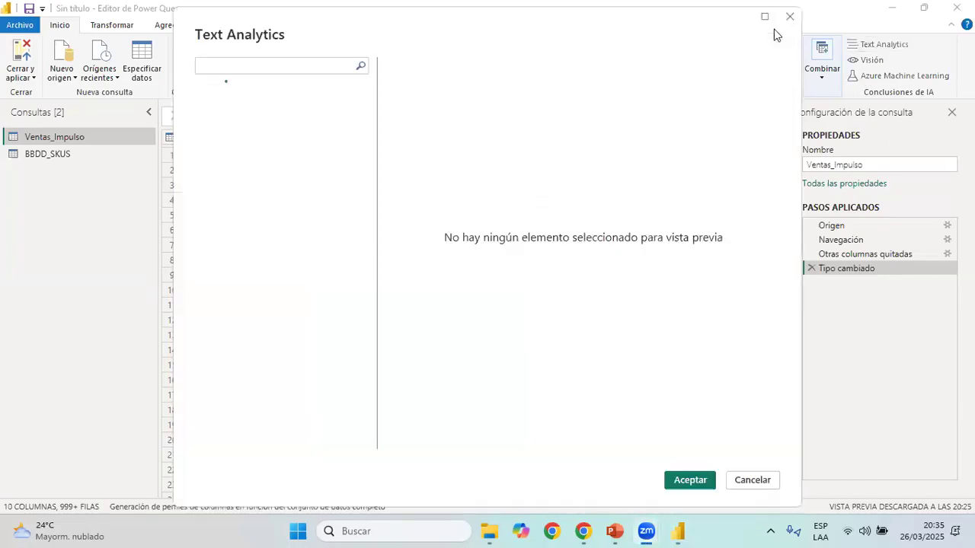
click(786, 18)
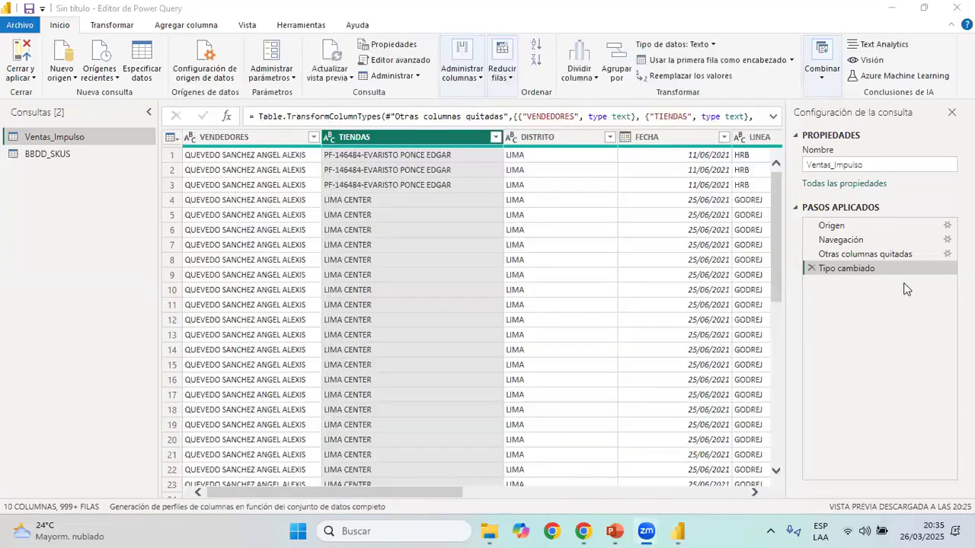
Expand the Otras columnas quitadas formula of Ventas_Impulso and look up the EQUIPO column's name at the Navegación step
click(872, 252)
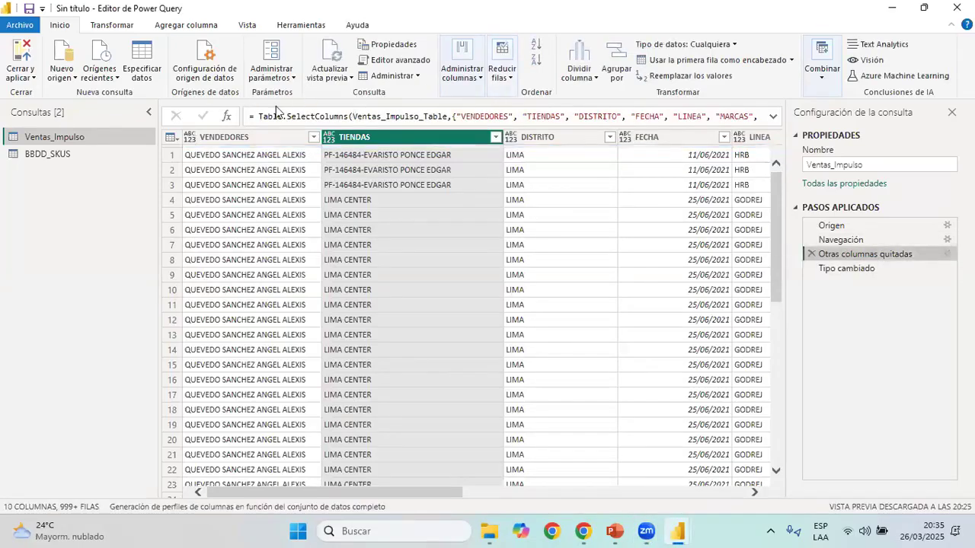
click(774, 116)
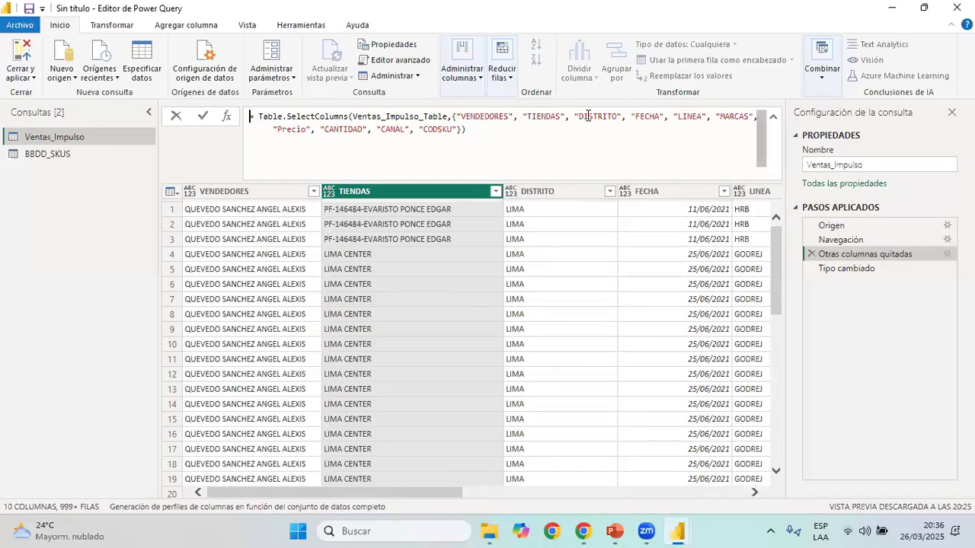
click(877, 240)
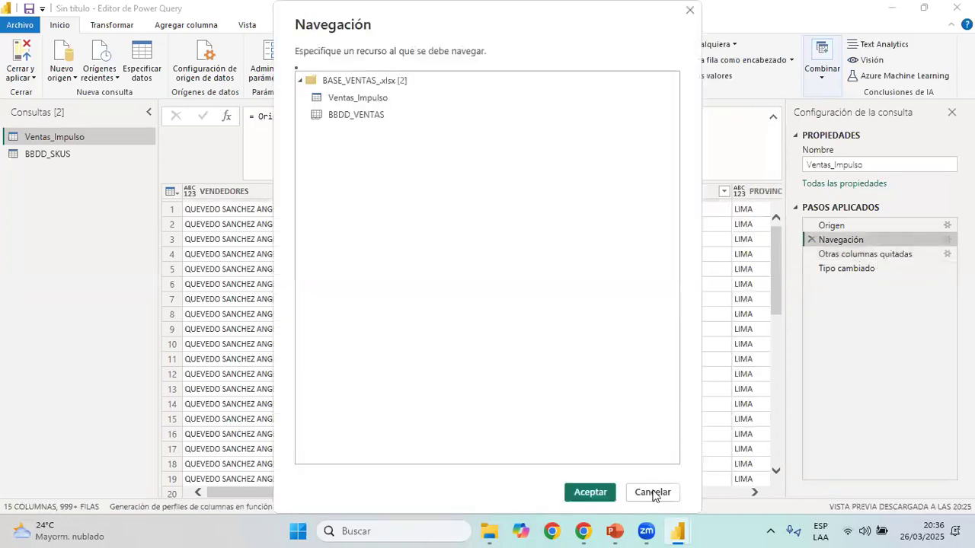
double_click(393, 190)
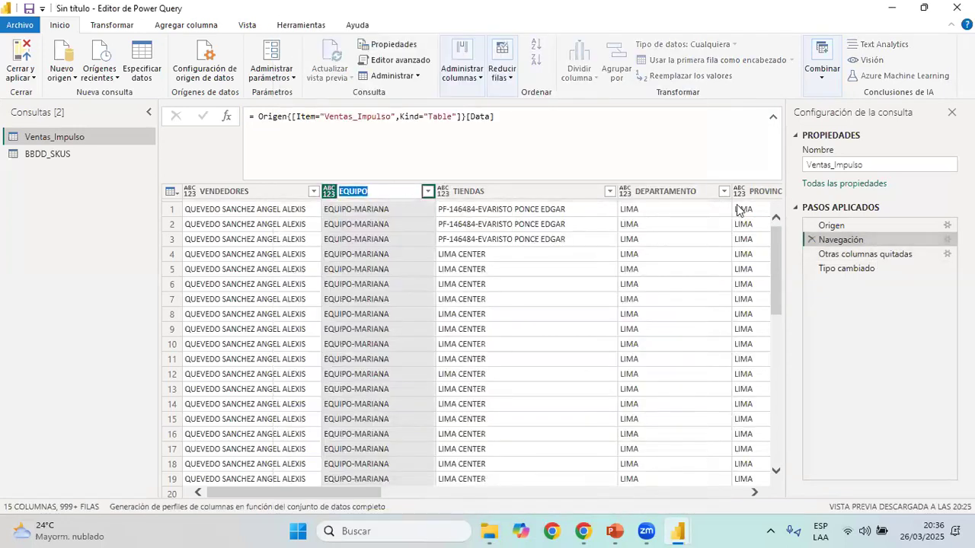
key(Return)
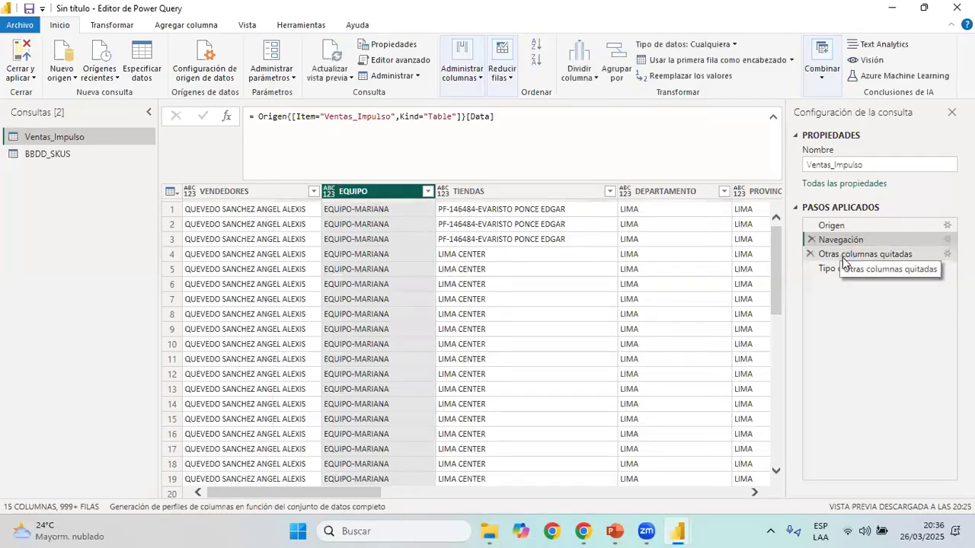
Add "EQUIPO" after "TIENDAS" in the column list of the Otras columnas quitadas formula and apply it
click(847, 256)
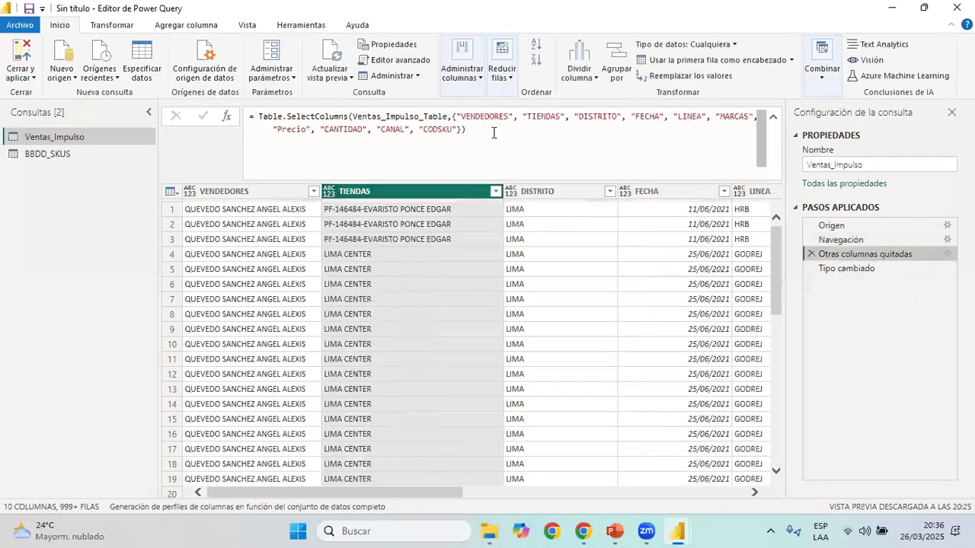
click(569, 117)
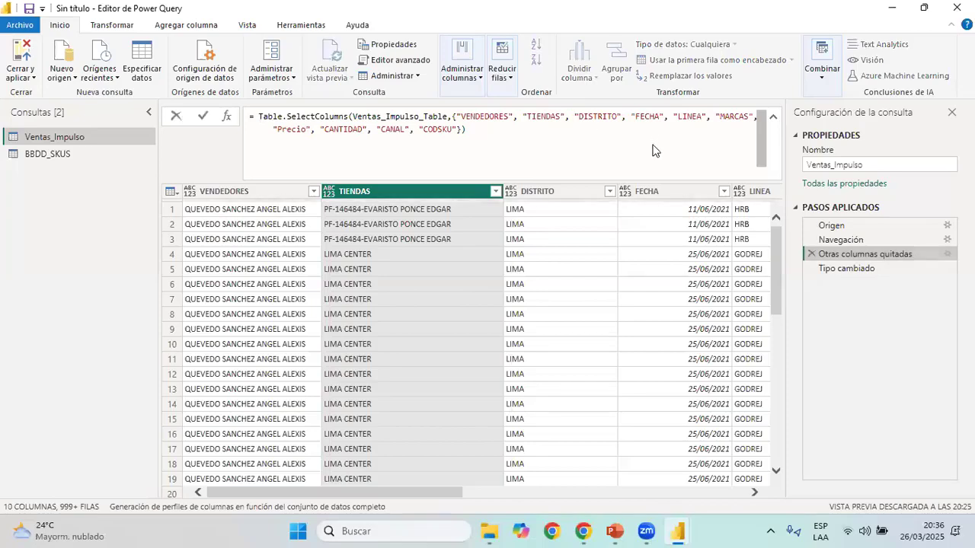
text(, "EQUIPO", ")
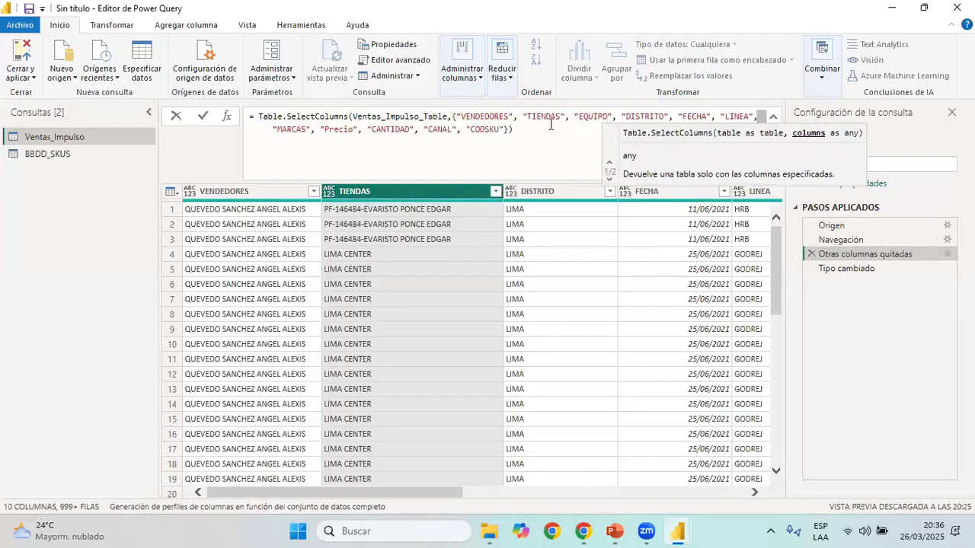
click(550, 125)
key(Return)
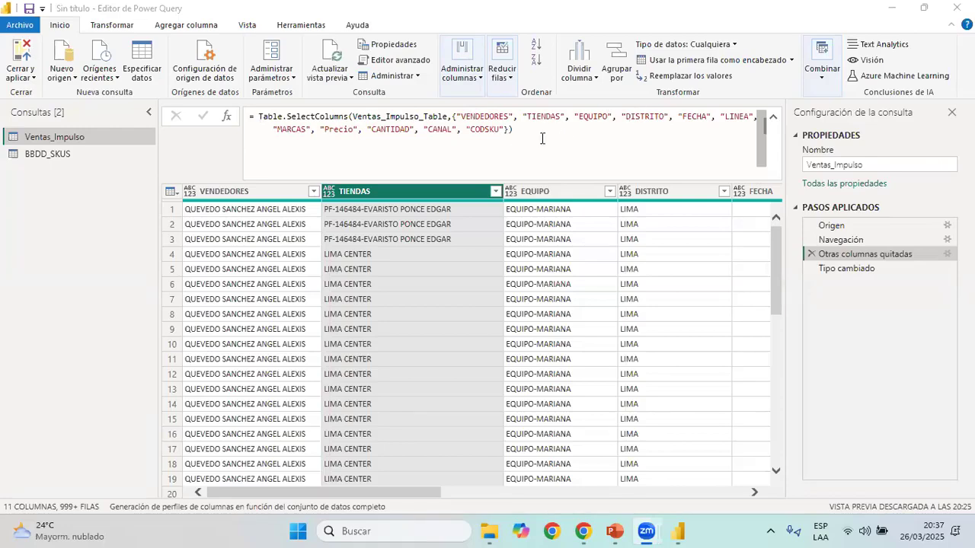
Delete "EQUIPO" from the column list in the Otras columnas quitadas formula and apply the change
drag(542, 138, 186, 126)
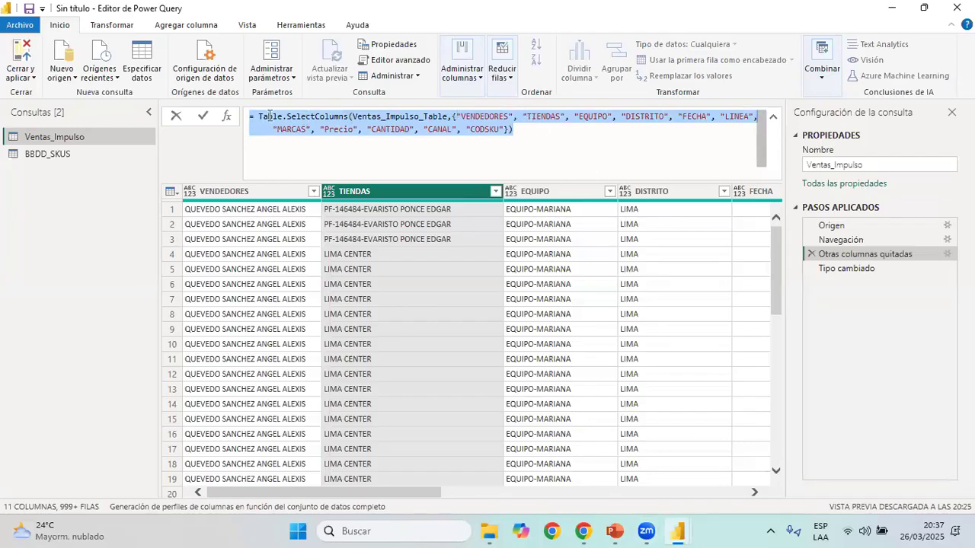
key(Right)
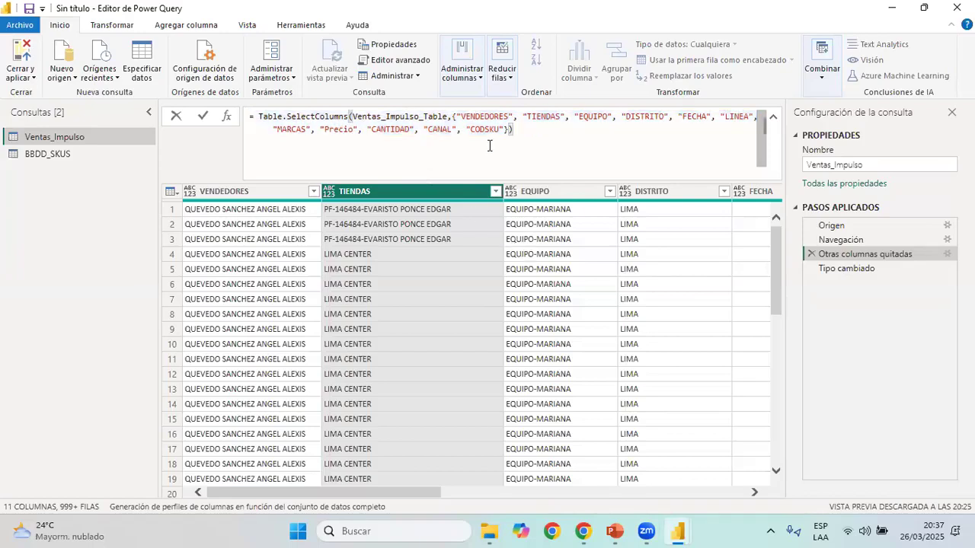
drag(489, 144, 249, 116)
key(Escape)
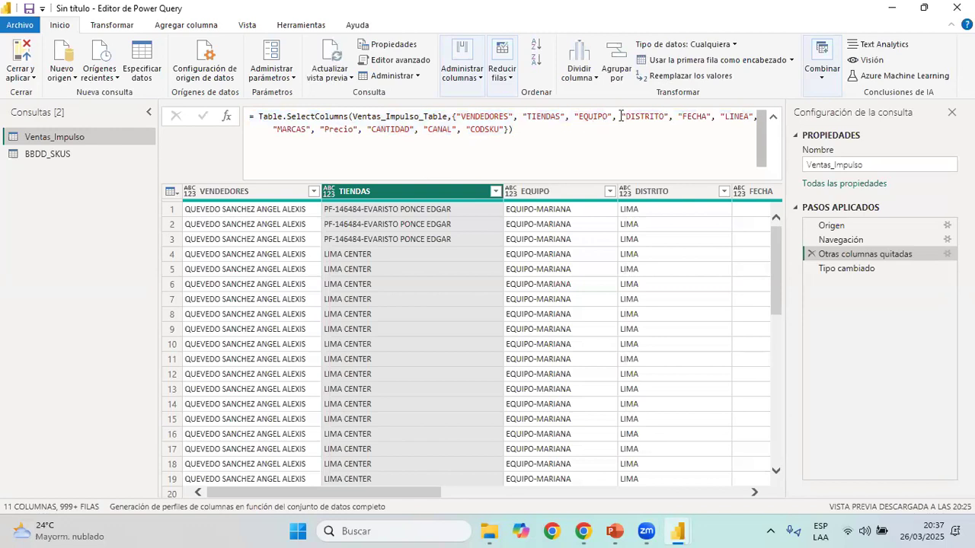
drag(612, 116, 566, 117)
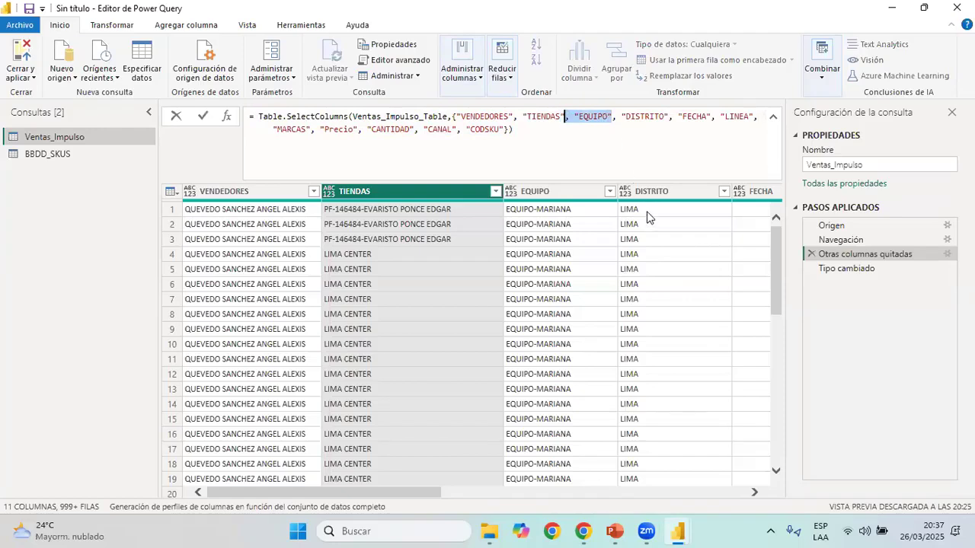
key(Delete)
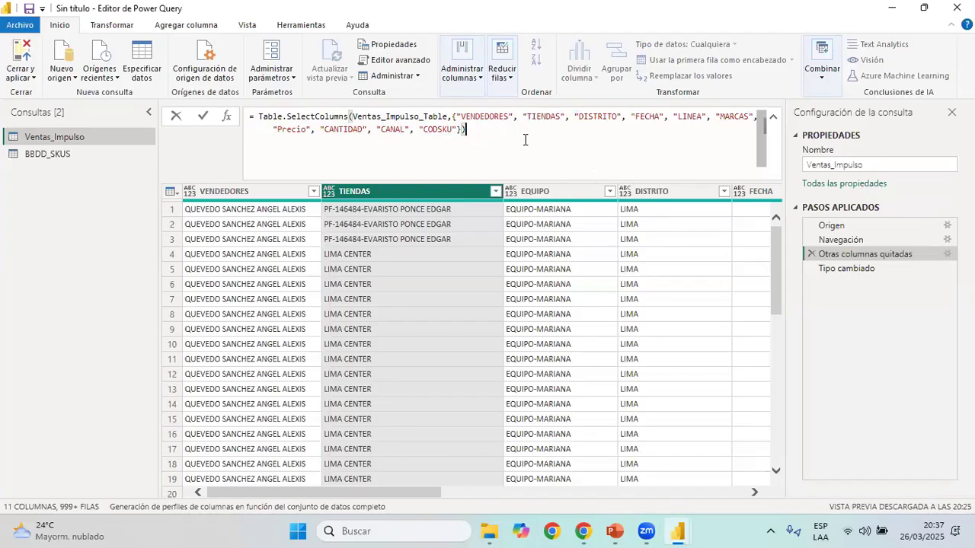
key(Return)
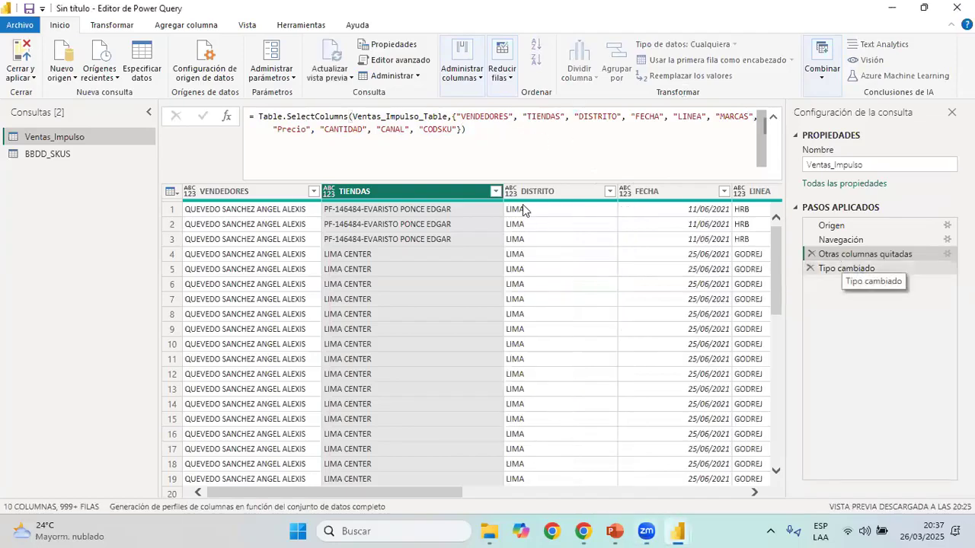
Add EQUIPO to the columns to keep in the settings of the Otras columnas quitadas step
click(847, 269)
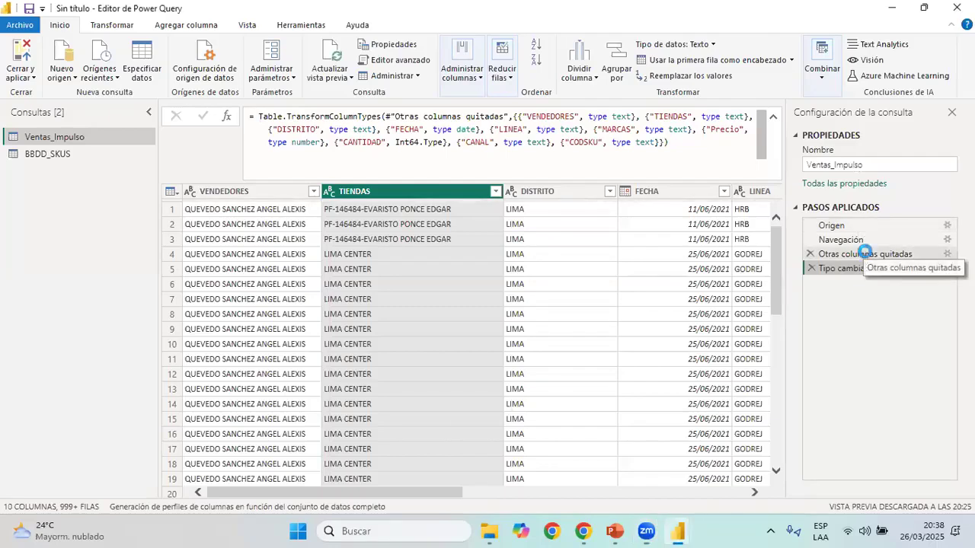
click(865, 255)
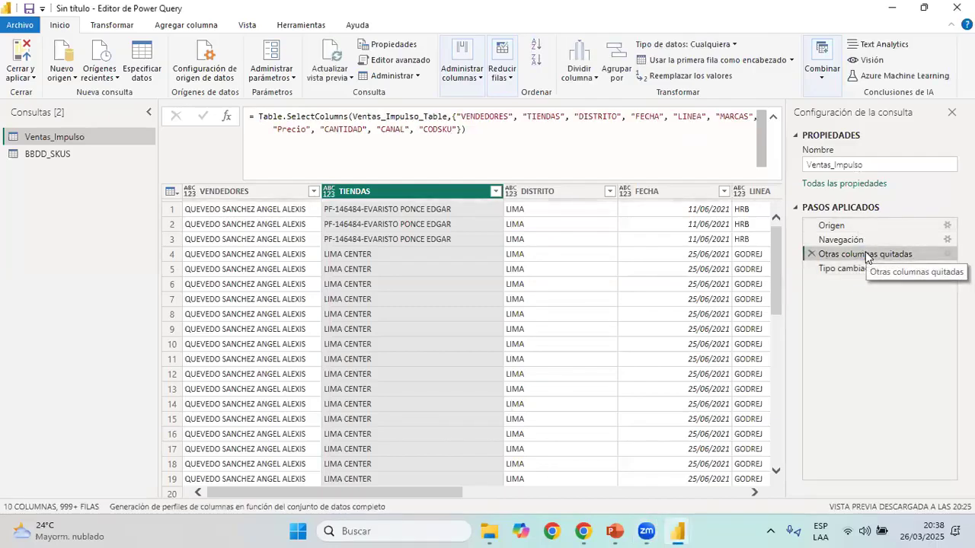
double_click(866, 255)
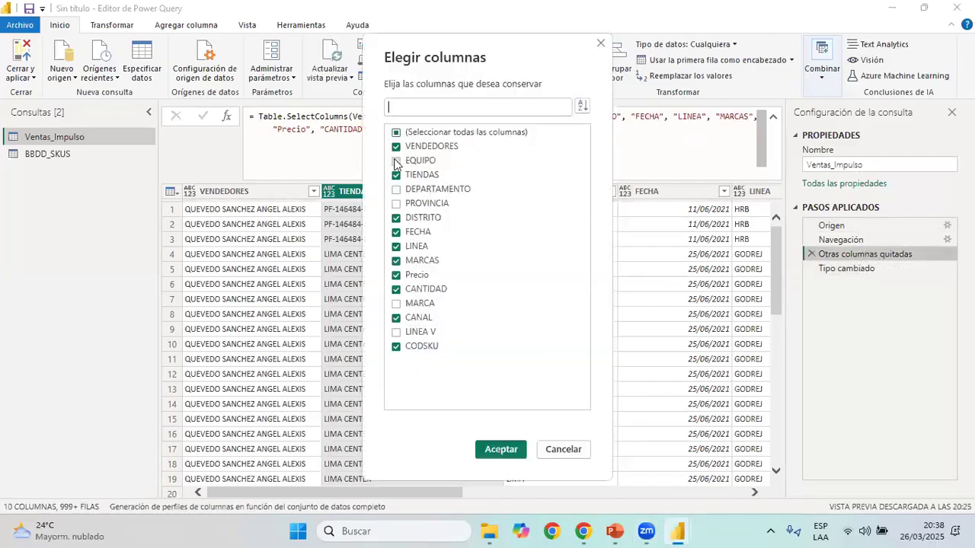
click(520, 449)
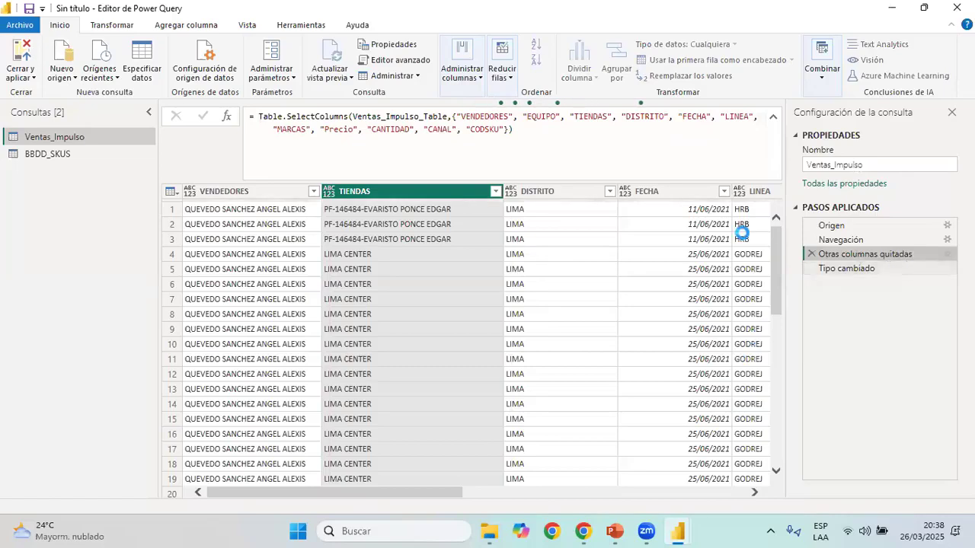
Exclude EQUIPO from the columns to keep in the settings of the Otras columnas quitadas step
double_click(872, 261)
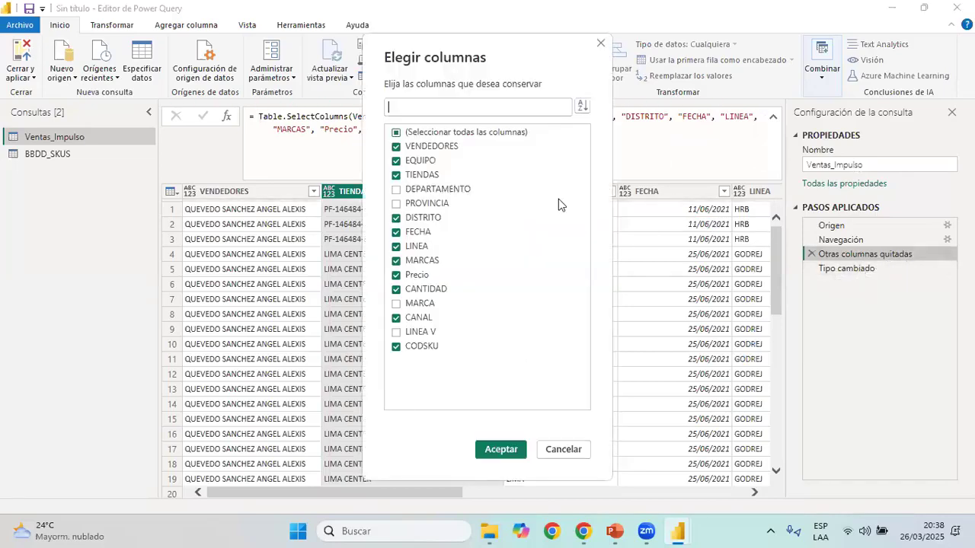
click(423, 163)
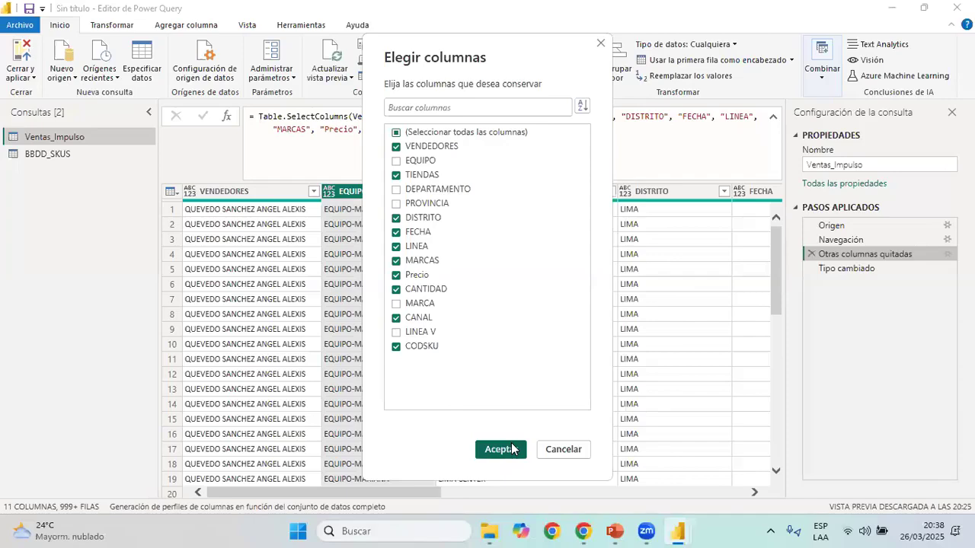
click(505, 449)
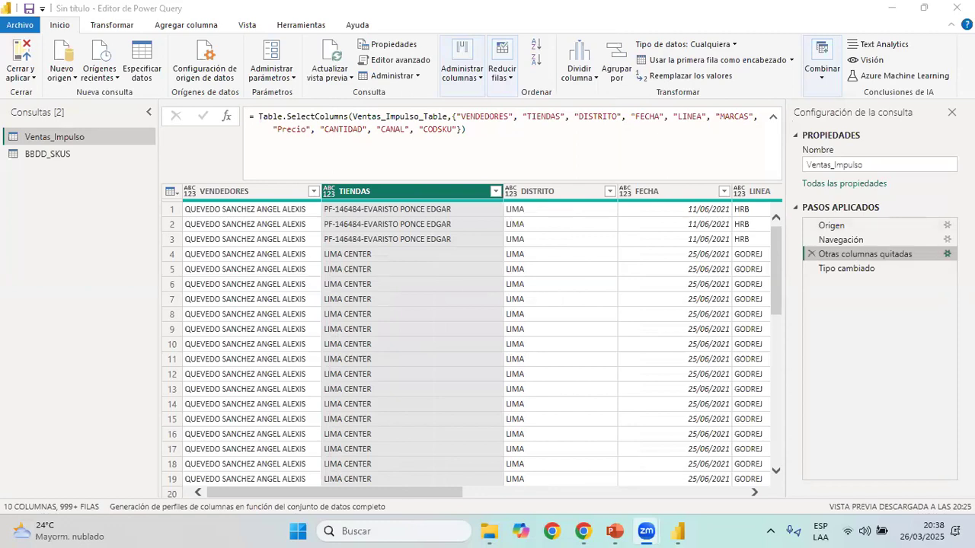
Review the kept columns in the Otras columnas quitadas settings, then return to Tipo cambiado and collapse its formula
click(947, 255)
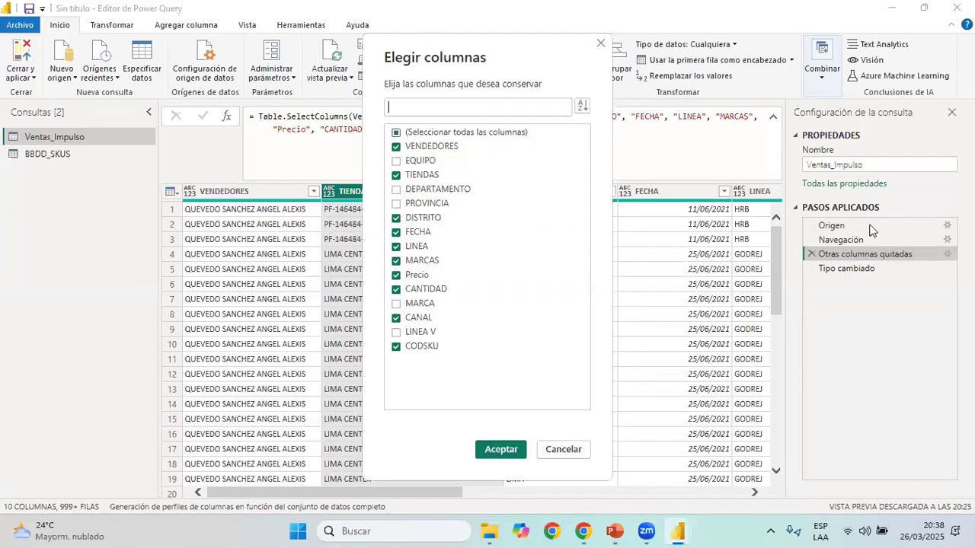
key(Escape)
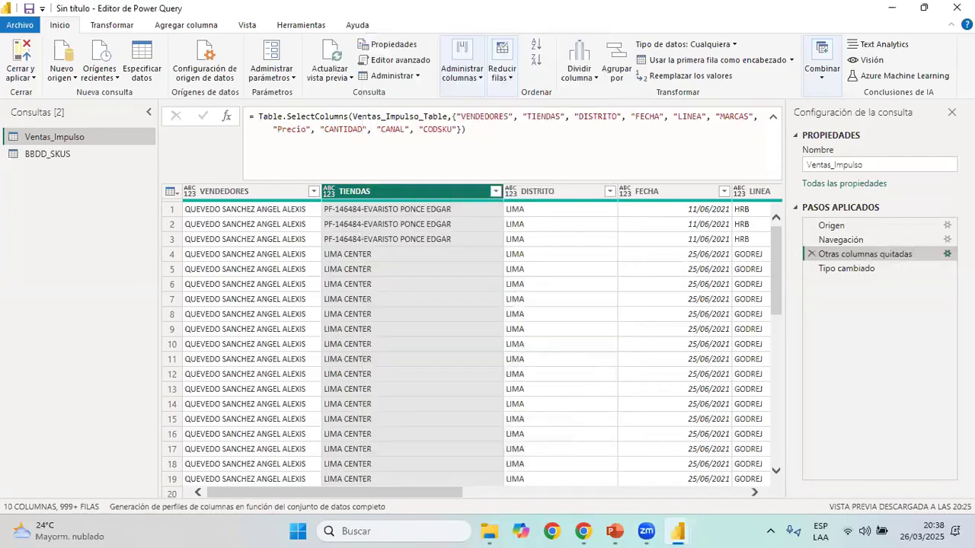
click(861, 274)
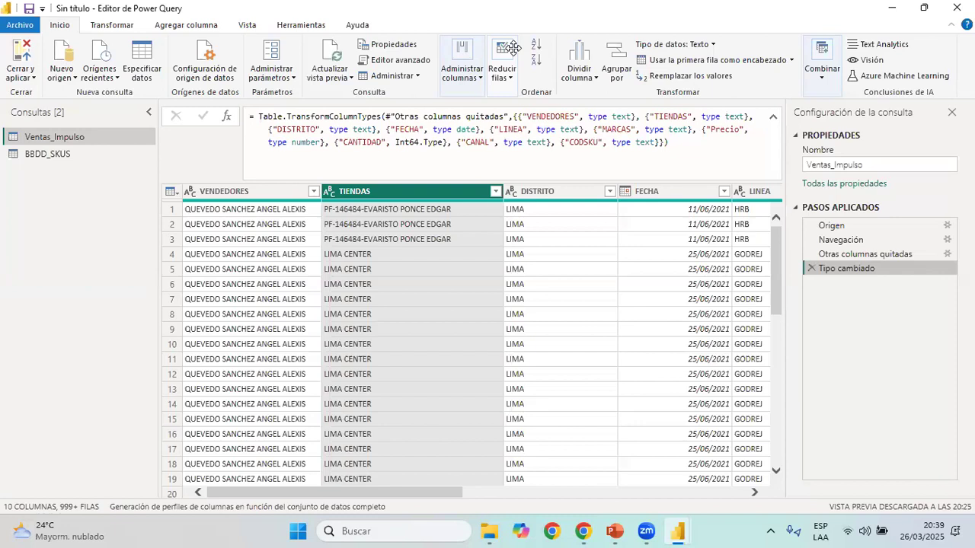
click(774, 120)
Open the Calendario_Query text file from the Reporte Ventas folder in a maximized window and copy its entire code
click(491, 529)
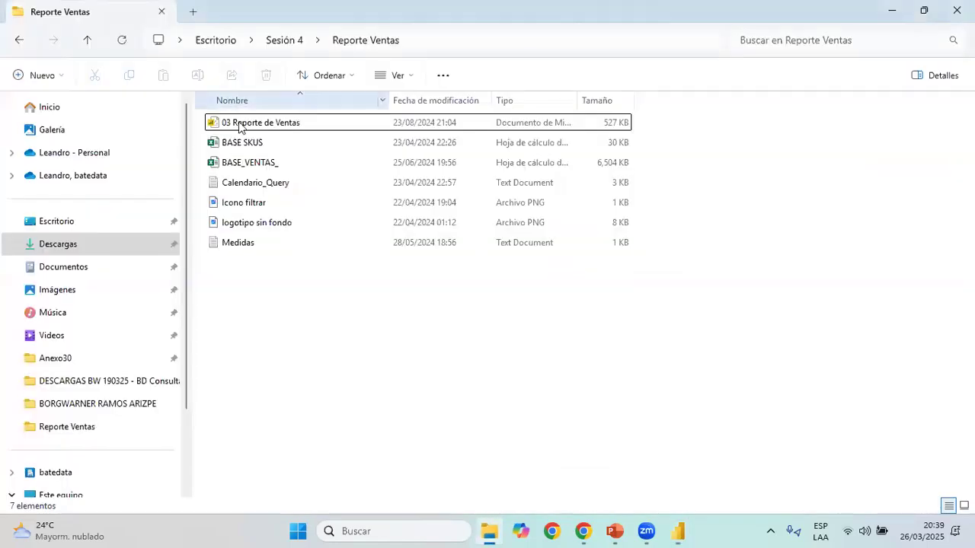
click(260, 183)
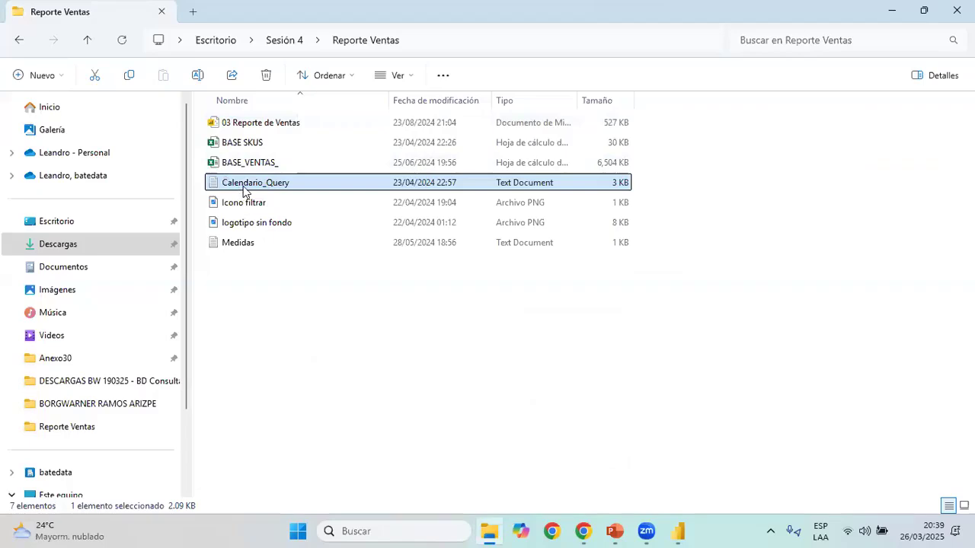
double_click(257, 189)
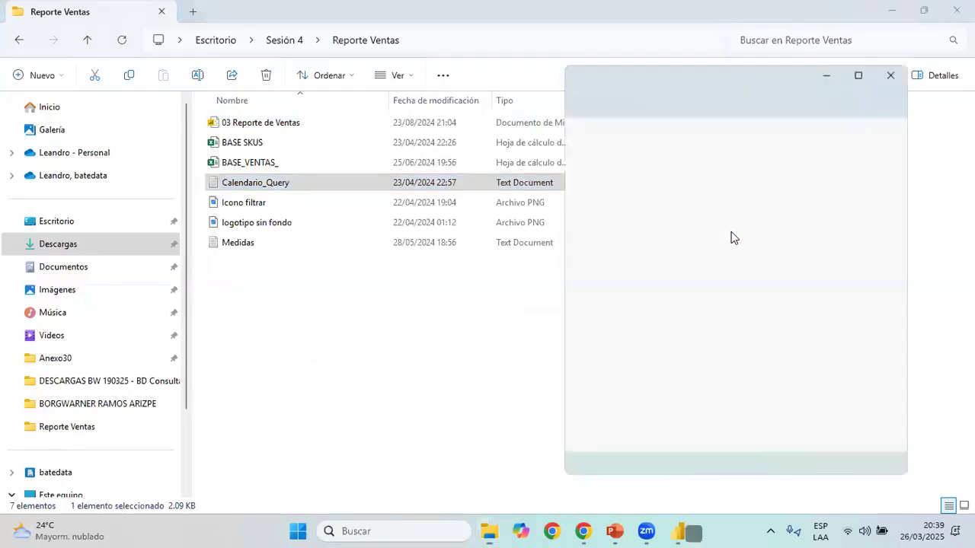
click(860, 73)
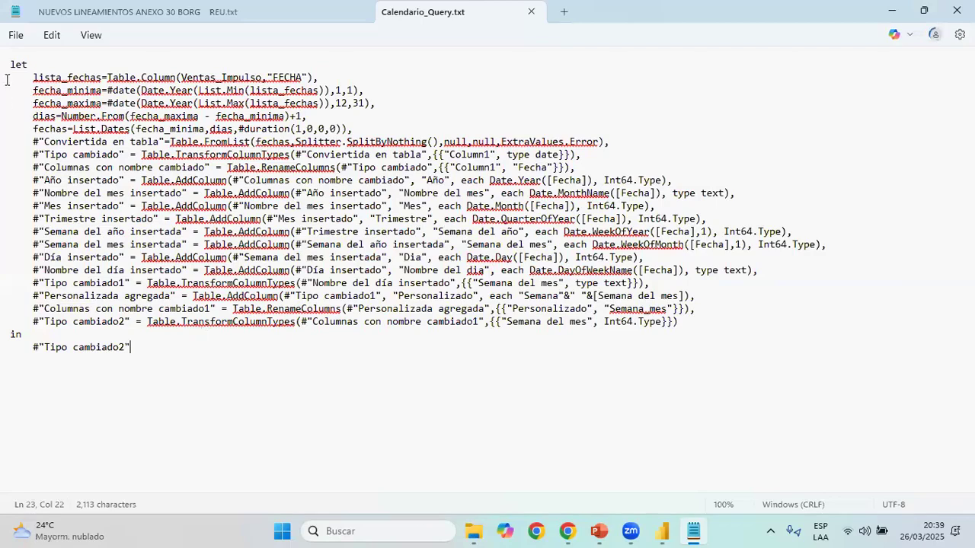
key(ctrl+a)
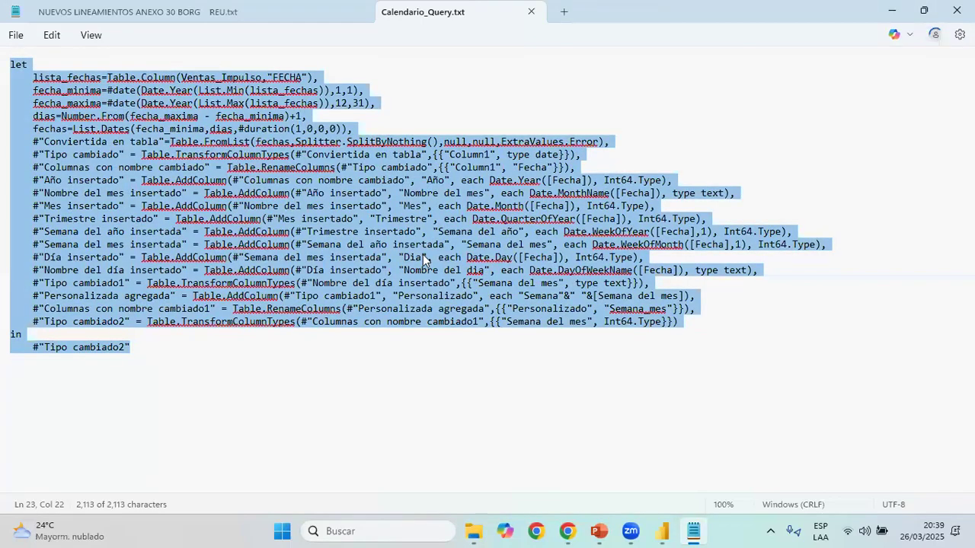
click(223, 354)
key(ctrl+a)
key(ctrl+c)
Switch back to the Power Query Editor and create a new blank query
key(alt+Tab)
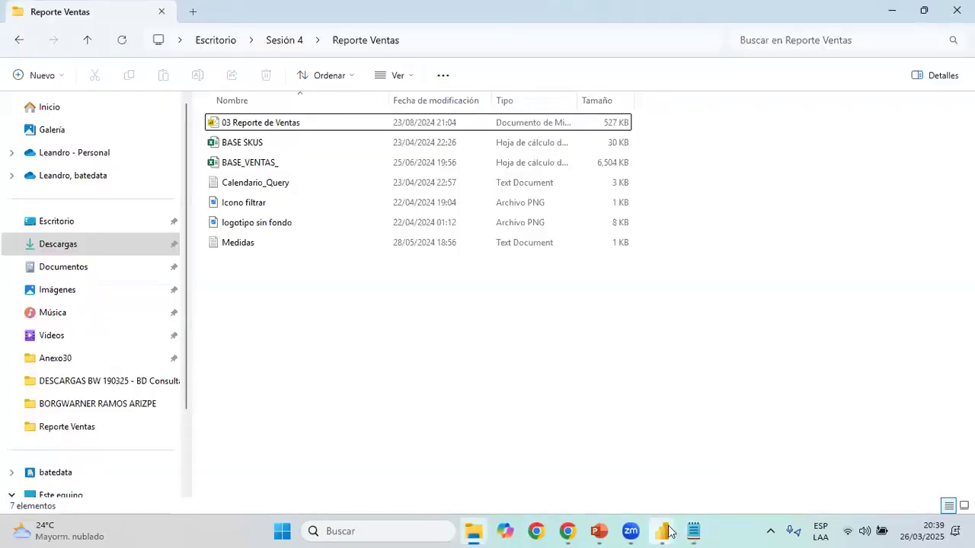
mouse_move(665, 527)
click(713, 456)
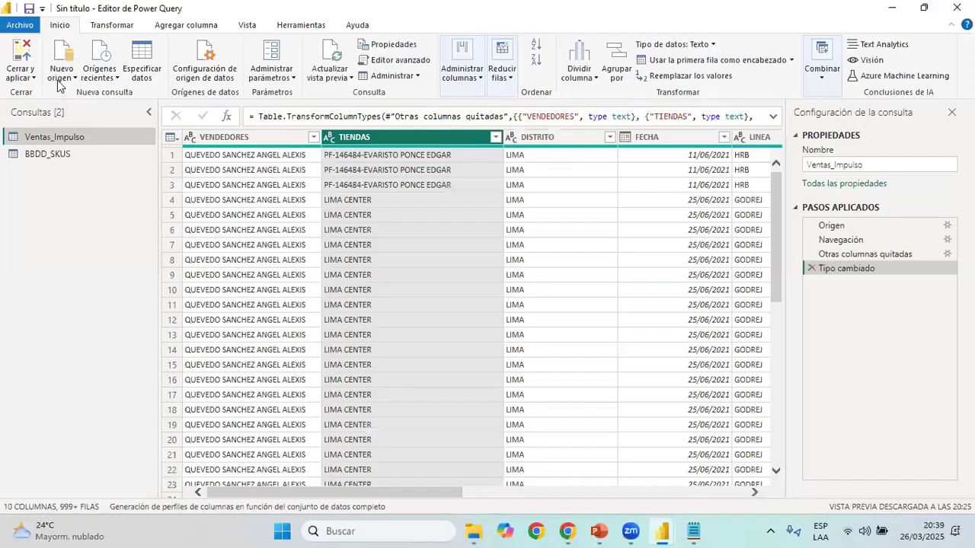
click(61, 76)
click(127, 305)
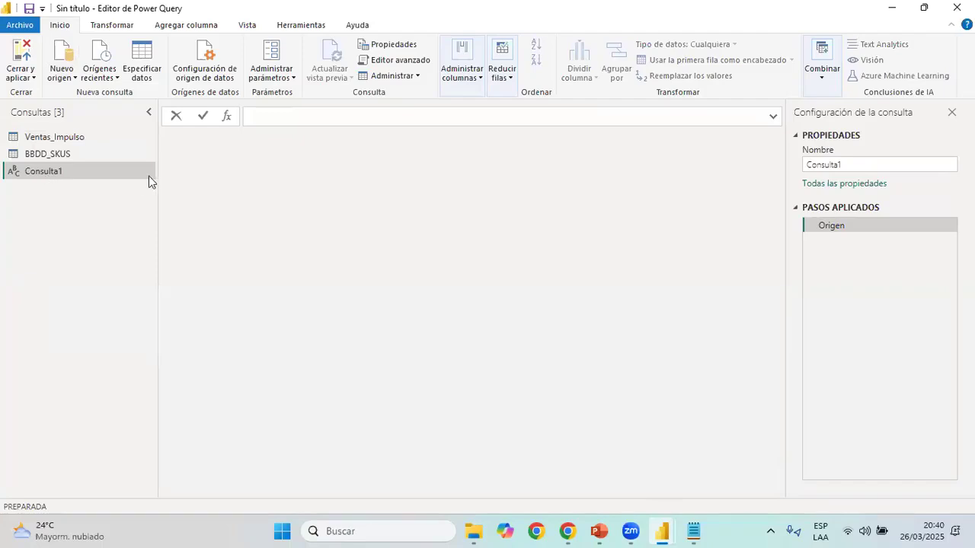
Replace the blank query's entire code with the copied calendar code in the advanced editor, apply it and look over the resulting columns
click(414, 62)
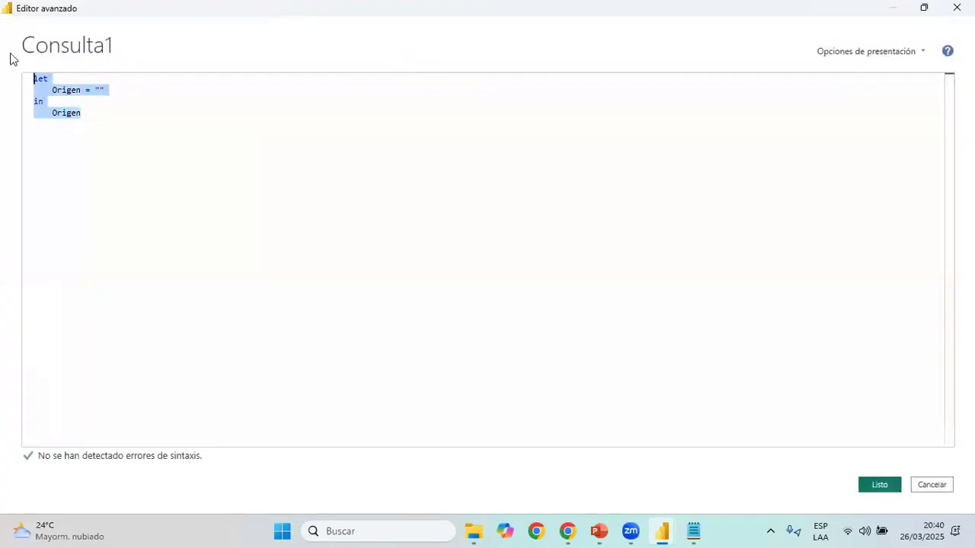
key(Delete)
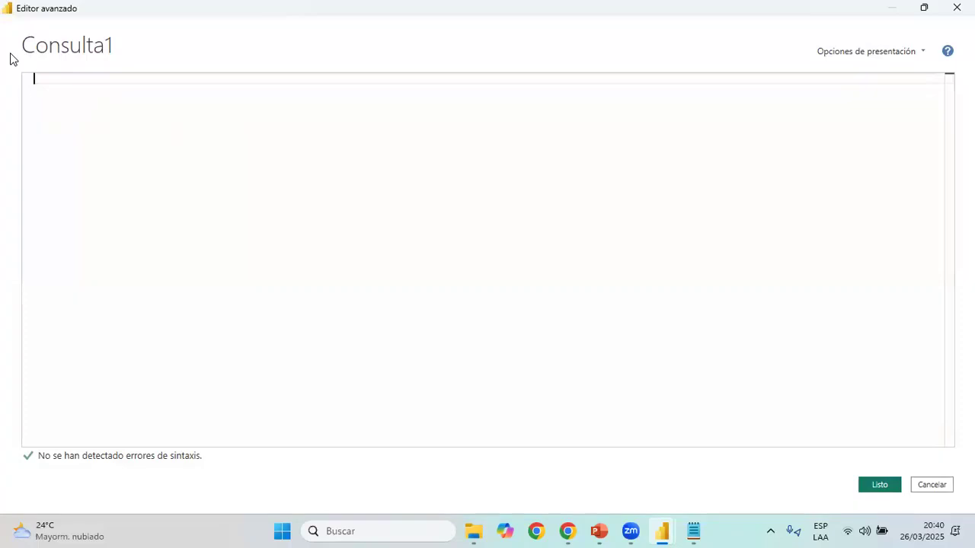
key(ctrl+v)
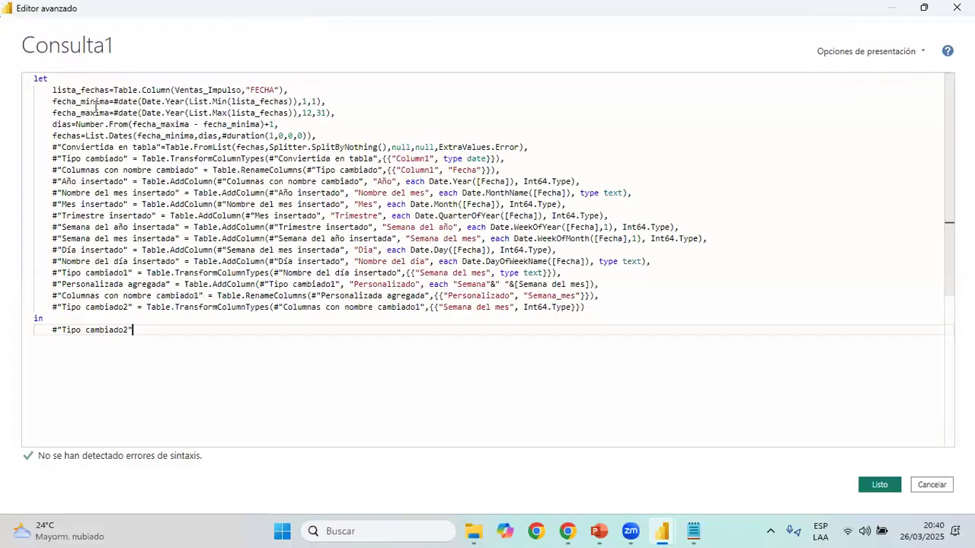
click(876, 486)
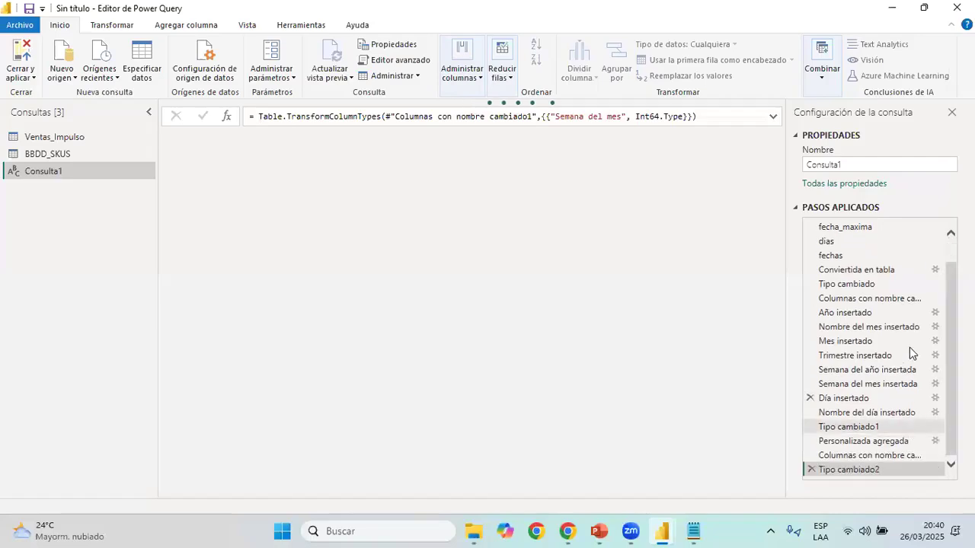
mouse_move(705, 529)
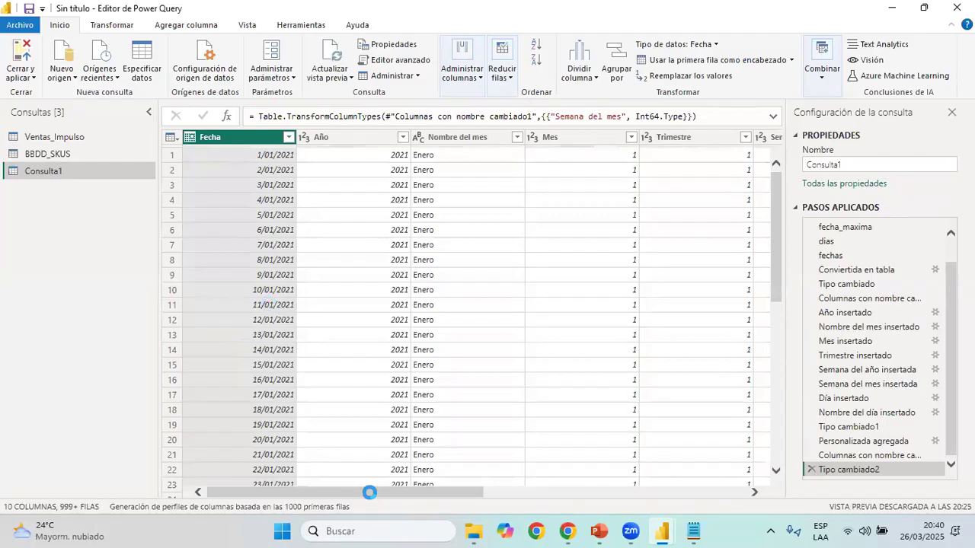
drag(394, 489, 221, 496)
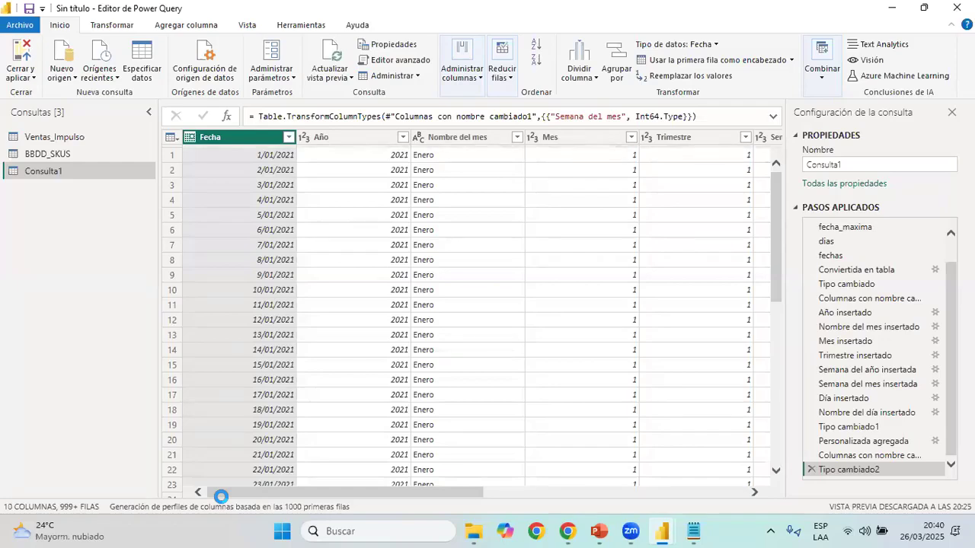
Rename the Consulta1 query as Calendario
click(55, 173)
text(Calendaro)
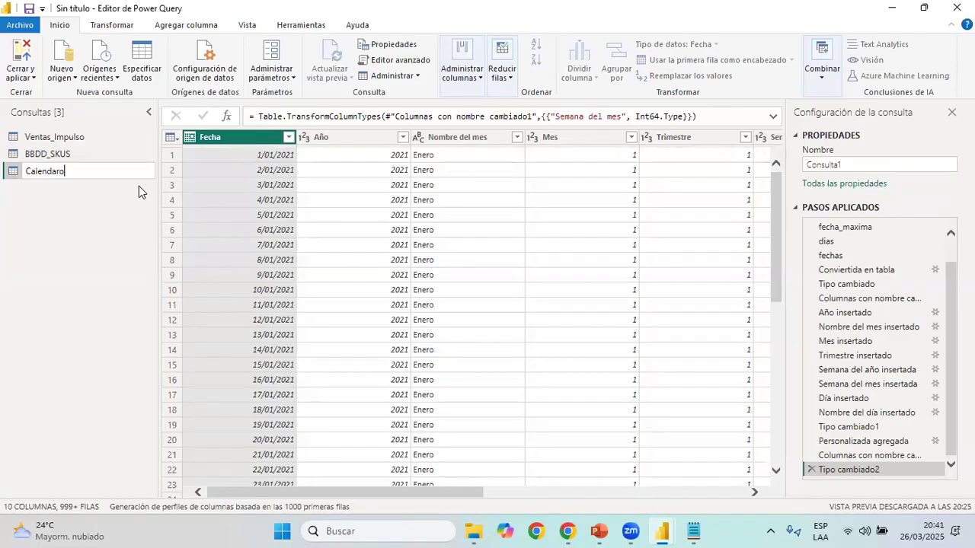
key(BackSpace)
text(io)
key(Return)
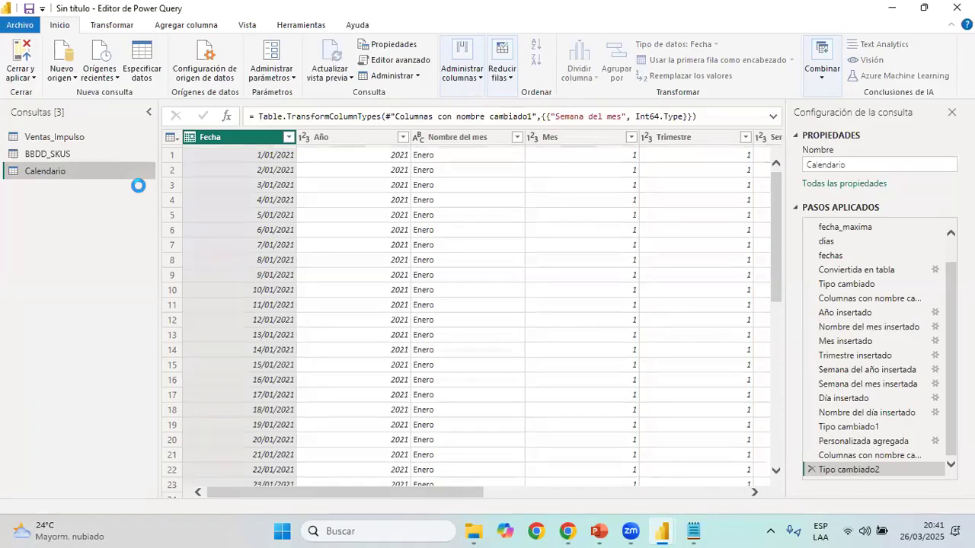
Switch to the Calendario_Query text file in Notepad, review its lista_fechas line and close the file
click(695, 532)
click(18, 66)
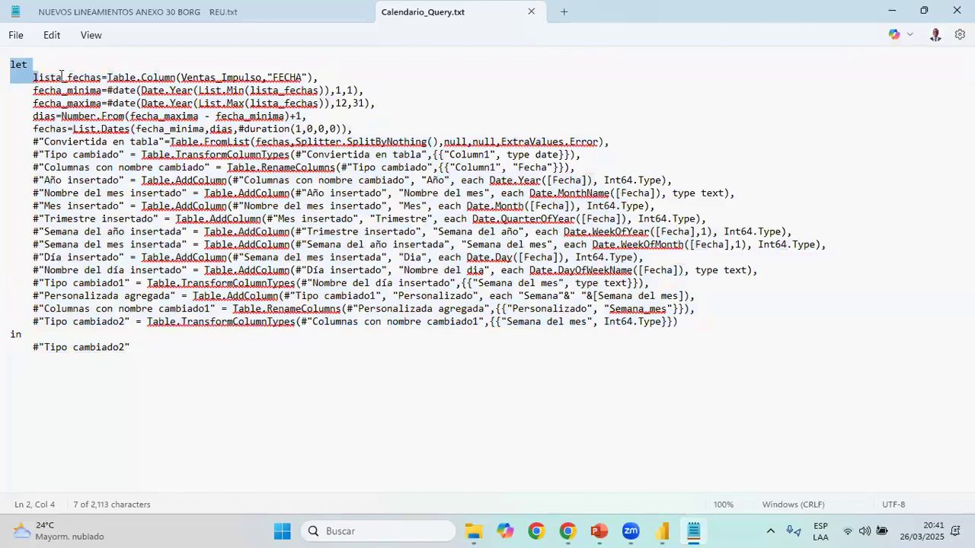
key(ctrl+a)
click(32, 77)
key(shift+End)
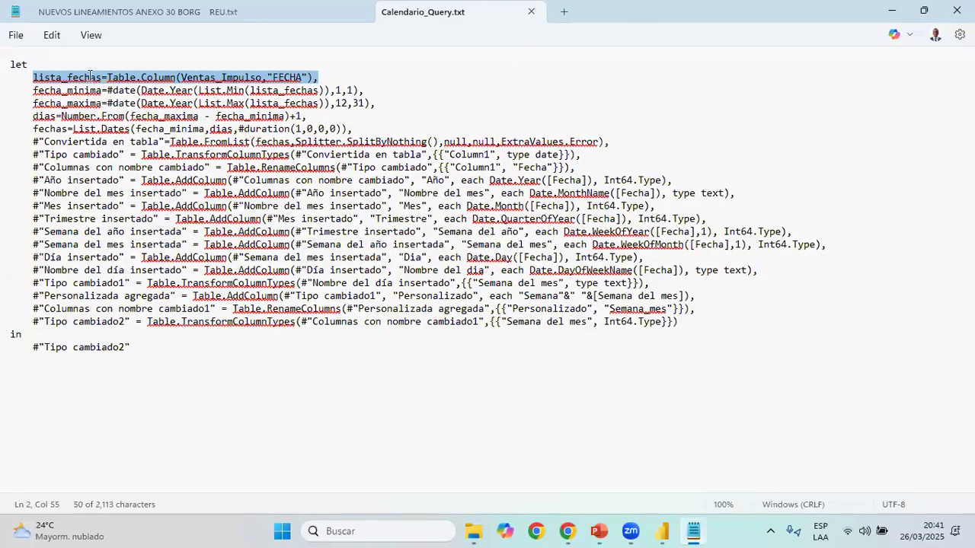
click(325, 128)
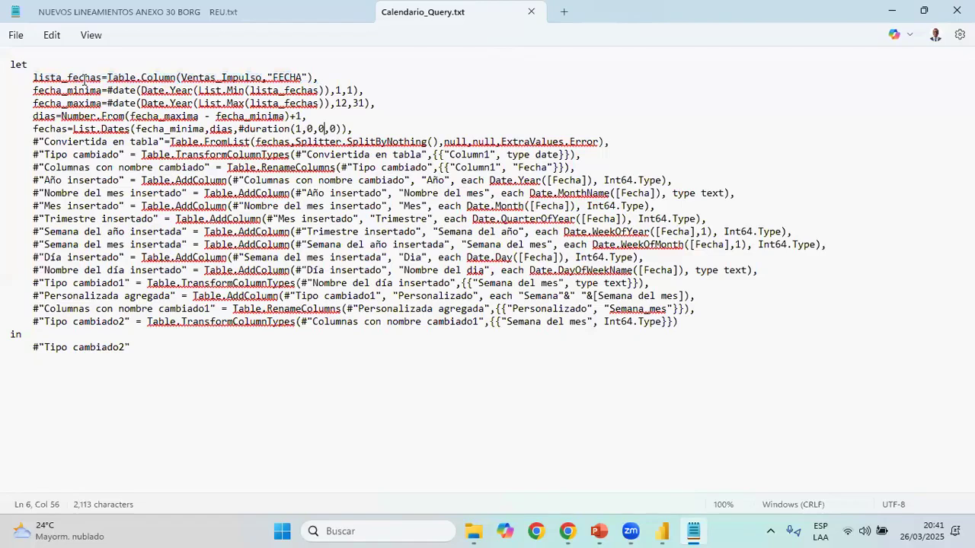
click(84, 77)
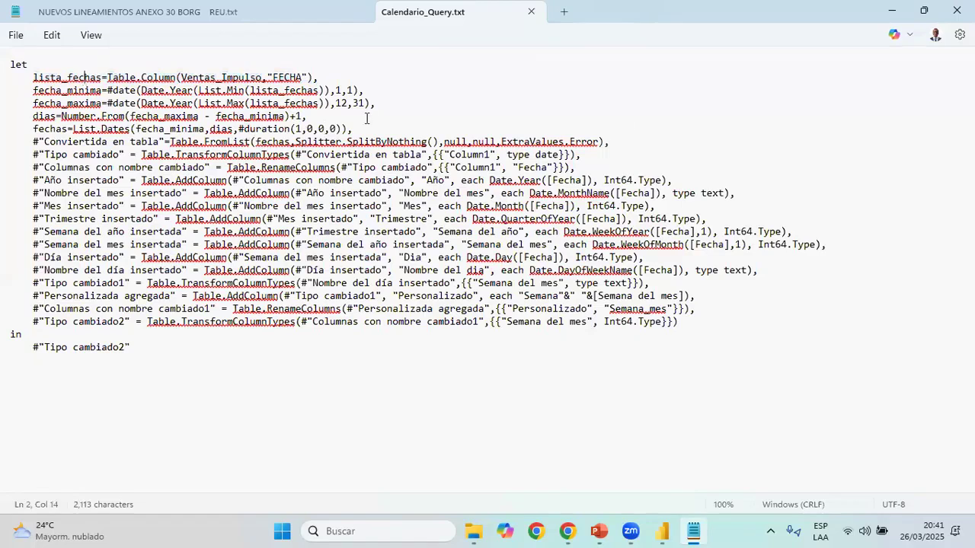
right_click(78, 74)
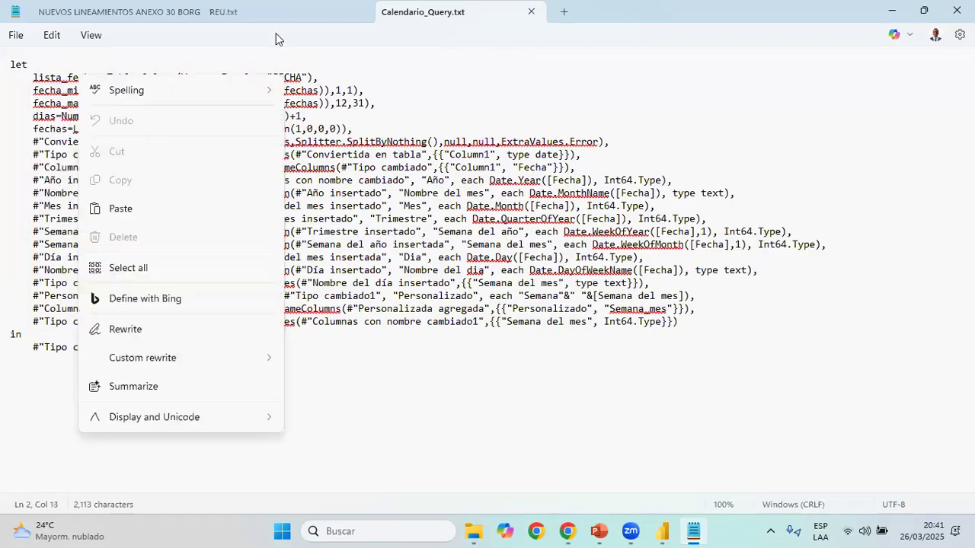
click(846, 91)
click(957, 10)
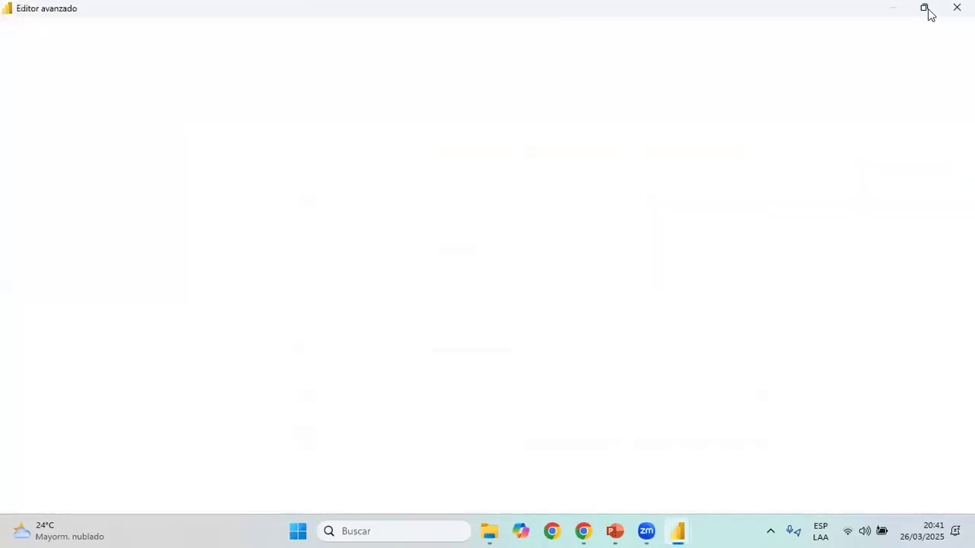
Examine how lista_fechas references the Ventas_Impulso table and FECHA column in Calendario's advanced editor, using a smaller window, then close the editor
click(924, 8)
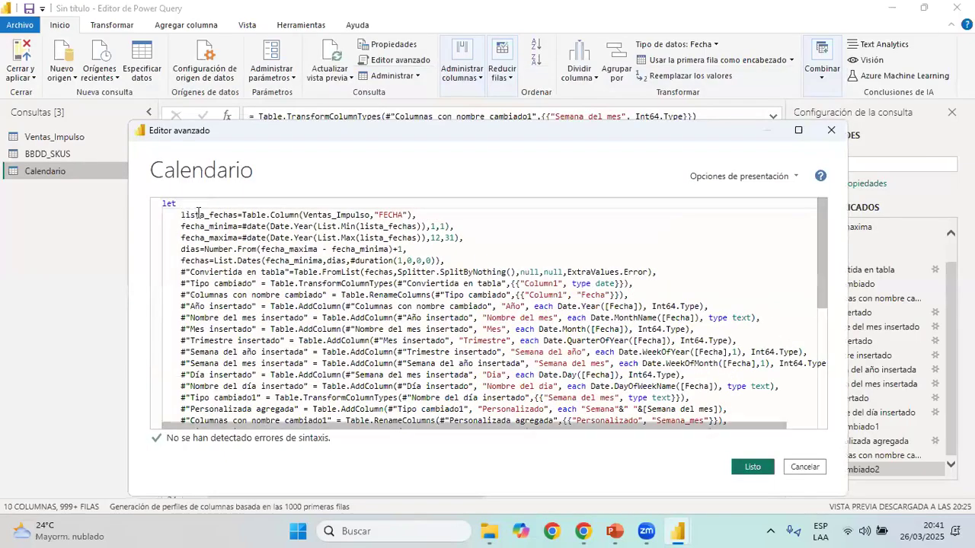
double_click(235, 214)
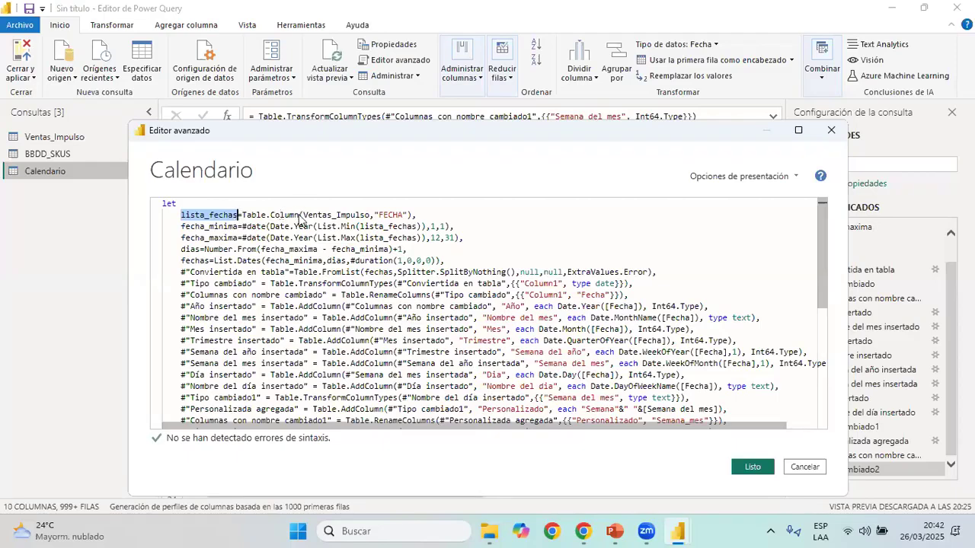
drag(299, 215, 247, 217)
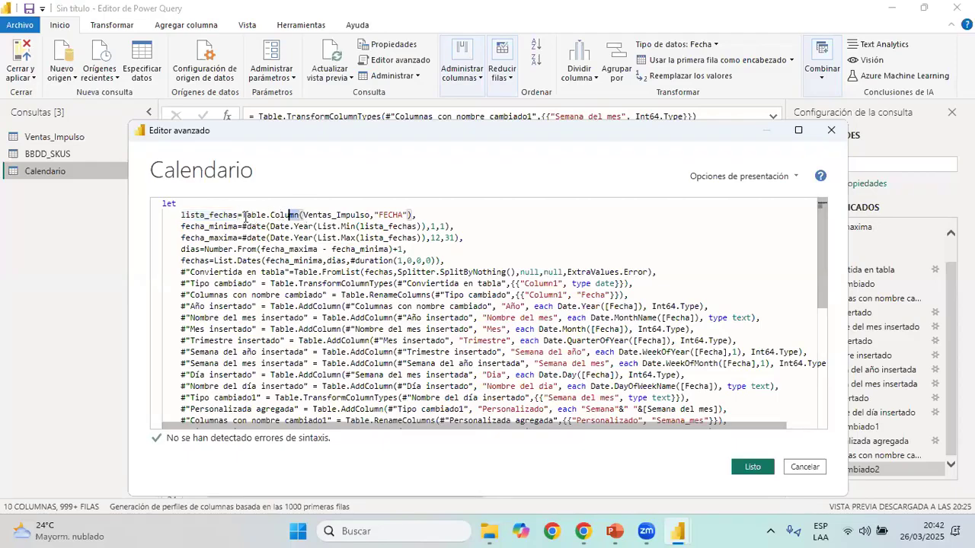
click(306, 215)
drag(304, 215, 371, 215)
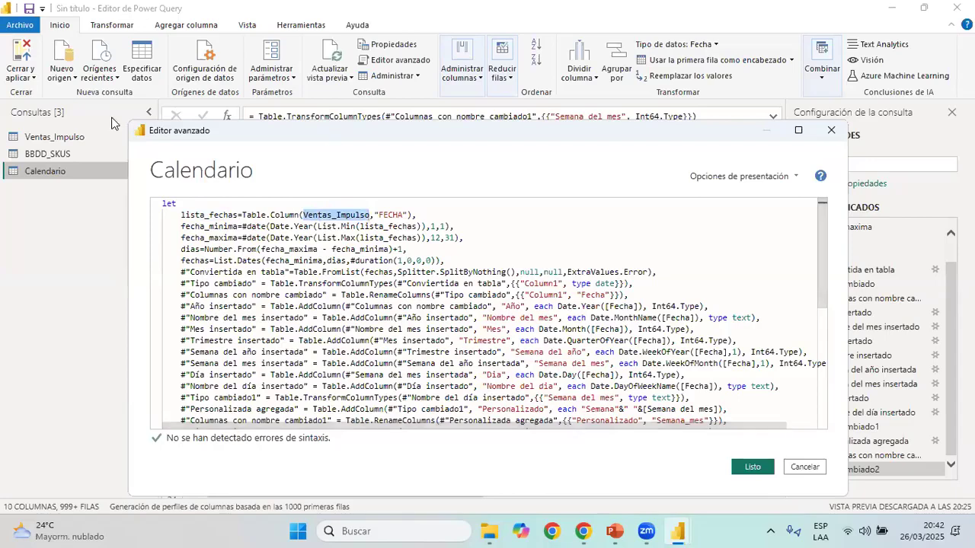
drag(223, 130, 96, 158)
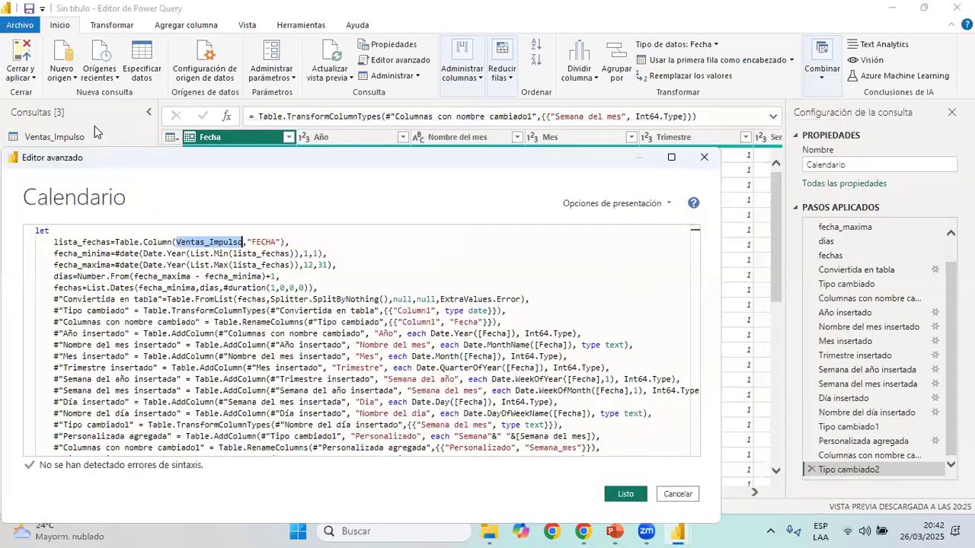
click(181, 243)
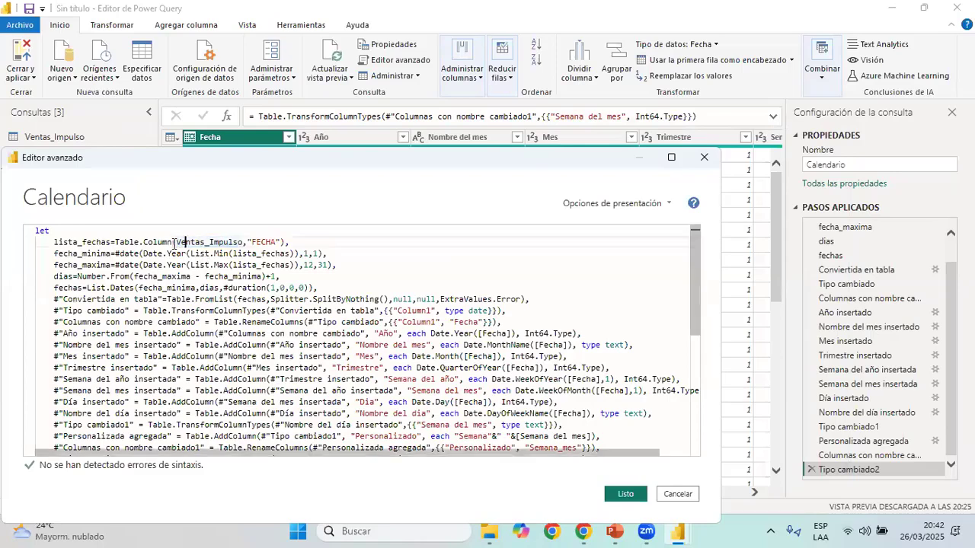
drag(178, 240, 244, 241)
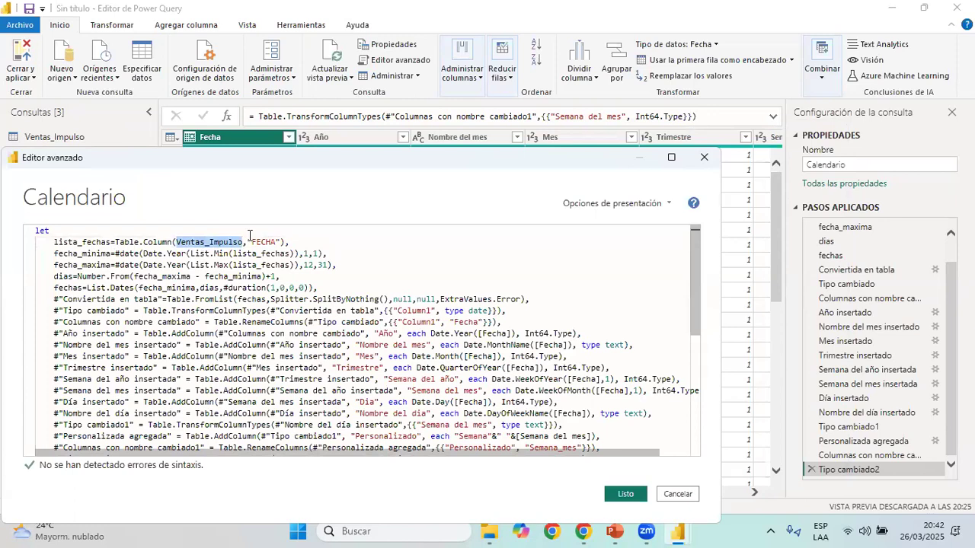
mouse_move(251, 241)
mouse_down()
mouse_move(281, 241)
mouse_move(267, 241)
mouse_up()
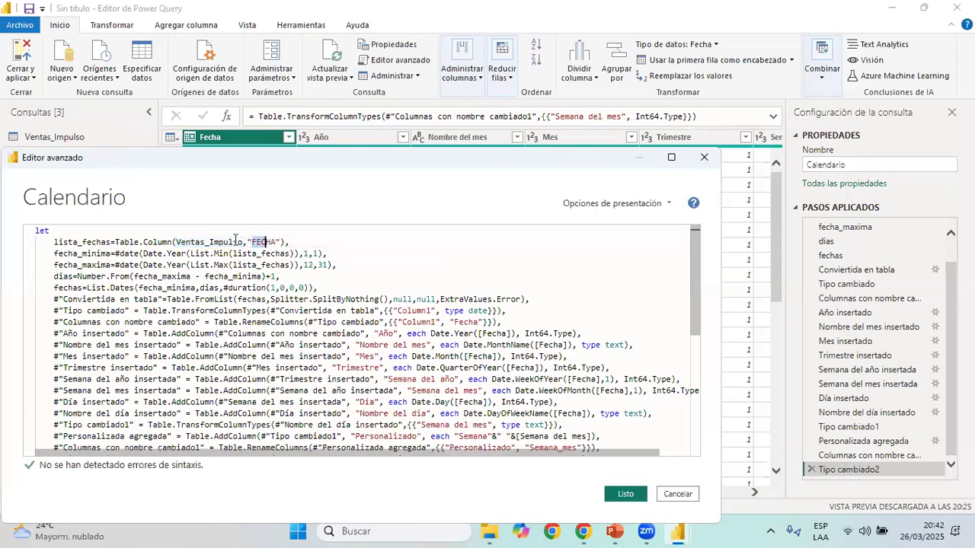
click(111, 241)
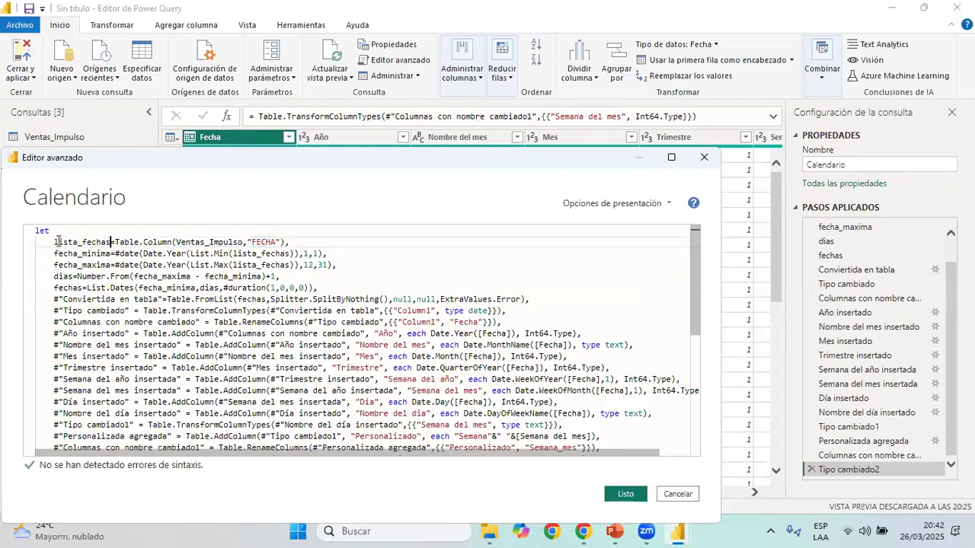
shift+click(52, 241)
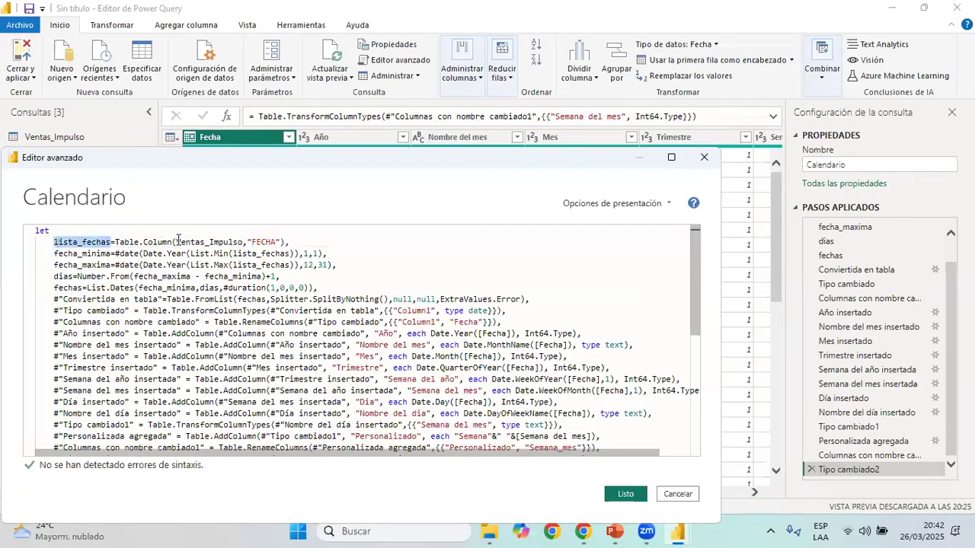
drag(178, 242, 277, 241)
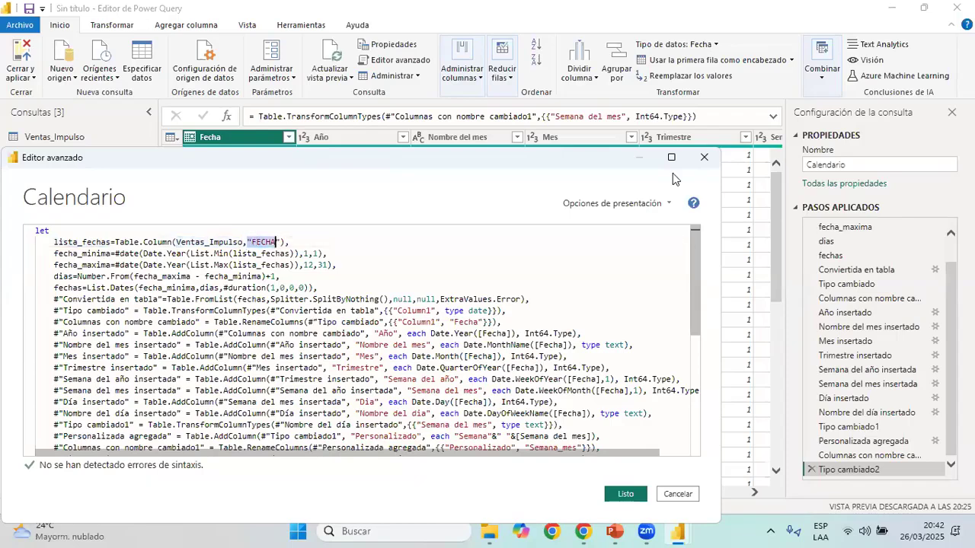
click(702, 160)
Check the FECHA column in the Ventas_Impulso query, then return to the Calendario query
click(91, 137)
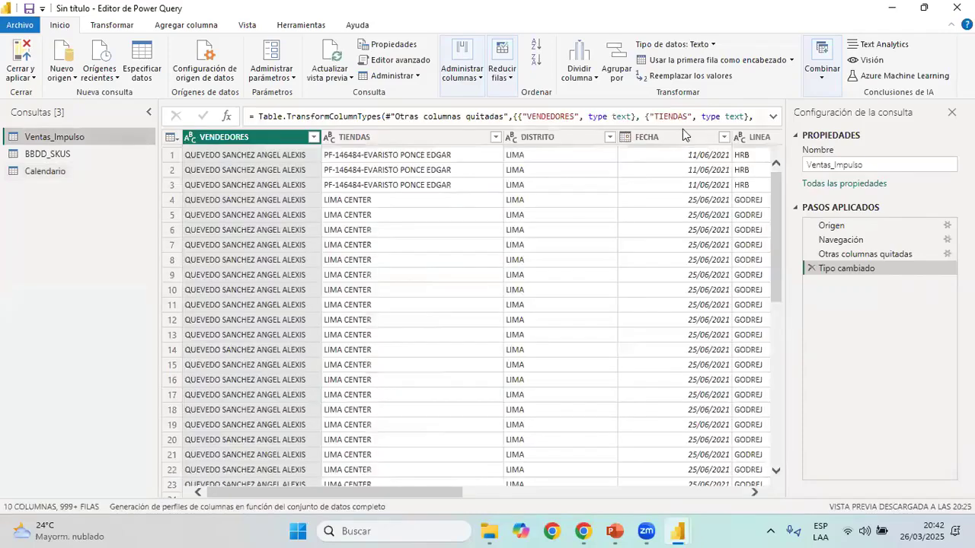
click(689, 138)
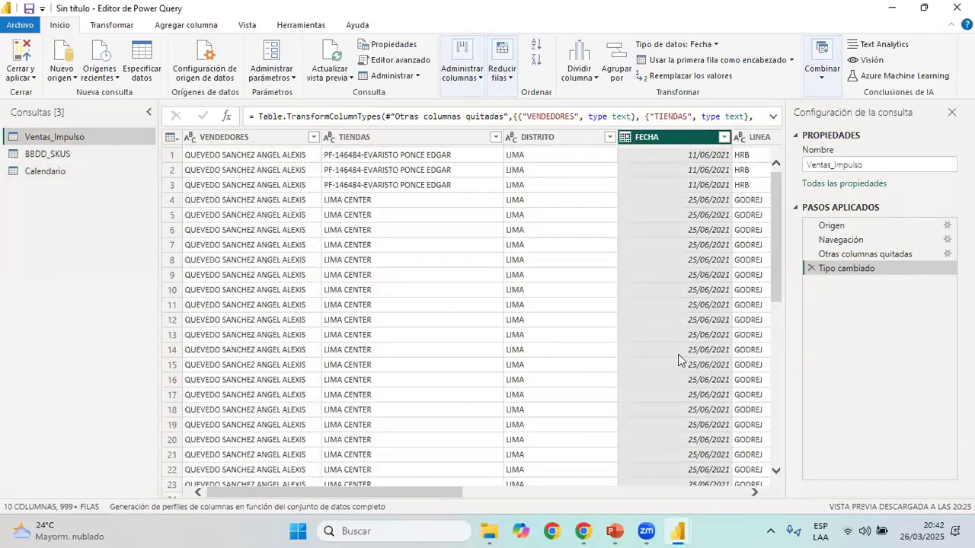
click(84, 173)
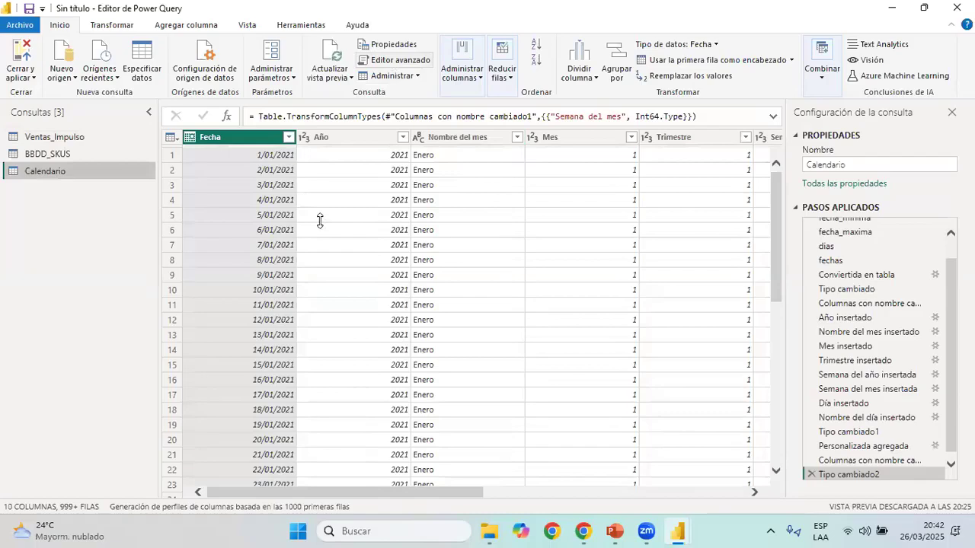
Reopen Calendario's code in the advanced editor and review the Table.Column arguments that define lista_fechas
drag(411, 162, 239, 162)
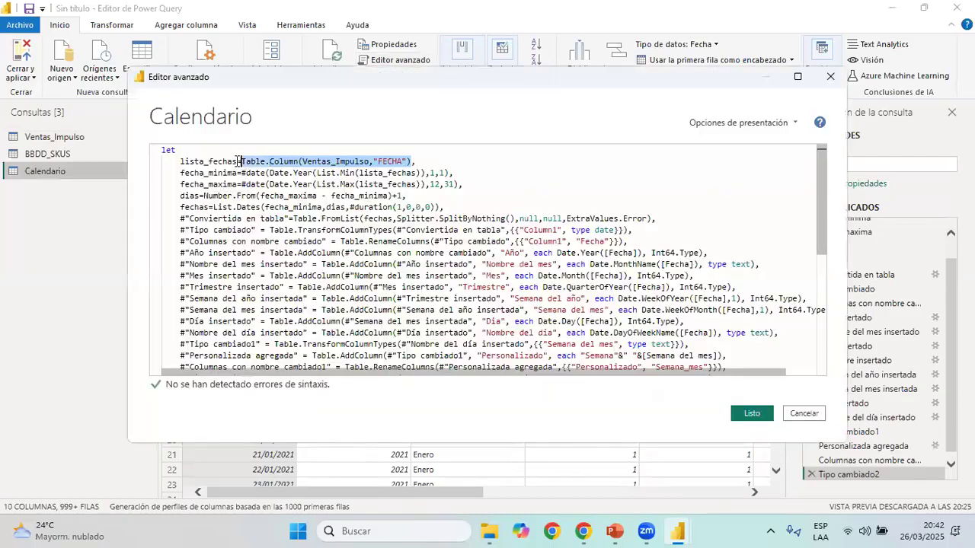
double_click(182, 162)
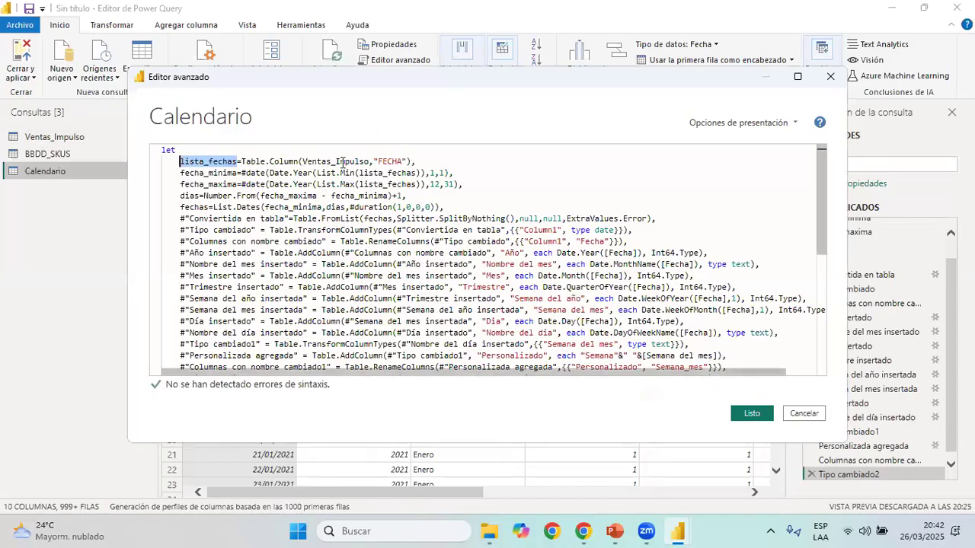
drag(302, 161, 369, 162)
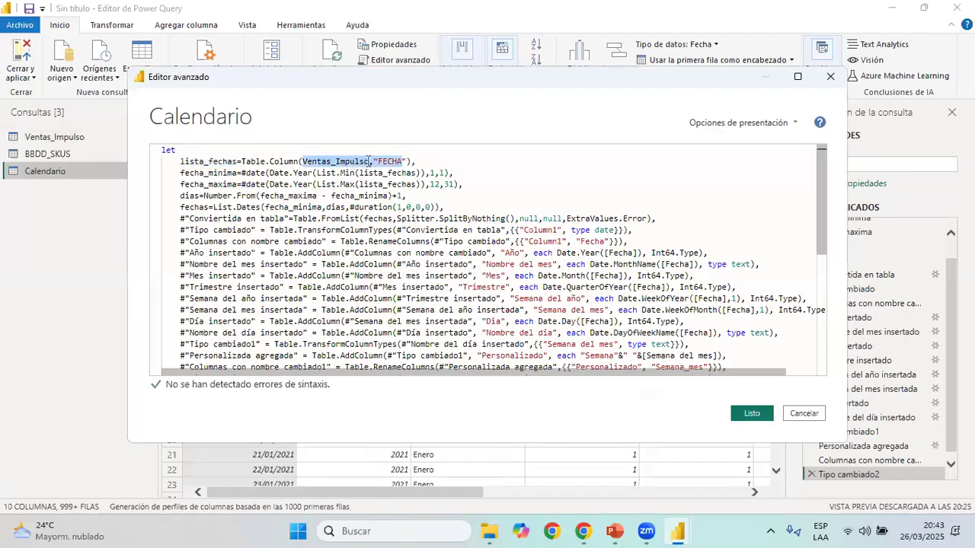
key(Escape)
double_click(345, 162)
drag(408, 161, 374, 162)
scroll(419, 242, down, 2)
scroll(449, 242, up, 2)
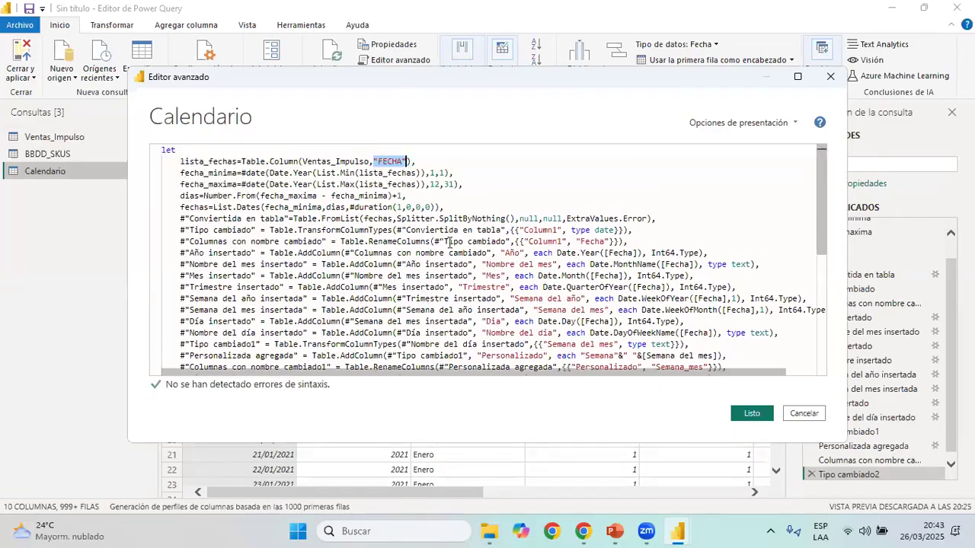
click(434, 162)
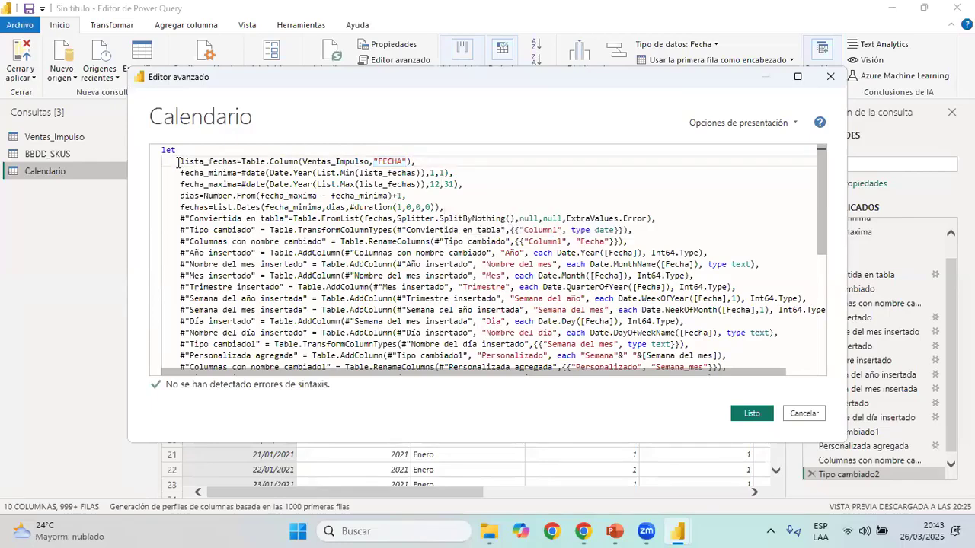
Examine the fecha_minima line in Calendario's code, including its #date function and the month and day arguments 1,1
double_click(232, 162)
drag(181, 173, 467, 171)
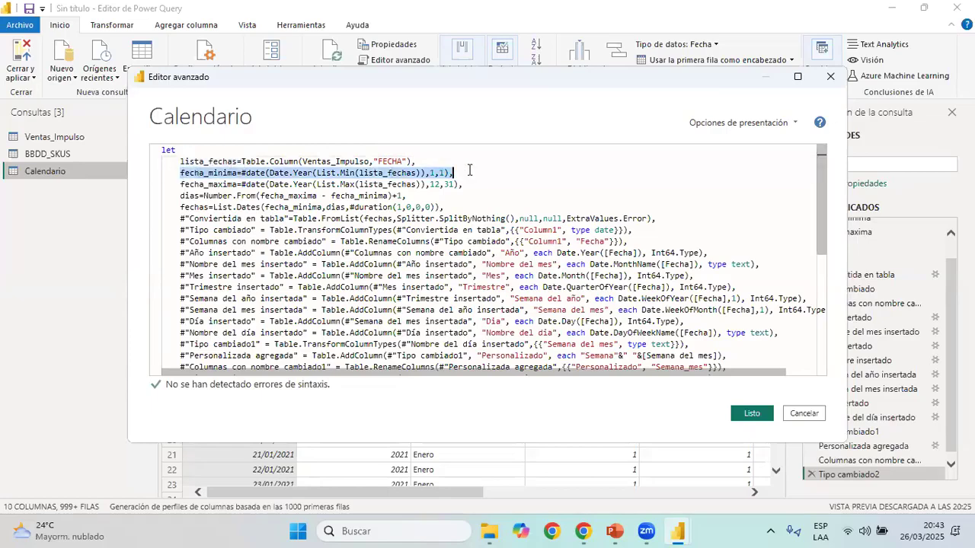
click(237, 173)
double_click(190, 173)
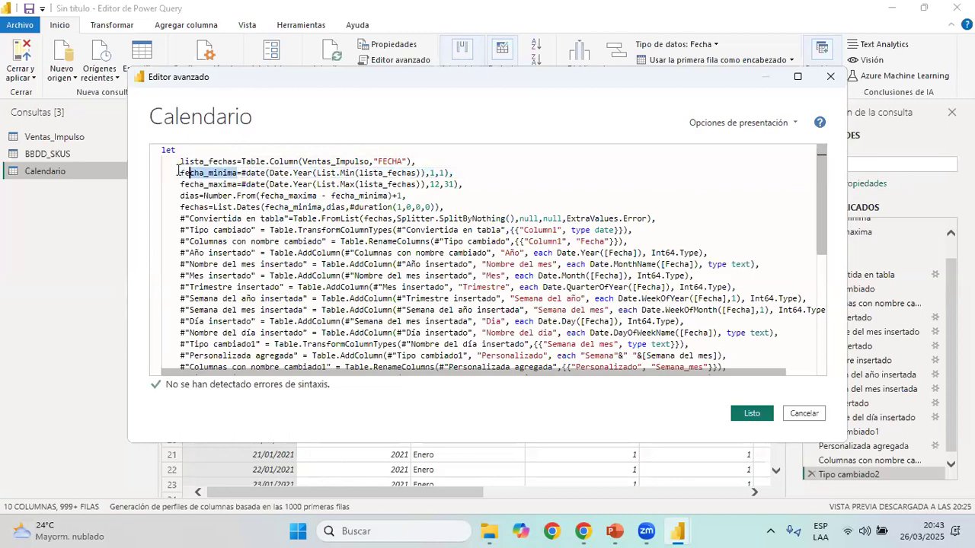
click(323, 173)
drag(242, 173, 459, 175)
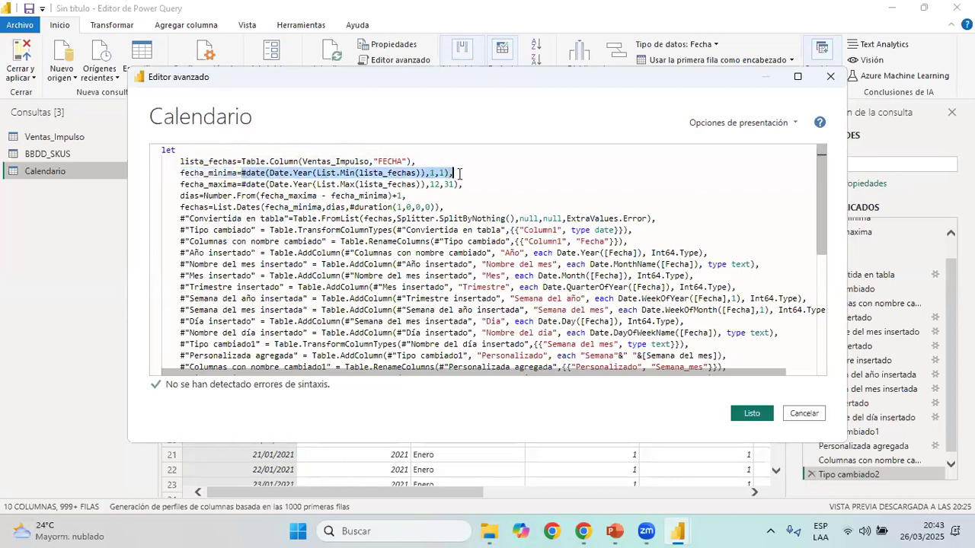
click(265, 173)
drag(265, 173, 241, 173)
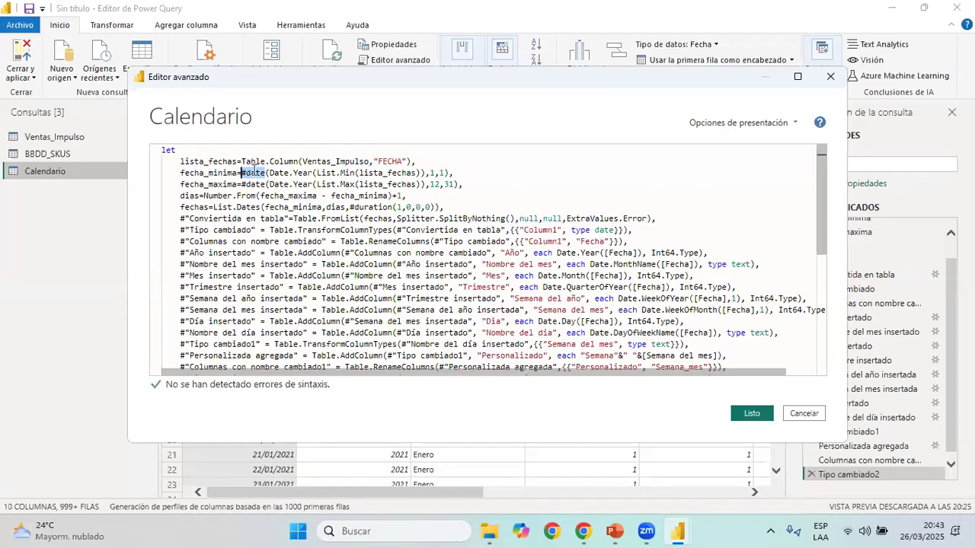
drag(268, 173, 436, 173)
double_click(442, 173)
click(444, 173)
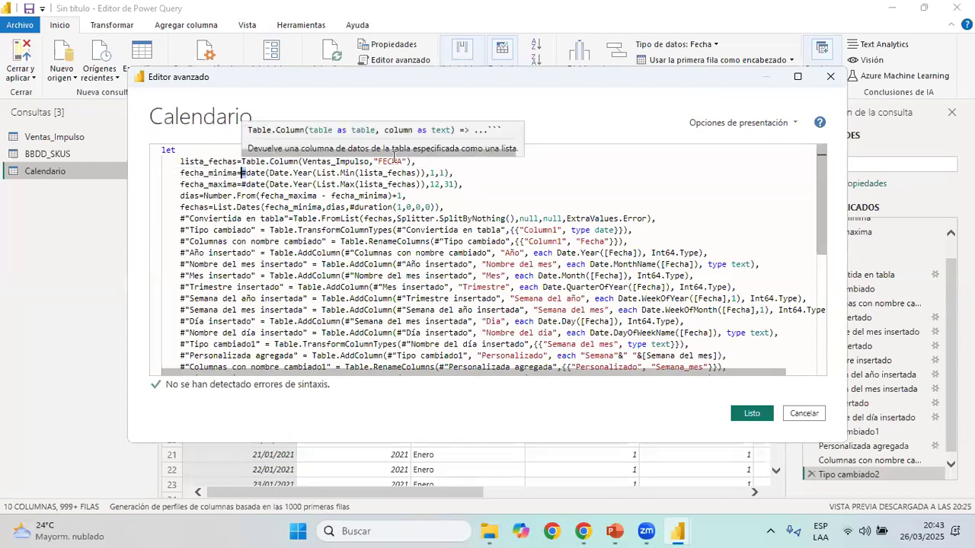
double_click(442, 173)
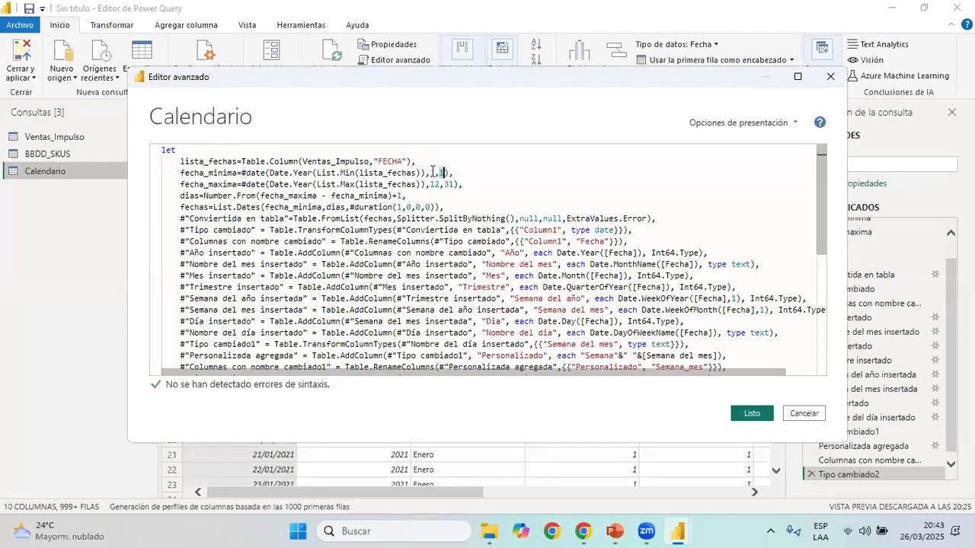
click(428, 172)
Examine how fecha_minima derives its year by nesting List.Min of lista_fechas inside Date.Year
click(276, 173)
drag(316, 175, 424, 174)
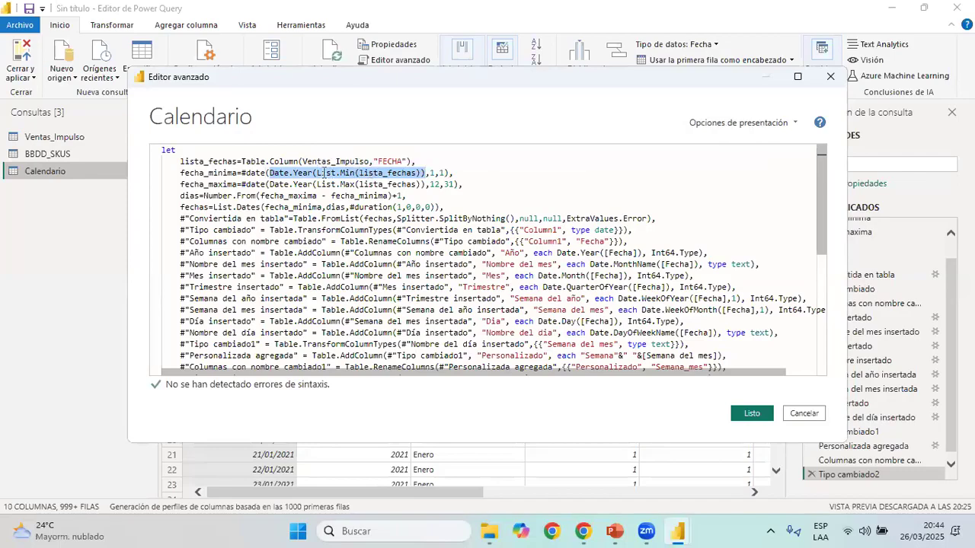
drag(319, 173, 417, 174)
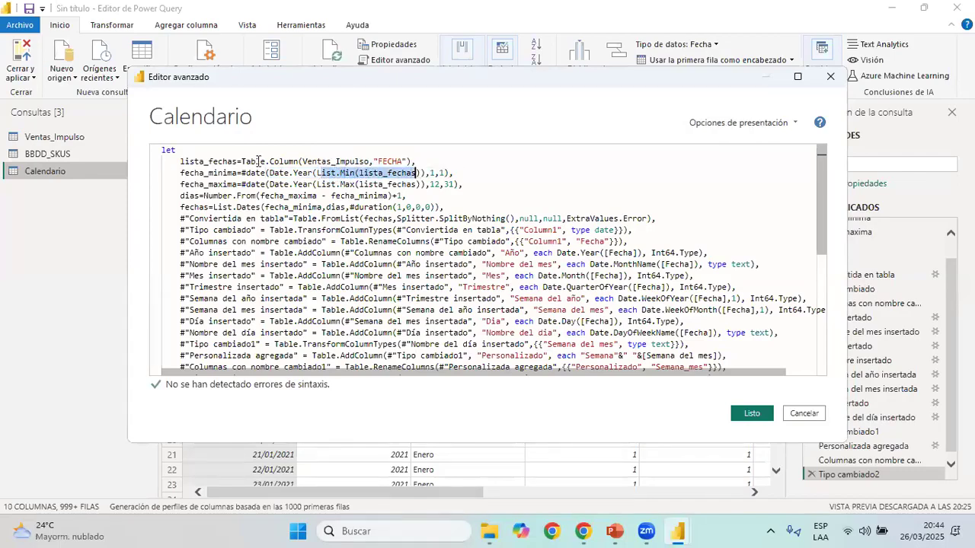
drag(180, 161, 238, 162)
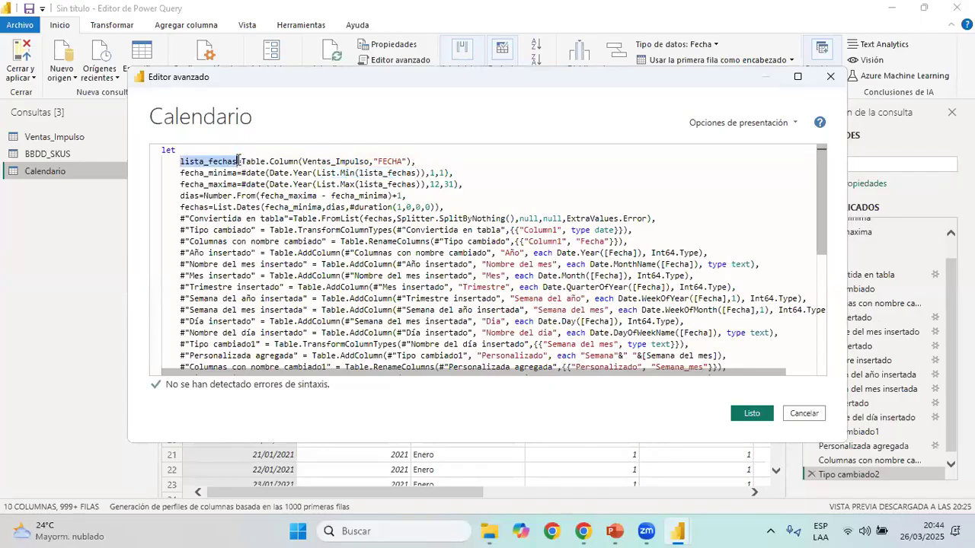
click(317, 174)
drag(317, 174, 419, 169)
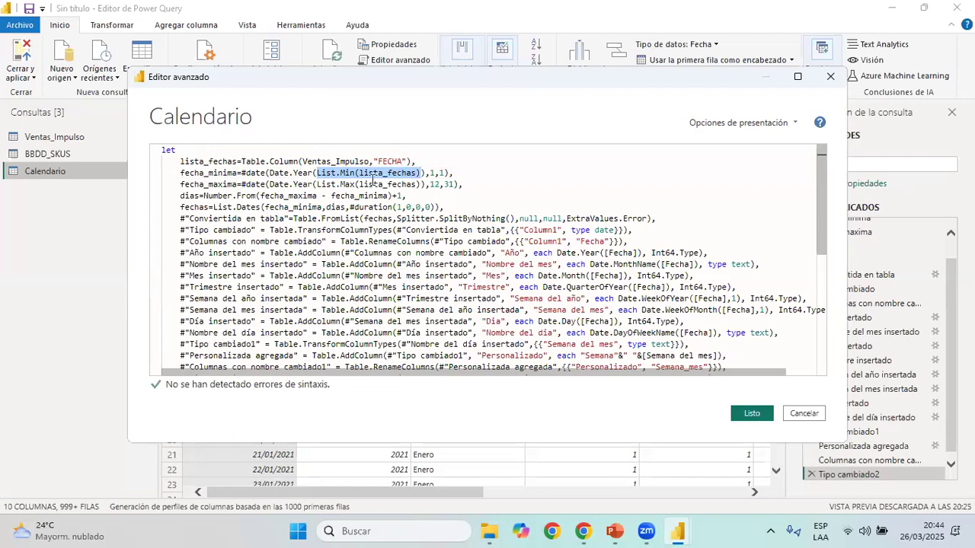
mouse_move(318, 172)
drag(270, 170, 426, 173)
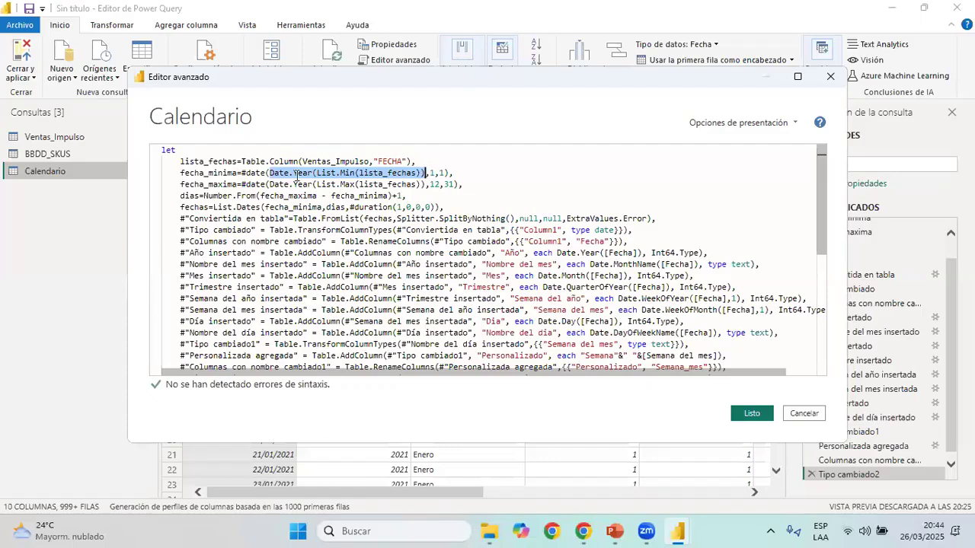
drag(454, 173, 183, 173)
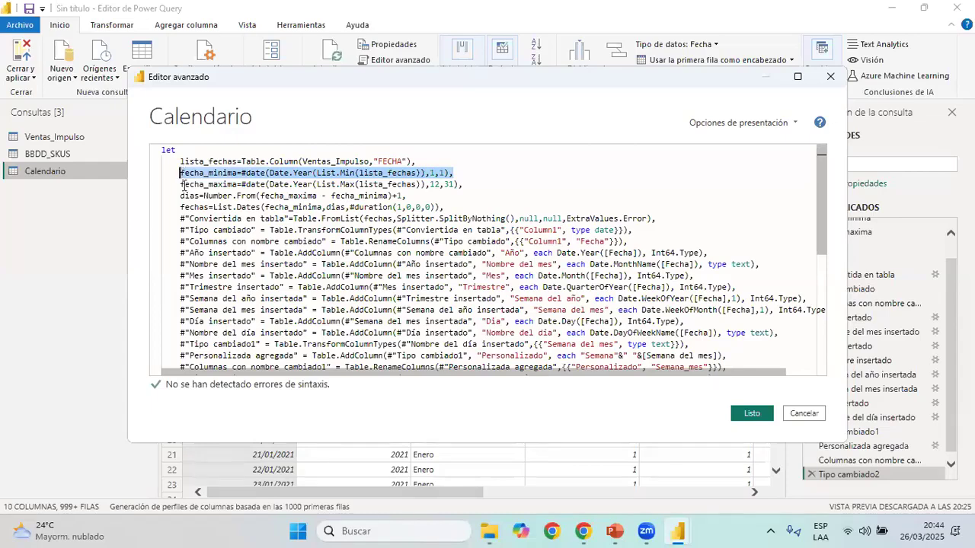
Examine the fecha_maxima line with its List.Max year expression and 12,31 arguments, and compare it with fecha_minima
key(Down)
shift+click(242, 185)
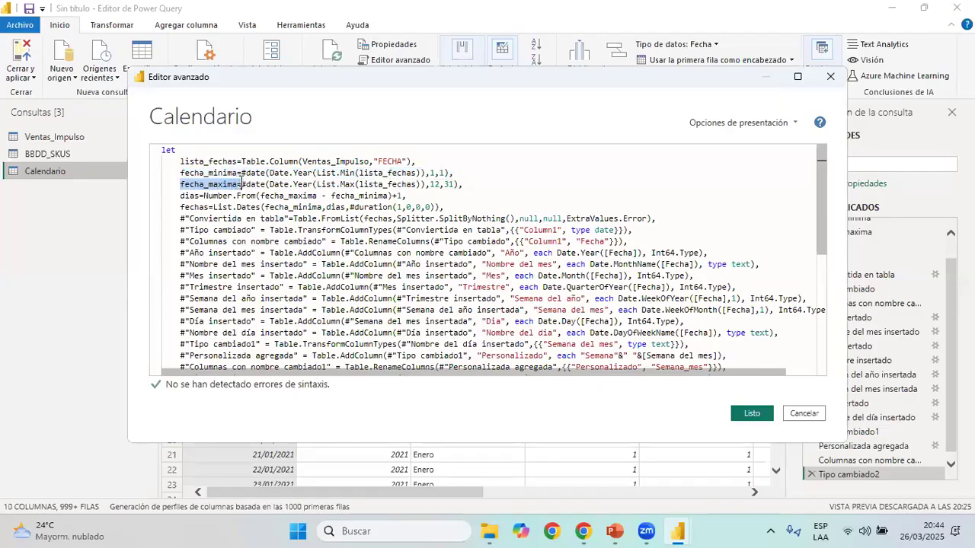
double_click(257, 185)
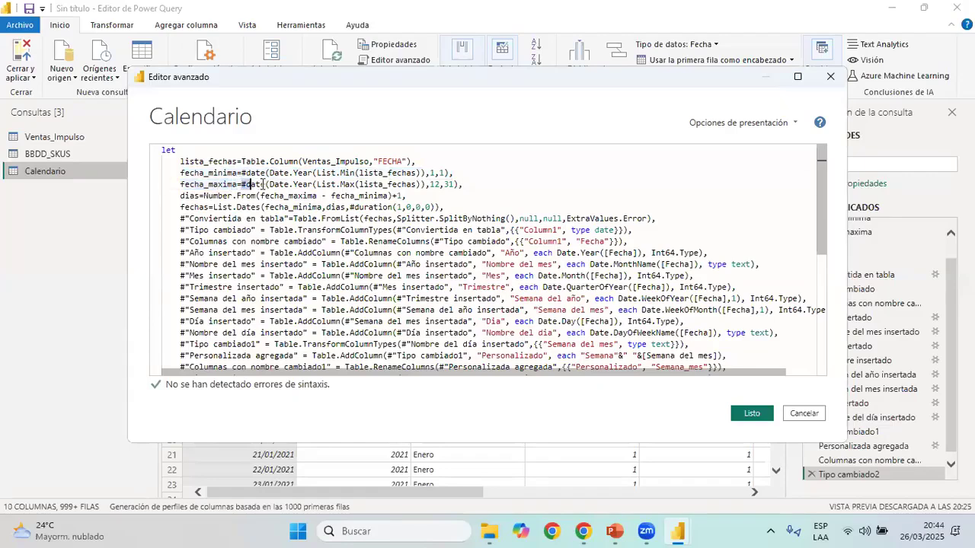
drag(269, 184, 425, 184)
double_click(436, 184)
double_click(448, 183)
drag(242, 183, 162, 185)
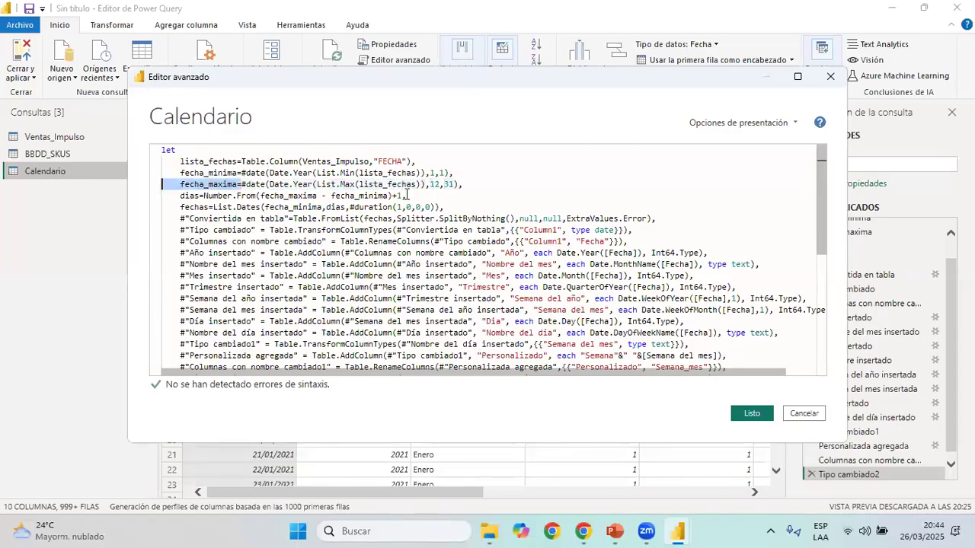
double_click(449, 184)
click(430, 184)
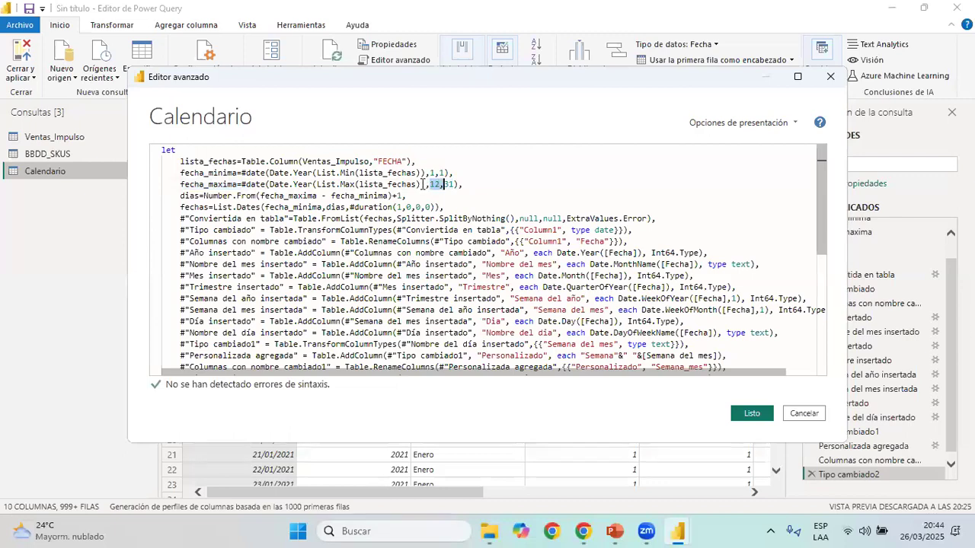
mouse_move(425, 184)
mouse_down()
mouse_move(266, 183)
mouse_move(424, 184)
mouse_up()
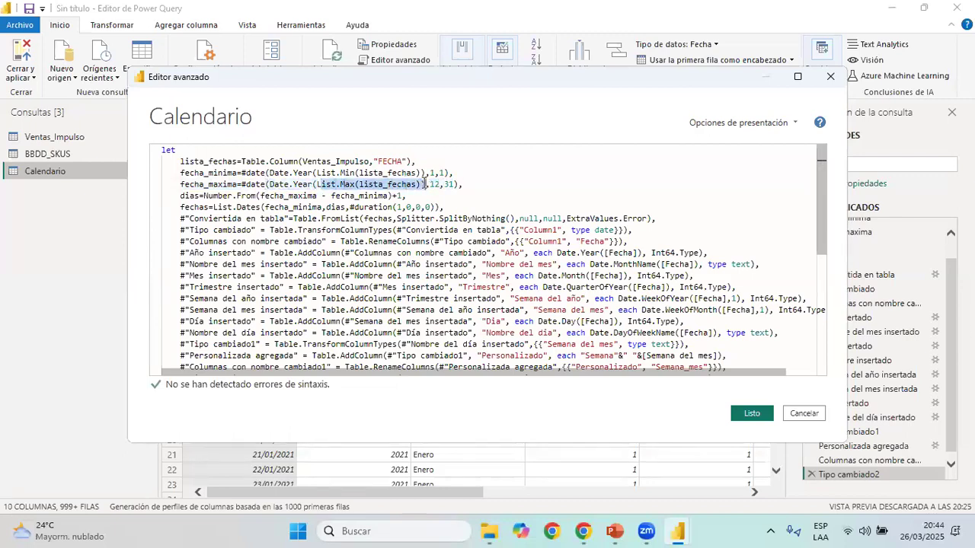
click(477, 182)
drag(463, 185, 162, 162)
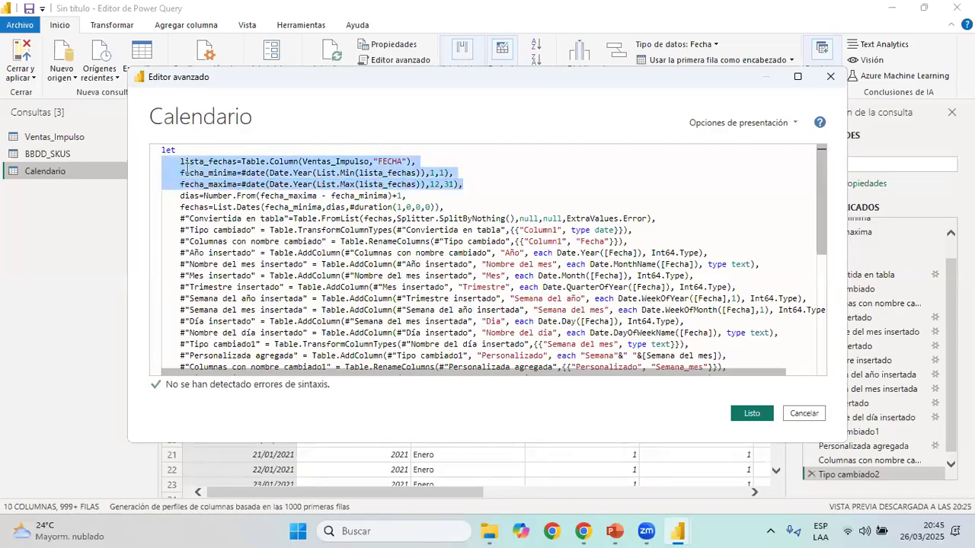
mouse_move(625, 219)
drag(466, 184, 150, 178)
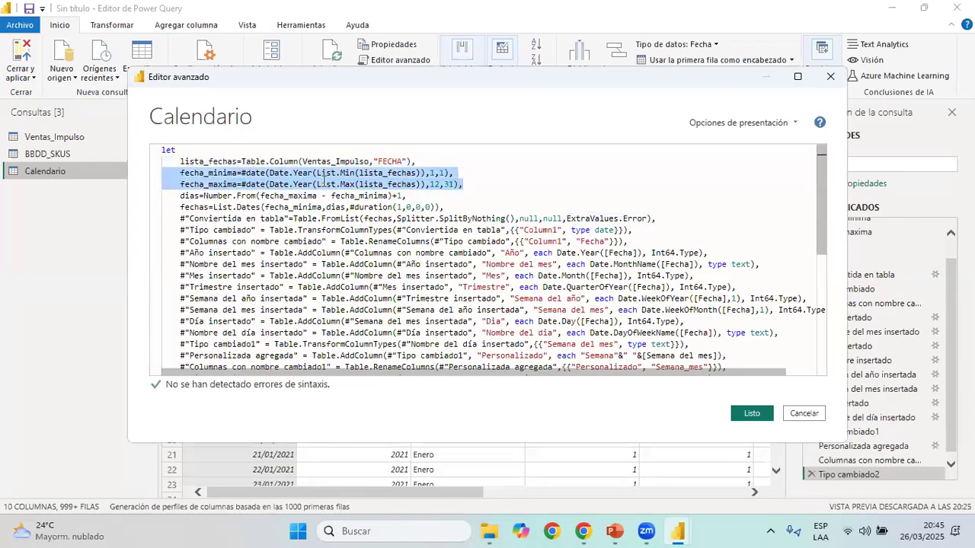
Examine how the dias line subtracts fecha_minima from fecha_maxima and adds 1, referring back to both date lines
click(421, 197)
key(shift+Home)
key(shift+Home)
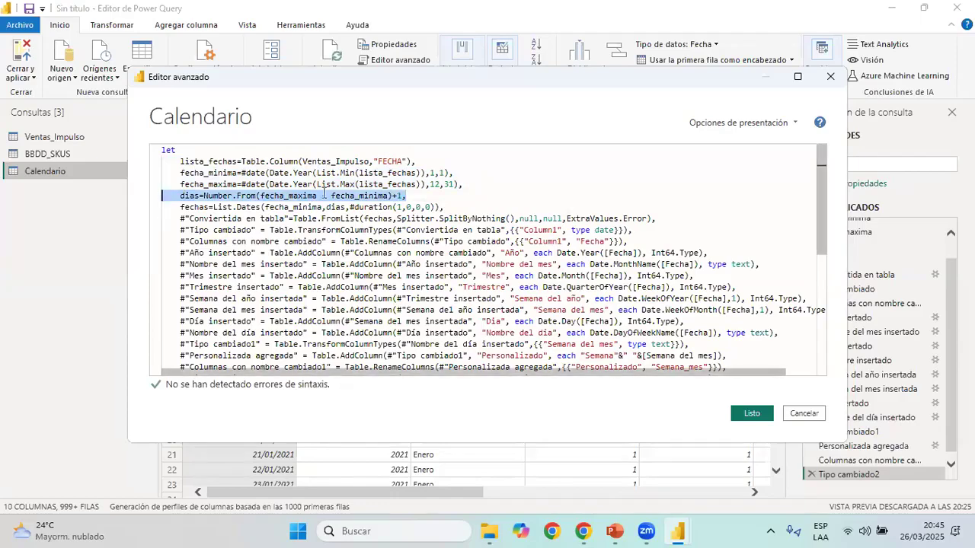
click(433, 196)
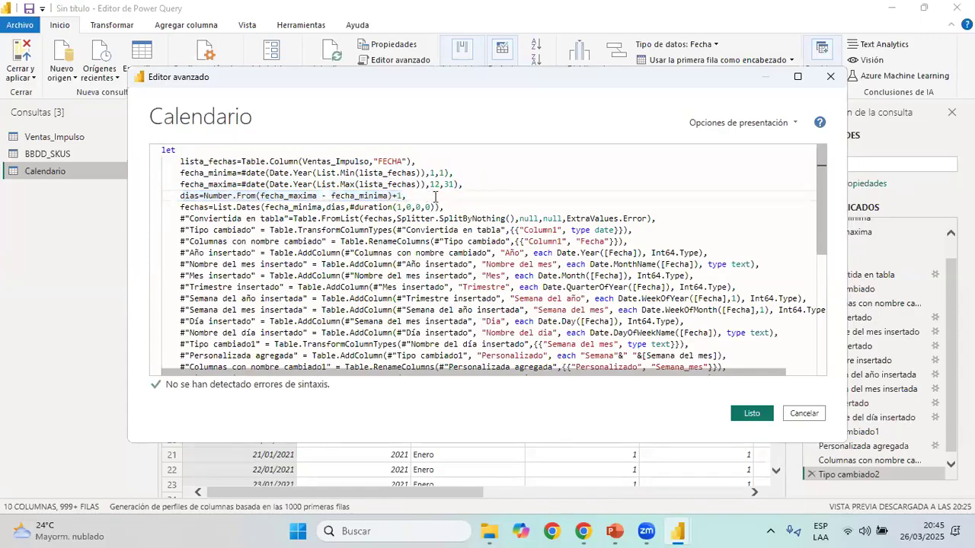
drag(435, 197, 199, 196)
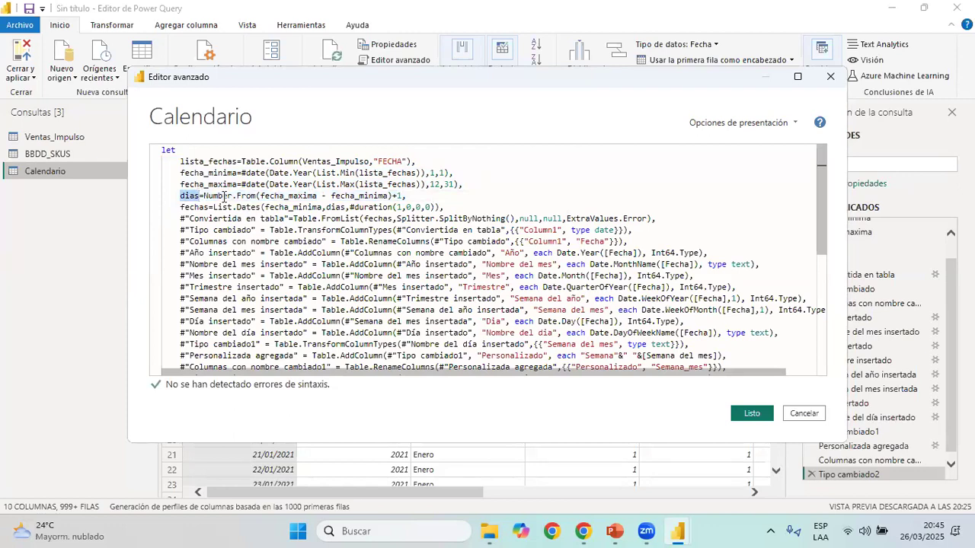
drag(261, 197, 317, 196)
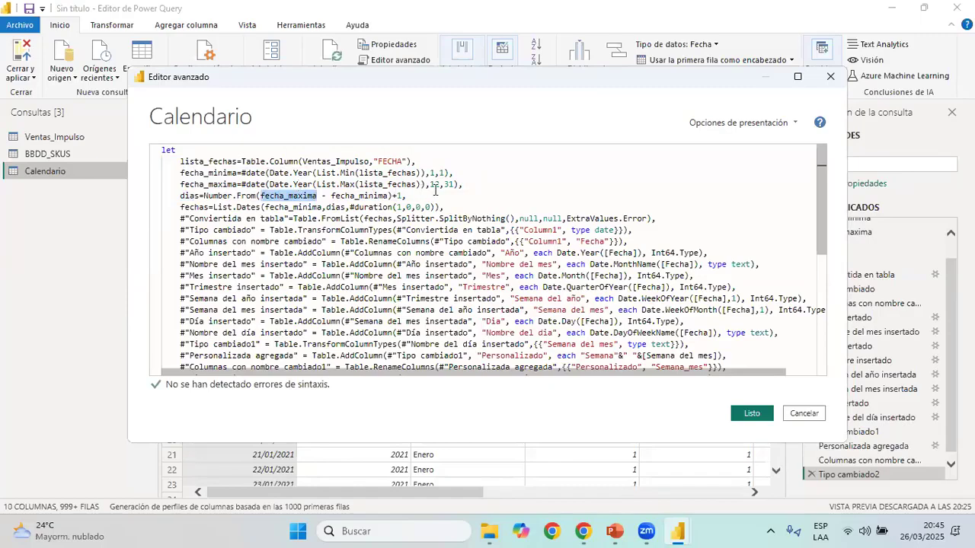
click(463, 185)
key(shift+Home)
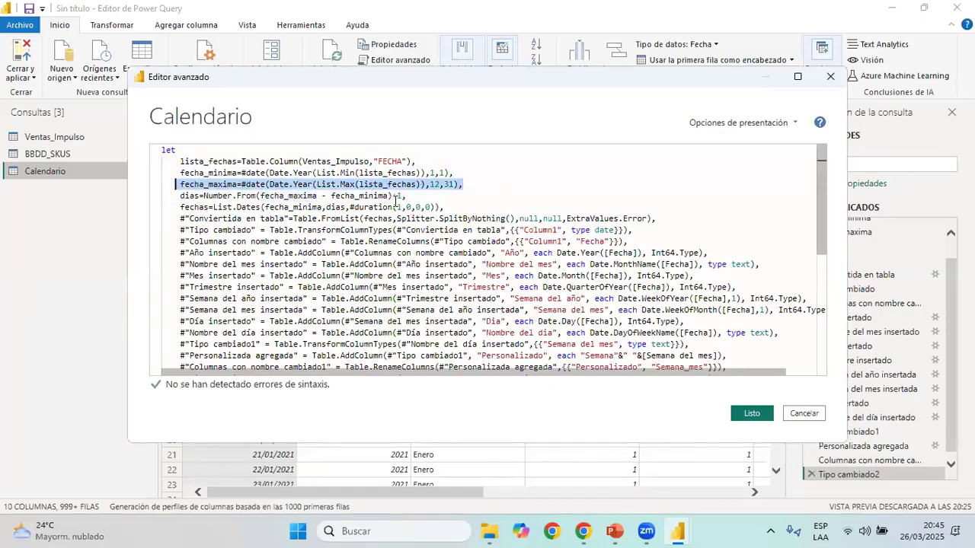
drag(303, 197, 206, 196)
click(408, 196)
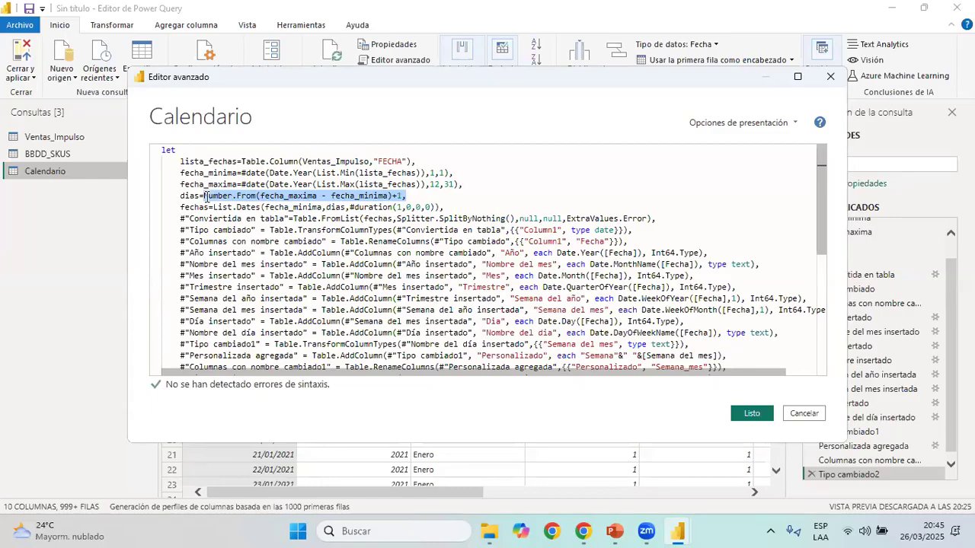
drag(462, 185, 161, 184)
drag(453, 173, 180, 173)
drag(407, 196, 202, 196)
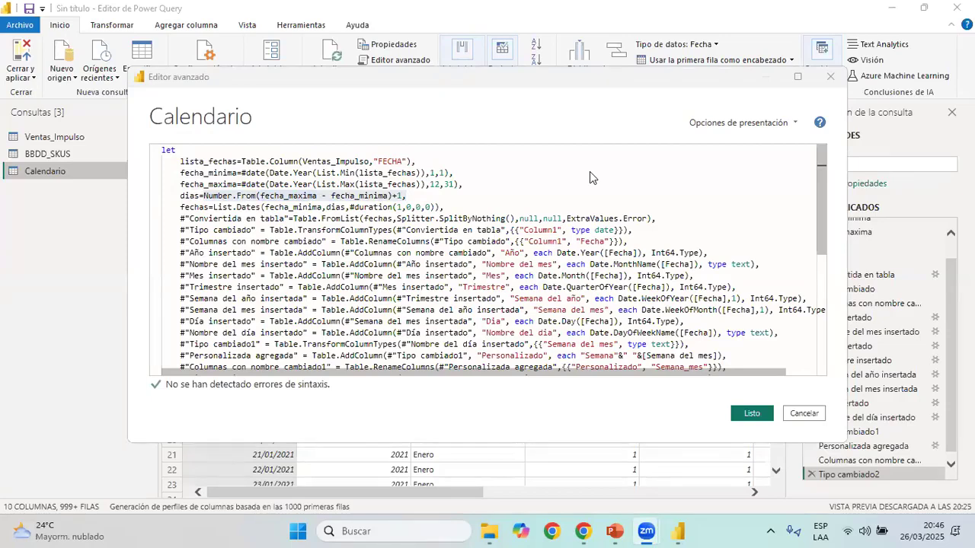
Switch to Excel and create a blank workbook
click(419, 531)
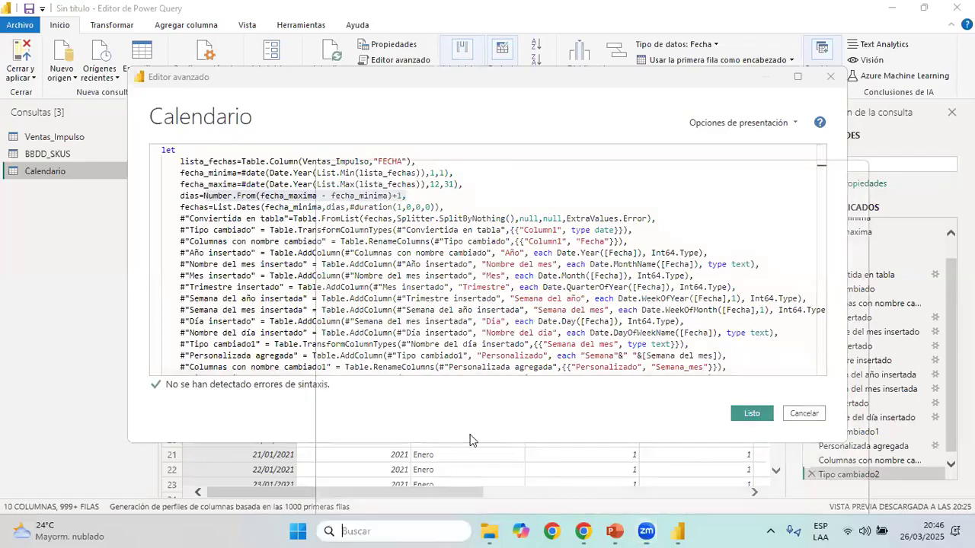
text(excel)
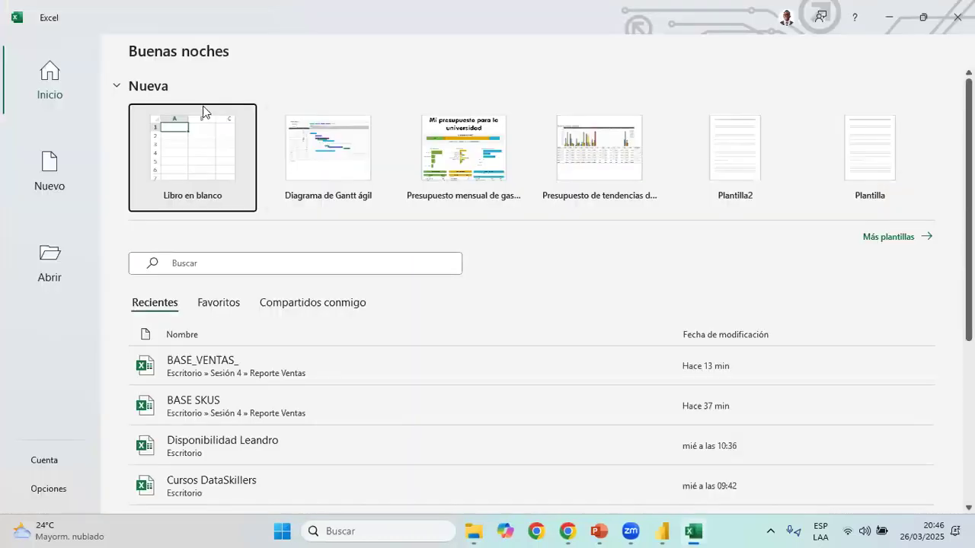
click(237, 201)
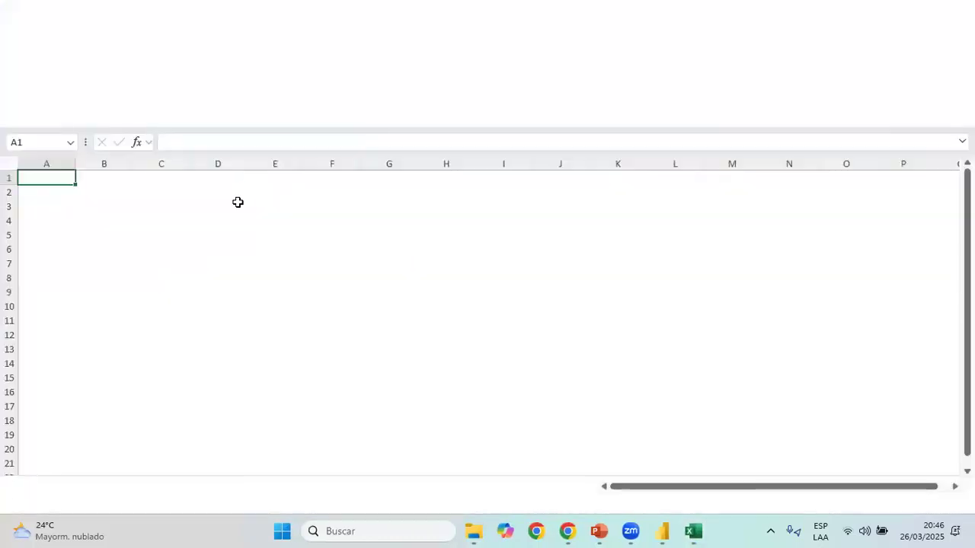
Enter the date 1/01/2024 in cell D3 and fill the daily series down to 8/01/2024 in D10
click(242, 208)
text(01/)
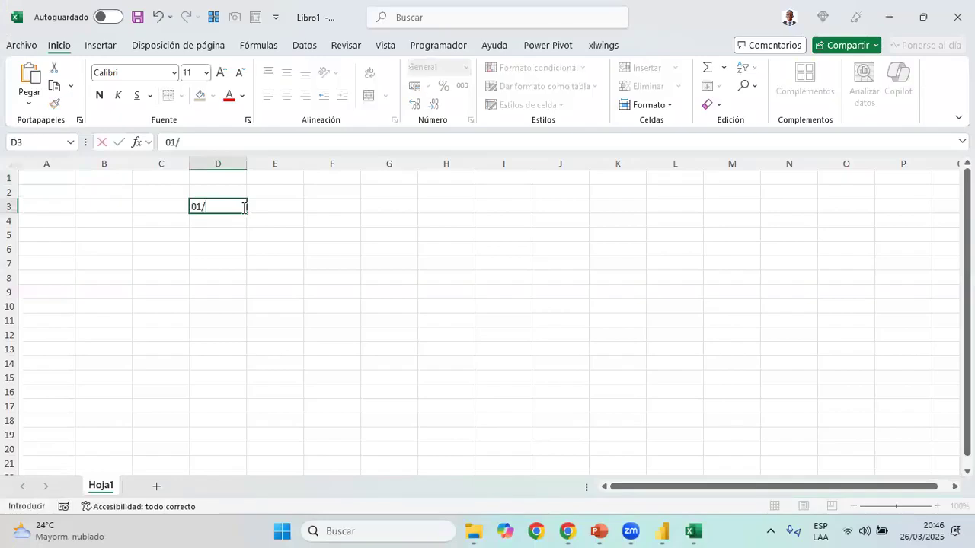
text(01/2025)
key(Return)
click(243, 207)
drag(244, 216, 245, 312)
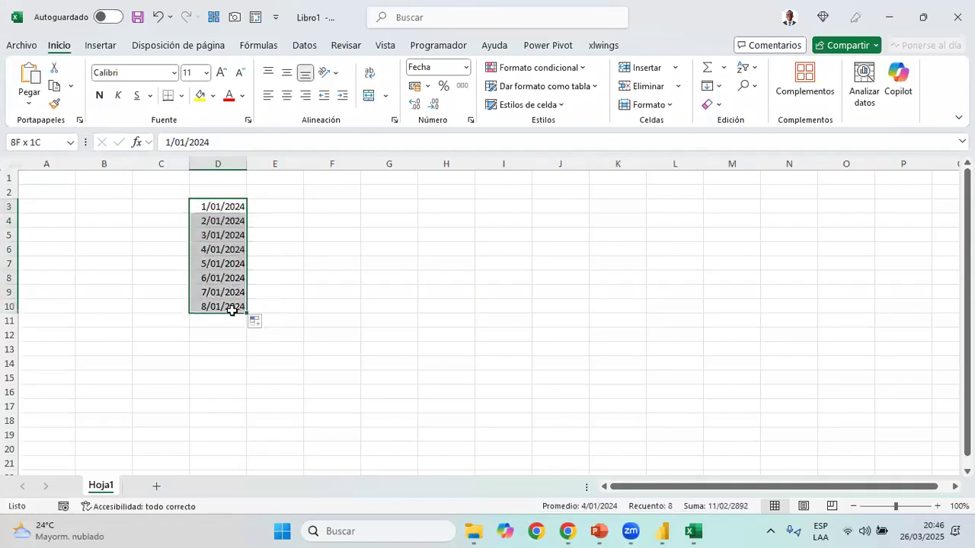
drag(225, 202, 243, 308)
In cell F7, subtract the first date in D3 from the last date in D10, and compare the result with the date range
click(320, 261)
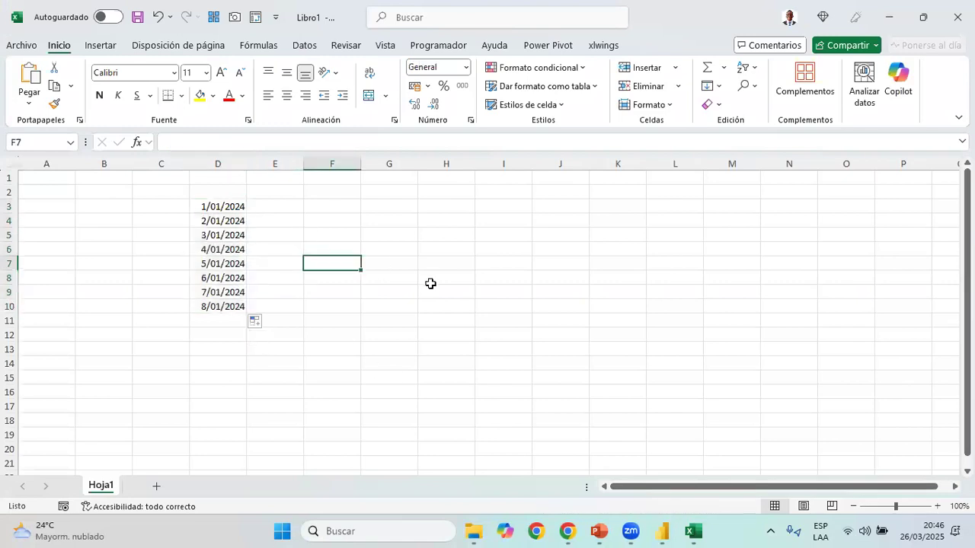
text(=)
key(Left)
key(Left)
key(Down)
key(Down)
key(Down)
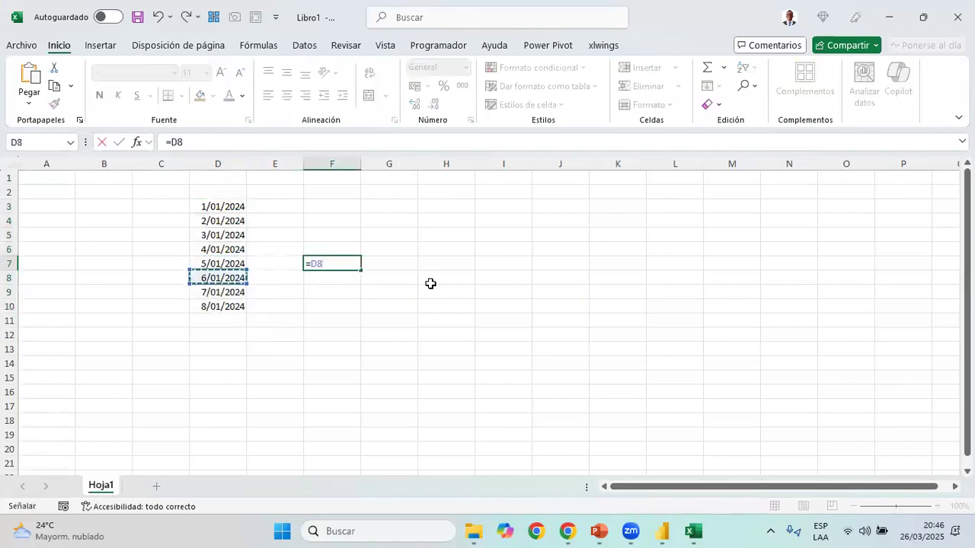
text(-)
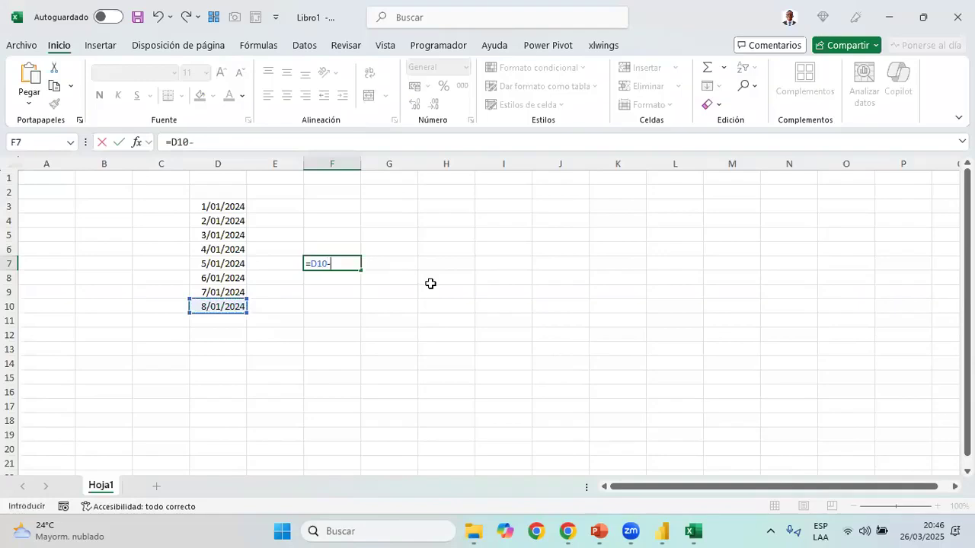
key(Up)
key(Up)
key(Left)
key(Left)
key(Up)
key(Up)
key(Return)
key(Up)
click(236, 209)
drag(234, 208, 231, 306)
click(336, 263)
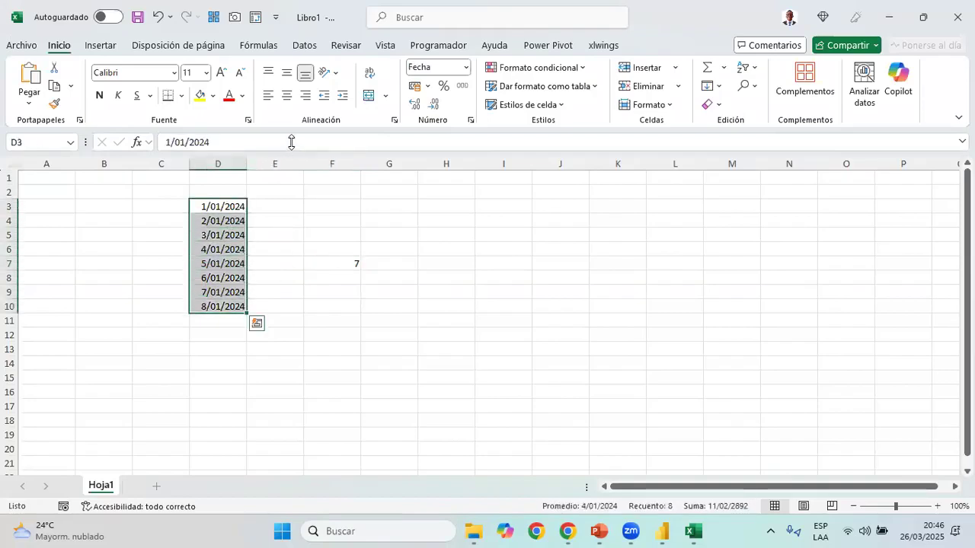
Change the formula in F7 to =D10-D3+1, then switch to the Calendario code in Power Query's Advanced Editor
click(292, 142)
text(+1)
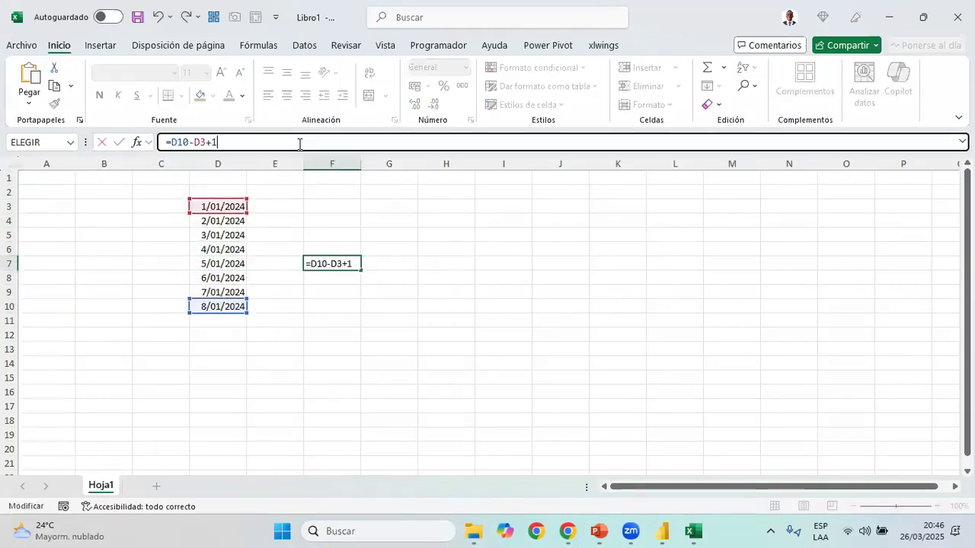
key(Return)
click(347, 260)
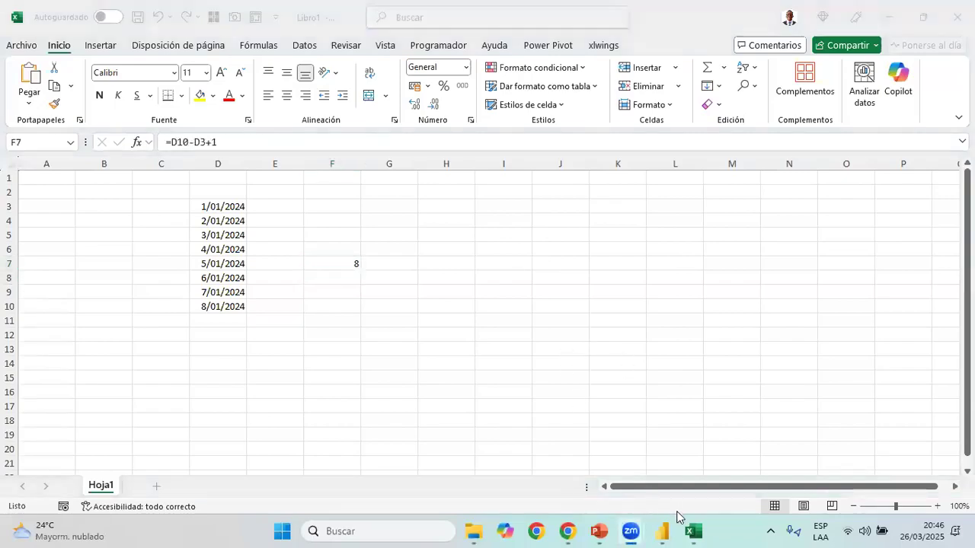
mouse_move(662, 532)
click(811, 460)
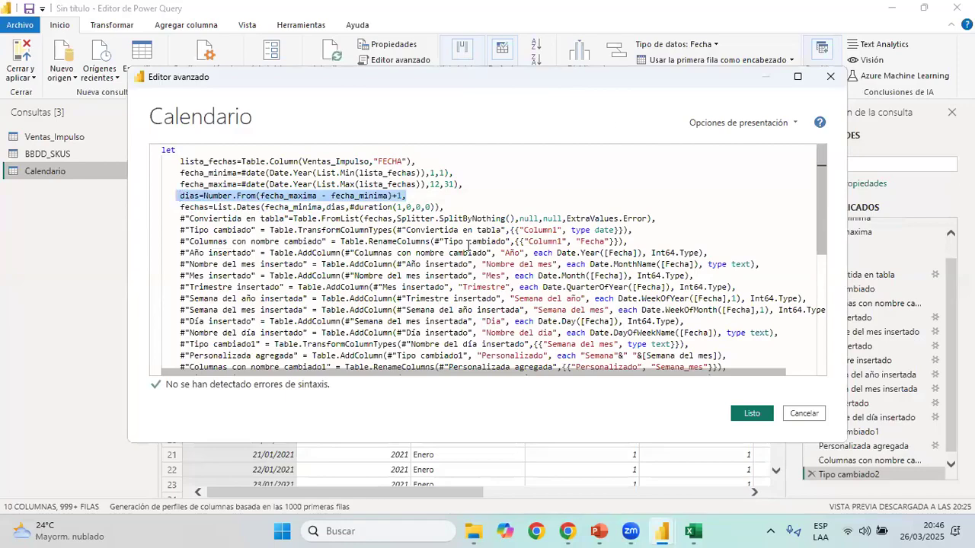
Go back to Excel, close the date example workbook without saving, and return to the Calendario code in Power Query
mouse_move(693, 532)
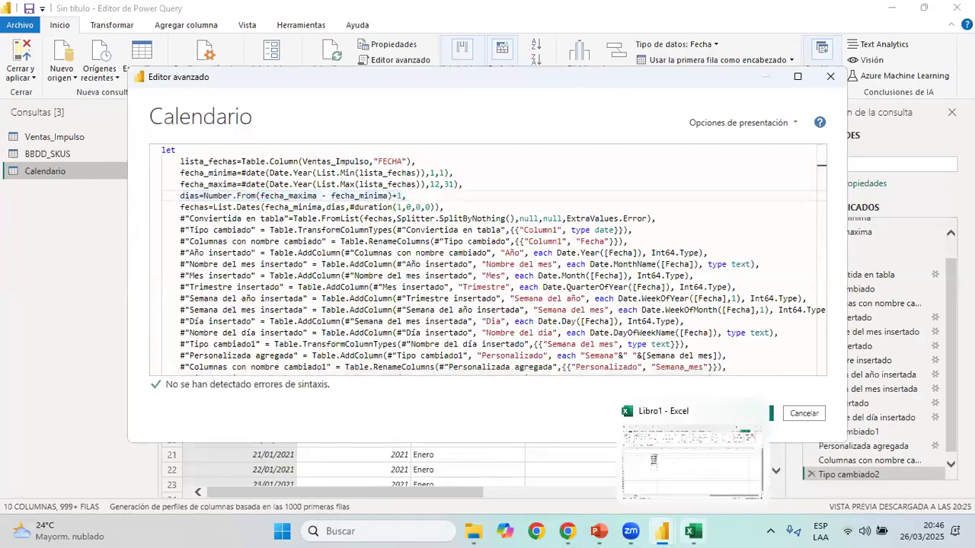
key(Up)
key(Up)
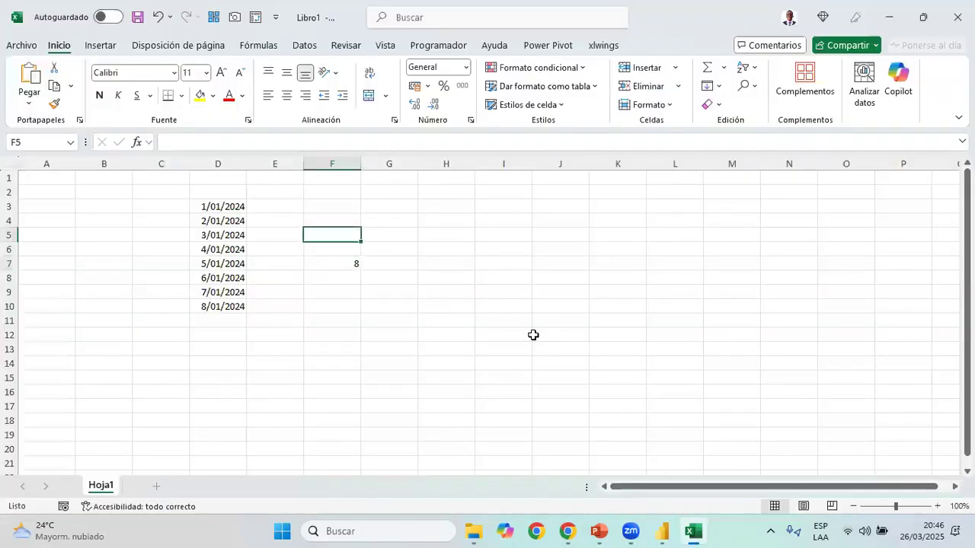
key(alt+F4)
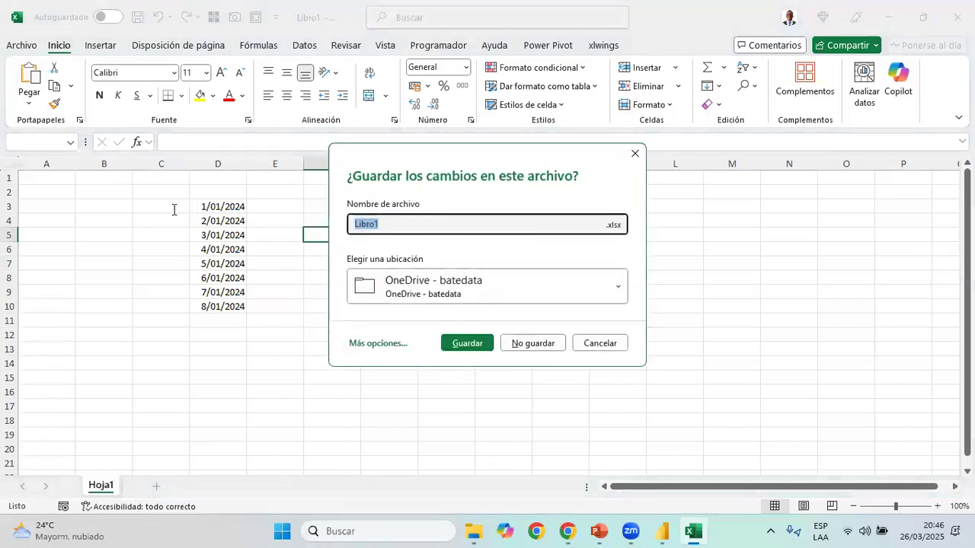
key(Escape)
key(alt+Tab)
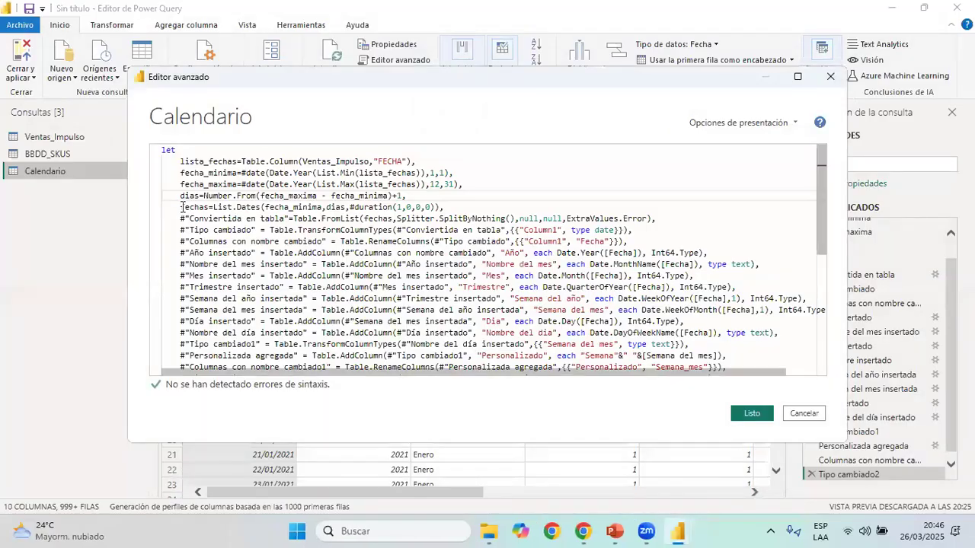
Select the expression List.Dates(fecha_minima,dias,#duration(1,0,0,0)), including its trailing comma, in the fechas line of the Calendario code
double_click(211, 206)
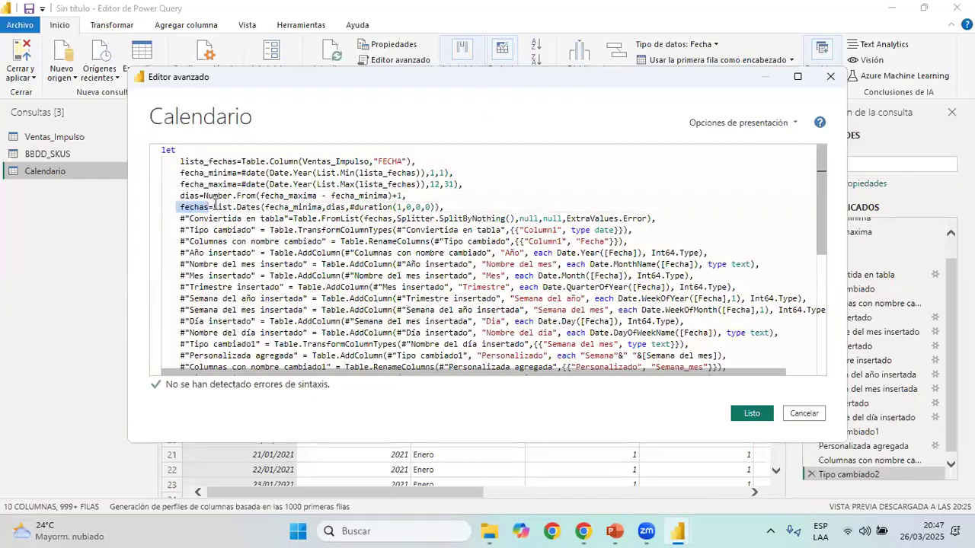
key(Right)
key(Right)
key(shift+Right)
key(shift+Right)
key(shift+Right)
key(shift+Right)
key(shift+Right)
key(shift+Right)
key(shift+Right)
key(shift+Right)
key(shift+Right)
key(shift+Right)
key(shift+Right)
key(shift+Right)
key(shift+Right)
key(shift+Right)
key(shift+Right)
key(shift+Right)
key(shift+Right)
key(shift+Right)
key(shift+Right)
key(shift+Right)
key(shift+Right)
key(shift+Right)
key(shift+Right)
key(shift+Right)
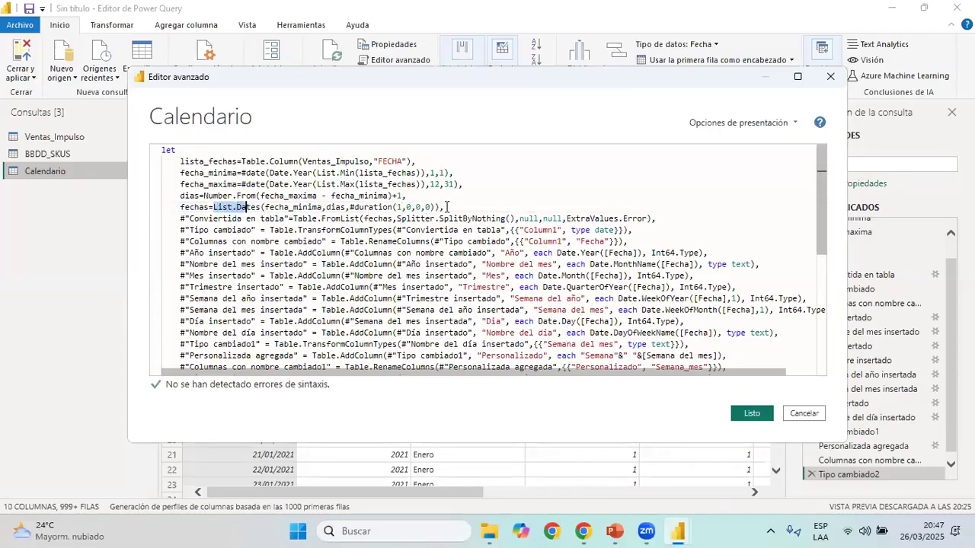
key(shift+Right)
key(shift+Right)
key(ctrl+c)
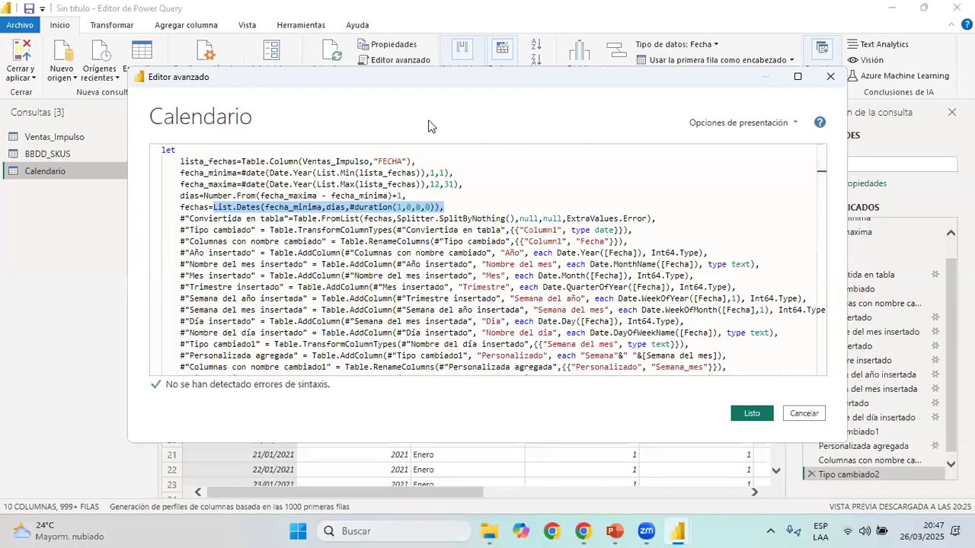
Launch Excel, create a new blank workbook, and go to cell B3
key(super+s)
text(ex)
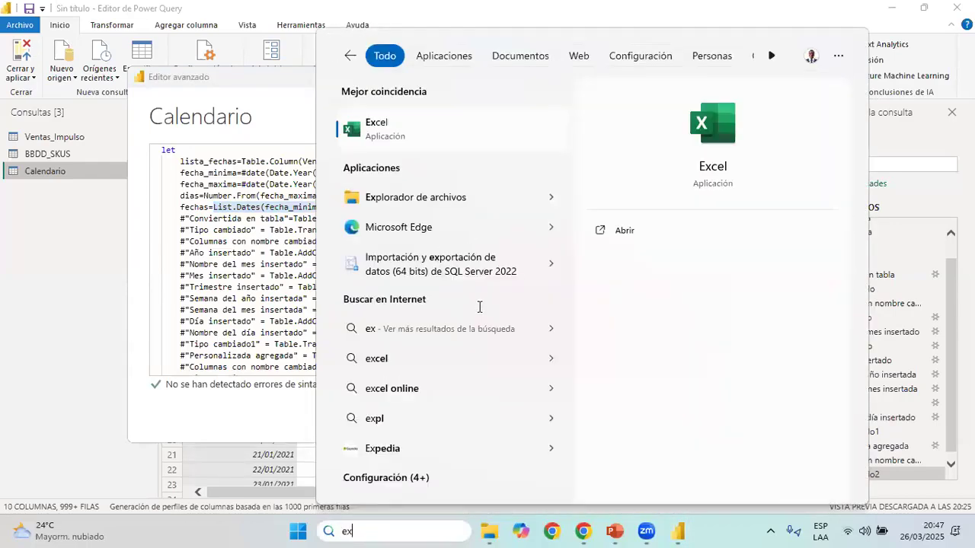
key(Escape)
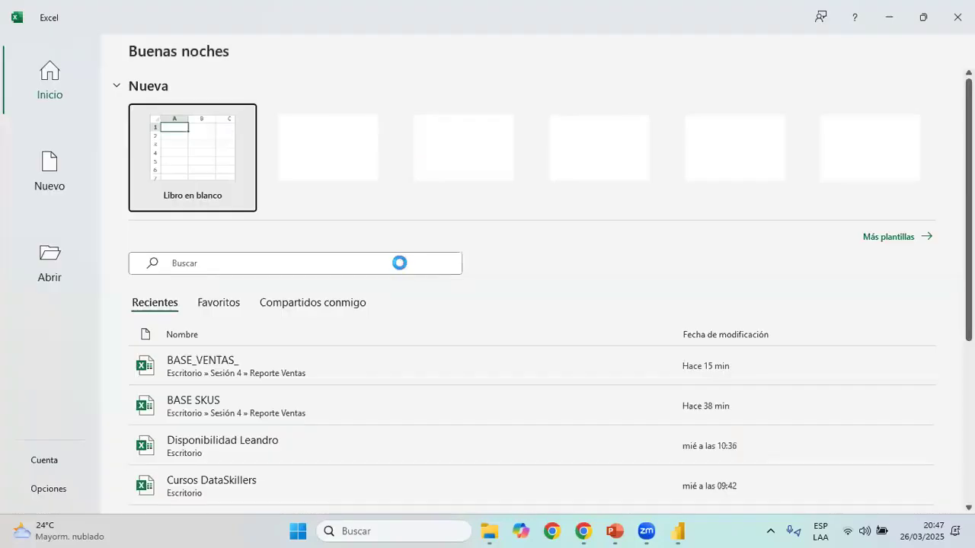
key(Return)
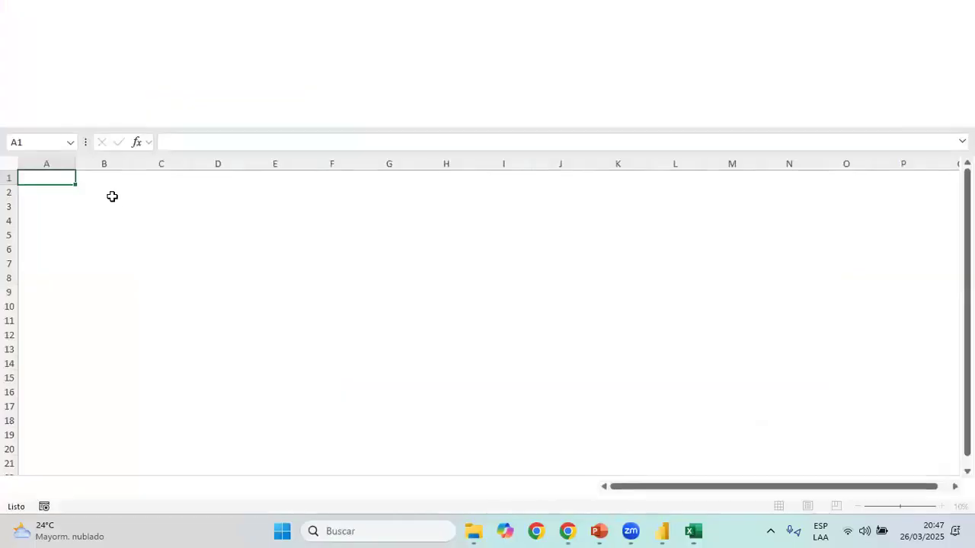
click(113, 211)
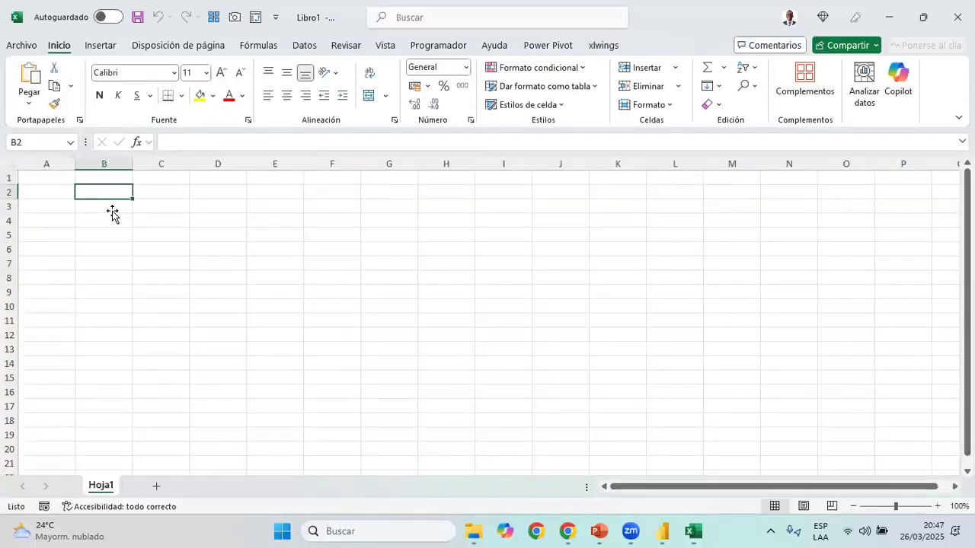
key(Down)
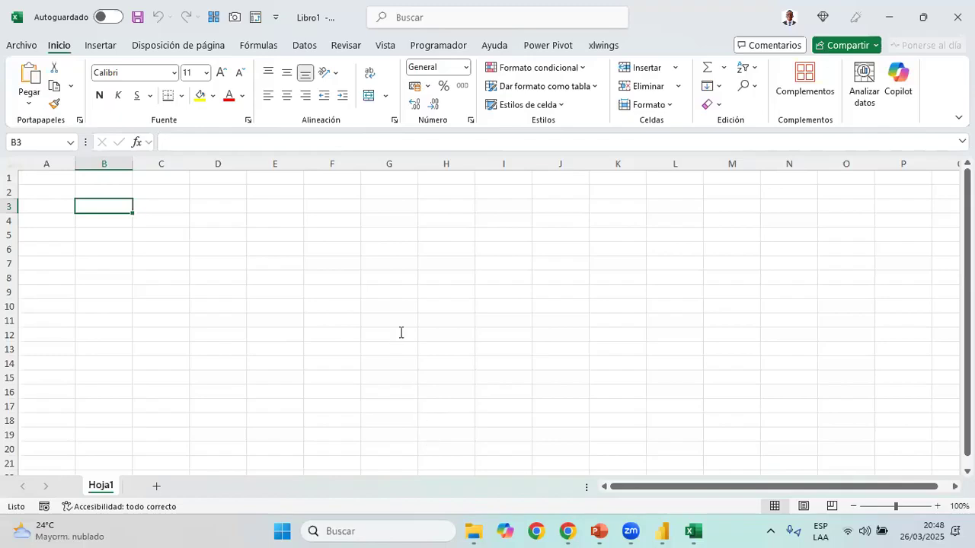
Copy the selected List.Dates expression from the Calendario code into cell B3 of the Excel workbook
key(alt+Tab)
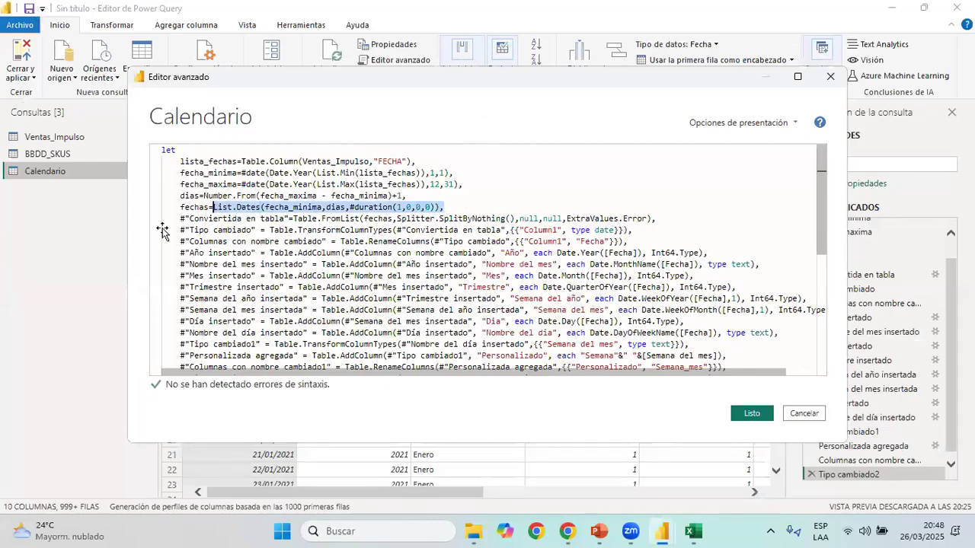
key(alt+Tab)
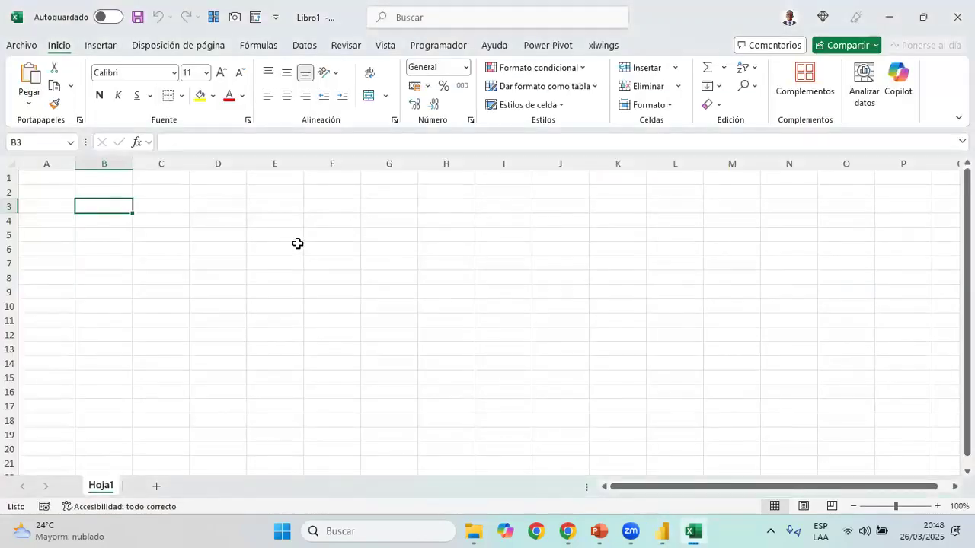
double_click(113, 205)
key(ctrl+v)
key(Tab)
key(Left)
Enlarge the text in cell B3 to font size 36
click(223, 74)
click(223, 73)
click(224, 74)
click(223, 74)
click(223, 73)
click(224, 73)
click(223, 74)
click(223, 73)
click(223, 73)
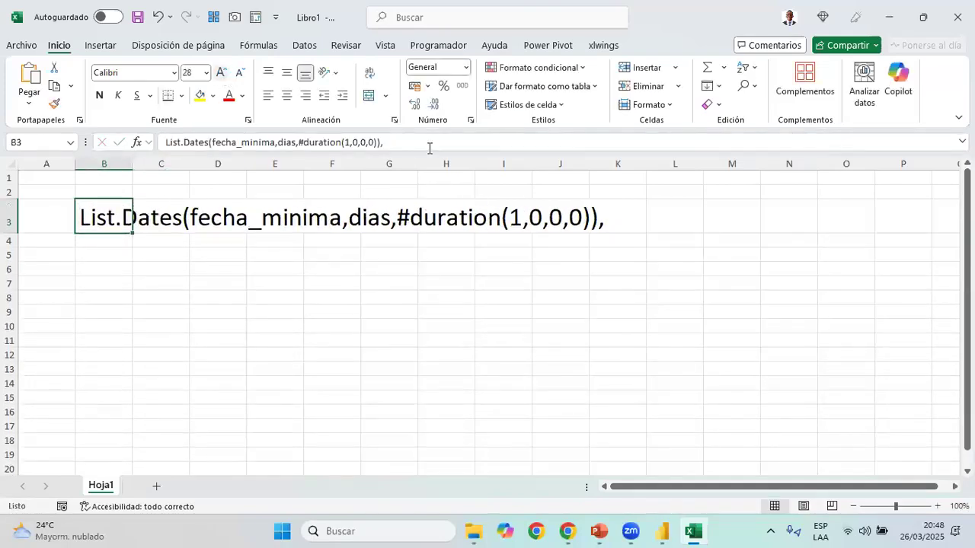
click(223, 74)
Remove the trailing comma from the List.Dates expression in cell B3
click(429, 148)
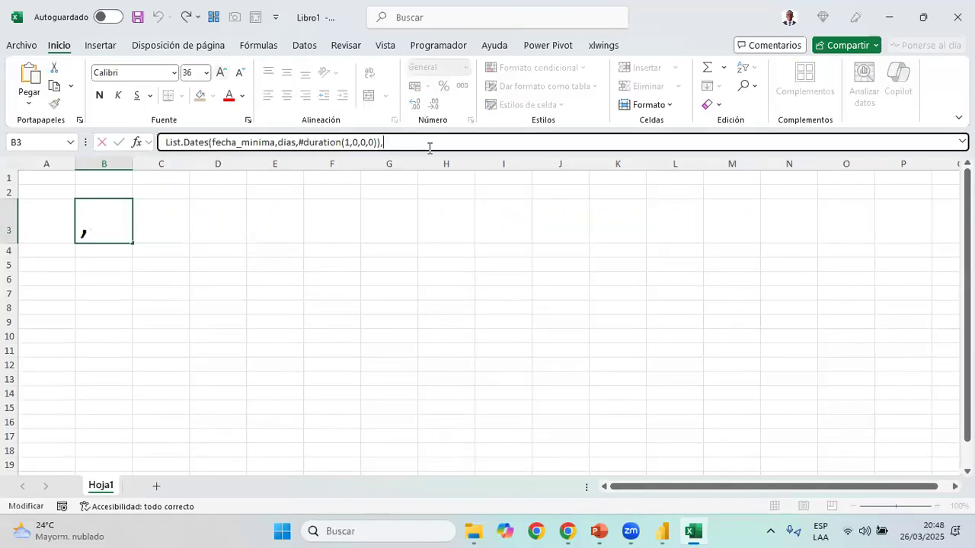
key(BackSpace)
key(Return)
key(Up)
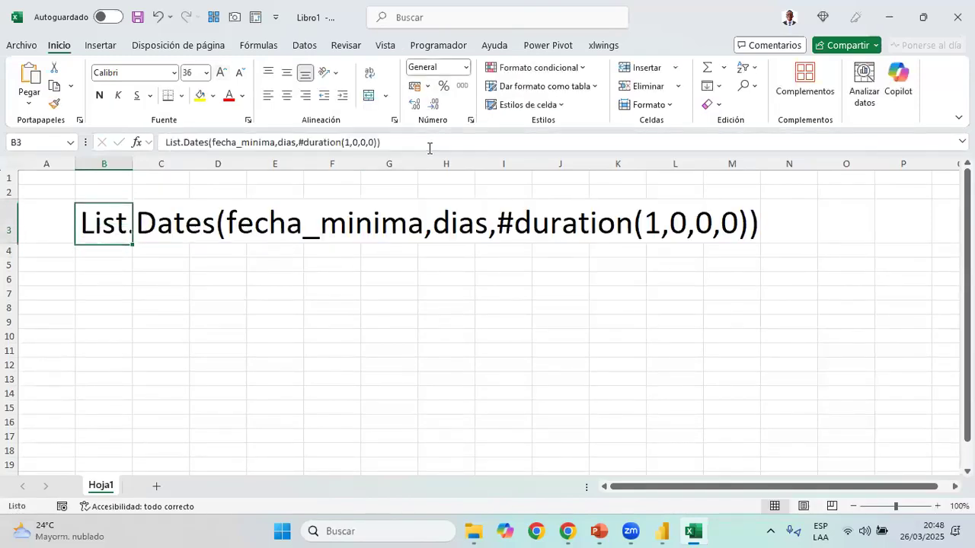
key(Left)
key(Right)
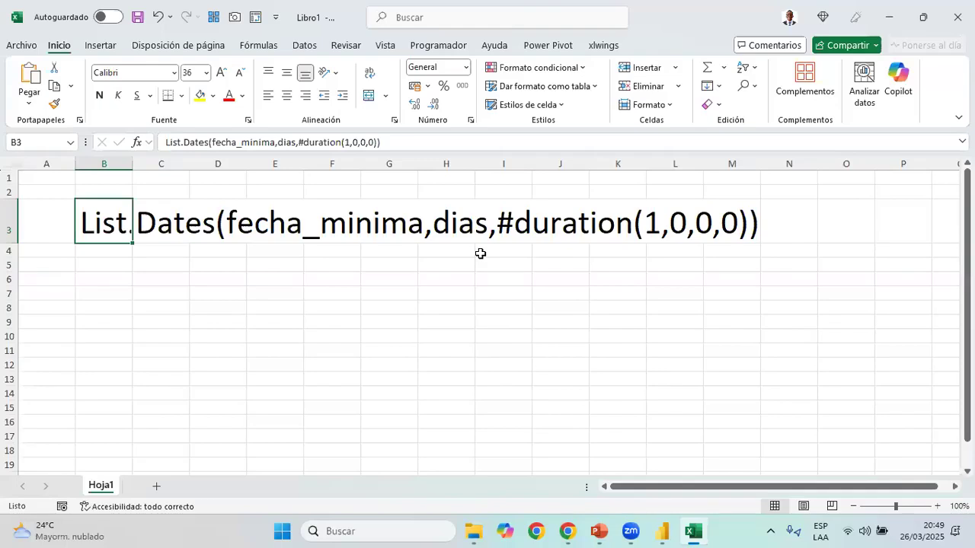
Highlight the List.Dates expression by filling cells B3 to M3 with yellow
click(115, 221)
drag(122, 221, 740, 222)
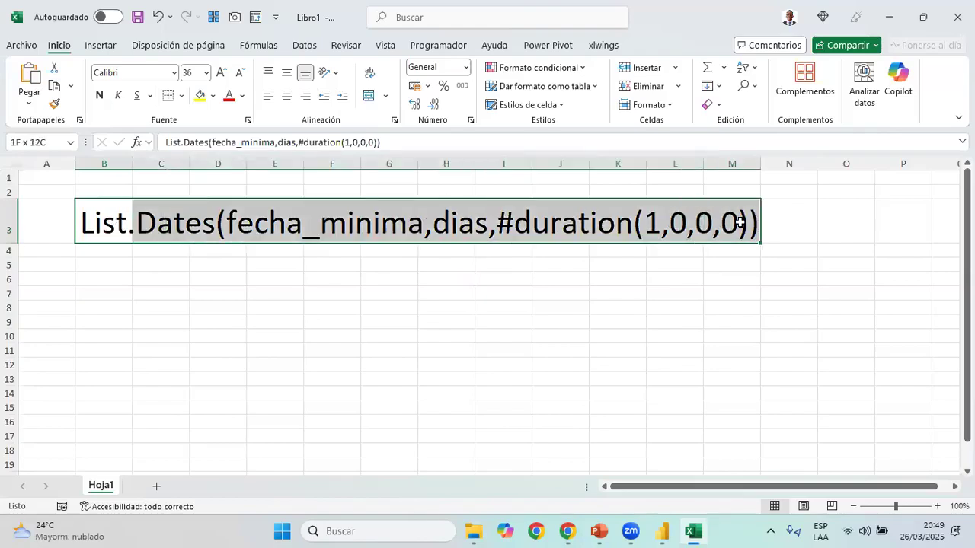
click(200, 95)
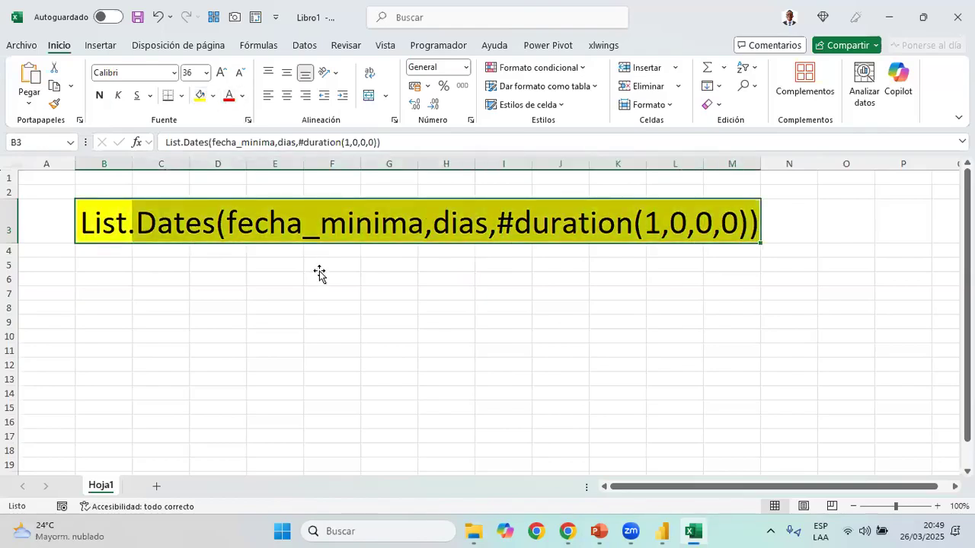
click(319, 274)
drag(105, 213, 751, 210)
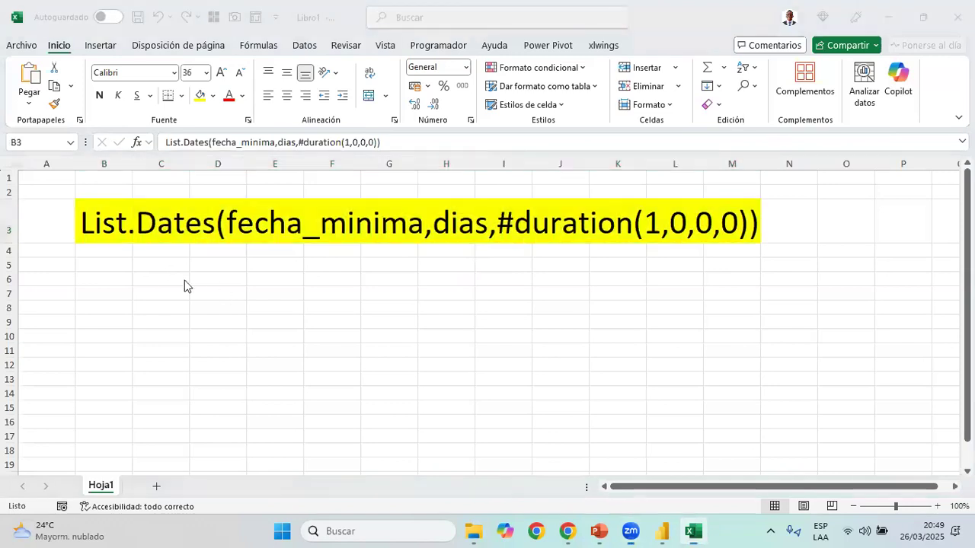
Look at where the List.Dates expression sits in the fechas line of the Calendario code, then return to Excel
mouse_move(661, 531)
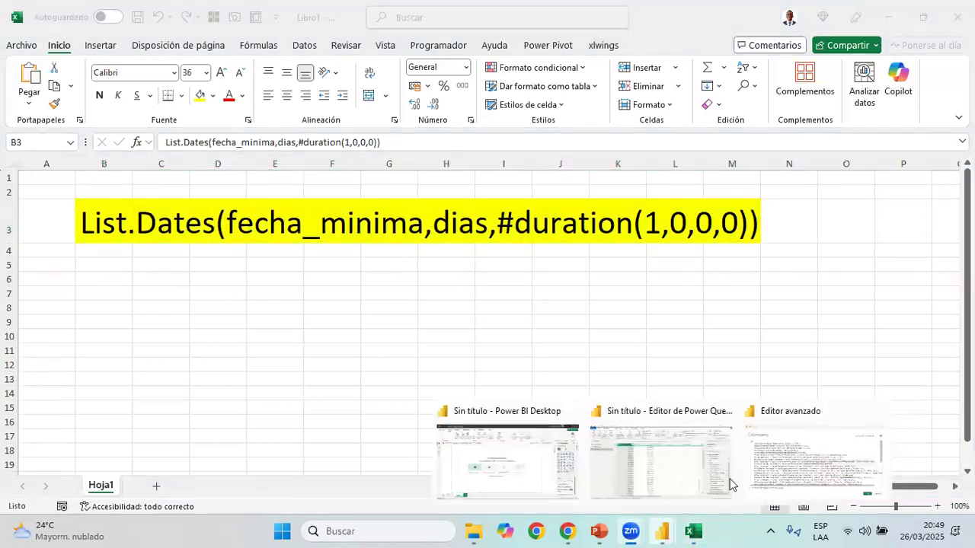
click(771, 478)
drag(214, 207, 443, 207)
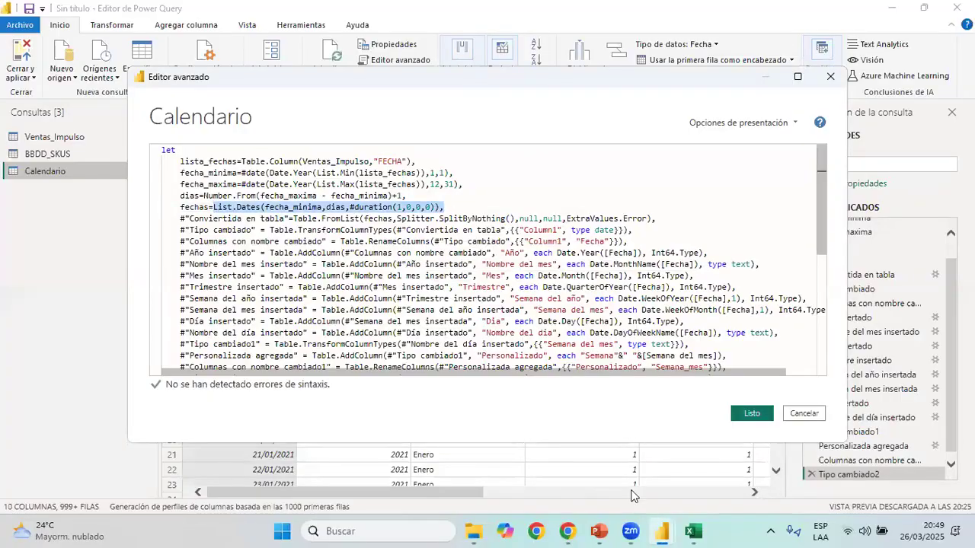
click(695, 531)
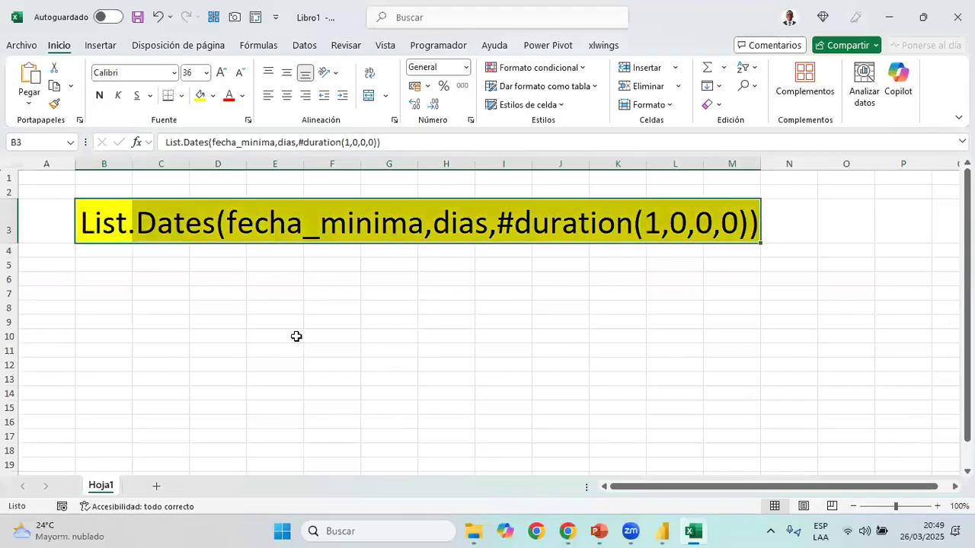
Examine the List.Dates expression in B3, focusing on its first argument, fecha_minima, without changing the cell
drag(107, 230, 761, 227)
click(248, 229)
drag(220, 228, 419, 233)
click(259, 232)
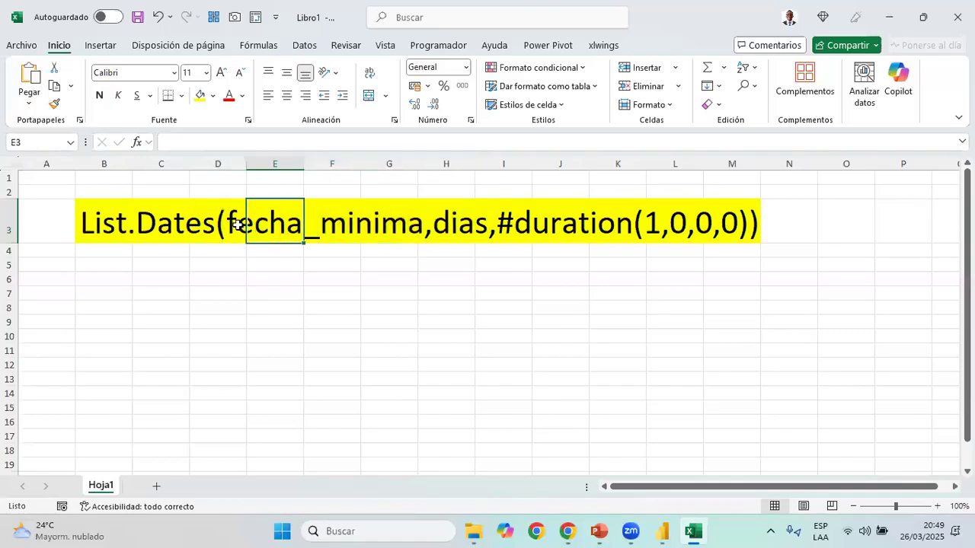
click(205, 217)
click(157, 225)
key(Left)
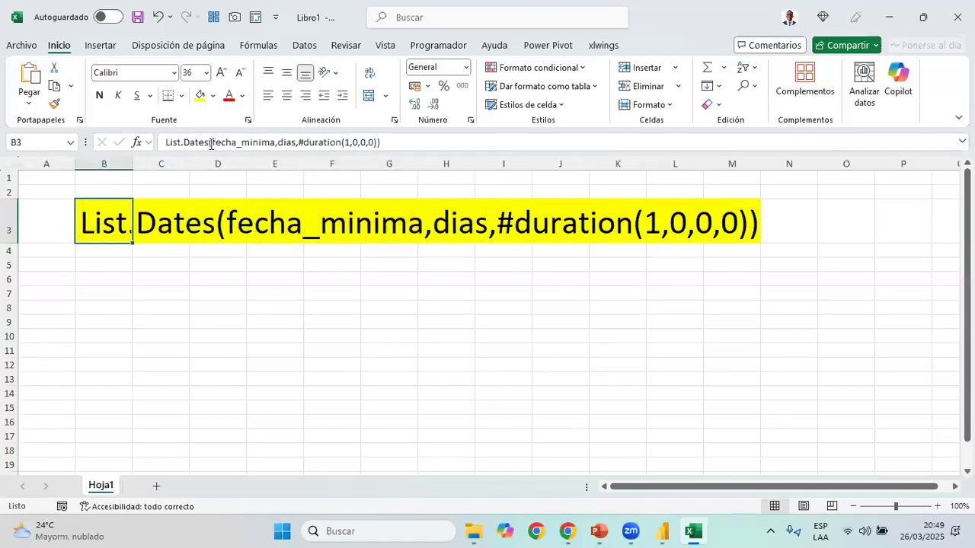
double_click(240, 143)
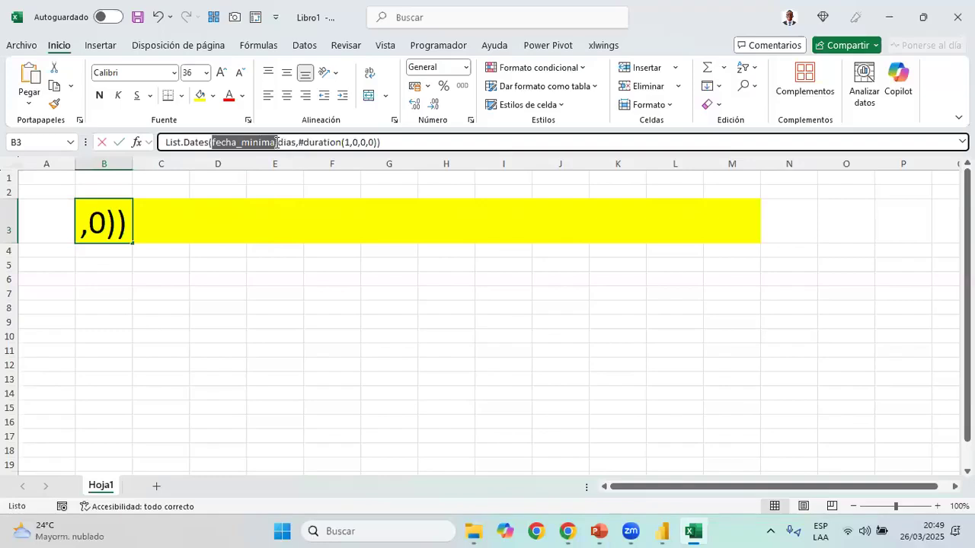
key(Escape)
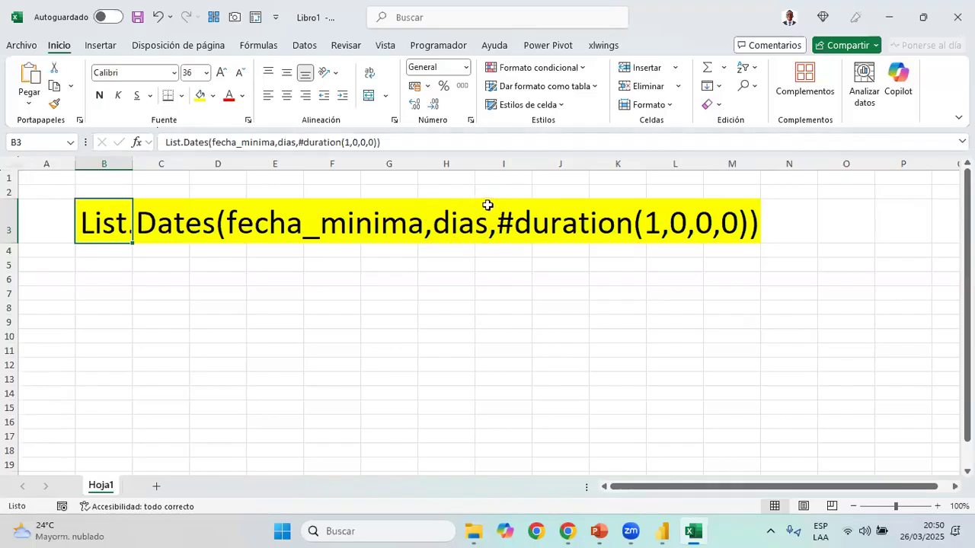
Review the dias line in the Calendario code and relate it to the dias argument of the expression in Excel's B3
key(alt+Tab)
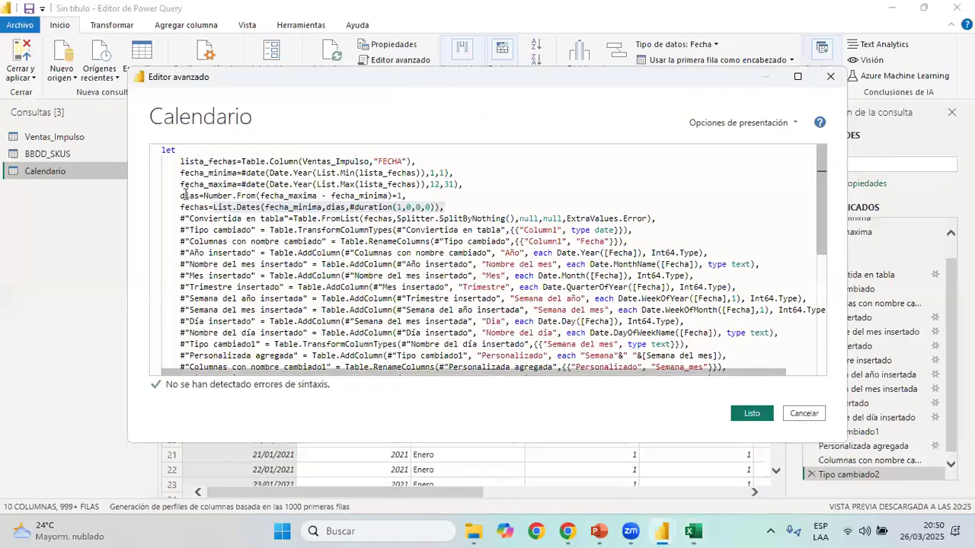
drag(180, 196, 408, 196)
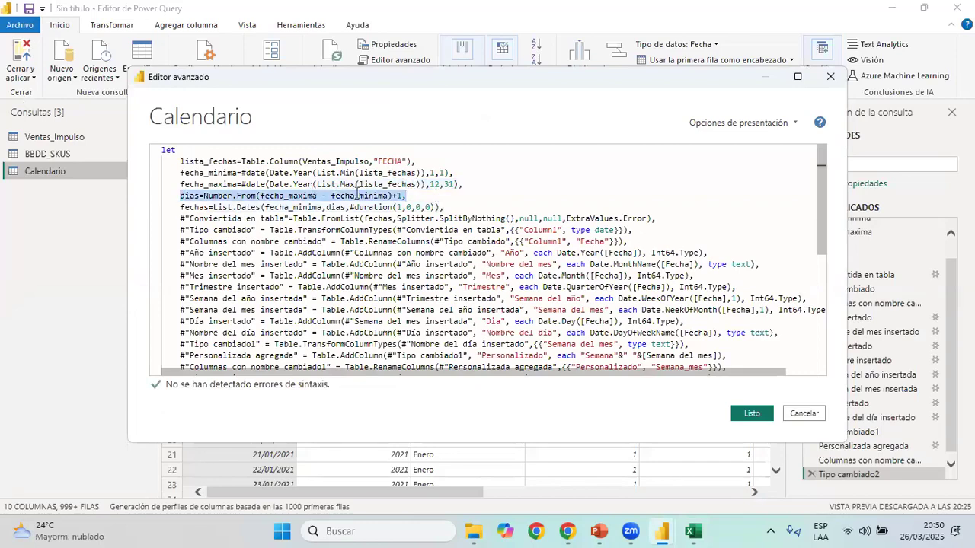
key(alt+Tab)
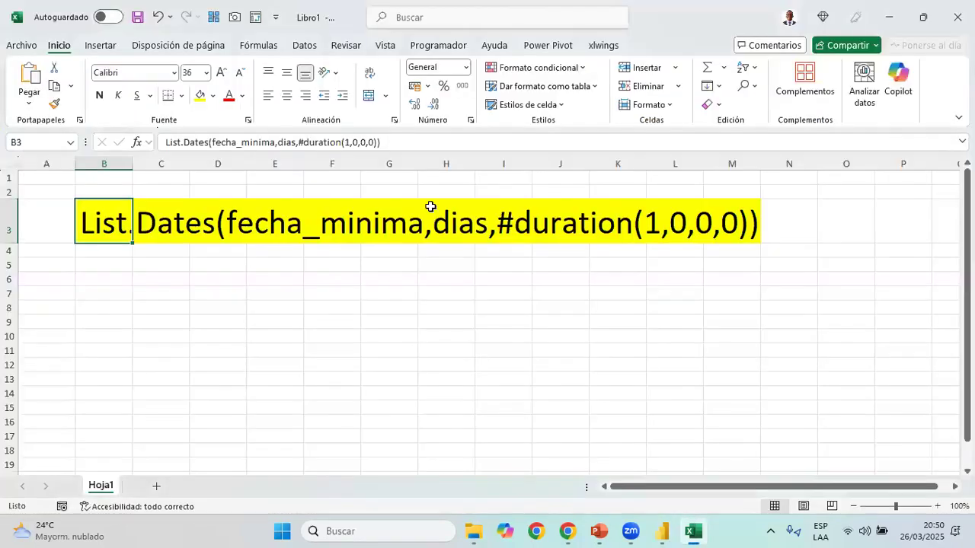
drag(278, 142, 298, 142)
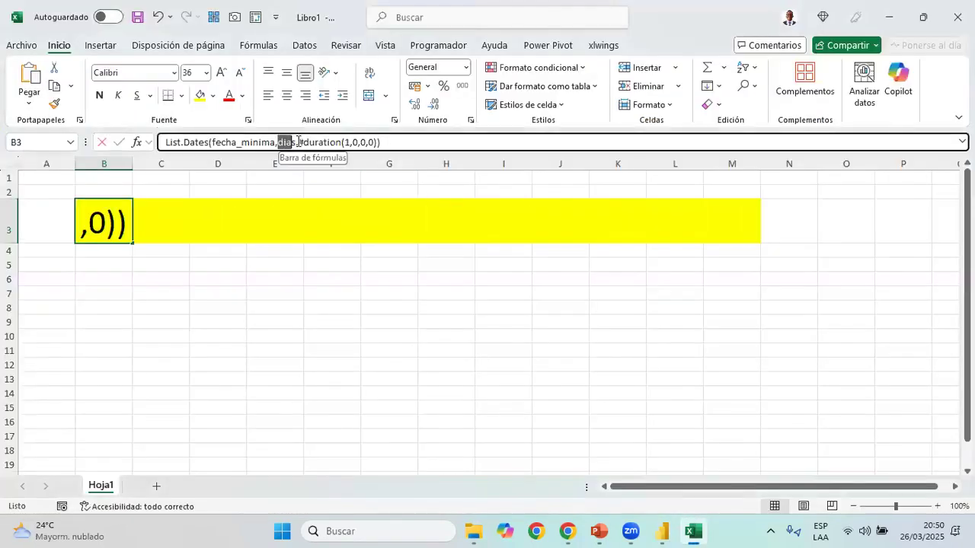
Examine the #duration(1,0,0,0) argument of the List.Dates expression in B3 without changing the cell
key(Escape)
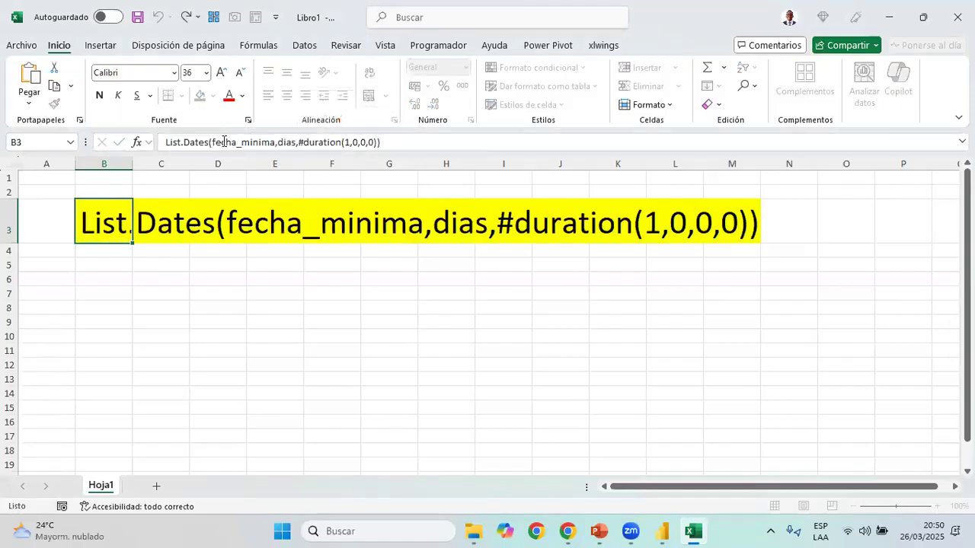
drag(214, 140, 373, 132)
key(Escape)
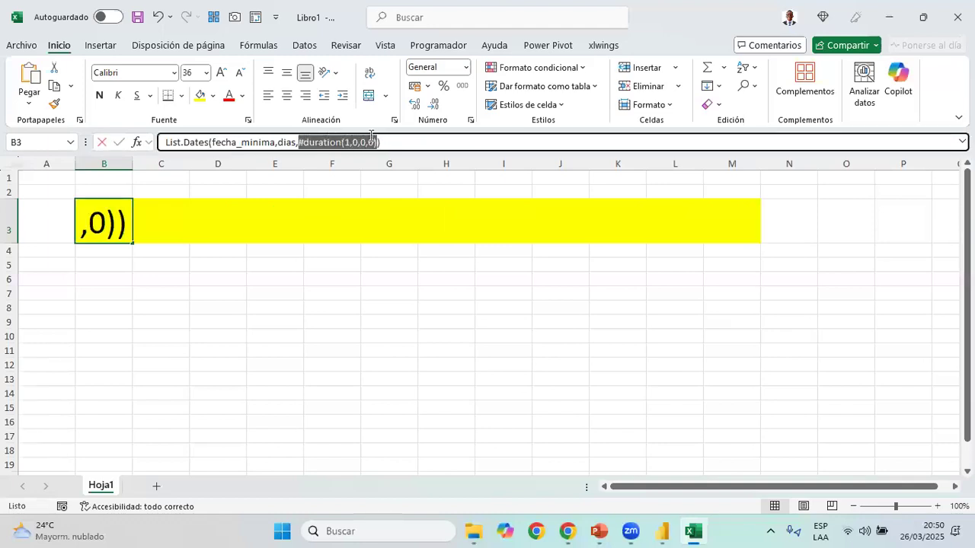
drag(371, 135, 368, 139)
key(Escape)
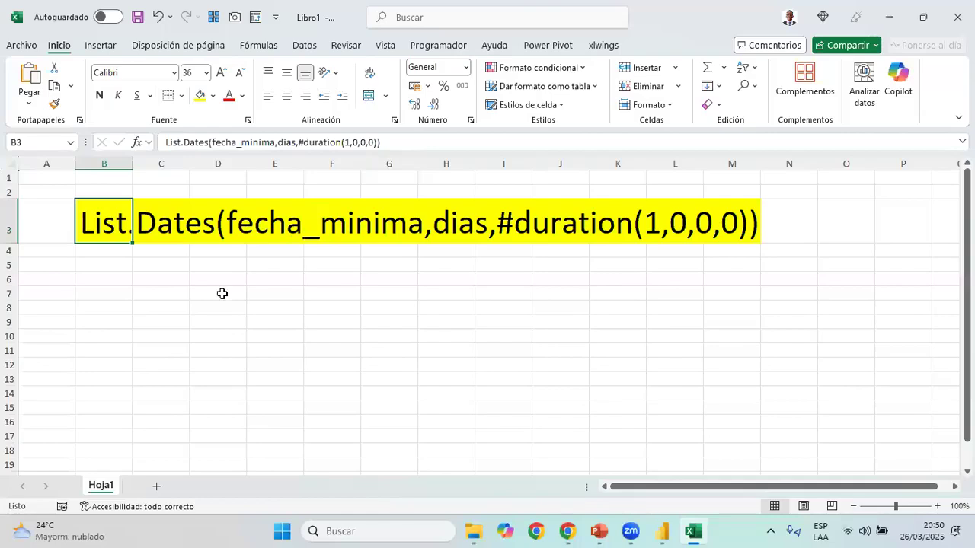
Enter the syntax note Duration(dias,horas,minuto,segundos) in cell C8
click(181, 305)
text(DAURAT)
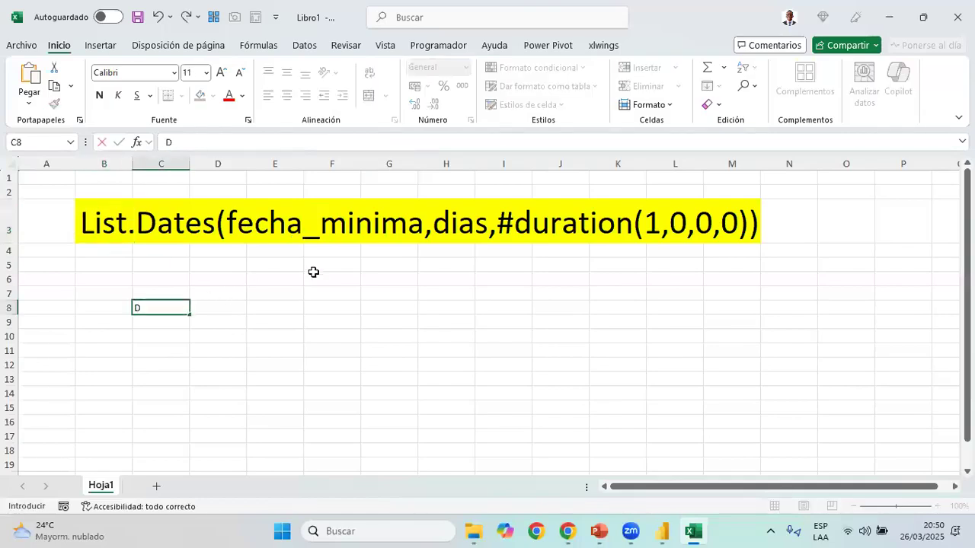
key(BackSpace)
key(BackSpace)
key(BackSpace)
text(uration)
key(Return)
key(Up)
key(F2)
text((dias,hota)
key(BackSpace)
key(BackSpace)
text(ras,mi)
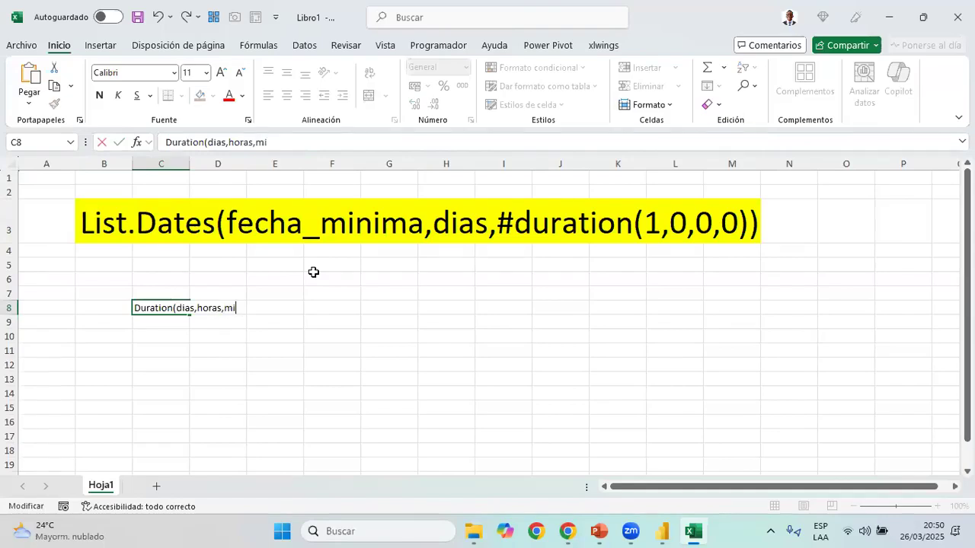
text(nuto,segundos)
key(Return)
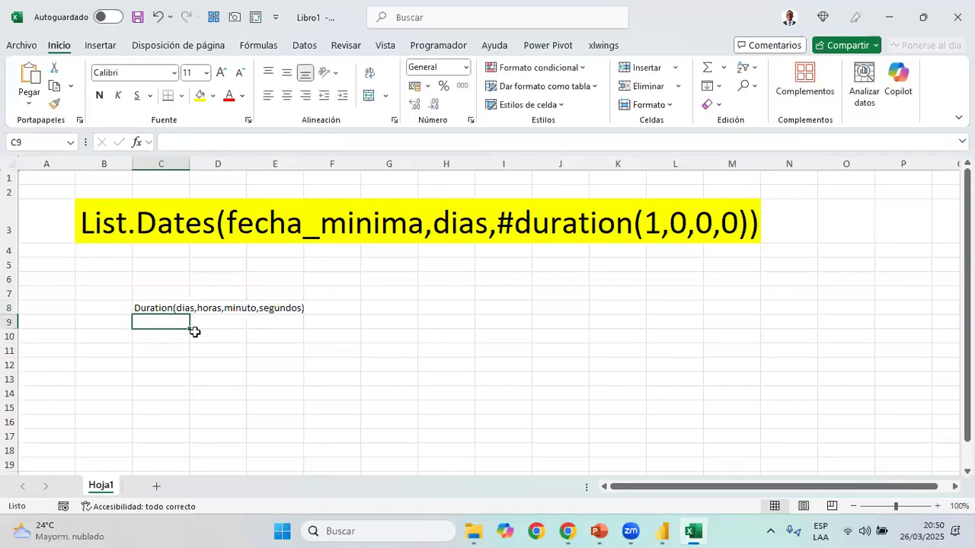
Format the Duration syntax note in C8 as bold with a font size of 26
key(Up)
click(98, 96)
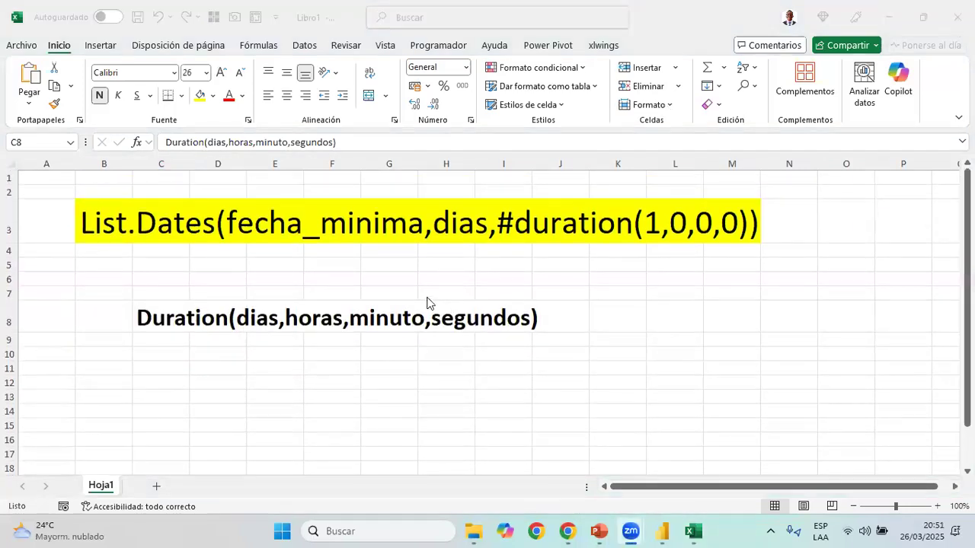
click(205, 309)
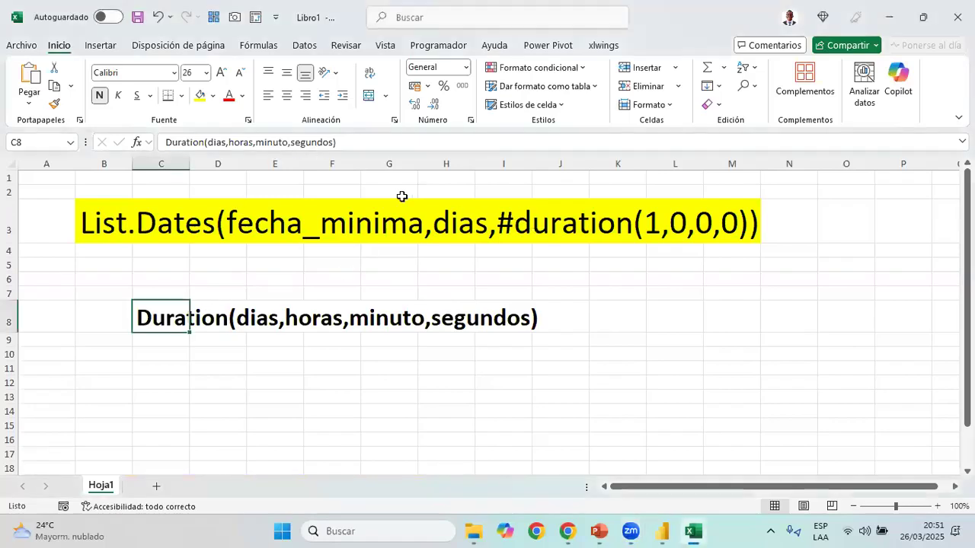
Compare the #duration(1,0,0,0) argument in B3 with the Duration syntax in C8, leaving the expression unedited
click(116, 226)
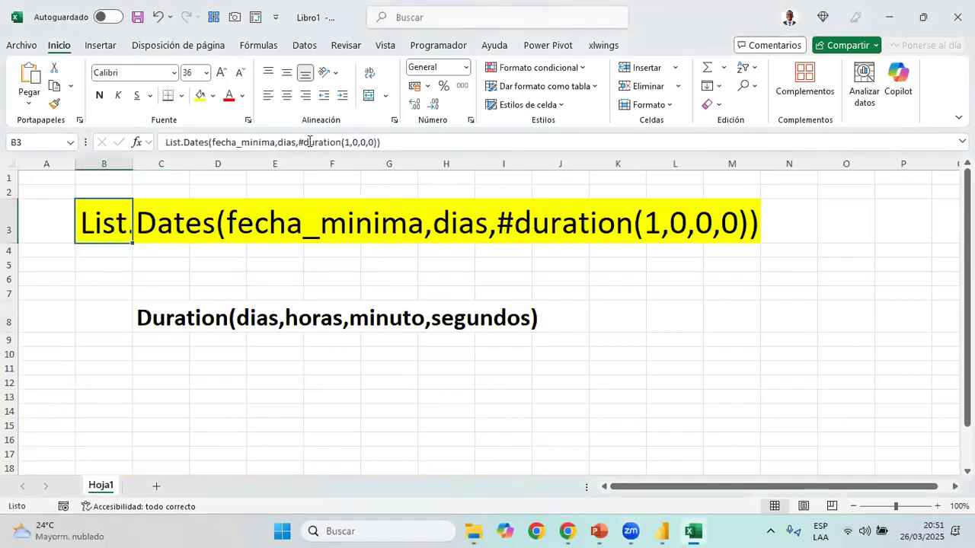
click(300, 142)
drag(298, 141, 378, 142)
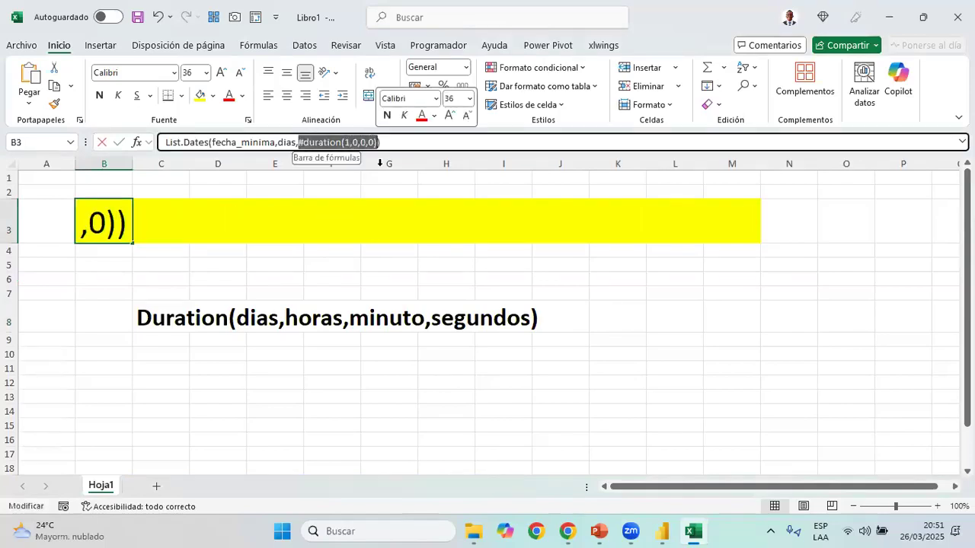
key(Escape)
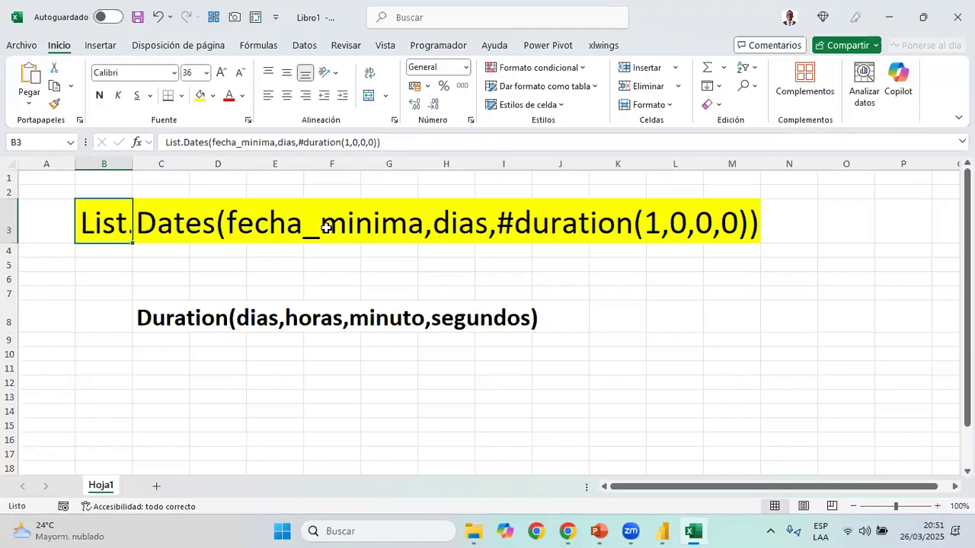
drag(299, 141, 377, 137)
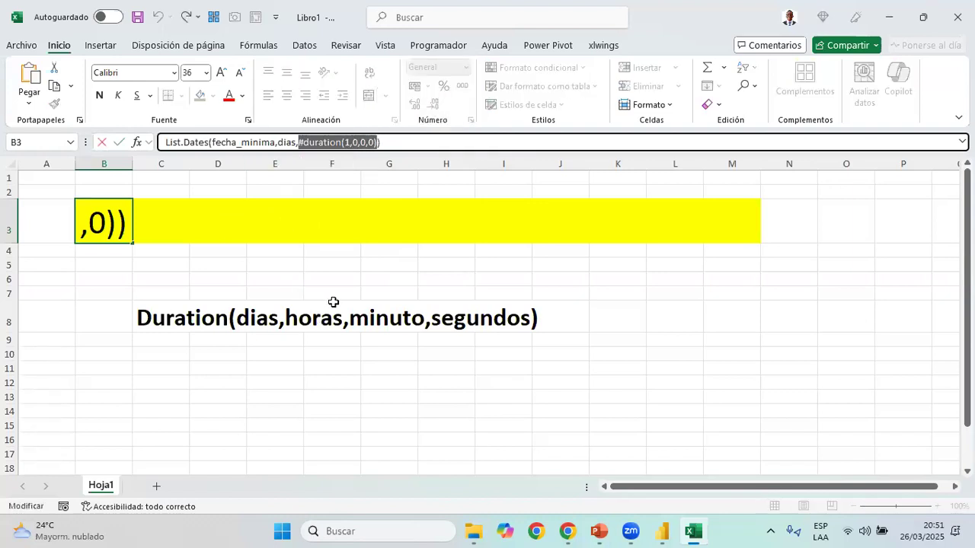
key(Escape)
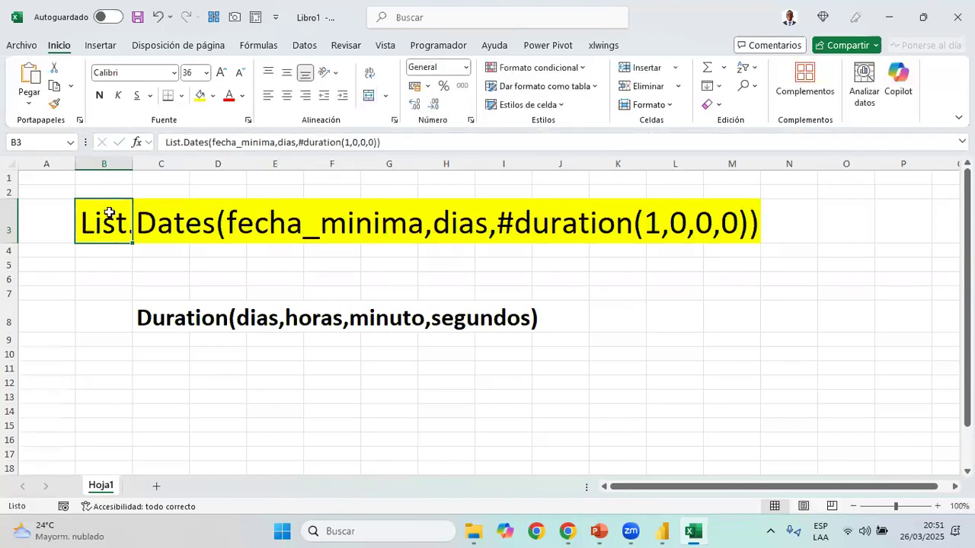
click(14, 163)
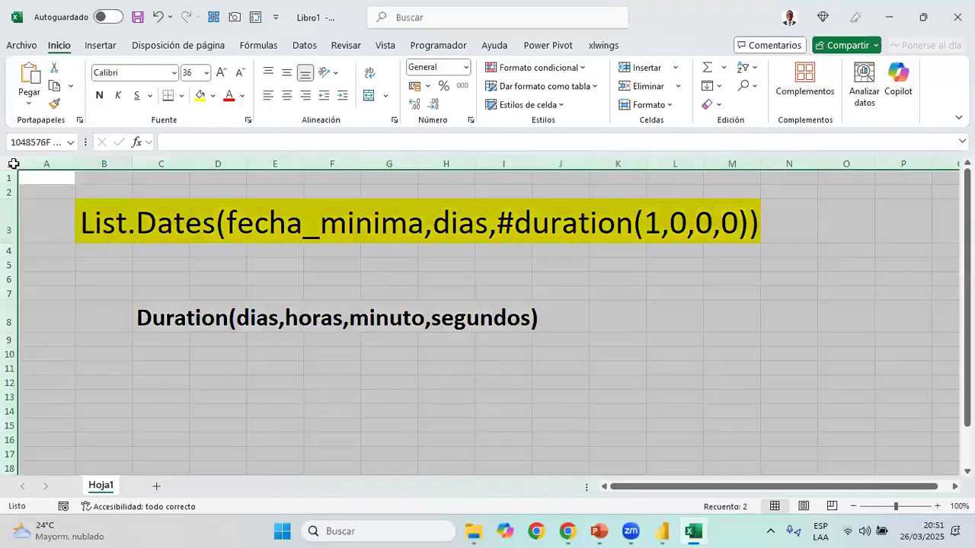
Switch to the Calendario code in Power Query, review its transformation lines and the lista_fechas to fechas block, and close the editor
mouse_move(678, 524)
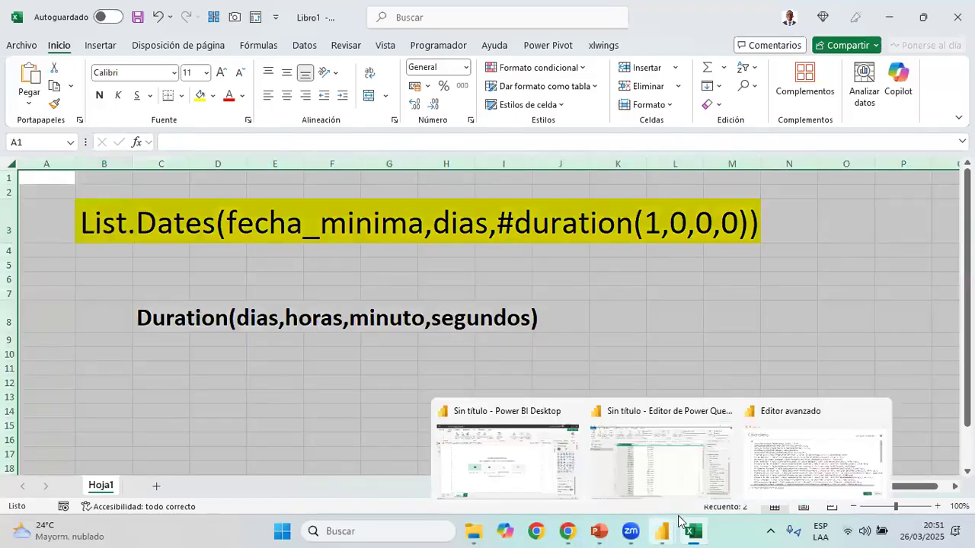
click(813, 457)
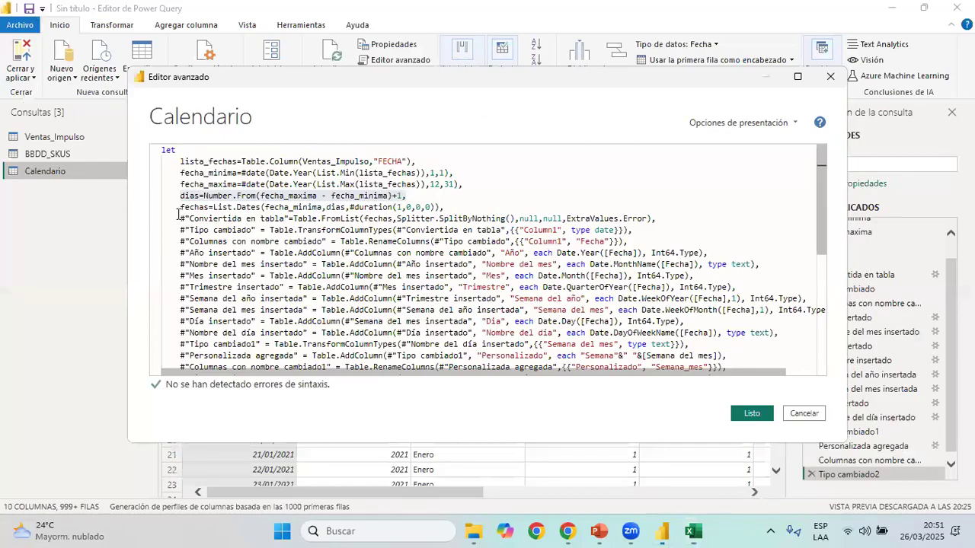
drag(181, 218, 727, 419)
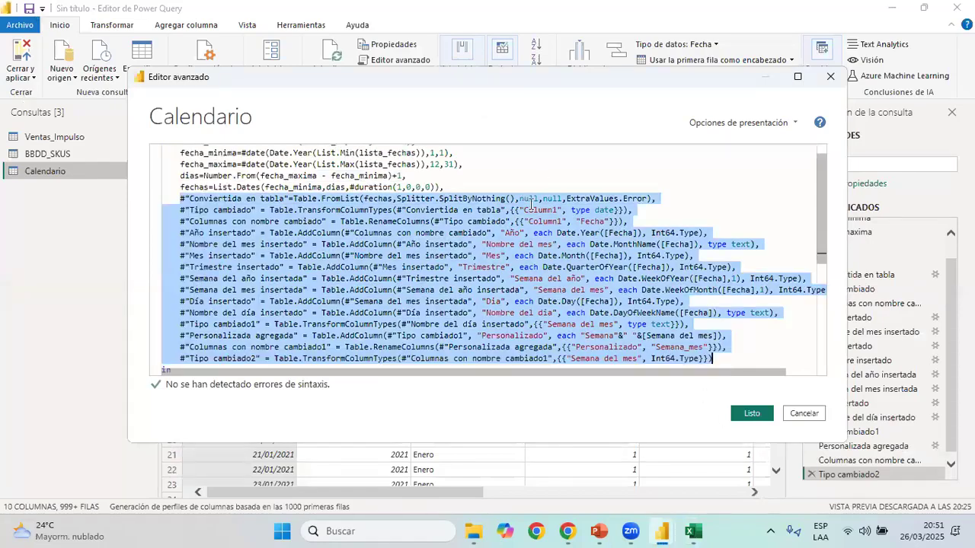
scroll(429, 213, up, 1)
drag(445, 200, 172, 162)
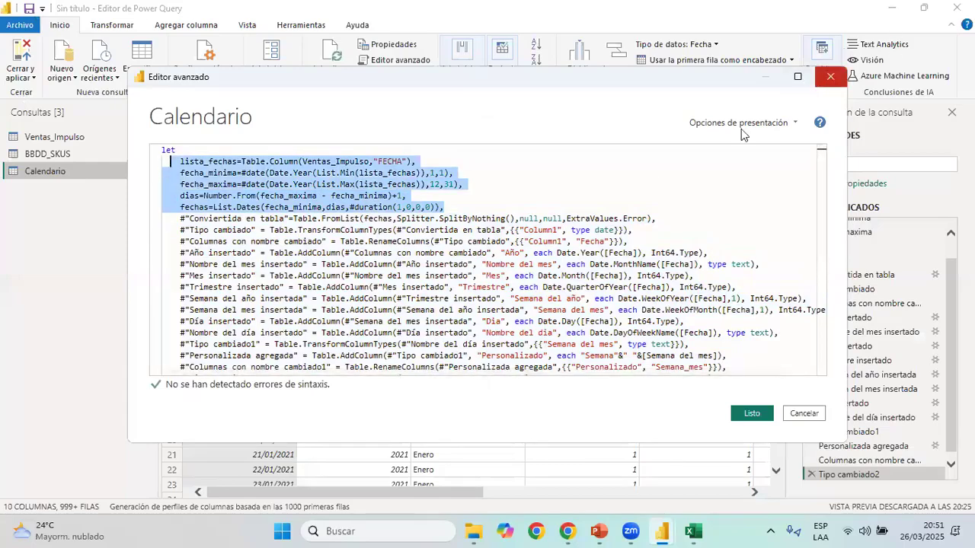
click(828, 77)
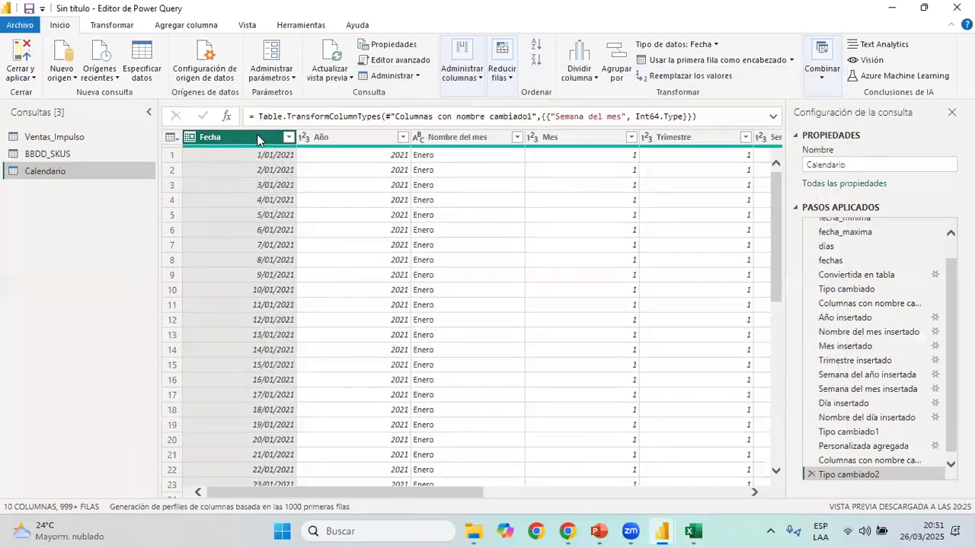
Look over the Año, Nombre del mes and Mes columns of the Calendario query
click(348, 141)
click(498, 141)
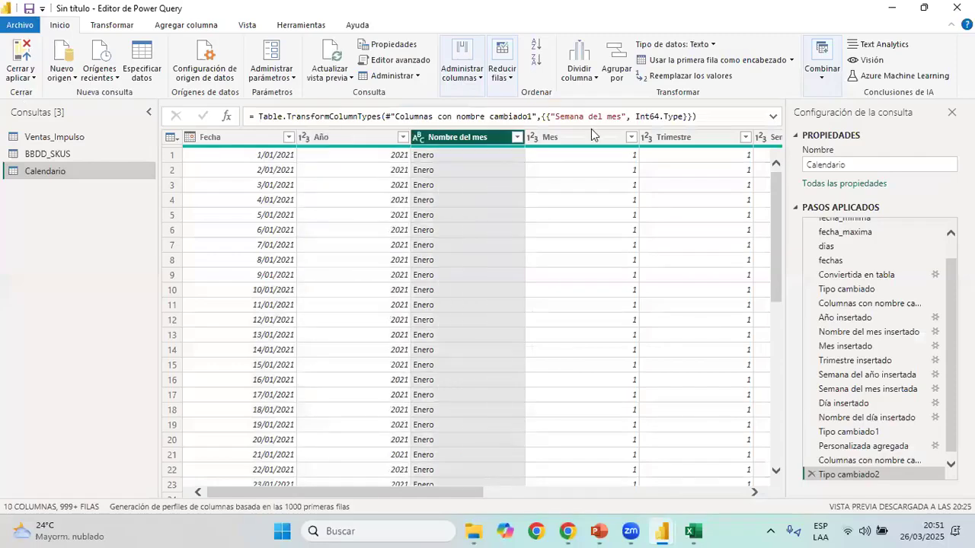
click(593, 136)
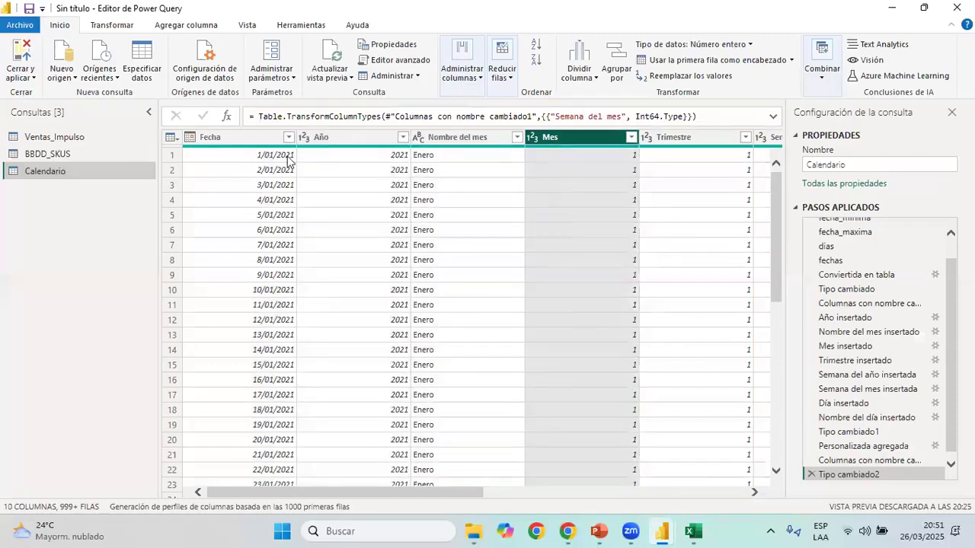
Try adding a year column derived from Fecha to the Calendario query, and delete the resulting step
click(274, 154)
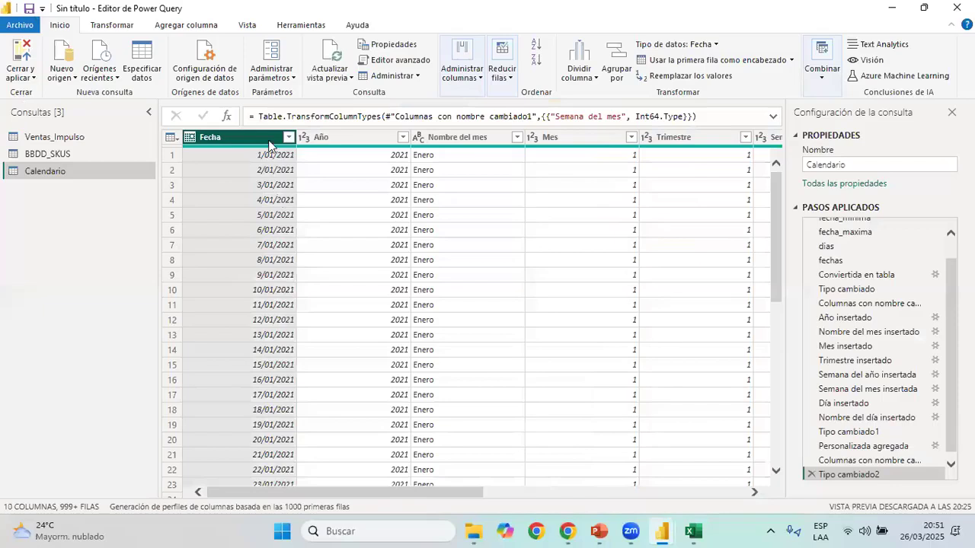
click(186, 24)
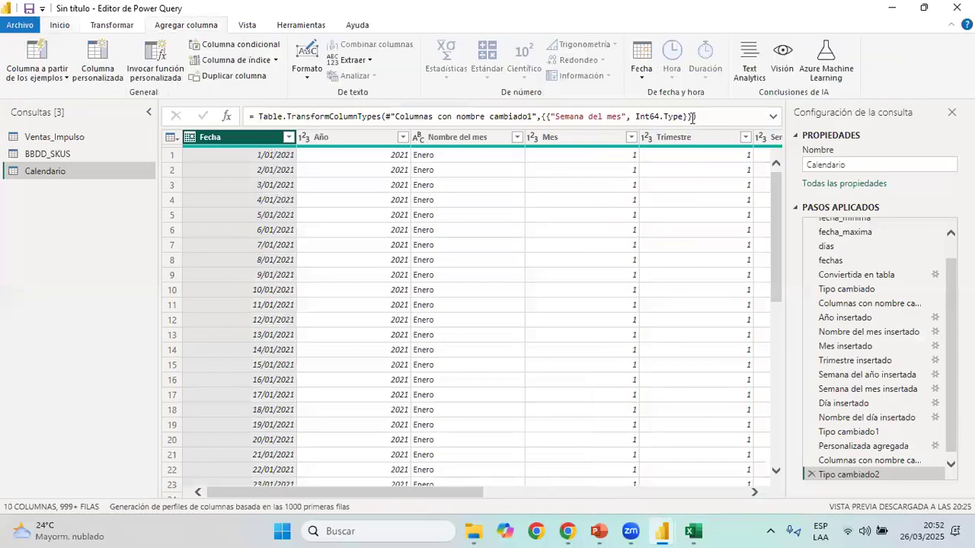
click(642, 72)
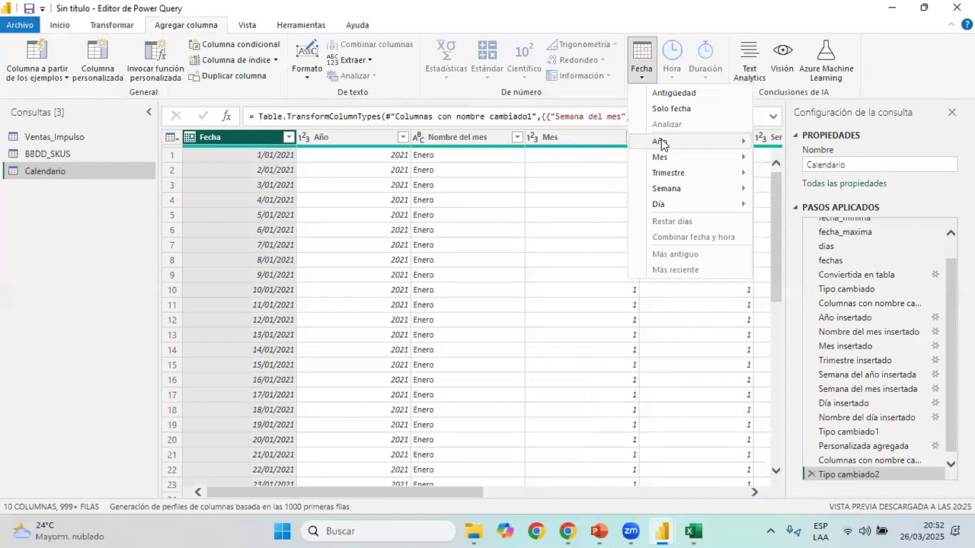
mouse_move(662, 143)
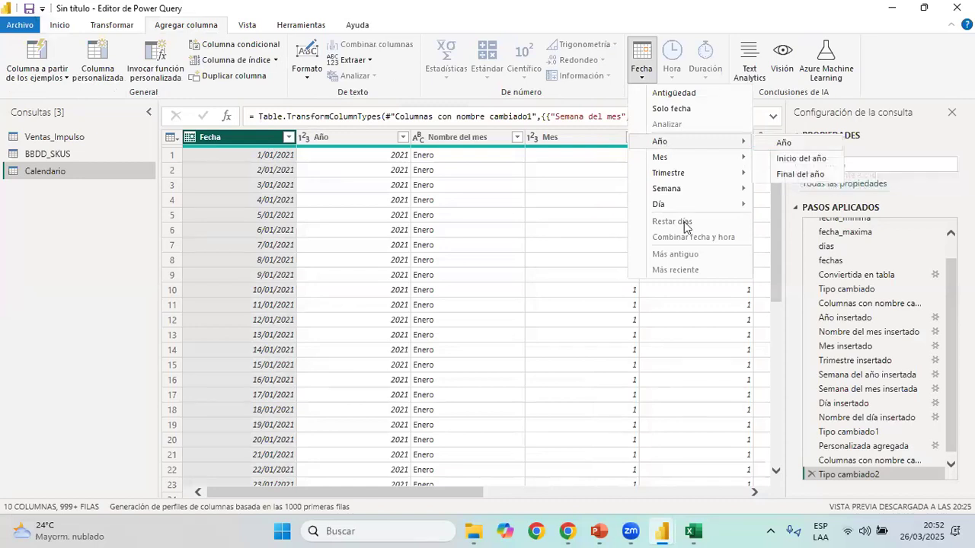
click(784, 142)
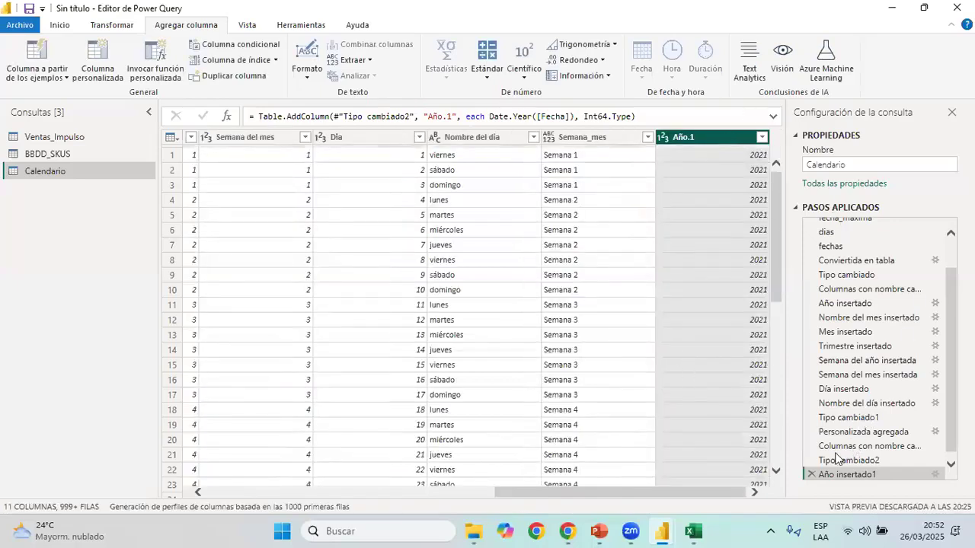
click(811, 474)
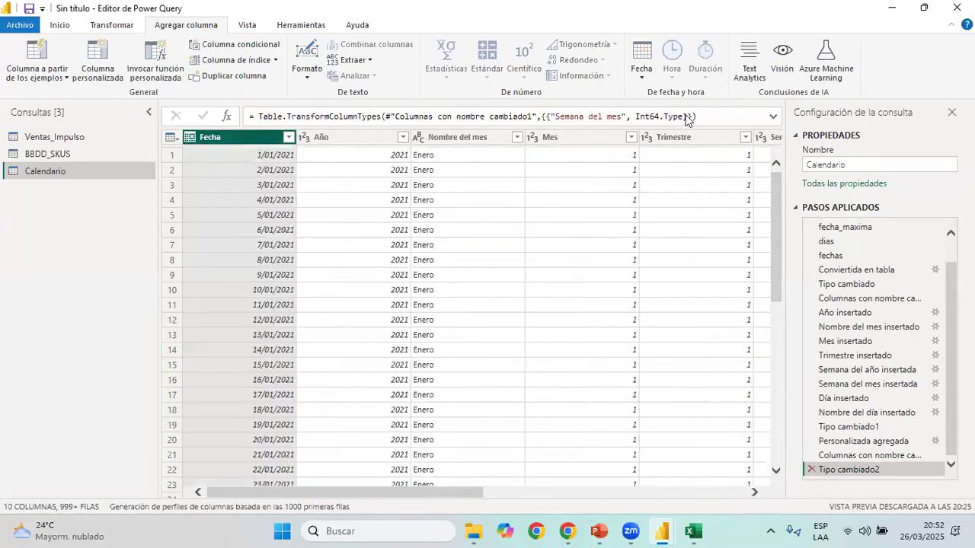
Examine which year, month, quarter, week and day columns can be derived from the Fecha column
click(643, 76)
mouse_move(717, 143)
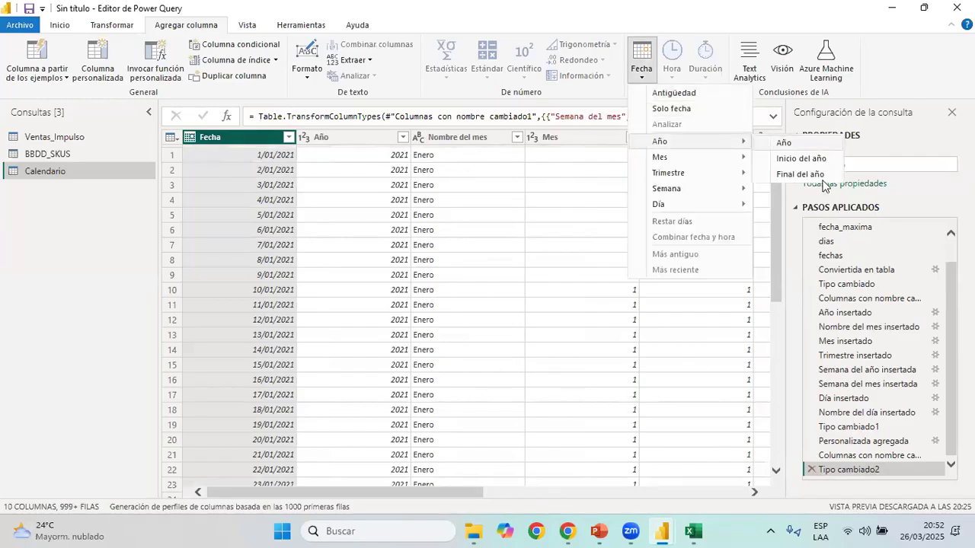
mouse_move(819, 160)
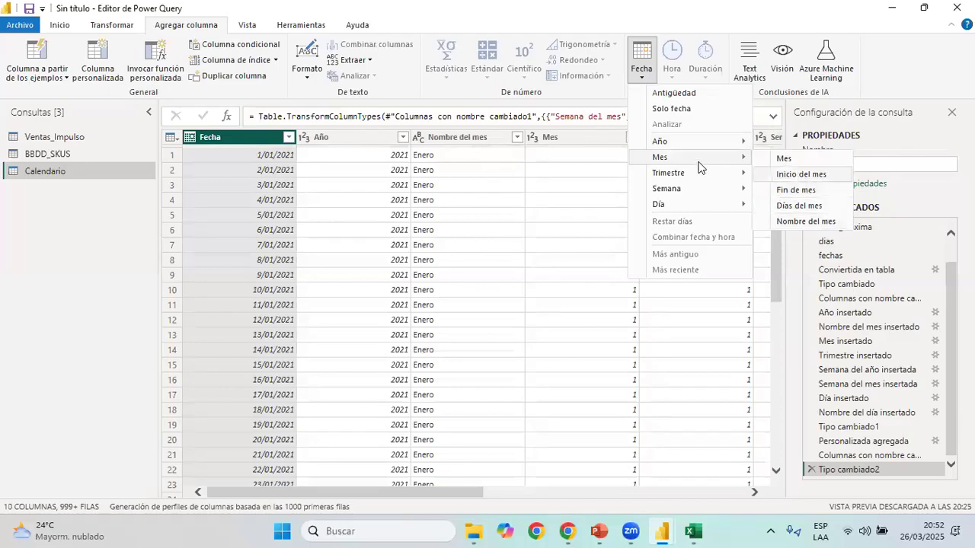
mouse_move(767, 175)
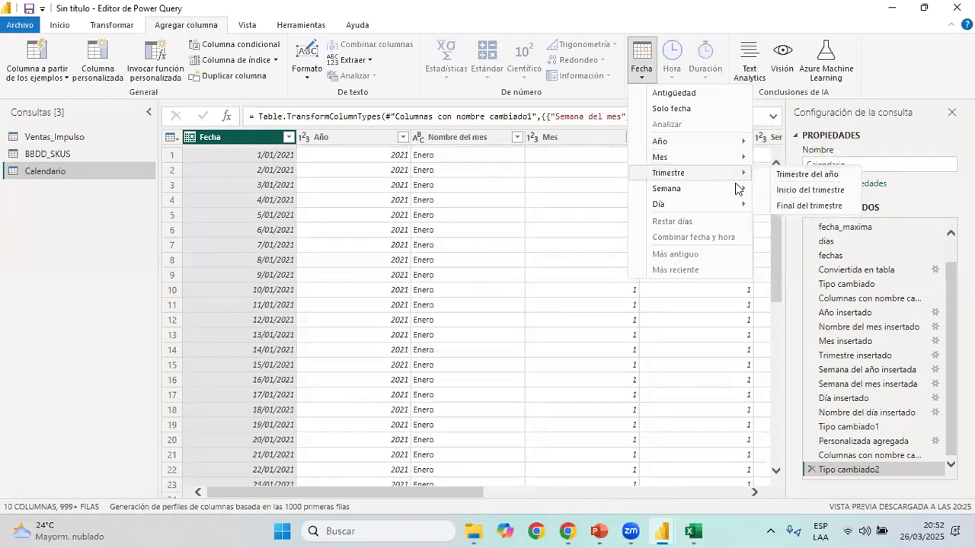
mouse_move(678, 204)
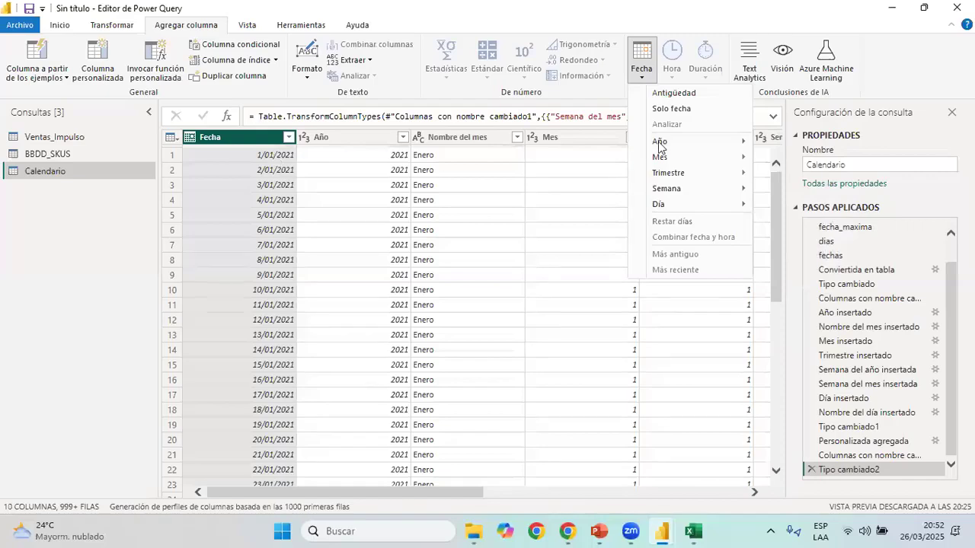
key(Escape)
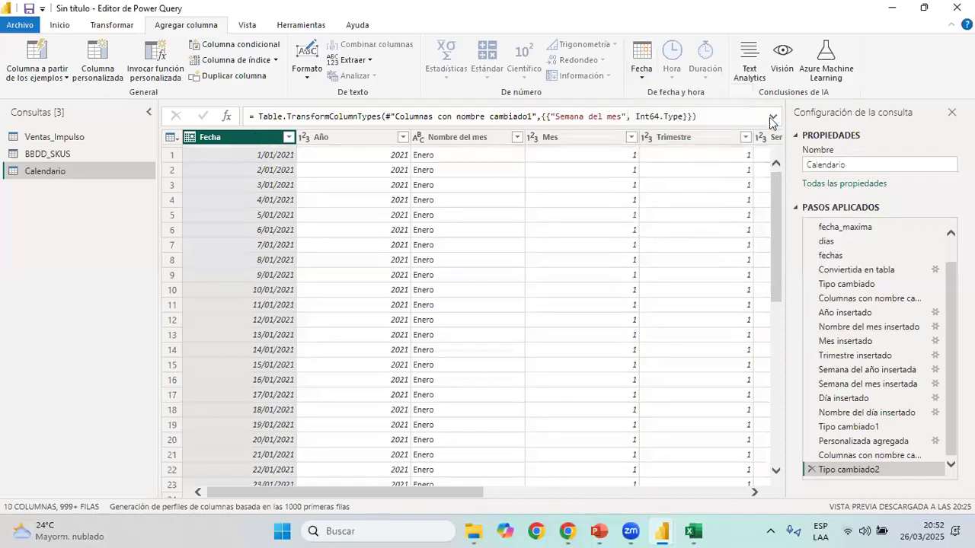
click(63, 25)
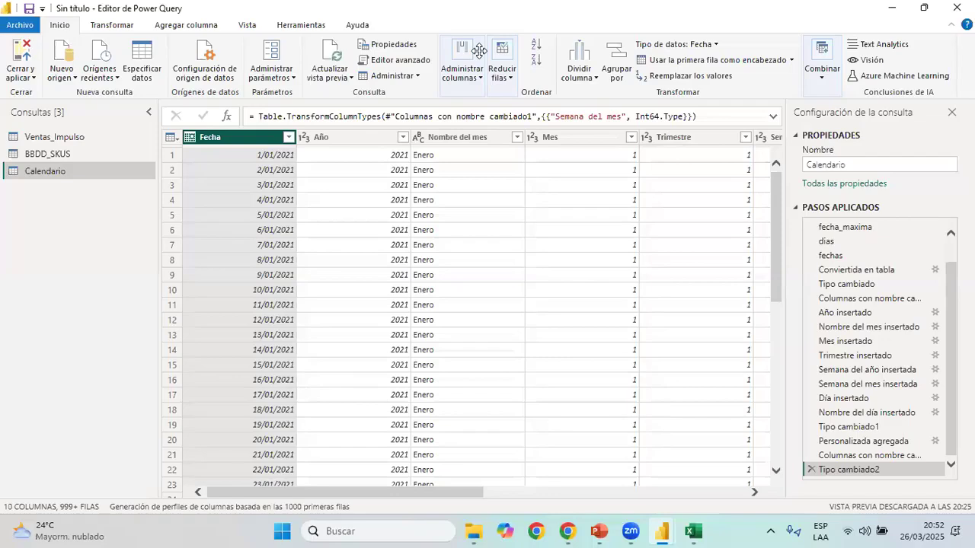
Switch to Excel and close the Libro1 workbook without saving it
click(699, 531)
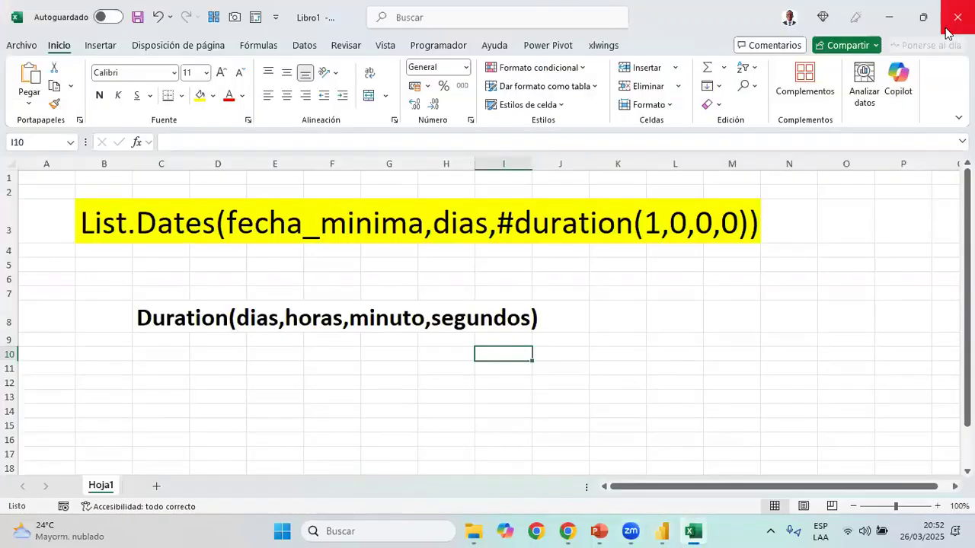
click(947, 29)
click(517, 340)
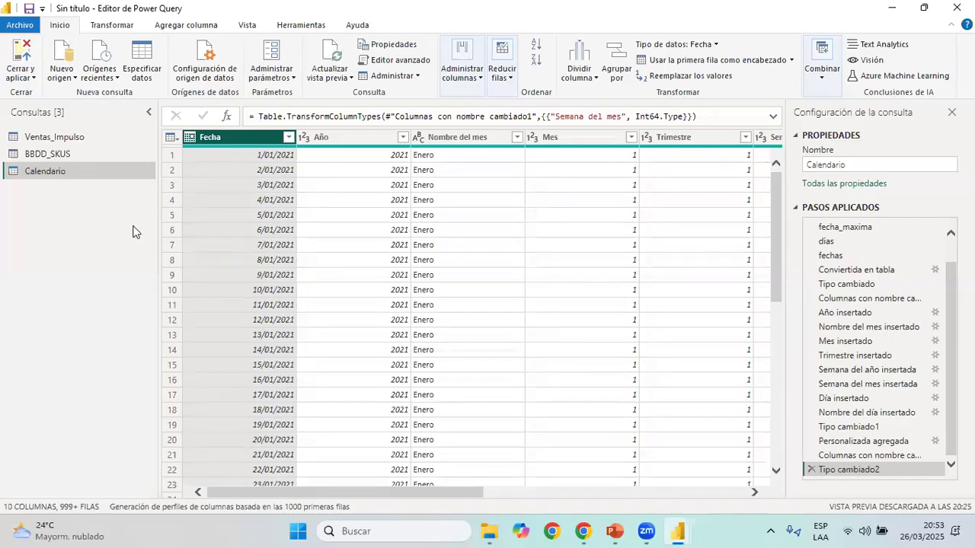
Review the Ventas_Impulso, BBDD_SKUS and Calendario queries in the Power Query editor
click(68, 137)
click(73, 153)
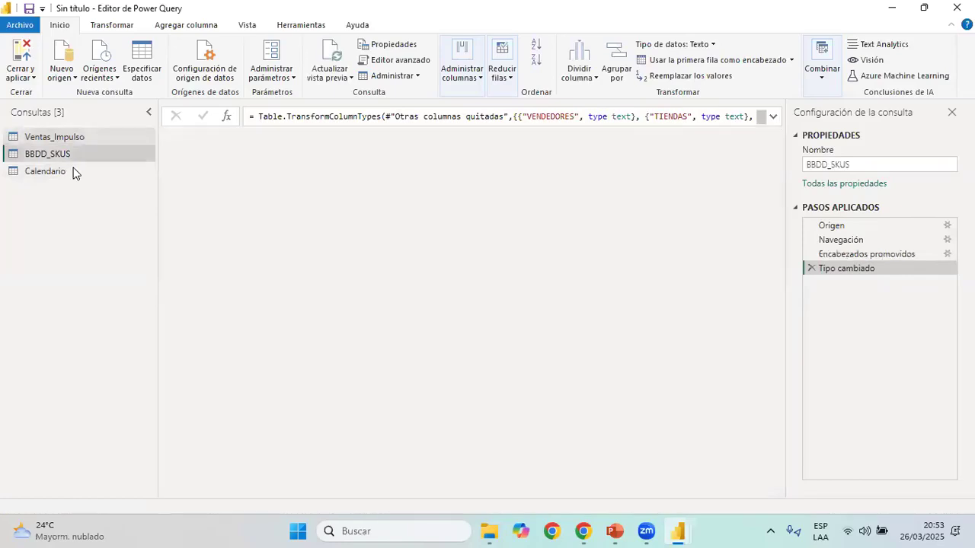
click(74, 171)
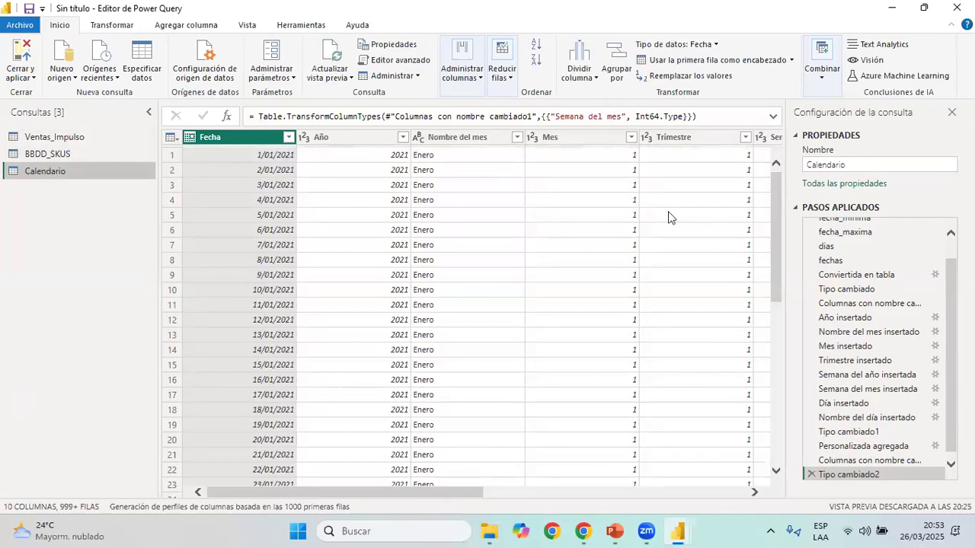
click(410, 493)
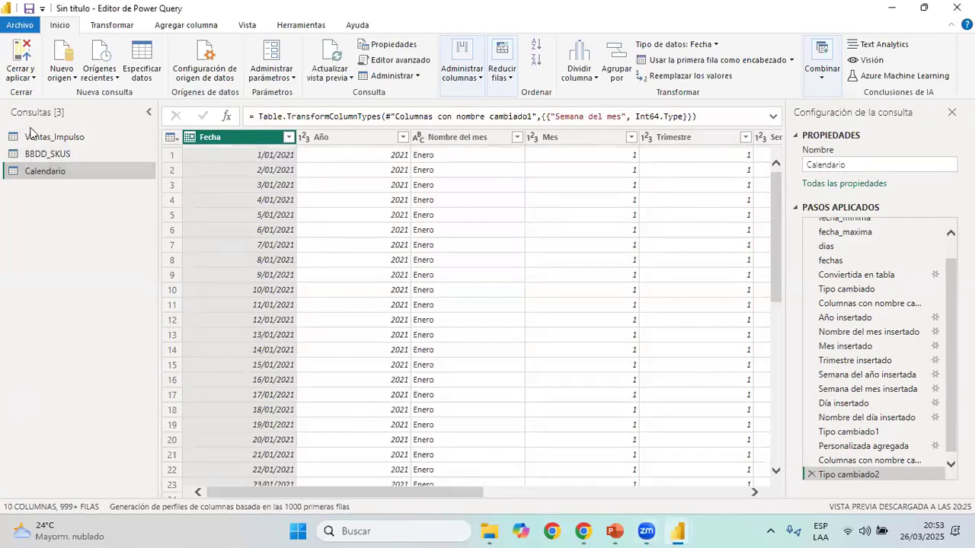
Close Power Query, applying the query changes, and bring the Power BI Desktop report window to the front
click(27, 57)
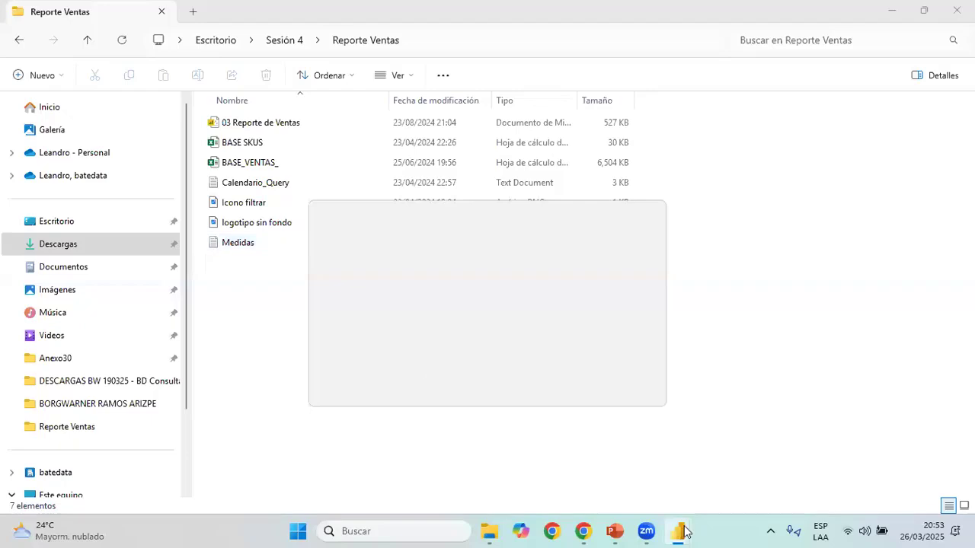
mouse_move(665, 519)
click(601, 467)
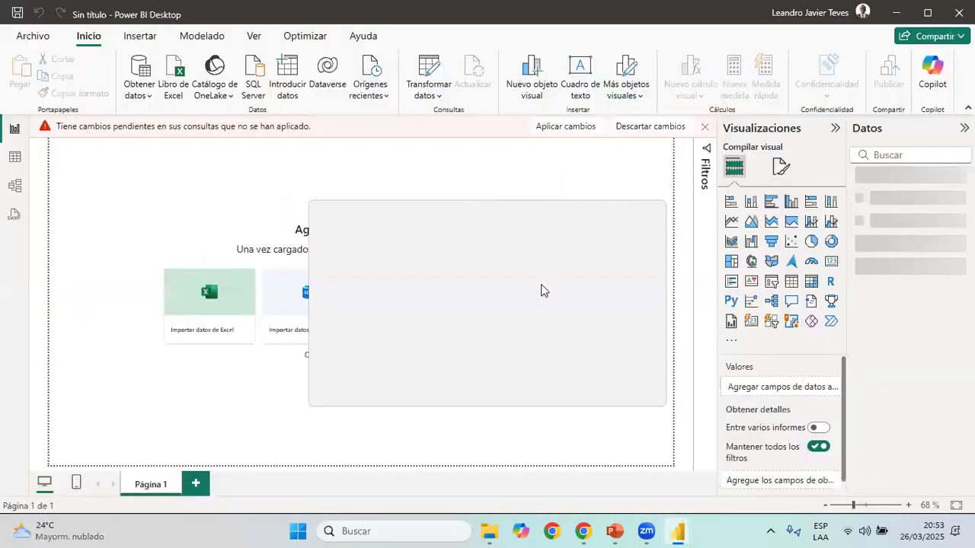
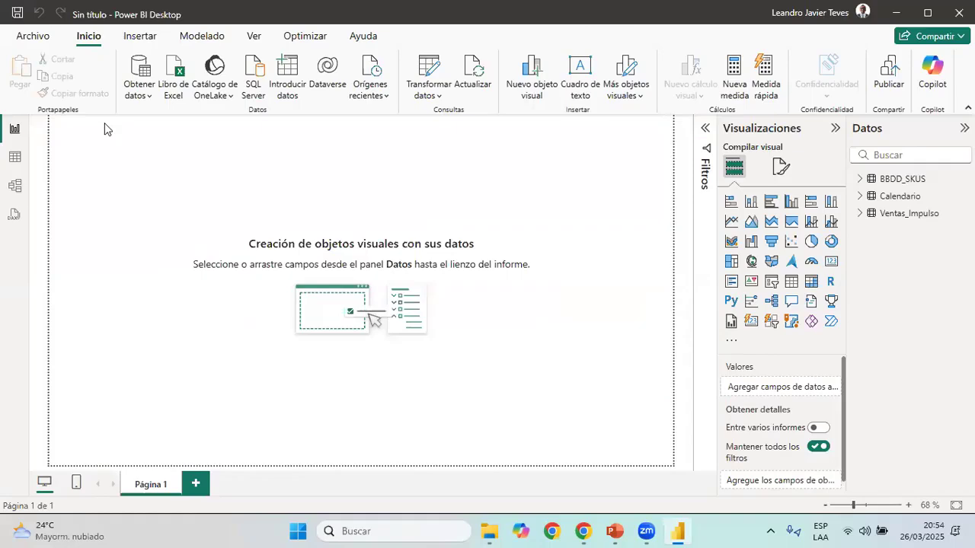
Open the model diagram and arrange the tables with Ventas_Impulso between BBDD_SKUS and Calendario
click(19, 195)
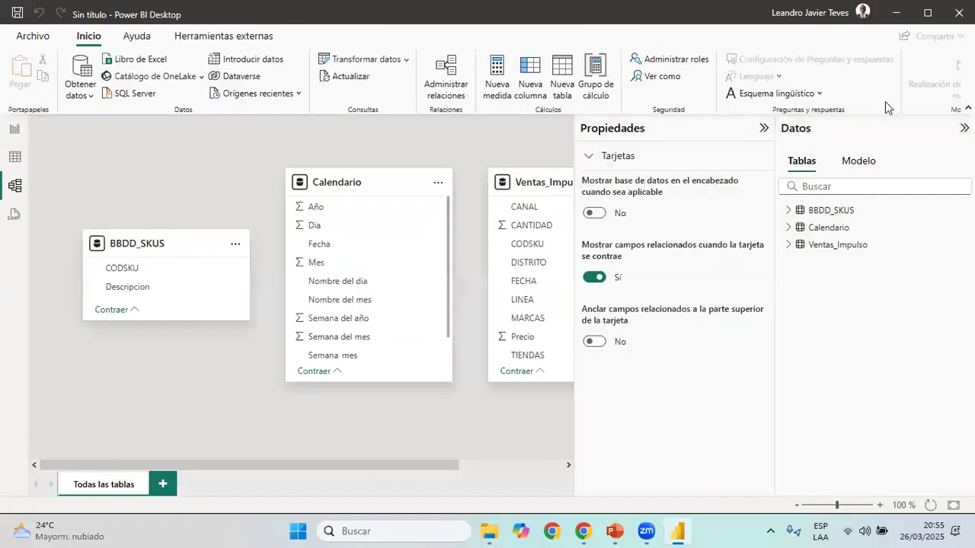
click(764, 128)
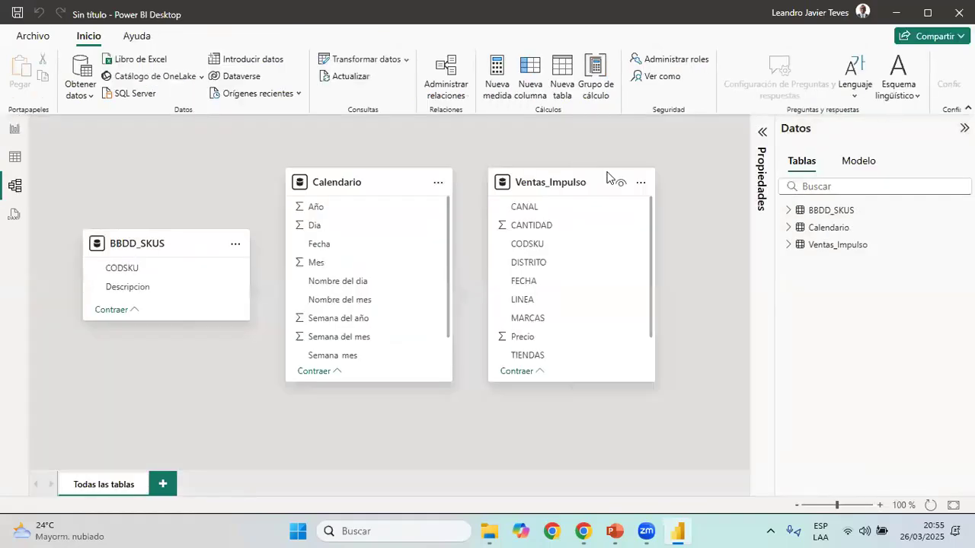
drag(526, 190, 339, 286)
drag(358, 180, 646, 179)
drag(156, 248, 157, 245)
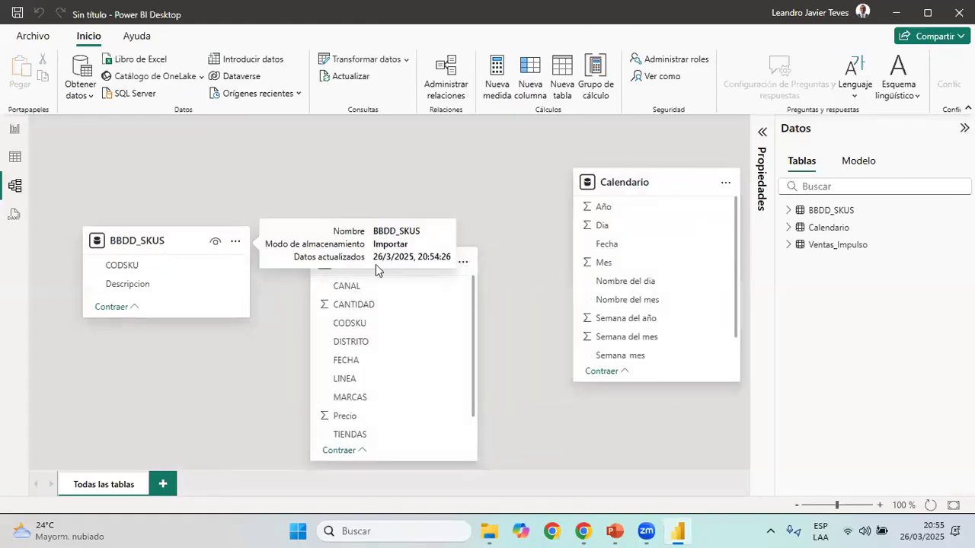
drag(397, 262, 425, 262)
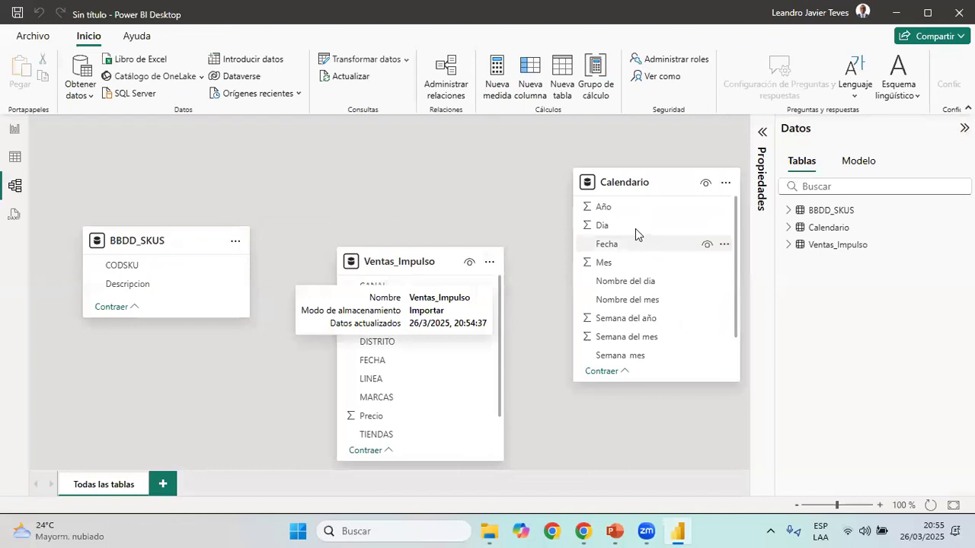
Create an active one-to-many relationship from Calendario's Fecha to Ventas_Impulso's FECHA with single cross-filter direction
click(626, 246)
drag(390, 361, 429, 367)
drag(631, 245, 565, 328)
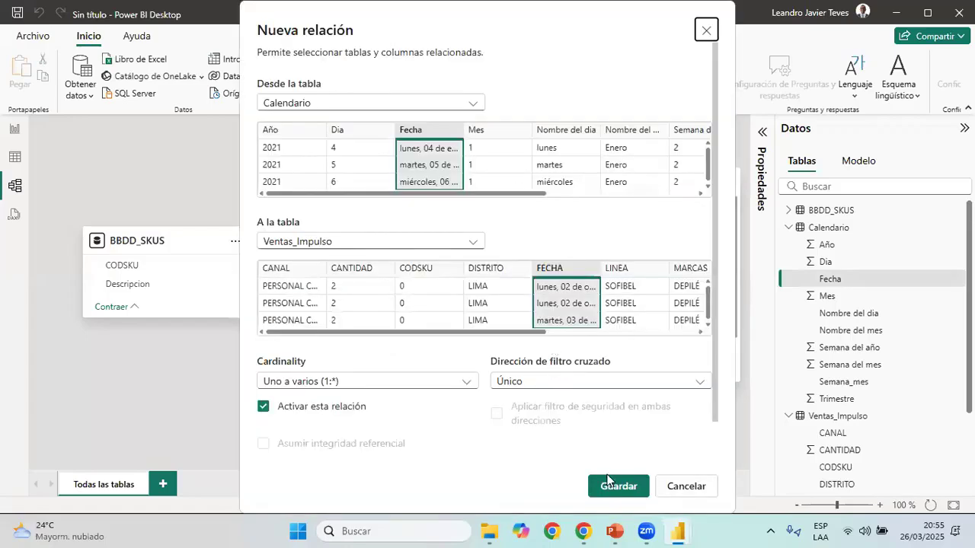
click(615, 485)
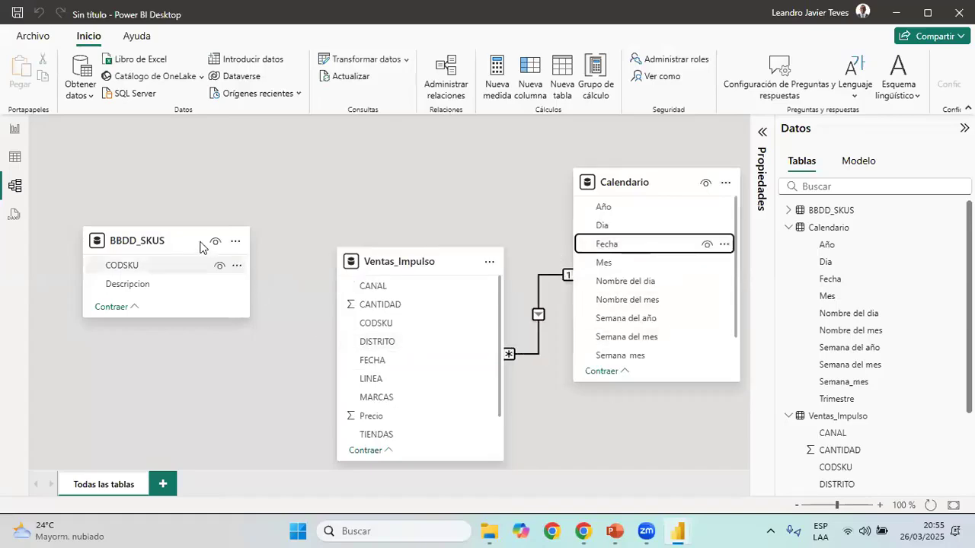
Create an active one-to-many relationship from BBDD_SKUS's CODSKU to Ventas_Impulso's CODSKU, and shift the Calendario table slightly closer to Ventas_Impulso
click(156, 267)
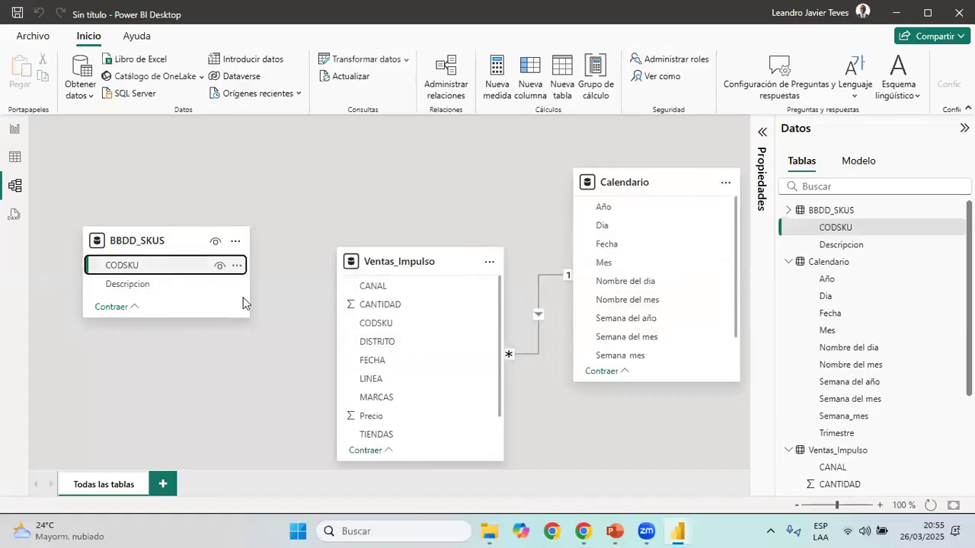
click(381, 321)
click(169, 267)
drag(167, 268, 377, 324)
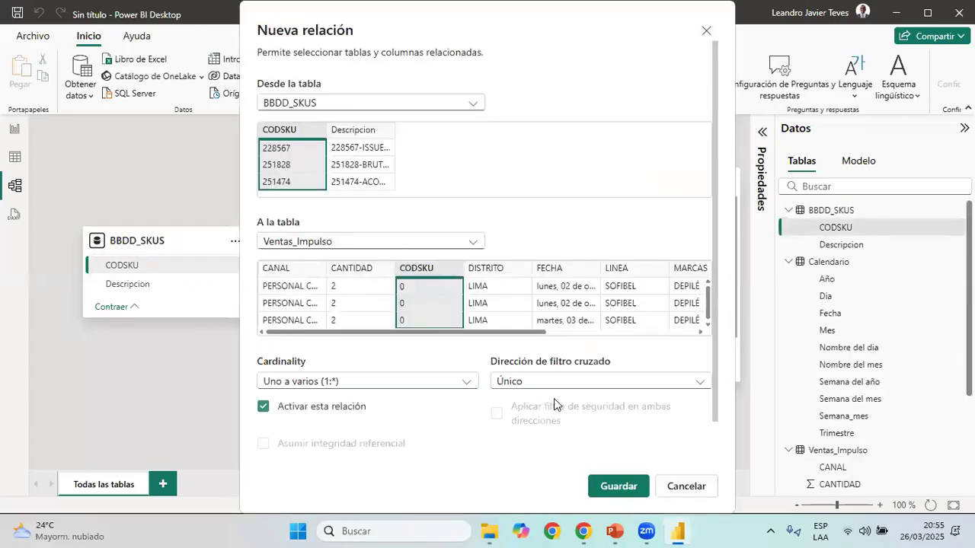
click(600, 479)
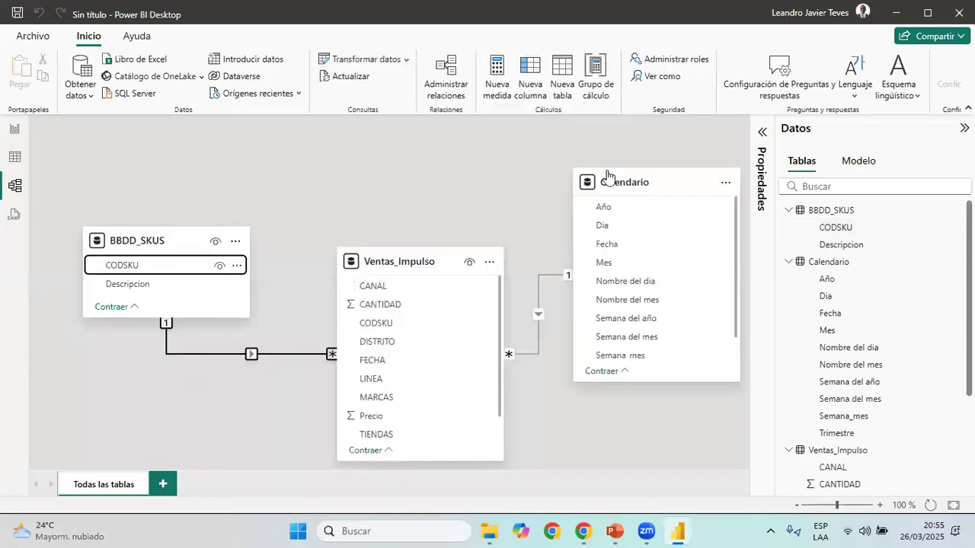
drag(631, 180, 622, 180)
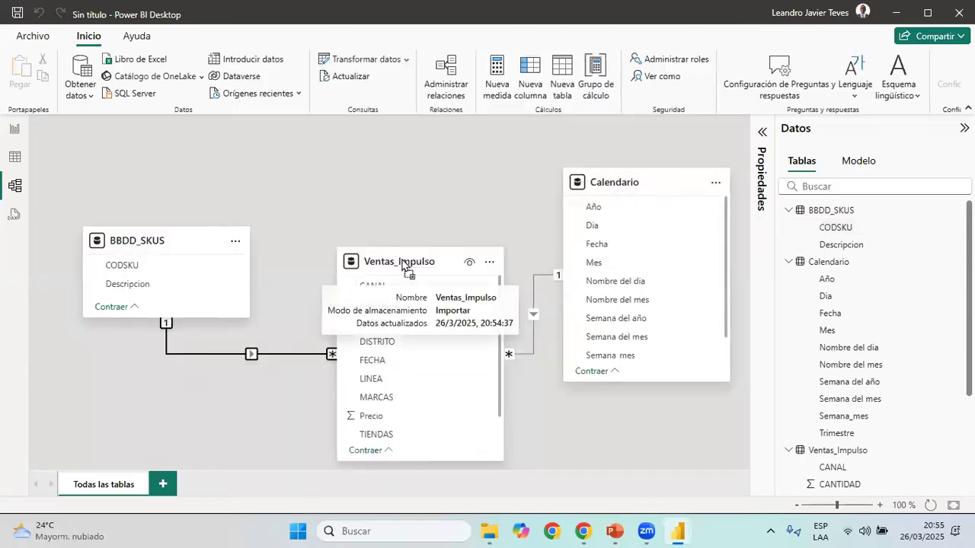
Show the Calendario table's data and format its Fecha column as *14/03/2001 (Short Date)
click(19, 158)
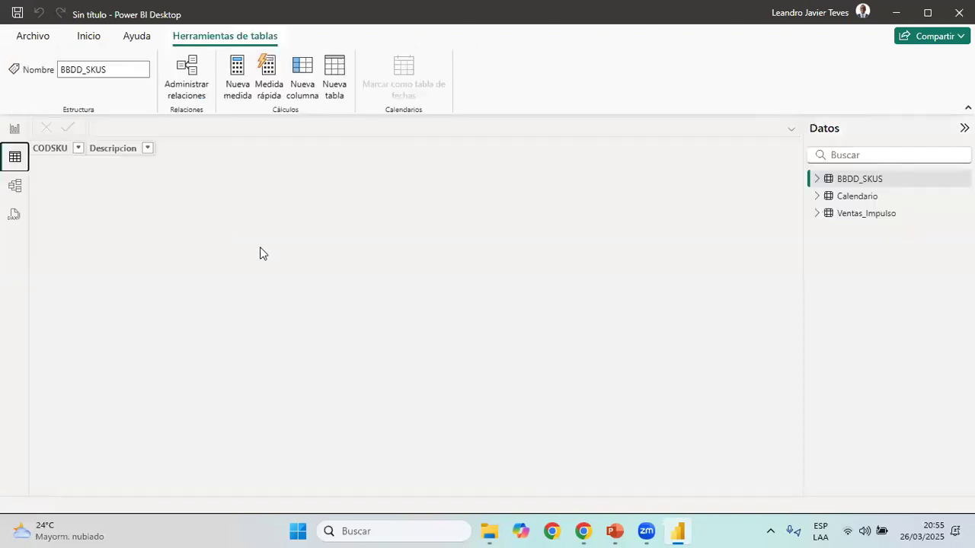
click(856, 198)
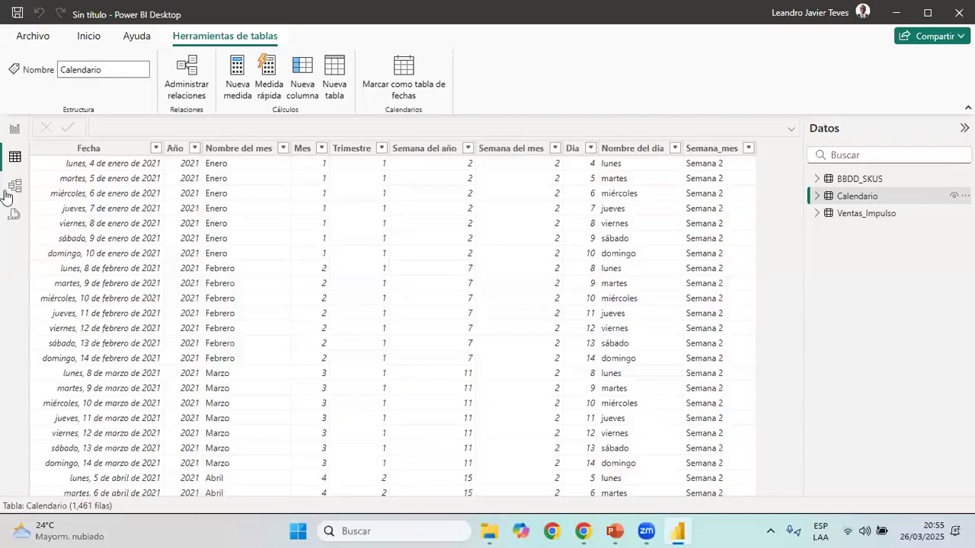
click(84, 148)
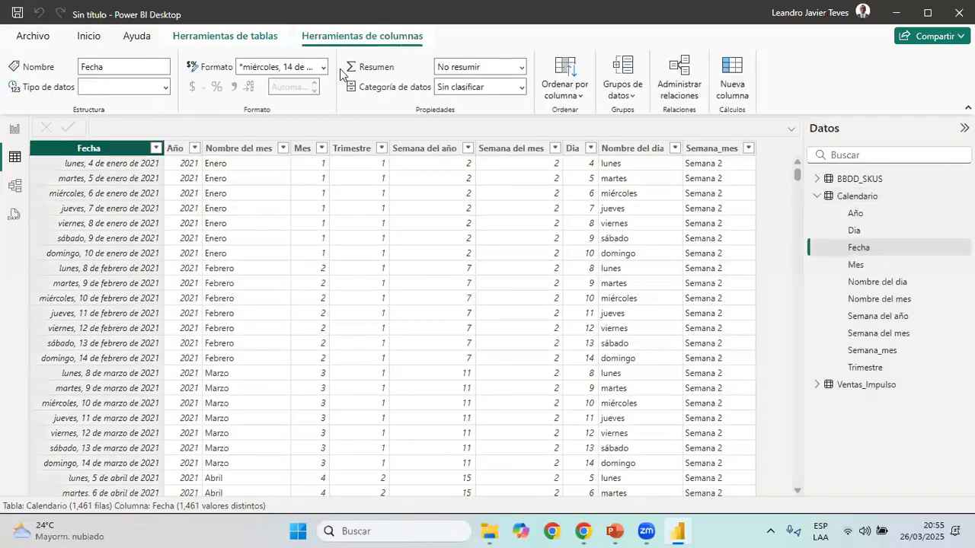
click(323, 67)
click(304, 124)
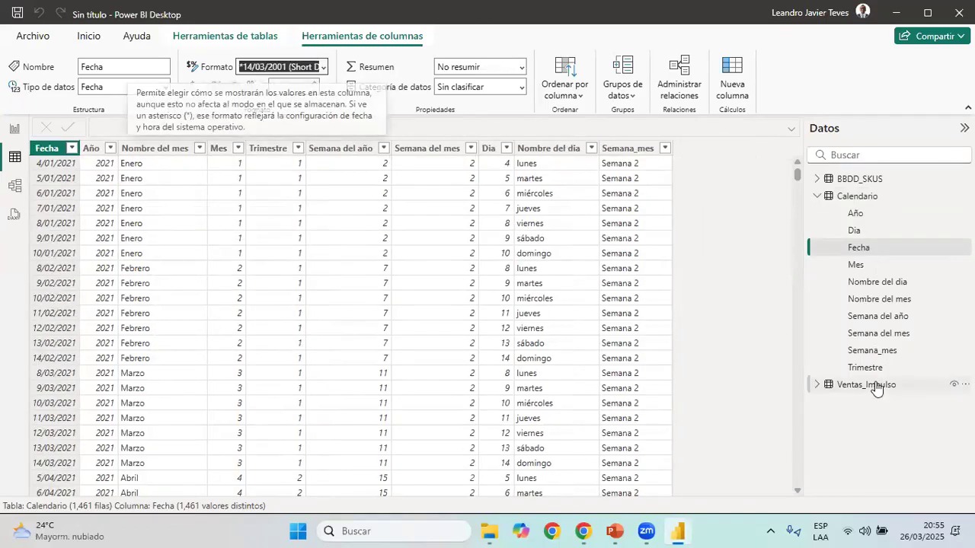
Format the FECHA column of the Ventas_Impulso table as *14/03/2001 (Short Date)
click(821, 386)
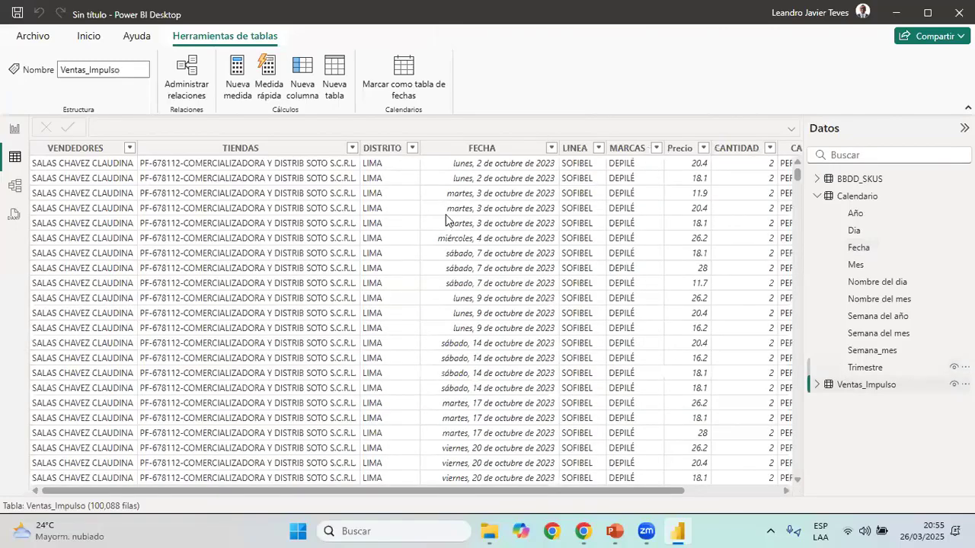
click(468, 191)
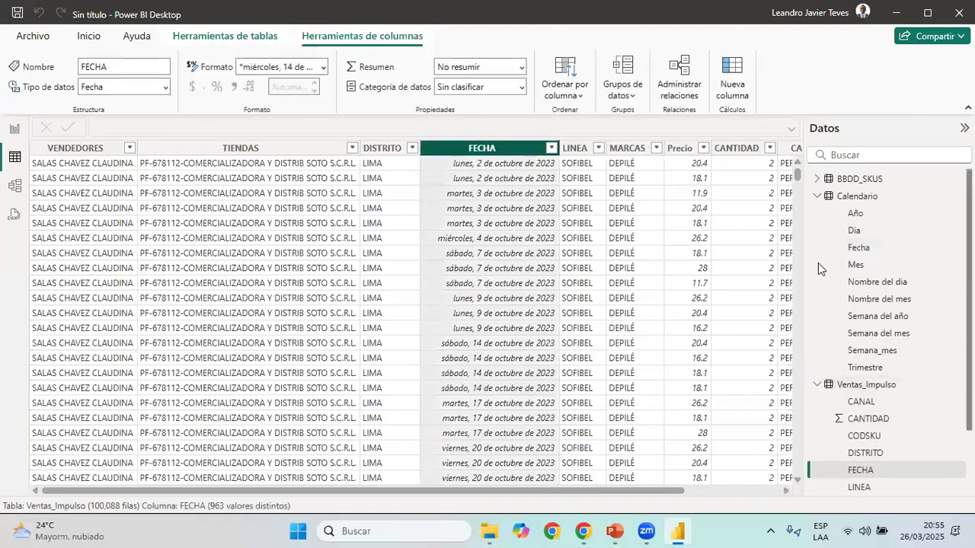
click(304, 108)
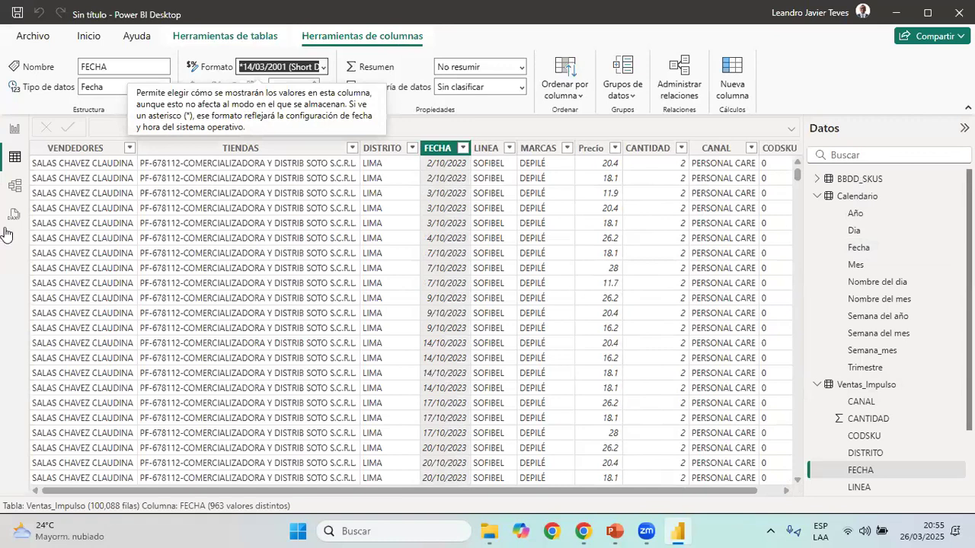
click(593, 370)
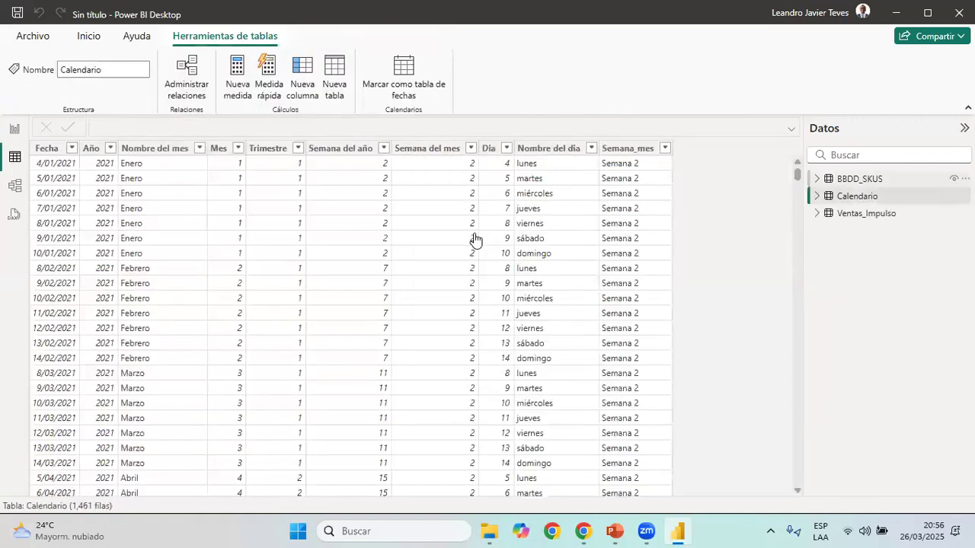
Save the report to the Escritorio folder as a Power BI file named Clase26.03.25
click(41, 39)
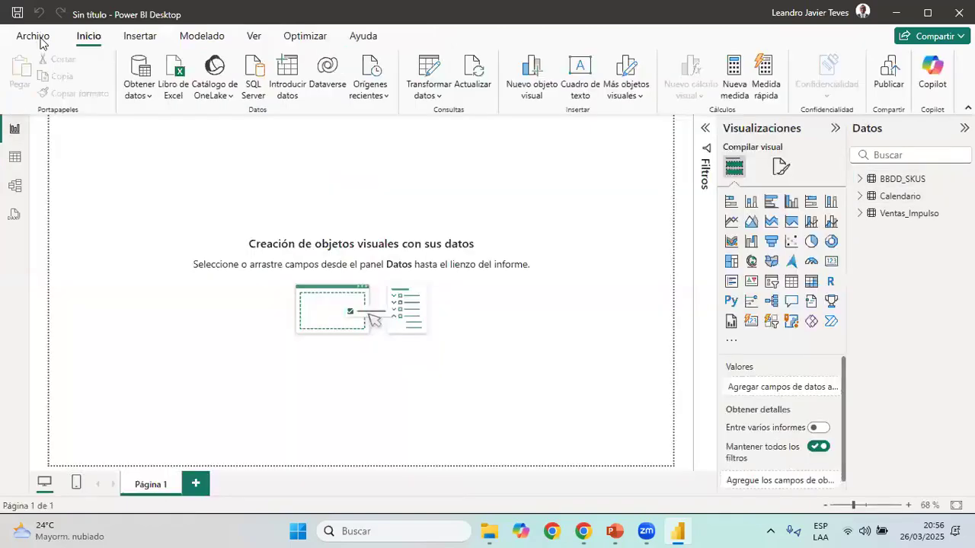
click(96, 168)
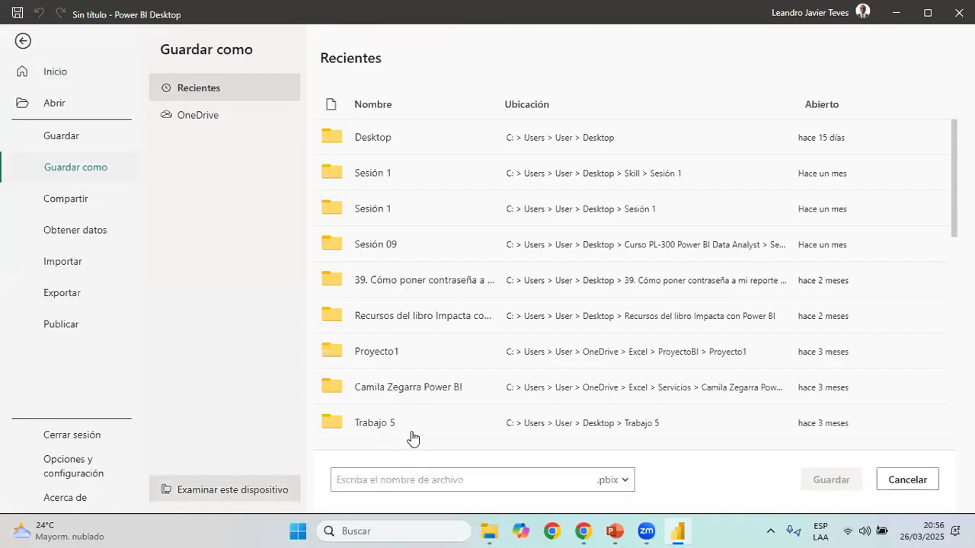
key(Escape)
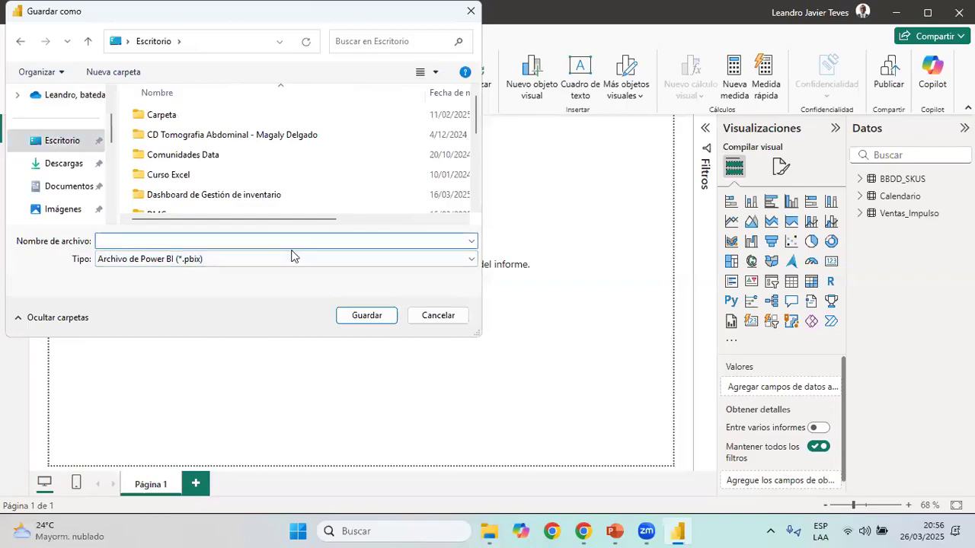
text(Clase26.3.25)
click(381, 316)
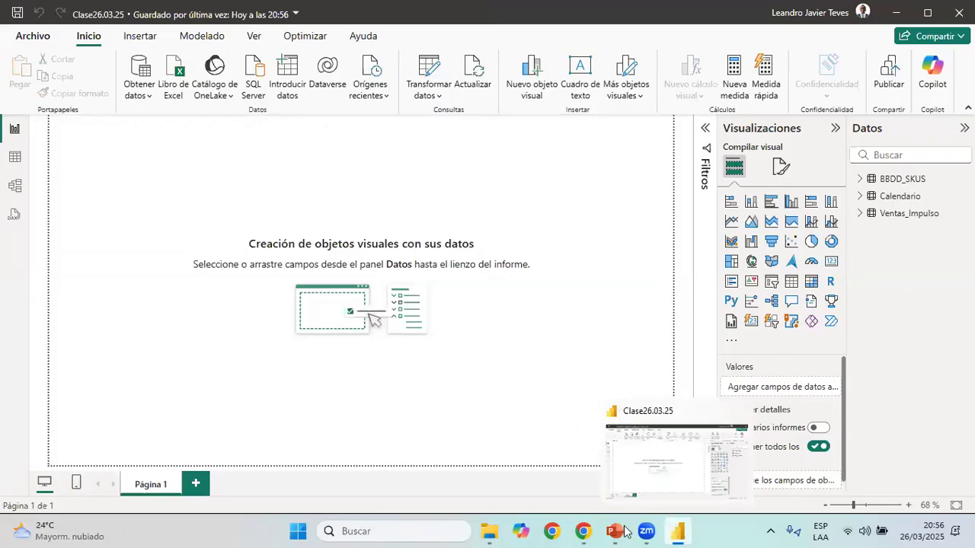
Switch to Chrome and examine the published Reporte Ventas page, from its filters and cards down to the growth summary tables
mouse_move(648, 532)
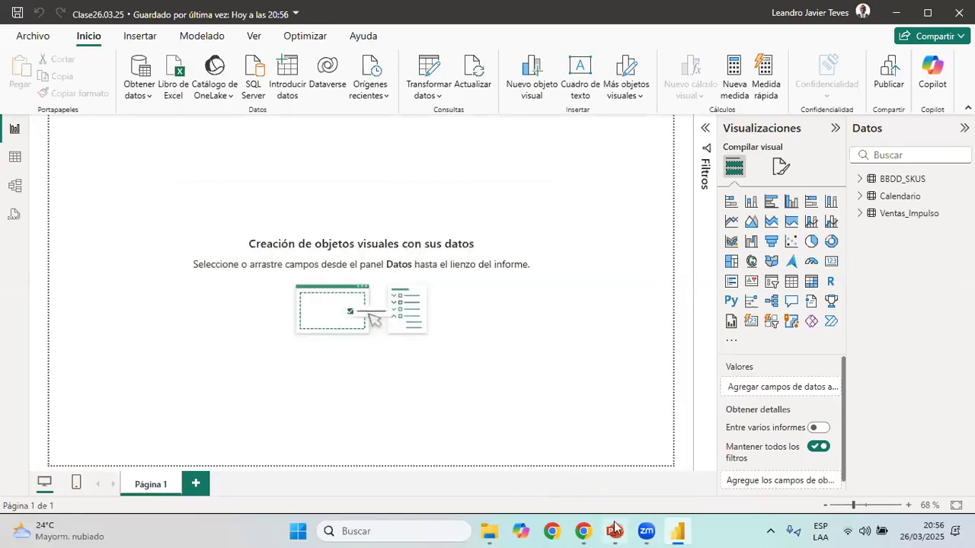
mouse_move(583, 532)
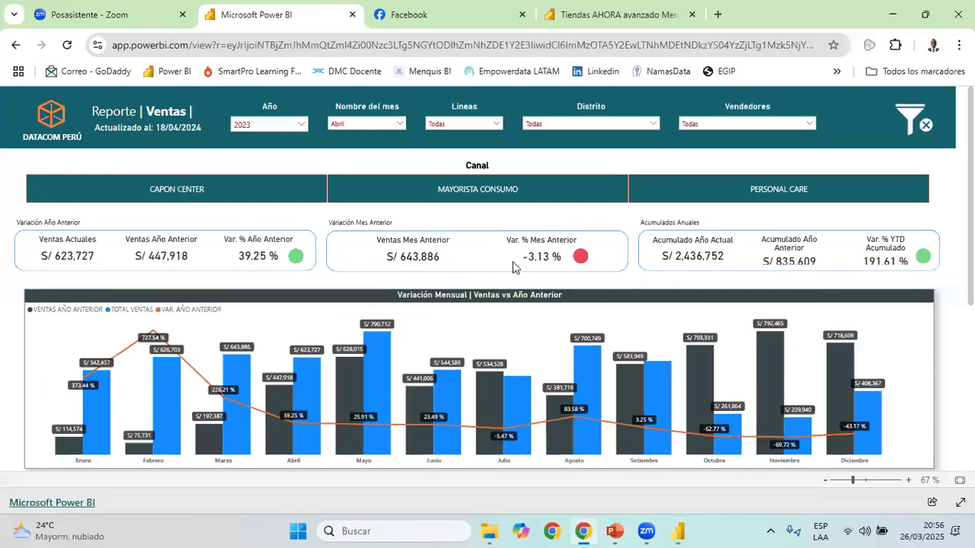
scroll(627, 297, down, 5)
scroll(734, 320, down, 4)
scroll(734, 319, up, 4)
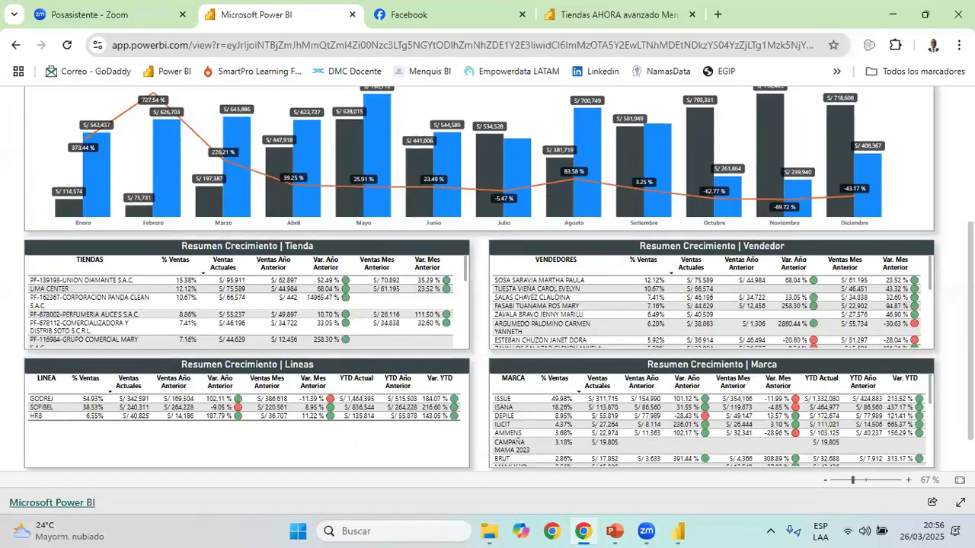
scroll(925, 93, up, 5)
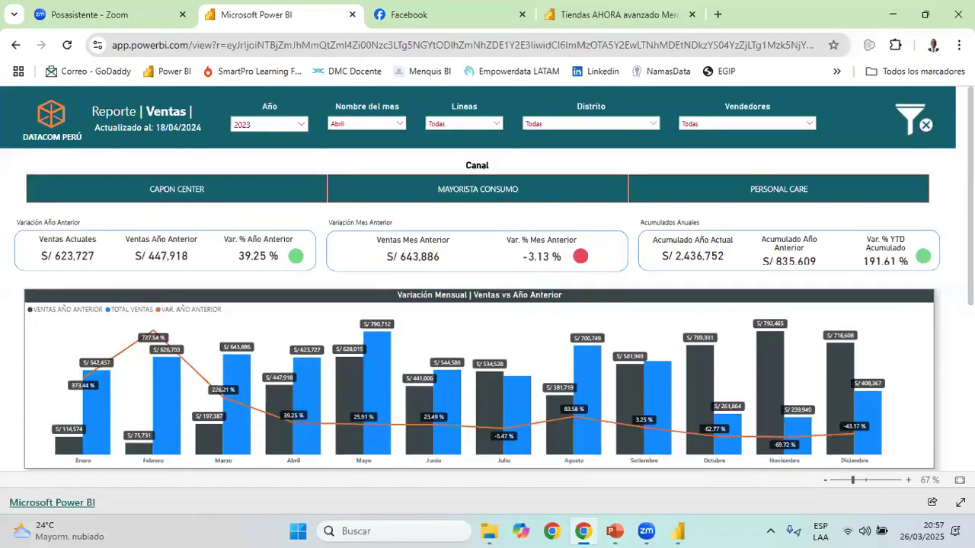
click(893, 14)
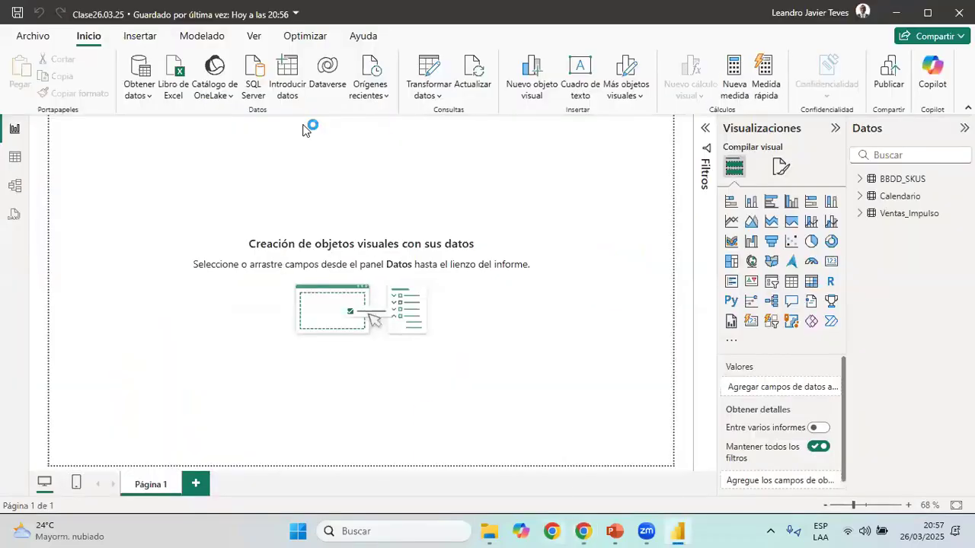
Open the 03 Reporte de Ventas report, check its page's canvas type, height and width, and return to the Clase26.03.25 report
double_click(302, 124)
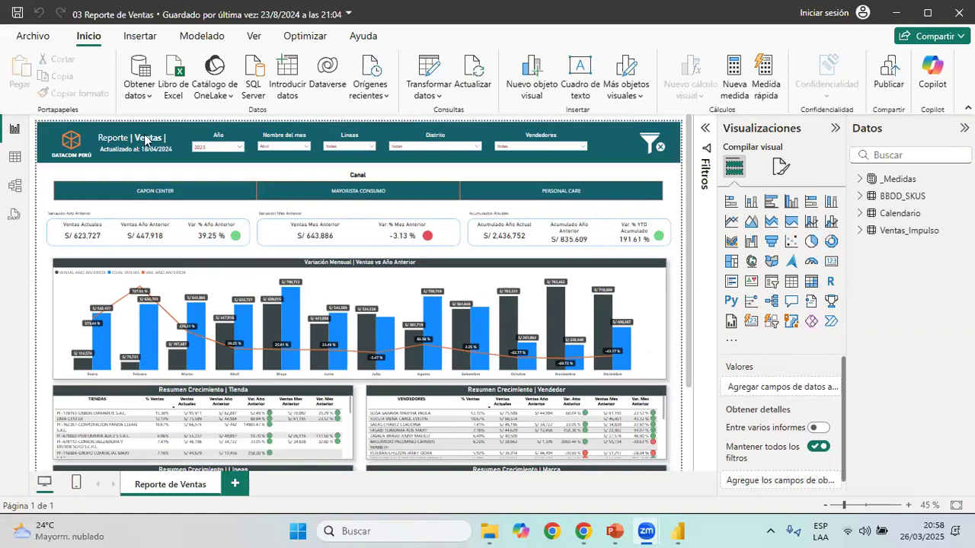
click(782, 171)
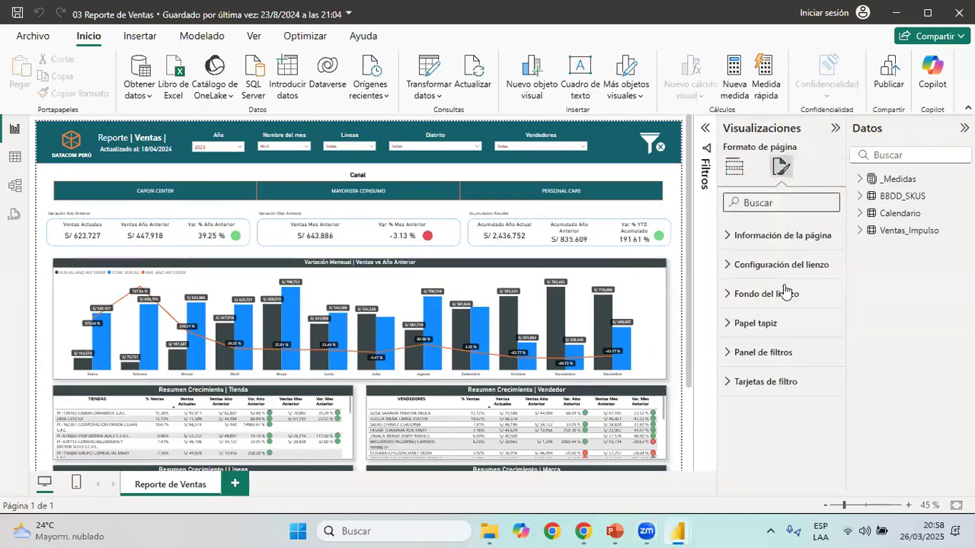
click(778, 265)
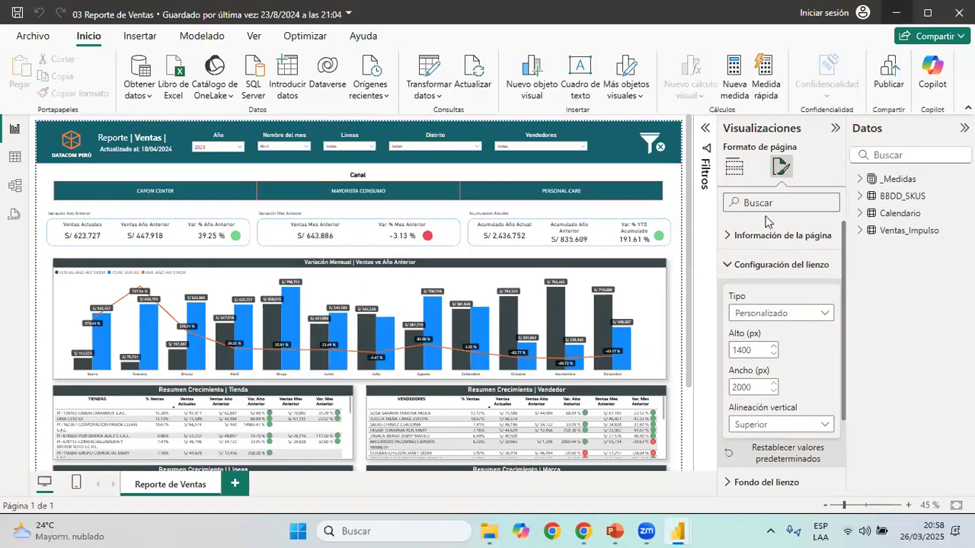
click(897, 16)
mouse_move(678, 531)
click(608, 475)
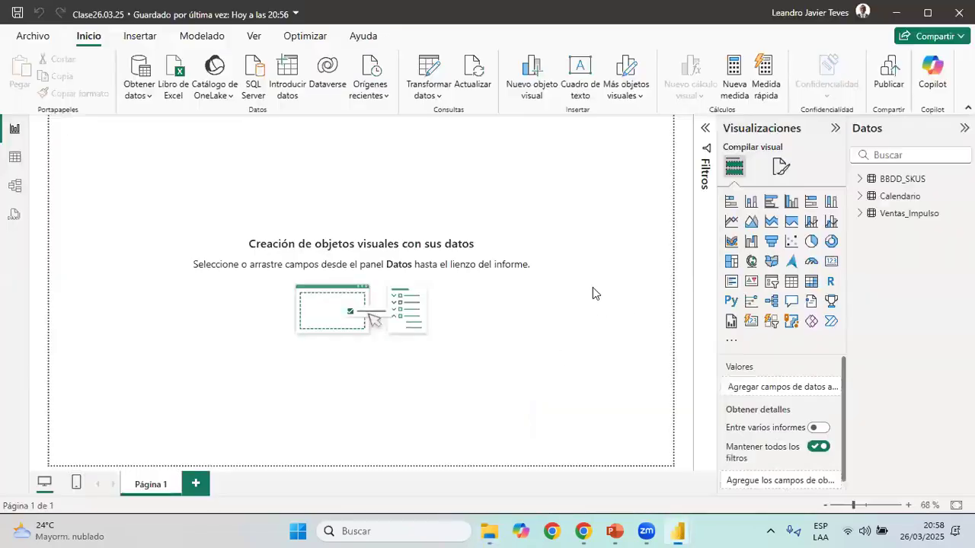
Set the Página 1 canvas to type Personalizado with a height of 1400 px and a width of 2000 px
click(783, 174)
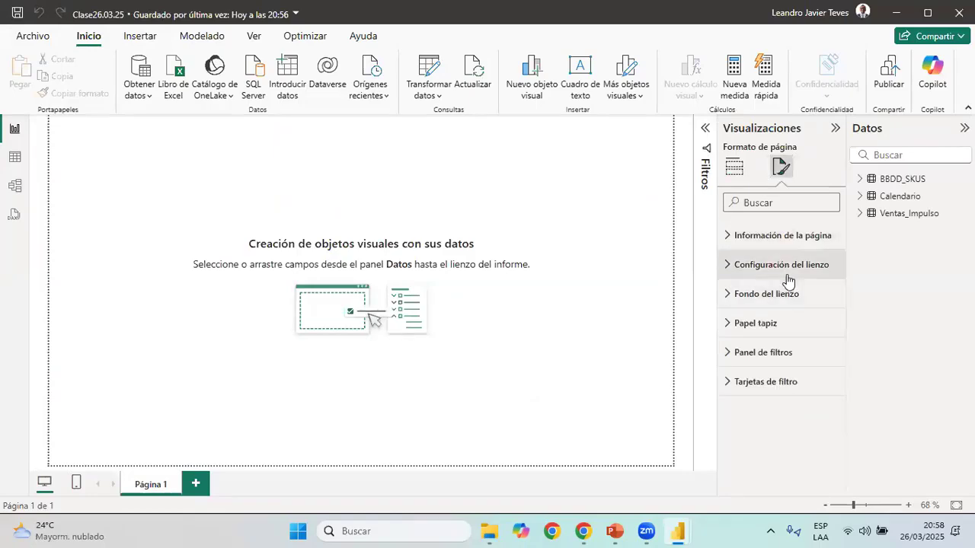
click(787, 276)
click(750, 313)
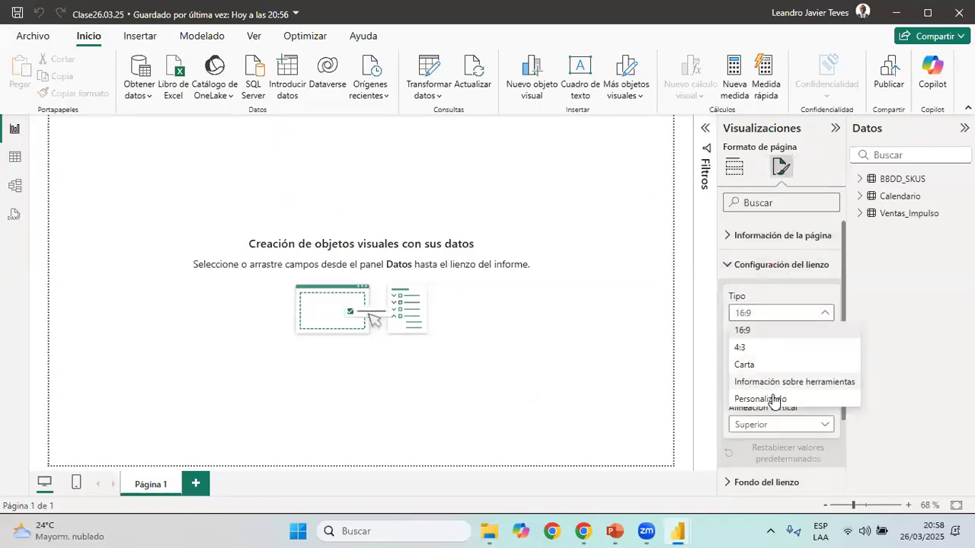
click(774, 401)
drag(754, 349, 660, 349)
text(1400)
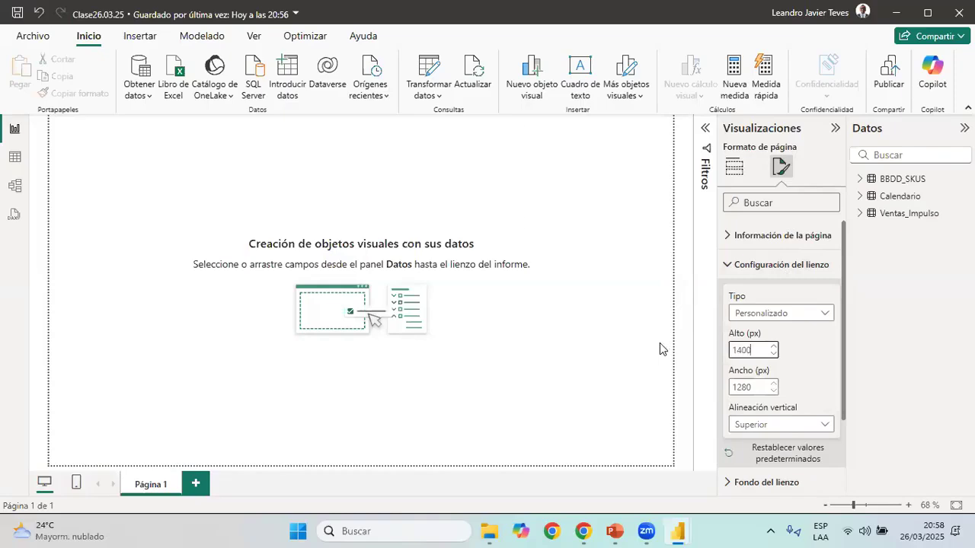
key(Tab)
text(2000)
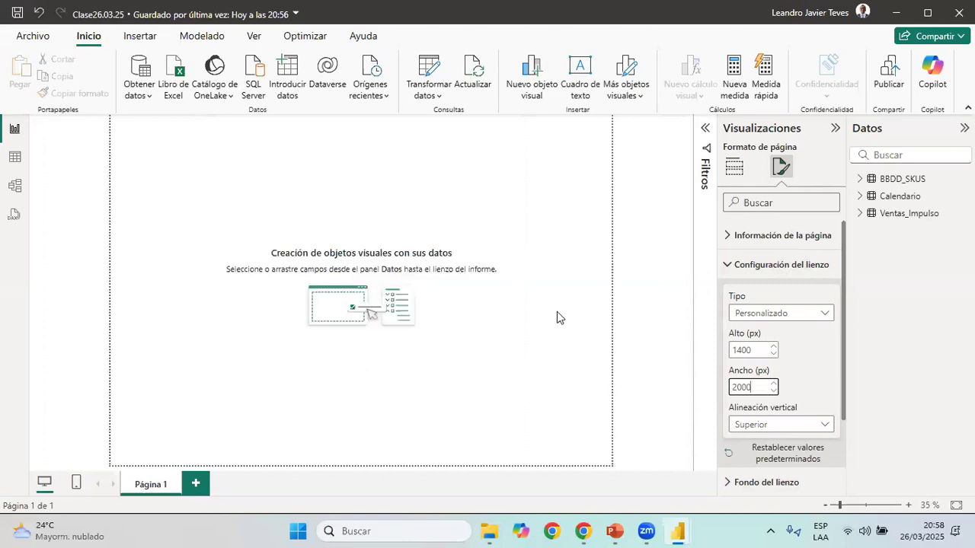
click(501, 272)
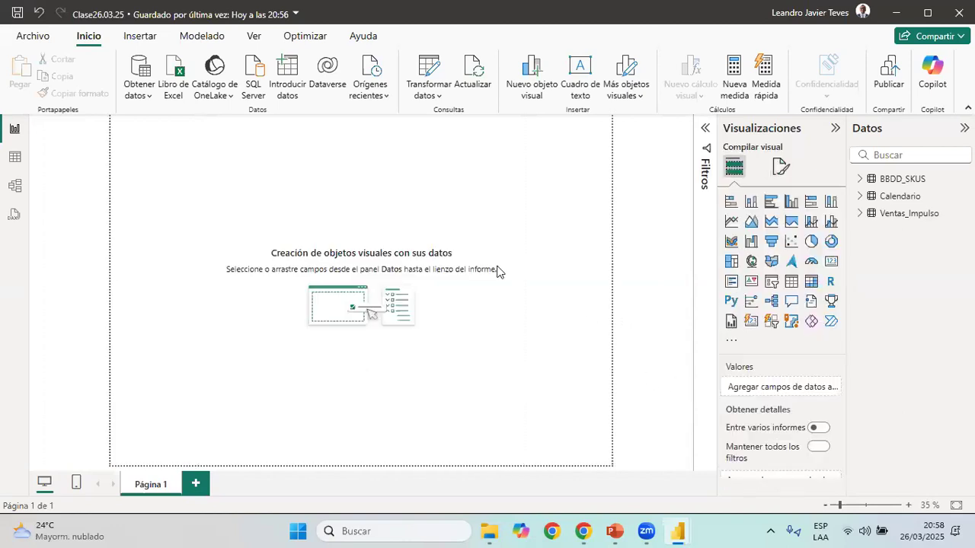
drag(126, 134, 617, 462)
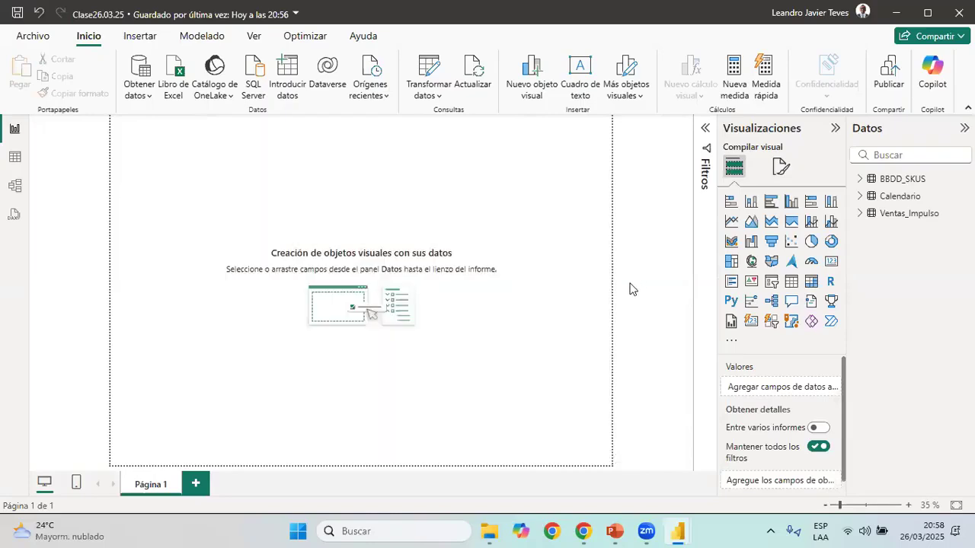
Switch to the 03 Reporte de Ventas report and examine the header banner of its page
key(alt+Tab)
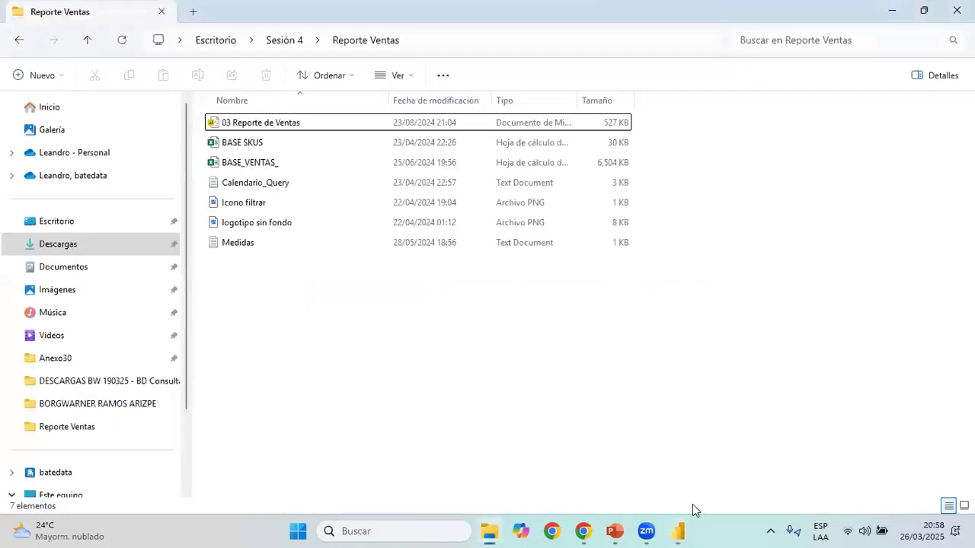
click(678, 531)
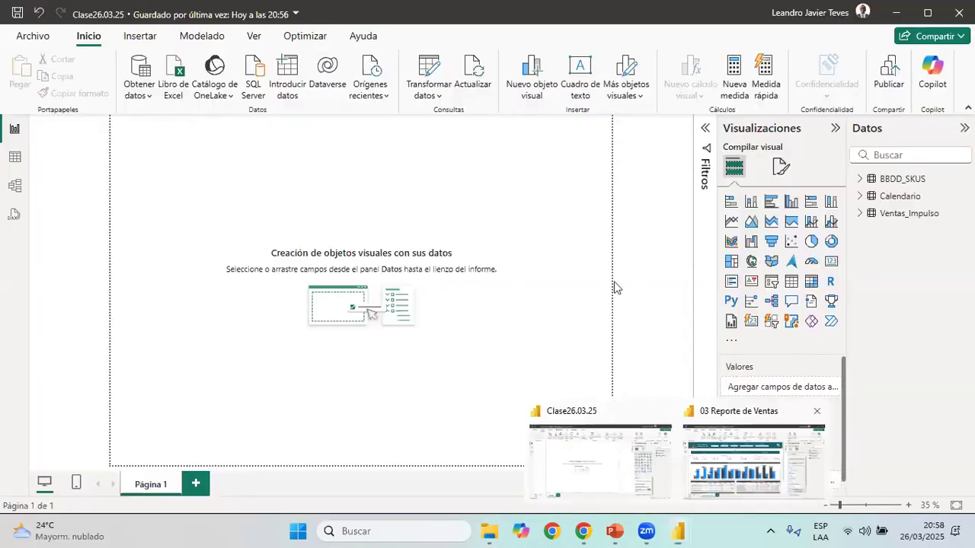
click(754, 461)
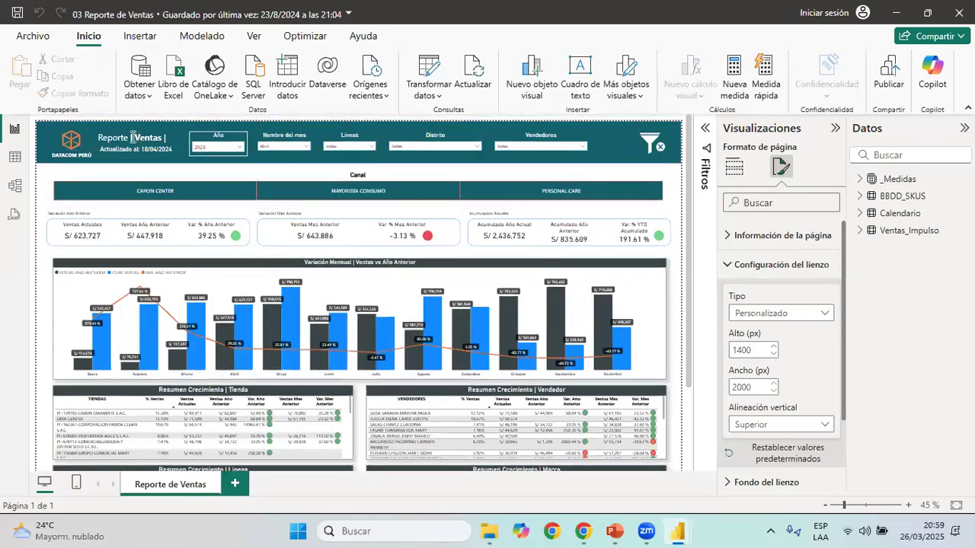
click(622, 160)
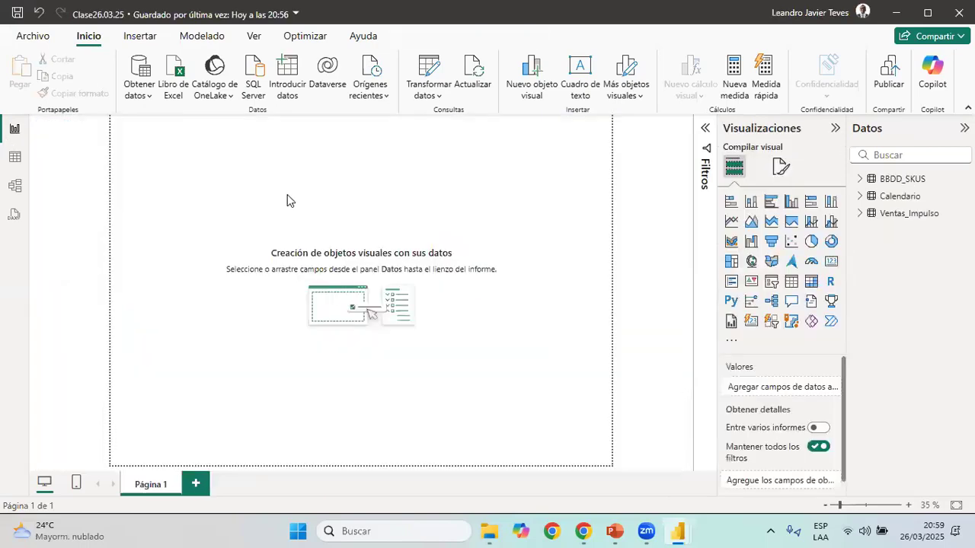
Insert a rectangle on Página 1 of Clase26.03.25 and stretch it into a banner across the full page width
click(145, 38)
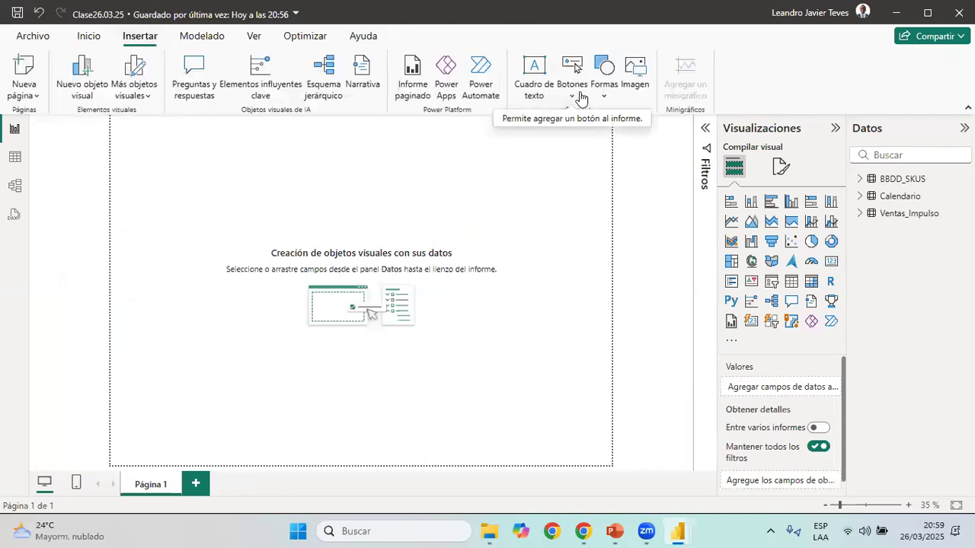
click(604, 89)
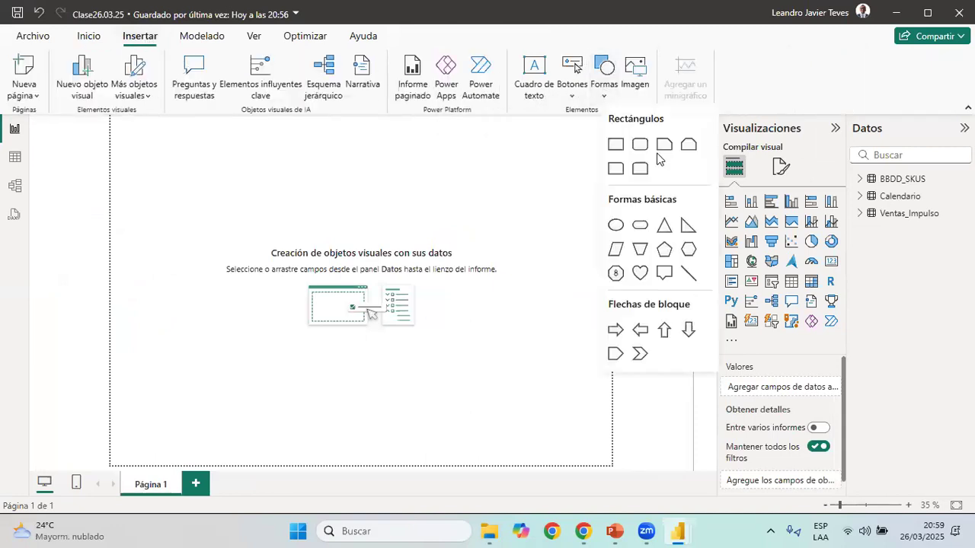
click(616, 144)
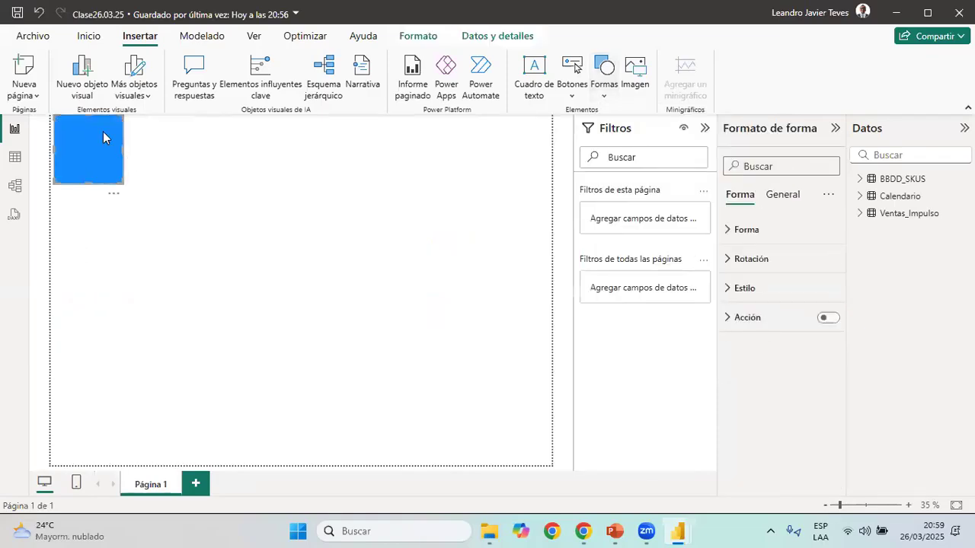
drag(123, 184, 590, 170)
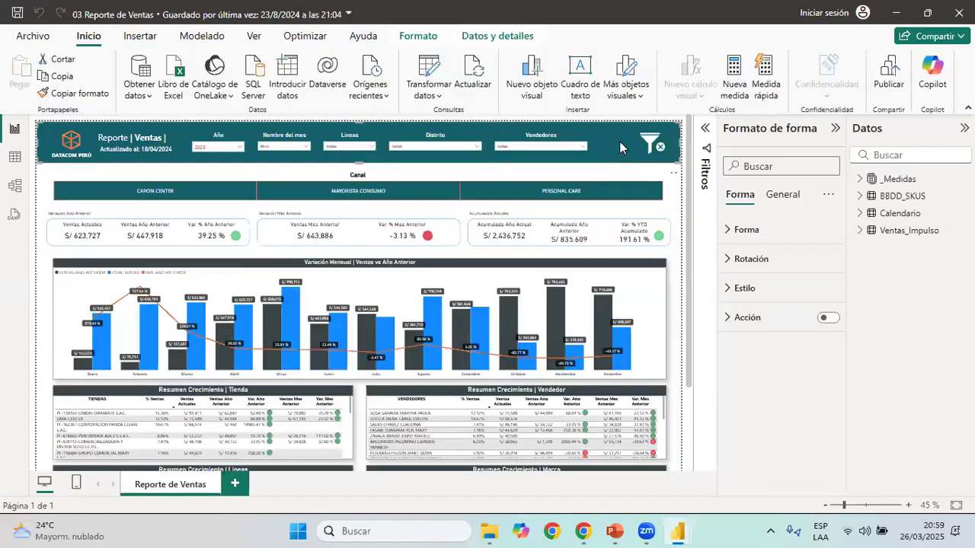
Copy the header banner's hexadecimal fill colour, #15616D, from the 03 Reporte de Ventas report and return to Clase26.03.25
click(748, 288)
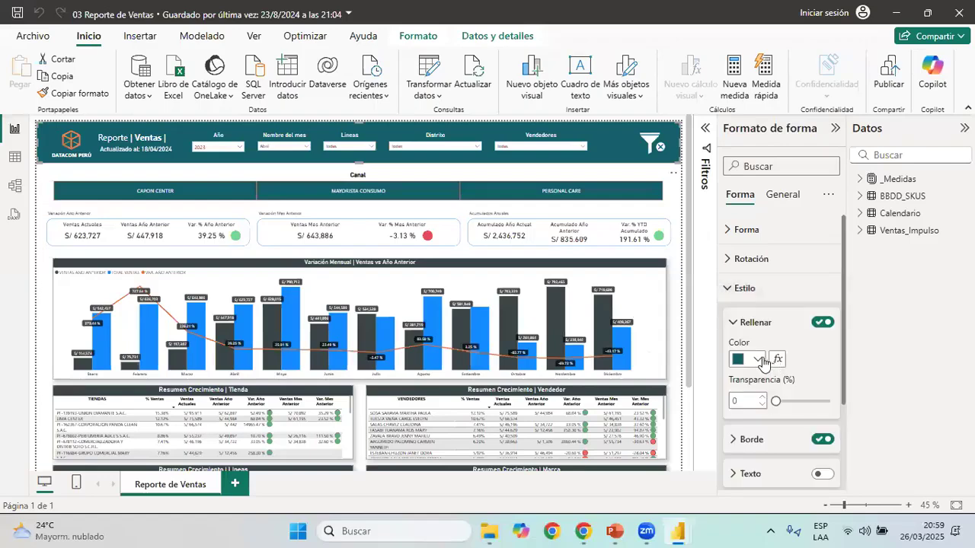
click(748, 359)
click(796, 326)
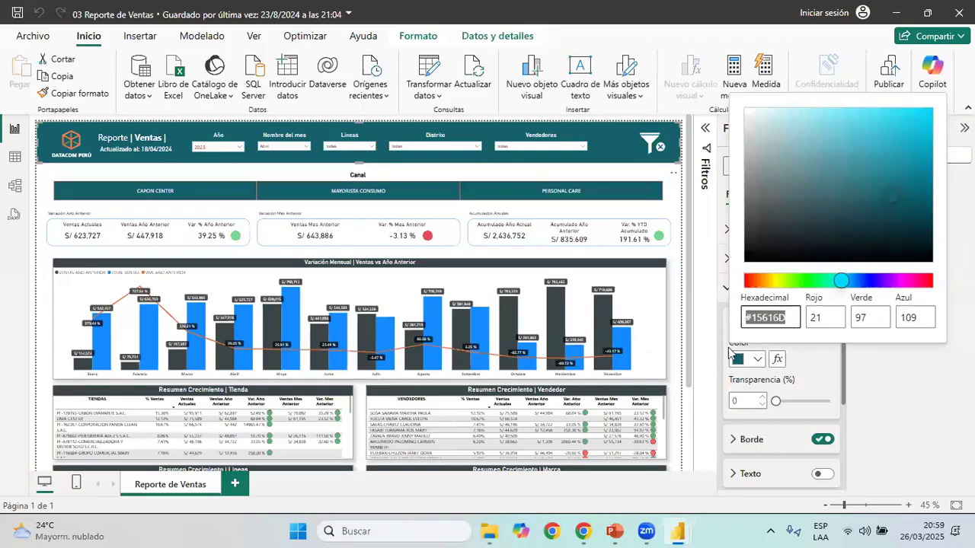
key(Escape)
key(Escape)
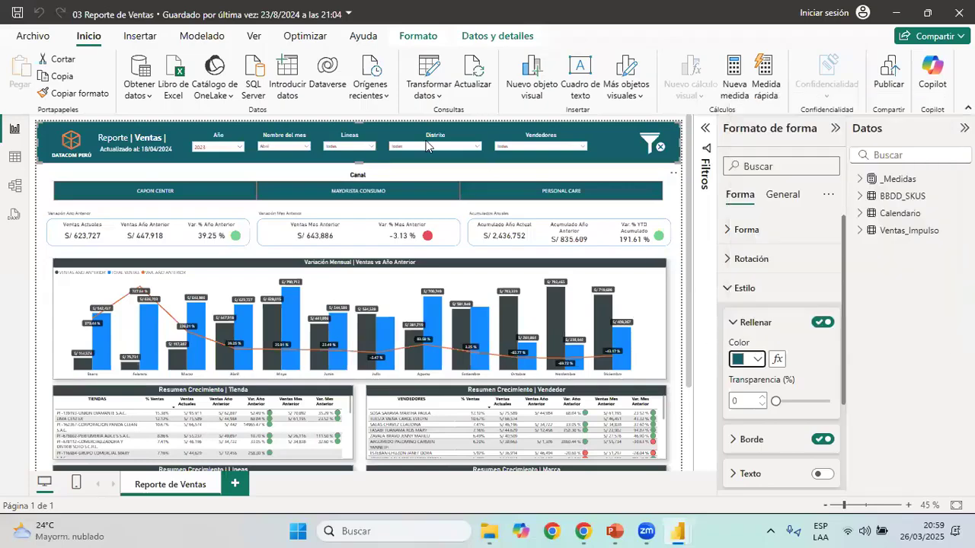
key(alt+Tab)
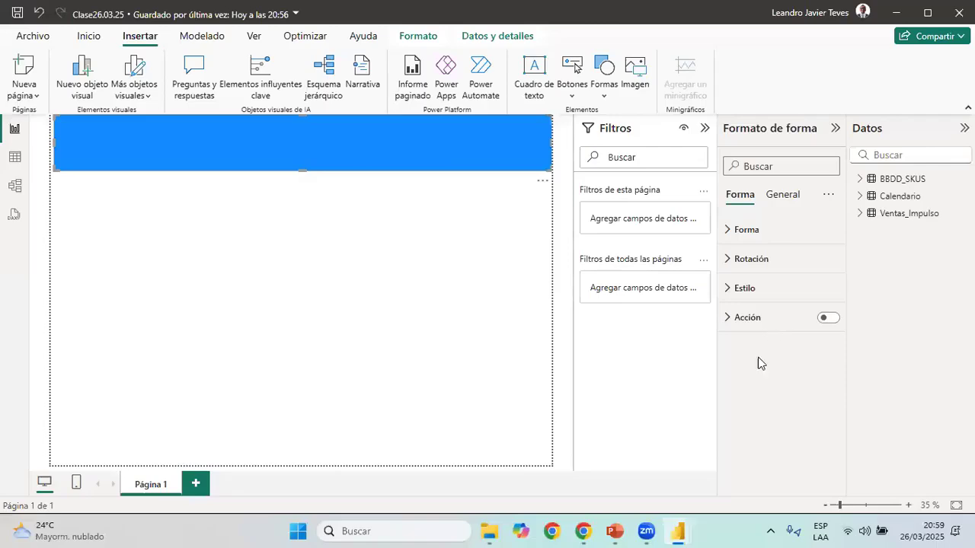
Set the banner rectangle's fill colour to the custom hexadecimal value #15616D
click(785, 288)
click(753, 358)
click(792, 328)
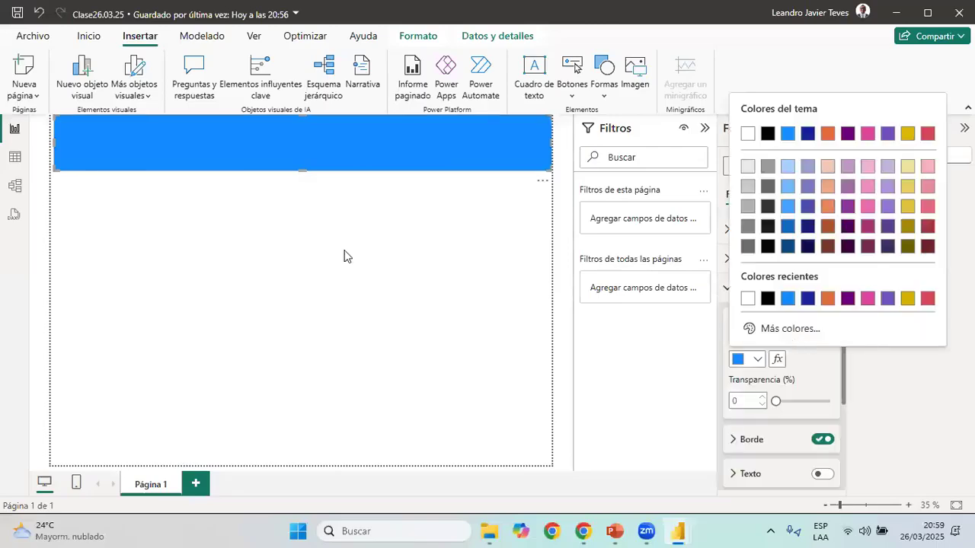
text(#15616D)
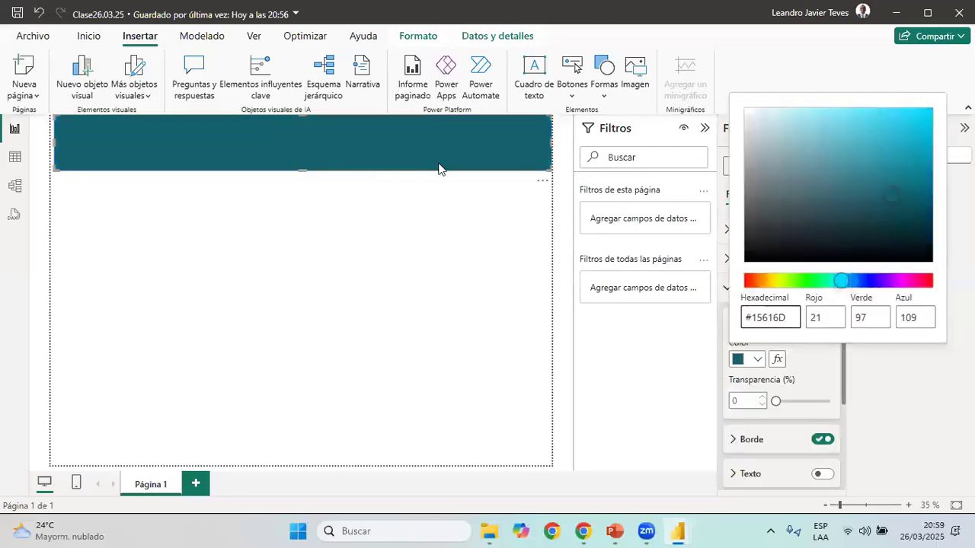
click(488, 227)
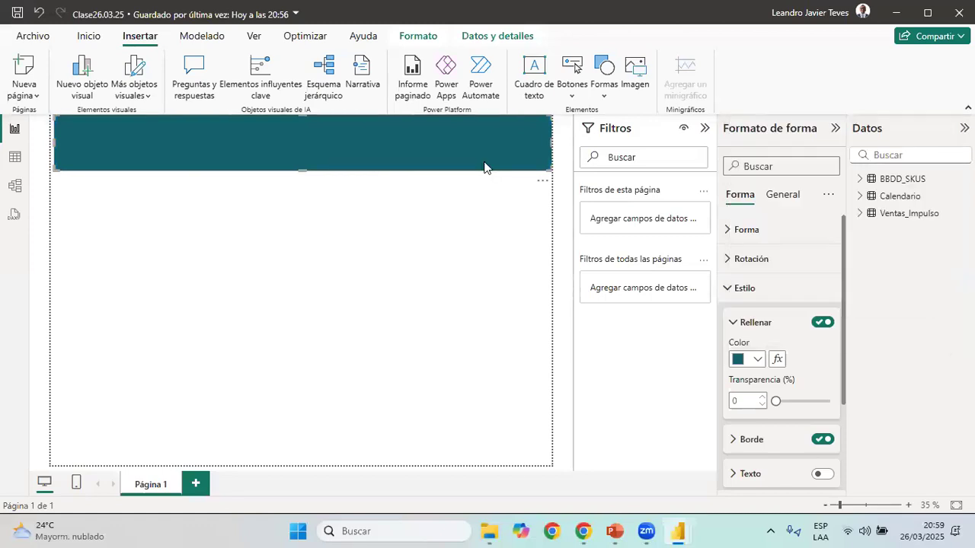
Replace the drawn rectangle with the teal header banner copied from 03 Reporte de Ventas, and collapse the Visualizaciones pane
click(491, 167)
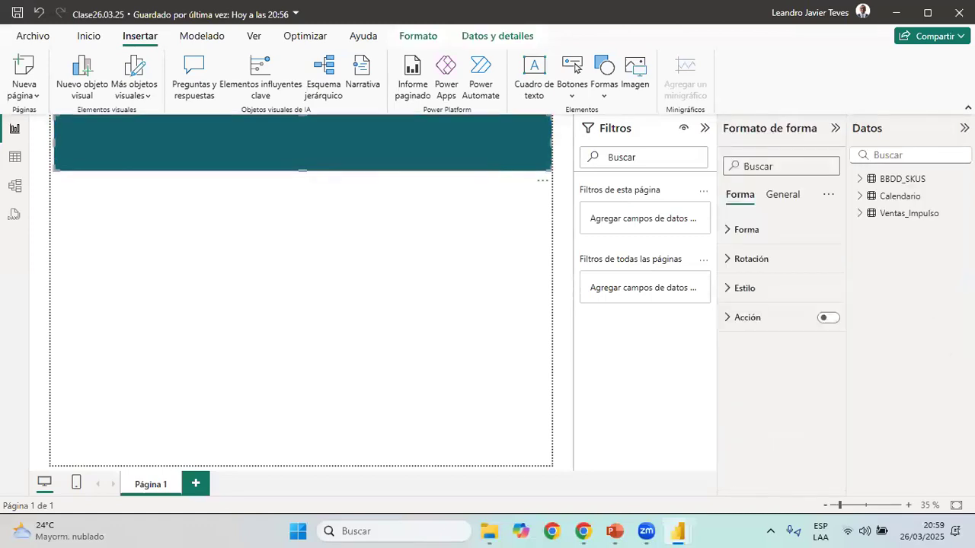
key(Delete)
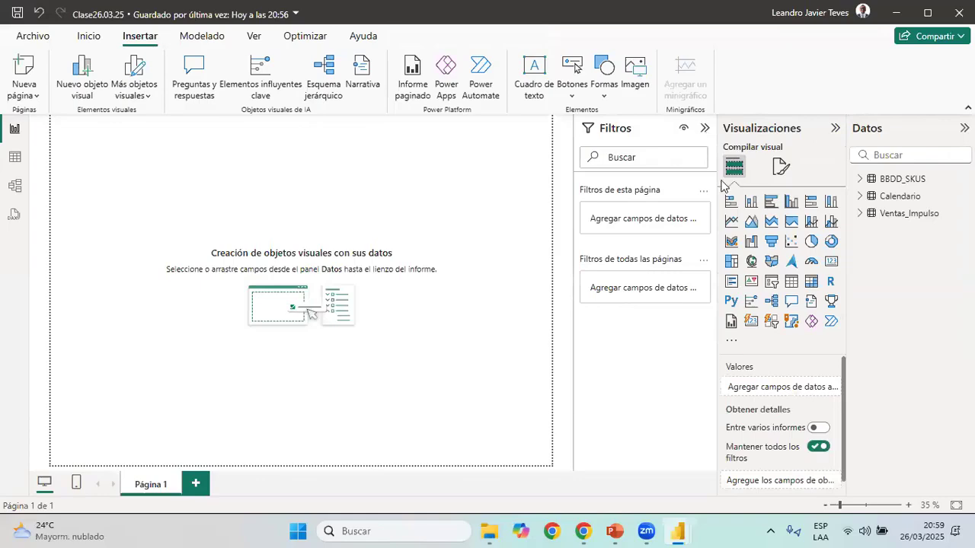
key(alt+Tab)
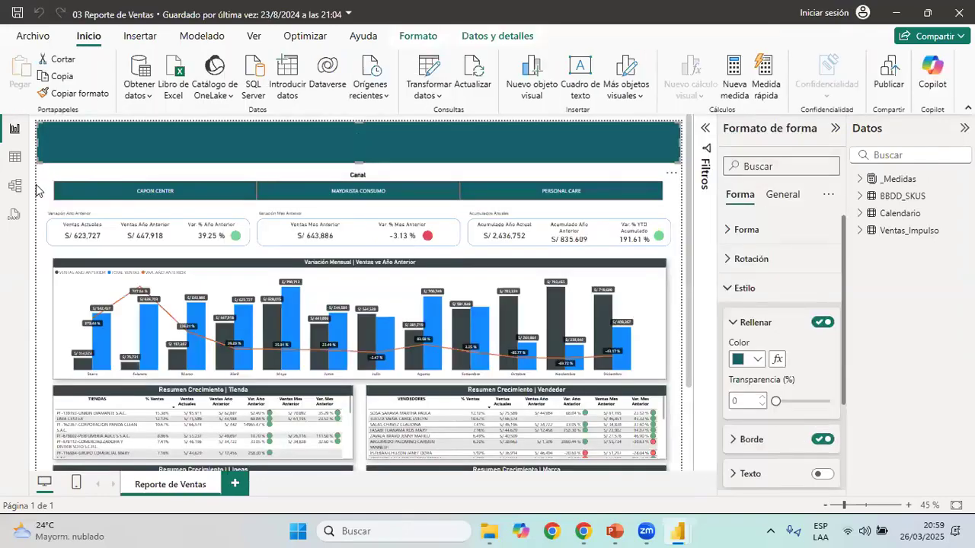
key(Delete)
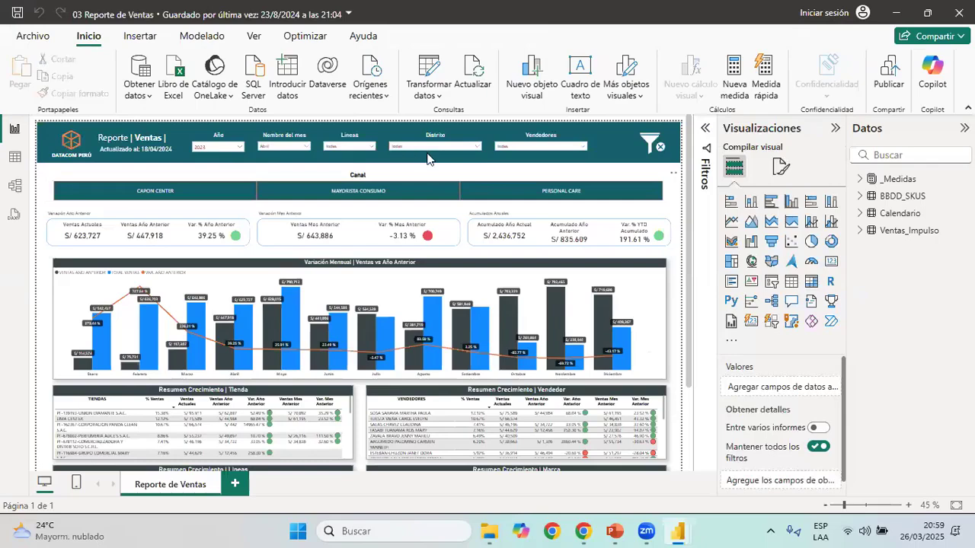
key(ctrl+z)
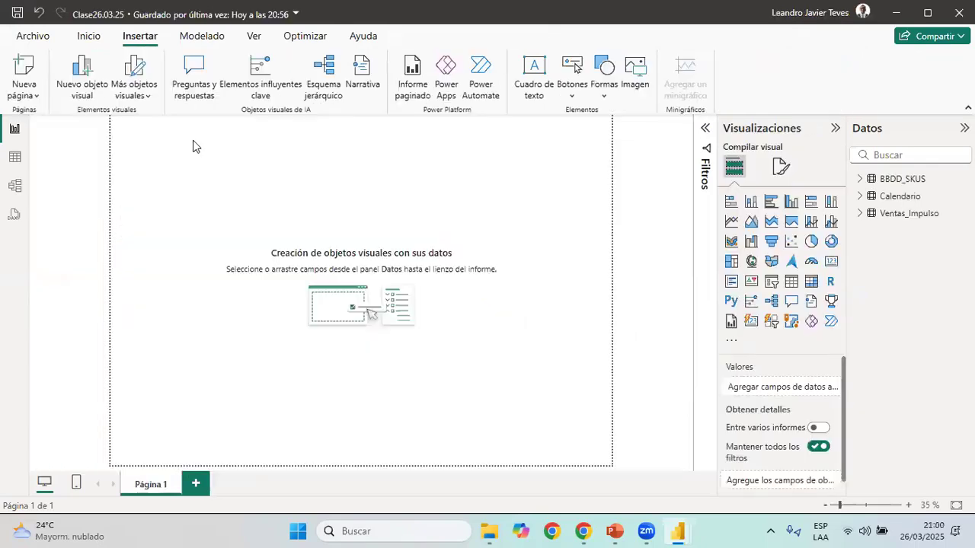
key(ctrl+v)
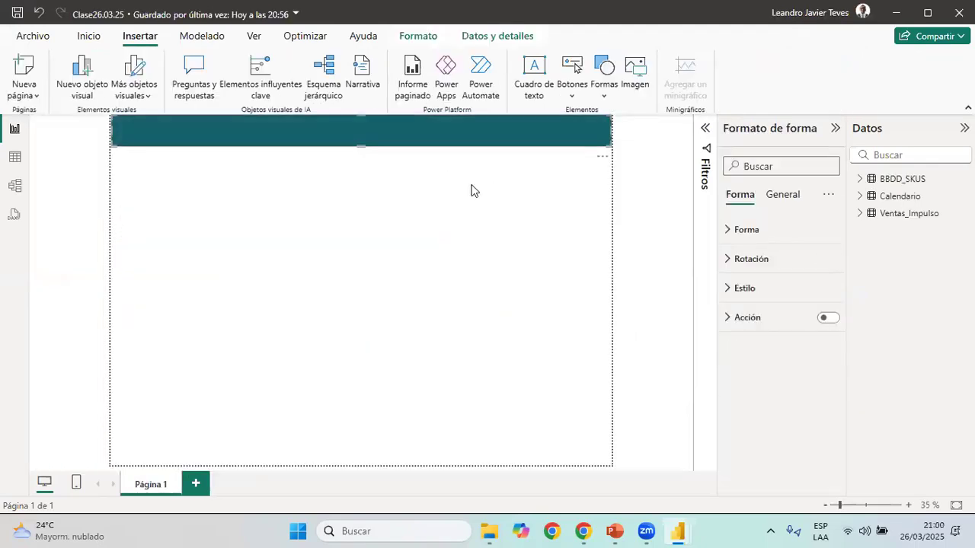
click(471, 190)
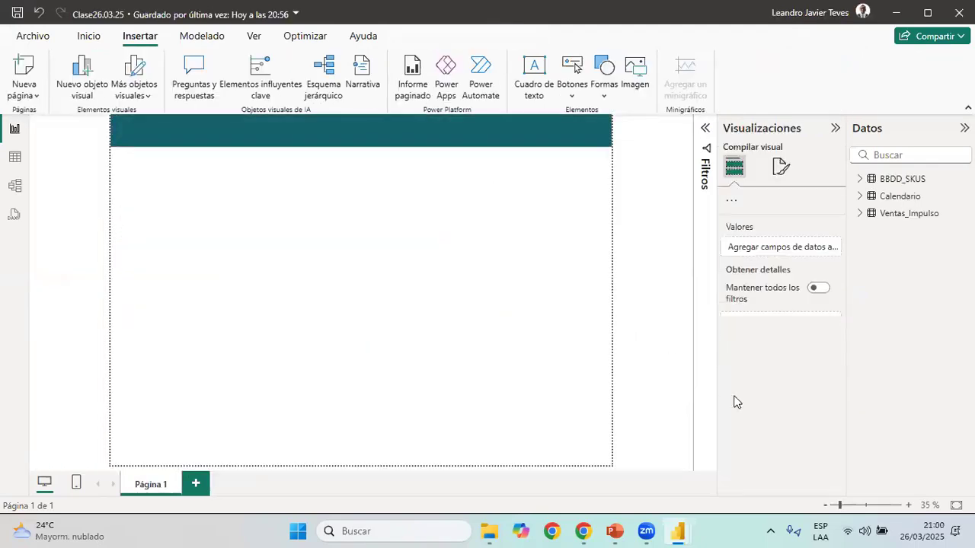
click(910, 506)
click(911, 505)
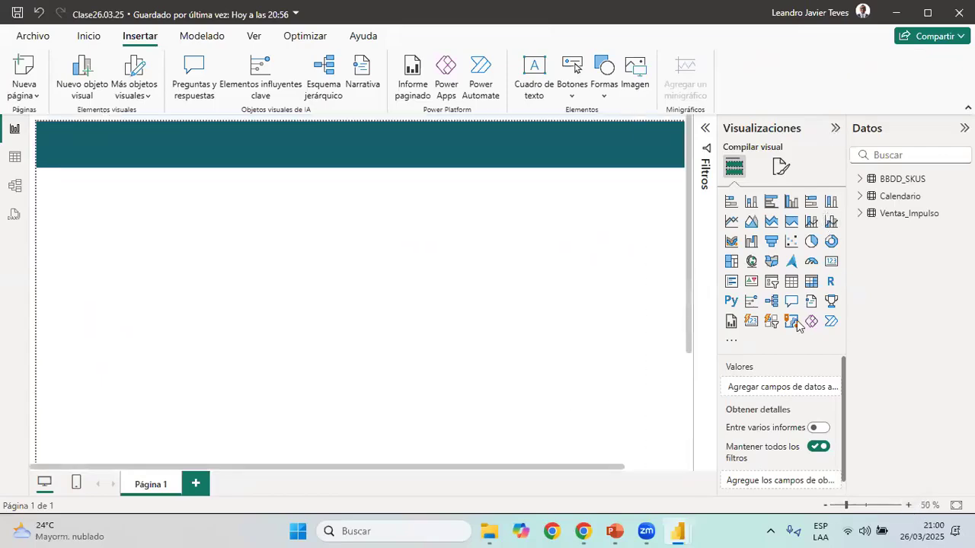
click(836, 128)
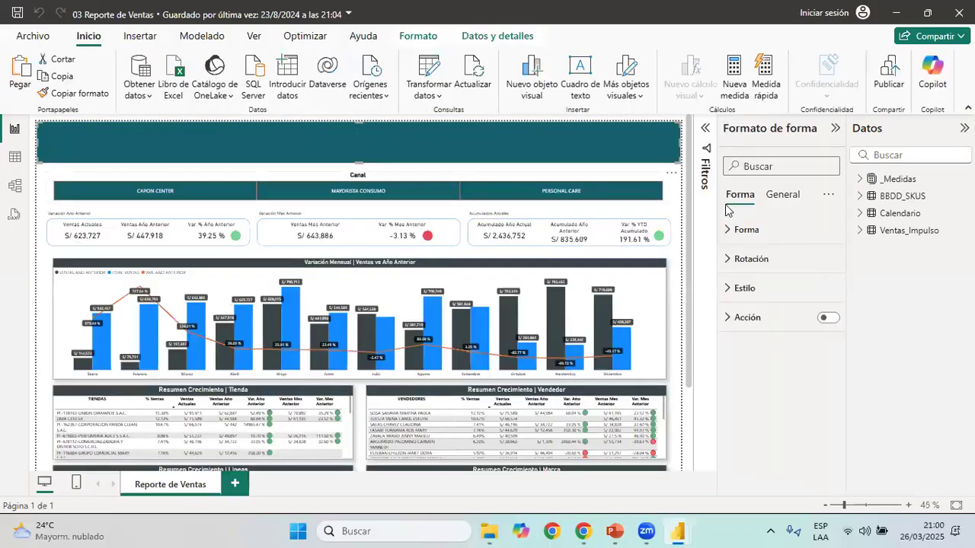
Examine the header elements in 03 Reporte de Ventas and preview the Icono filtrar image in the Reporte Ventas folder
click(52, 208)
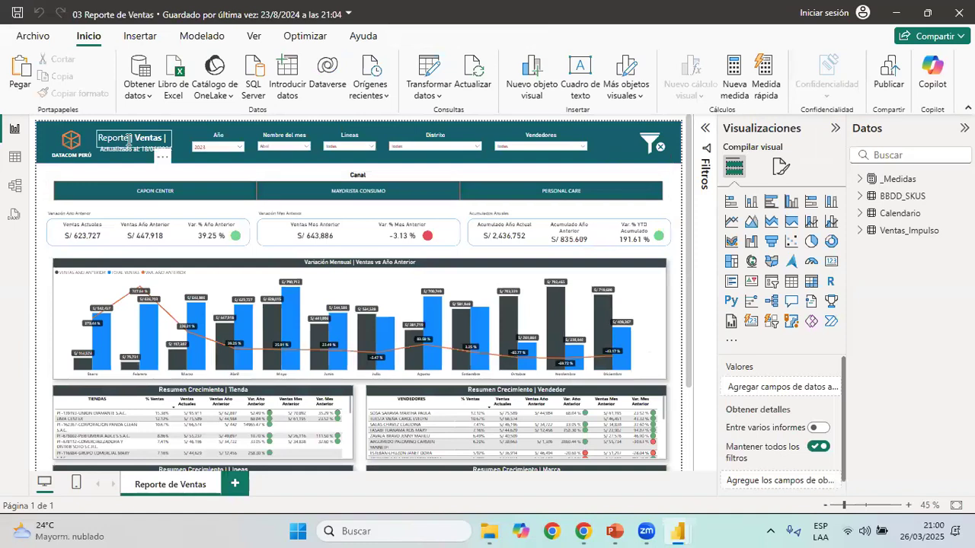
click(150, 150)
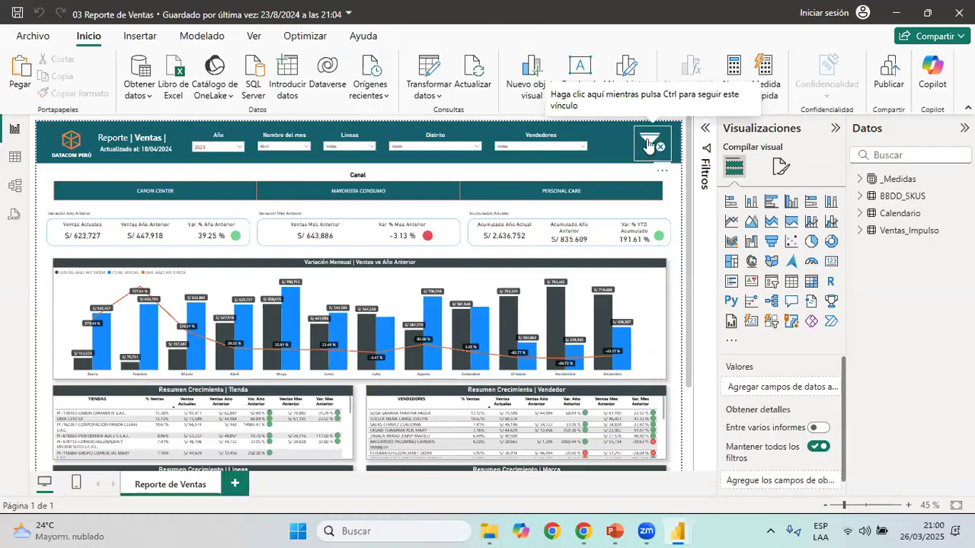
click(490, 532)
click(263, 203)
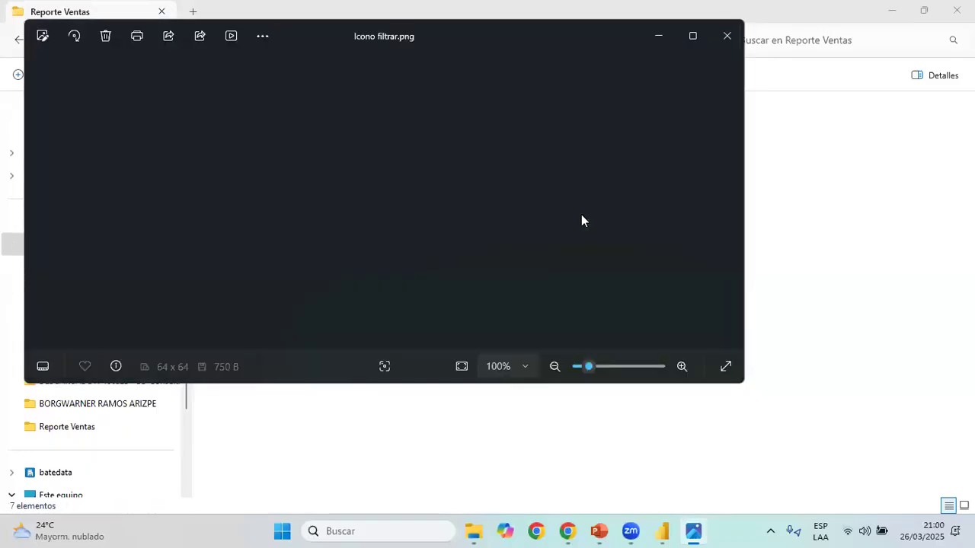
click(727, 40)
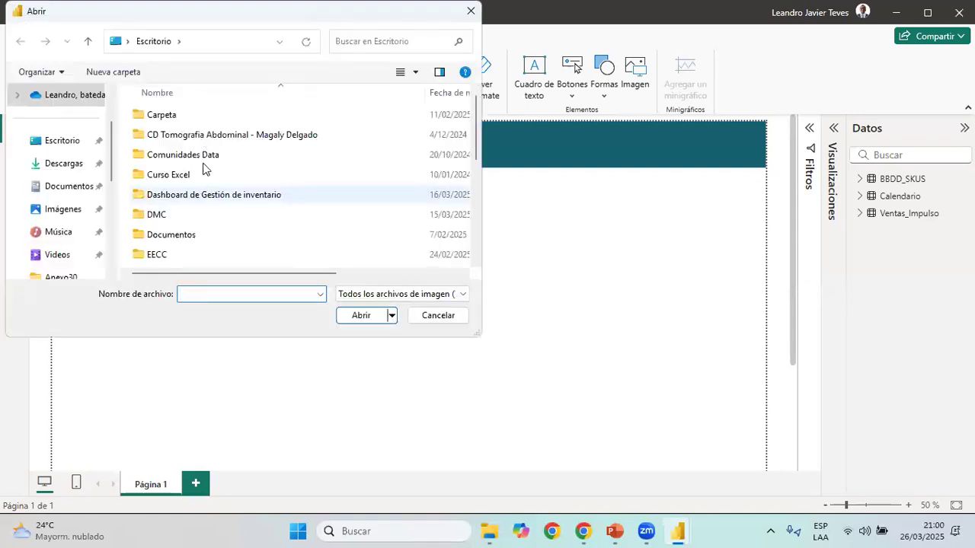
Try inserting the Icono filtrar image at the right end of the Clase26.03.25 header banner, then delete it
scroll(204, 169, down, 5)
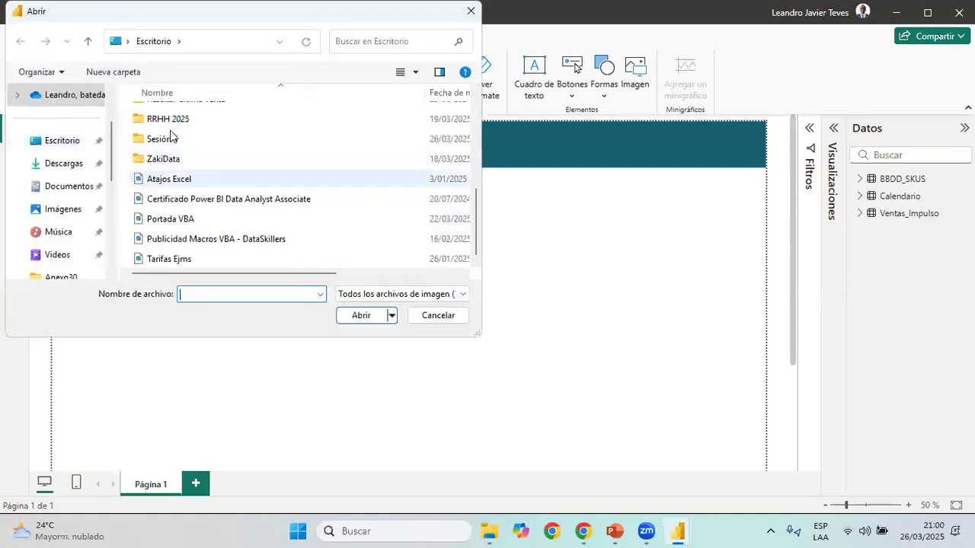
key(Escape)
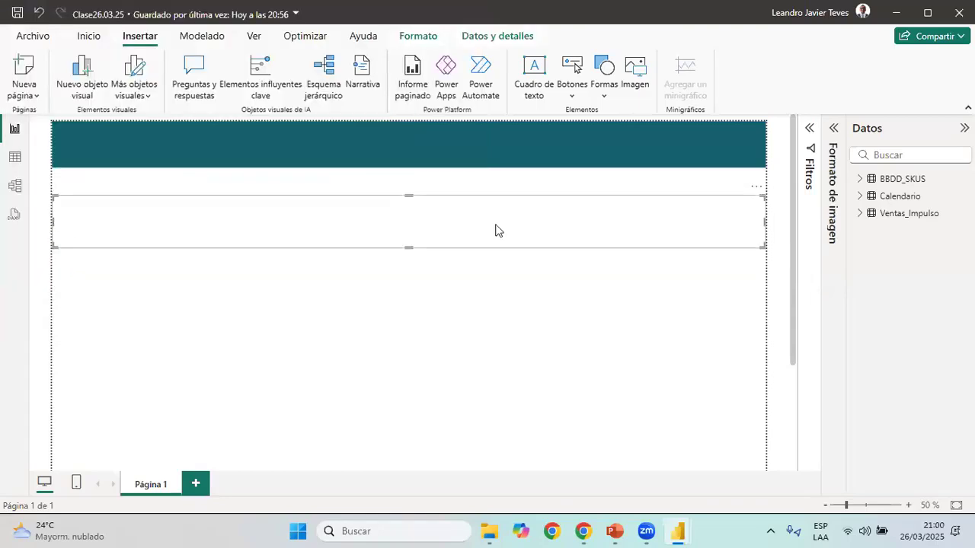
drag(53, 221, 713, 149)
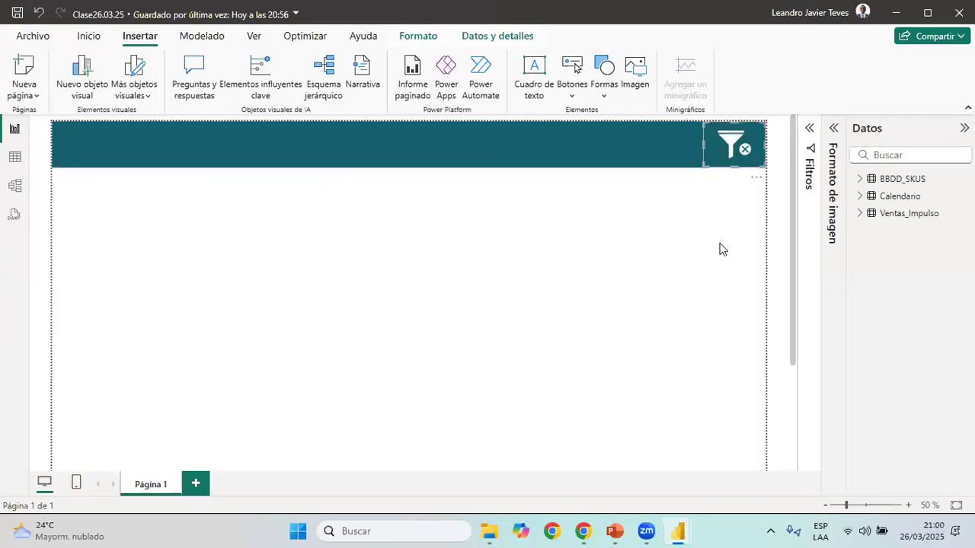
key(Delete)
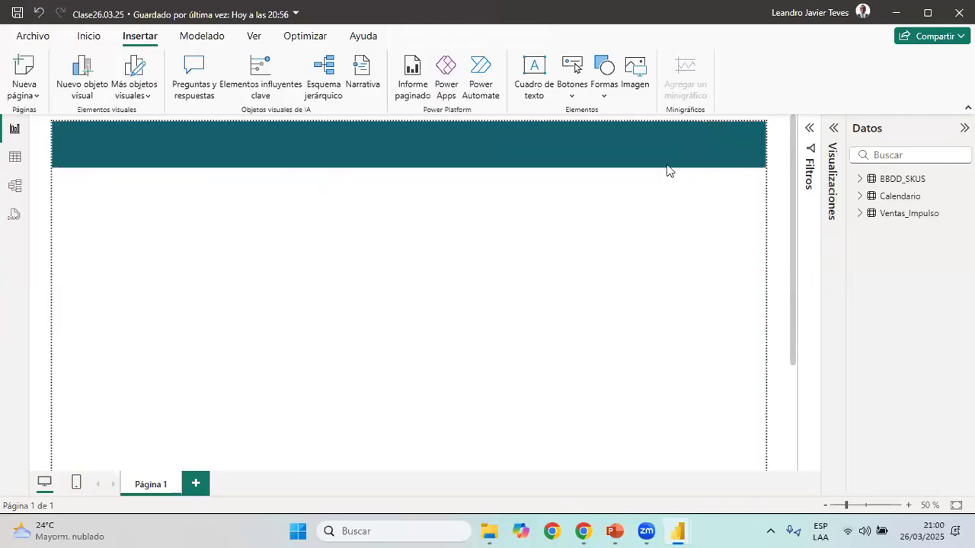
Copy the filter icon from the 03 Reporte de Ventas header and paste it into the header banner of Clase26.03.25
key(alt+Tab)
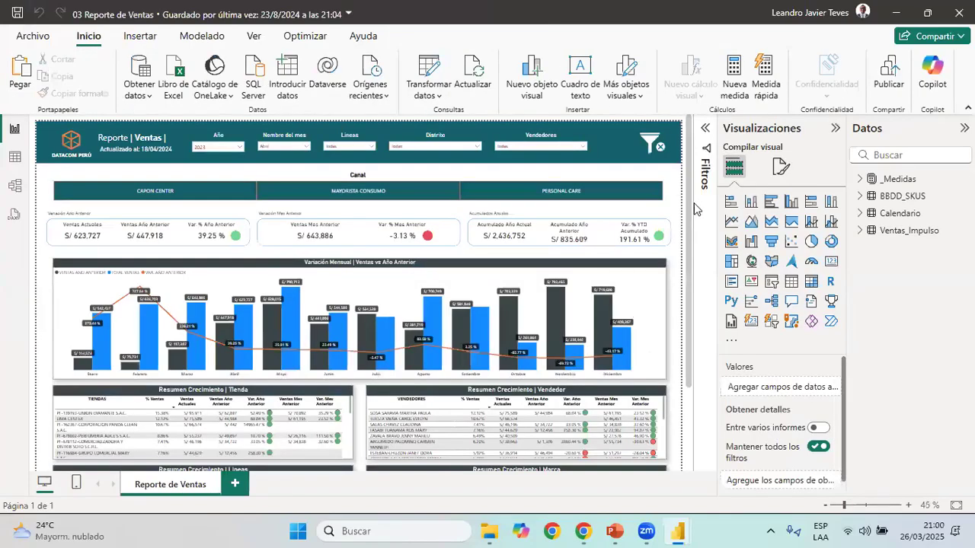
click(654, 144)
key(ctrl+c)
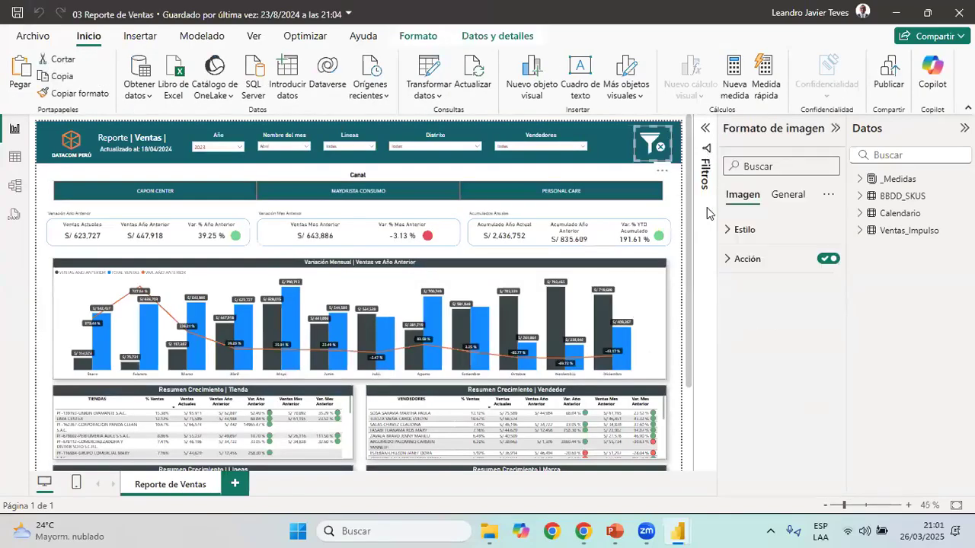
key(alt+Tab)
key(ctrl+v)
click(581, 205)
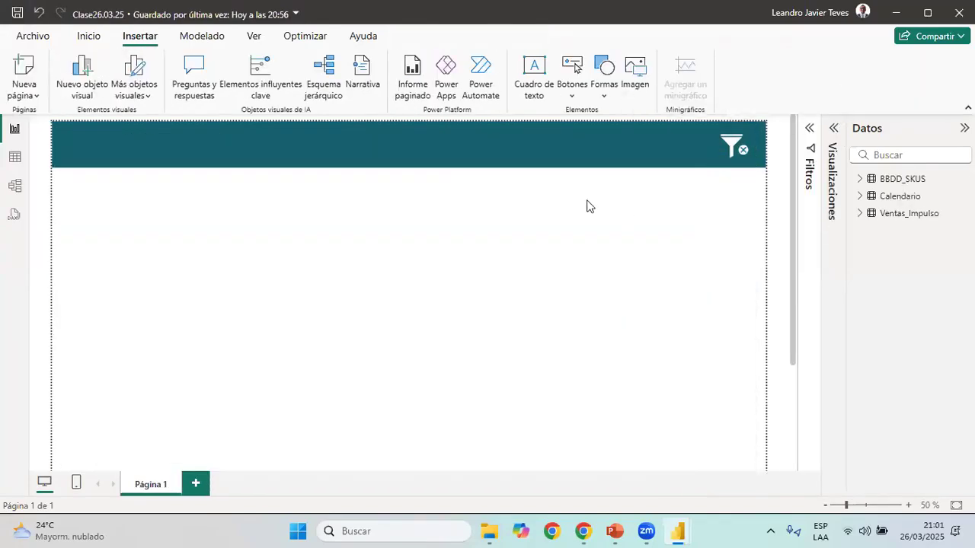
Copy the orange cube logo from the 03 Reporte de Ventas header and paste it into the Clase26.03.25 header banner
key(alt+Tab)
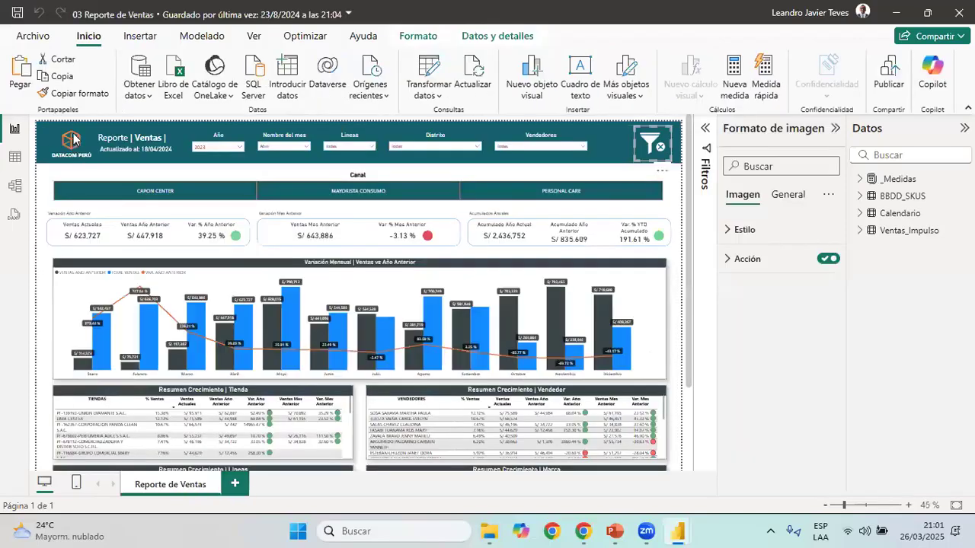
click(74, 150)
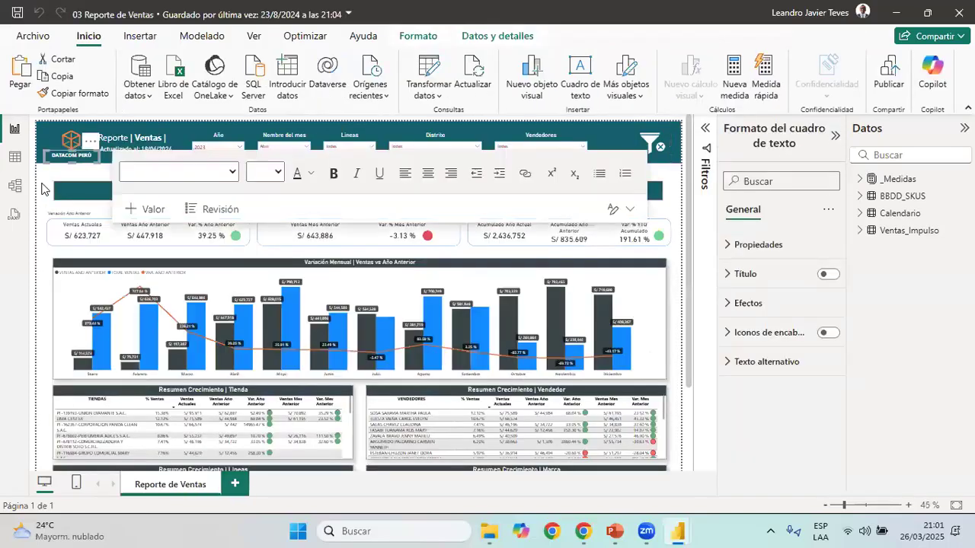
key(Escape)
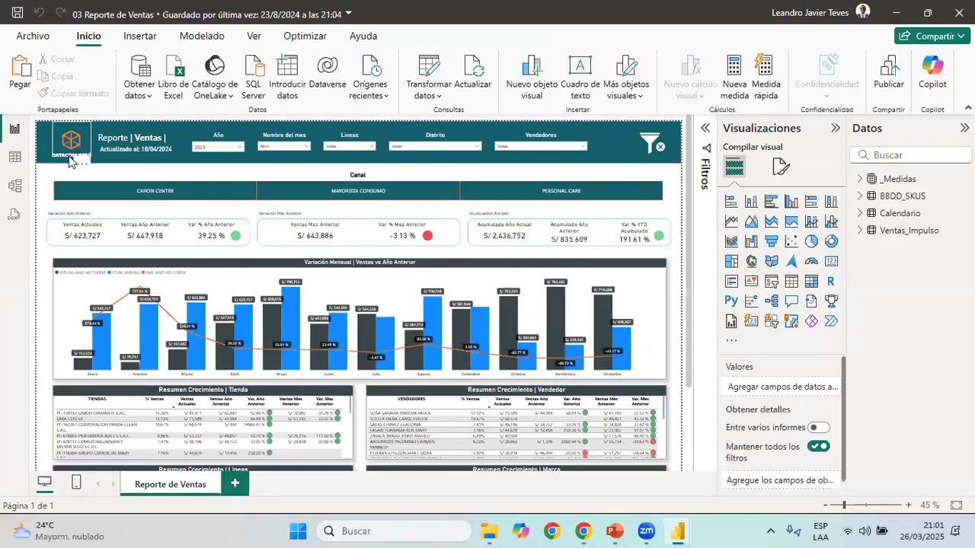
click(67, 153)
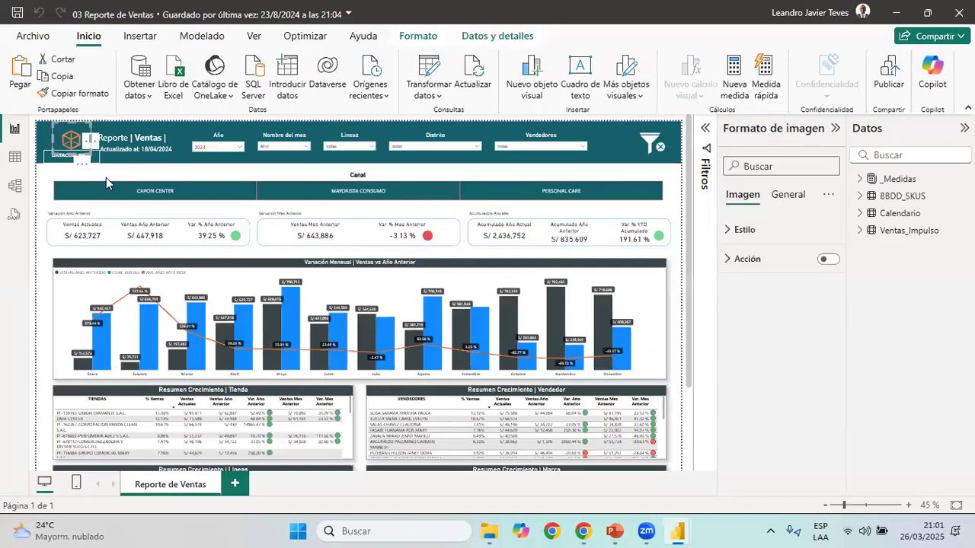
key(alt+Tab)
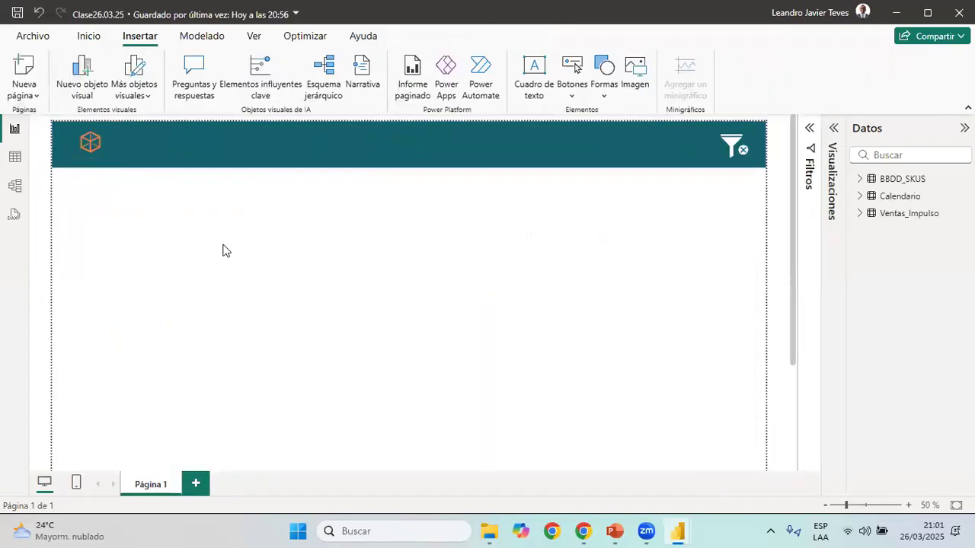
Copy the DATACOM PERÚ text box from 03 Reporte de Ventas and paste it under the cube logo in Clase26.03.25
key(alt+Tab)
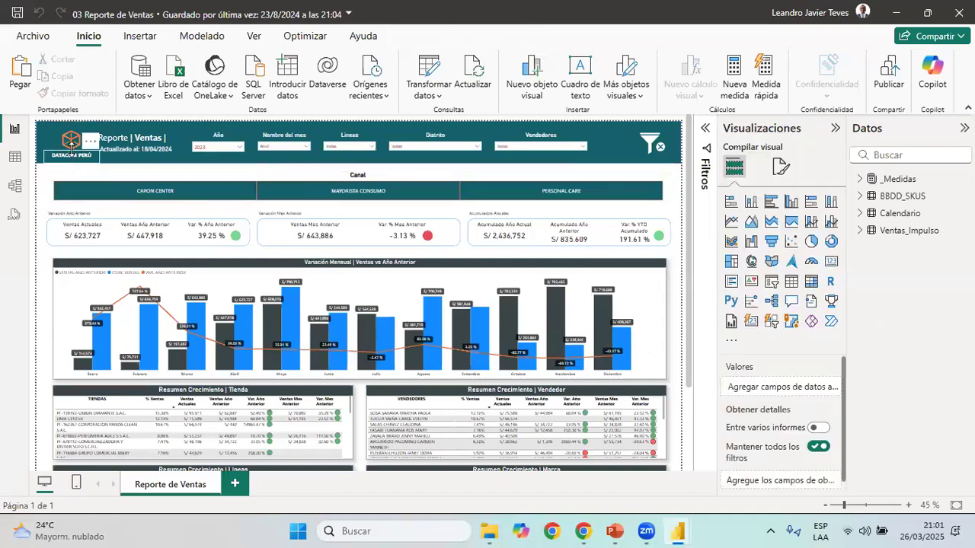
click(79, 156)
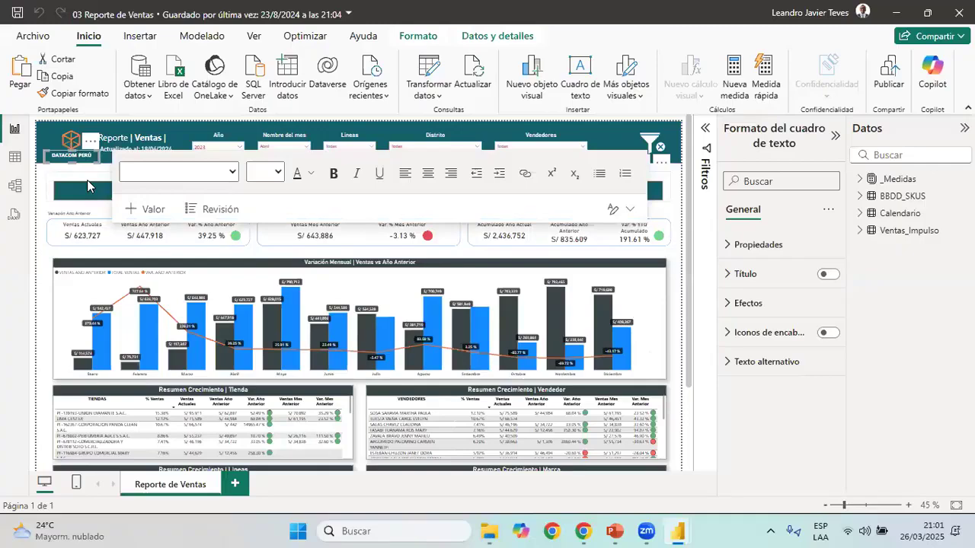
key(alt+Tab)
key(ctrl+v)
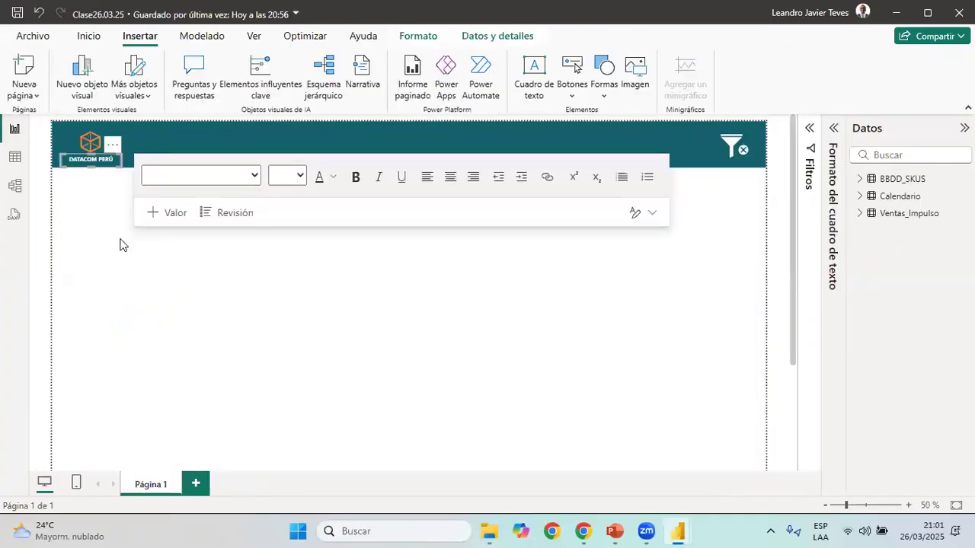
click(105, 232)
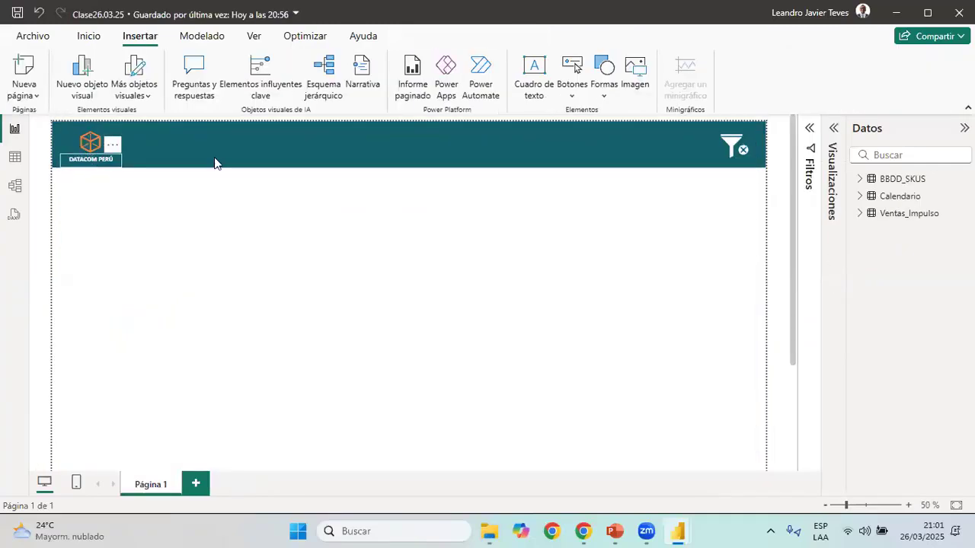
Insert a text box reading "Pepito" and set its font size to 12
click(537, 97)
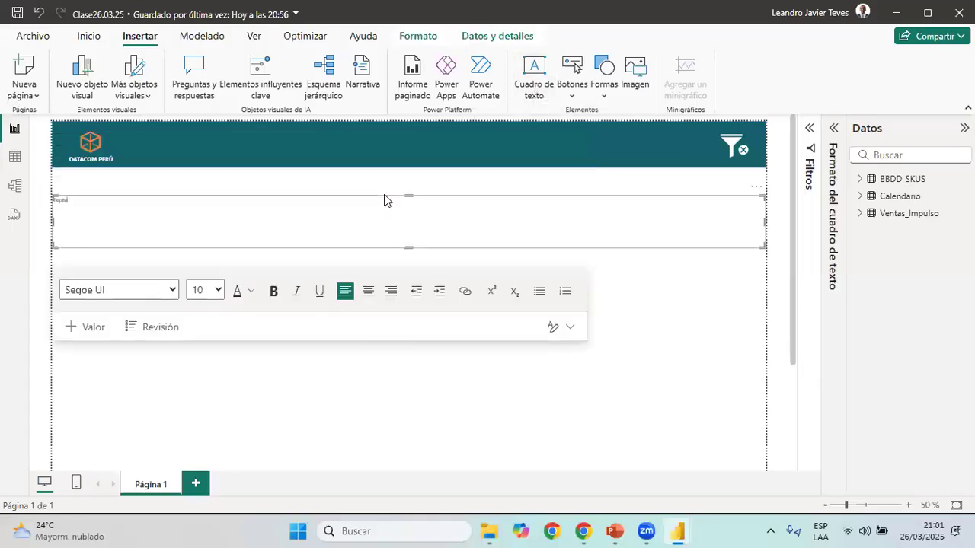
drag(68, 201, 37, 208)
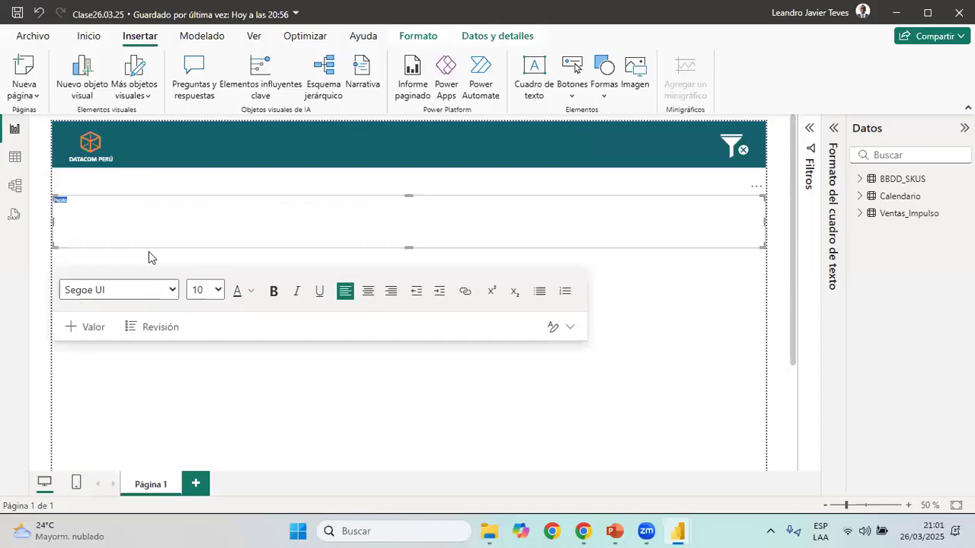
click(218, 291)
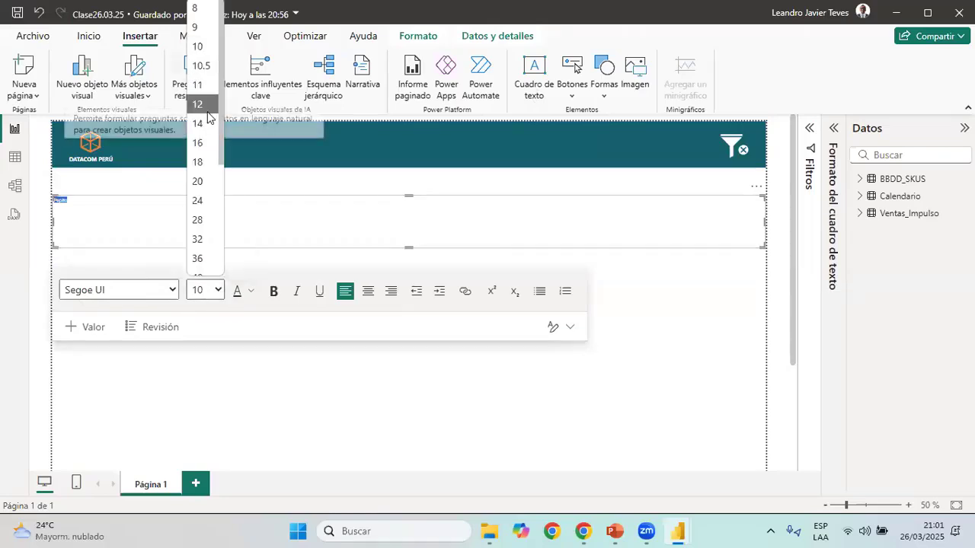
click(200, 105)
Try moving the Pepito text box onto the header banner and narrowing it, then delete it
click(333, 155)
scroll(333, 157, down, 2)
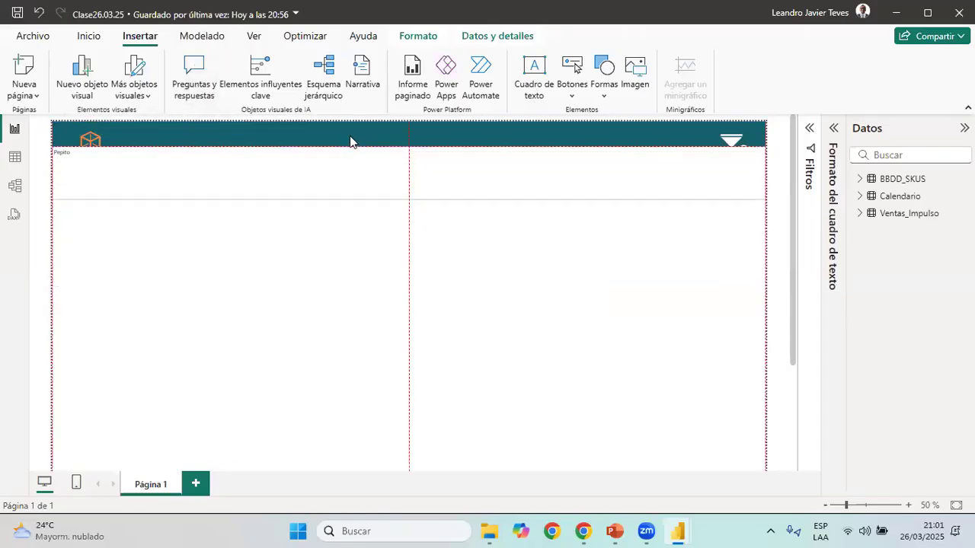
click(132, 174)
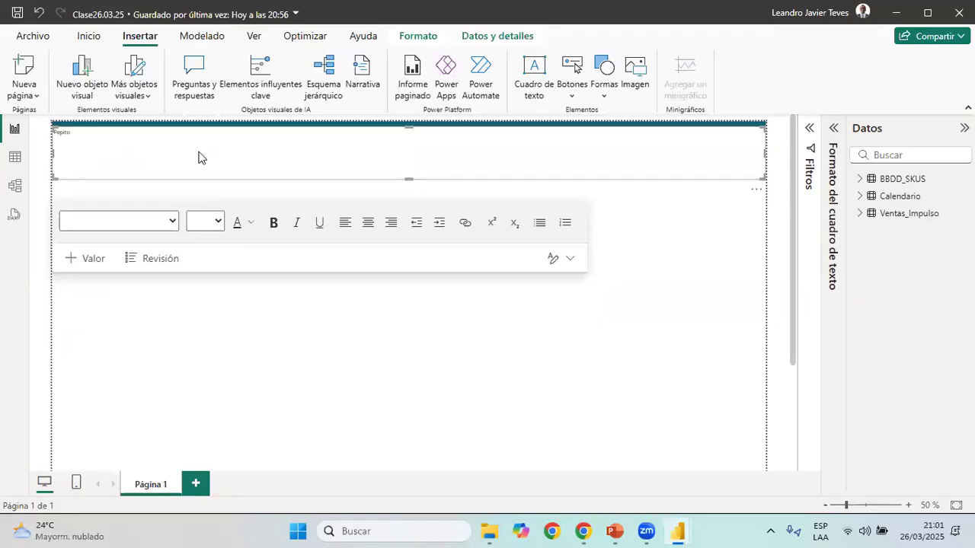
drag(198, 158, 201, 157)
drag(765, 158, 230, 141)
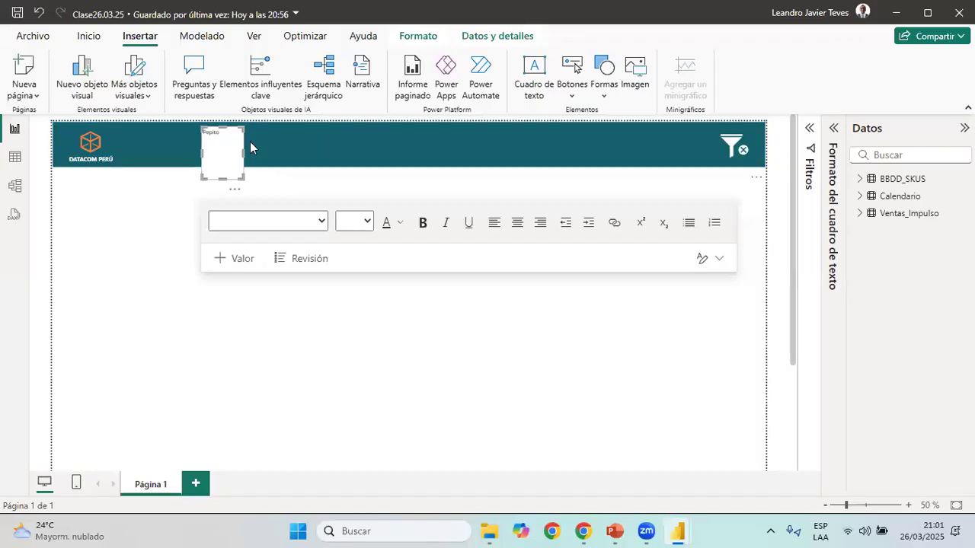
click(250, 146)
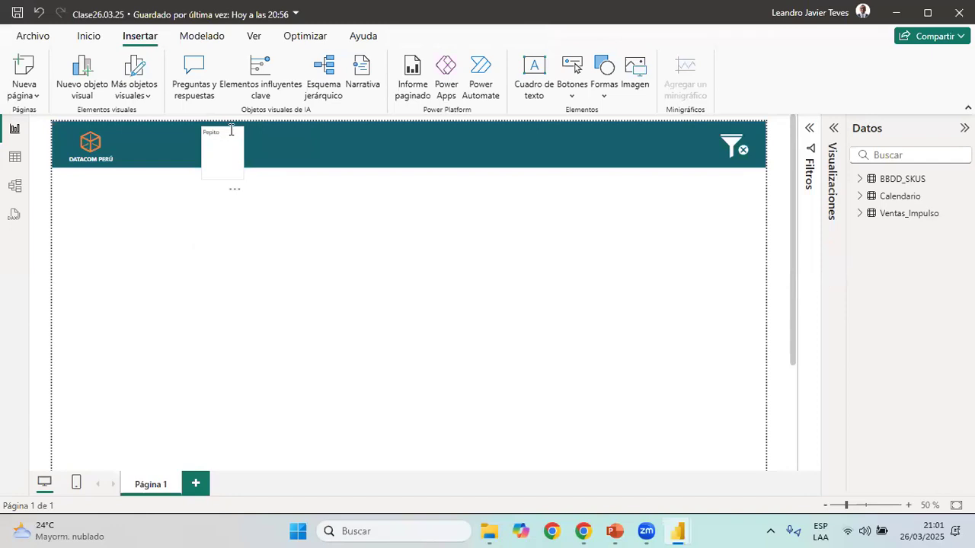
click(231, 131)
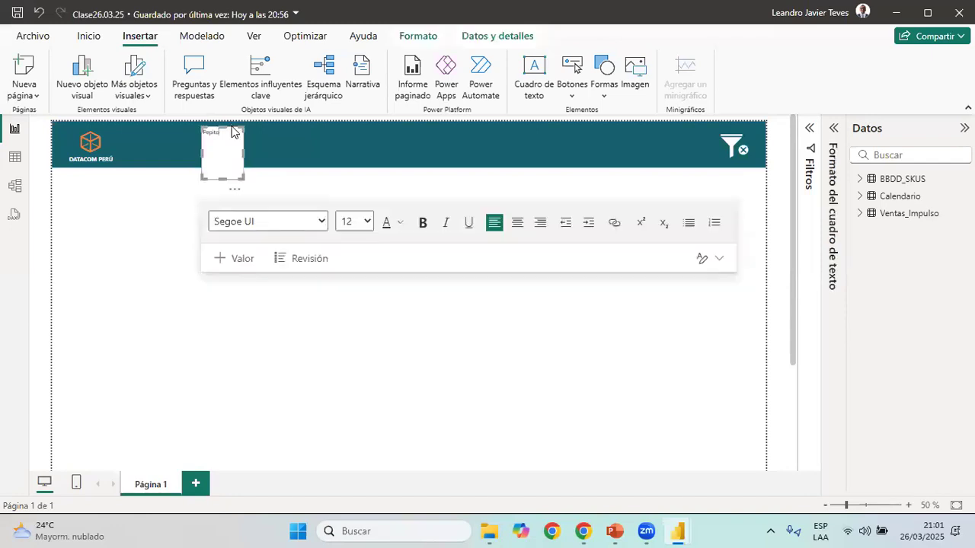
click(235, 132)
key(Delete)
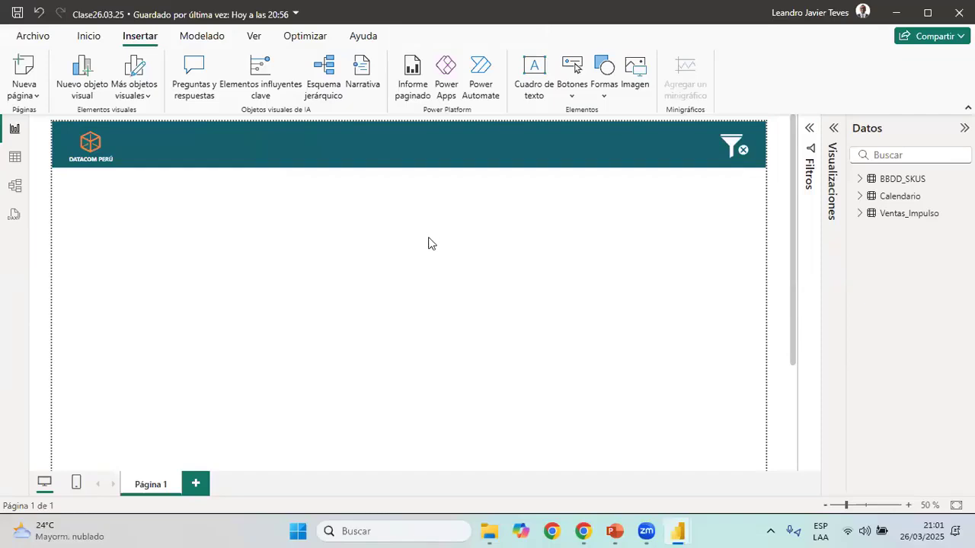
Try copying the report title from 03 Reporte de Ventas into Clase26.03.25, then undo the paste of the banner shape
key(alt+Tab)
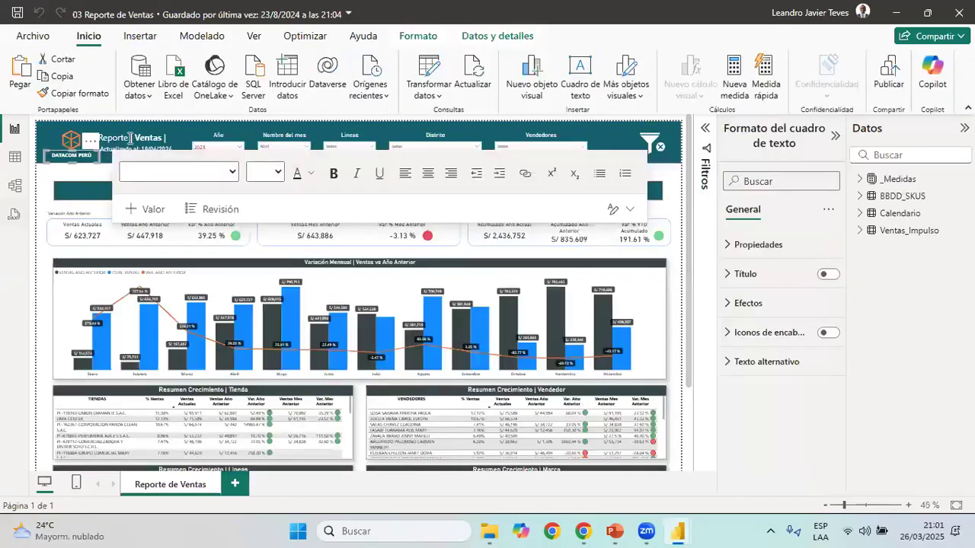
click(134, 129)
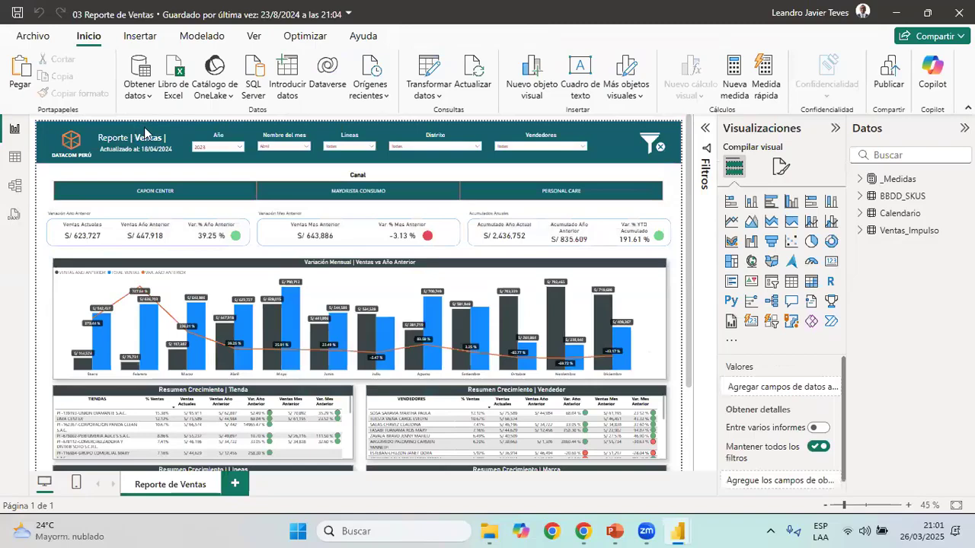
click(129, 138)
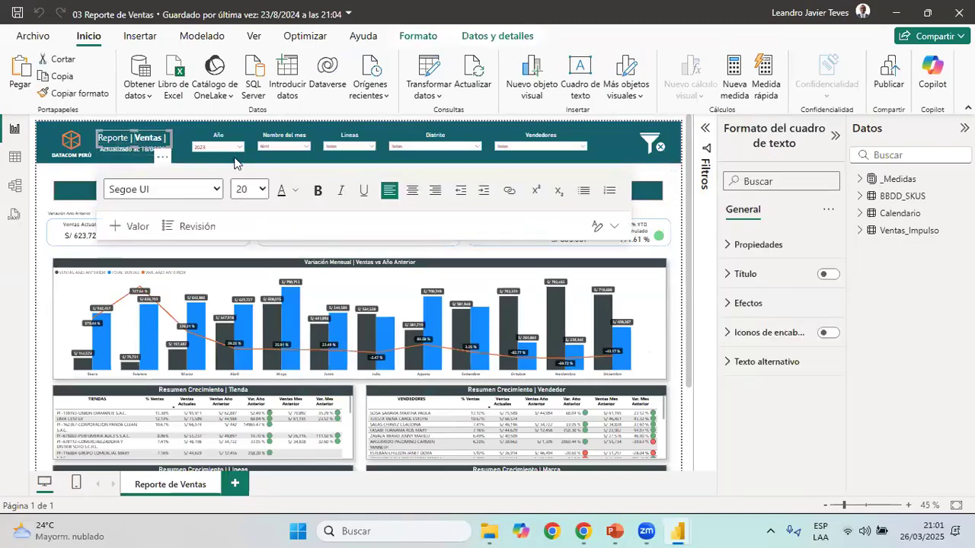
click(189, 185)
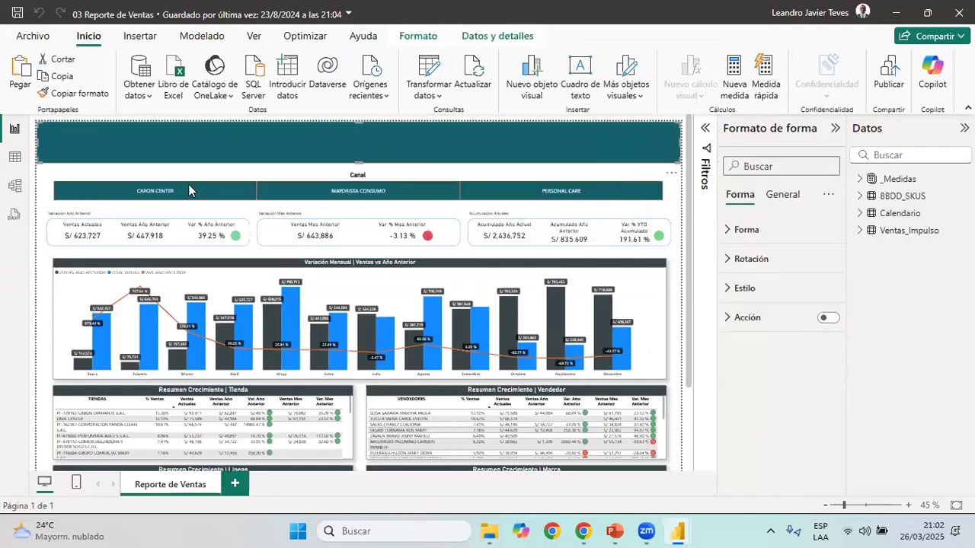
key(alt+Tab)
key(ctrl+v)
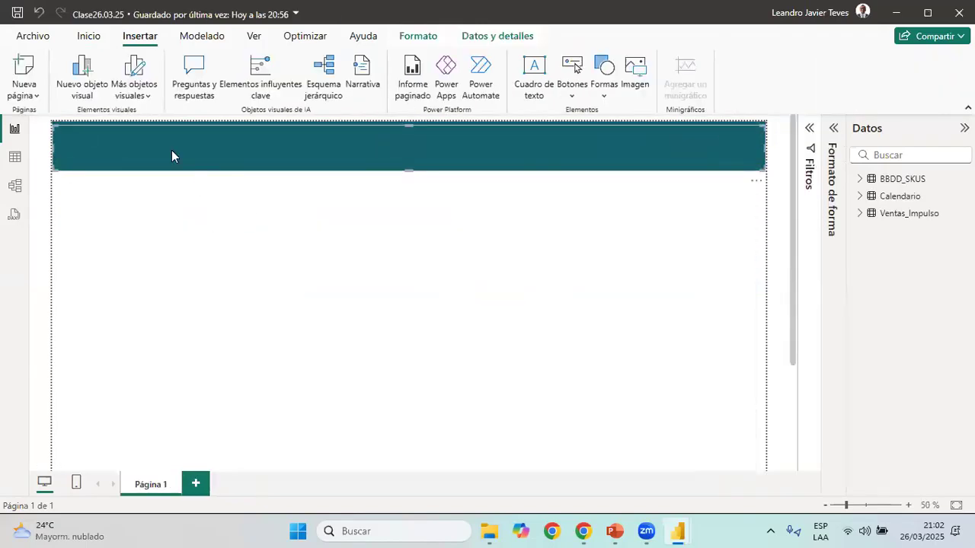
key(ctrl+z)
Copy the "Reporte | Ventas |" title text box from 03 Reporte de Ventas and paste it beside the Clase26.03.25 logo
key(alt+Tab)
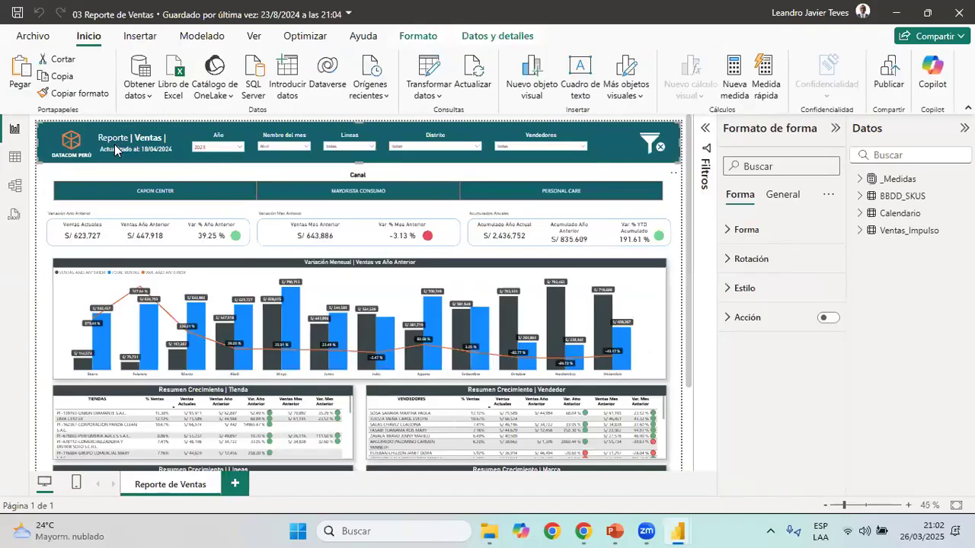
click(143, 135)
click(147, 134)
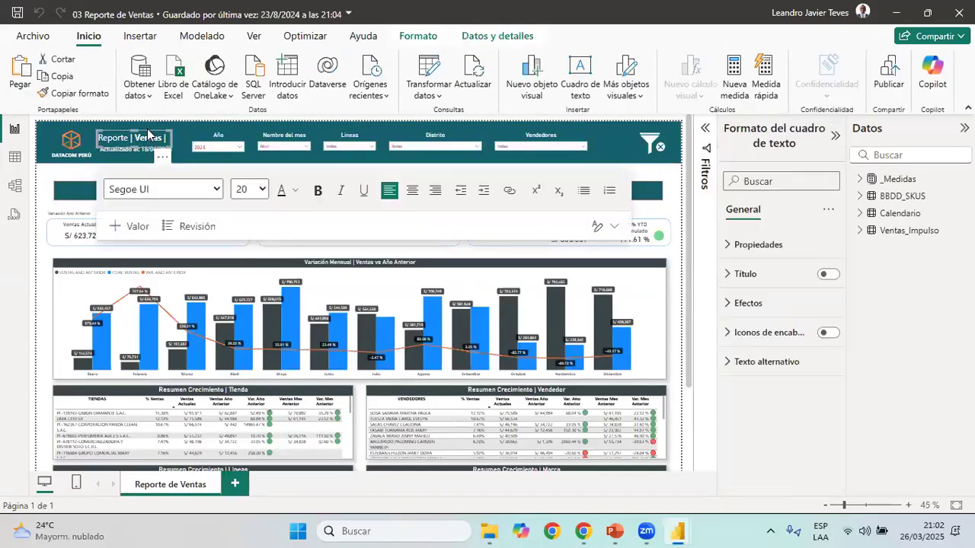
click(213, 157)
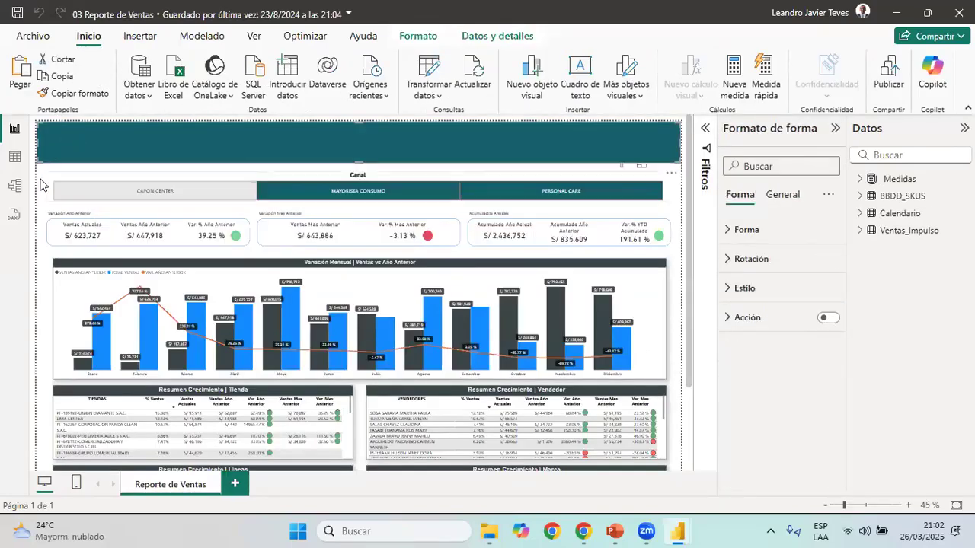
click(153, 135)
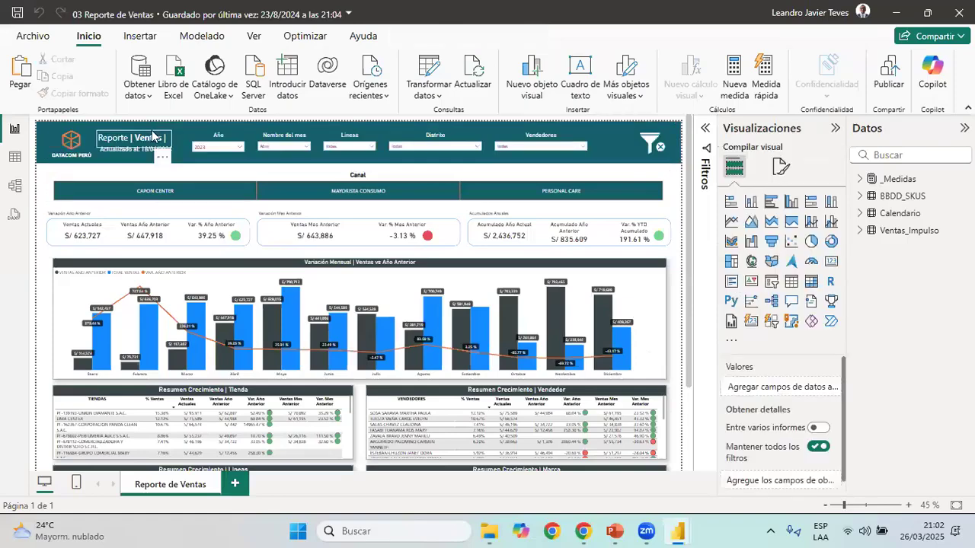
key(alt+Tab)
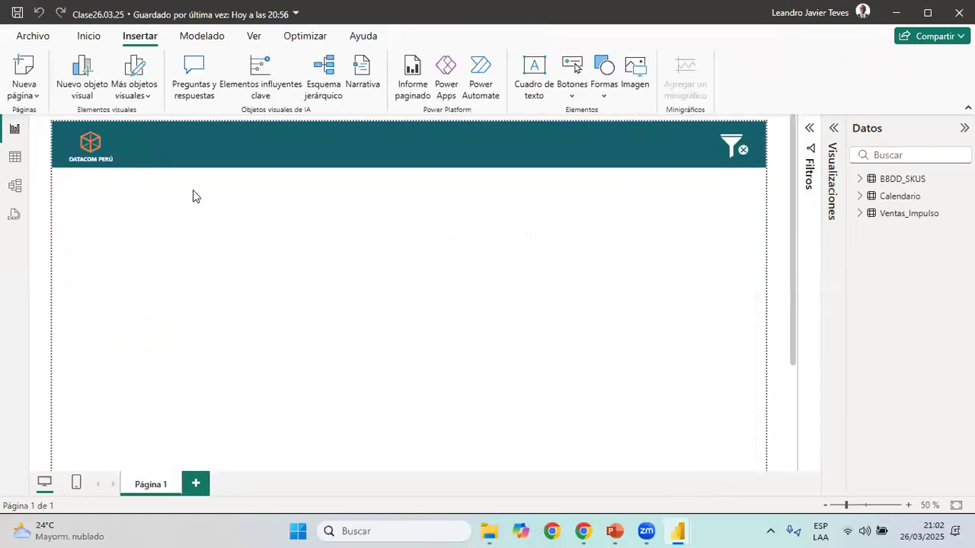
key(ctrl+v)
click(293, 218)
Add a data slicer to Clase26.03.25, shrink it and place it in the header banner beside the title, following 03 Reporte de Ventas
key(alt+Tab)
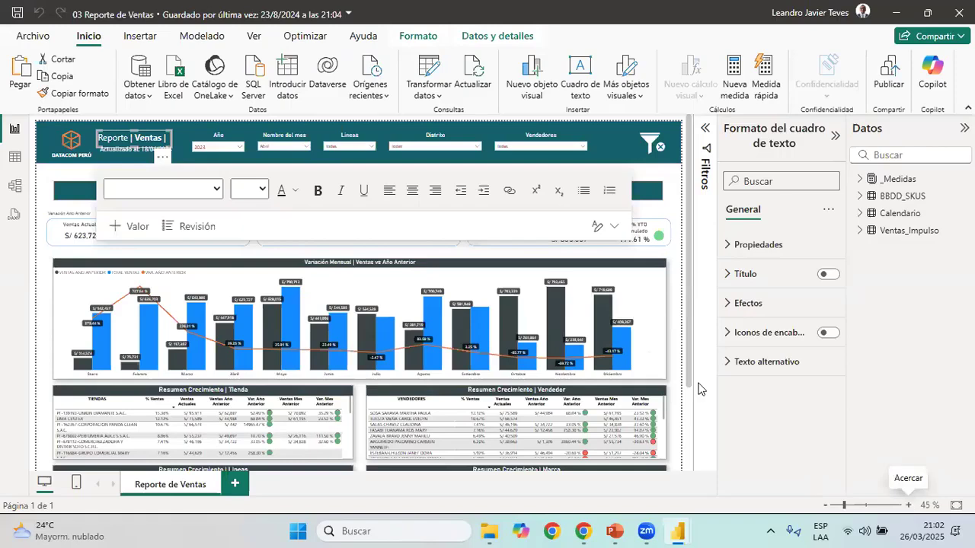
scroll(698, 389, up, 3)
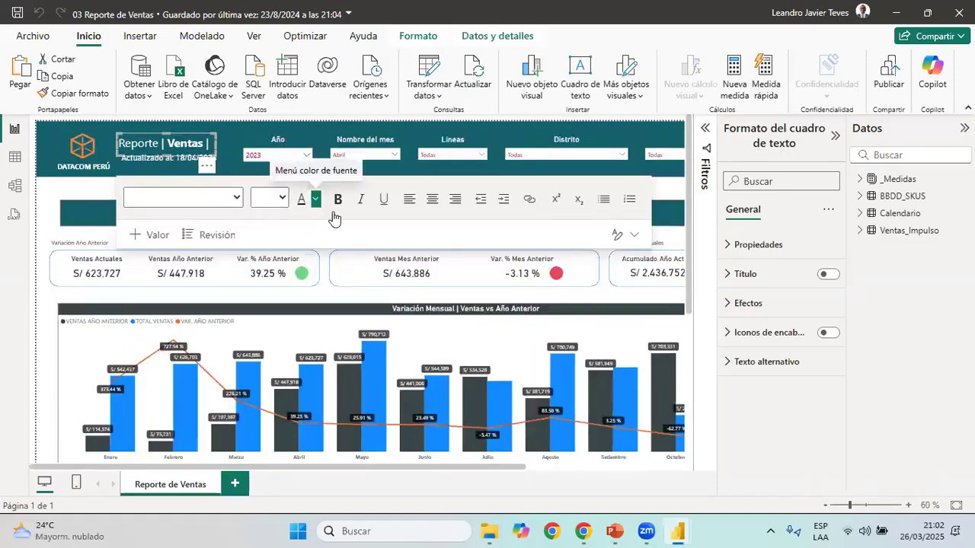
key(alt+Tab)
click(837, 137)
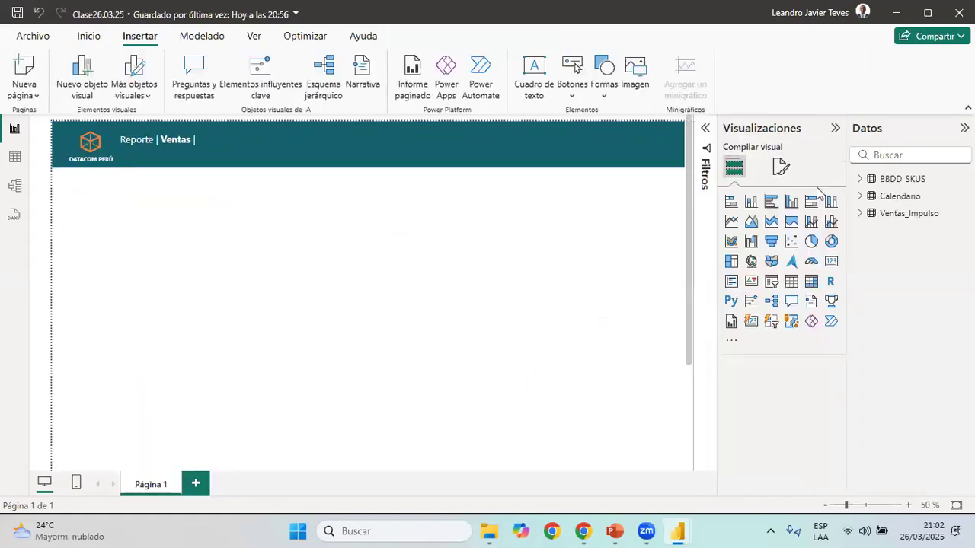
click(774, 282)
drag(43, 226, 454, 222)
drag(643, 221, 291, 145)
drag(413, 176, 353, 161)
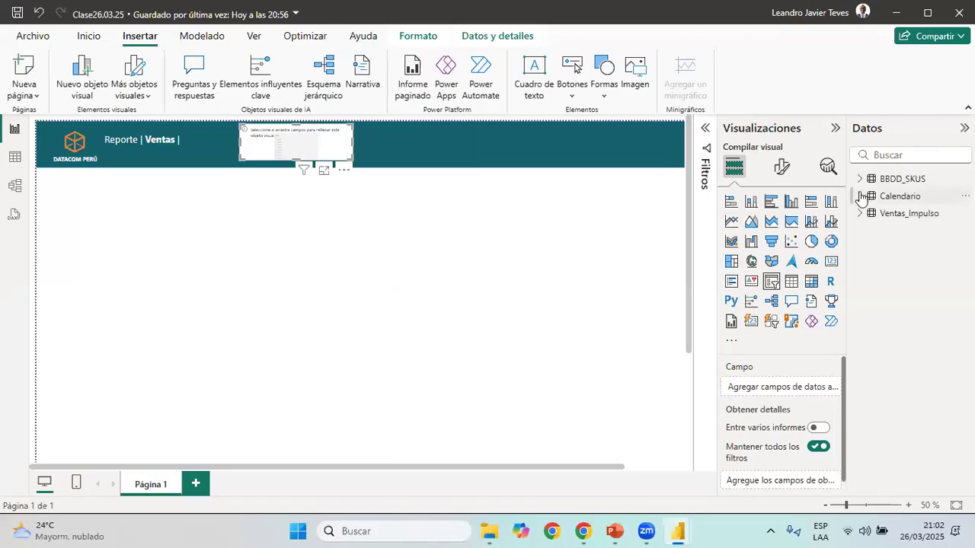
Assign the Año field of the Calendario table to the header slicer and compare it with the 03 Reporte de Ventas slicer
click(861, 196)
drag(900, 214, 752, 388)
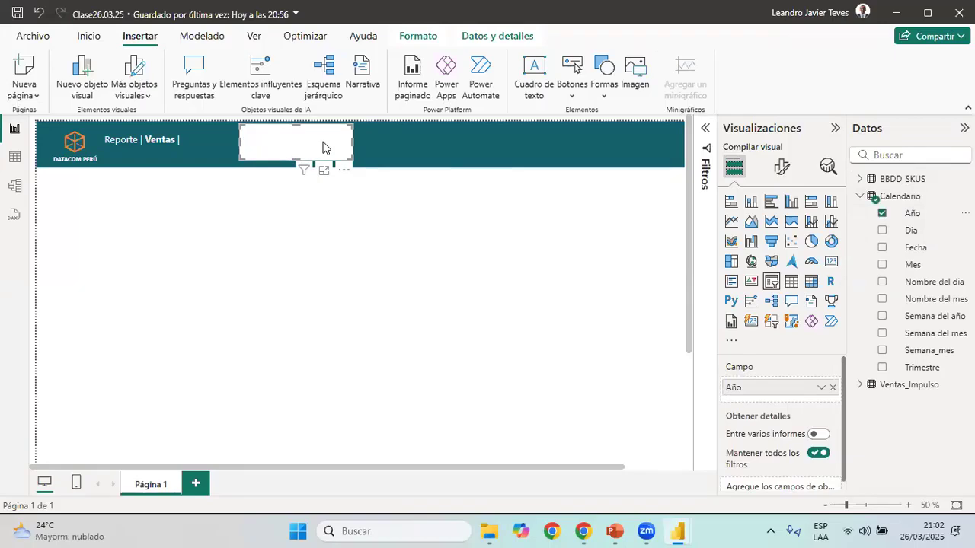
key(alt+Tab)
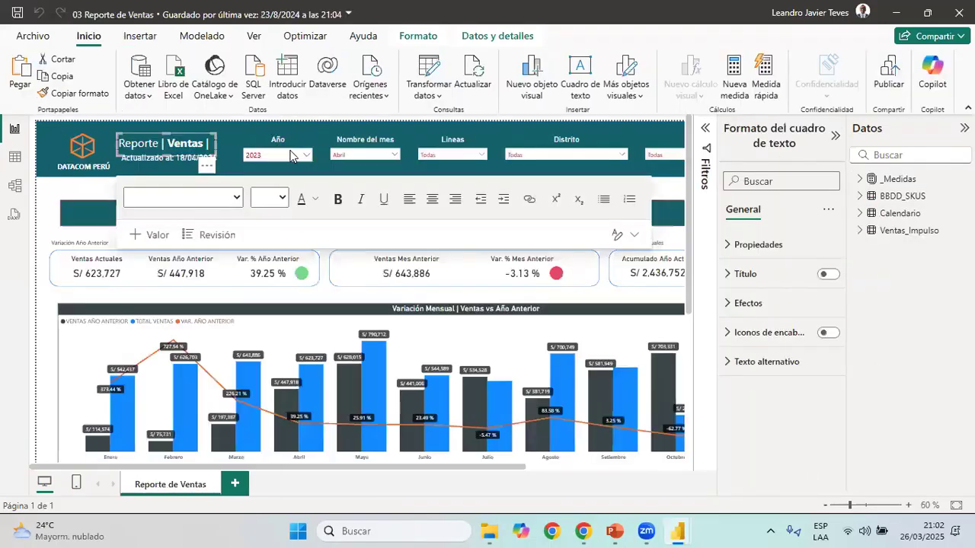
key(alt+Tab)
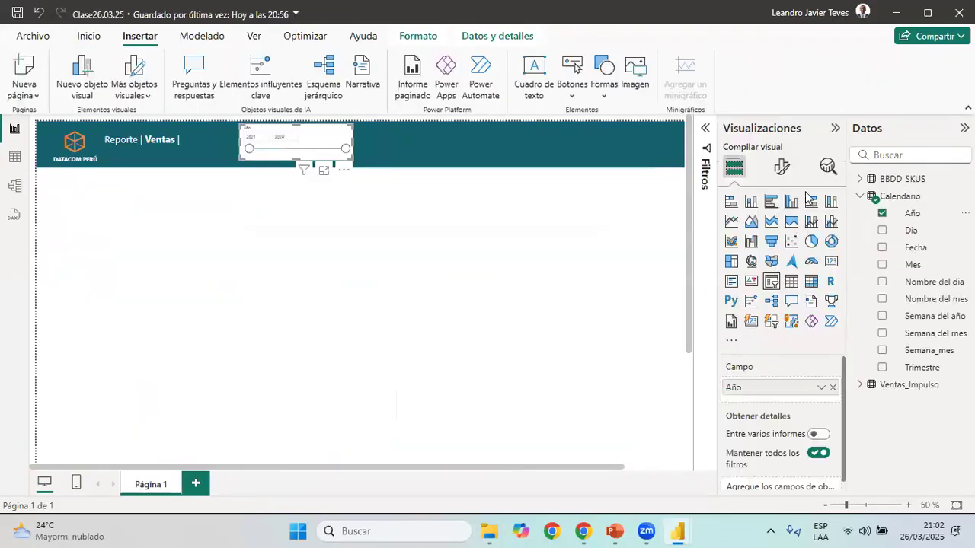
Change the style of the header's Año slicer to Menú desplegable and try out its drop-down list
click(791, 166)
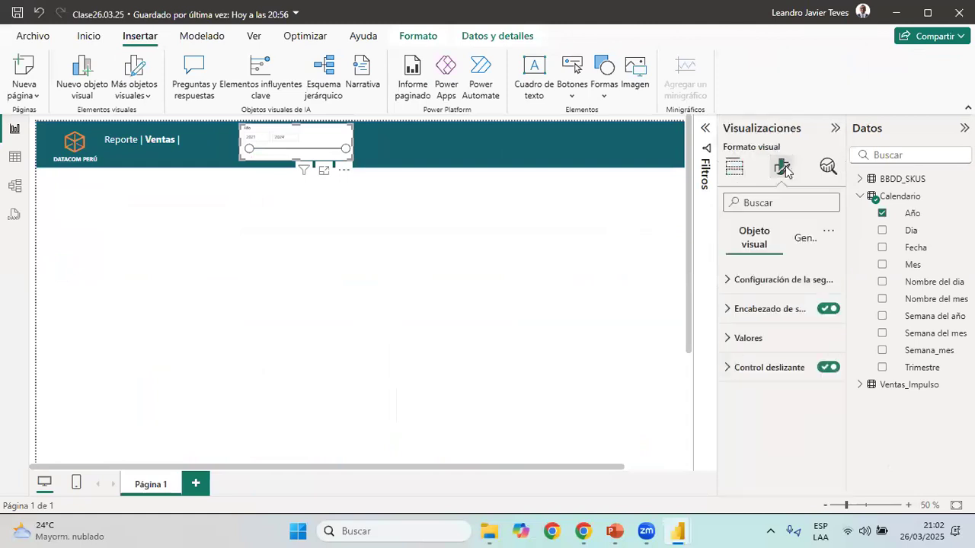
click(784, 280)
click(784, 351)
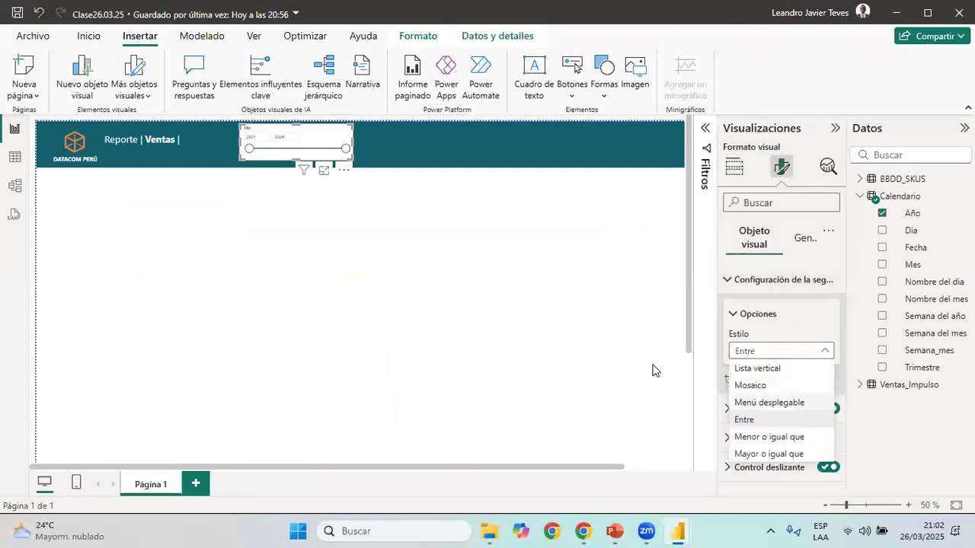
click(808, 401)
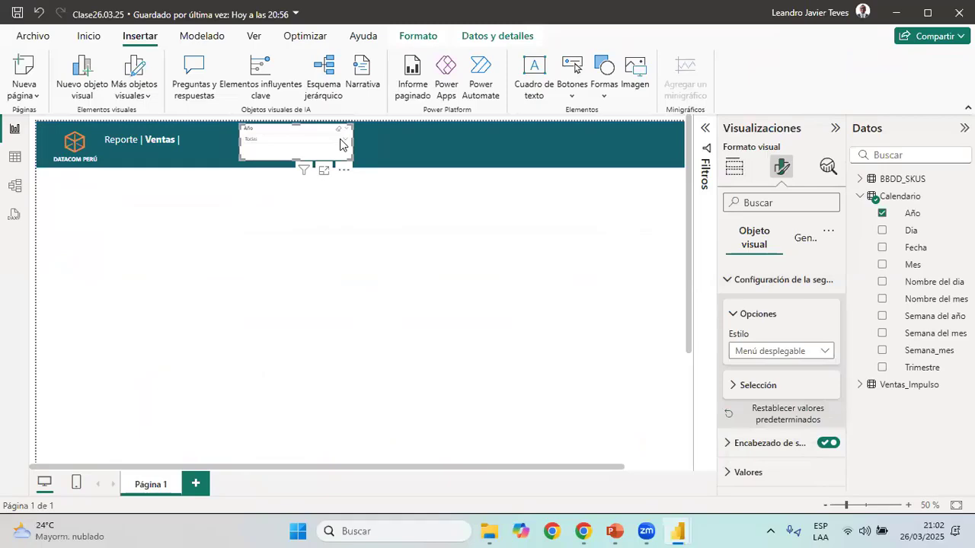
click(340, 144)
click(341, 145)
Turn off the background (Fondo) effect of the Año slicer so the banner shows through it
click(907, 505)
click(907, 505)
click(908, 505)
drag(403, 471, 472, 466)
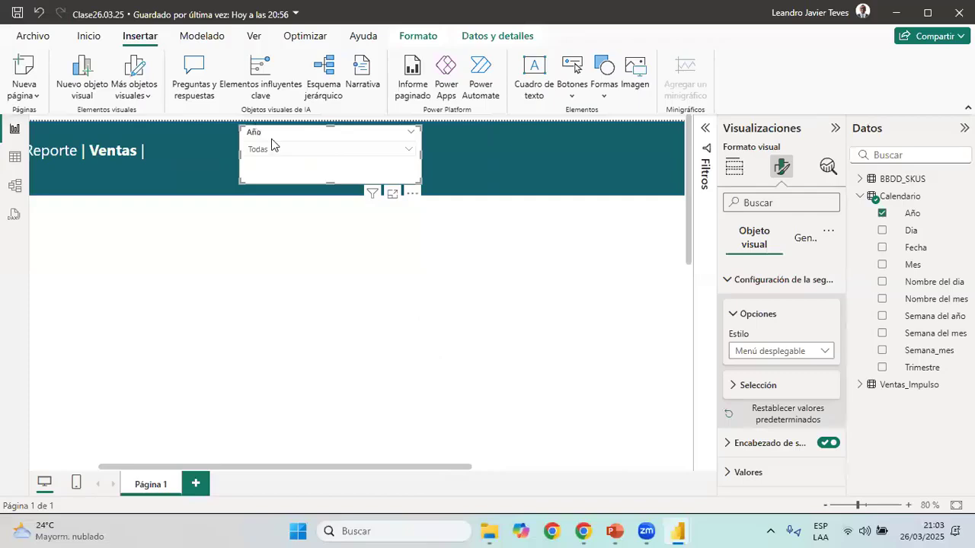
key(alt+Tab)
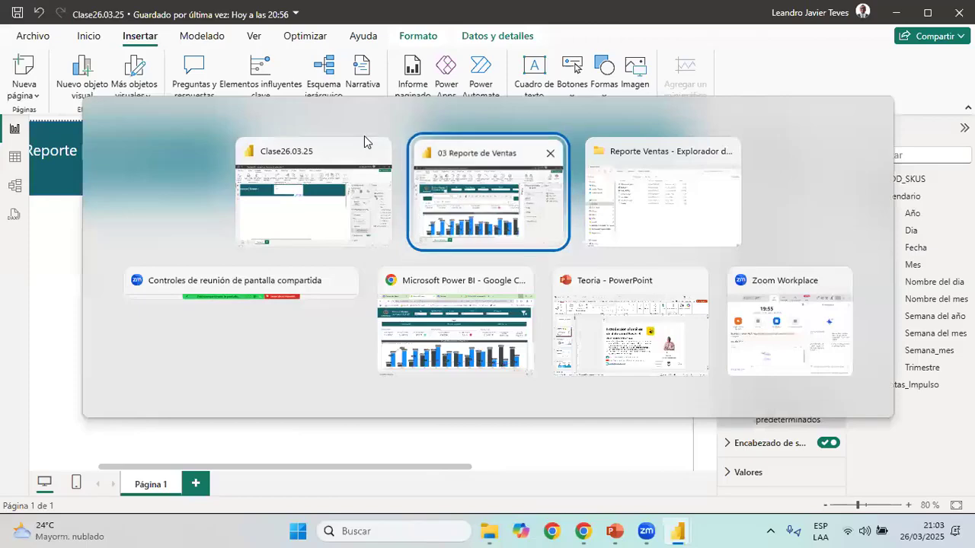
key(alt+Tab)
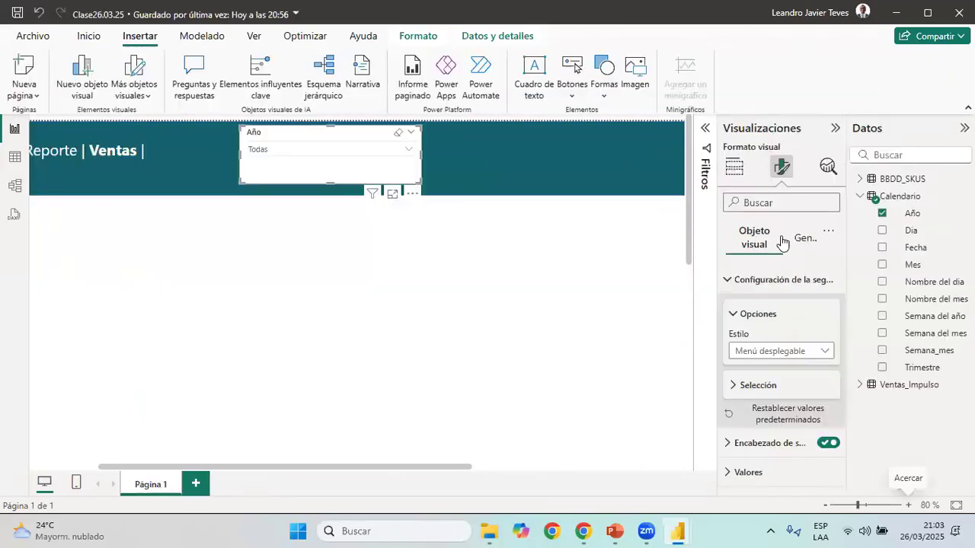
click(771, 280)
click(805, 238)
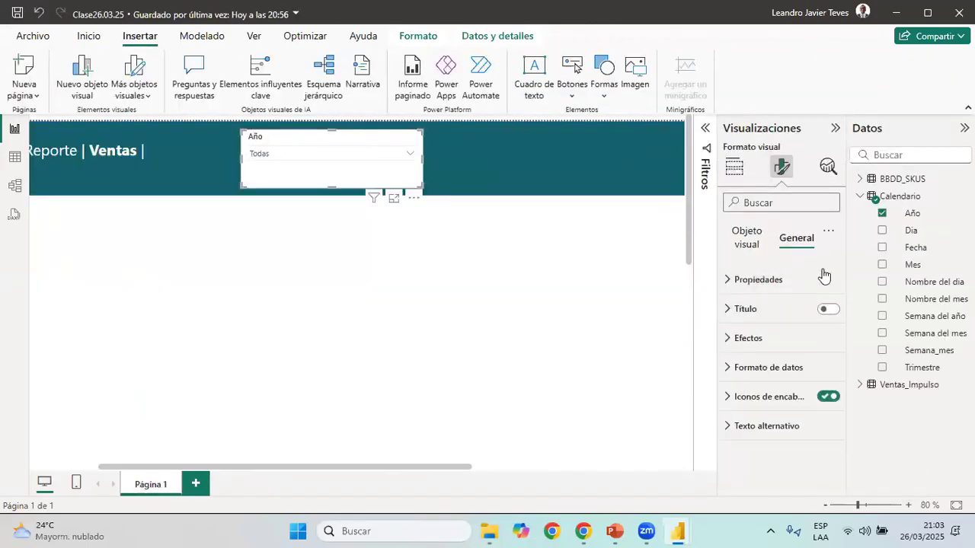
click(748, 337)
click(823, 372)
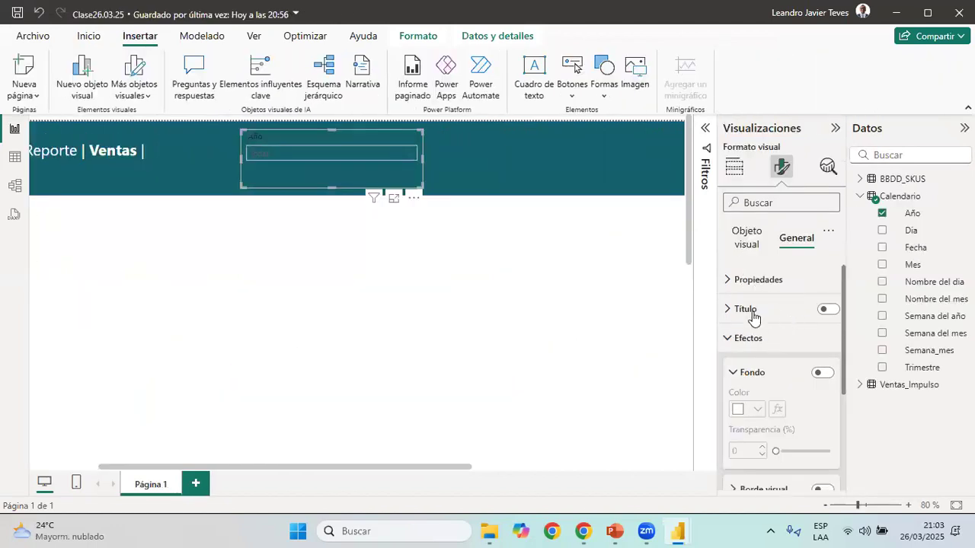
Set the font colour of the Año slicer's header text to white
click(751, 338)
click(758, 255)
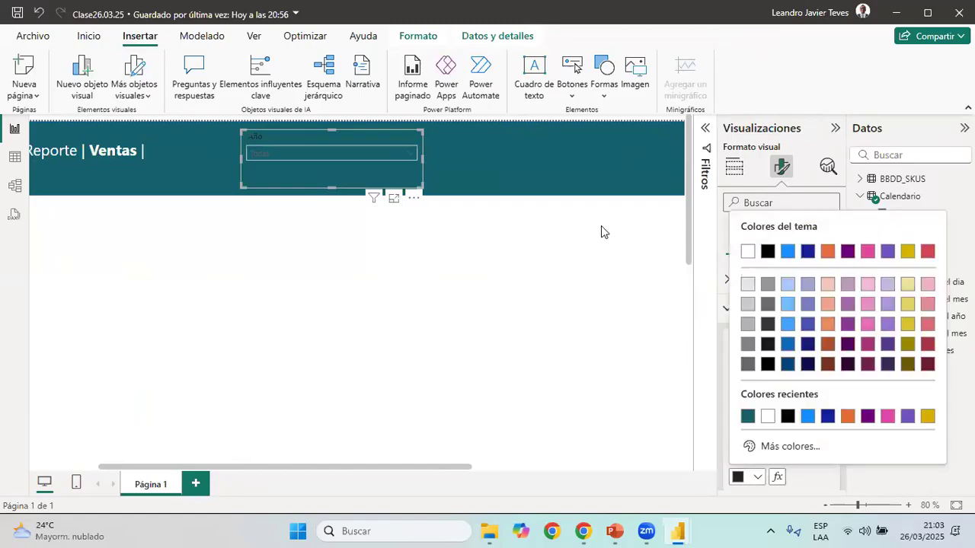
click(747, 344)
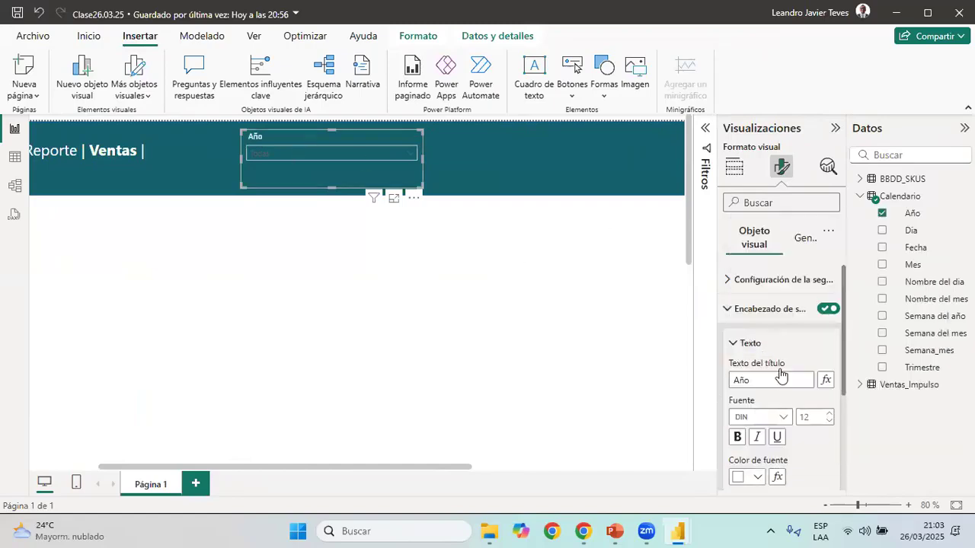
click(743, 309)
Set the font colour of the Año slicer's values to the theme's red
click(751, 341)
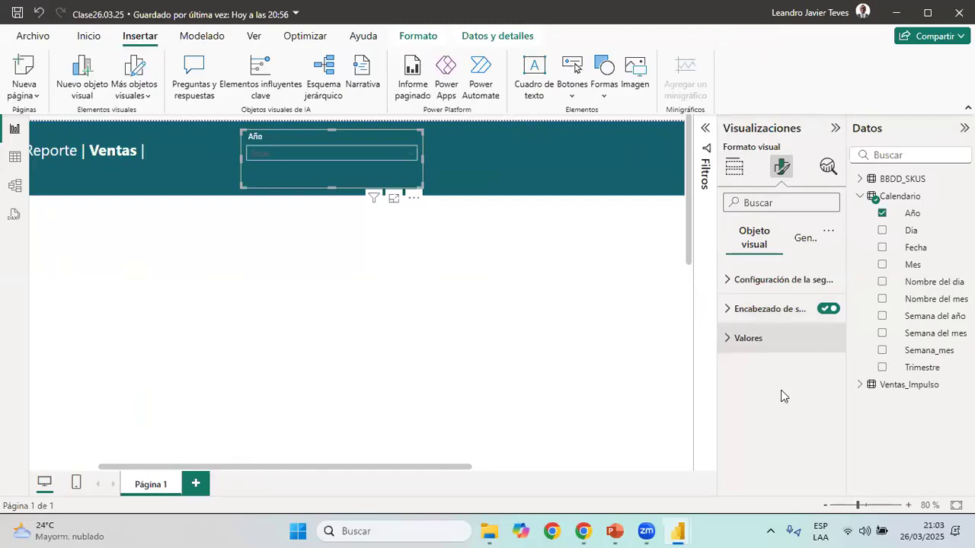
click(750, 471)
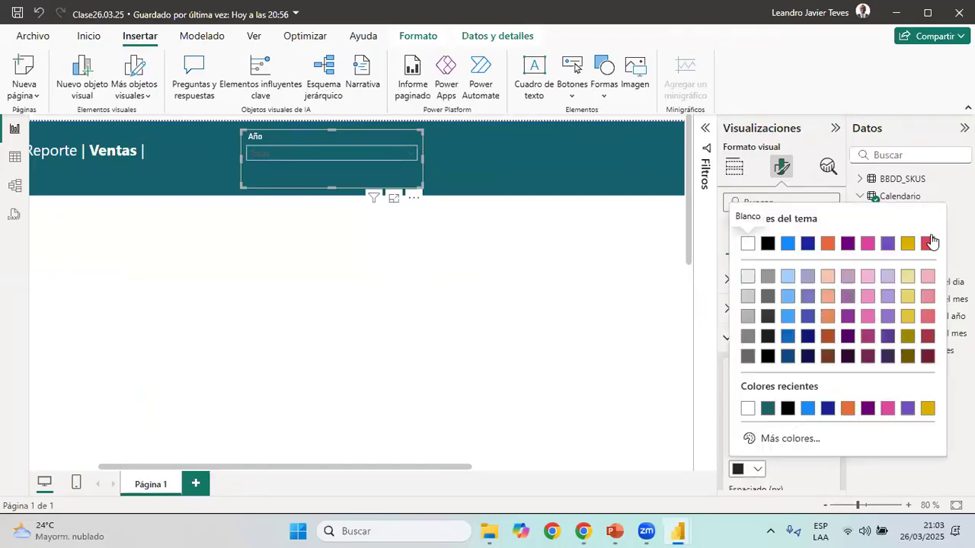
click(927, 243)
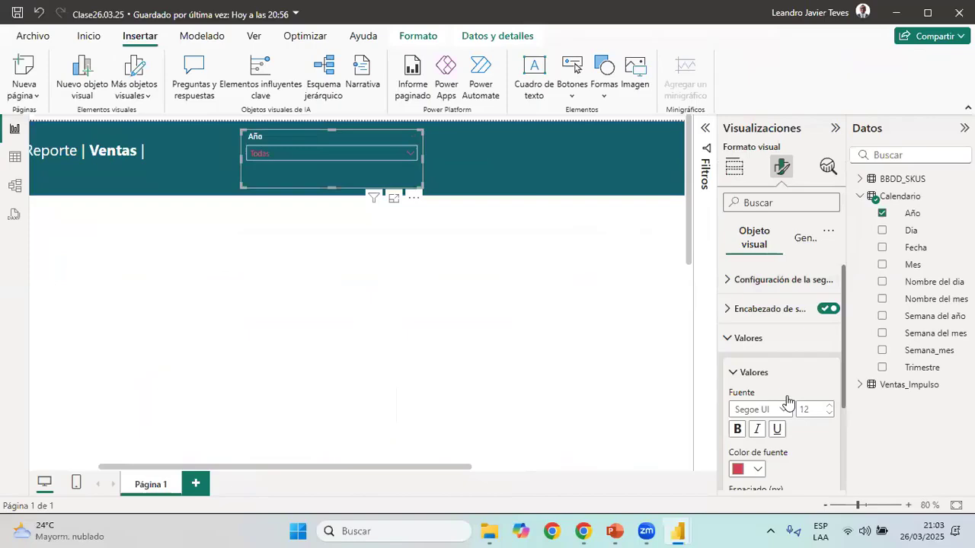
Give the Año slicer's values a white background and check the result in its expanded list
scroll(780, 385, down, 3)
click(752, 456)
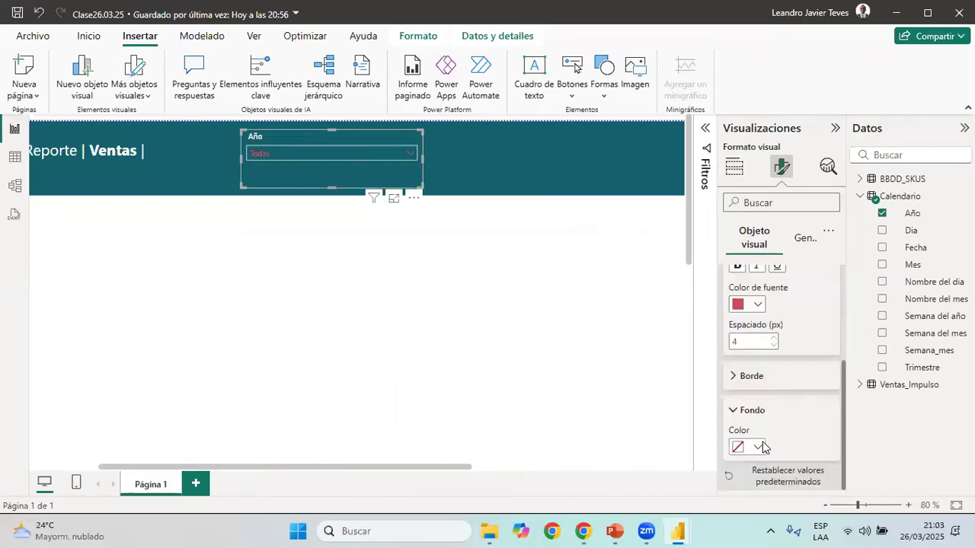
click(763, 447)
click(748, 220)
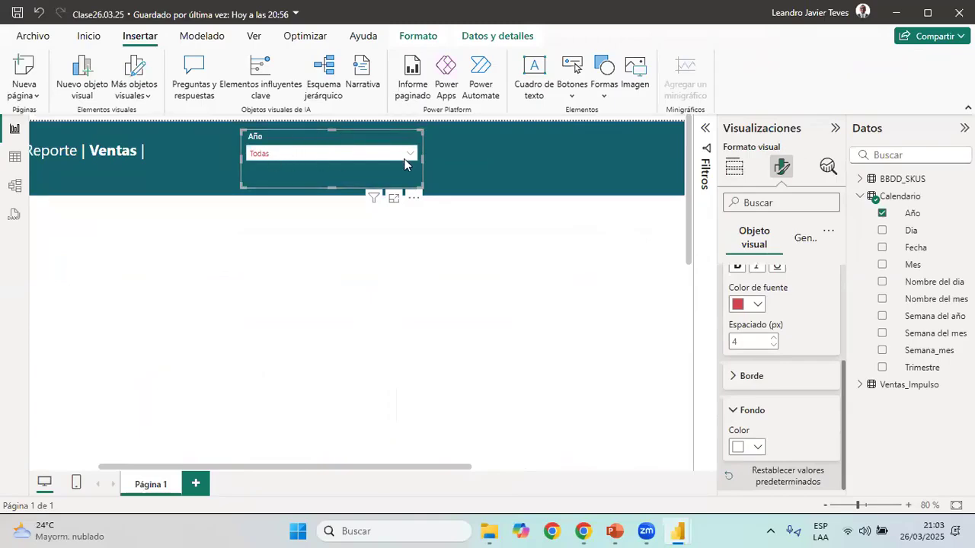
click(409, 157)
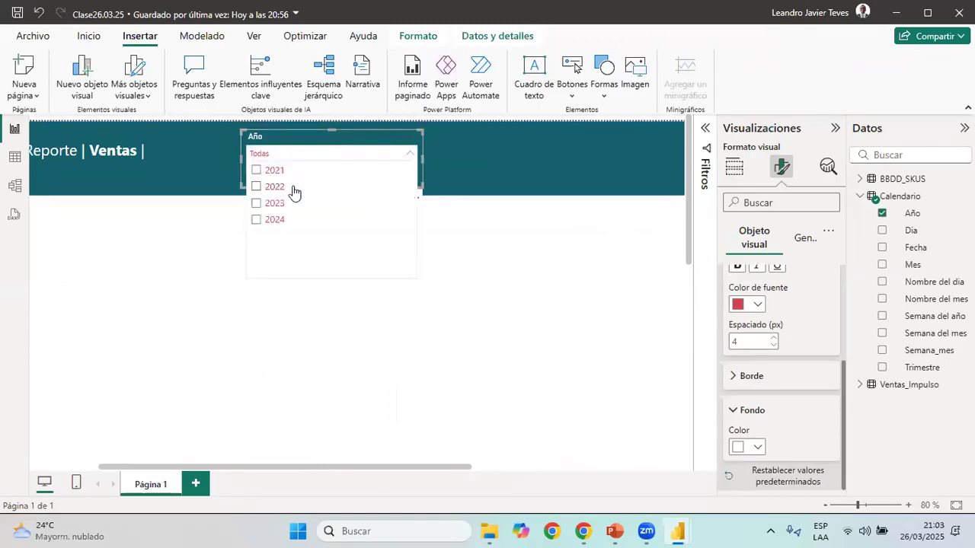
click(307, 159)
Switch to 03 Reporte de Ventas and examine the expanded Año slicer for comparison
key(alt+Tab)
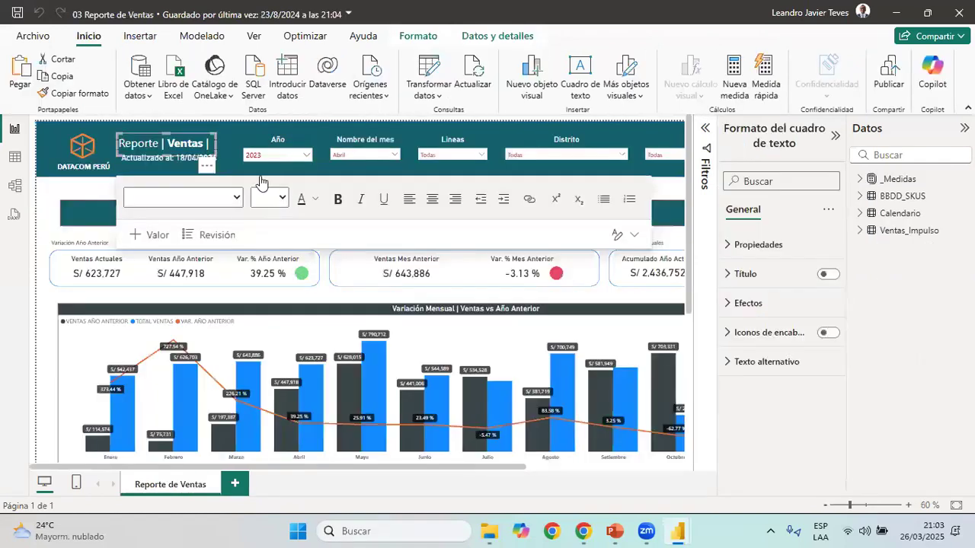
click(306, 155)
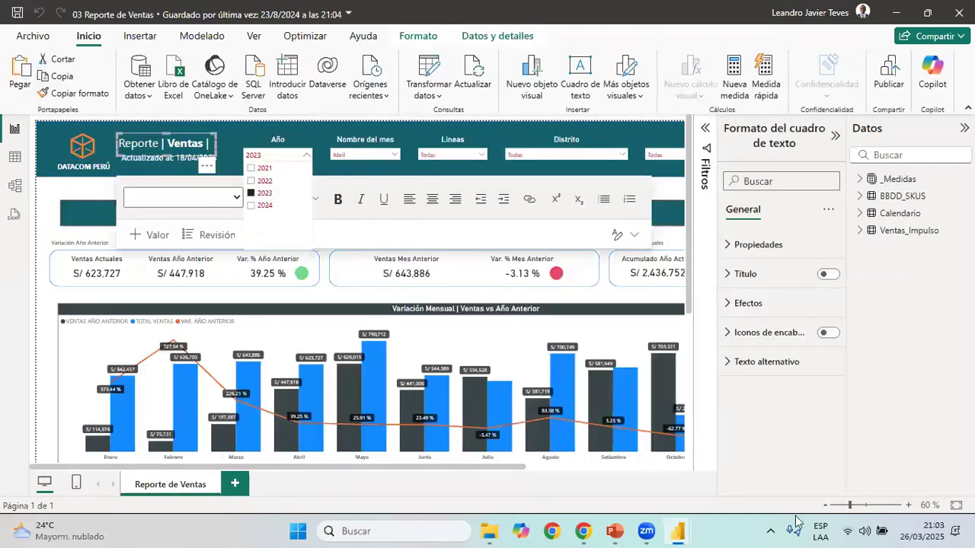
click(825, 505)
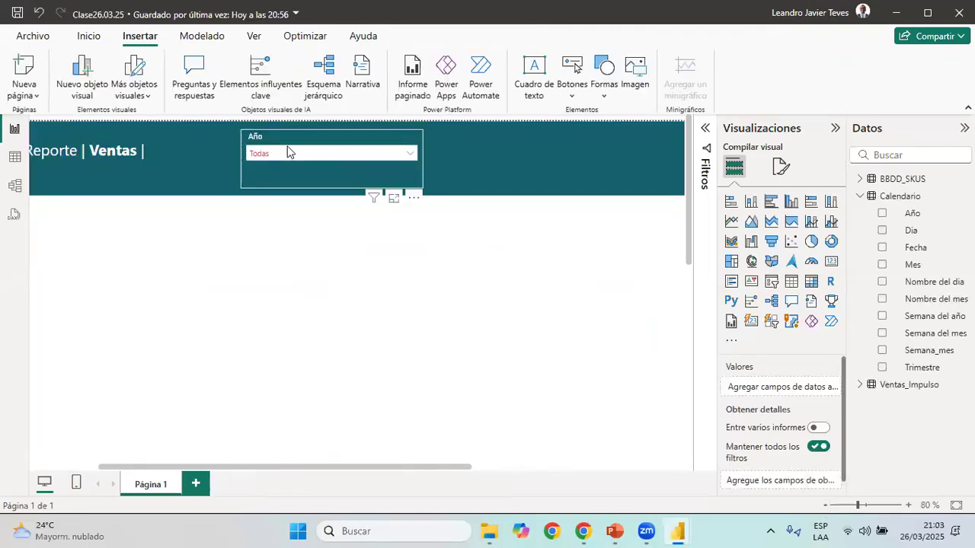
Delete the manually formatted Año slicer from the Clase26.03.25 header banner
click(288, 151)
click(313, 144)
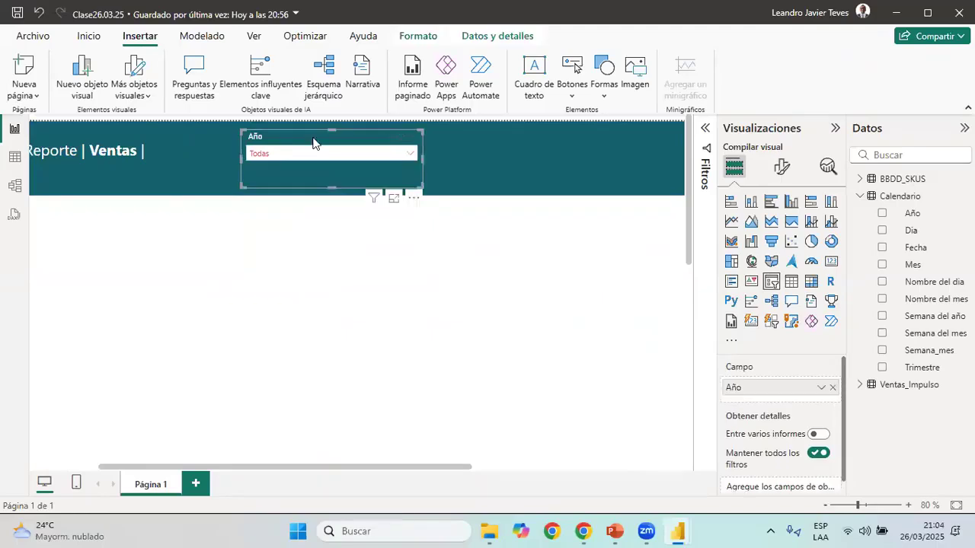
key(Delete)
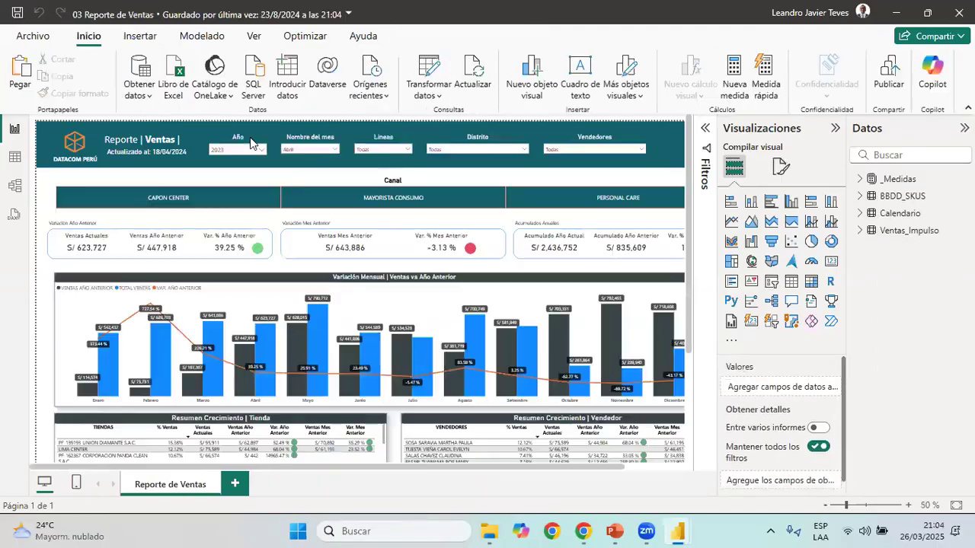
In 03 Reporte de Ventas, select and copy the Año, Nombre del mes, Líneas, Distrito and Vendedores header slicers together
click(259, 153)
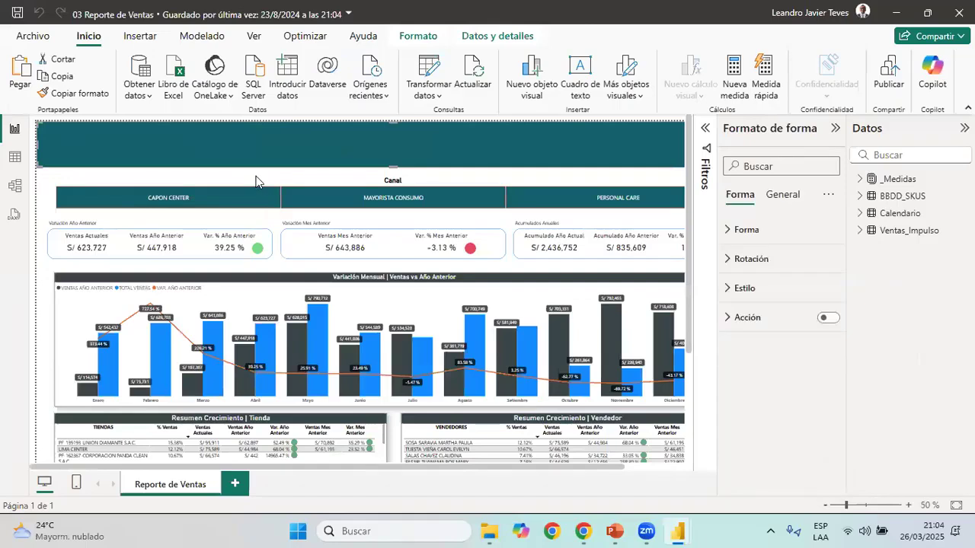
key(ctrl+v)
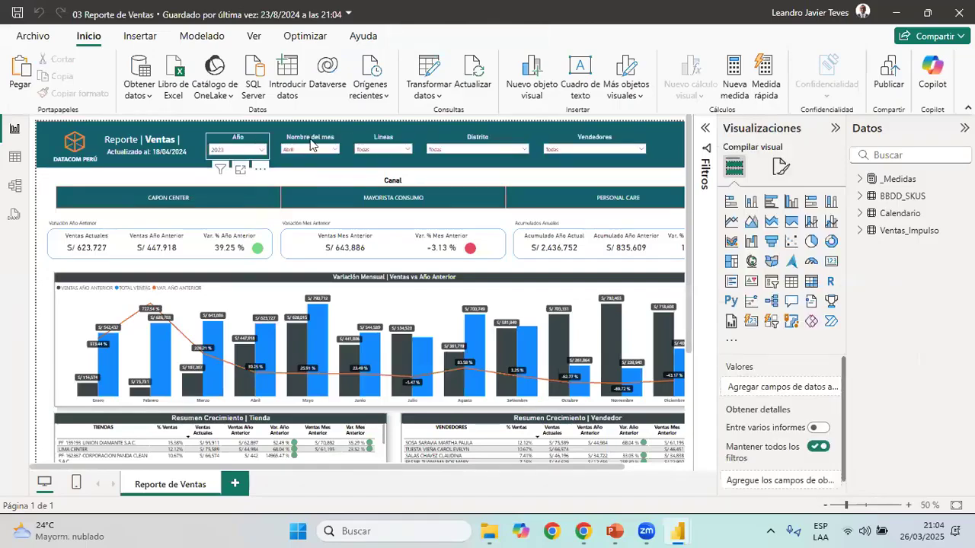
ctrl+click(310, 143)
ctrl+click(376, 142)
ctrl+click(469, 146)
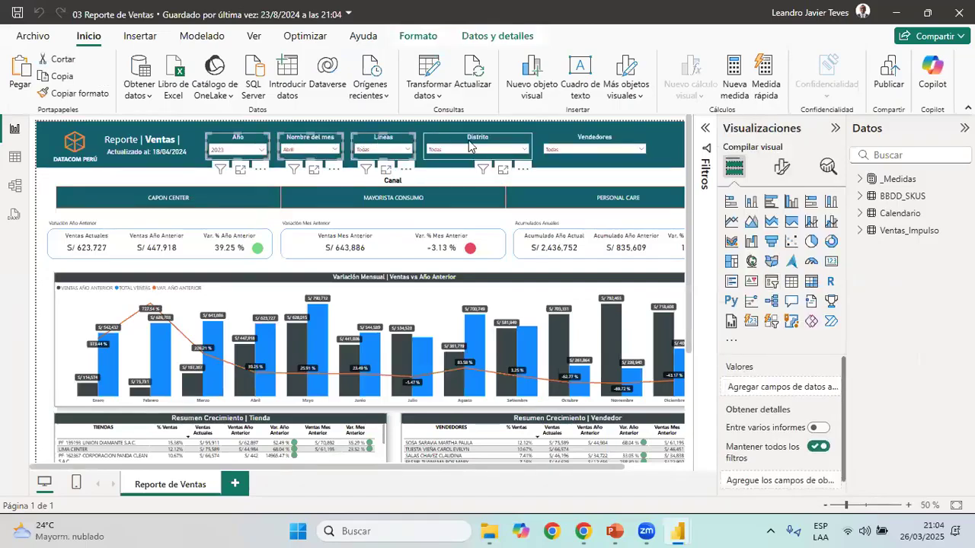
ctrl+click(552, 141)
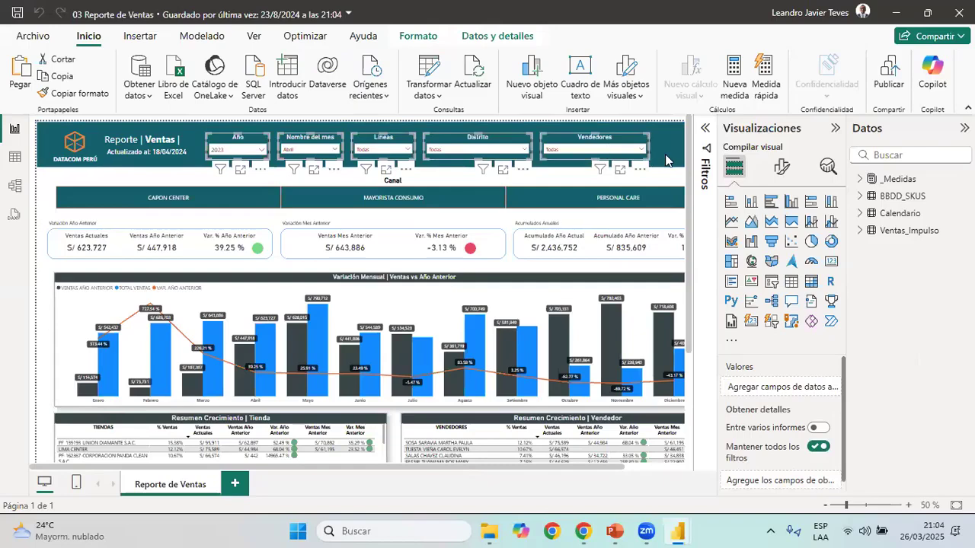
Paste the five copied slicers into the Clase26.03.25 header banner and review their placement along its full width
key(alt+Tab)
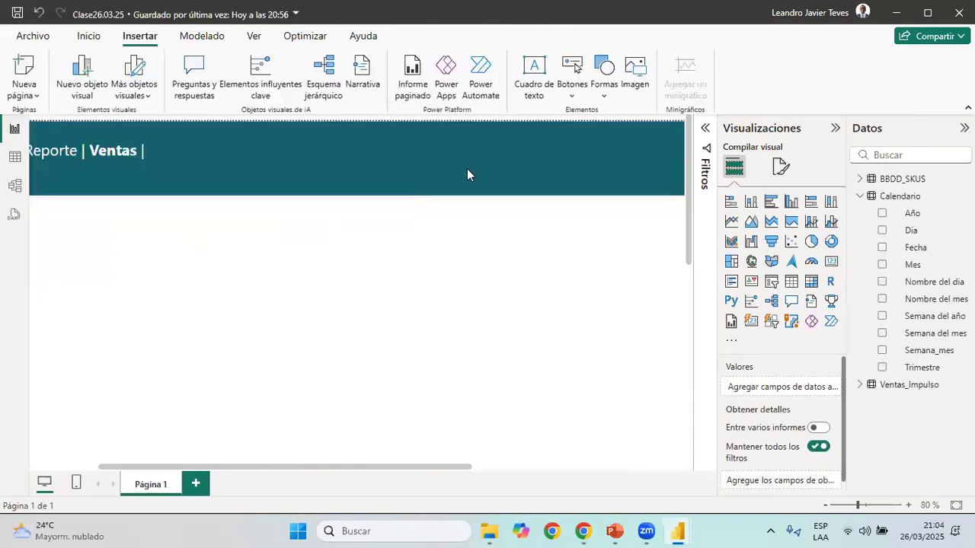
click(371, 216)
key(ctrl+v)
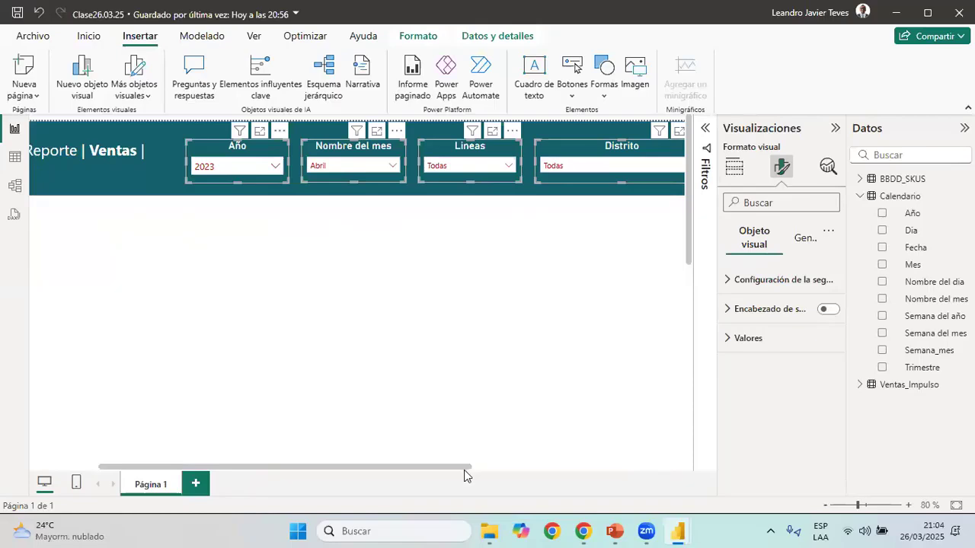
click(572, 468)
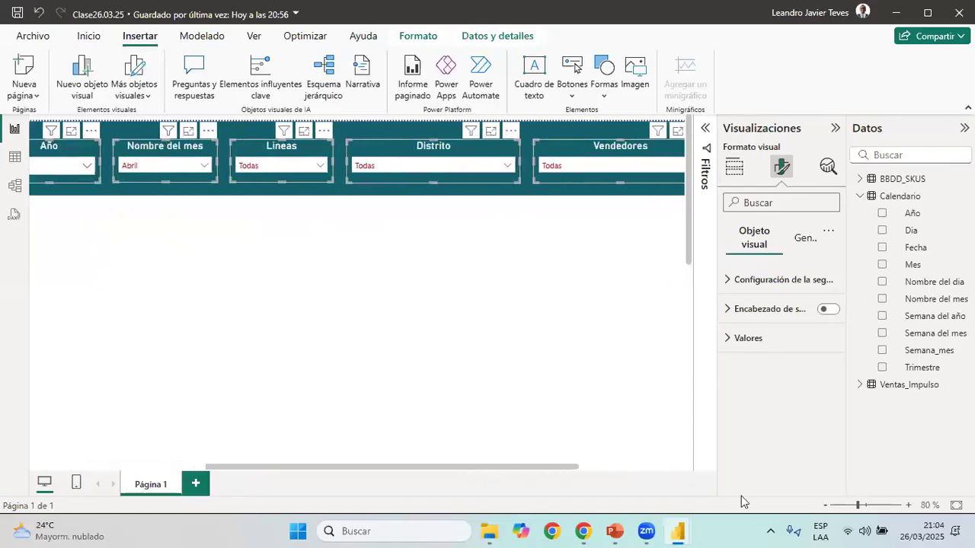
click(826, 505)
click(826, 505)
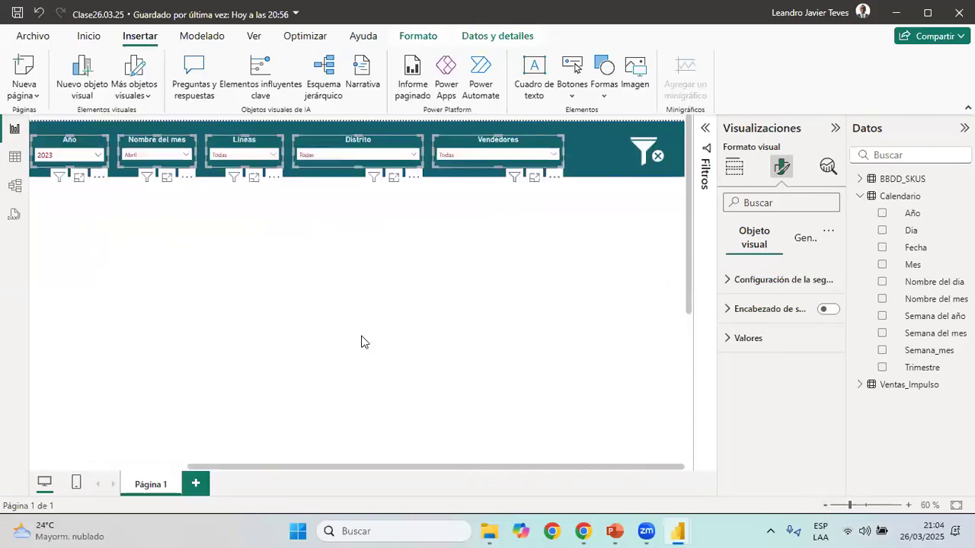
click(387, 275)
drag(524, 466, 329, 464)
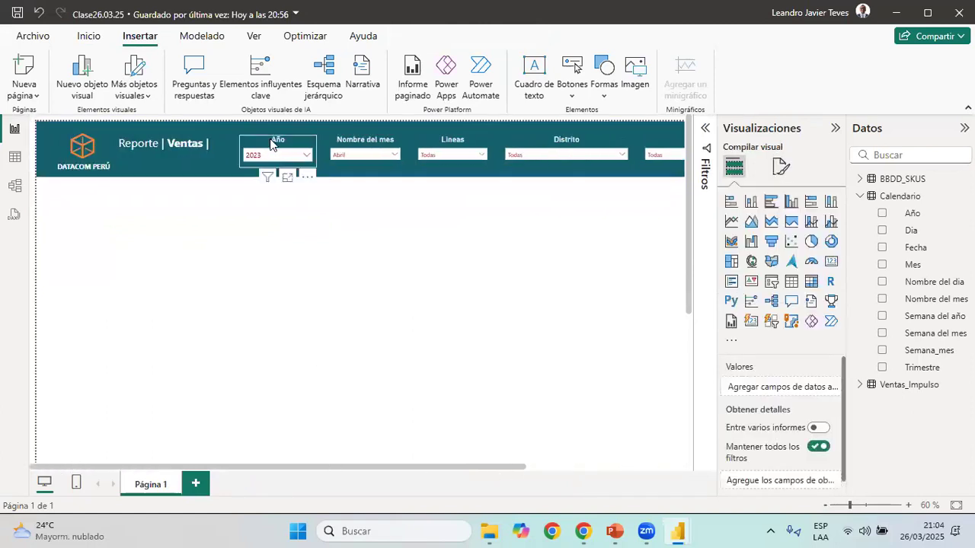
Check the field assigned to each of the pasted Año, Nombre del mes, Líneas and Distrito slicers
click(912, 213)
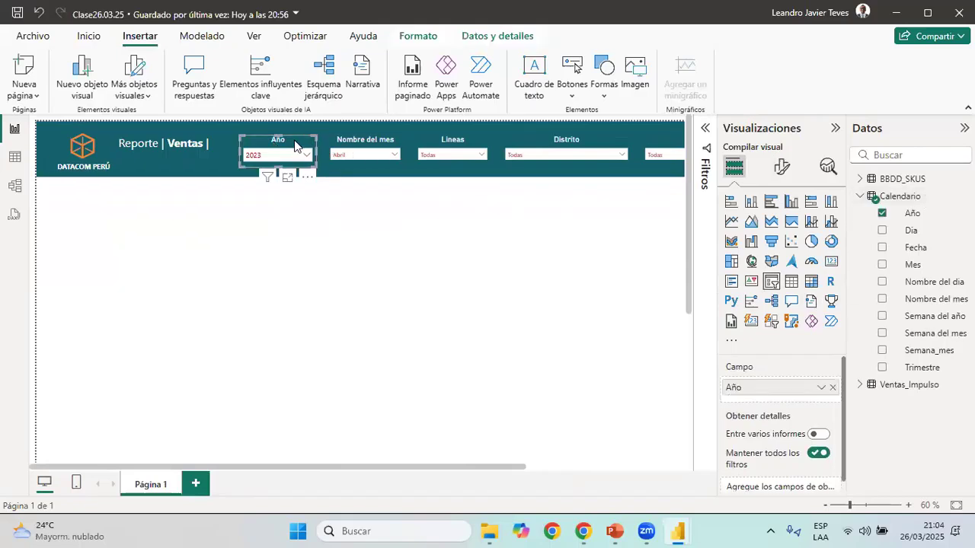
click(87, 36)
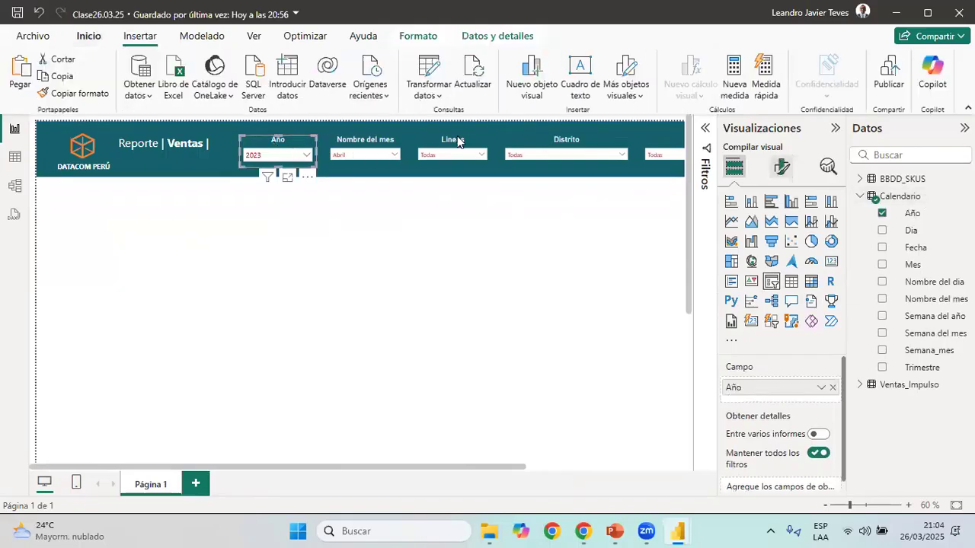
click(365, 144)
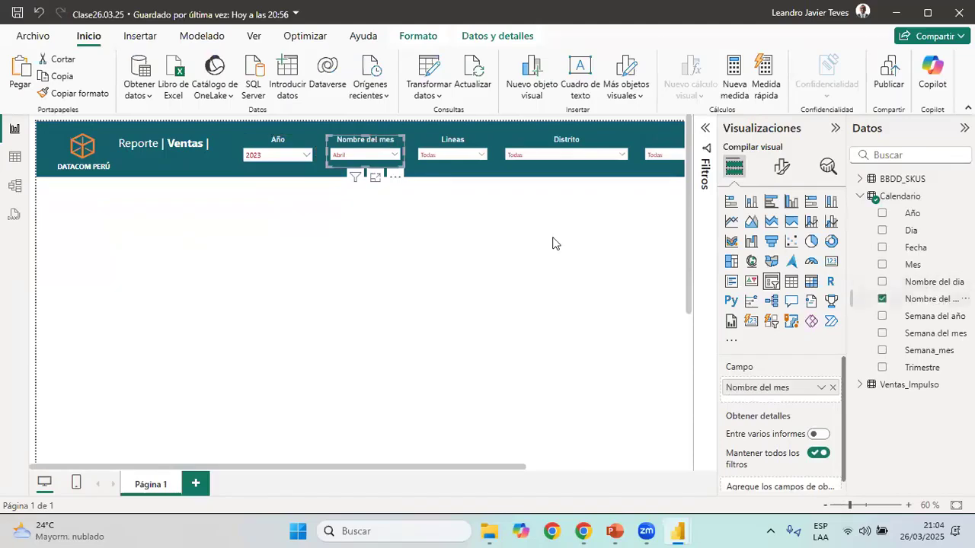
click(431, 148)
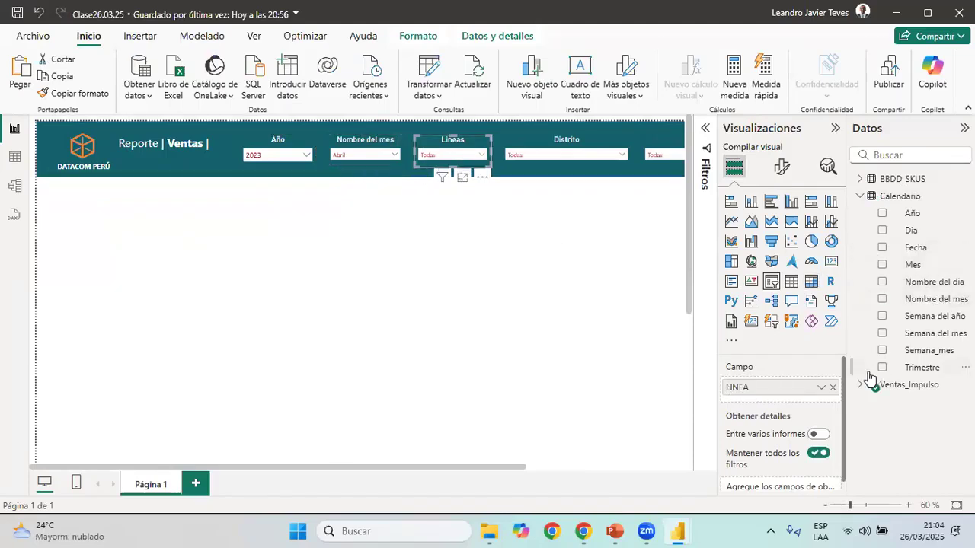
click(588, 158)
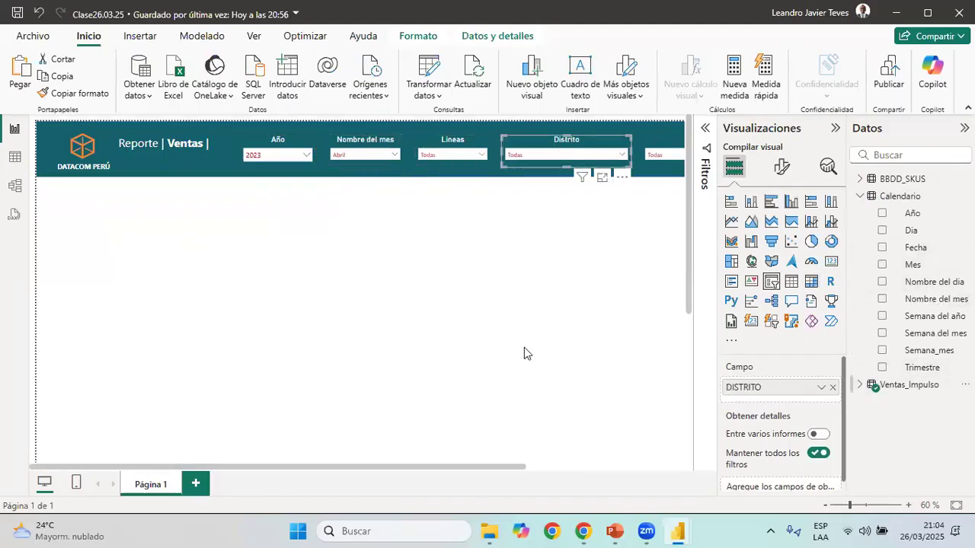
Check the field assigned to the pasted Vendedores slicer and review the whole header banner
scroll(625, 478, right, 3)
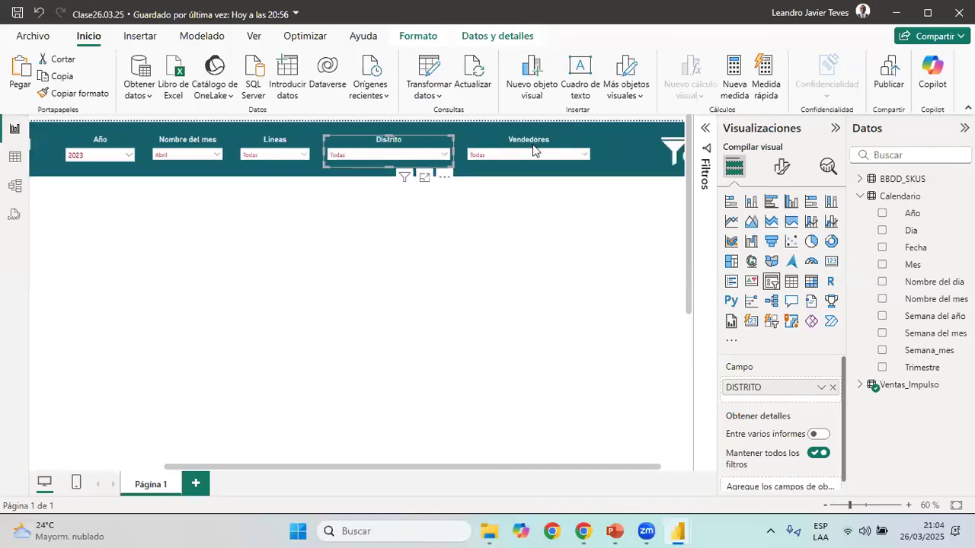
click(537, 153)
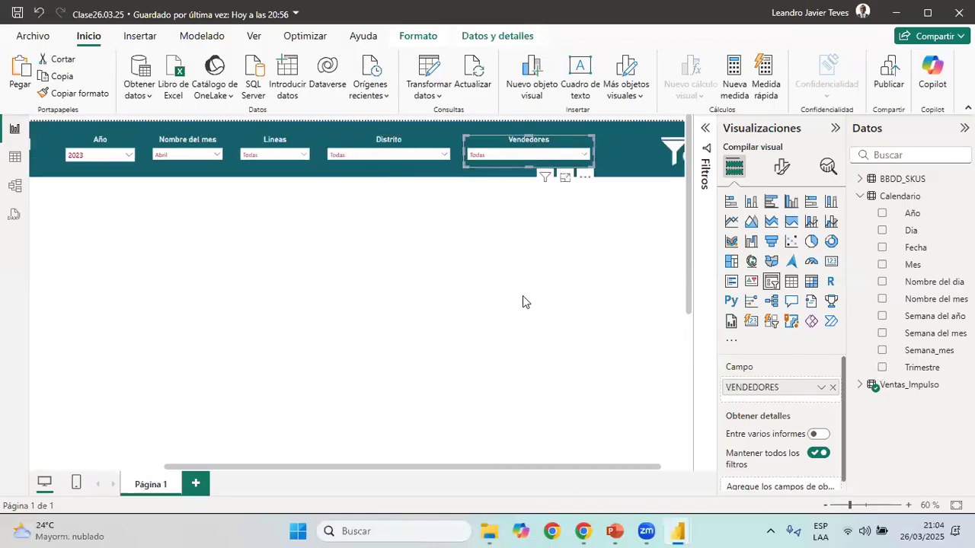
click(505, 207)
click(522, 141)
click(826, 506)
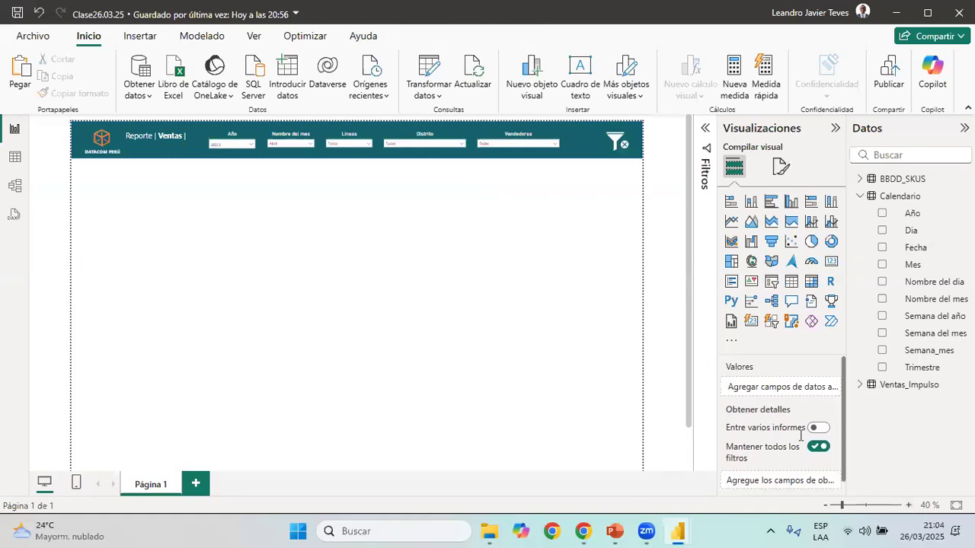
click(908, 505)
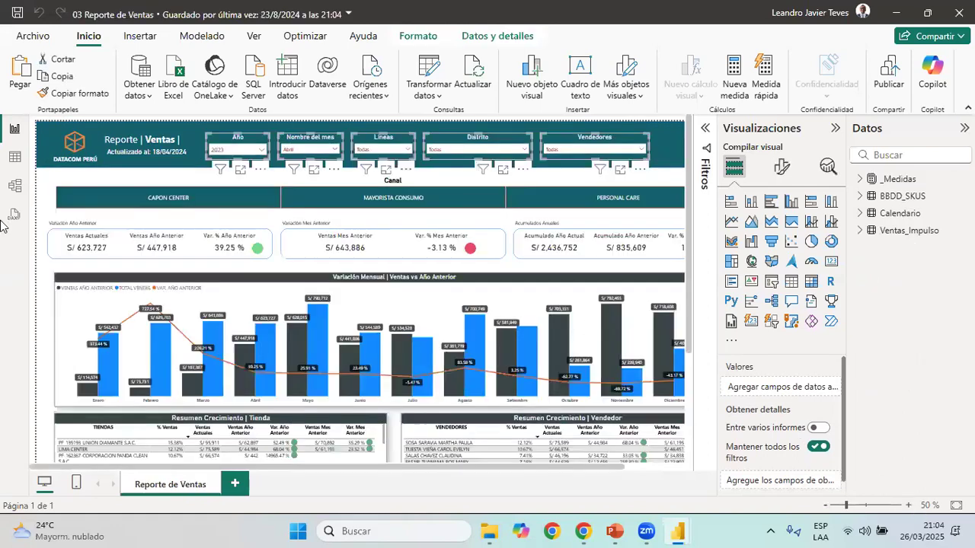
Compare the empty area below the Clase26.03.25 banner with 03 Reporte de Ventas and examine the field behind its Canal slicer
click(42, 224)
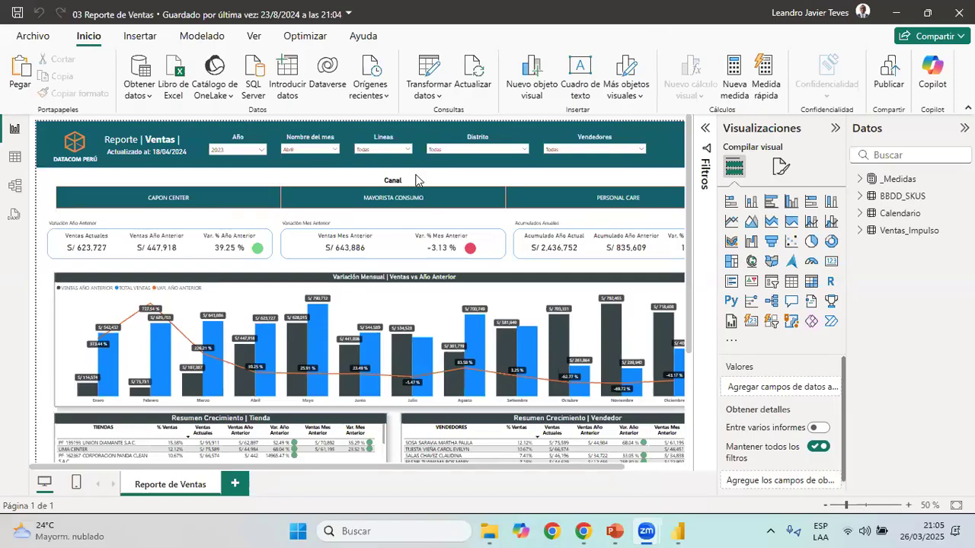
mouse_move(675, 531)
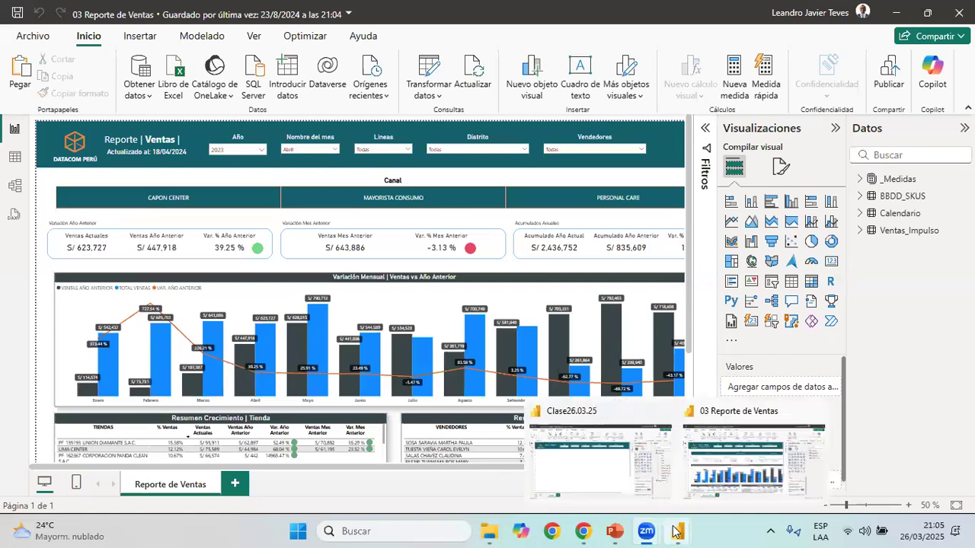
click(582, 476)
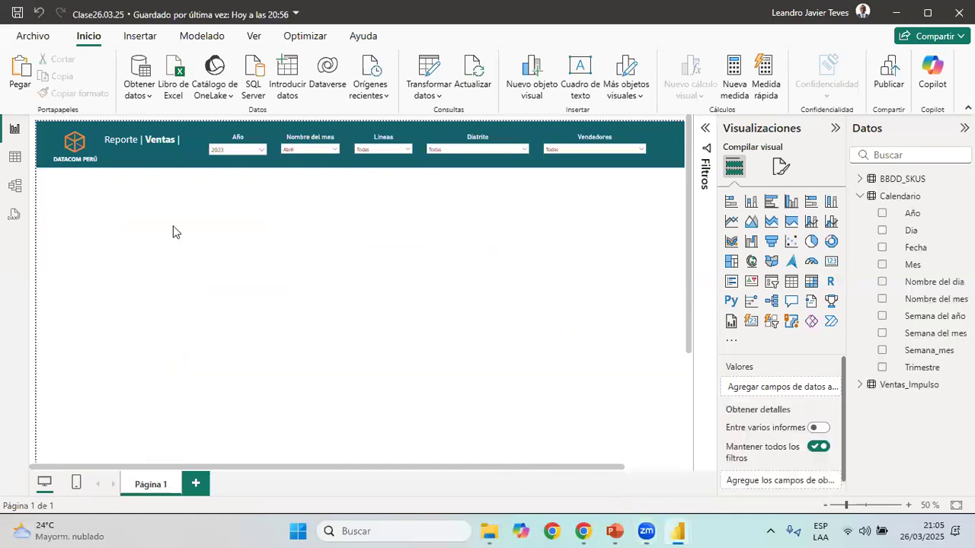
click(826, 506)
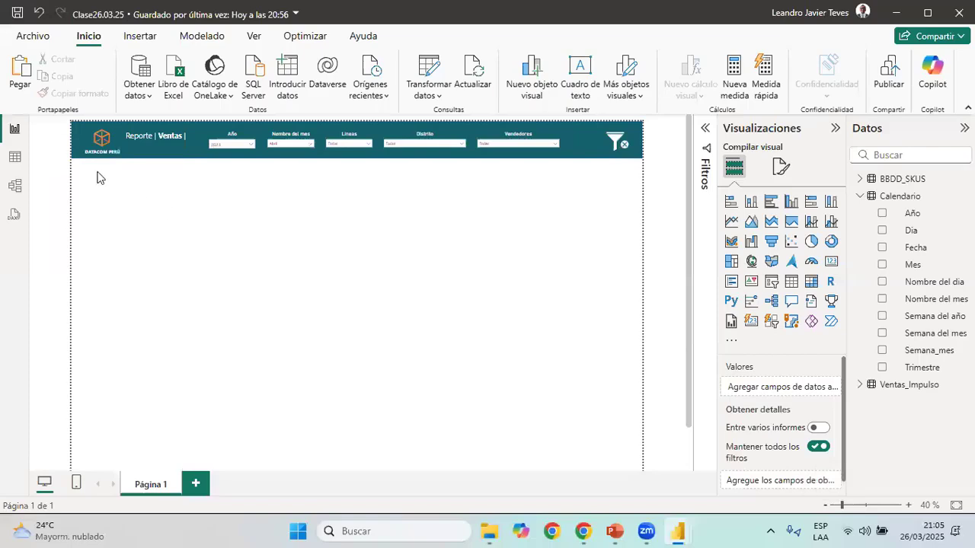
drag(95, 173, 635, 230)
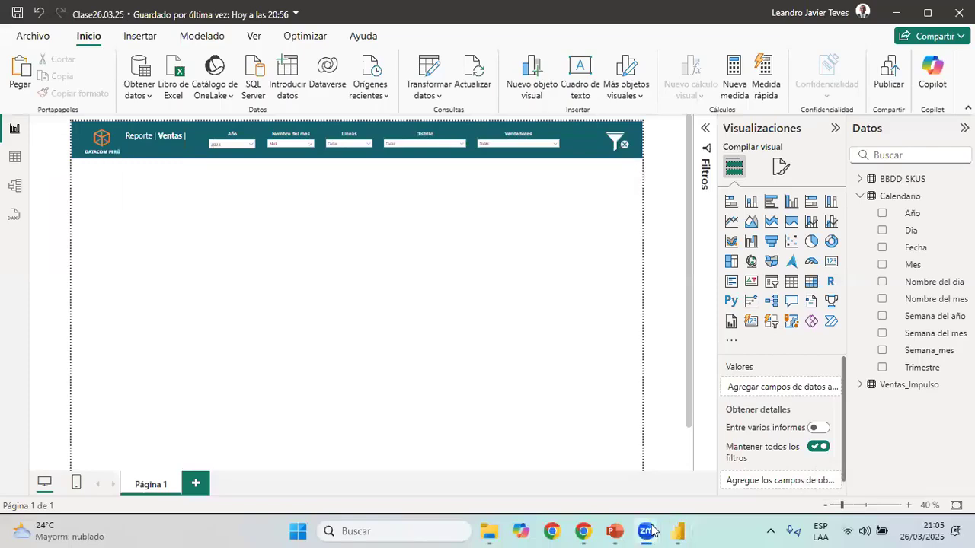
mouse_move(681, 531)
click(722, 474)
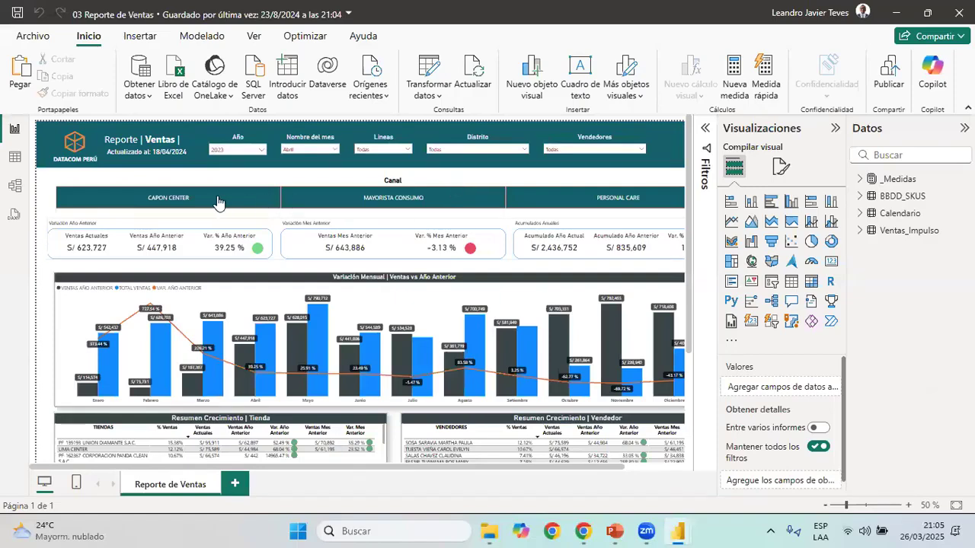
click(549, 187)
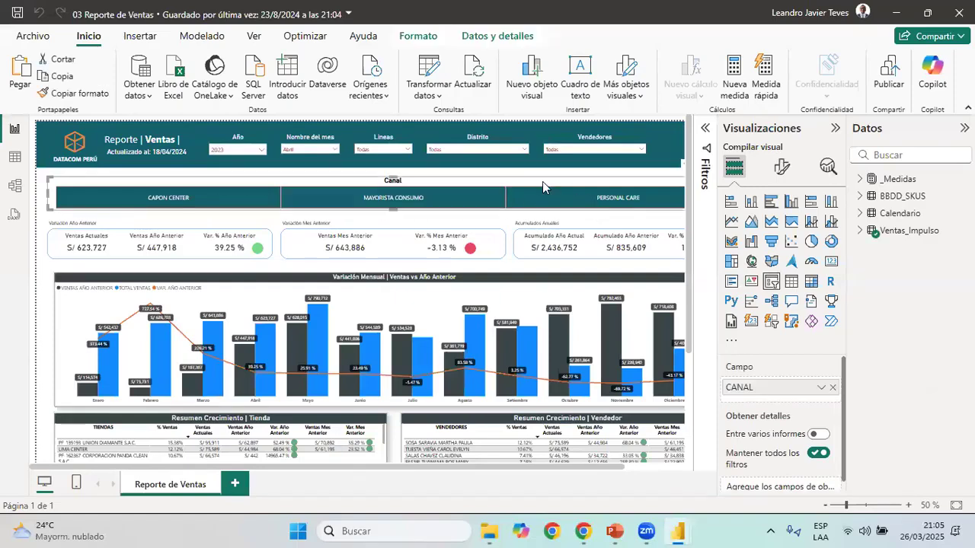
In Clase26.03.25, add a slicer below the header banner and assign it the CANAL field from Ventas_Impulso
mouse_move(688, 531)
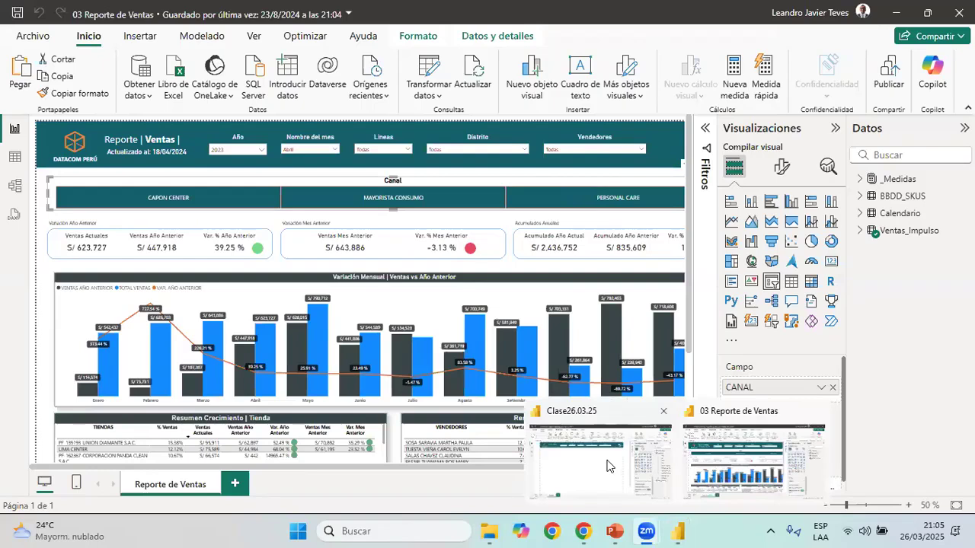
click(611, 466)
click(908, 505)
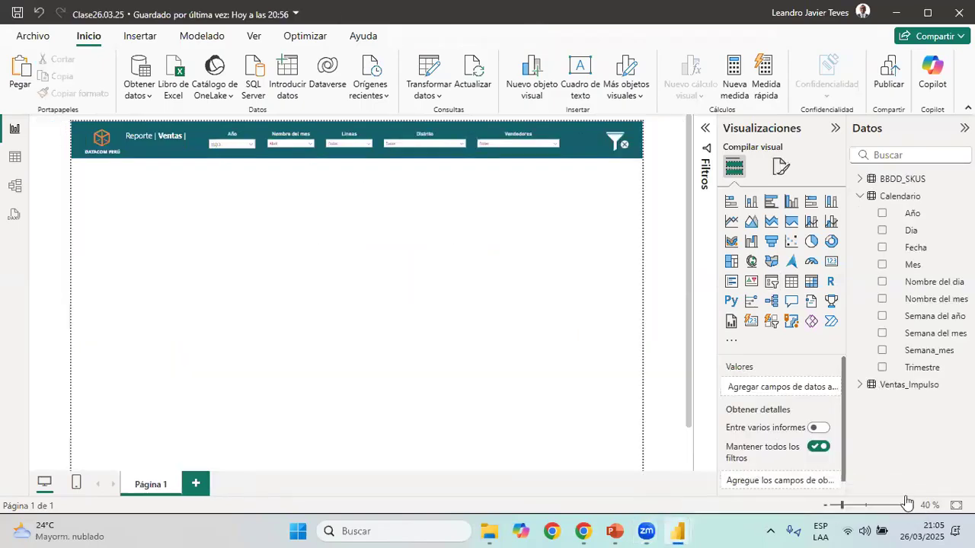
click(773, 283)
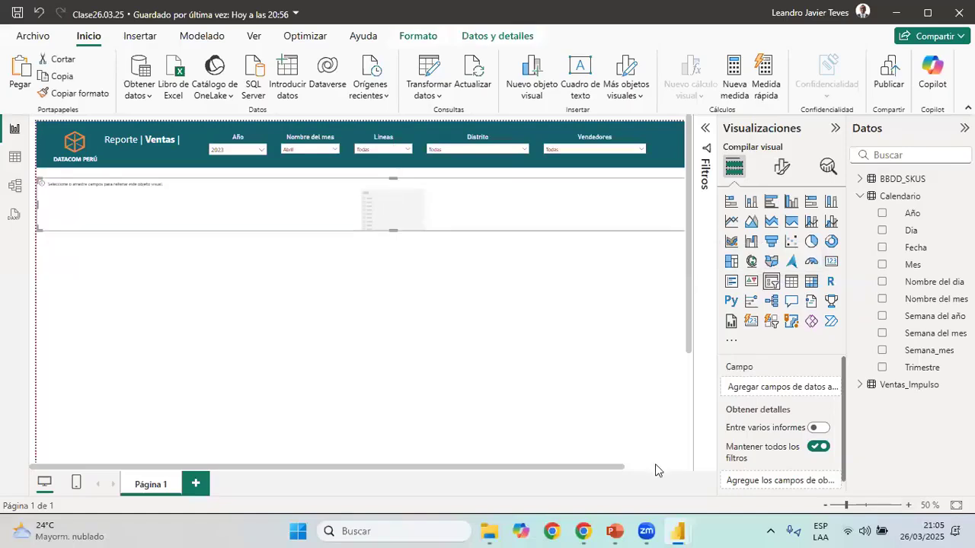
click(825, 505)
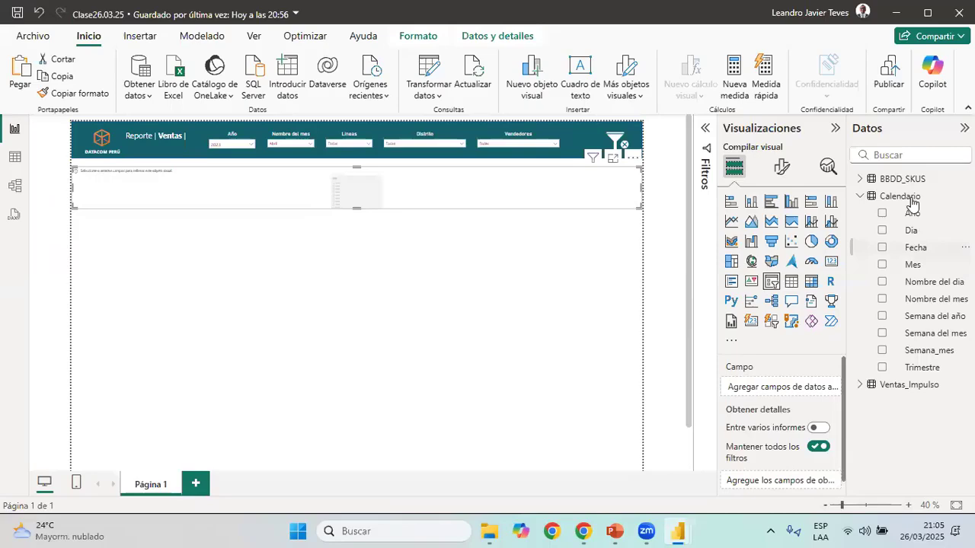
click(860, 196)
click(860, 213)
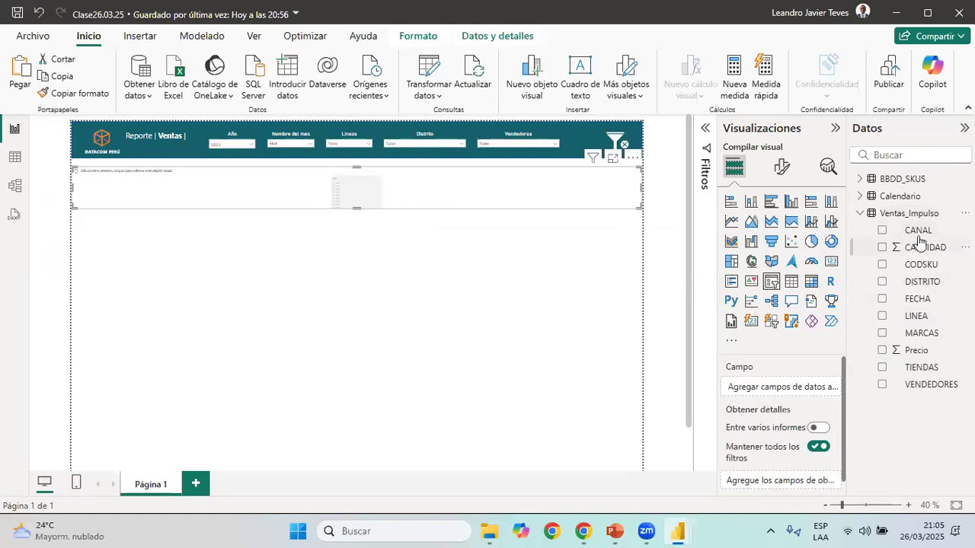
drag(914, 233, 729, 354)
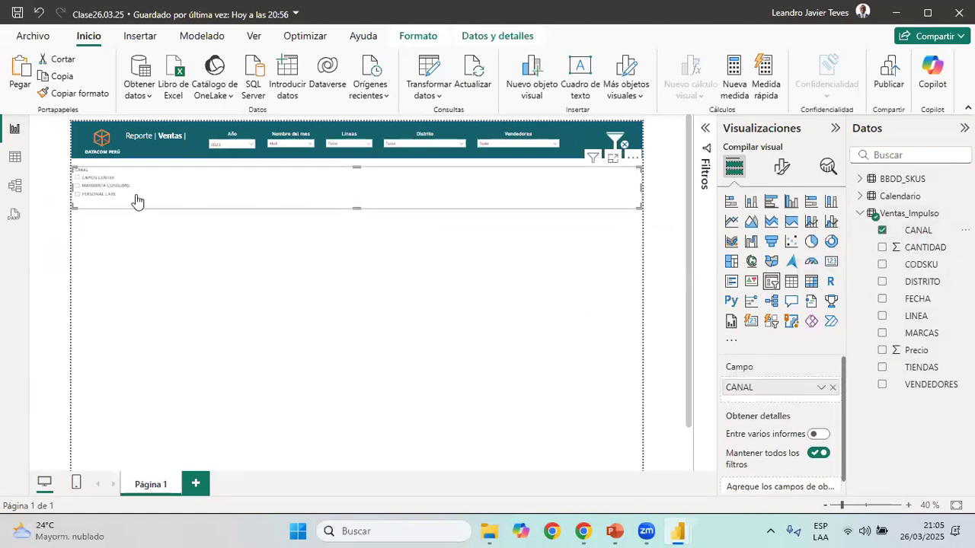
Set the CANAL slicer's style to Mosaico
click(908, 505)
click(908, 505)
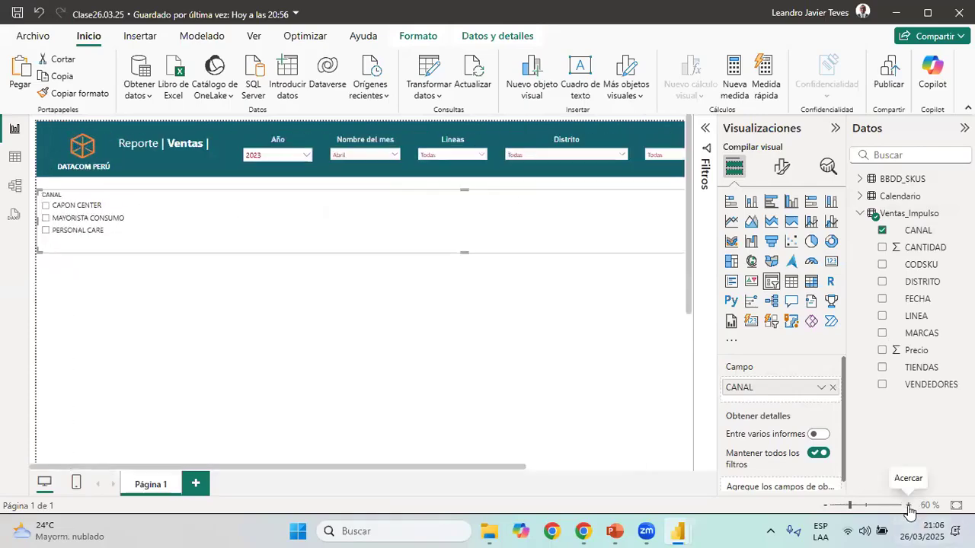
click(781, 169)
click(783, 280)
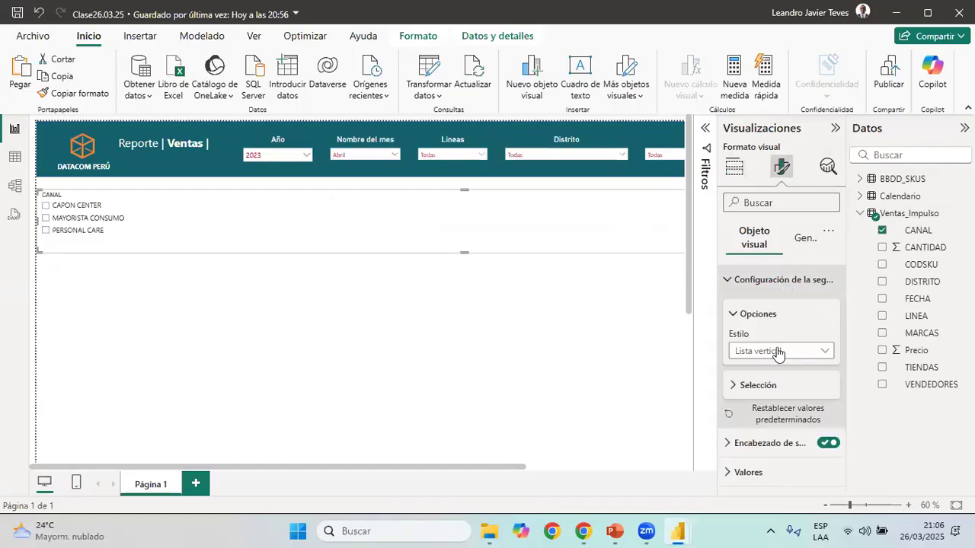
click(777, 352)
click(771, 387)
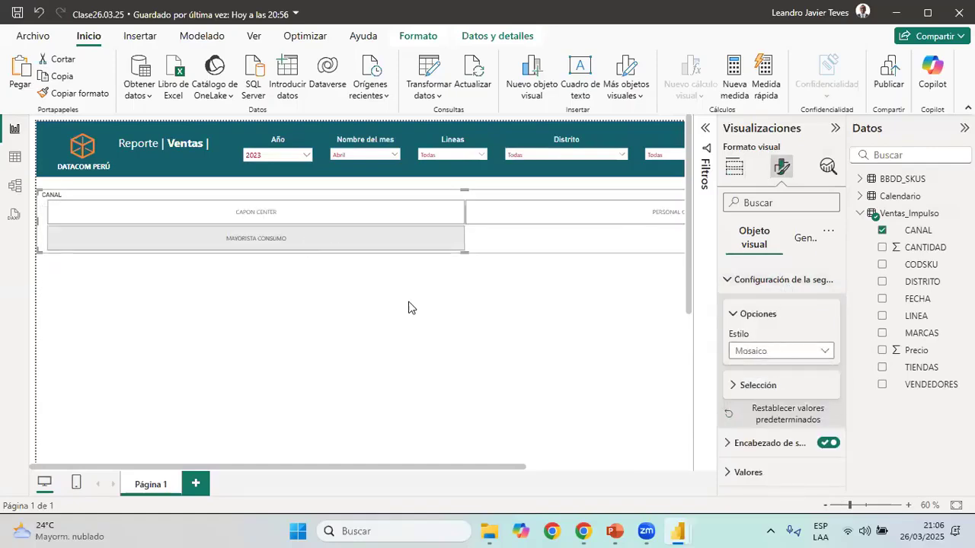
Adjust the CANAL slicer's size within the page width so its three tiles sit in a single row
click(822, 505)
drag(601, 466, 714, 469)
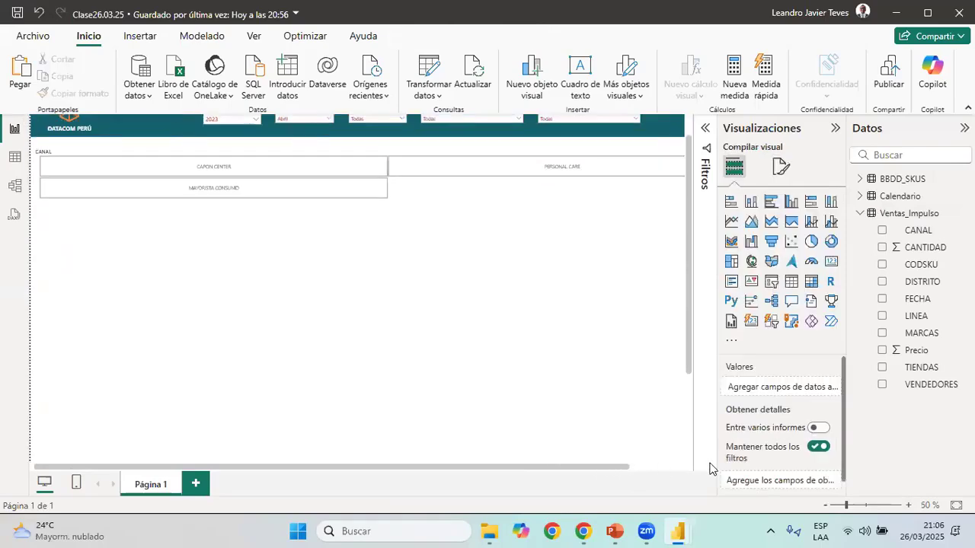
click(681, 177)
drag(681, 176, 683, 196)
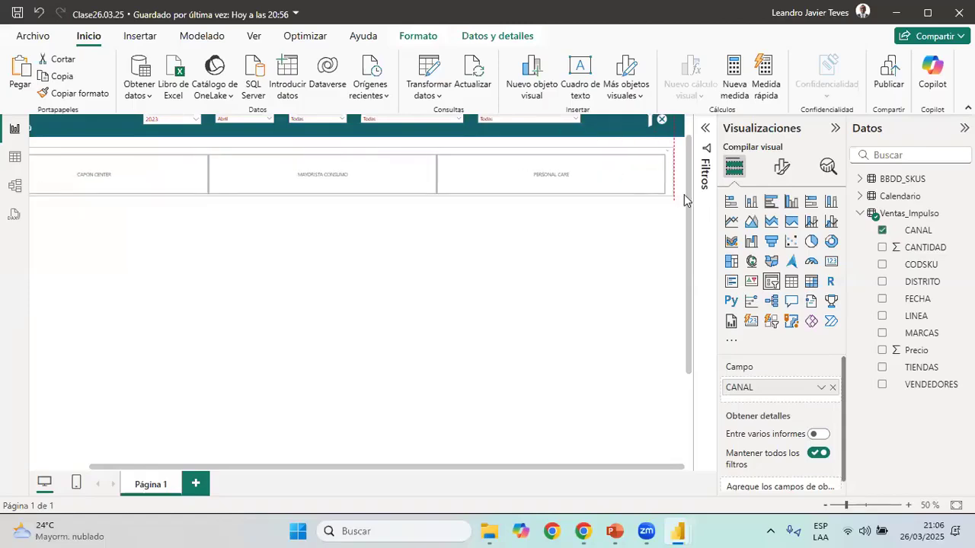
drag(329, 195, 335, 196)
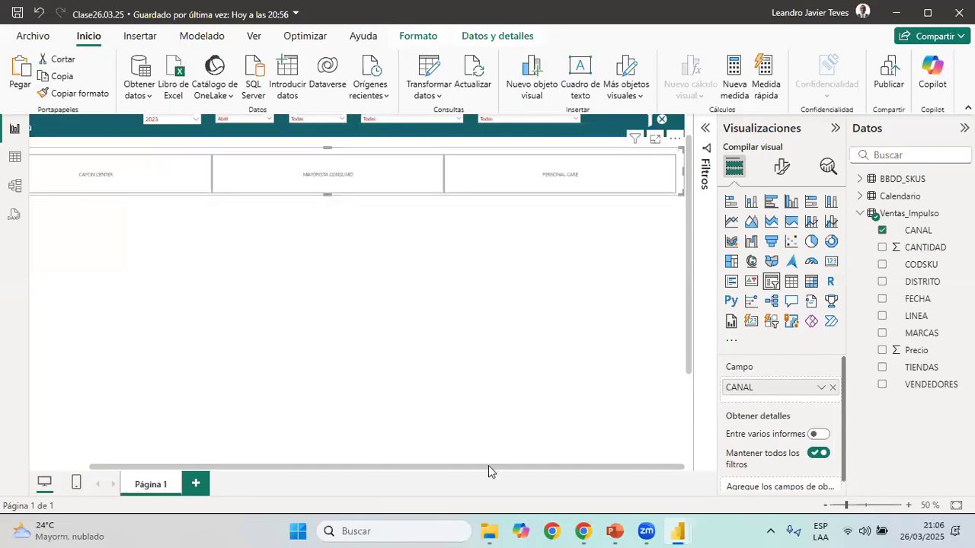
drag(488, 471, 421, 469)
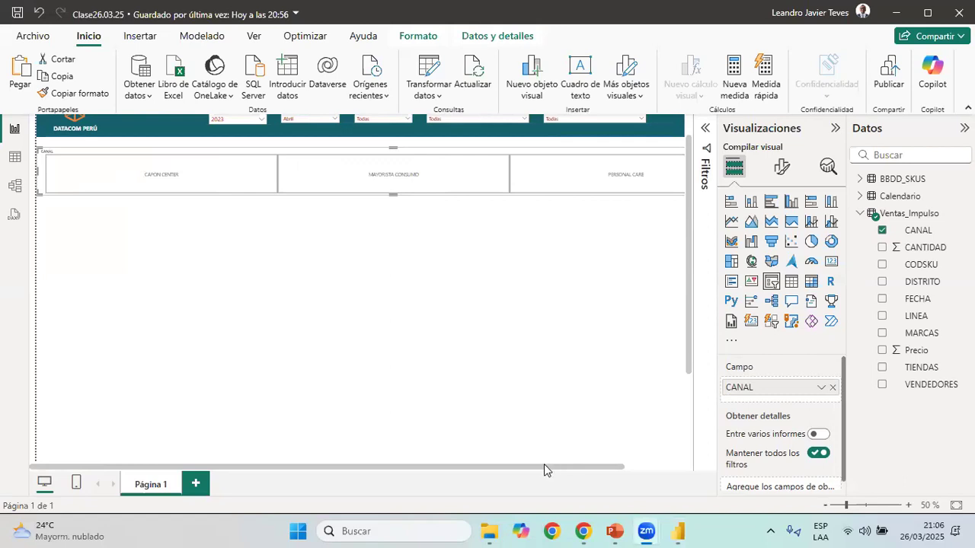
Give the CANAL slicer's values the recent dark teal background and a white (Blanco) font, following the Canal slicer in 03 Reporte de Ventas
mouse_move(685, 531)
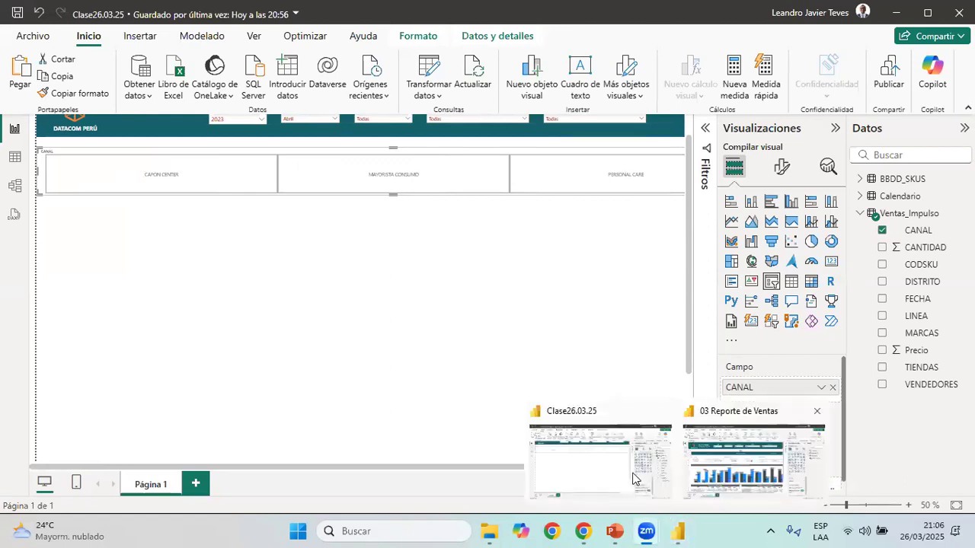
click(754, 457)
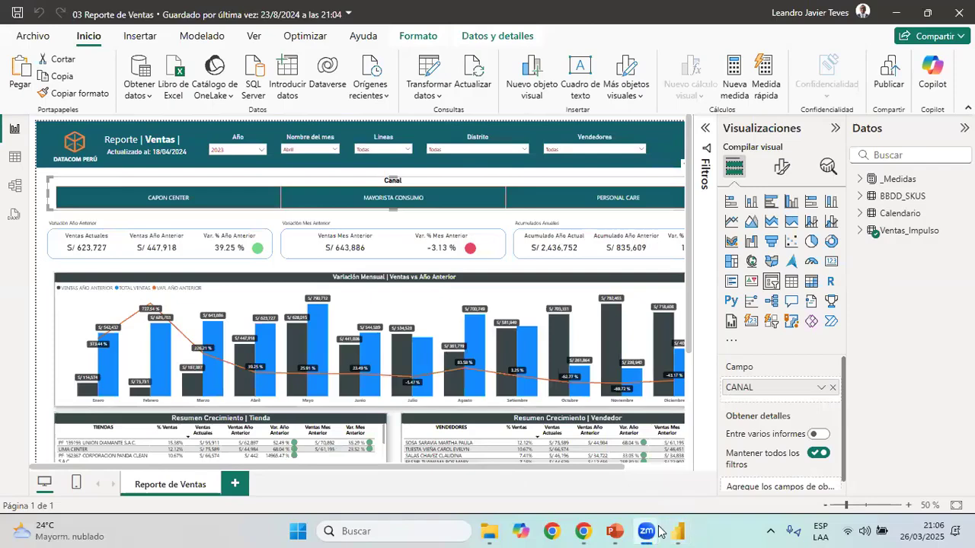
mouse_move(665, 531)
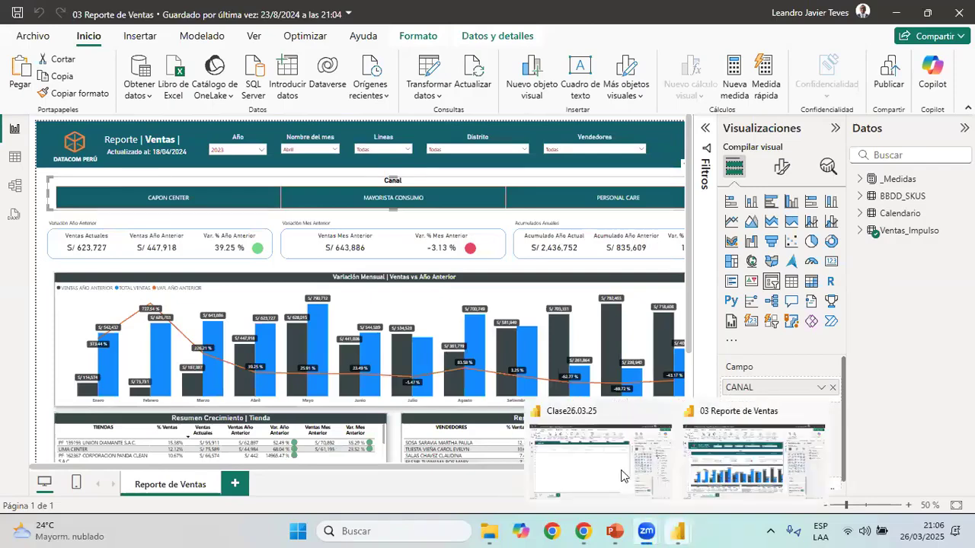
key(alt+Tab)
click(778, 171)
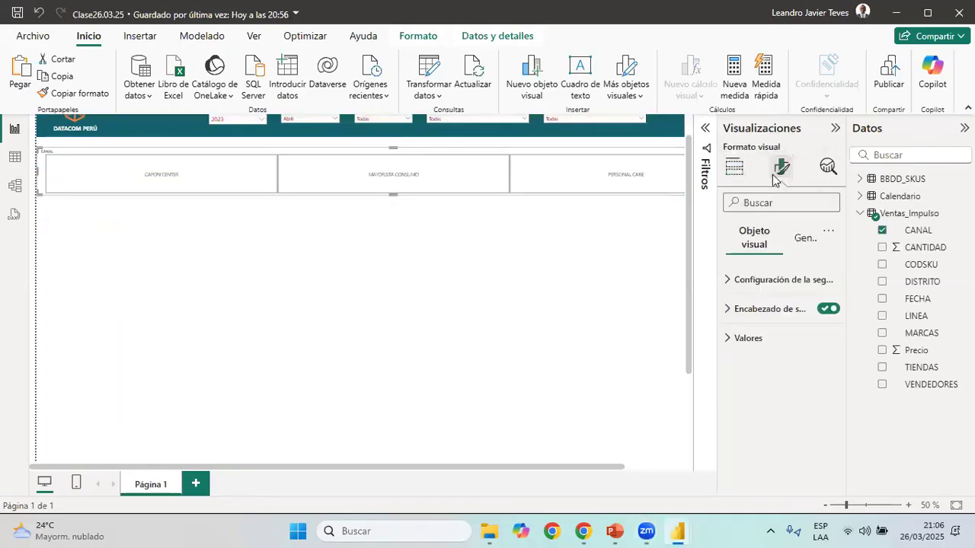
click(766, 343)
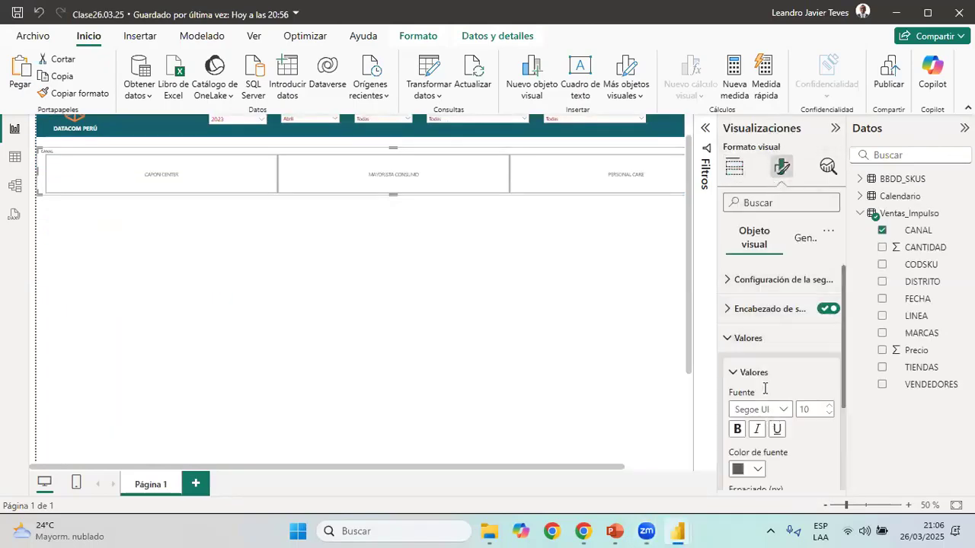
scroll(765, 389, down, 3)
click(762, 451)
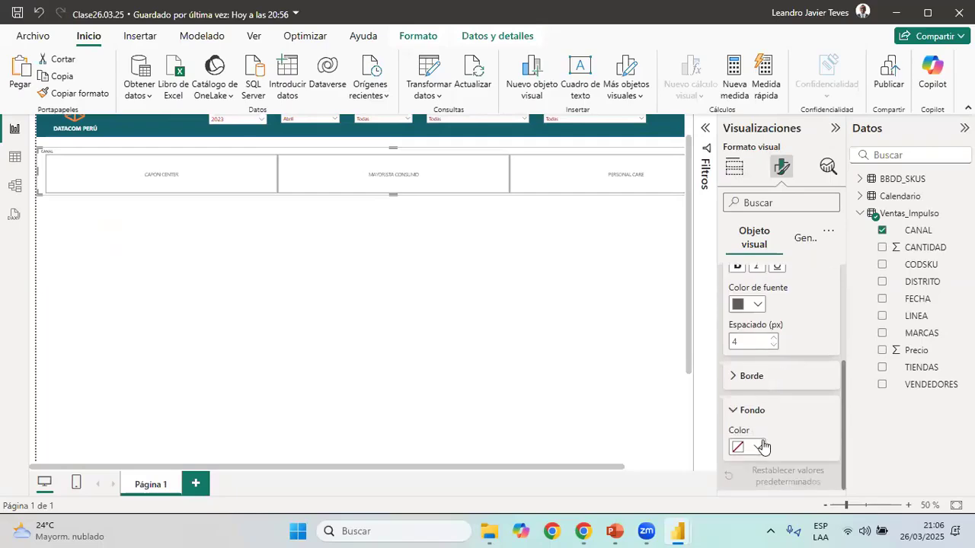
click(764, 447)
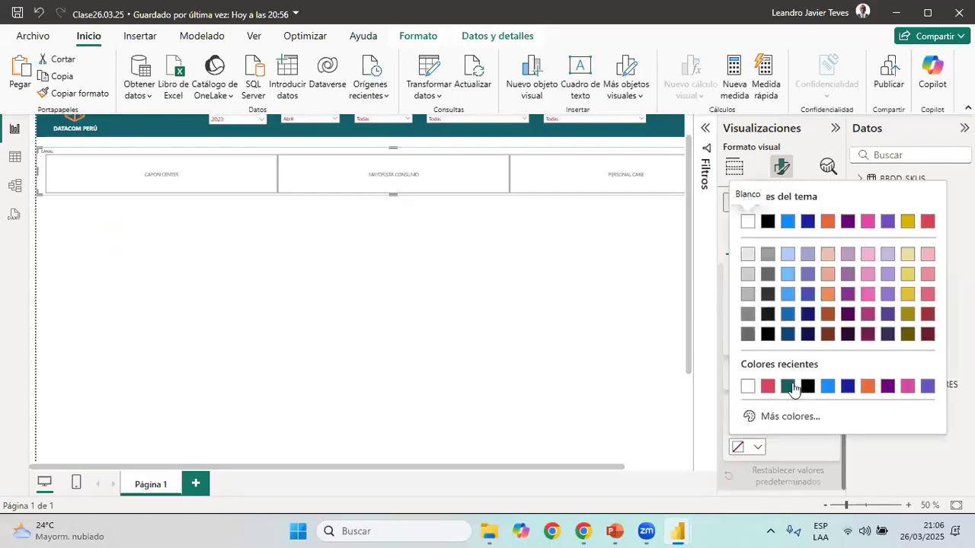
click(792, 387)
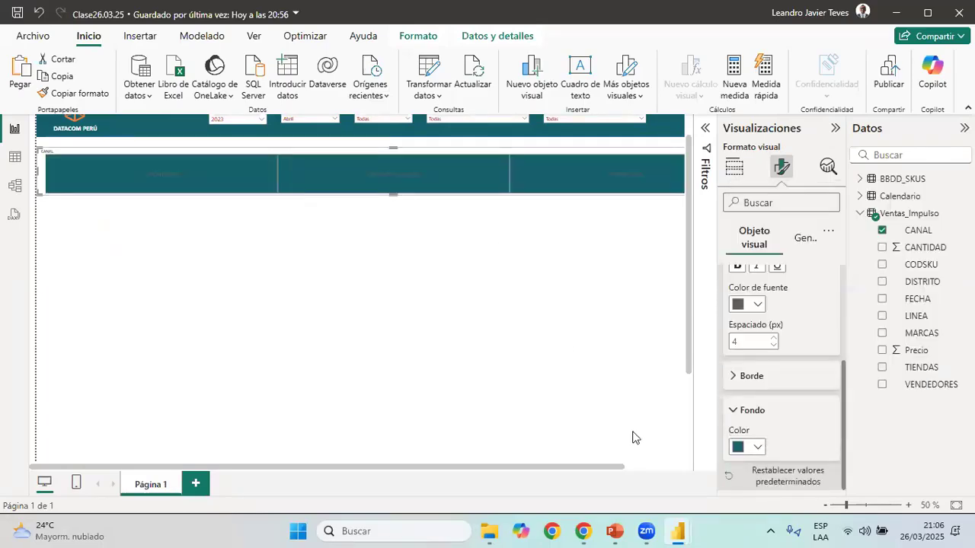
click(750, 304)
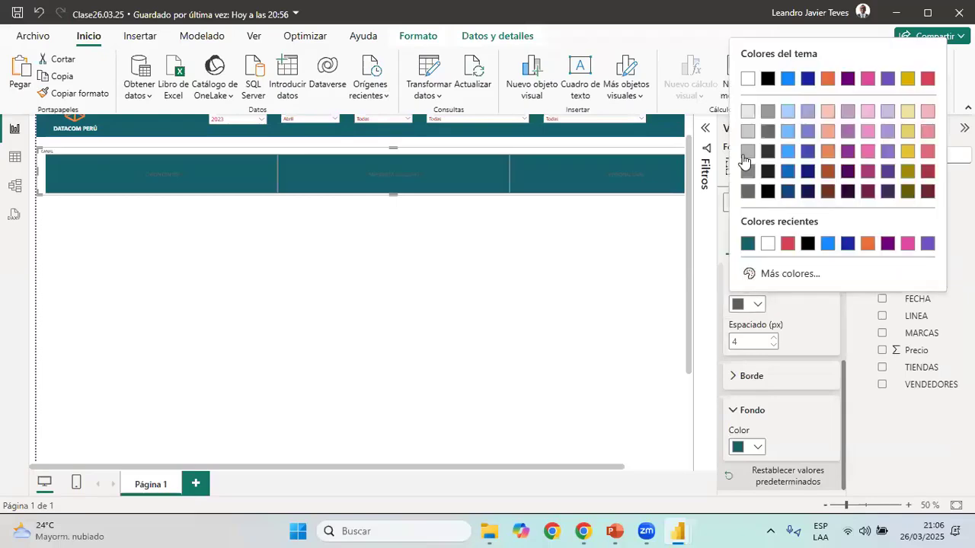
click(747, 80)
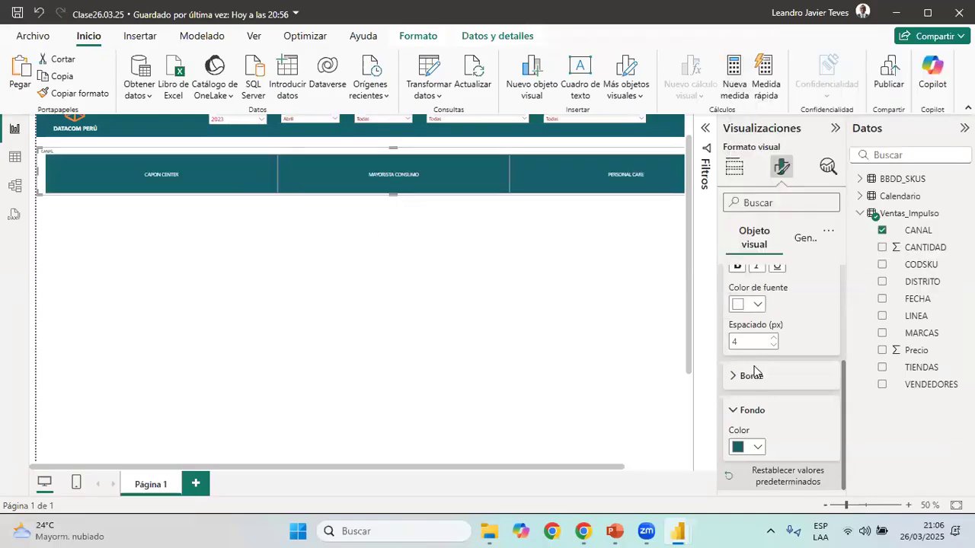
Set the CANAL slicer's value font size to 12 and enable its title with the text CANAL
scroll(777, 368, up, 3)
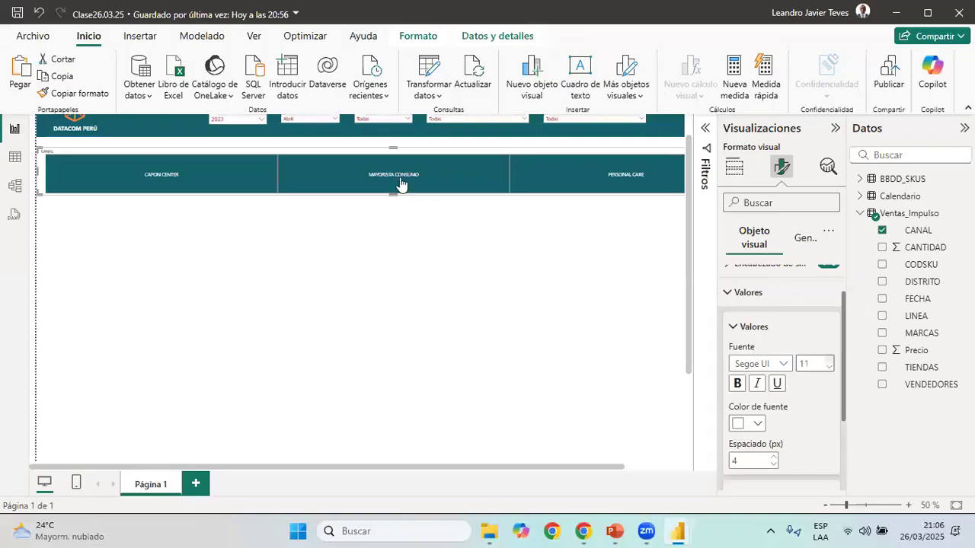
scroll(466, 357, up, 1)
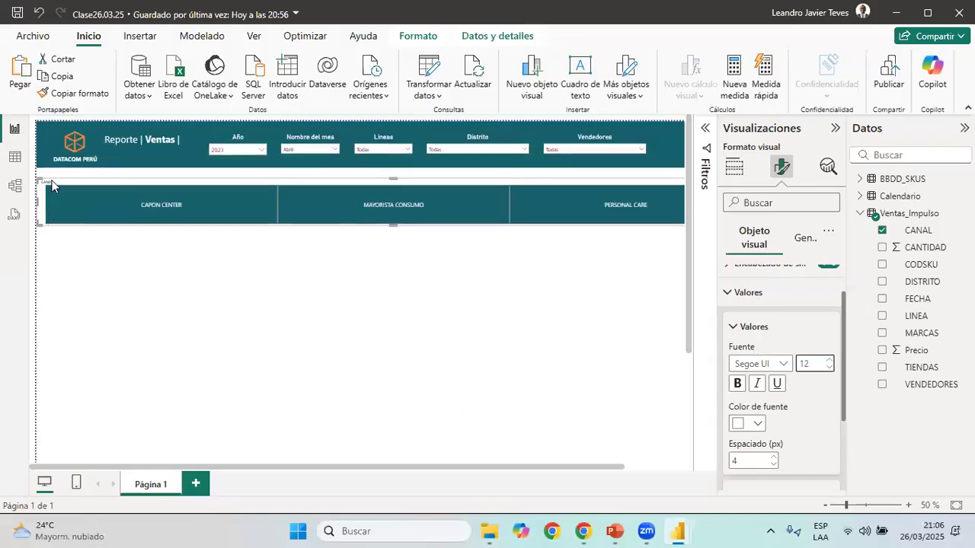
click(805, 238)
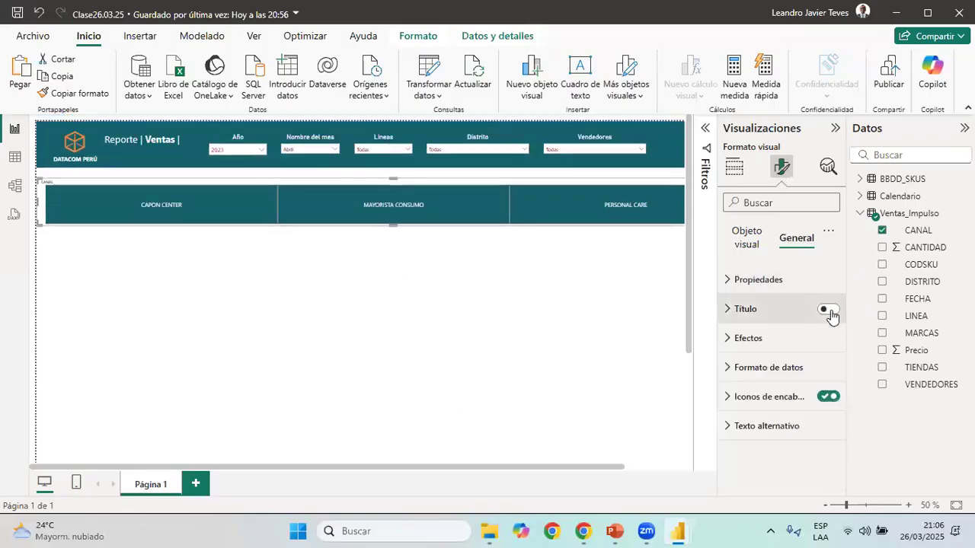
click(765, 310)
click(774, 380)
text(CANAL)
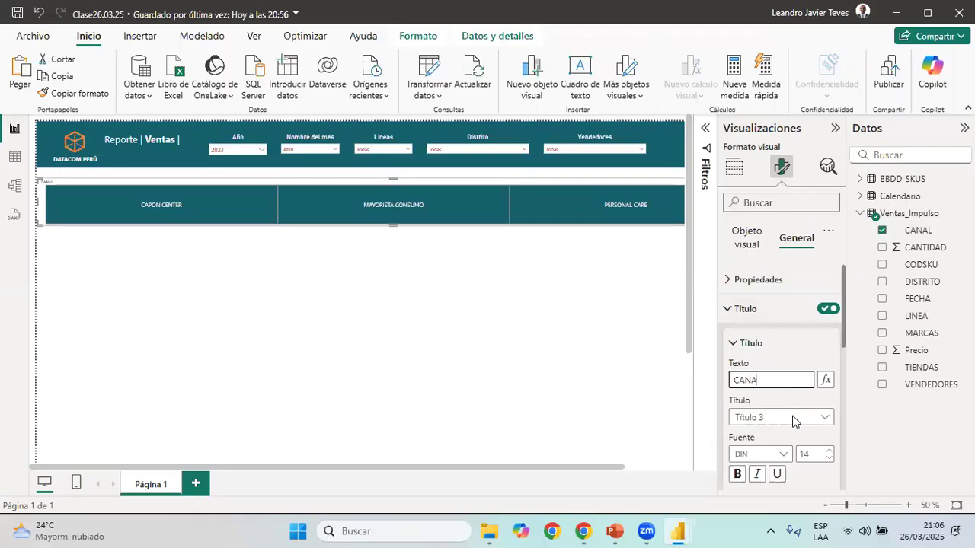
scroll(726, 349, down, 2)
scroll(726, 348, down, 4)
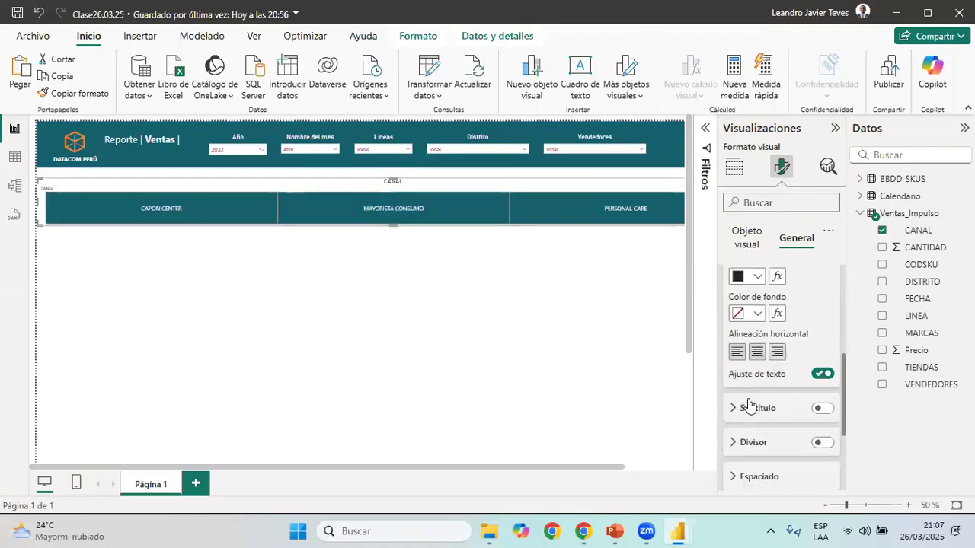
scroll(750, 400, up, 3)
scroll(750, 396, down, 2)
scroll(740, 395, up, 3)
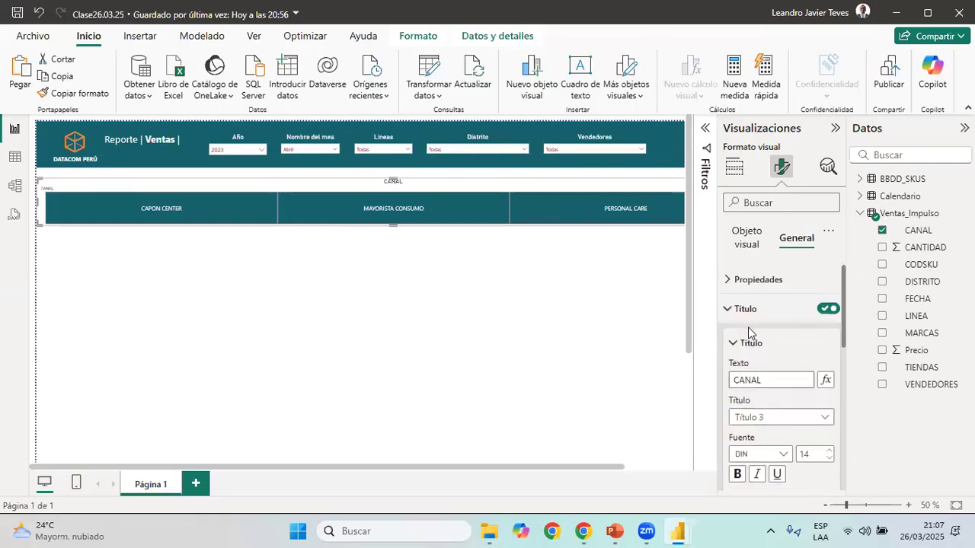
Turn off the CANAL slicer's own header
click(743, 242)
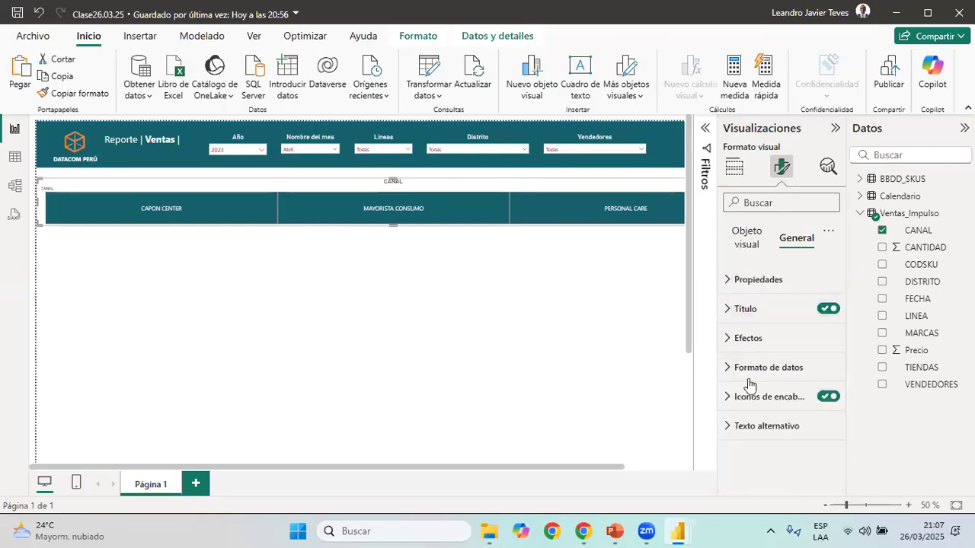
click(746, 339)
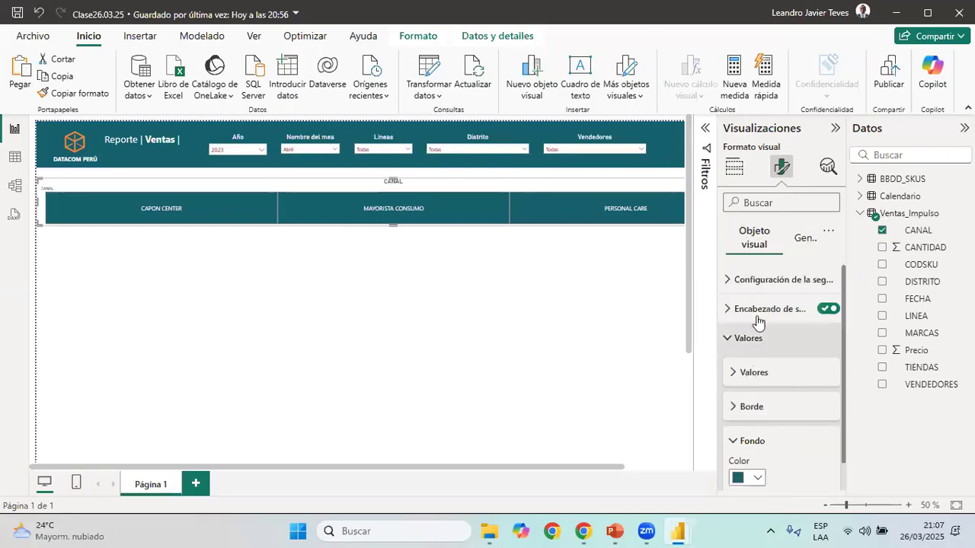
click(830, 309)
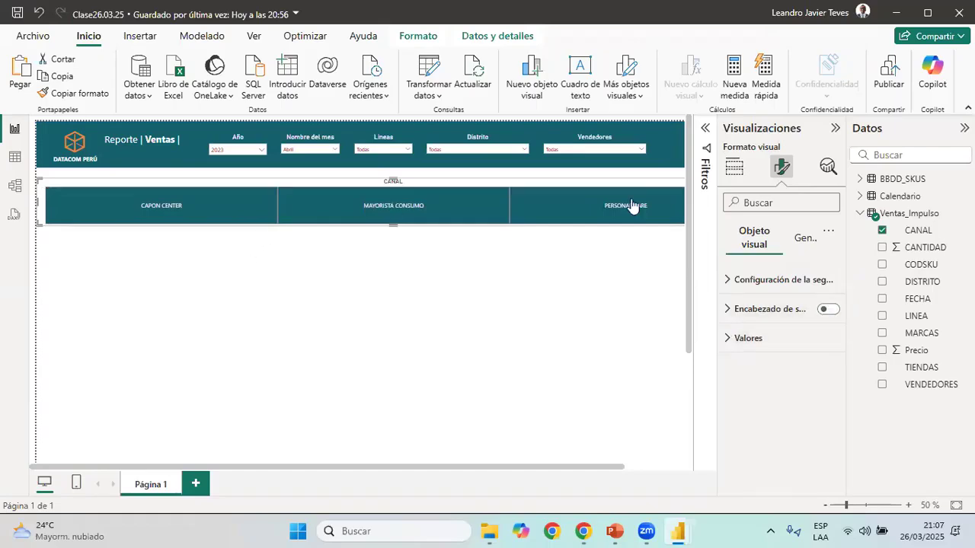
click(563, 406)
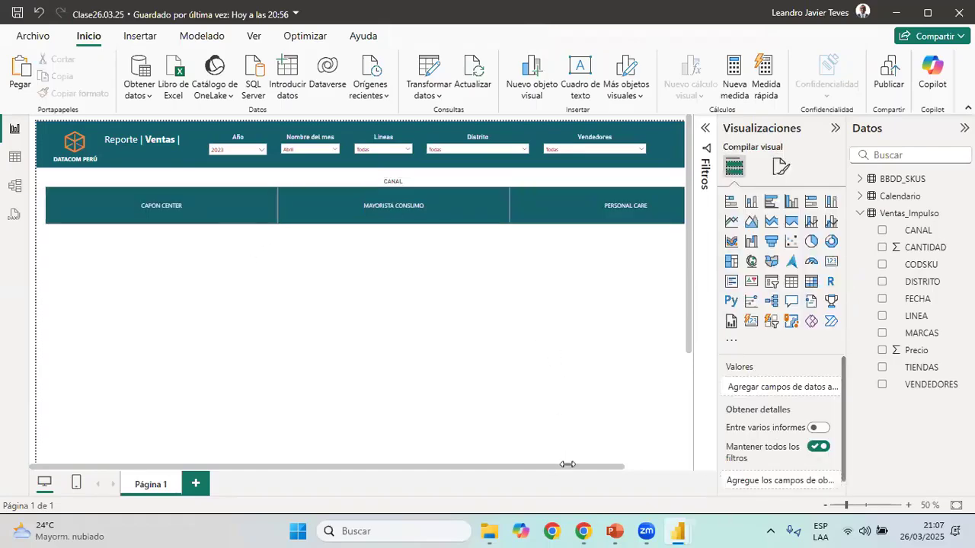
Replace the CANAL slicer in Clase26.03.25 with a copy of the Canal slicer from 03 Reporte de Ventas
drag(867, 506, 827, 511)
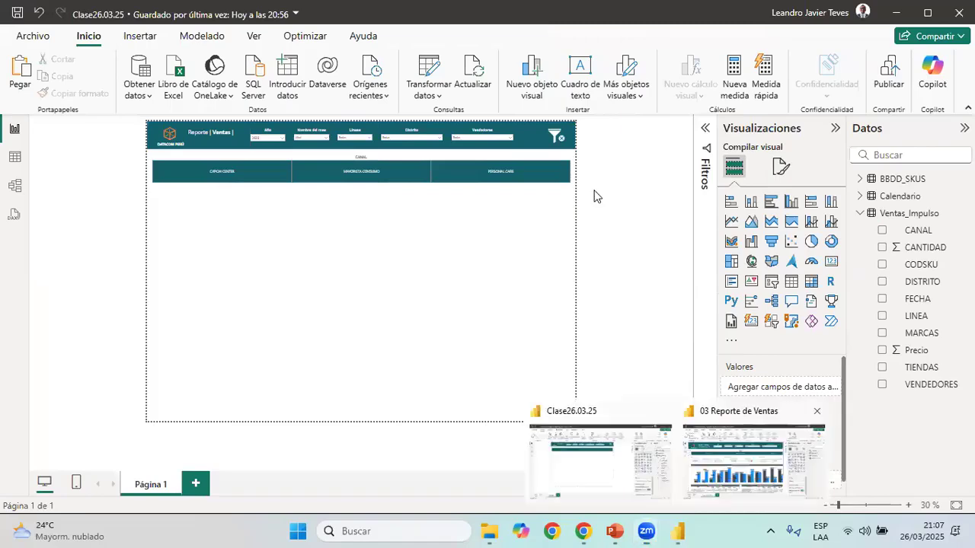
key(alt+Tab)
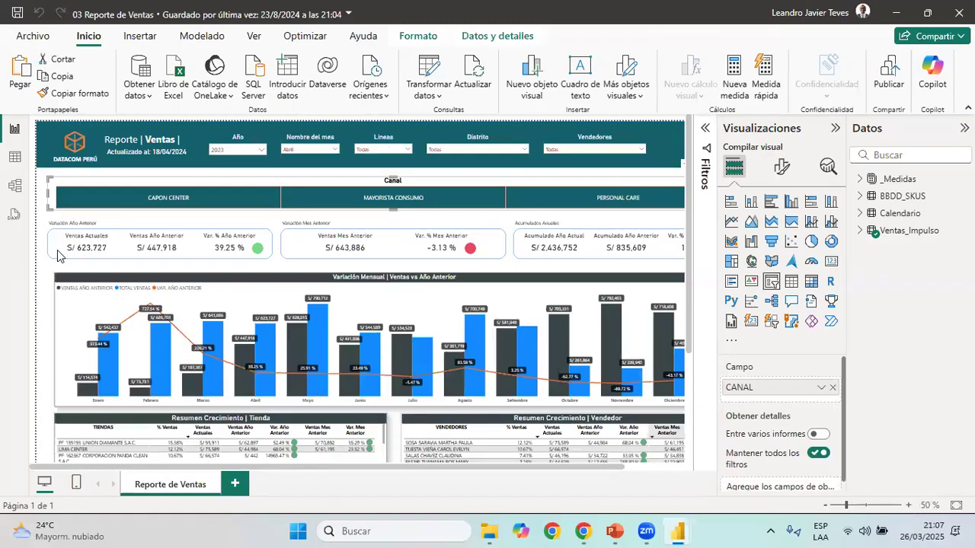
scroll(77, 261, down, 1)
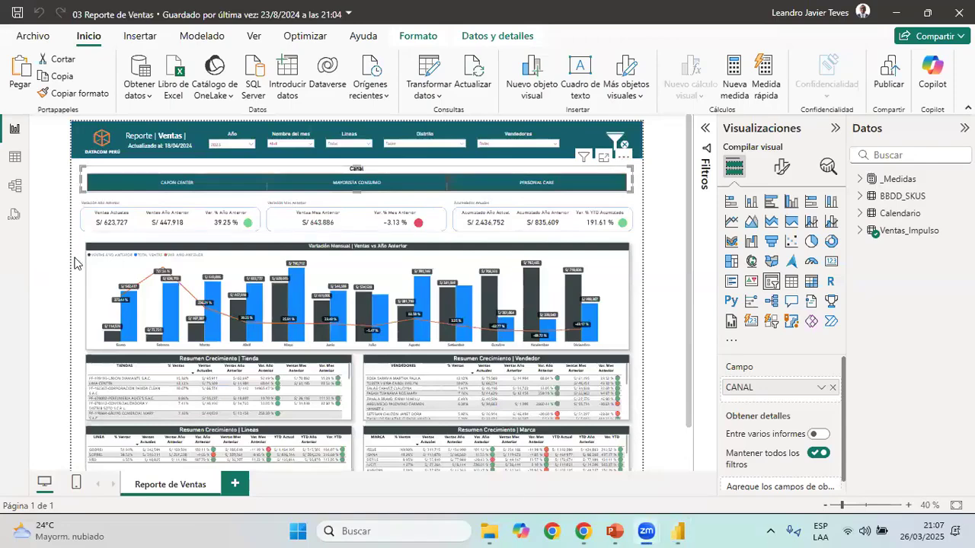
mouse_move(678, 530)
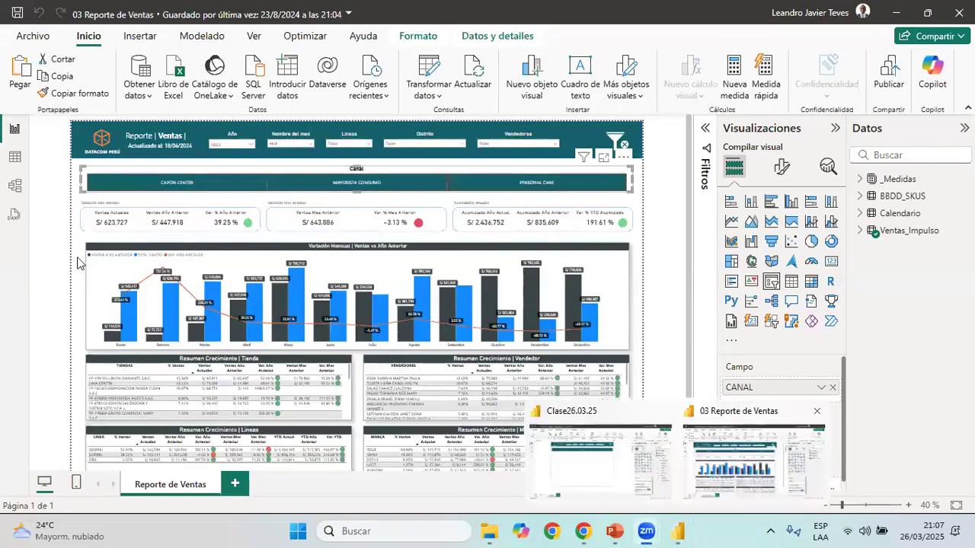
click(601, 457)
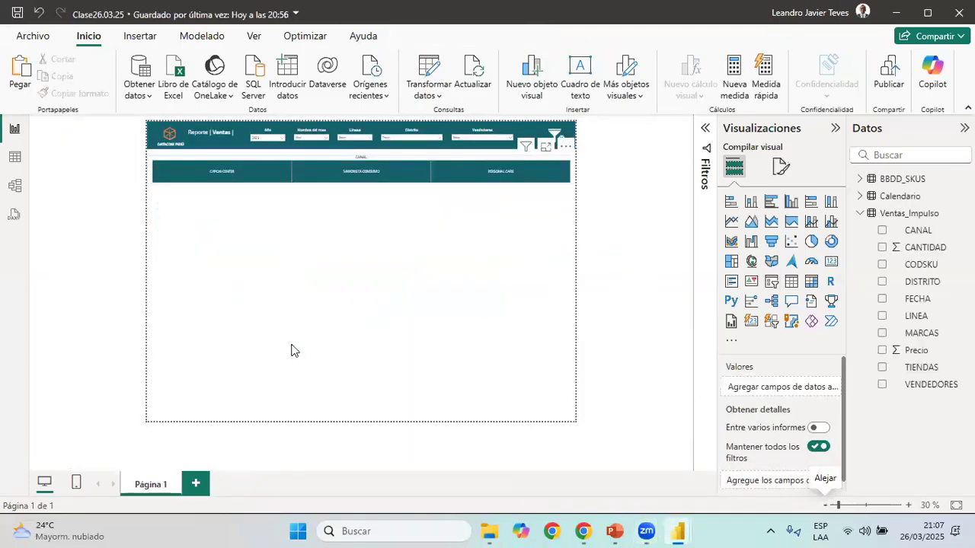
key(alt+Tab)
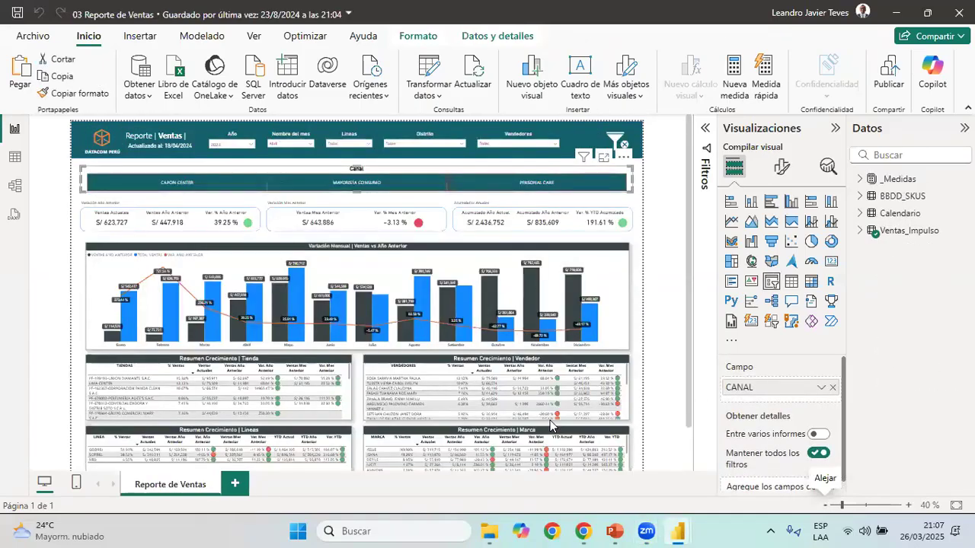
key(alt+Tab)
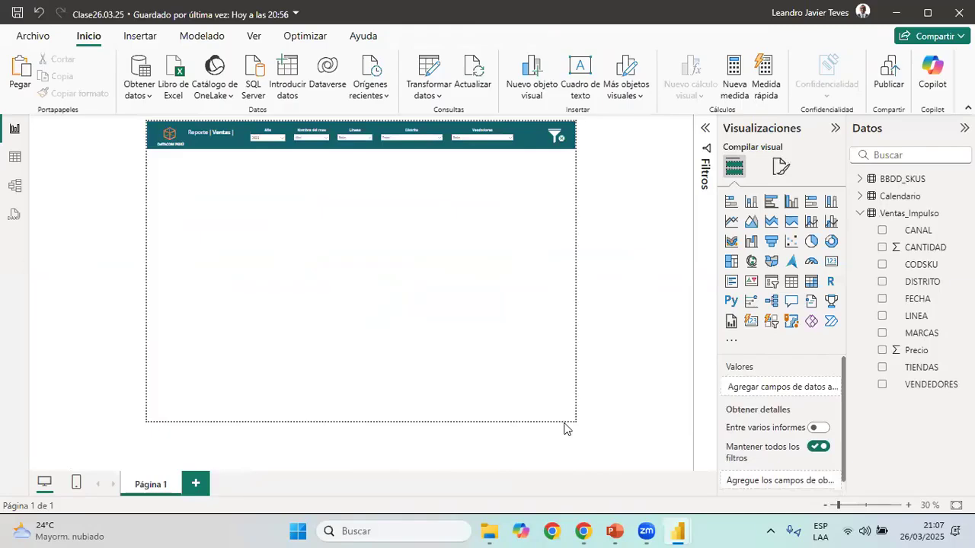
key(ctrl+v)
scroll(563, 428, up, 1)
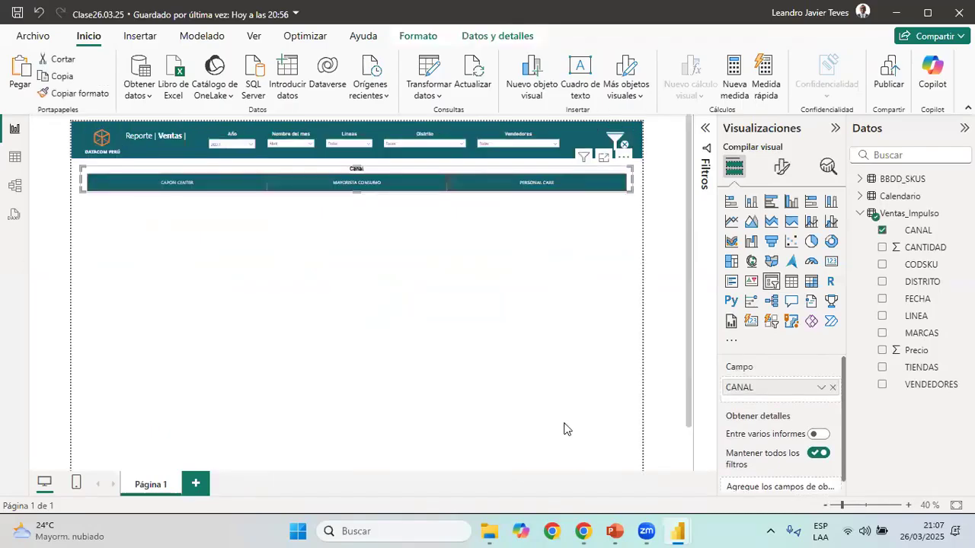
click(564, 428)
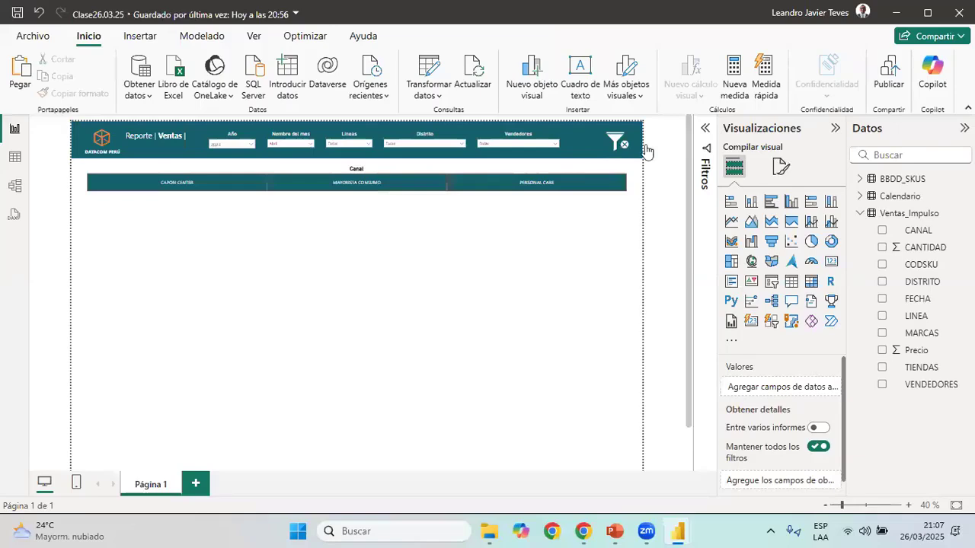
Delete the Importe1 column from the Ventas_Impulso table in the table view
scroll(61, 125, up, 1)
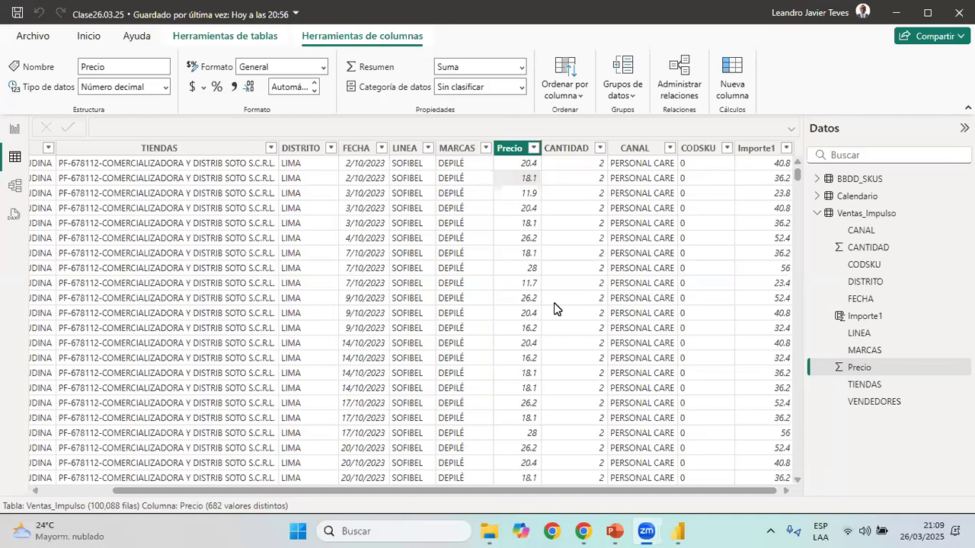
drag(708, 492, 765, 492)
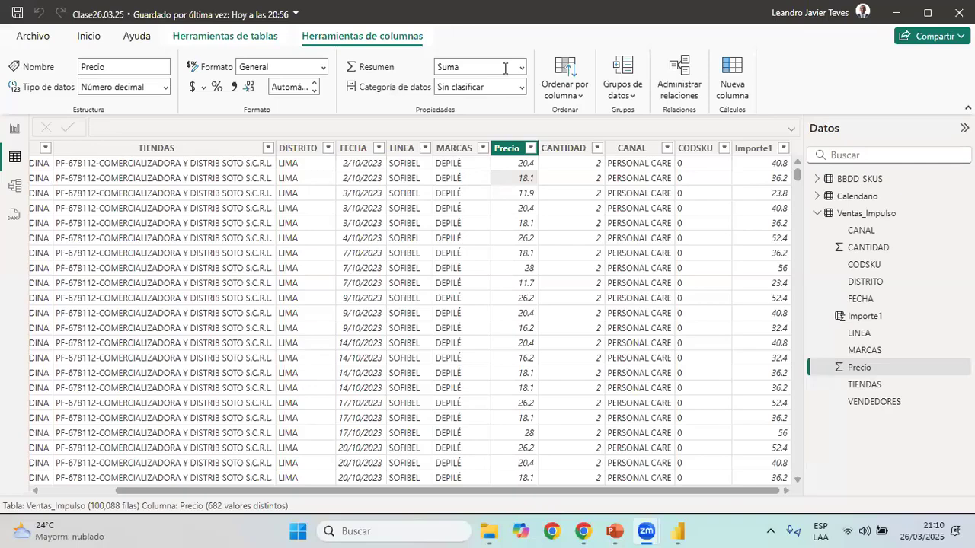
click(754, 148)
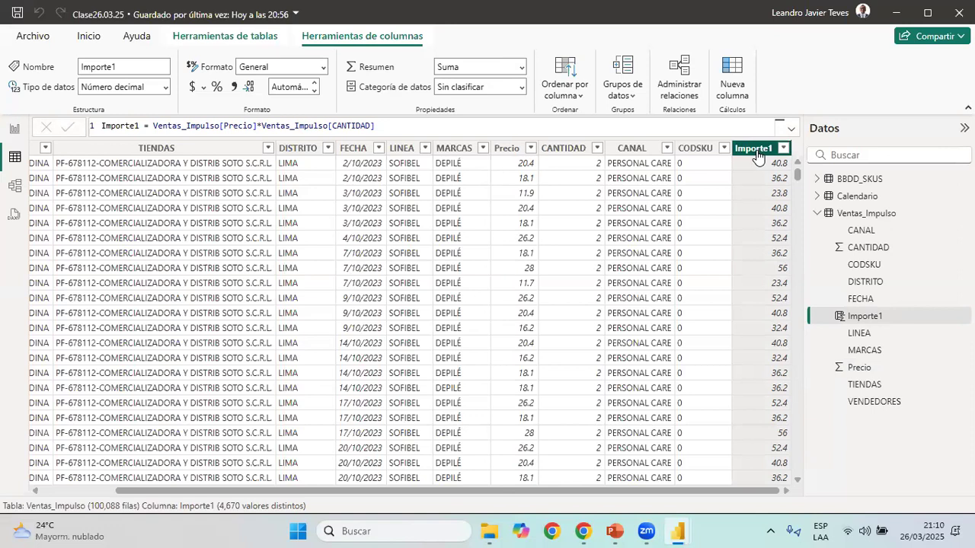
right_click(756, 155)
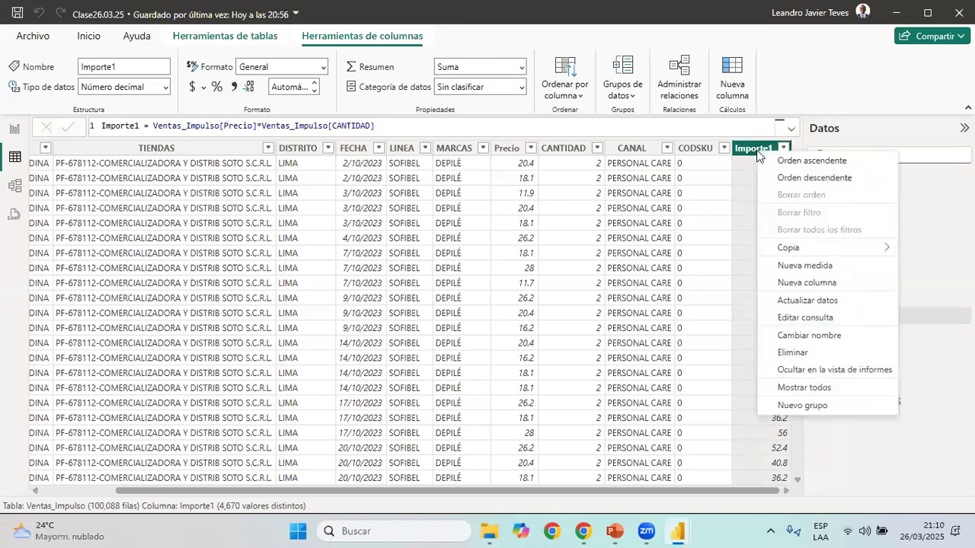
click(793, 352)
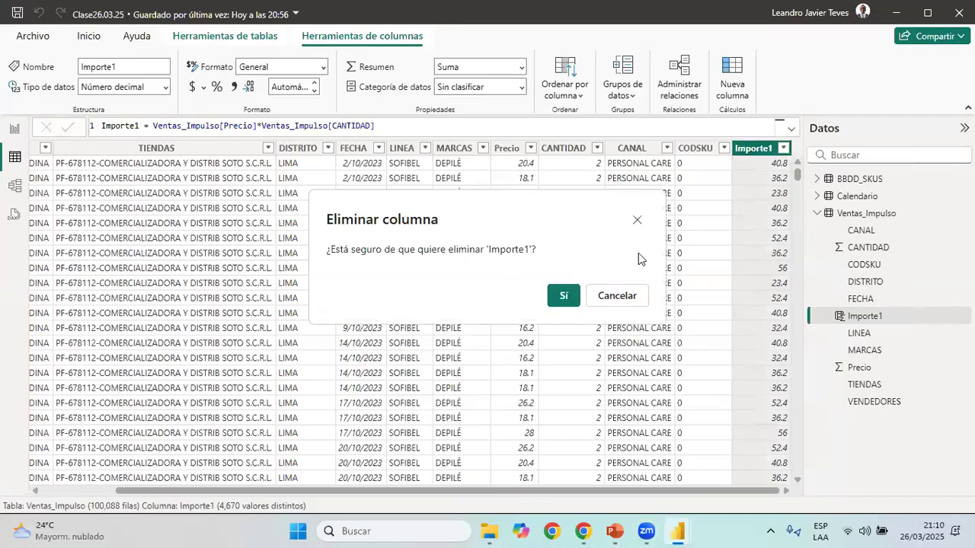
click(567, 297)
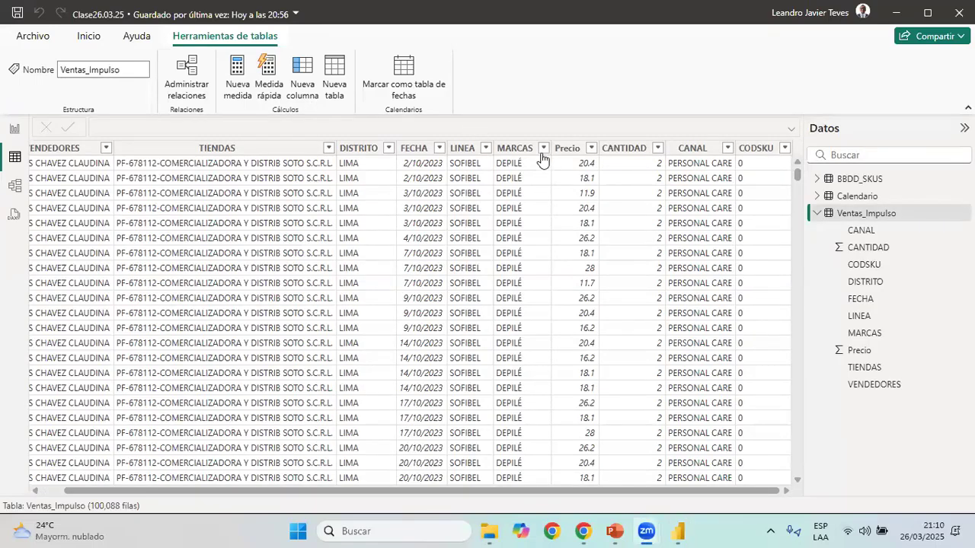
Add a calculated column to Ventas_Impulso with the formula Importe1 = Ventas_Impulso[Precio]*Ventas_Impulso[CANTIDAD]
click(576, 150)
click(626, 151)
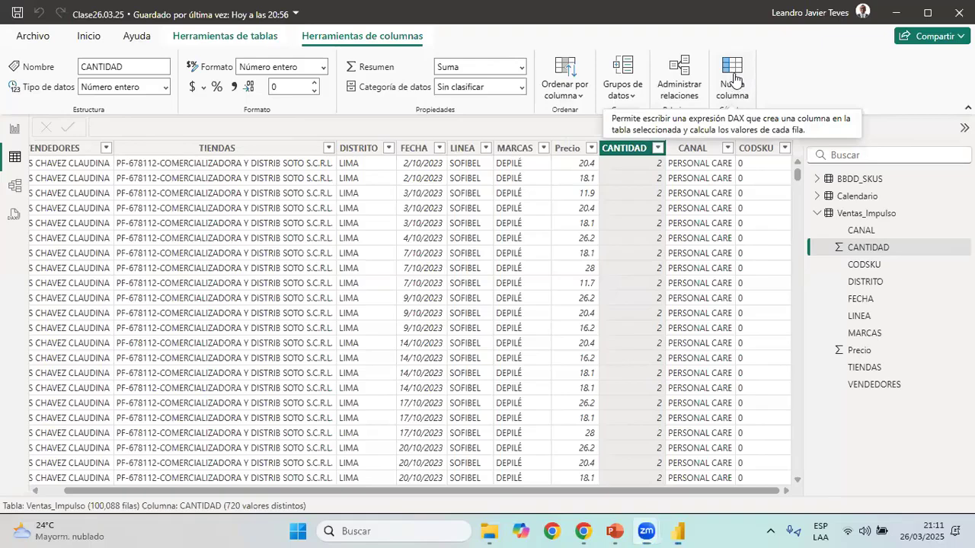
click(734, 77)
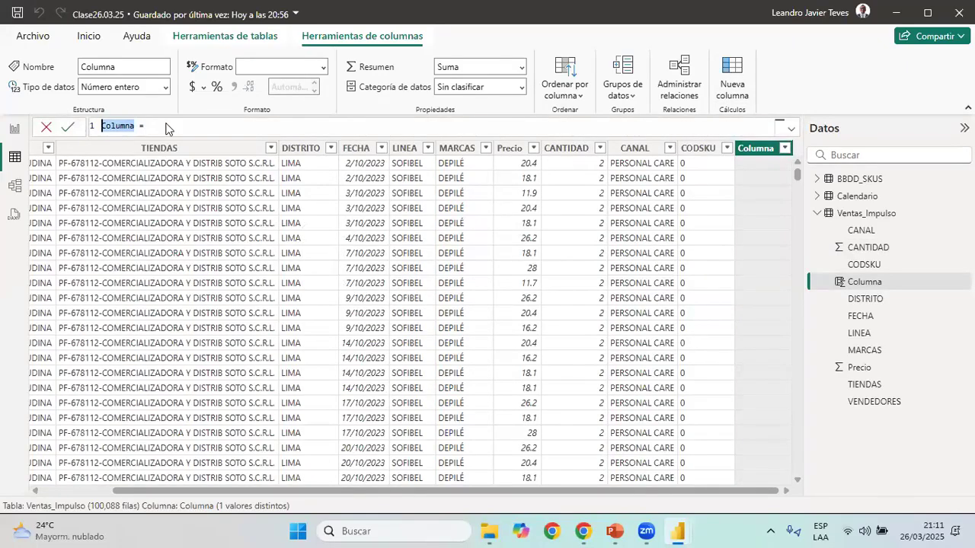
text(Importe1 = )
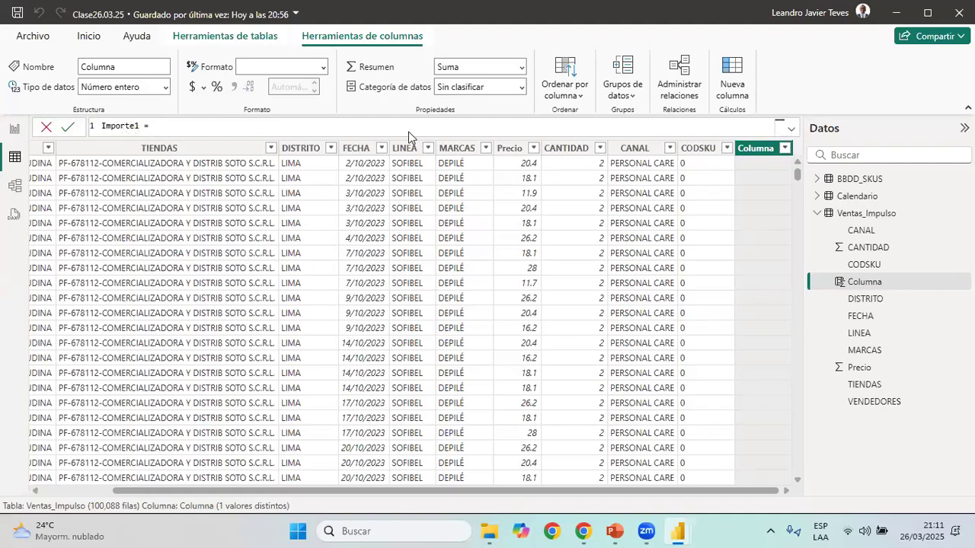
text(precio]*can)
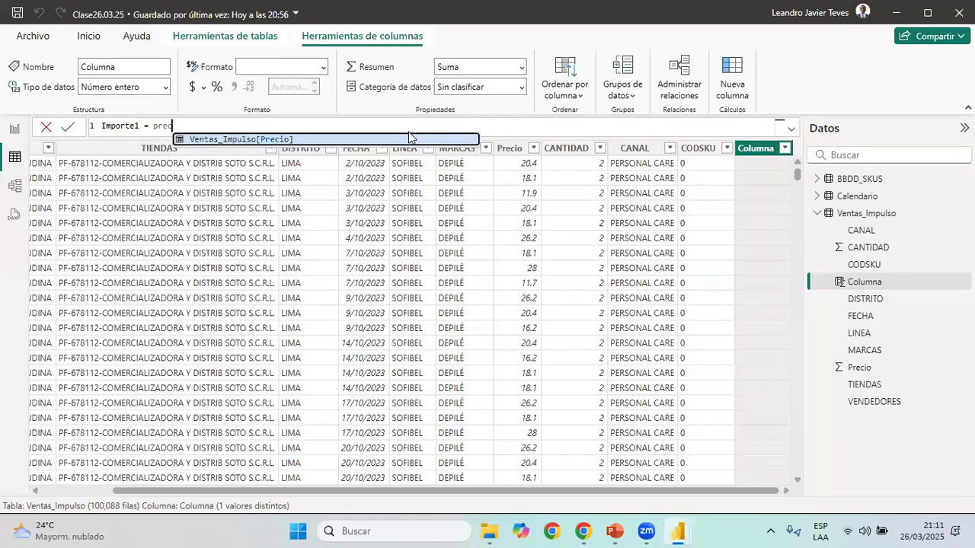
key(Tab)
text(*can)
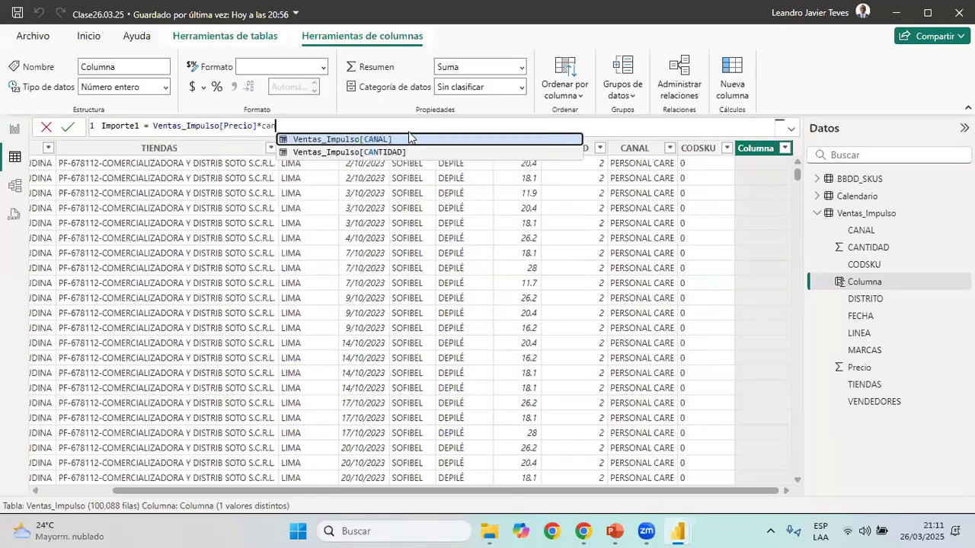
text(t)
key(Tab)
key(Return)
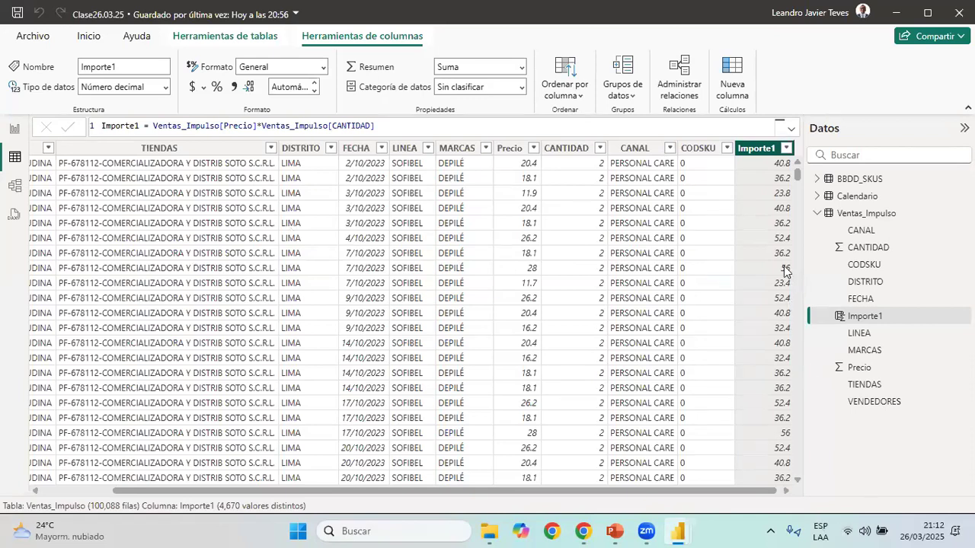
key(super+a)
key(Right)
key(Return)
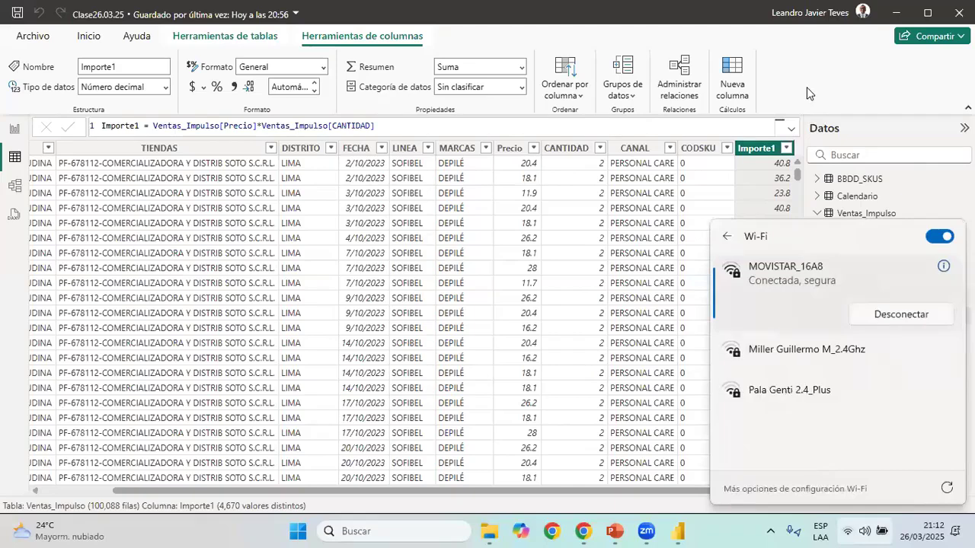
click(761, 110)
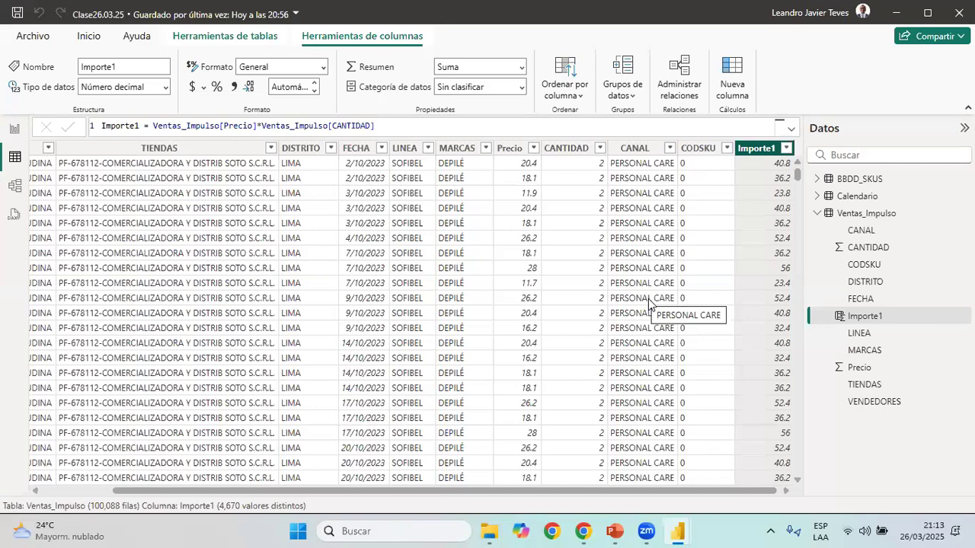
Insert a matrix below the Canal slicer on the report page with Calendario's Año and Nombre del mes as its rows
click(14, 130)
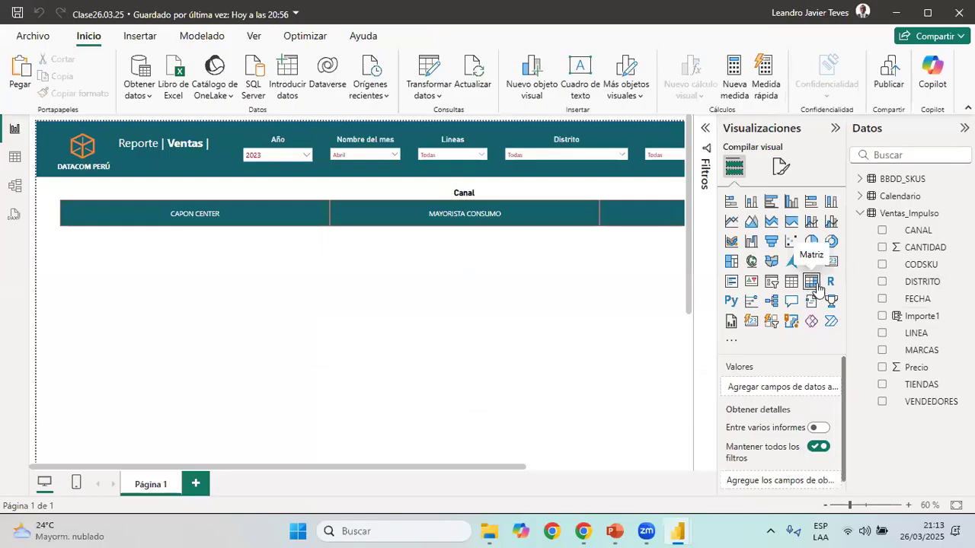
click(812, 283)
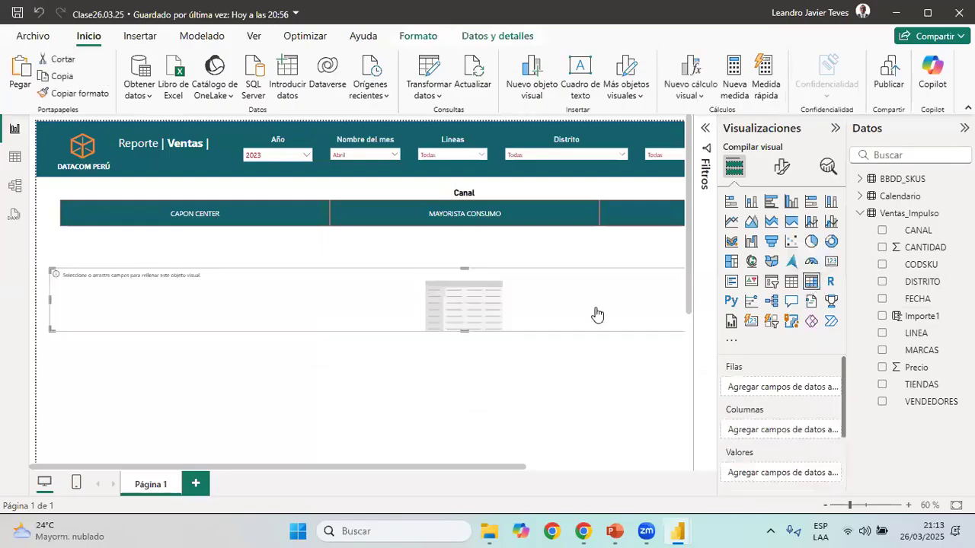
click(861, 195)
drag(911, 213, 780, 391)
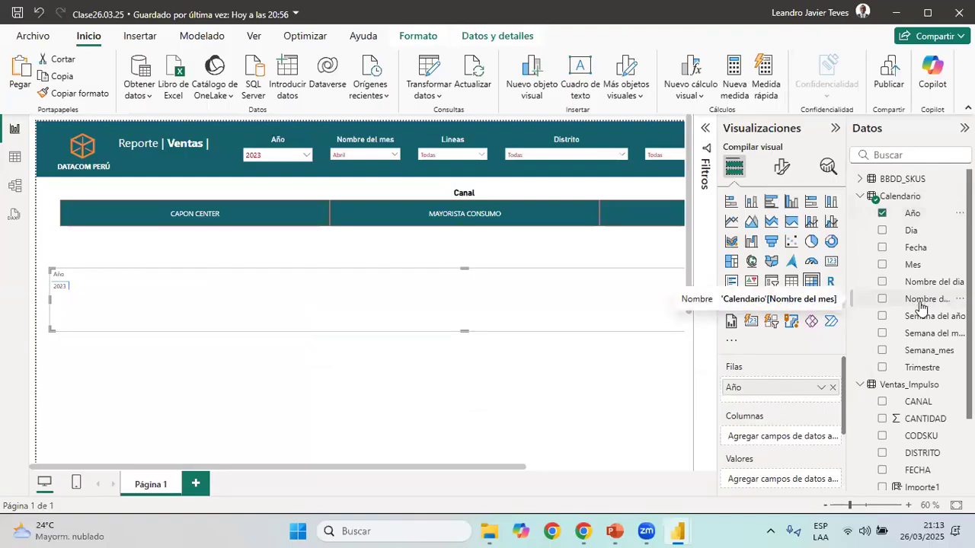
drag(920, 307, 784, 403)
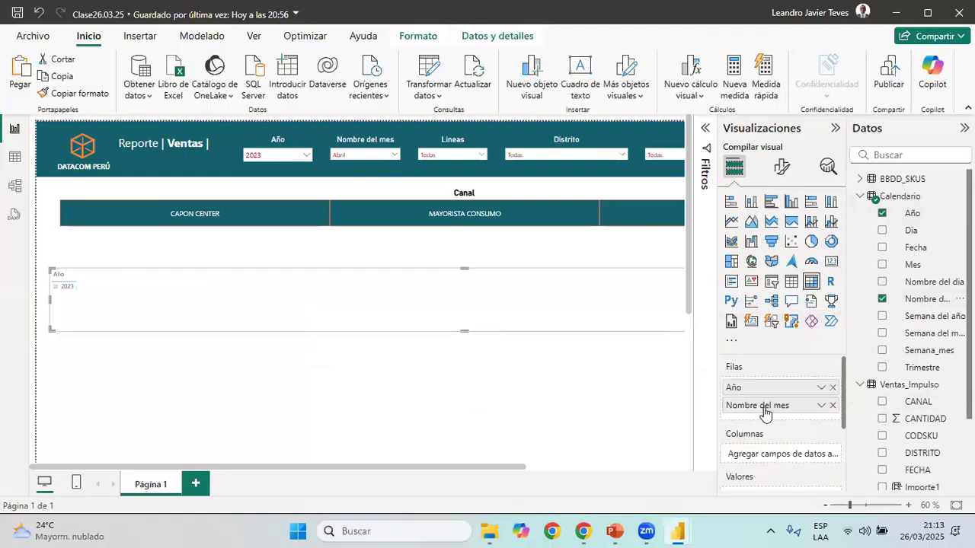
Clear the Año and Nombre del mes slicers so that both filter on Todas
click(307, 158)
click(251, 193)
click(397, 157)
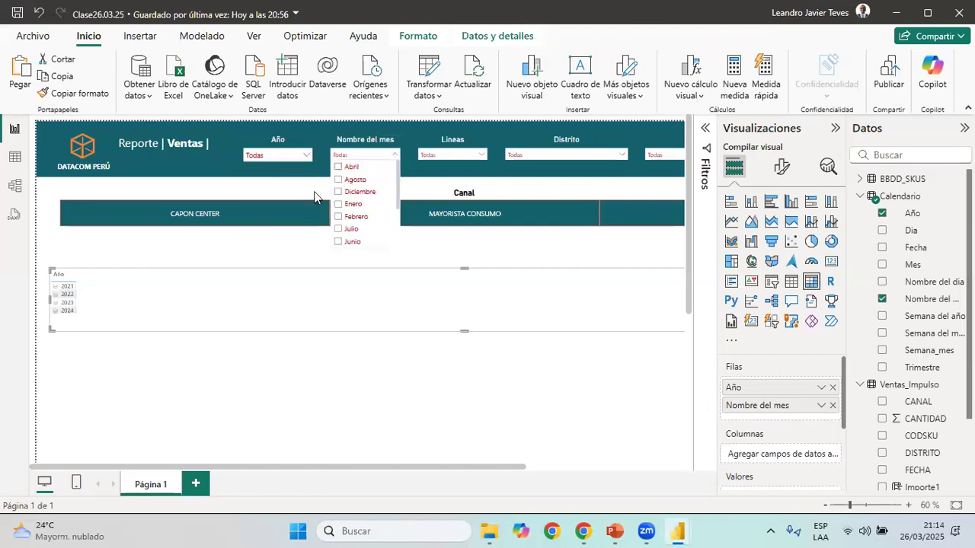
Expand 2022 and 2023 to their months in the matrix and make the visual taller
click(908, 505)
click(908, 505)
scroll(90, 267, down, 3)
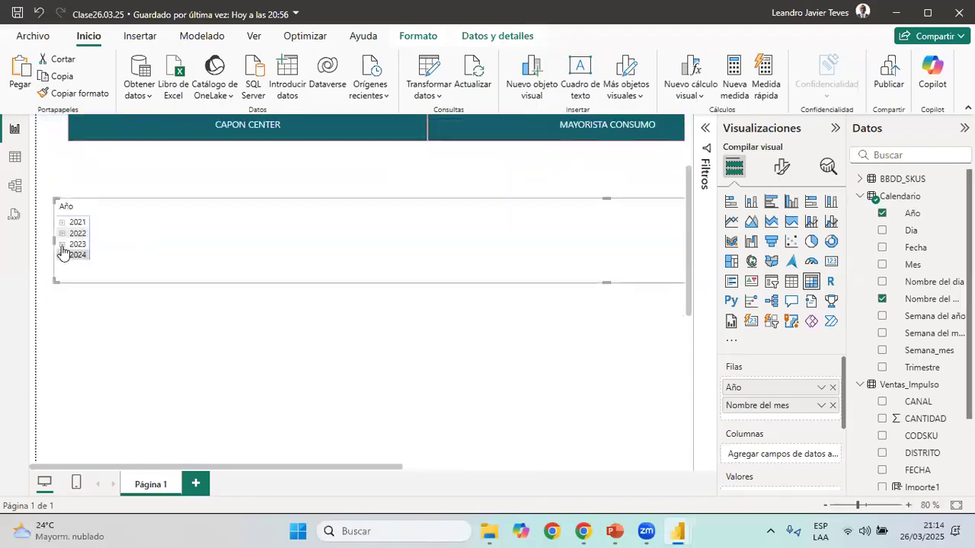
click(64, 244)
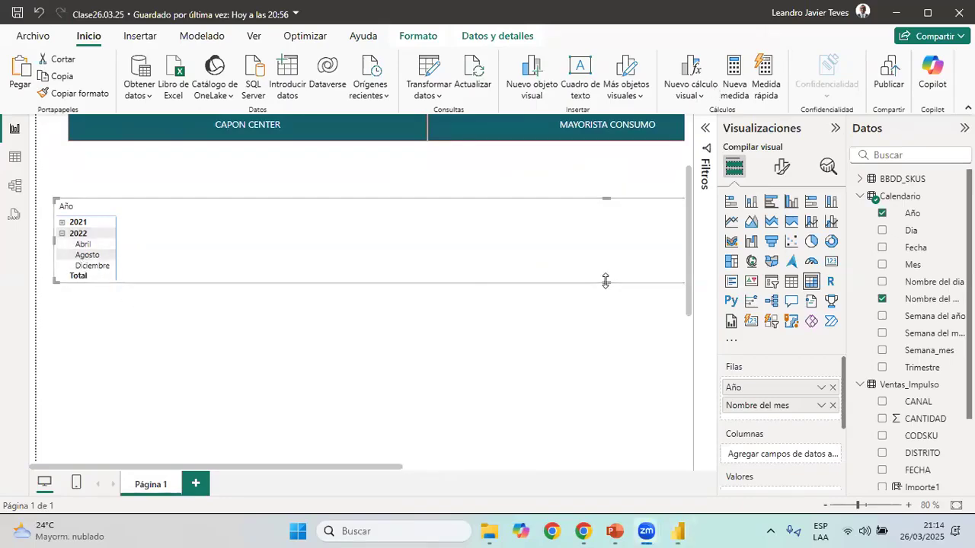
drag(606, 281, 591, 427)
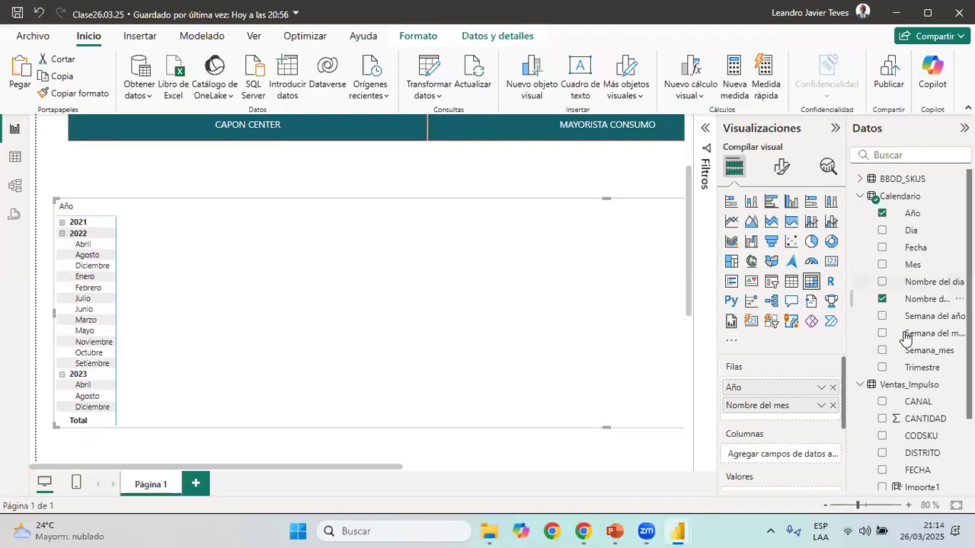
Add the Importe1 field from Ventas_Impulso to the matrix as its values
scroll(907, 339, down, 2)
drag(923, 397, 769, 408)
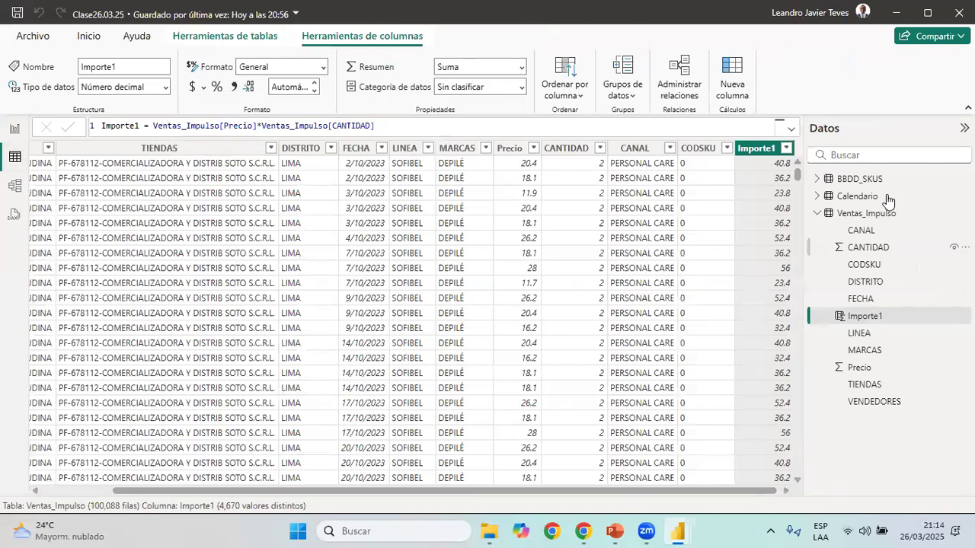
Sort the Calendario table's Nombre del mes column by the Mes column in the table view
click(847, 197)
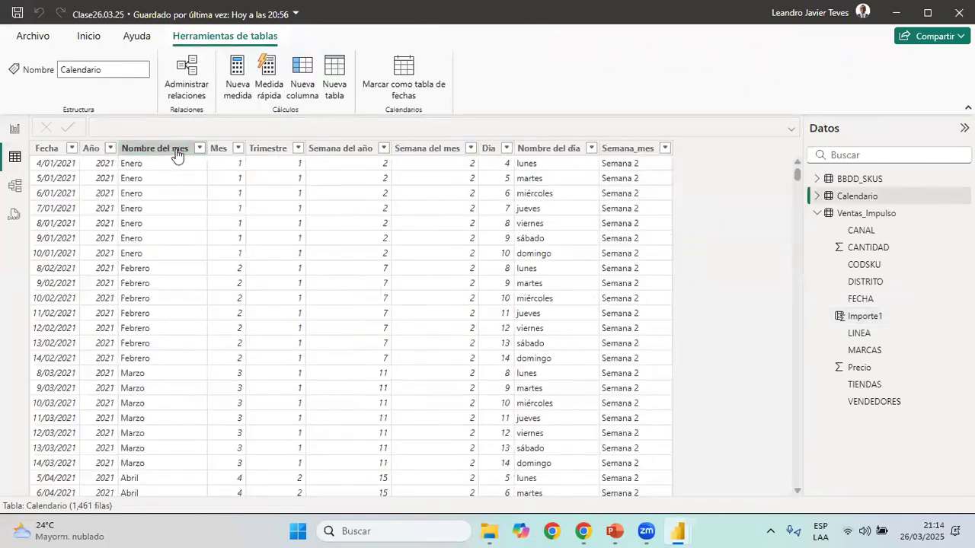
click(176, 150)
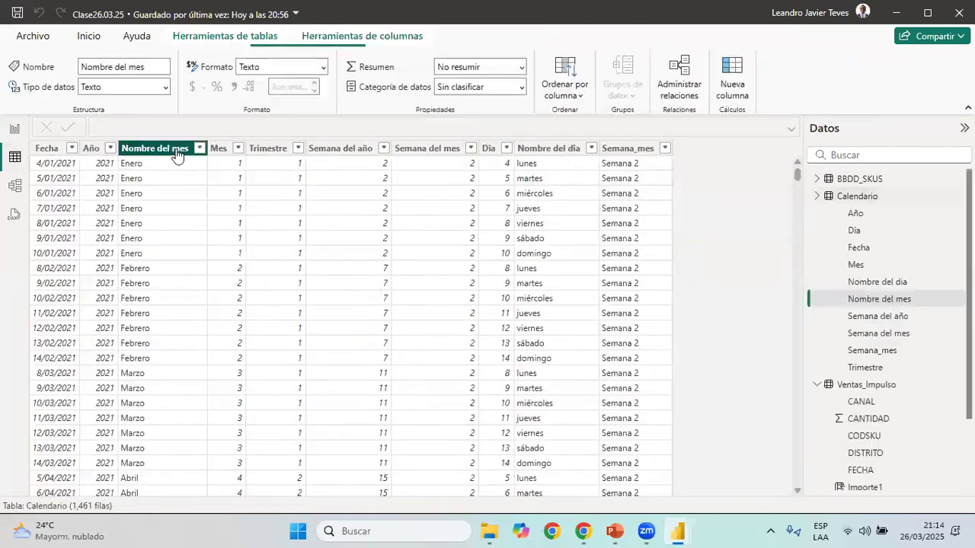
click(567, 61)
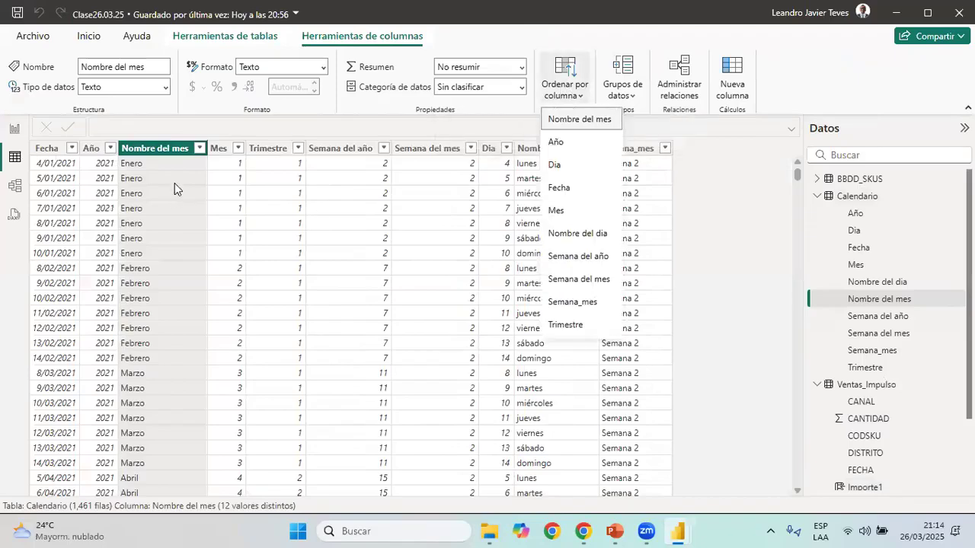
click(570, 208)
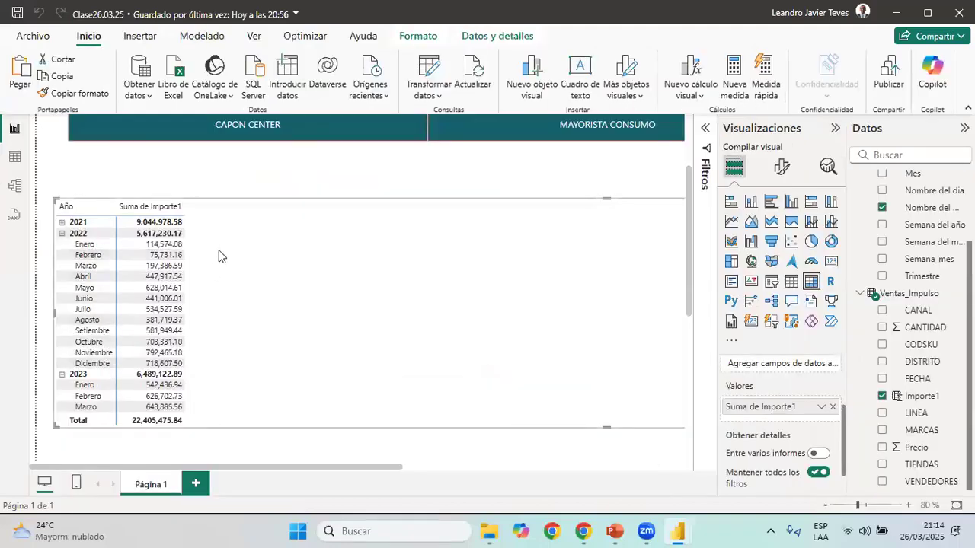
Narrow the matrix from its far edge to roughly half of the report page's width
drag(522, 471, 663, 474)
drag(664, 308, 110, 332)
click(219, 470)
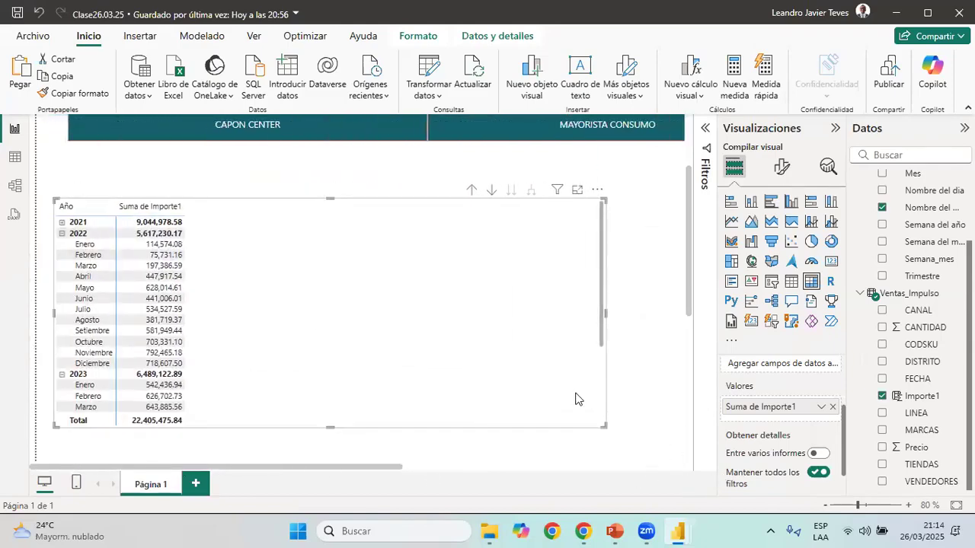
Examine the matrix's Importe1 sums by year and month at 90 % zoom
click(909, 505)
scroll(254, 294, down, 3)
scroll(214, 288, up, 3)
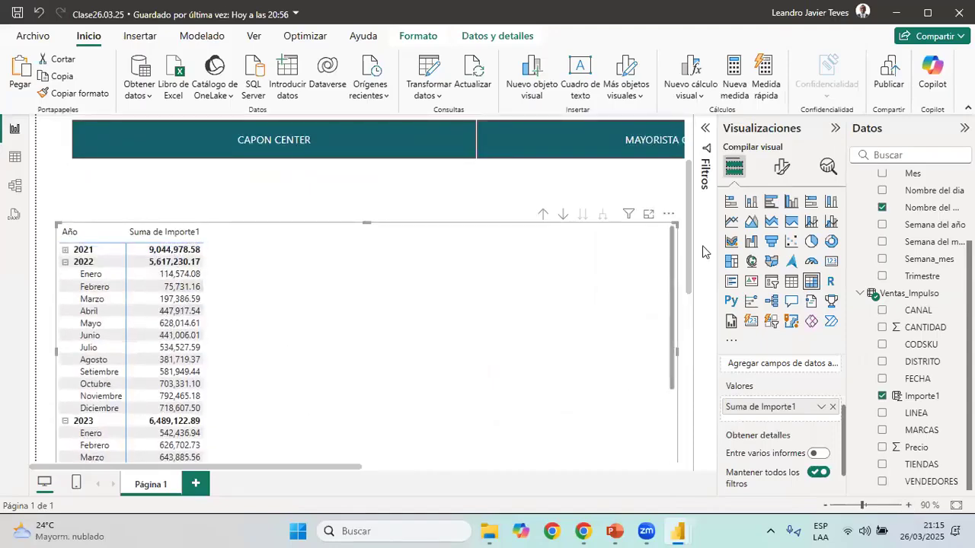
scroll(692, 274, down, 2)
scroll(693, 288, down, 2)
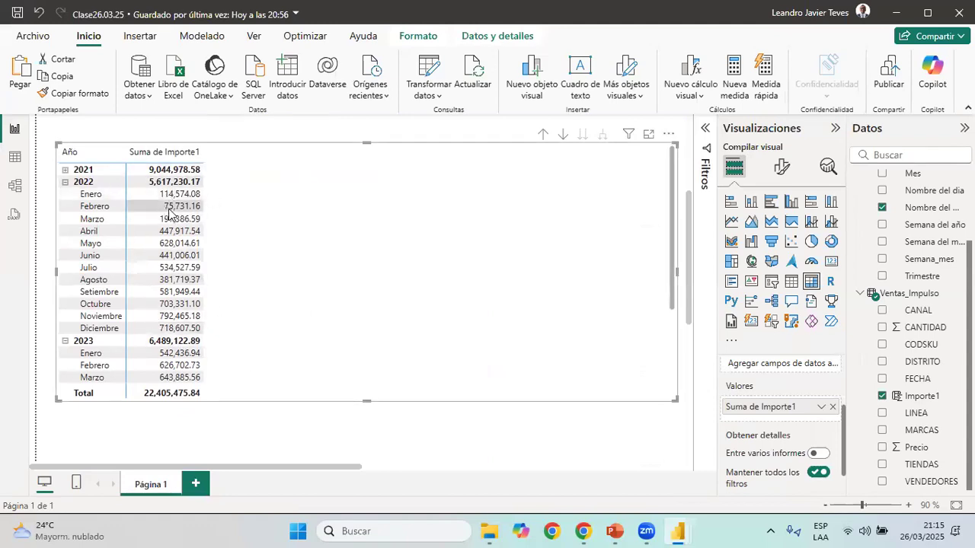
scroll(180, 218, up, 3)
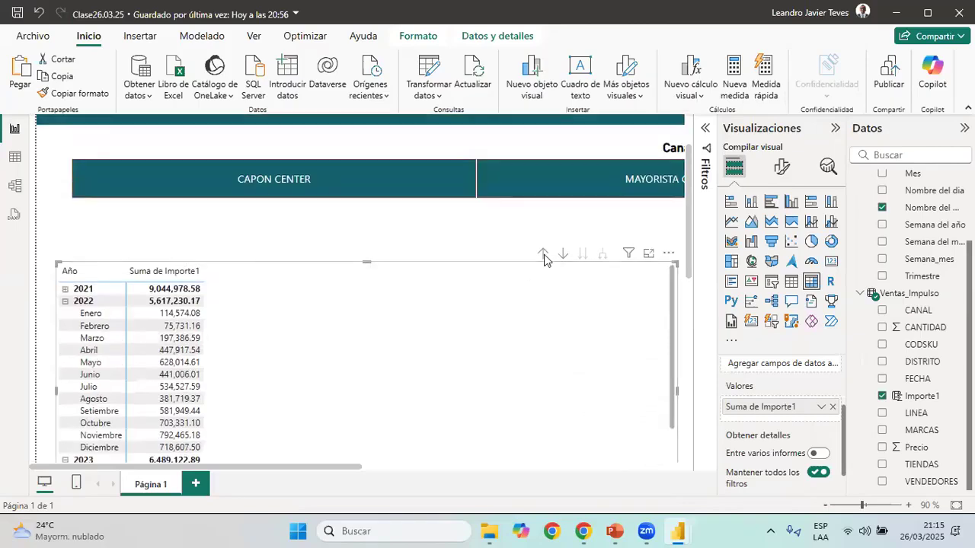
scroll(698, 254, down, 3)
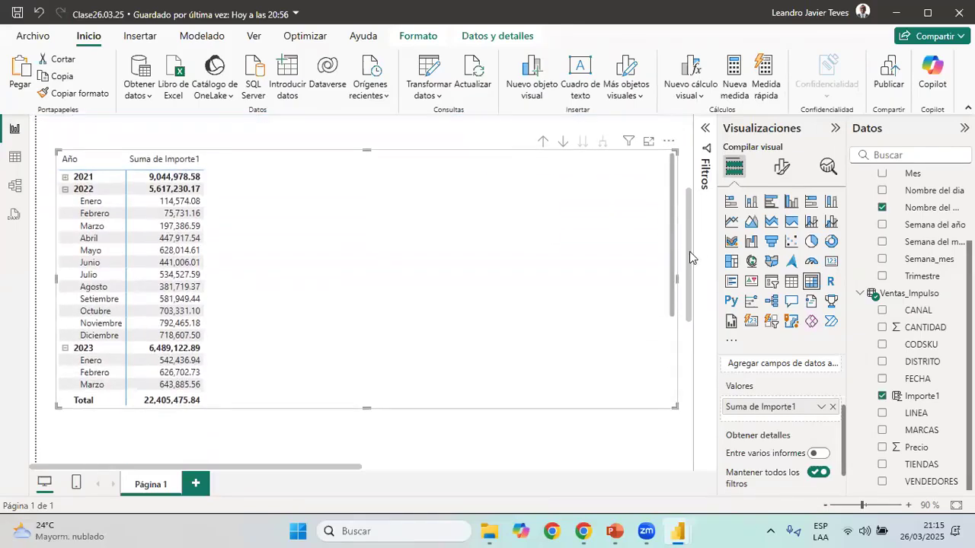
Switch to Excel and create a blank workbook
click(438, 531)
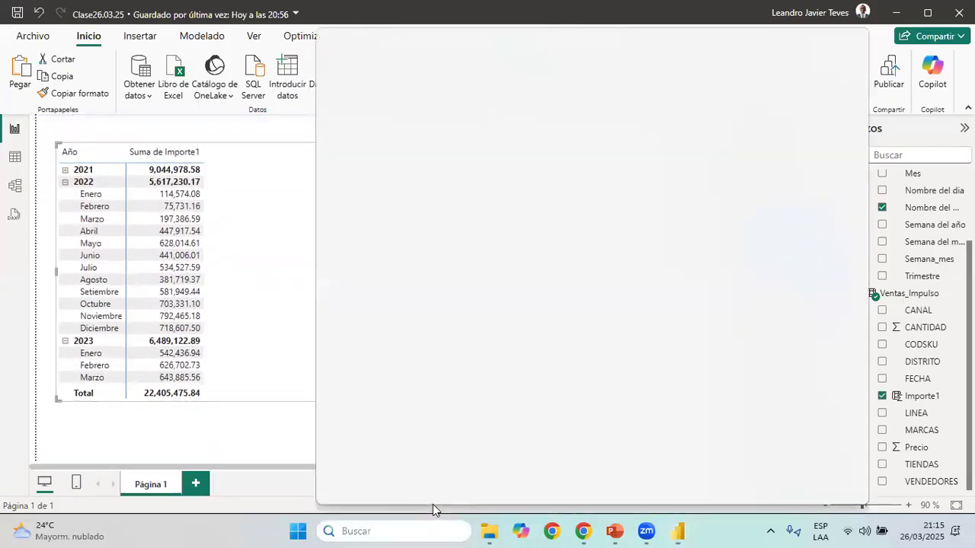
text(ex)
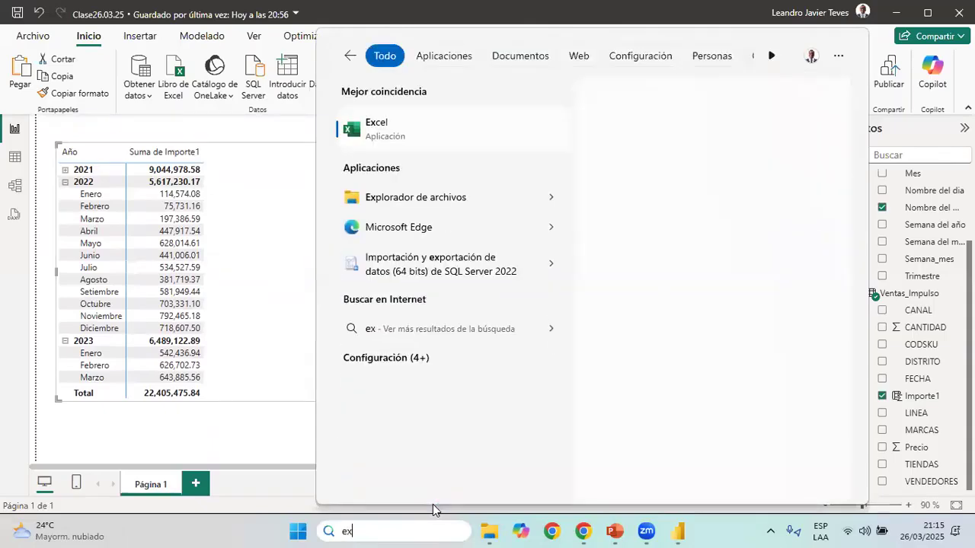
key(Return)
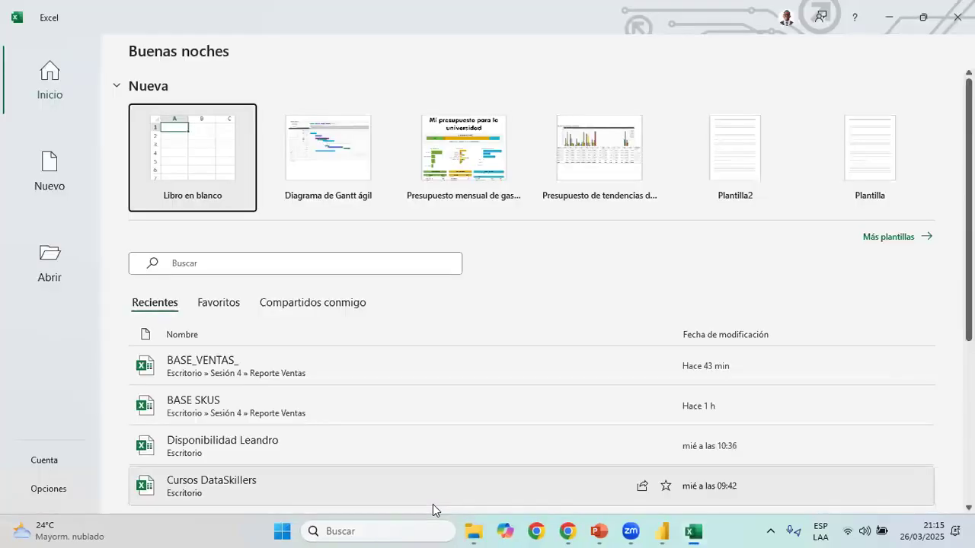
click(206, 161)
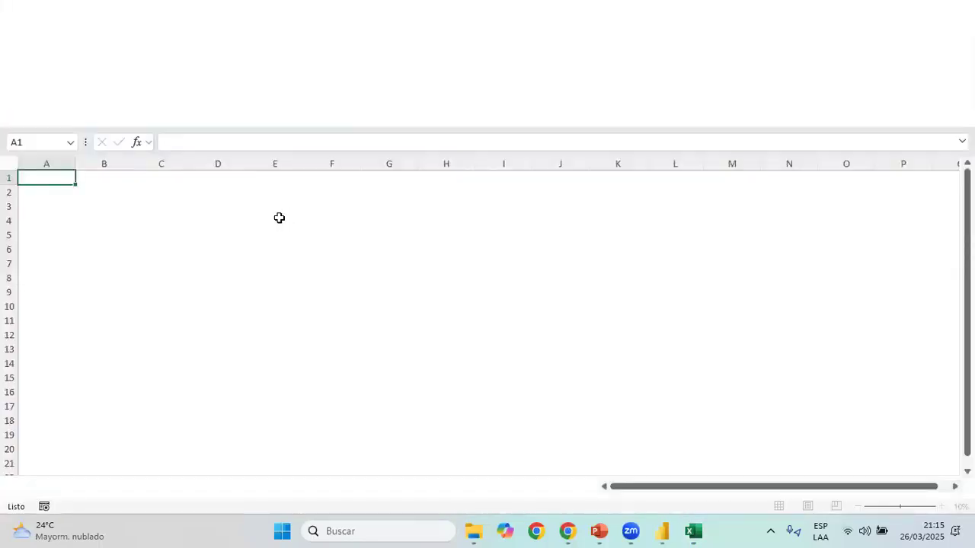
Enter the header PRODUCTO in C2 and list the products A, V, C and S in C3:C6
click(149, 194)
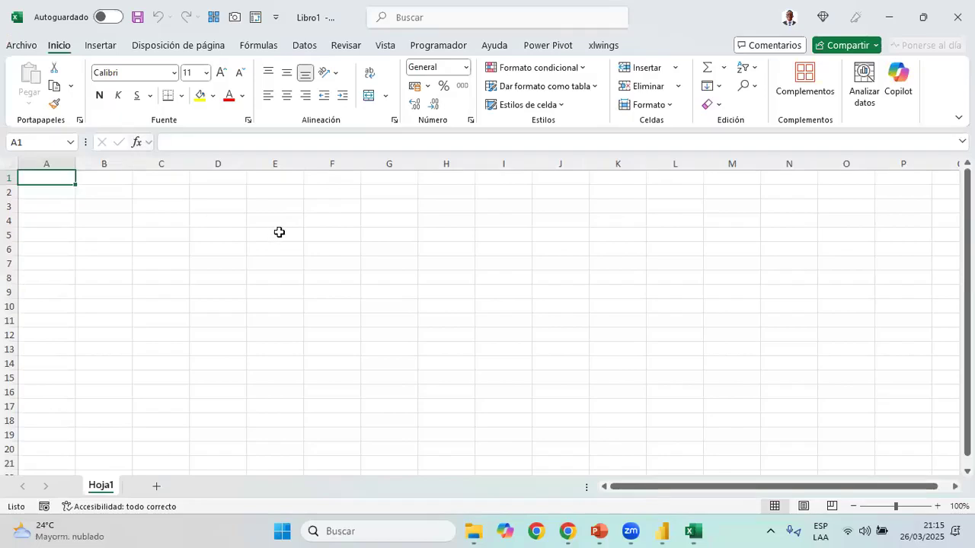
text(PROU)
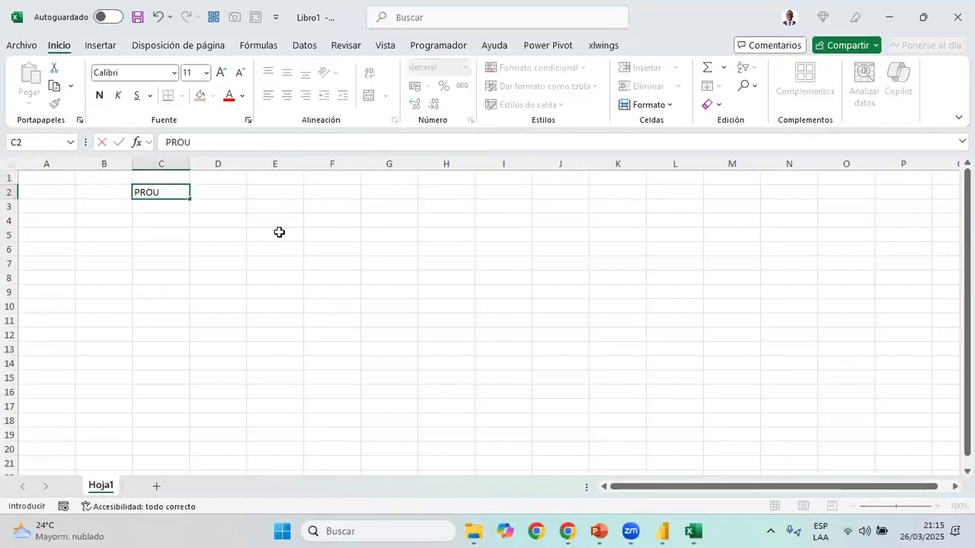
text(UCTO)
key(Return)
text(A)
key(Return)
text(V)
key(Return)
text(C)
key(Return)
text(S)
key(Return)
Add the headers PRECI UNI, CANTIDAD and IMPORTE in cells D2, E2 and F2
key(Up)
key(Up)
key(Up)
key(Up)
key(Right)
key(Up)
text(PR)
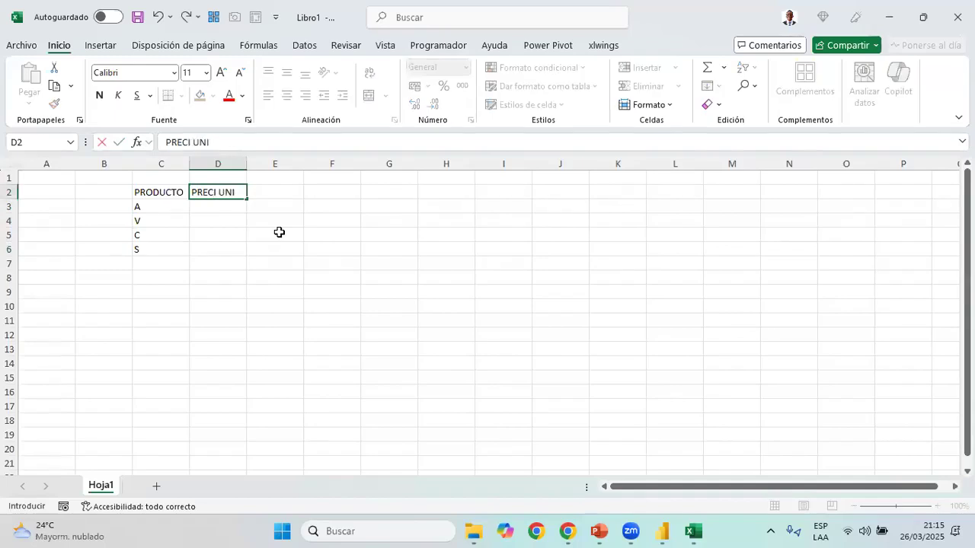
key(Tab)
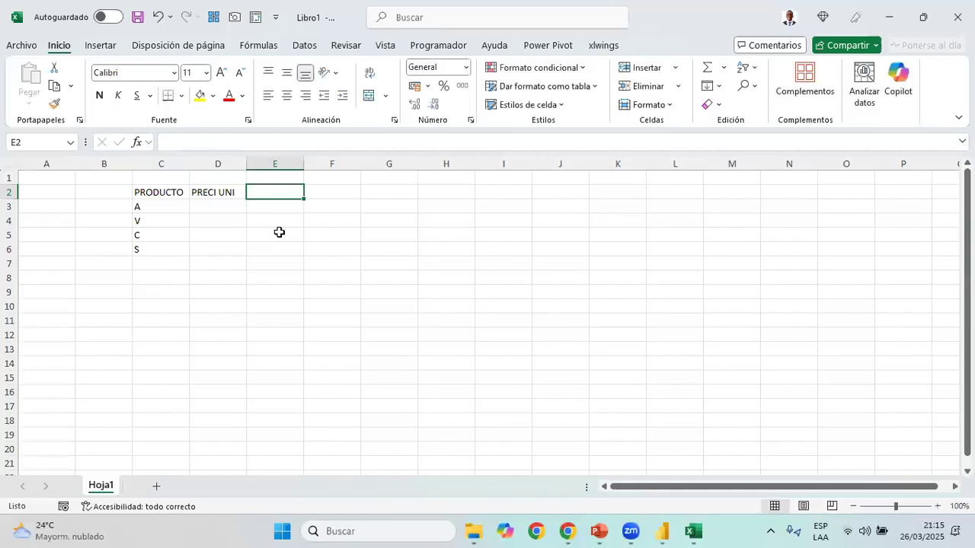
text(CANTIDAD)
key(Return)
key(Left)
key(Right)
key(Right)
key(Down)
key(Right)
key(Up)
key(Up)
key(Right)
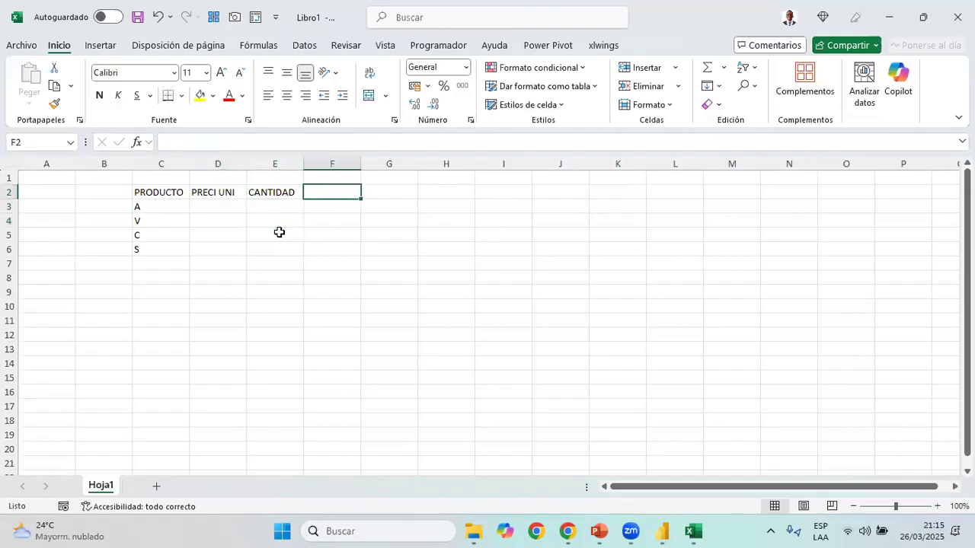
text(IMPORTE)
key(Return)
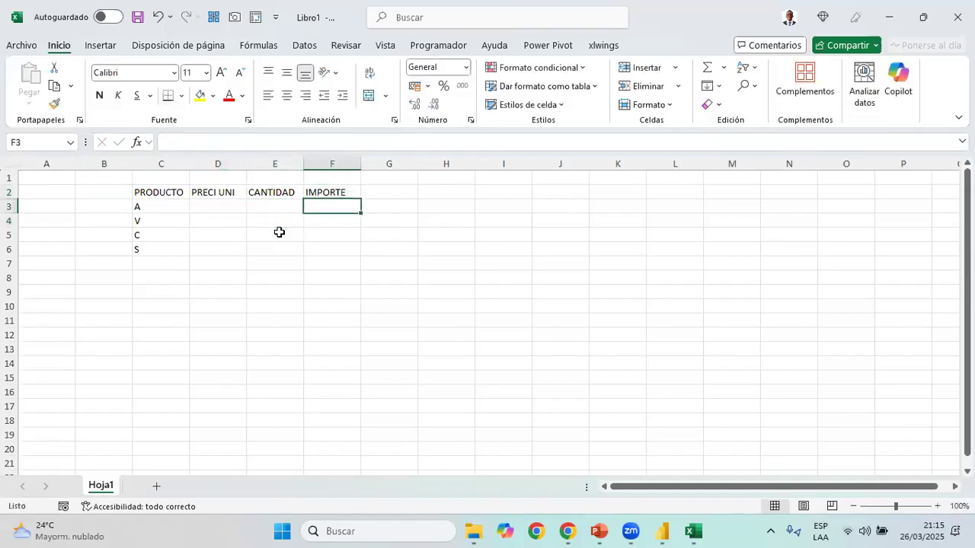
Calculate the IMPORTE in F3 with =D3*E3 and copy the formula down to F6
text(=)
key(Left)
key(Left)
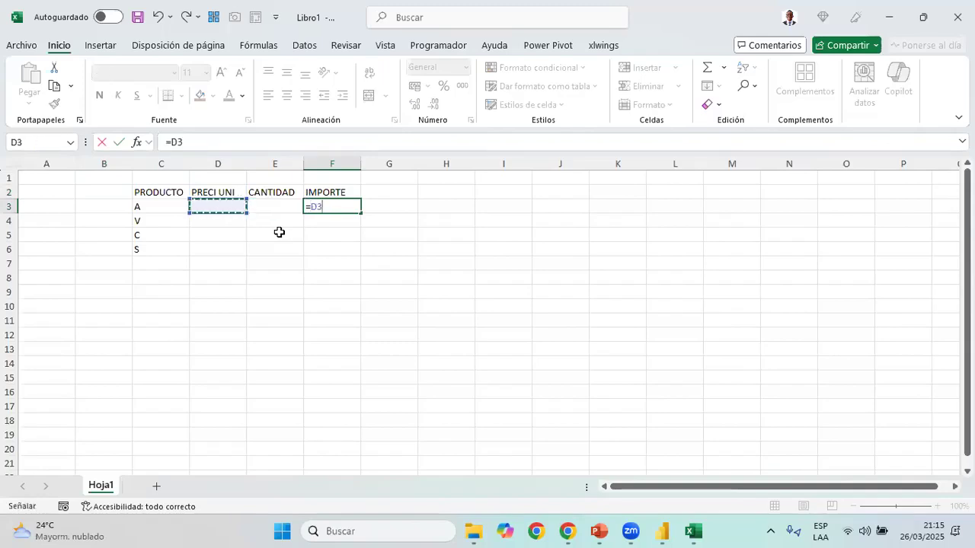
text(*)
key(Left)
key(Return)
key(ctrl+c)
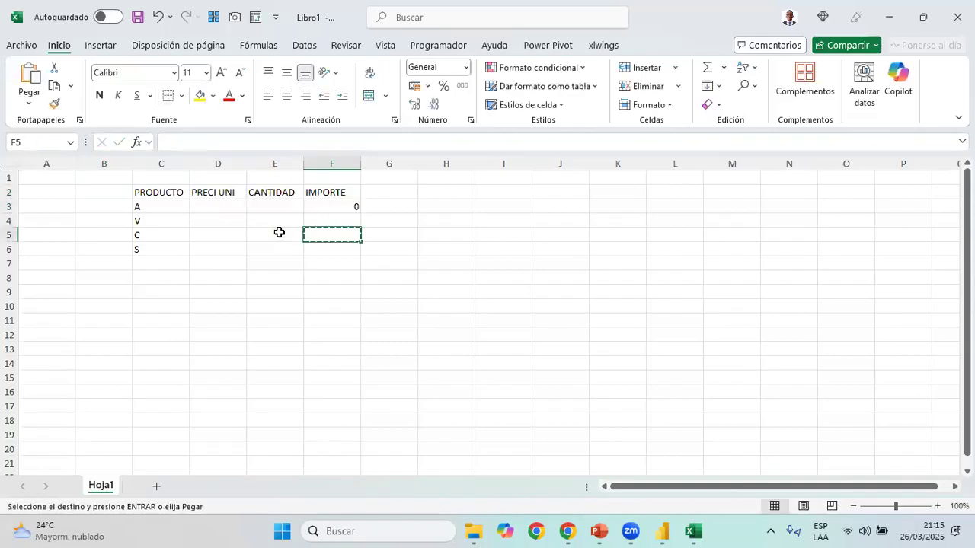
key(Up)
key(ctrl+c)
key(Down)
key(shift+Down)
key(shift+Down)
key(ctrl+v)
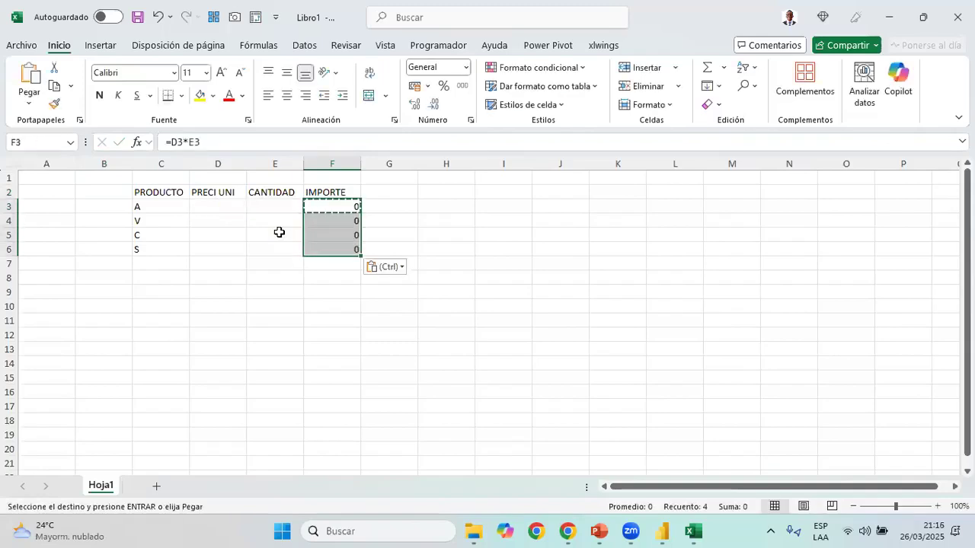
Total the IMPORTE column in F7 with =SUMA(F3:F6) and fill that cell yellow
key(Down)
text(=SUM)
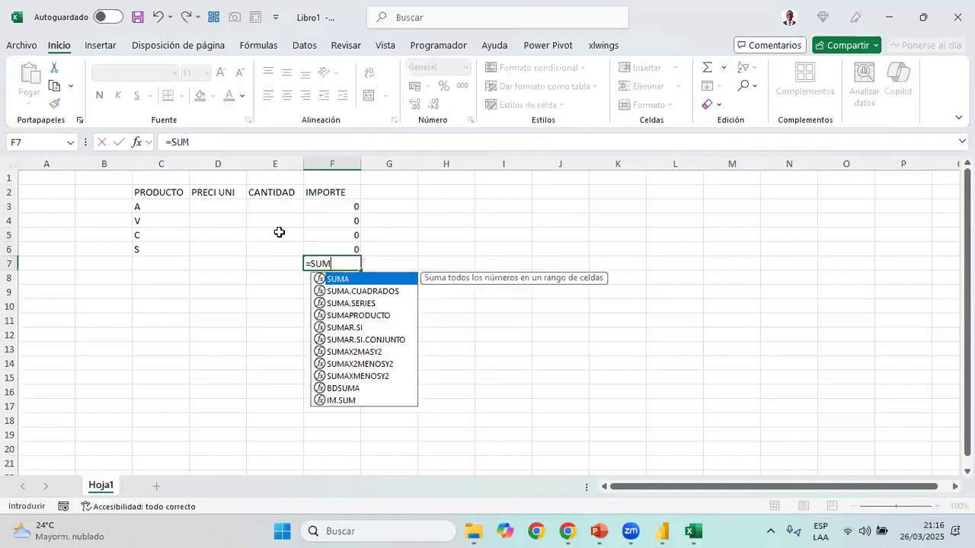
key(Tab)
key(Up)
key(shift+Up)
key(shift+Up)
key(shift+Up)
key(Return)
key(Up)
key(F2)
key(Escape)
click(200, 96)
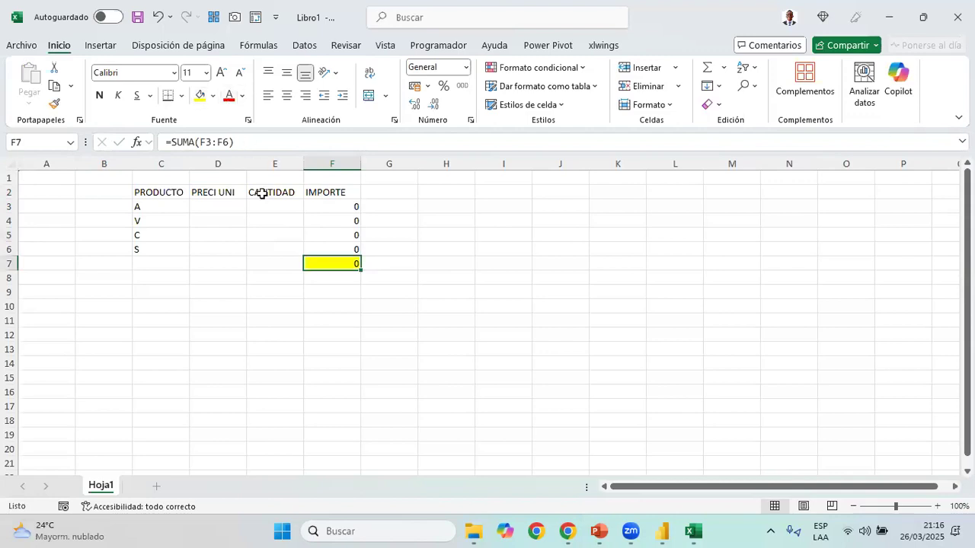
Enter the unit prices 5, 9, 54 and 54 in cells D3:D6
click(218, 206)
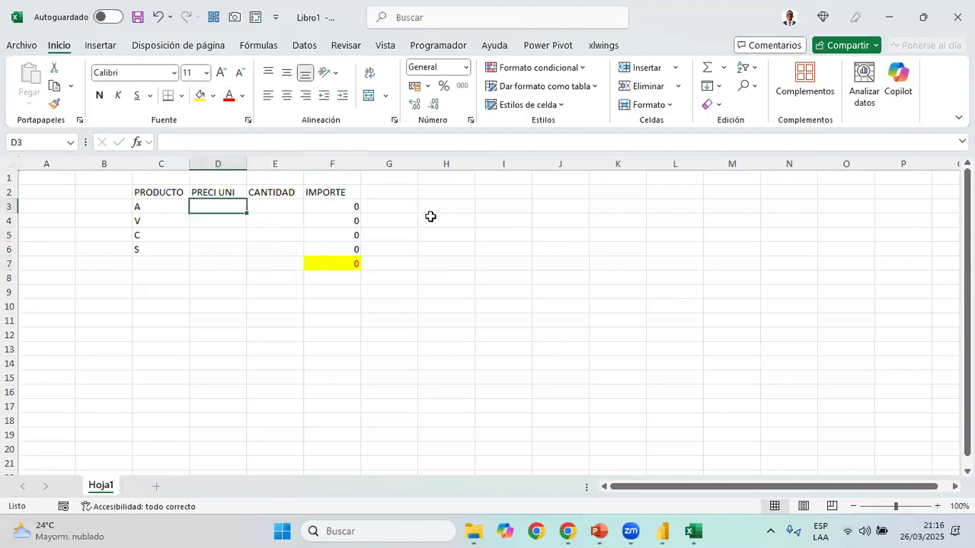
text(5)
key(Return)
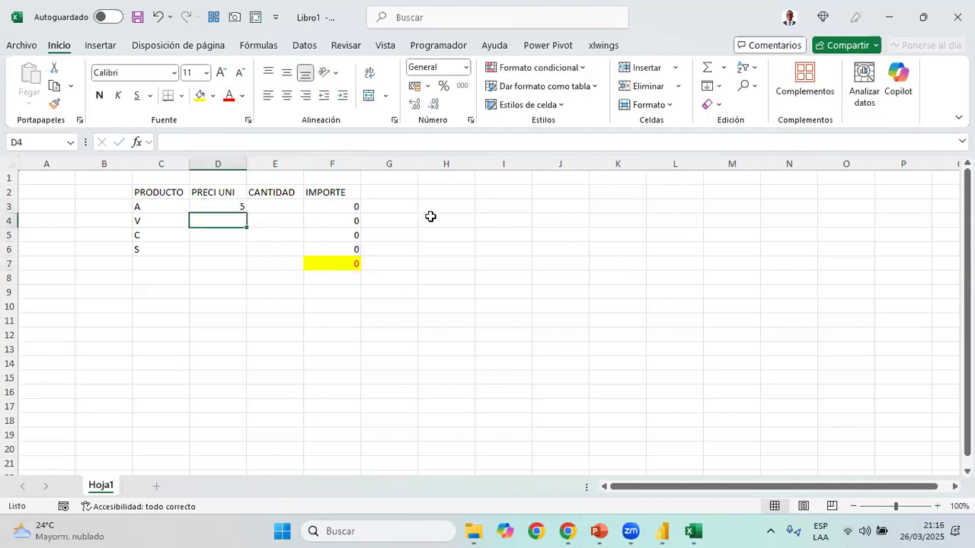
text(9)
key(Return)
text(54)
key(Return)
text(54)
Enter the quantities 4, 95, 8 and 4 in cells E3:E6 of the CANTIDAD column
key(Tab)
key(Up)
key(Up)
key(Up)
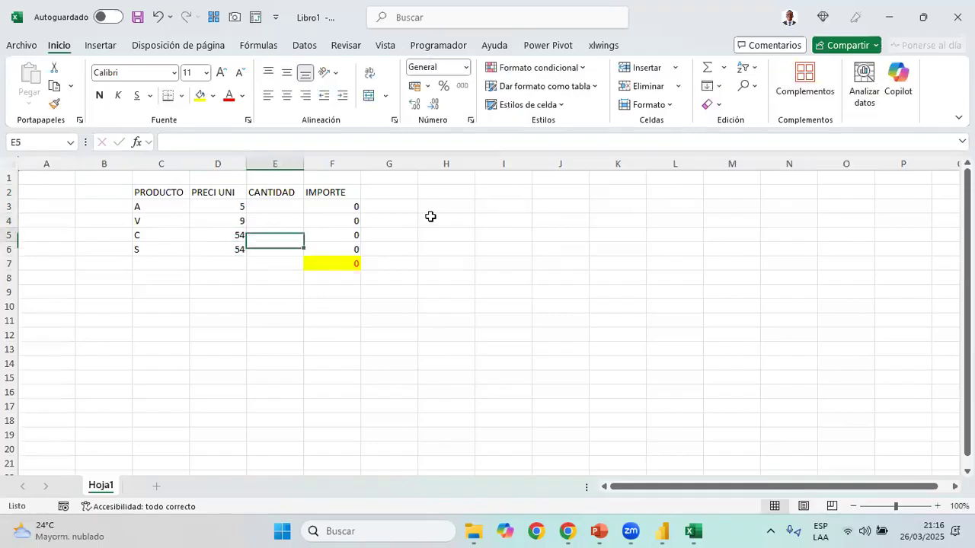
text(4)
key(Return)
text(95)
key(Return)
text(8)
key(Return)
text(4)
key(Return)
Set the unit price of product S in D6 to 68 and select the IMPORTE total in F7
key(Left)
key(Up)
text(68)
key(Right)
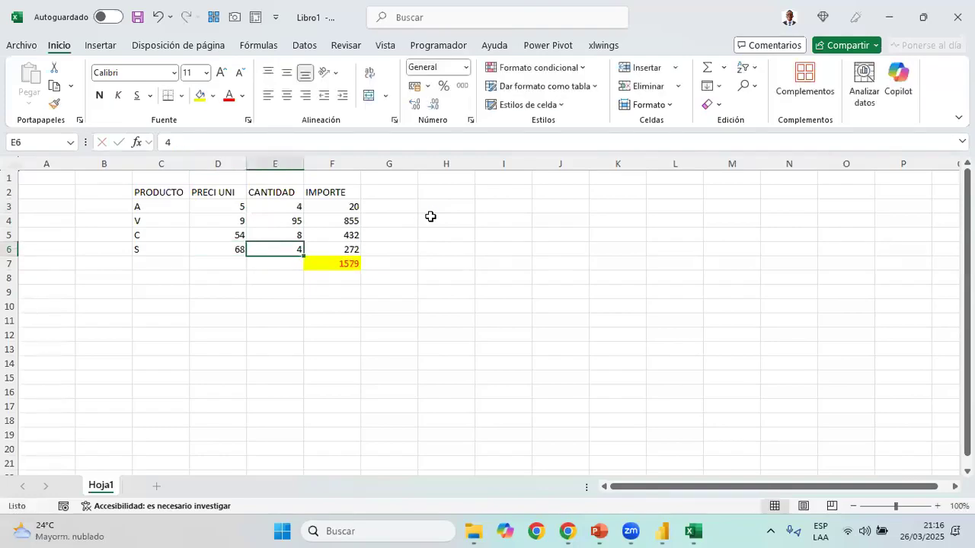
key(Right)
key(Down)
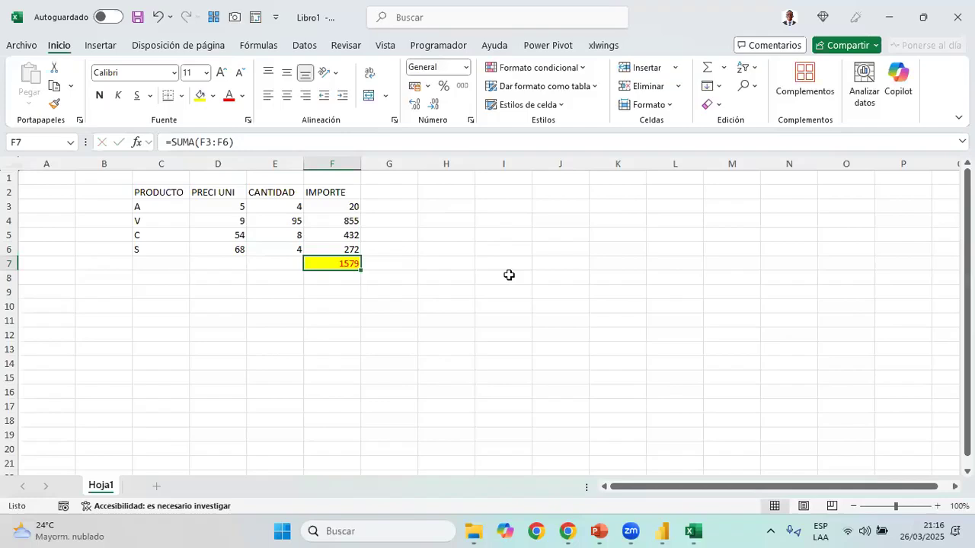
Switch to Power BI and examine the Precio, CANTIDAD and Importe1 columns of the Ventas_Impulso table in the data view
key(alt+Tab)
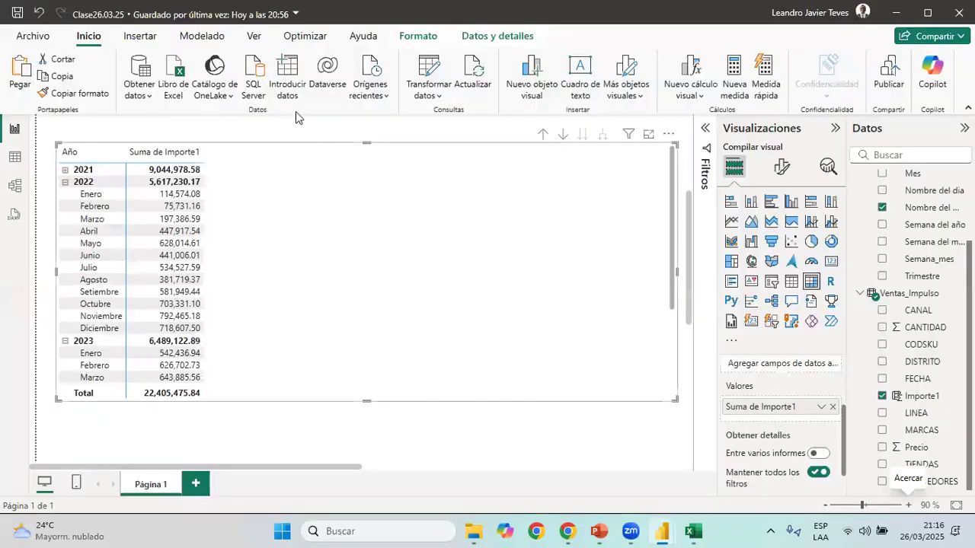
click(14, 157)
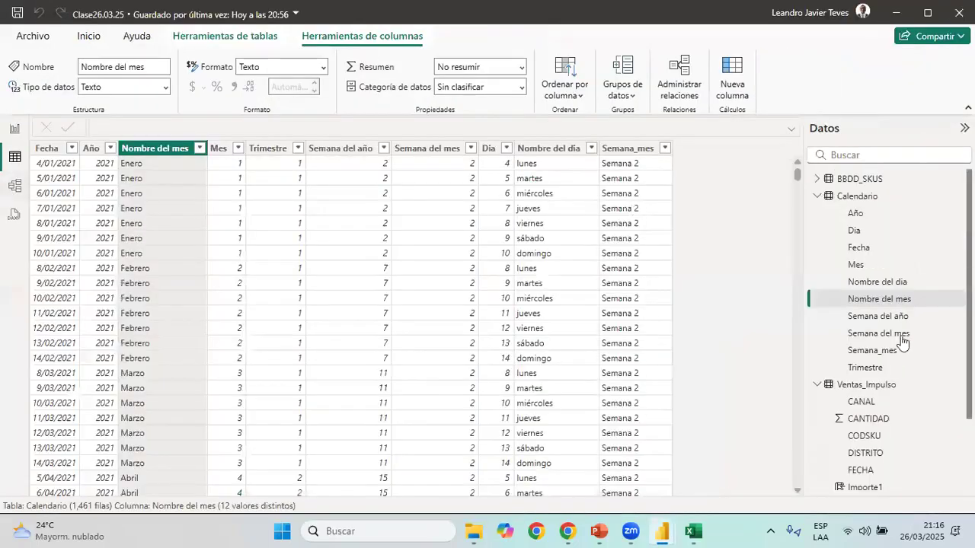
click(818, 196)
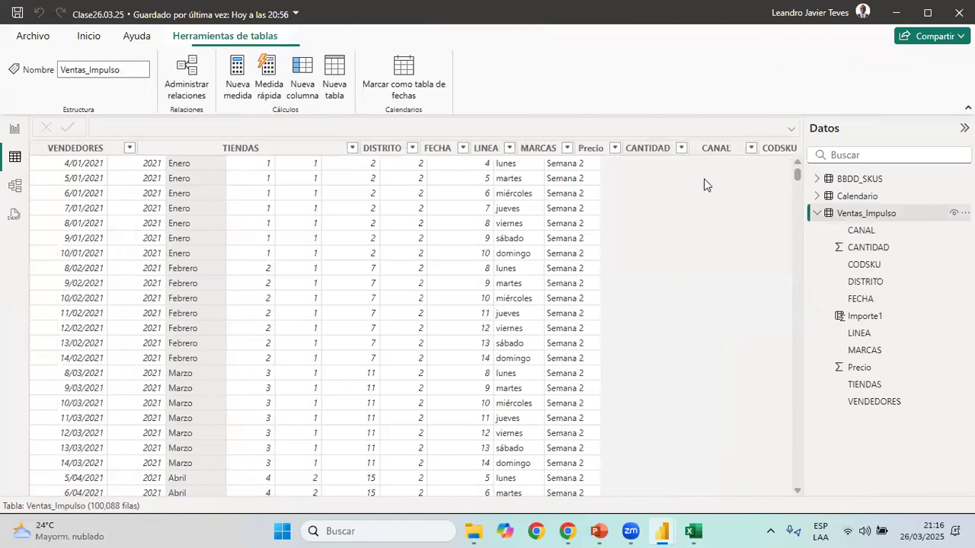
scroll(336, 209, right, 2)
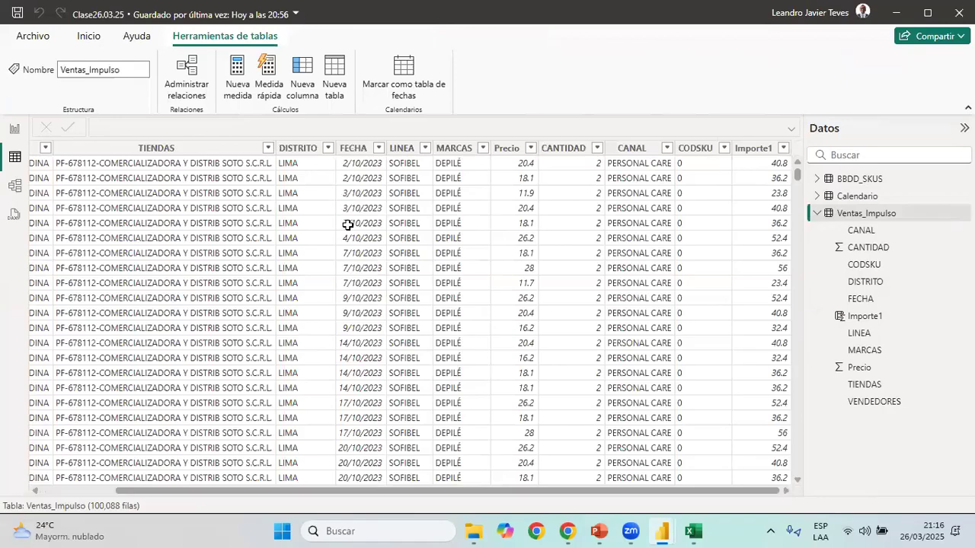
Switch back to Excel and examine the IMPORTE column with its total, along with the unit prices and quantities
key(alt+Tab)
drag(347, 250, 342, 261)
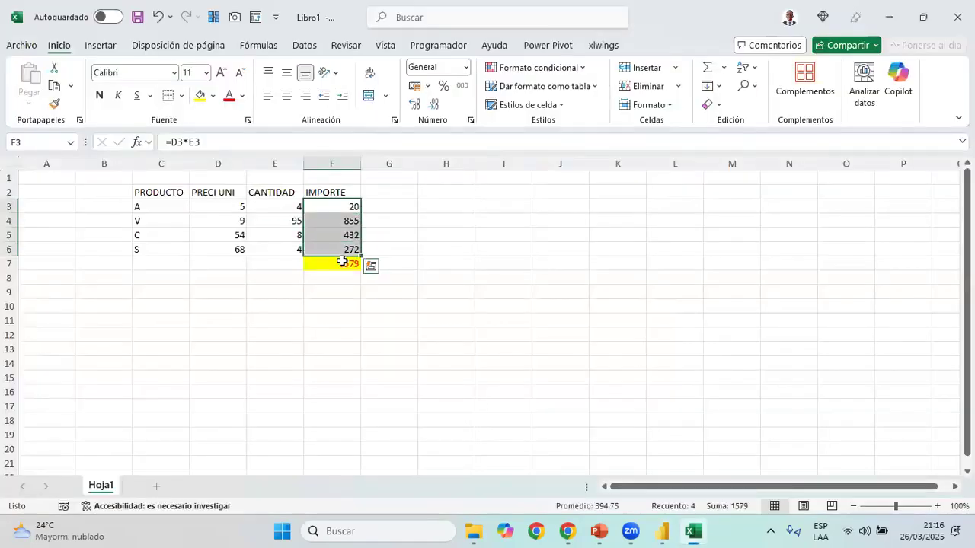
click(349, 261)
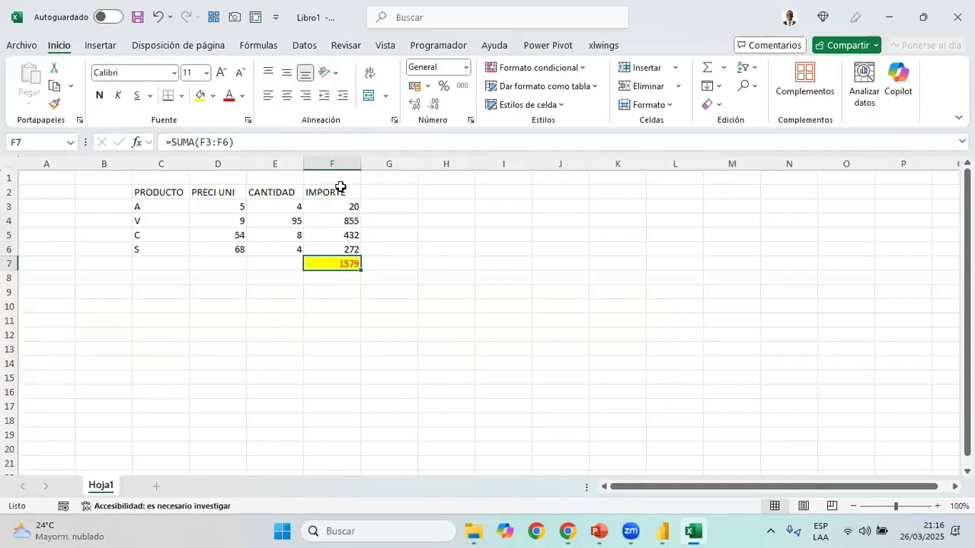
drag(342, 191, 359, 264)
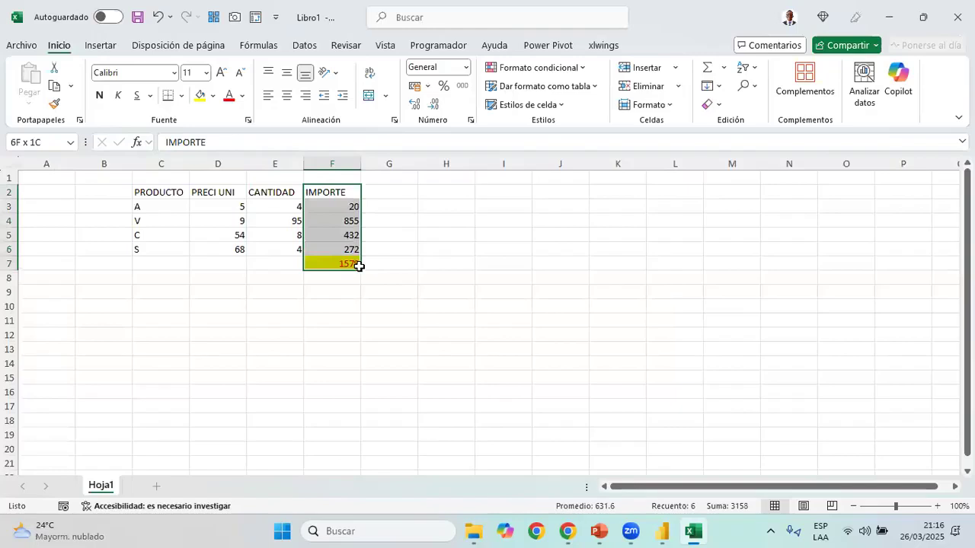
drag(359, 266, 388, 263)
drag(220, 205, 275, 245)
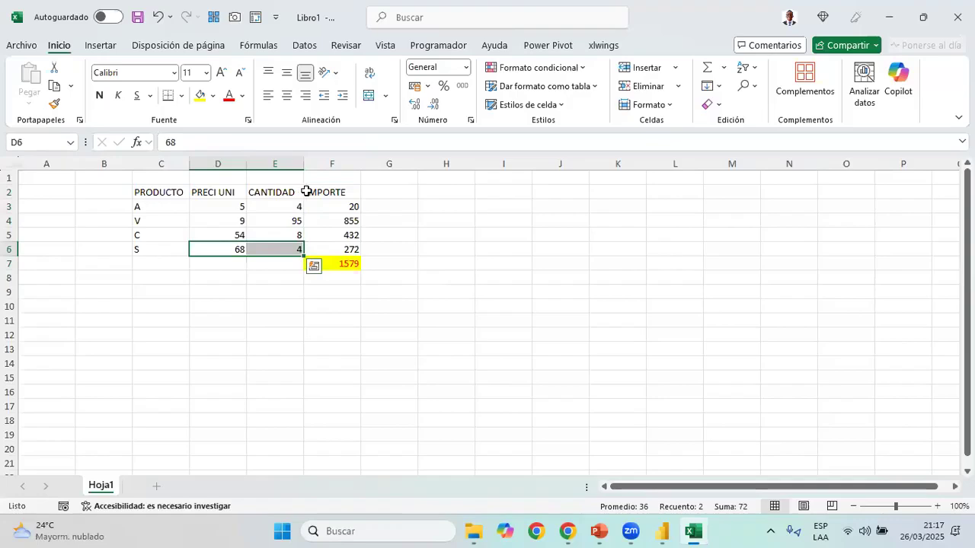
click(398, 263)
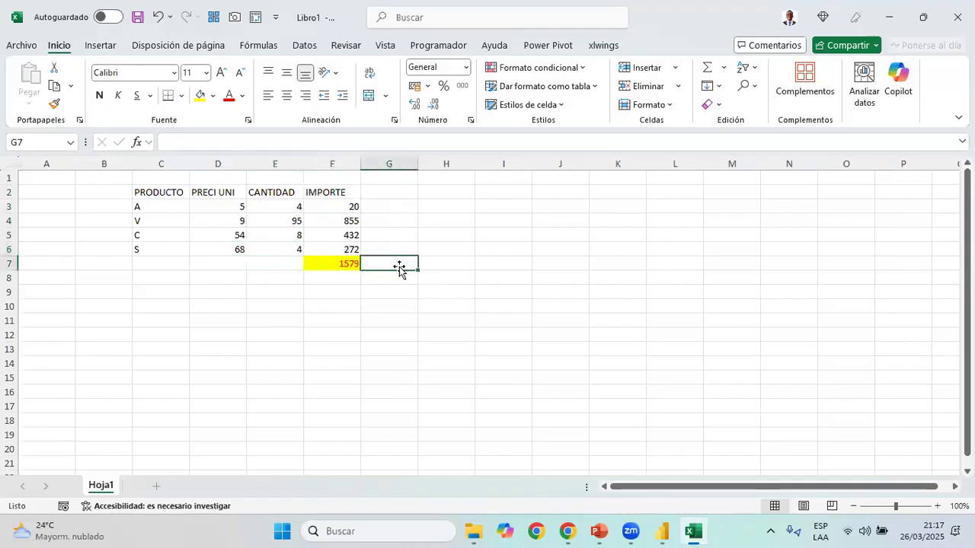
Write the function names SUMX in B10 and AVERAGEX in B11
drag(121, 309, 171, 307)
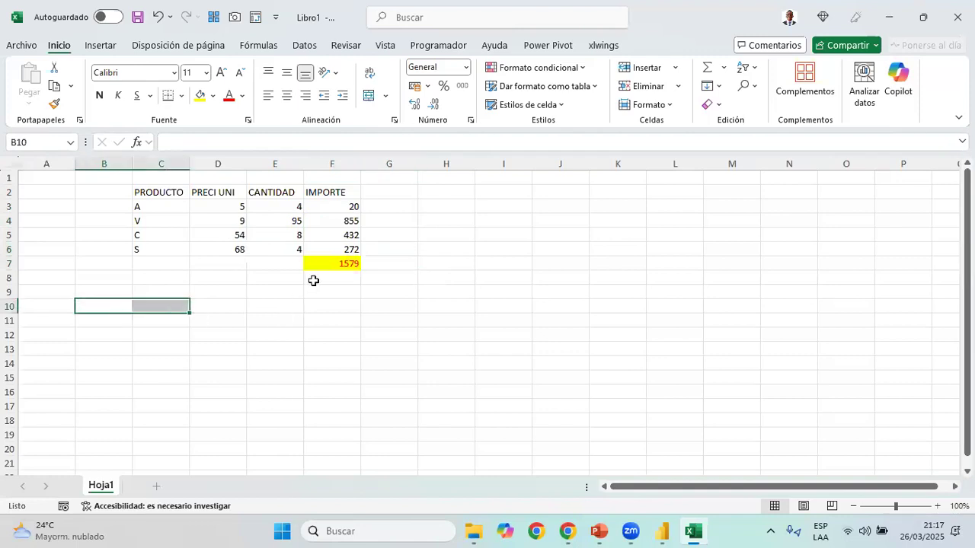
key(shift+Left)
text(5)
key(BackSpace)
text(su)
key(BackSpace)
key(BackSpace)
text(USUMX)
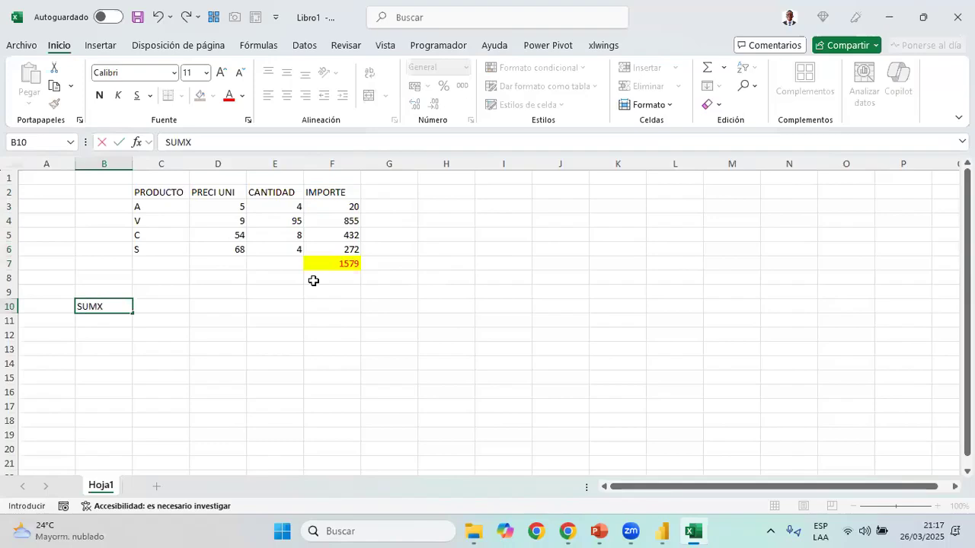
key(Return)
text(AVERAGEX)
key(Return)
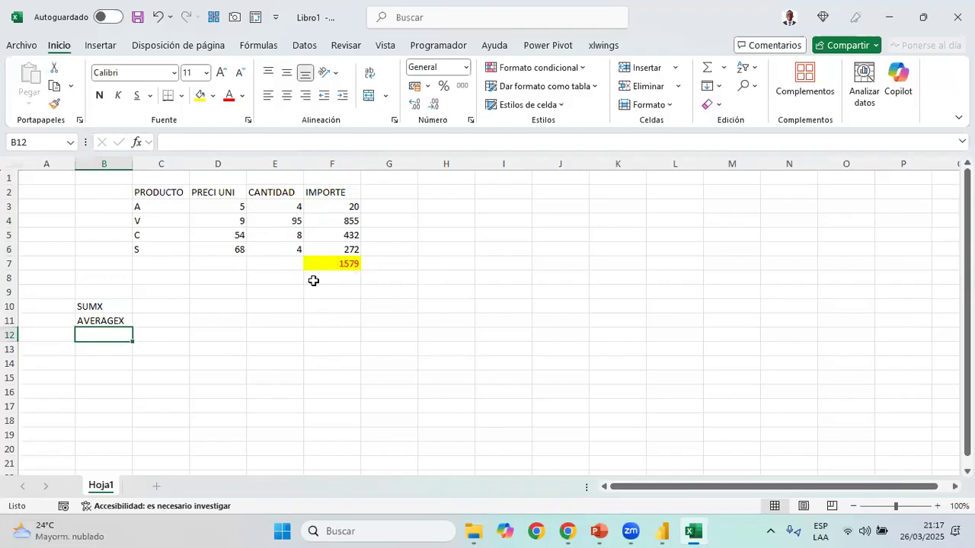
Continue the function list with MINX in B12, MAXX in B13 and a single dot in each of B14:B16
text(MINX)
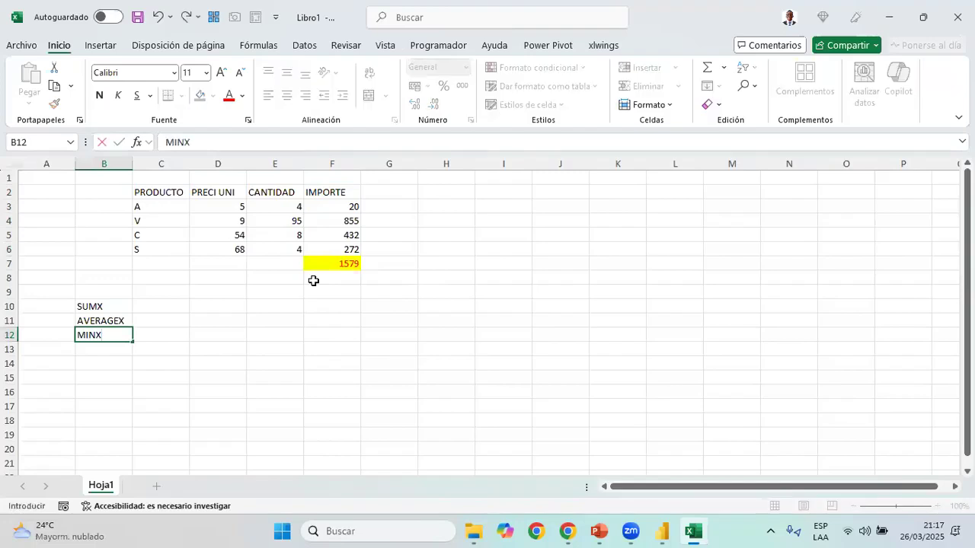
key(Return)
text(MAXX)
key(Return)
text(.)
key(Return)
text(.)
key(Return)
text(.)
key(Return)
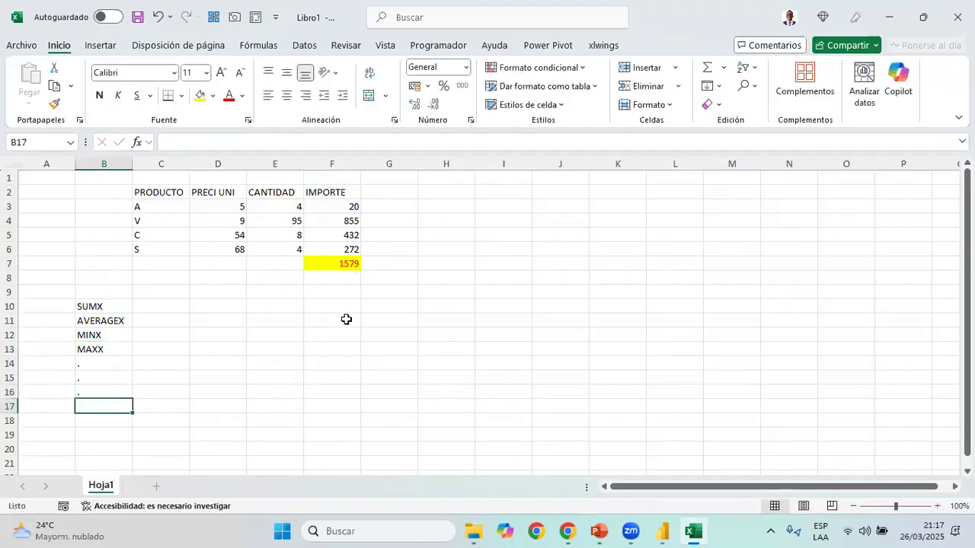
Write the iterator argument syntax (Tabla, Expresion) in C10 beside SUMX
key(ctrl+Up)
key(ctrl+Up)
key(Right)
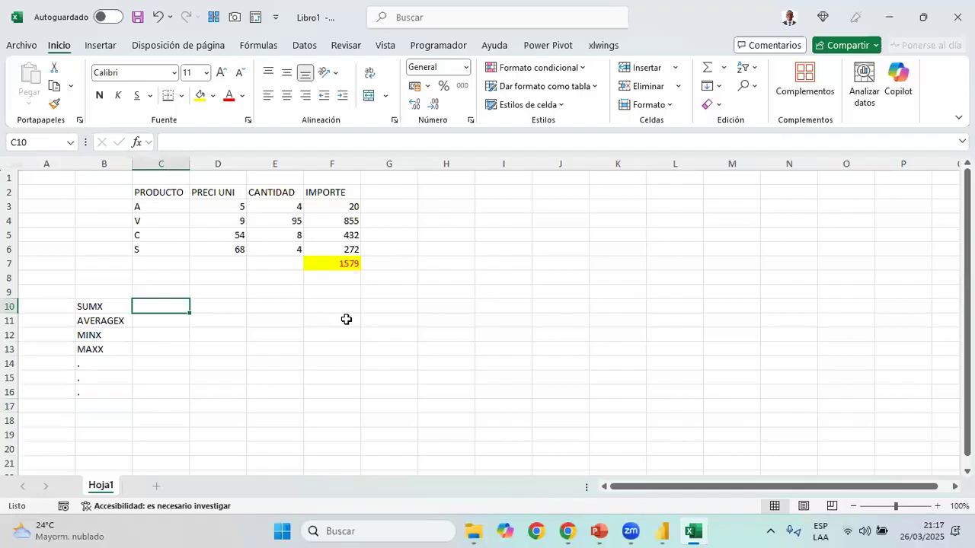
text((Tabl)
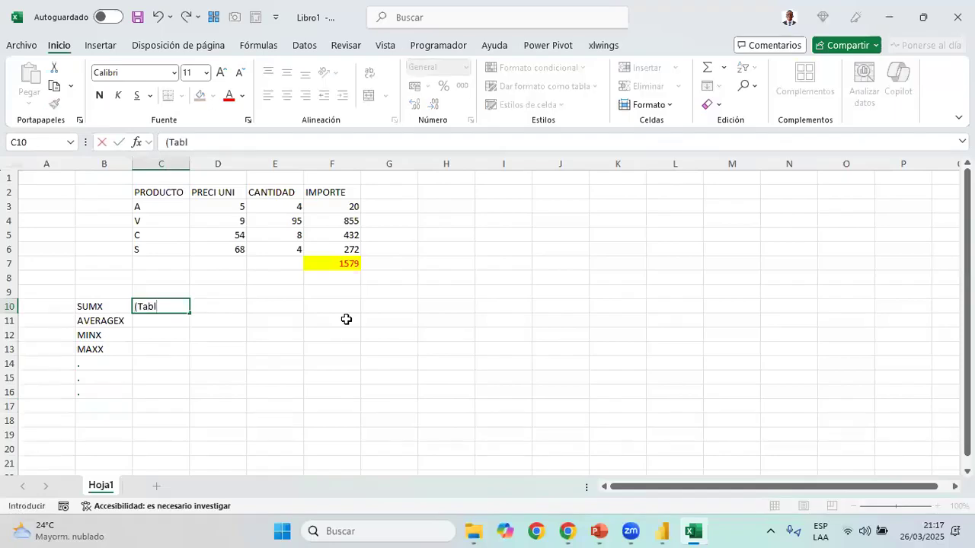
text(a, Expresion))
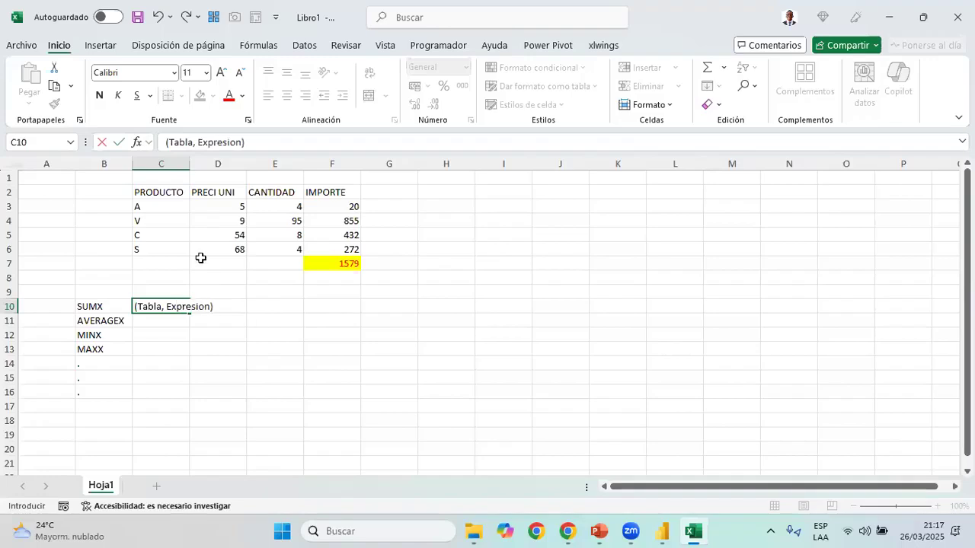
key(Return)
key(Up)
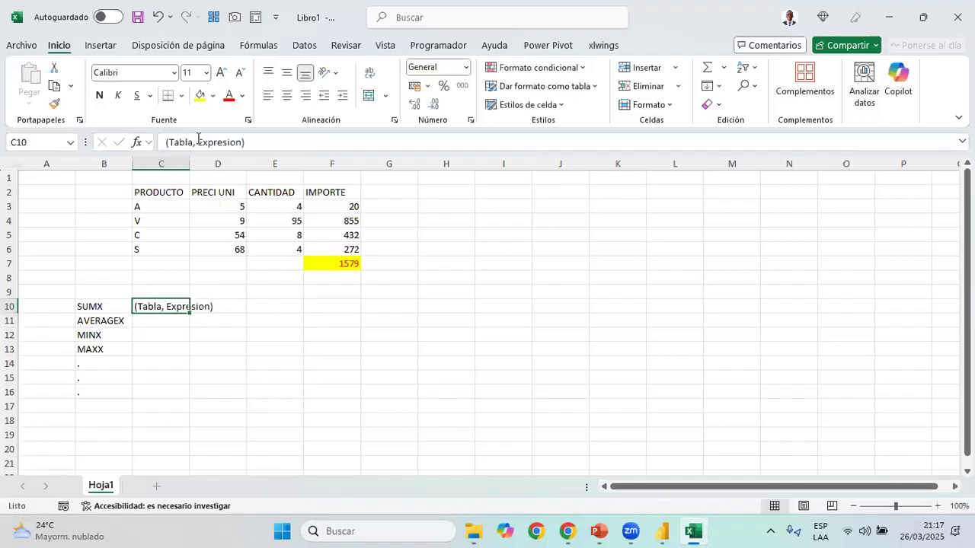
drag(198, 143, 242, 142)
click(237, 306)
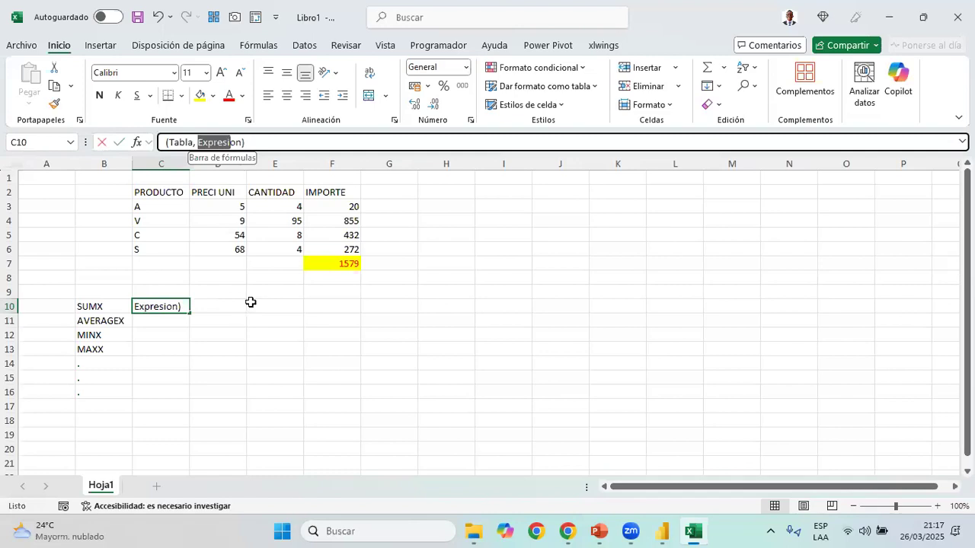
key(Right)
key(Right)
key(Right)
key(Down)
key(Down)
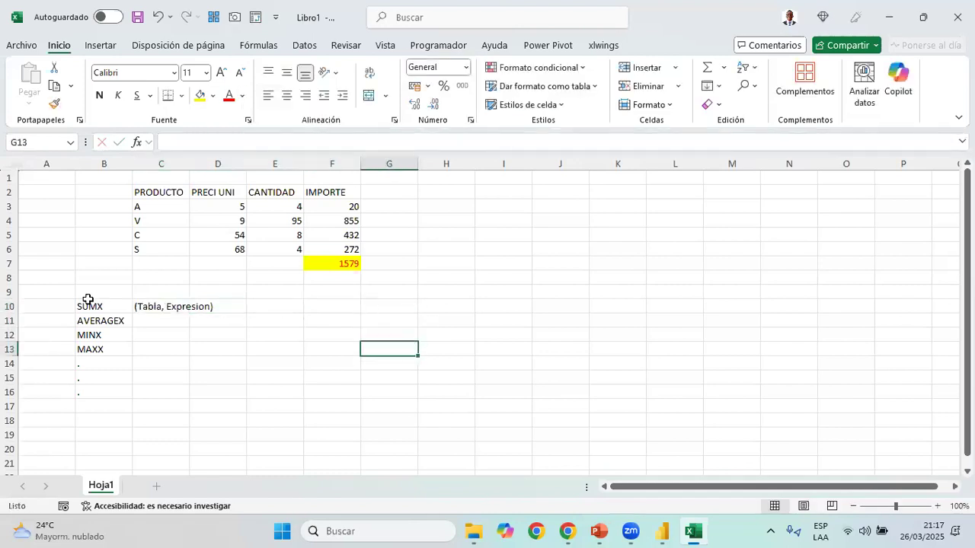
Color only the letters SUM of SUMX in B10 red
click(87, 305)
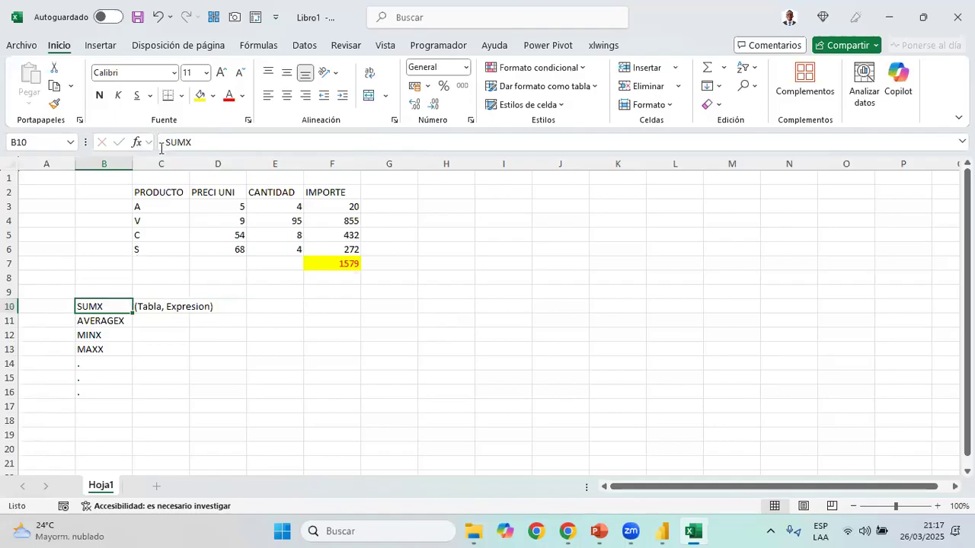
drag(164, 143, 186, 142)
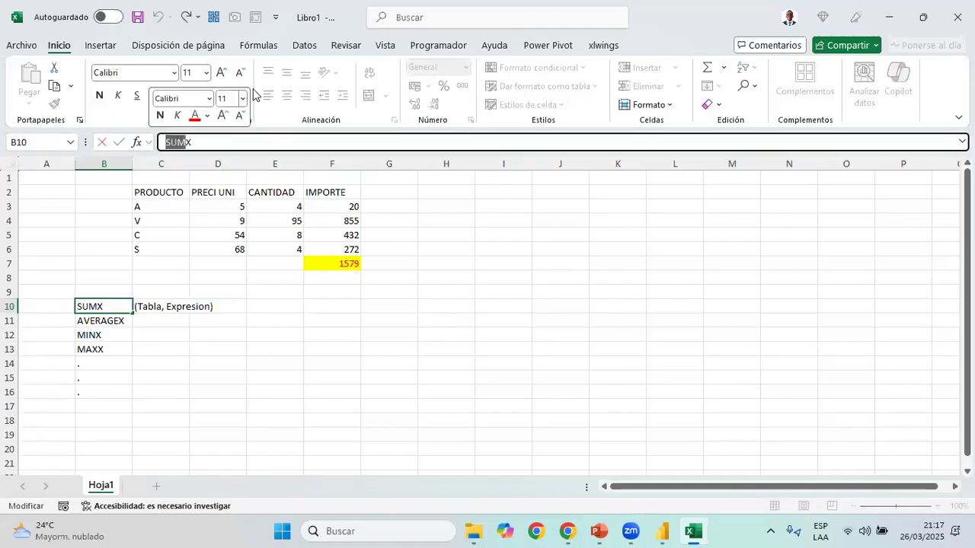
click(230, 98)
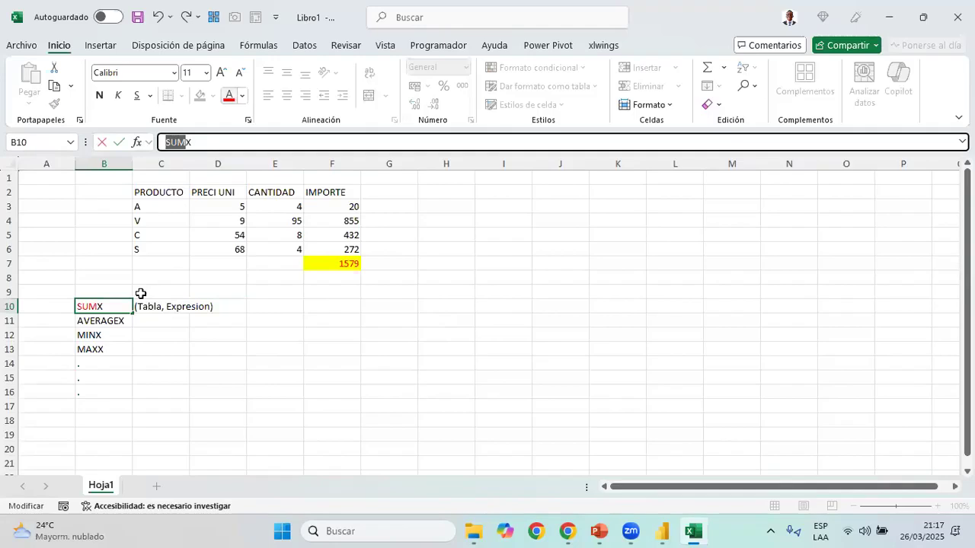
key(Return)
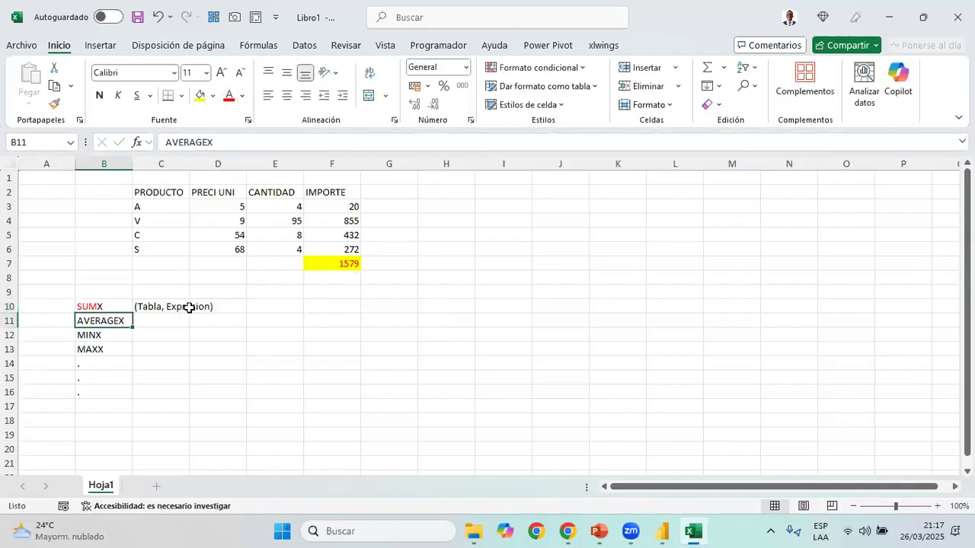
click(104, 293)
click(220, 307)
click(342, 308)
click(386, 306)
drag(352, 307, 378, 361)
click(382, 307)
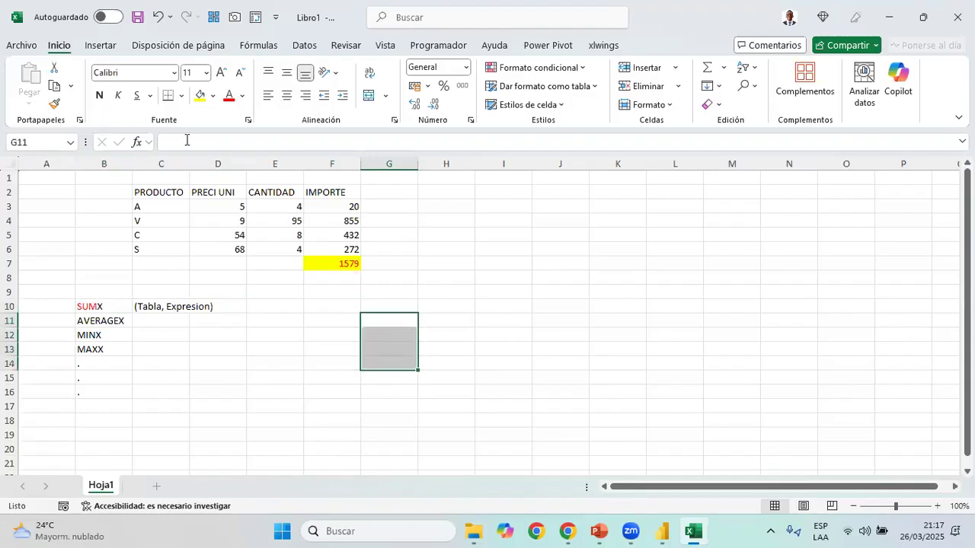
Color the letters AVERAGE of AVERAGEX in B11 red, leaving the X black
click(104, 293)
click(104, 307)
drag(187, 141, 76, 140)
key(Return)
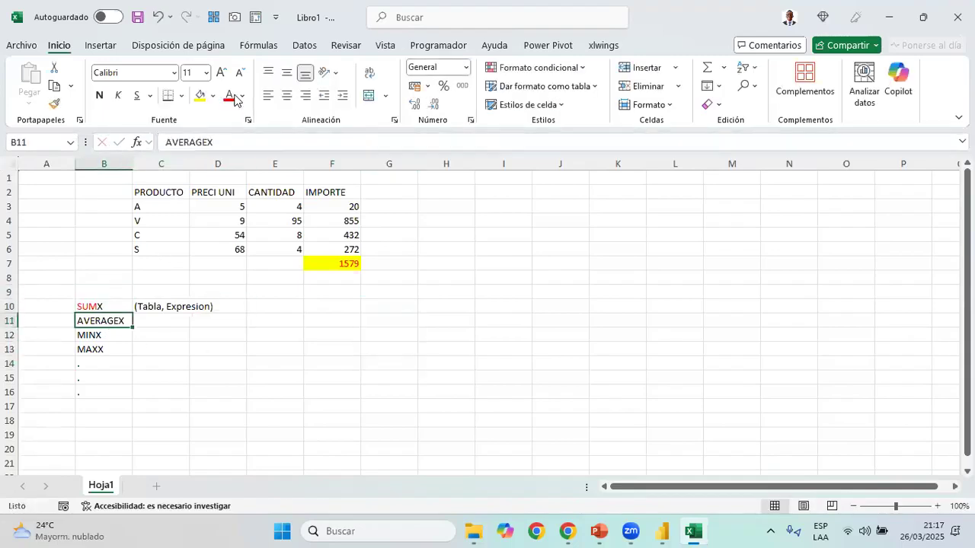
key(Tab)
key(Right)
key(Right)
key(Right)
drag(333, 349, 384, 343)
drag(453, 308, 457, 373)
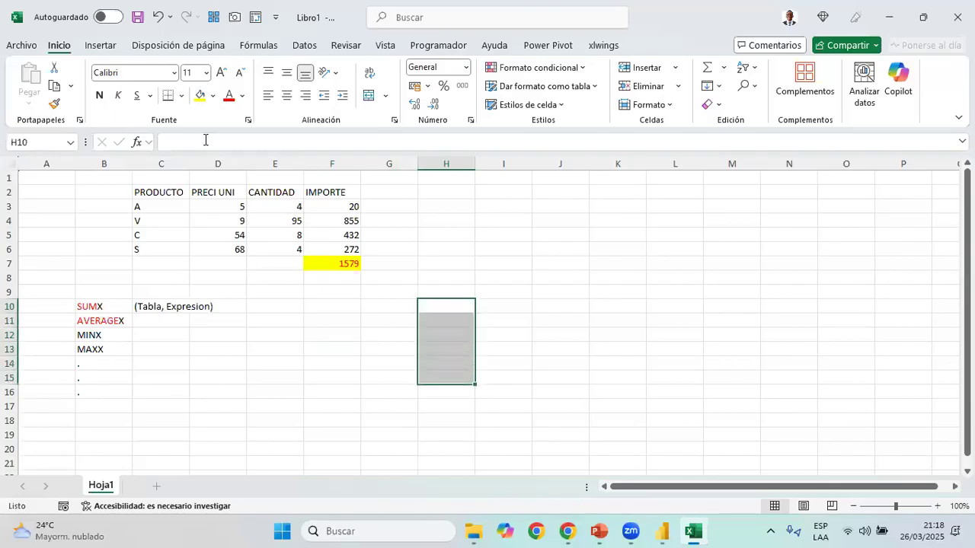
Color the letters MIN of MINX in B12 red, leaving the X black
click(104, 321)
drag(206, 141, 117, 156)
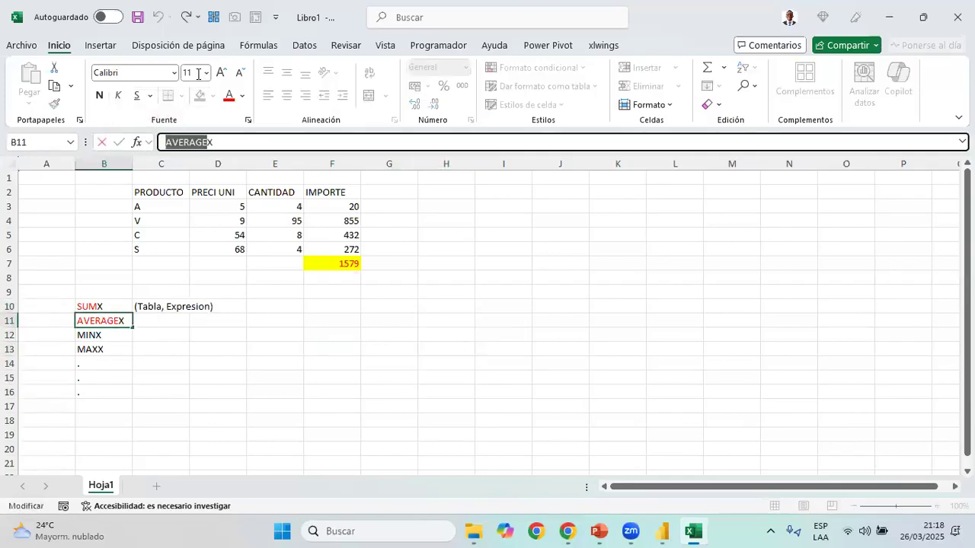
key(Return)
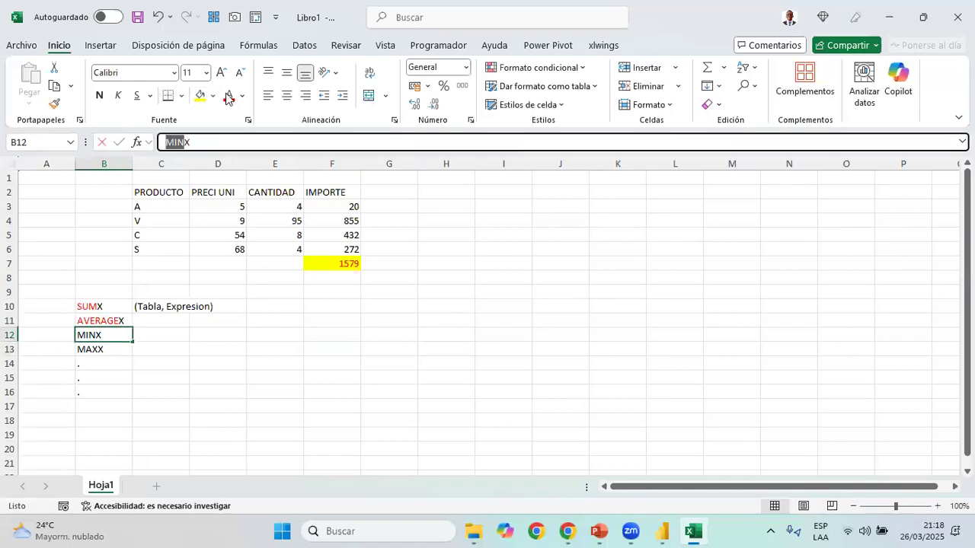
click(227, 96)
click(326, 345)
drag(403, 308, 411, 368)
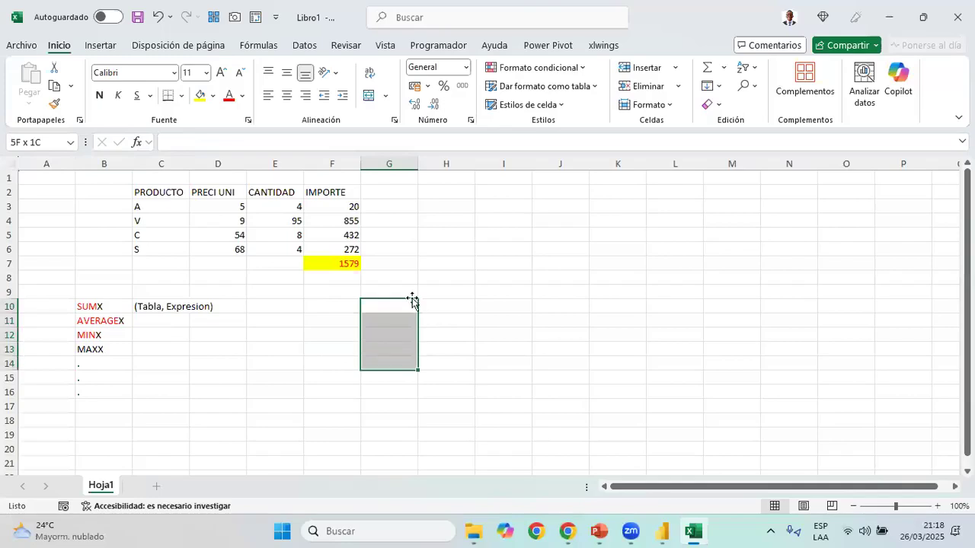
Color the letters MAX of MAXX in B13 red, leaving the last X black
click(125, 333)
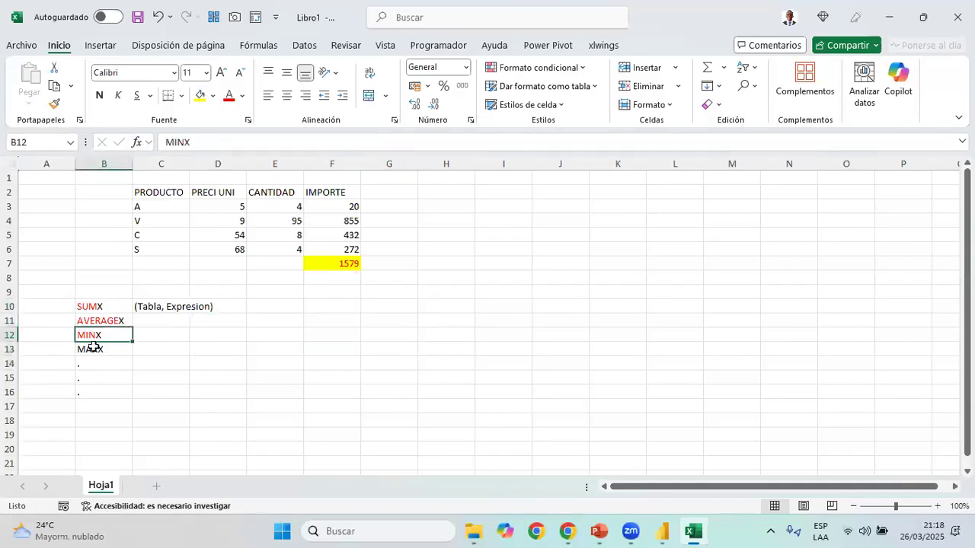
key(Down)
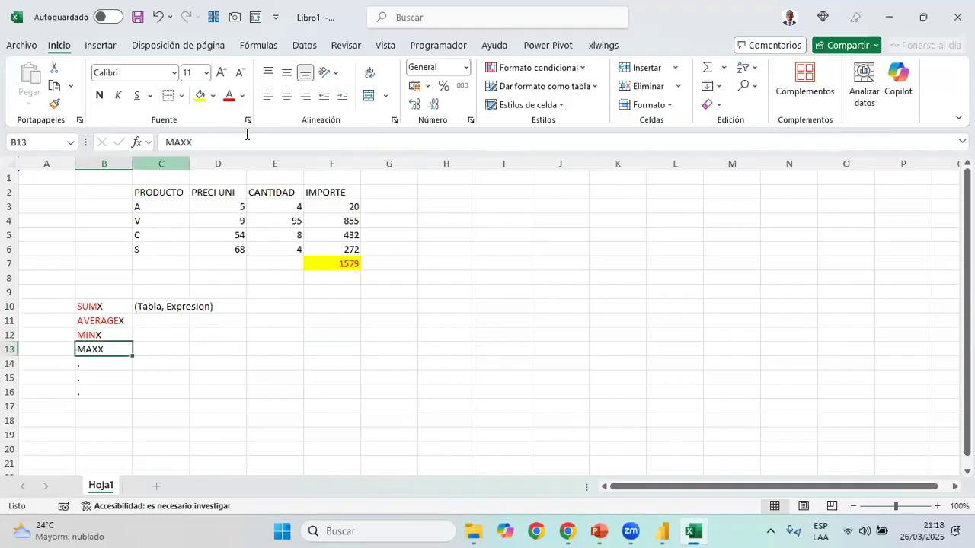
click(189, 140)
key(shift+Home)
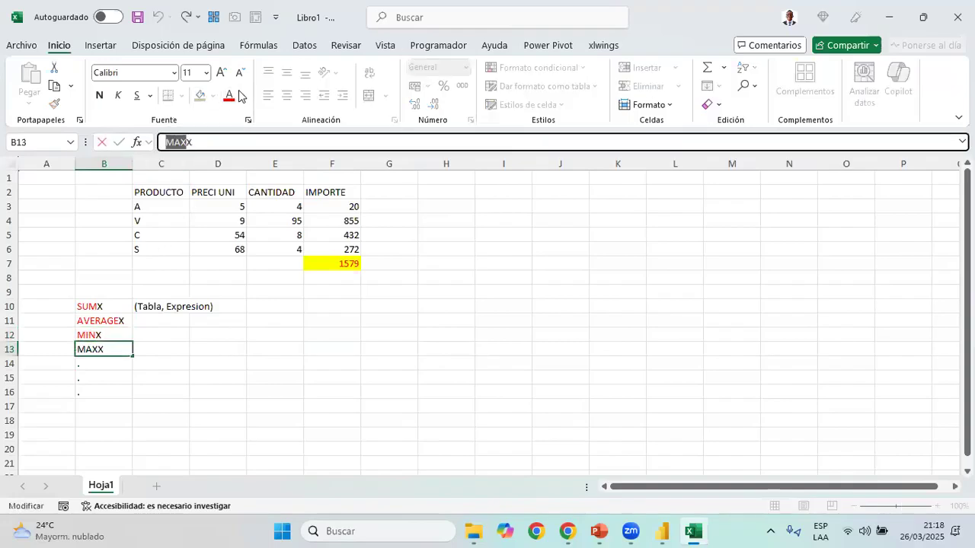
key(Tab)
Title the product table Ventas in C1, directly above the PRODUCTO header
click(185, 309)
click(297, 310)
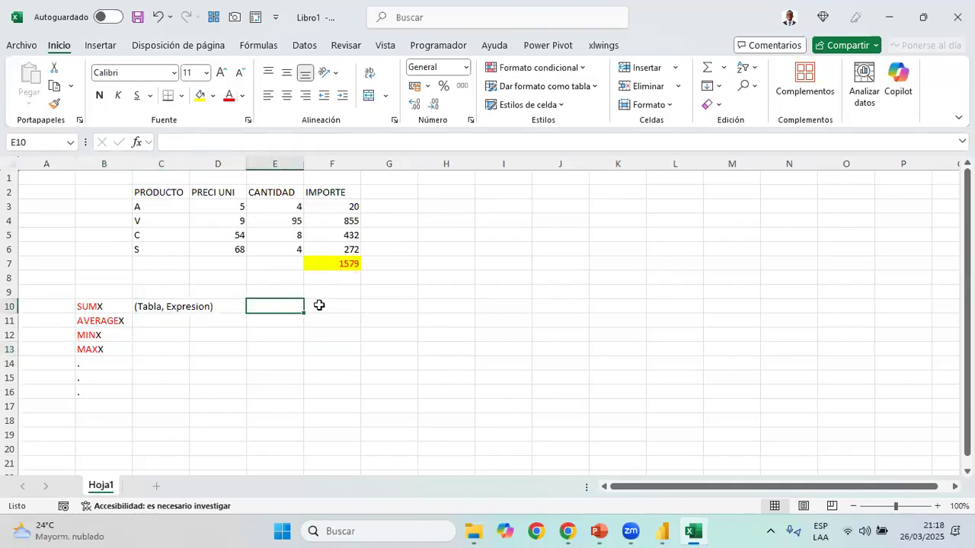
key(Left)
key(Left)
key(Up)
key(Up)
key(Up)
key(Up)
key(Up)
key(Up)
key(Up)
key(Up)
key(Up)
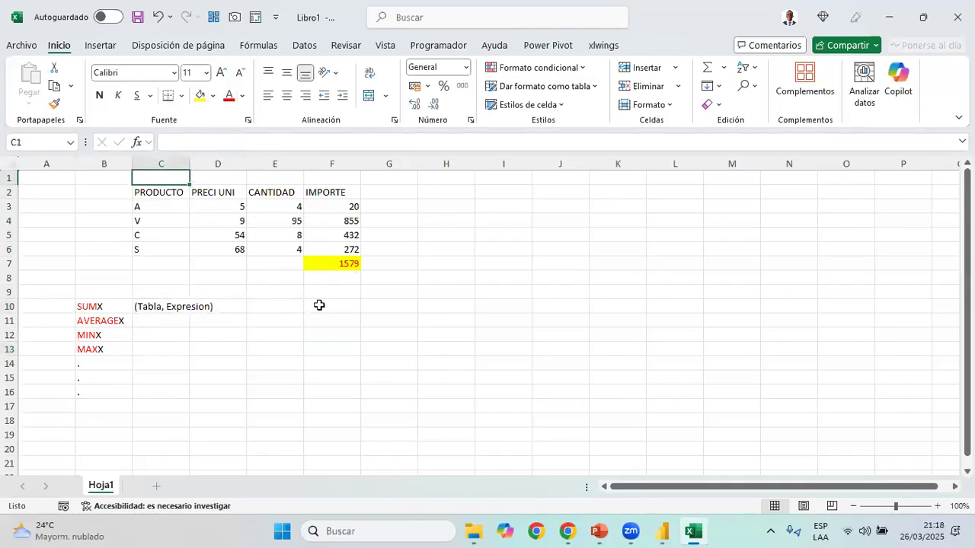
text(vENT)
key(BackSpace)
key(BackSpace)
key(BackSpace)
key(BackSpace)
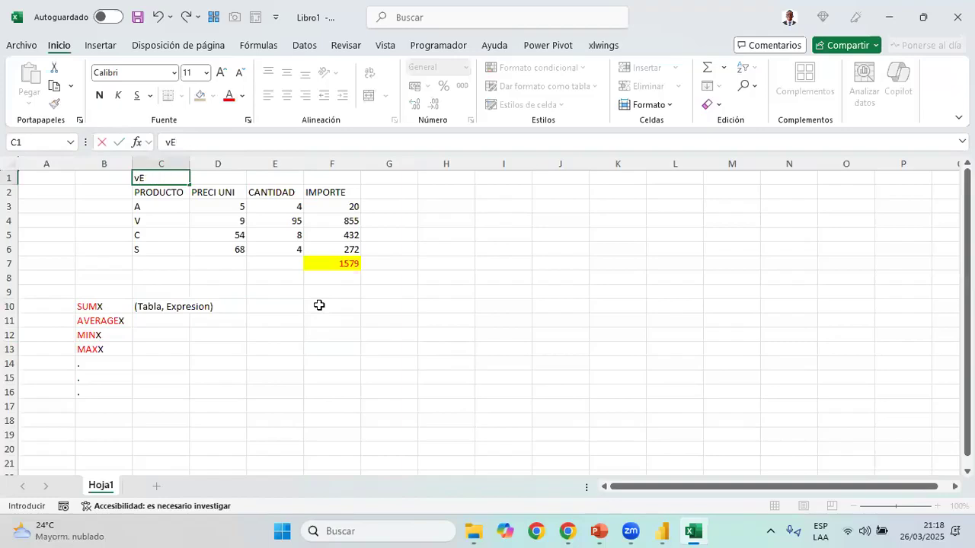
text(Ventas)
key(Return)
Write SUMX in E10 as the start of an example expression beside the argument syntax
click(319, 305)
key(Left)
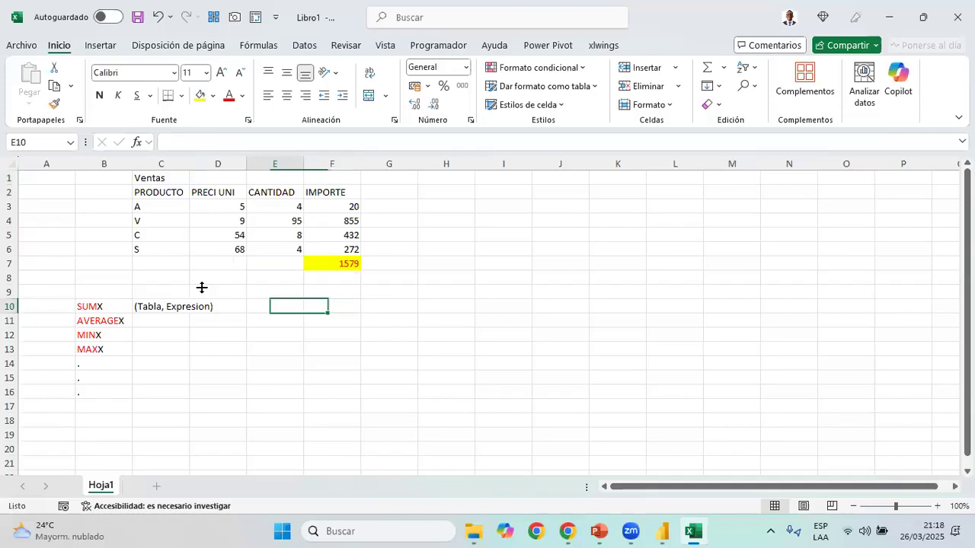
text(SUMX(Ventas, PRECIO UNIT)
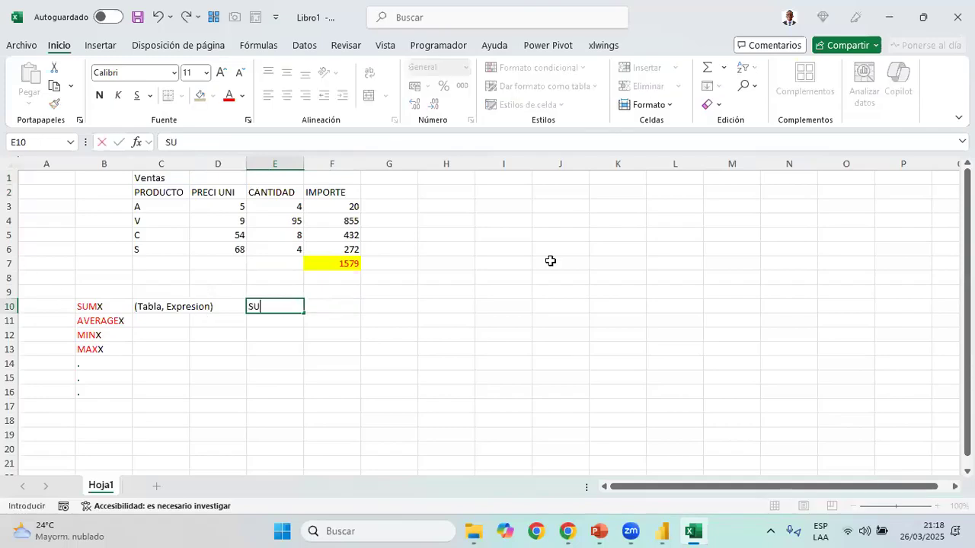
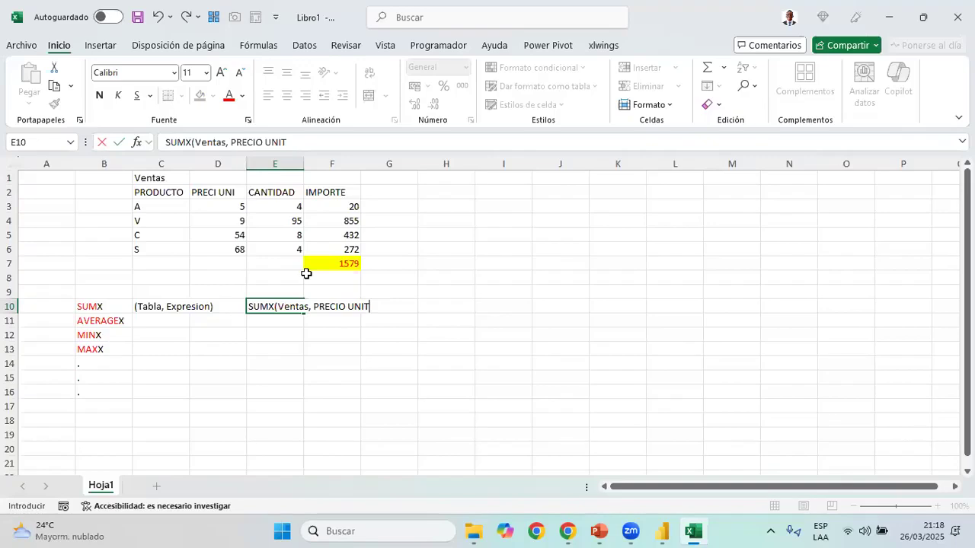
Rewrite the column argument of the SUMX expression in E10 as the table-qualified reference Ventas[PRECIO UNIT]
click(234, 143)
text([)
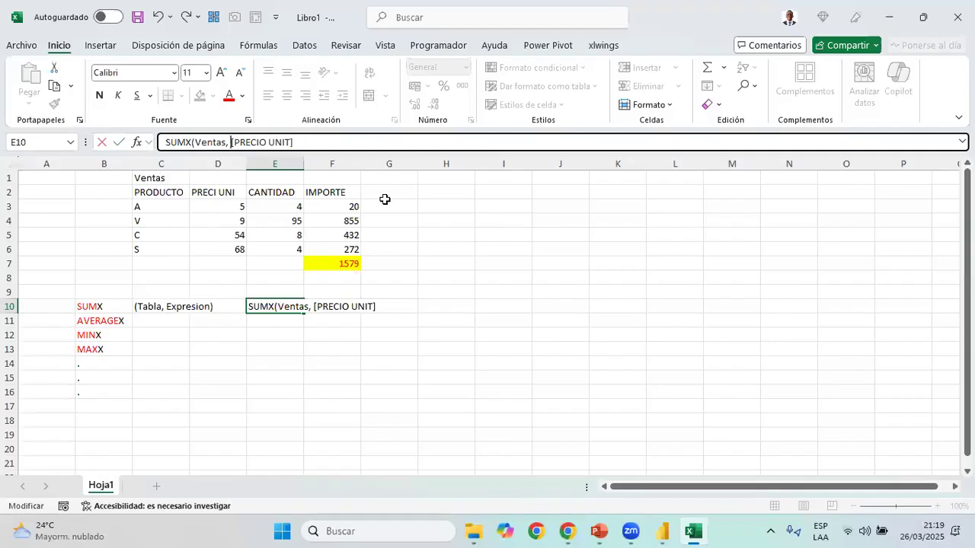
text(Ventas)
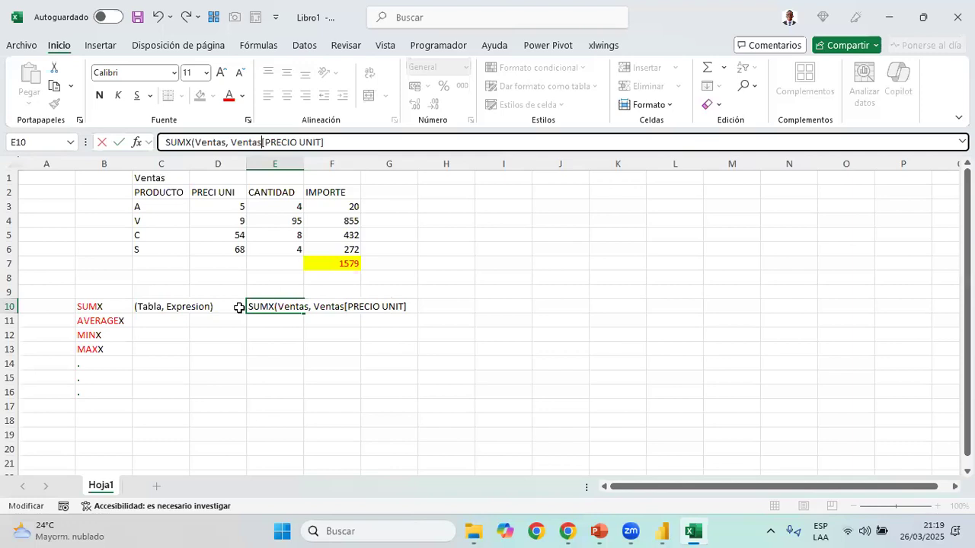
key(Left)
key(Left)
key(Left)
key(Left)
key(Left)
key(shift+End)
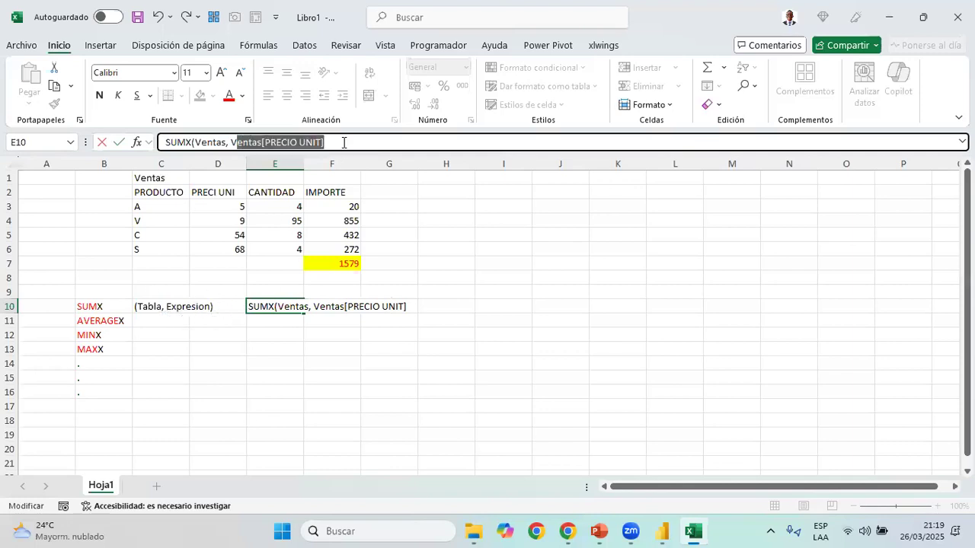
key(End)
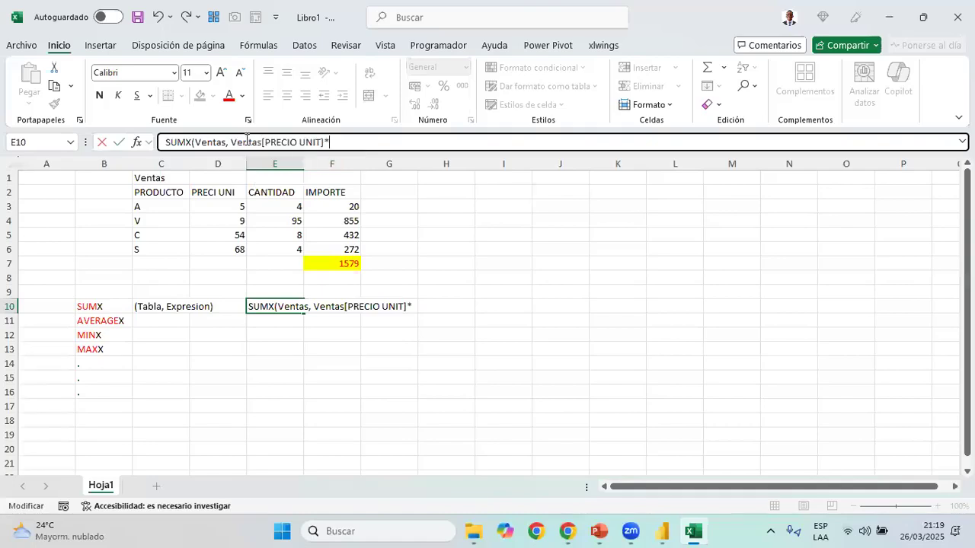
Append a multiplication sign and a copy of the Ventas[PRECIO UNIT] reference to the expression in E10
text(*)
drag(231, 143, 414, 142)
key(ctrl+c)
click(368, 143)
key(ctrl+v)
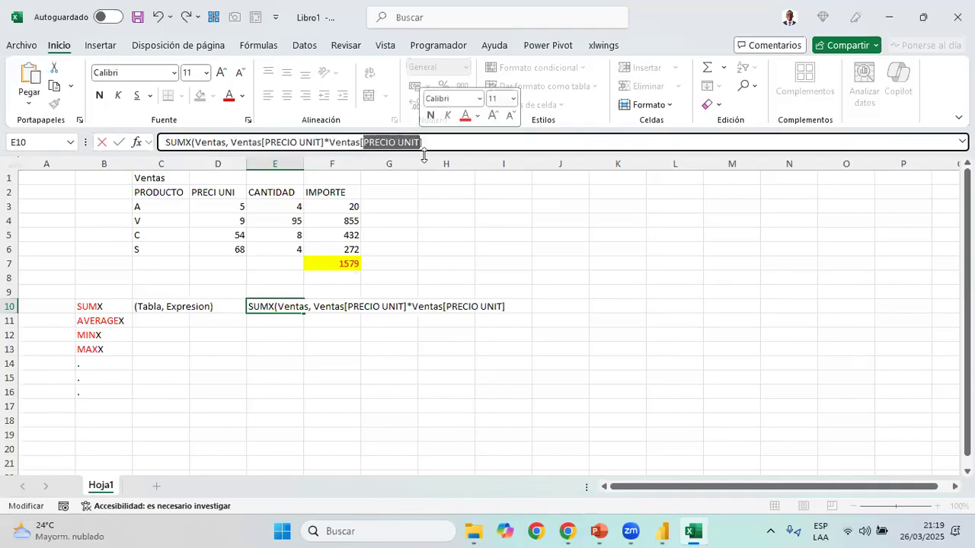
Change the second column reference in E10 to Ventas[CANTIDAD] and close the SUMX expression with a parenthesis
click(424, 155)
key(shift+Right)
key(shift+Right)
key(shift+Right)
key(shift+Right)
key(shift+Right)
key(shift+Right)
key(shift+Right)
key(shift+Right)
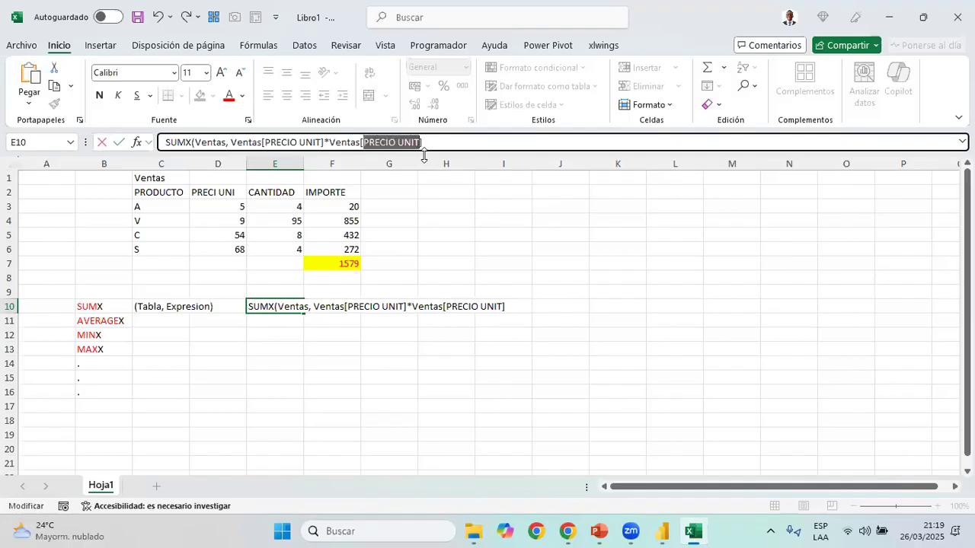
text(CANTIDAD])
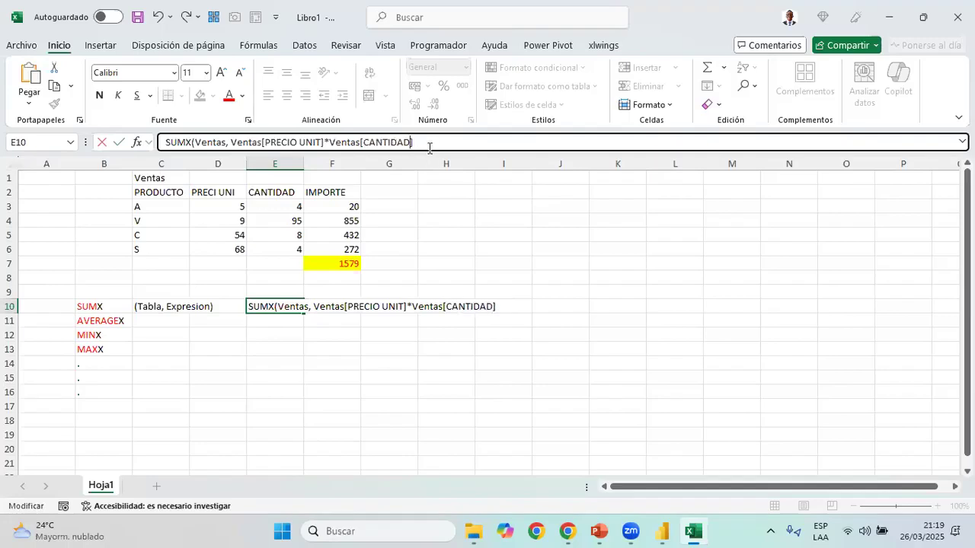
text())
key(Return)
key(Up)
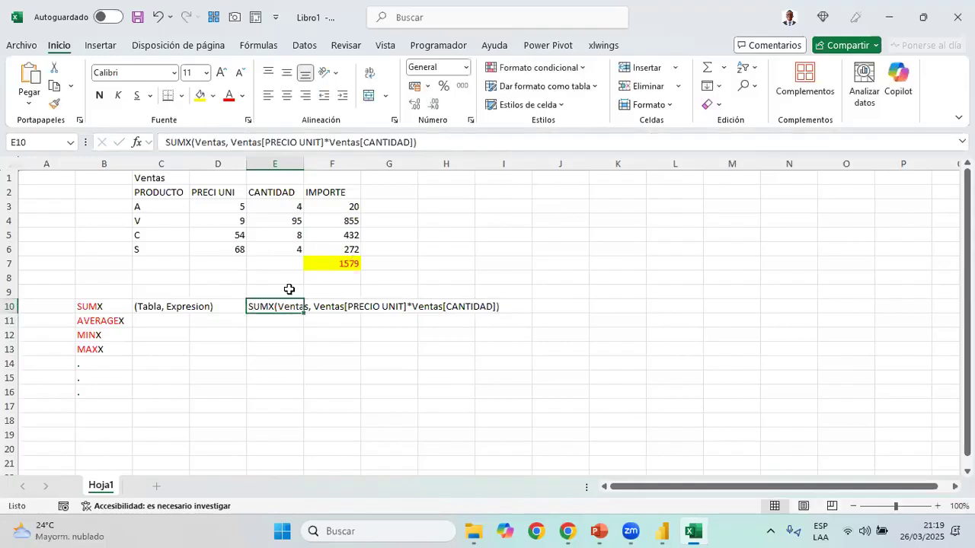
Examine the unit price and quantity pairs of the Ventas table row by row against the SUMX expression
key(shift+Right)
key(shift+Right)
key(shift+Right)
key(shift+Down)
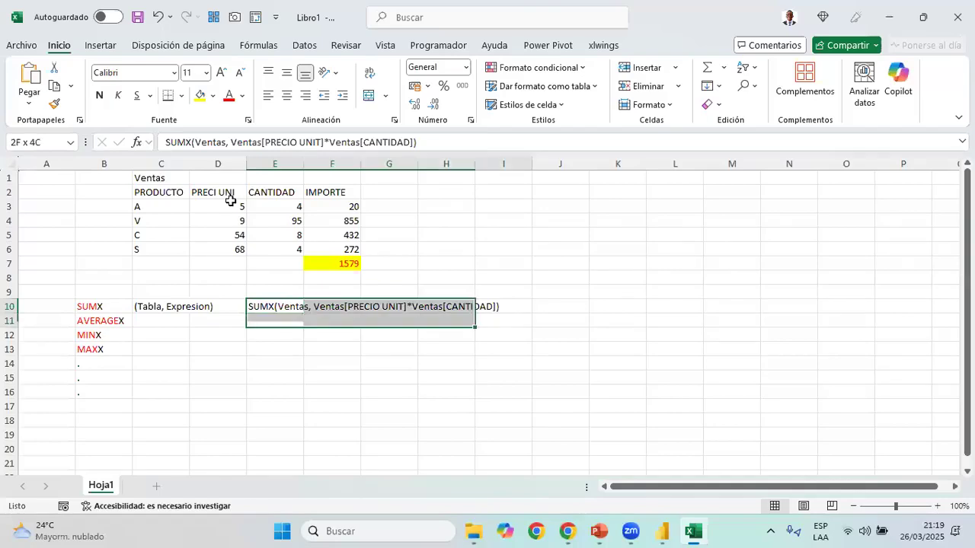
drag(223, 216, 239, 226)
click(239, 227)
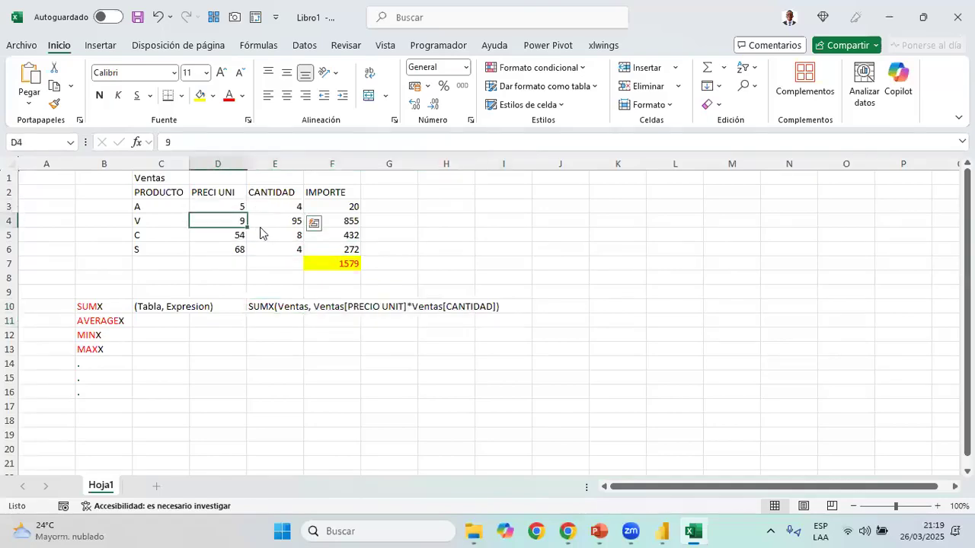
key(shift+Right)
key(Down)
key(shift+Right)
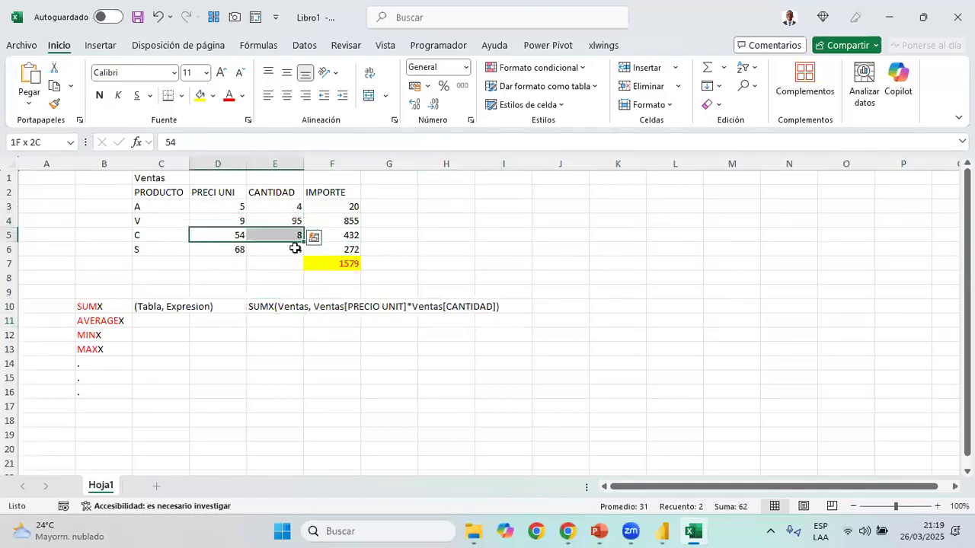
key(Down)
key(shift+Right)
Examine the IMPORTE column's row products in F3:F6 and their total in F7
click(347, 207)
key(Down)
key(Down)
drag(340, 195, 349, 264)
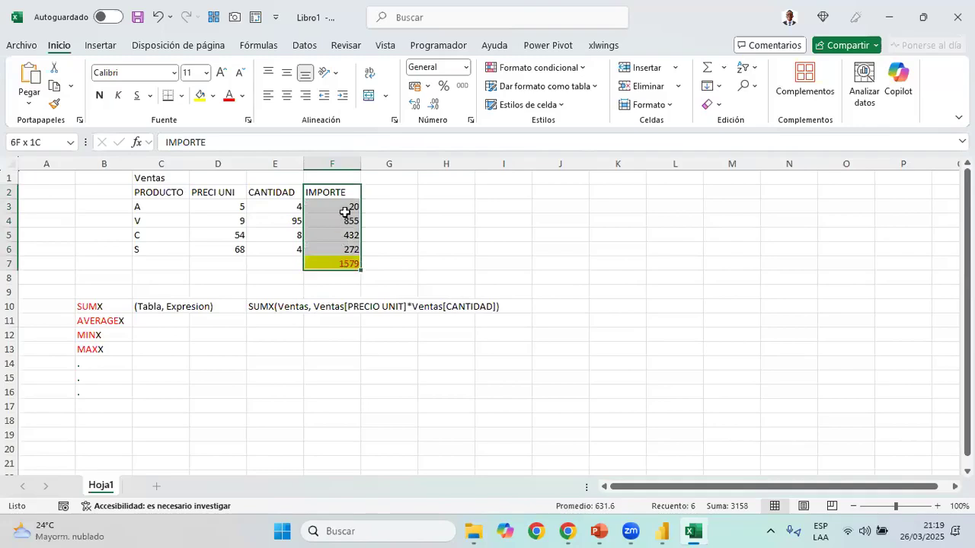
click(347, 210)
key(Down)
key(Down)
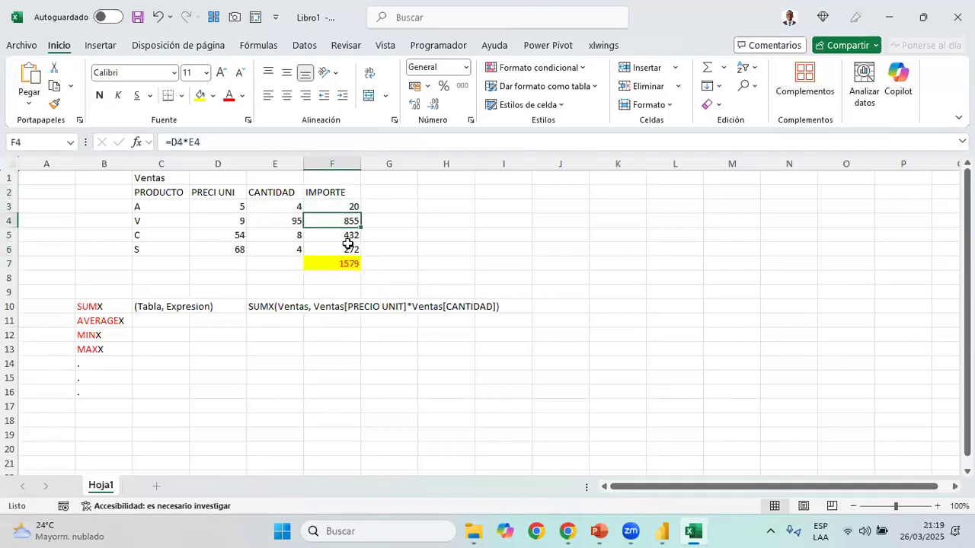
key(Down)
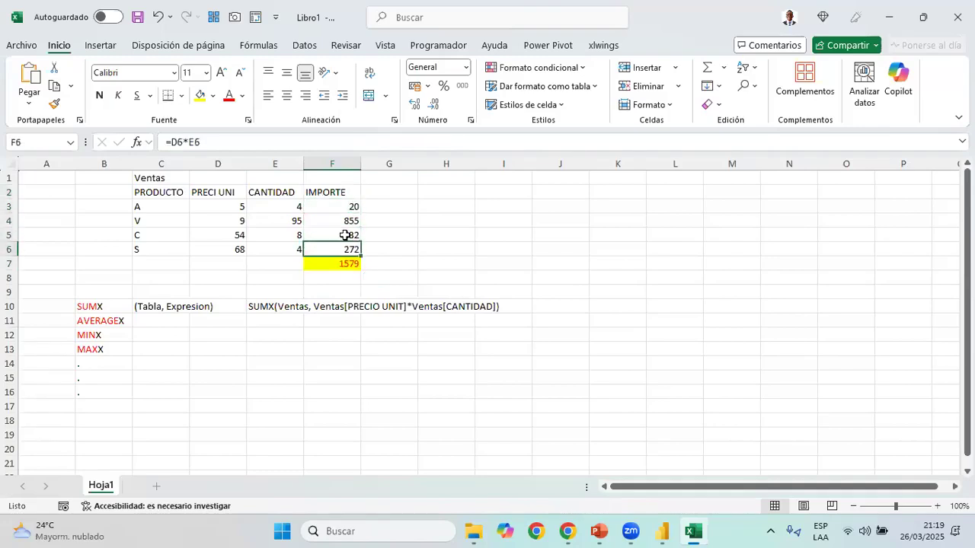
click(346, 211)
drag(346, 211, 349, 249)
Color the letters SUM of SUMX in the E10 expression red, leaving the rest black
click(281, 306)
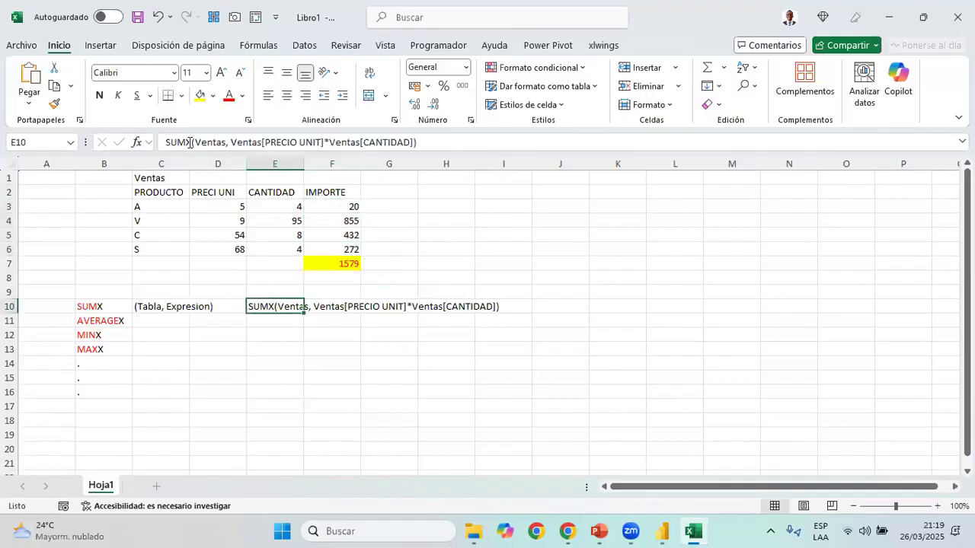
drag(185, 142, 165, 142)
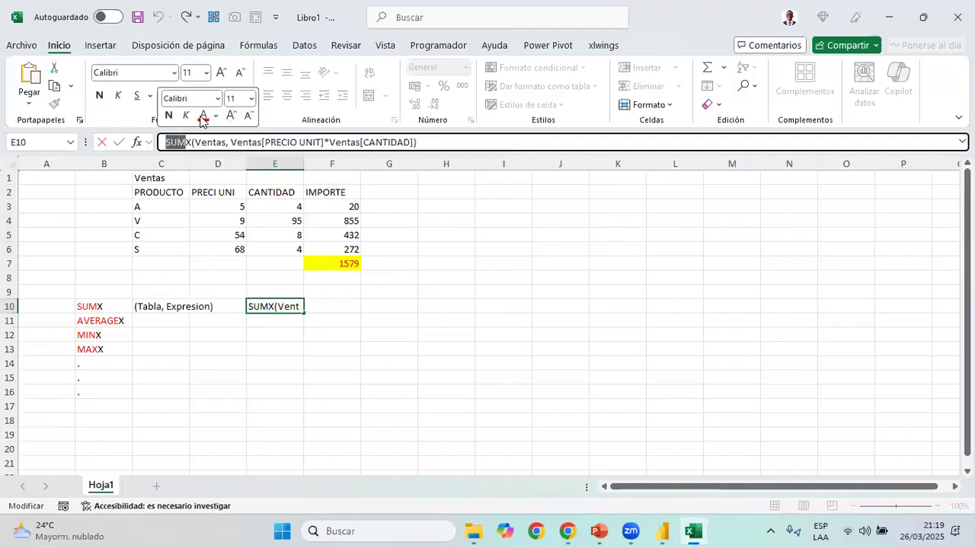
click(367, 304)
Enter =1579 in J10 as the result of the SUMX expression
click(518, 305)
click(545, 304)
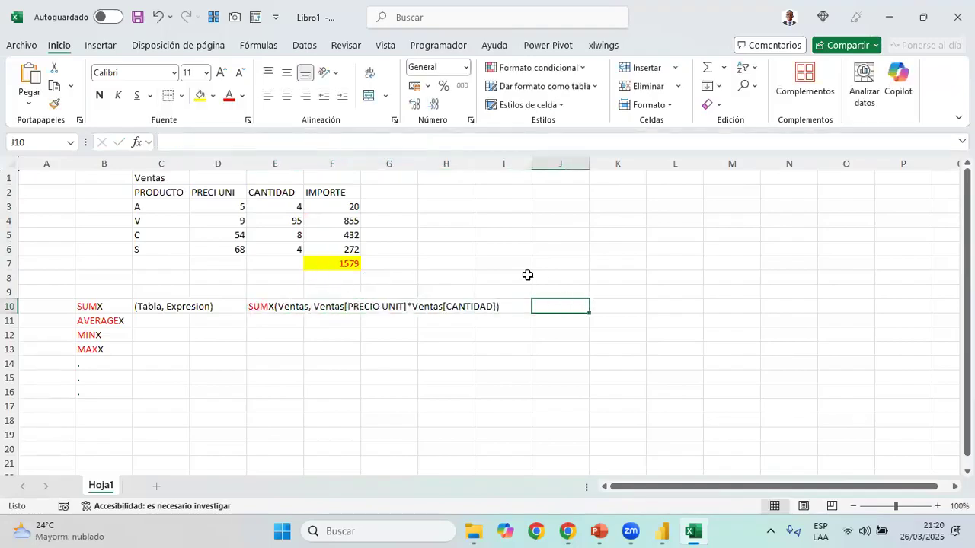
text(=15)
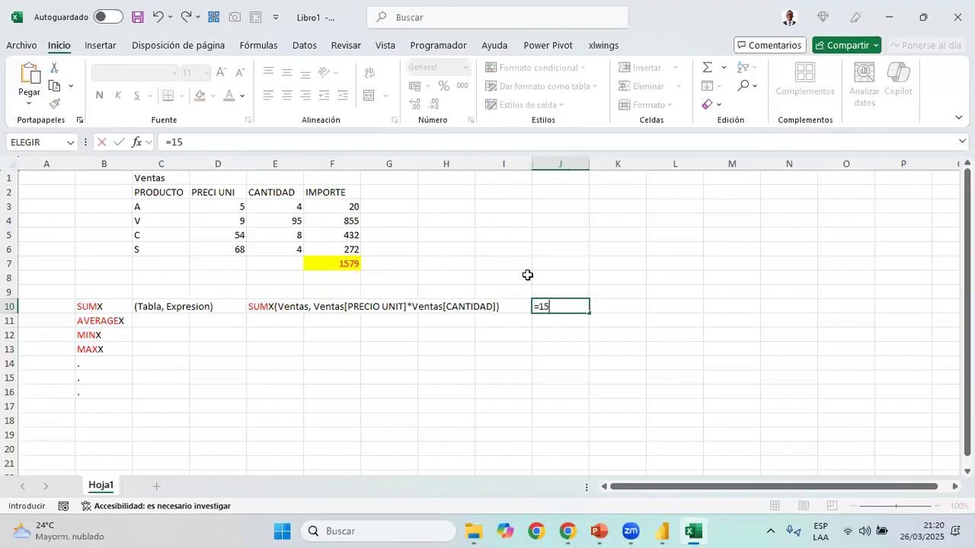
text(79)
key(Return)
Review the individual row amounts in the Ventas table that make up the SUMX result
click(278, 209)
click(327, 206)
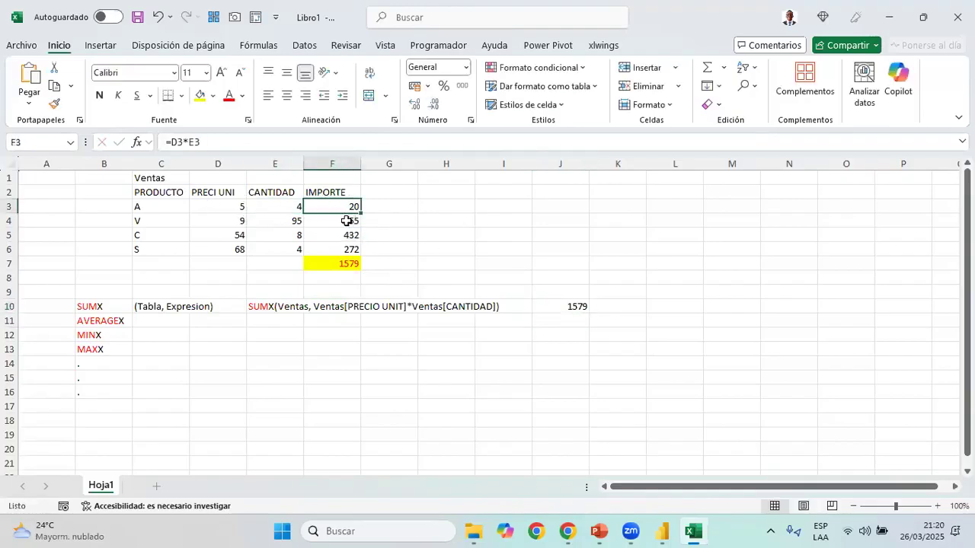
click(269, 222)
click(337, 236)
click(335, 249)
click(92, 324)
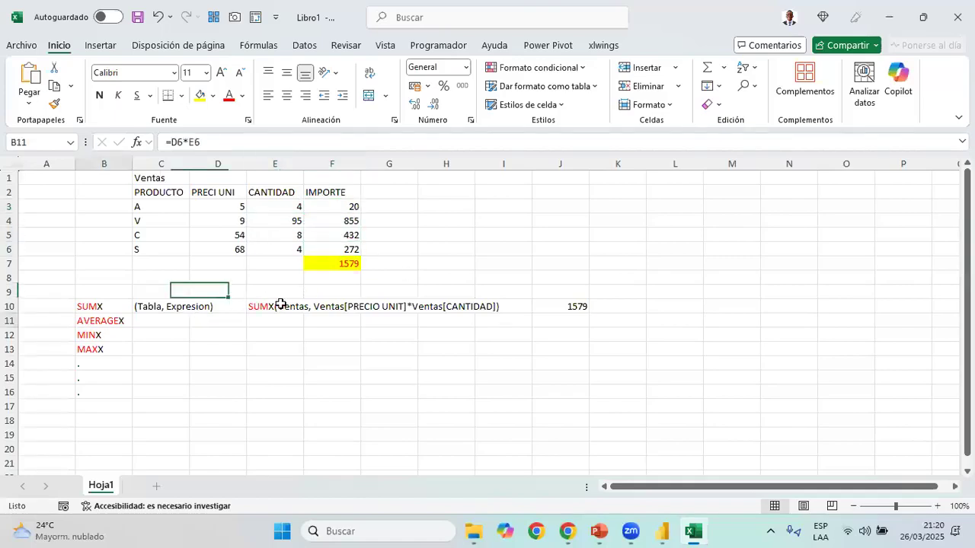
Copy the SUMX expression from E10 to E11 and change its function name to AVERAGEX
click(277, 308)
key(ctrl+c)
key(Down)
key(ctrl+v)
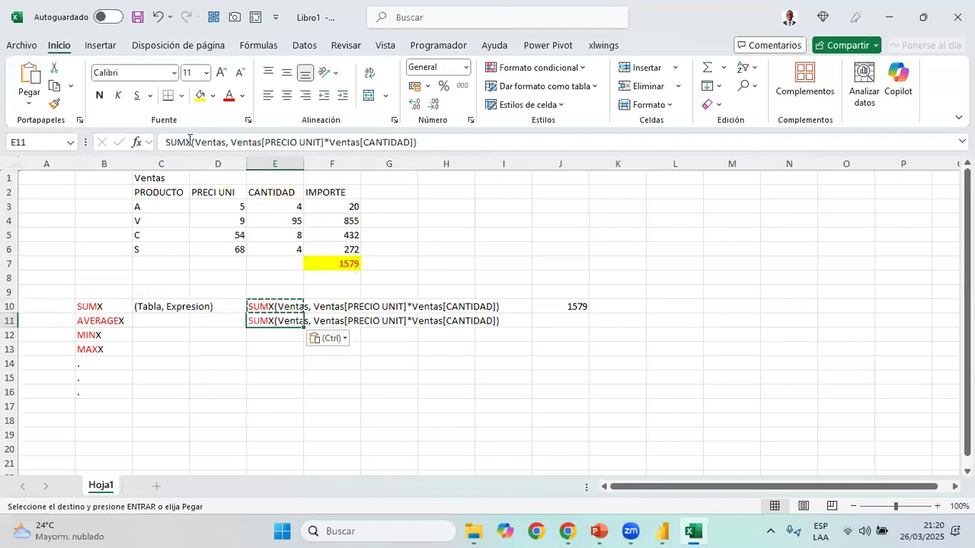
text(a)
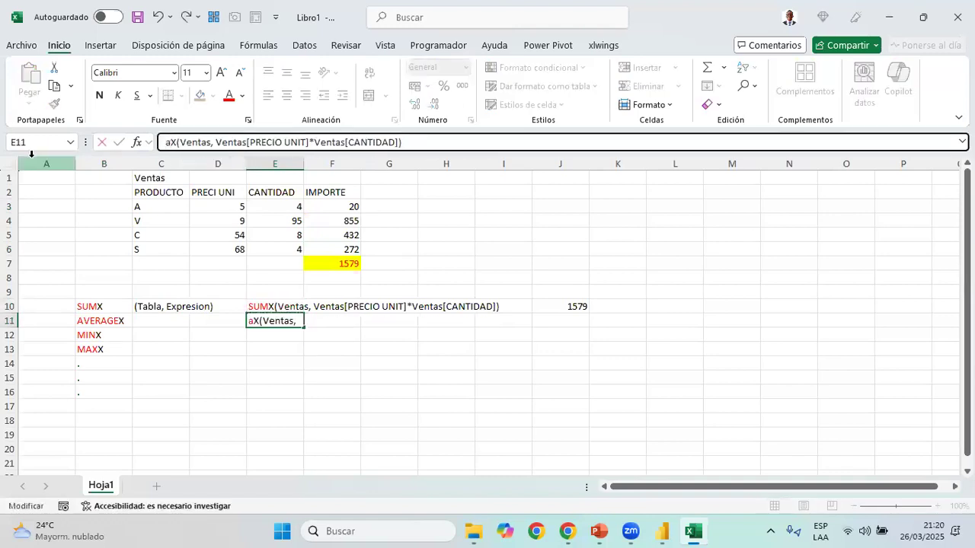
key(BackSpace)
text(AVERAGE)
key(Return)
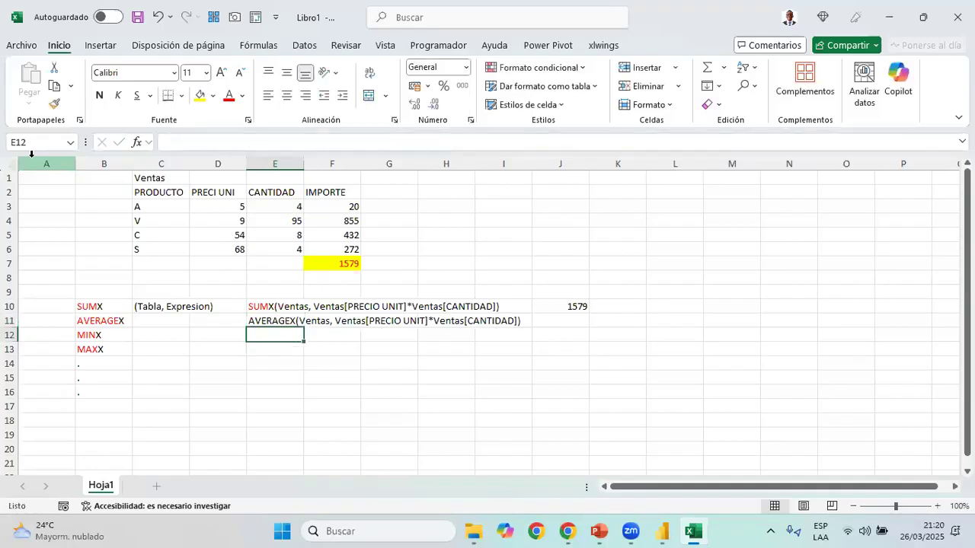
Color the letters AVERAGE of AVERAGEX in the E11 expression red, leaving the X black
key(Up)
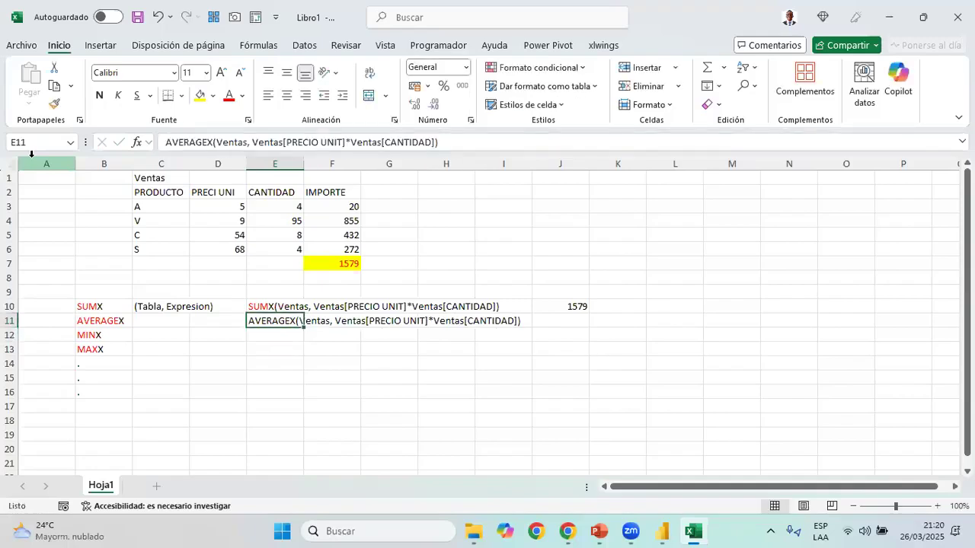
click(210, 142)
double_click(186, 142)
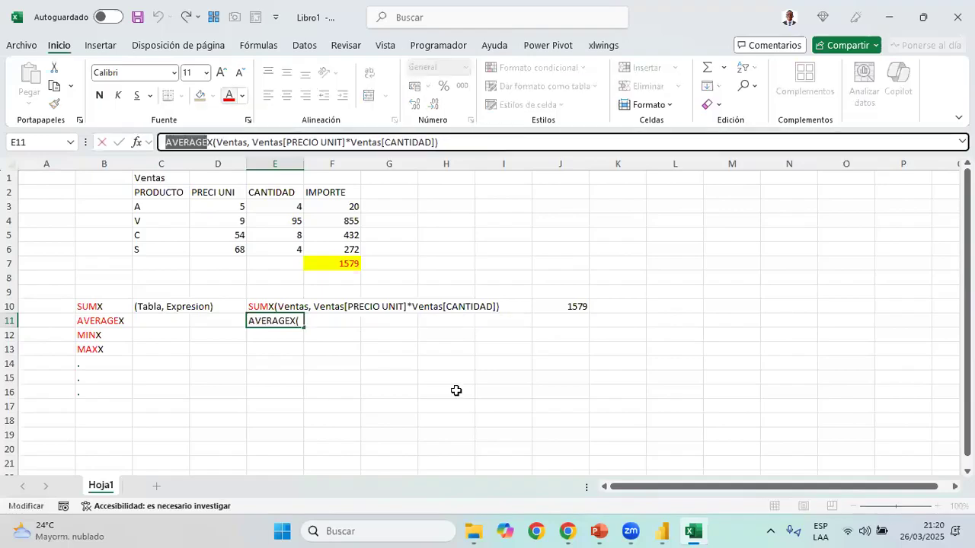
key(Tab)
Read the average of the IMPORTE values in F3:F6 and enter 394.75 in J11 as the AVERAGEX result
key(Right)
key(Right)
key(Right)
key(Right)
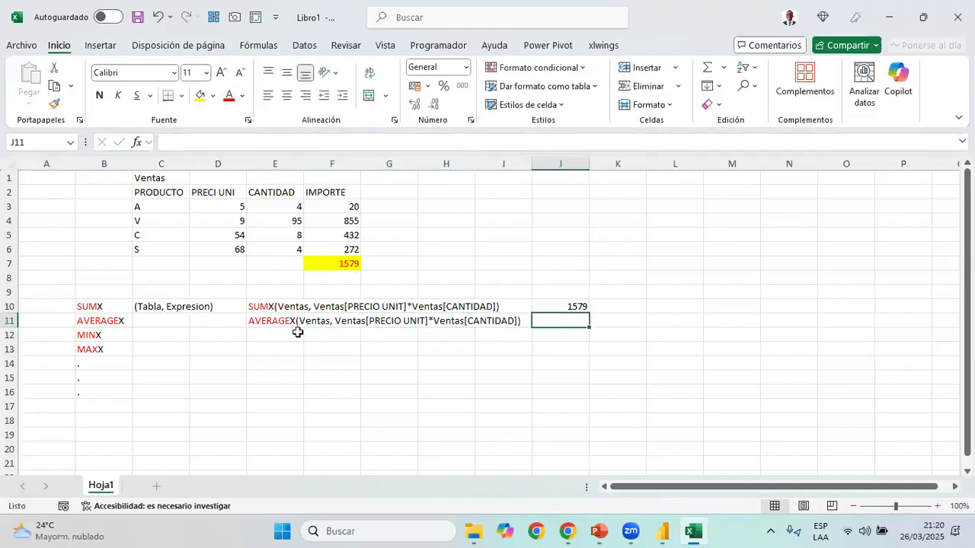
drag(335, 207, 337, 249)
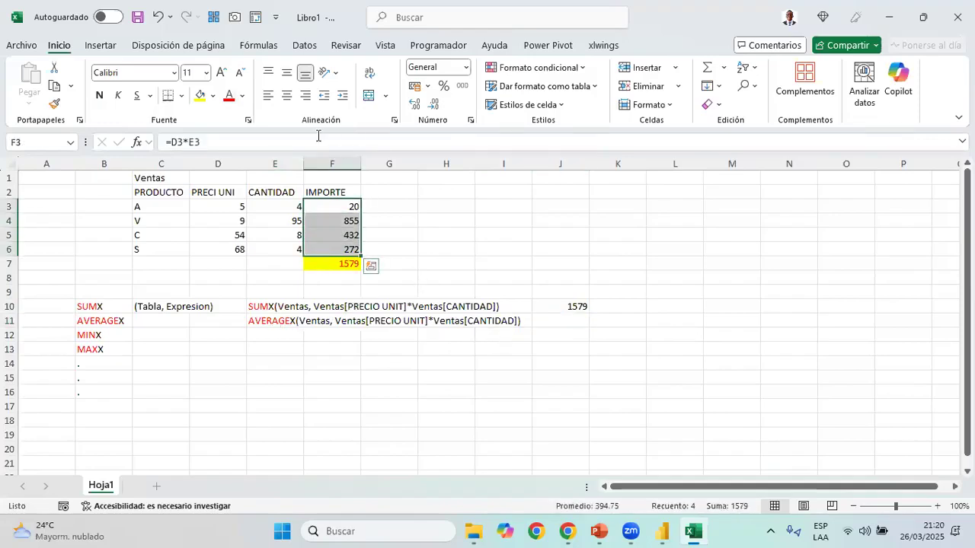
click(275, 321)
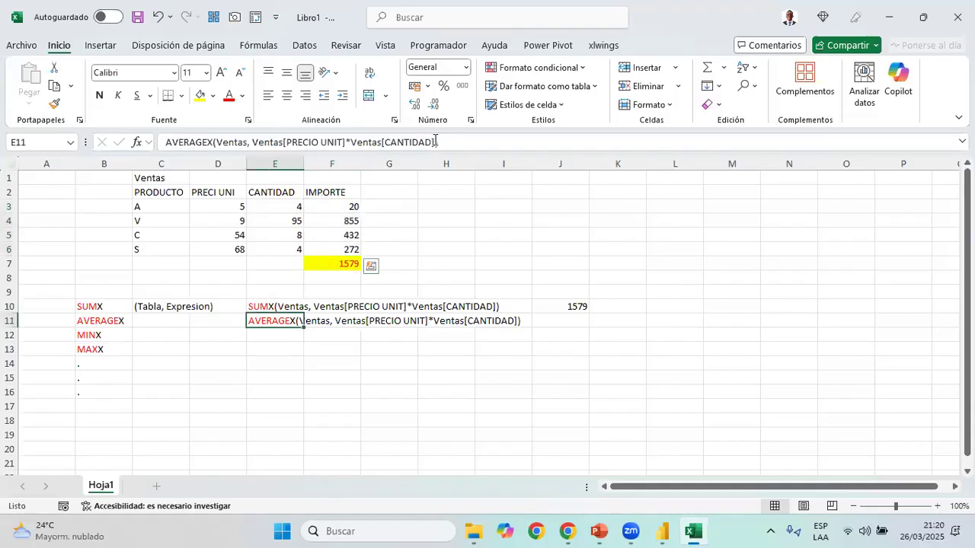
drag(252, 143, 432, 142)
drag(322, 204, 331, 249)
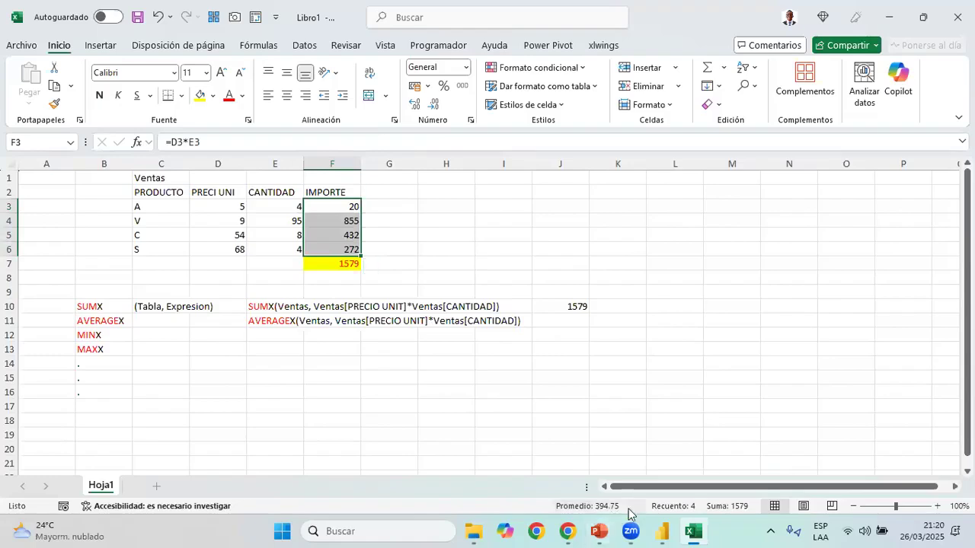
click(580, 323)
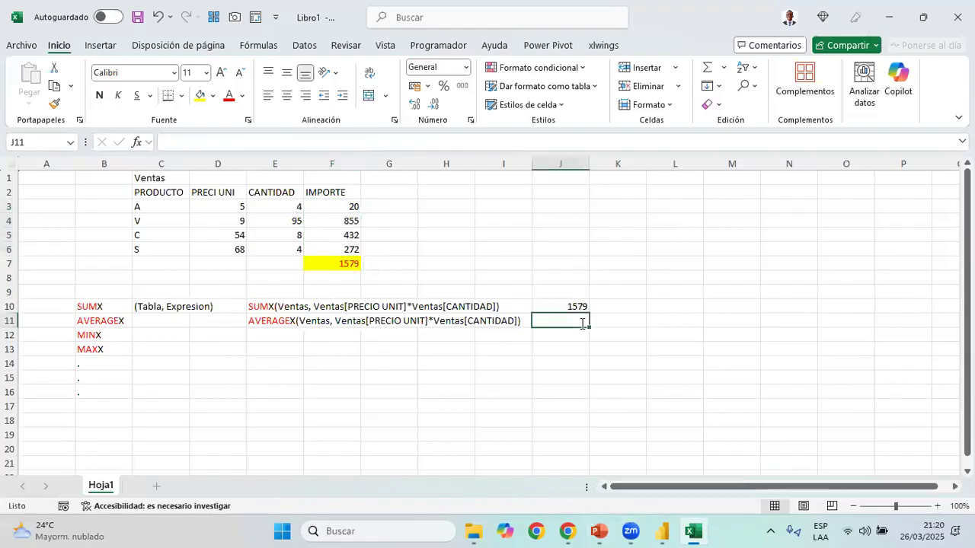
text(394.75)
key(Return)
click(551, 326)
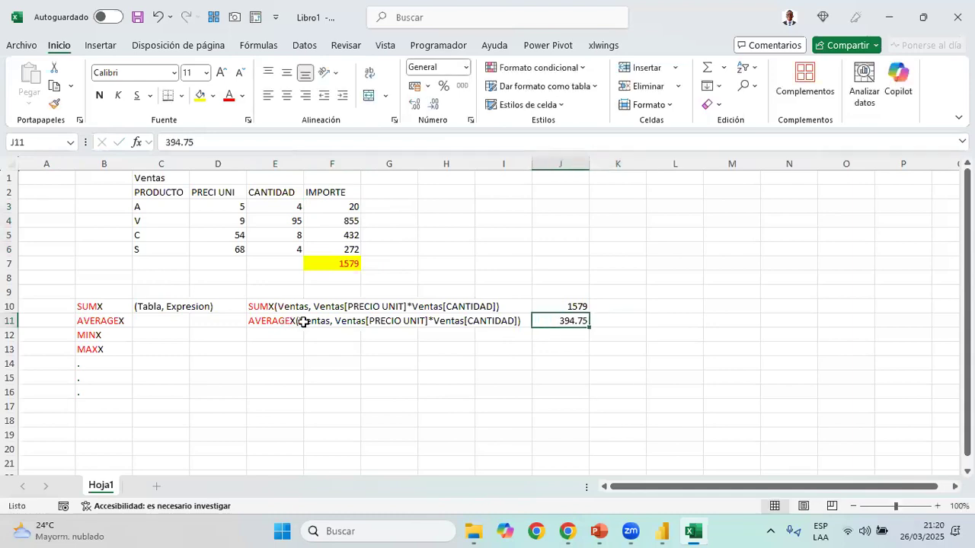
Copy the AVERAGEX expression from E11 to E12 and change its function name to MINX
drag(274, 320, 537, 321)
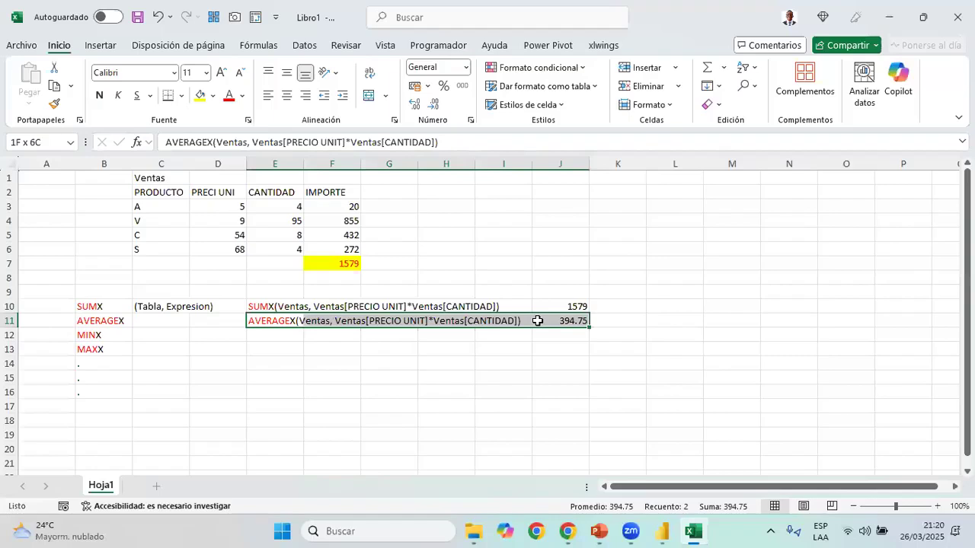
key(shift+Left)
key(shift+Left)
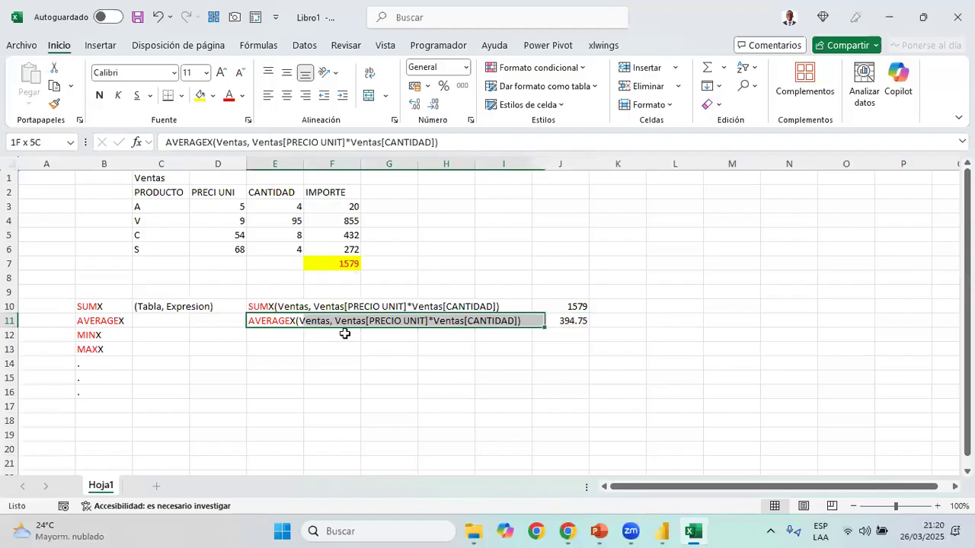
key(ctrl+c)
key(Down)
key(ctrl+v)
drag(207, 143, 166, 142)
text(MIN)
key(Return)
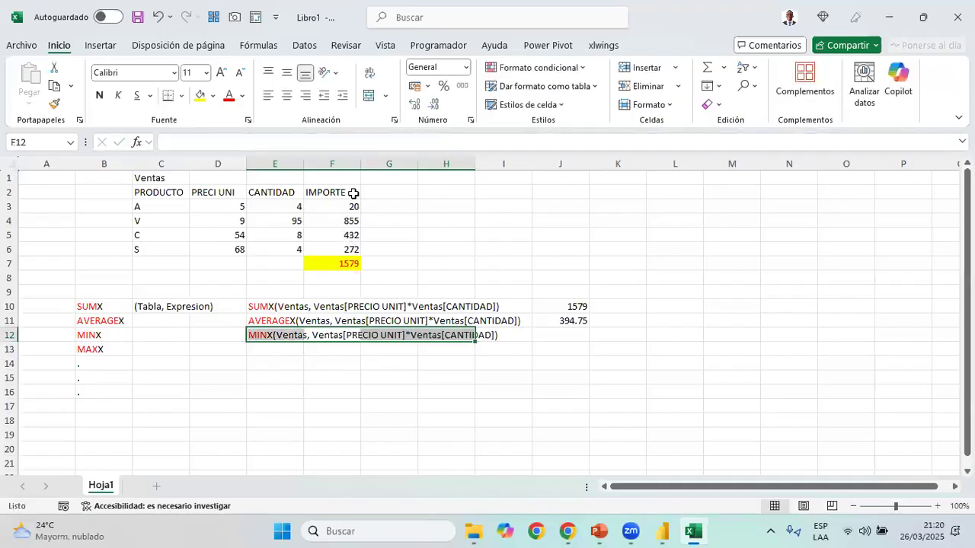
Check the IMPORTE values in F3:F6 and enter the minimum, 20, in J12 as the MINX result
click(560, 335)
drag(335, 207, 331, 237)
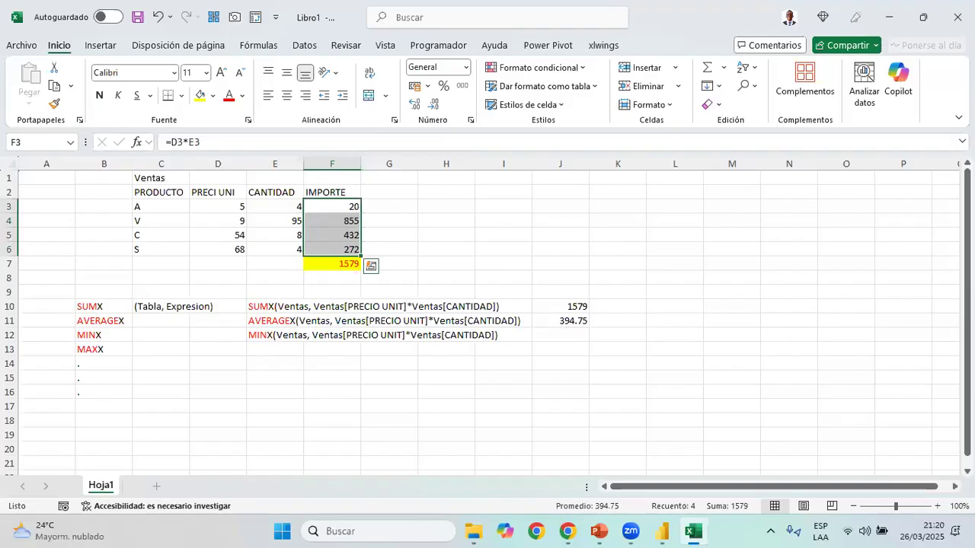
drag(560, 335, 609, 335)
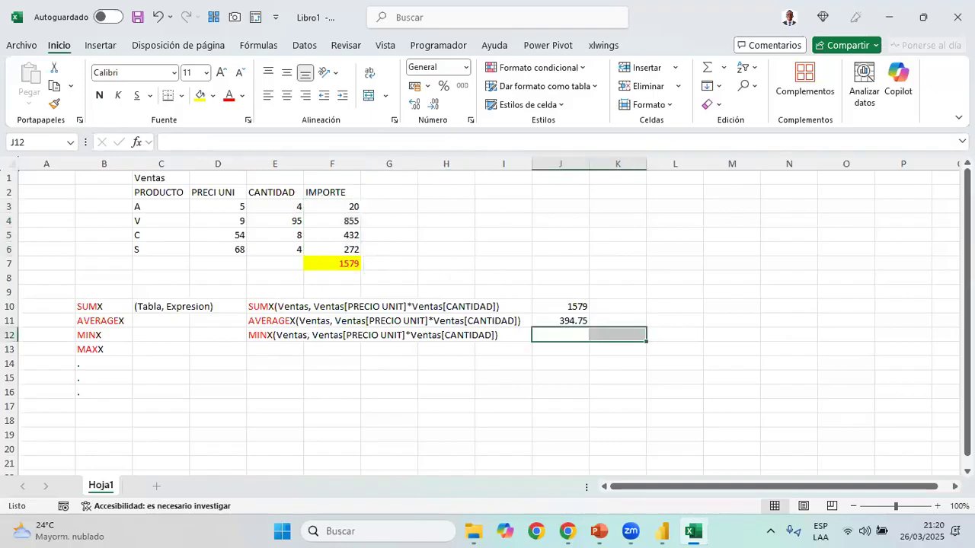
key(Left)
key(Right)
text(20)
key(Right)
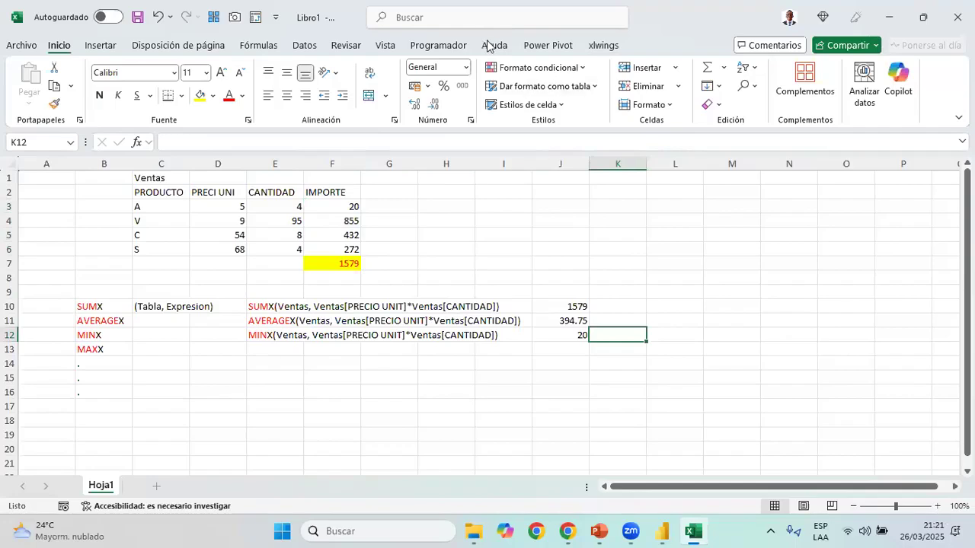
click(771, 289)
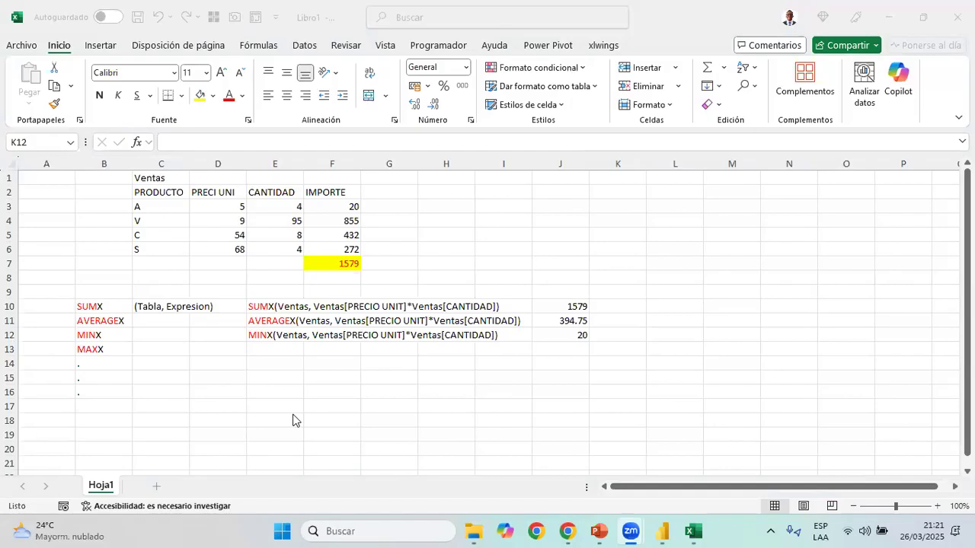
click(323, 350)
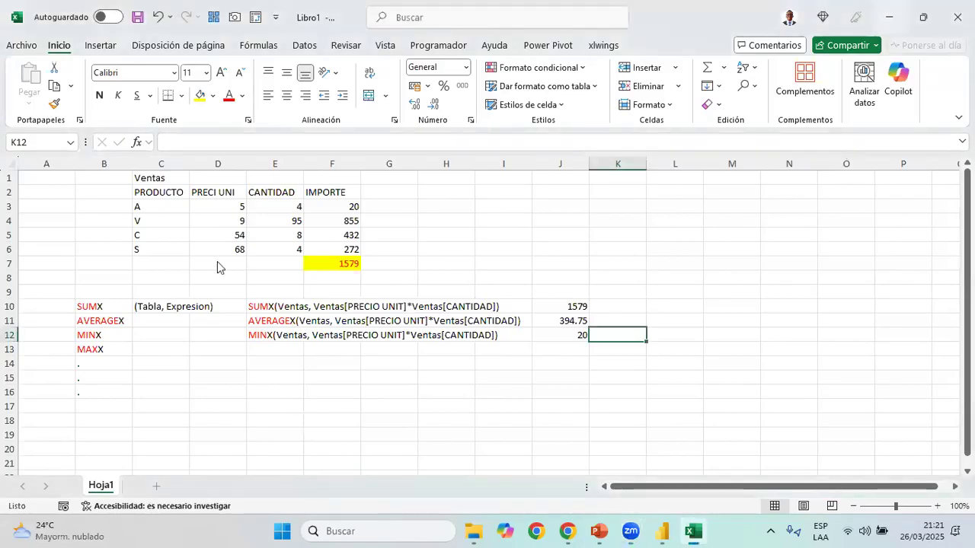
Switch to the Clase26.03.25 report in Power BI and create an empty table named _Medidas
key(alt+Tab)
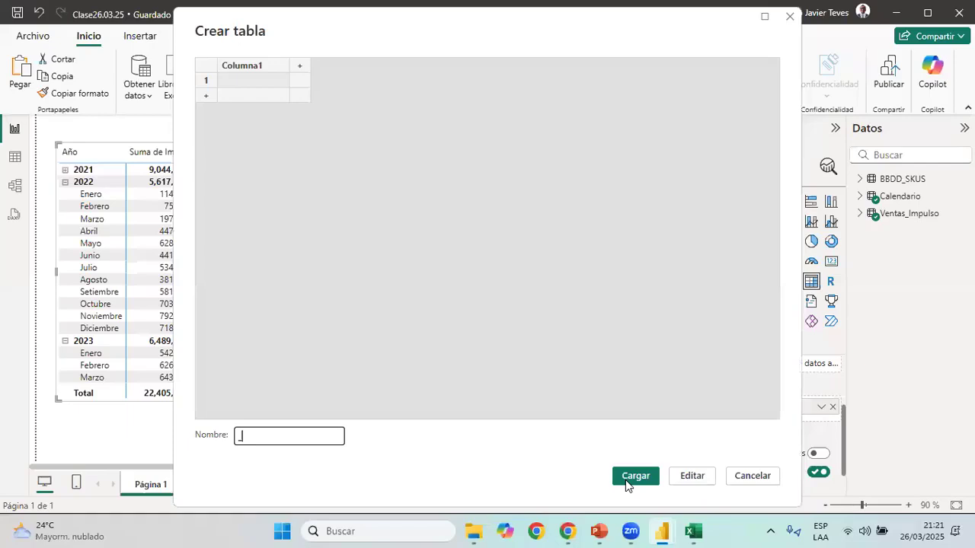
text(_Medidas)
click(625, 480)
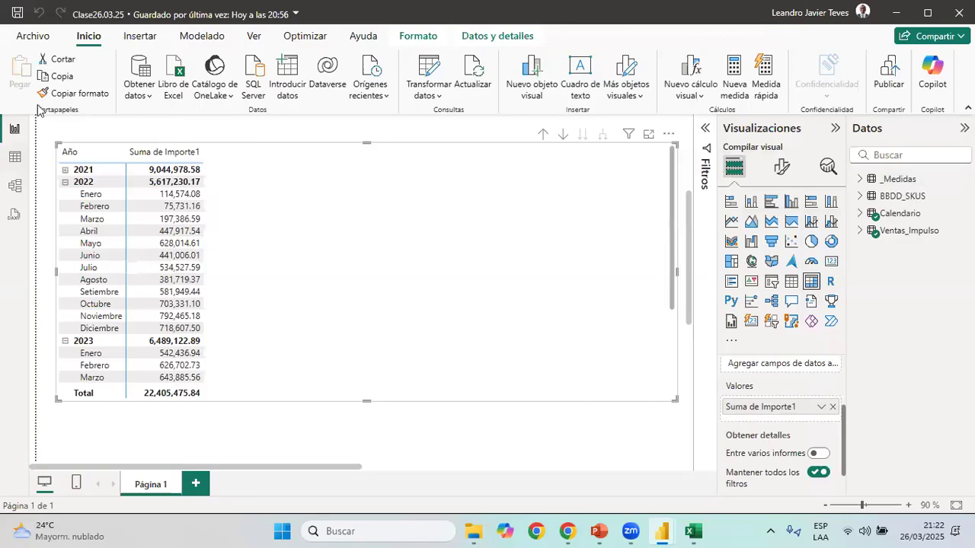
click(15, 156)
click(14, 127)
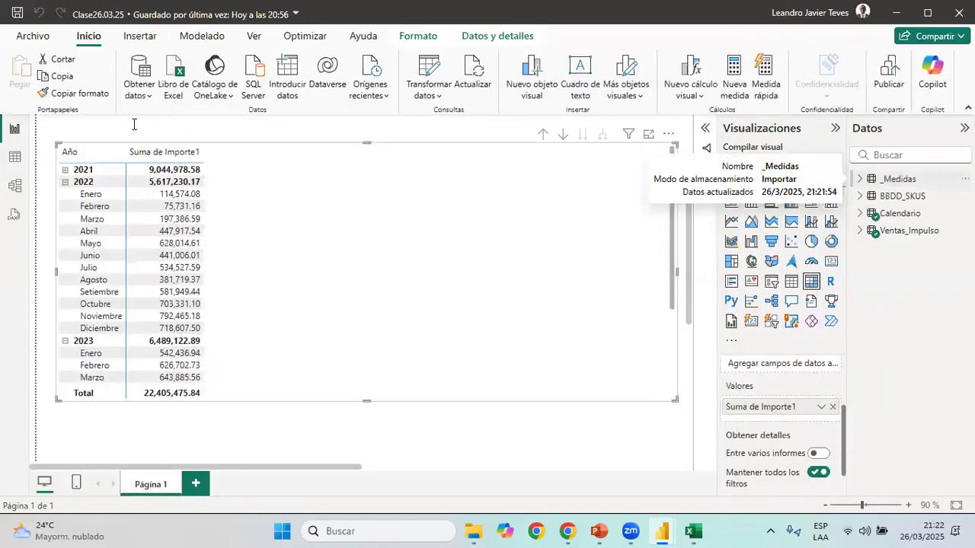
Add a new measure named Importe to the _Medidas table and start its formula as SUMX over Ventas_Impulso
key(alt+h)
key(n)
key(m)
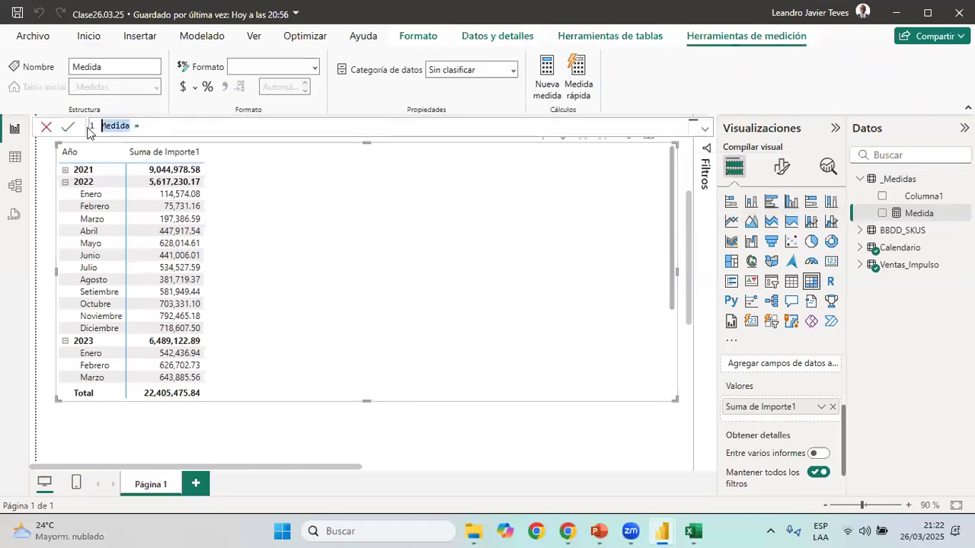
text(Importe = )
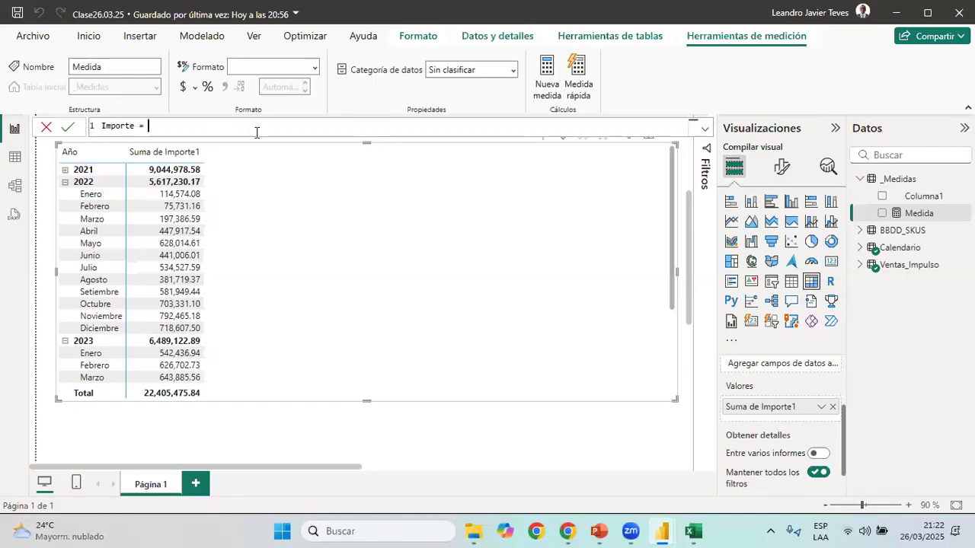
text(SU)
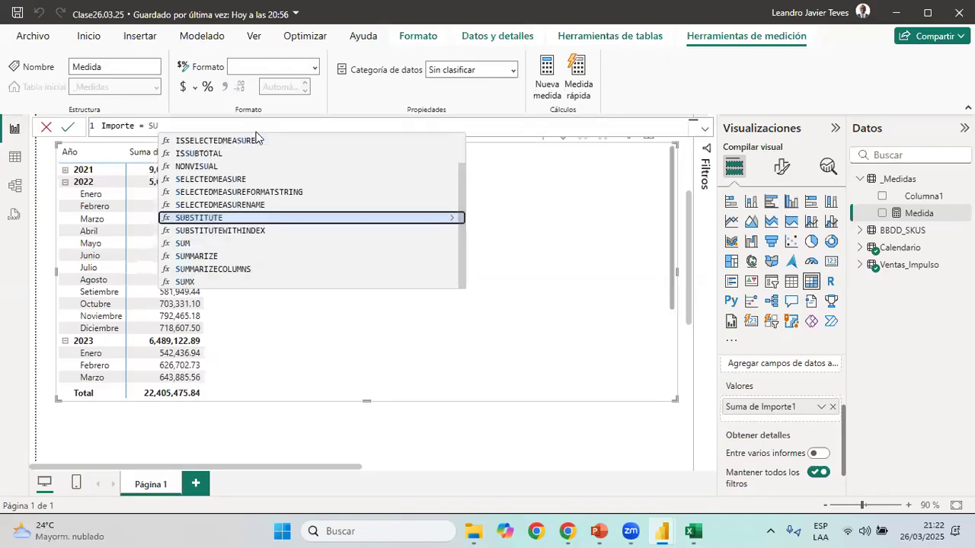
text(MX()
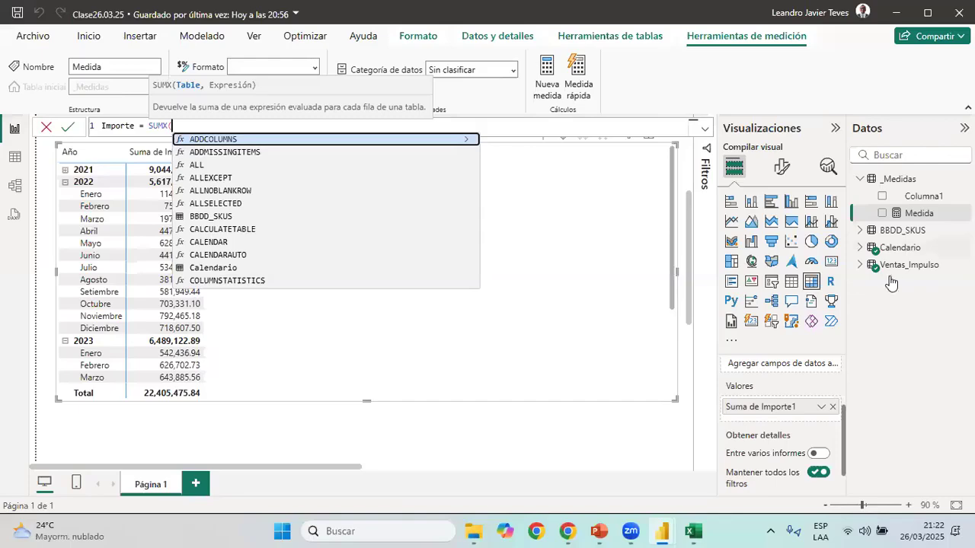
text(Ve)
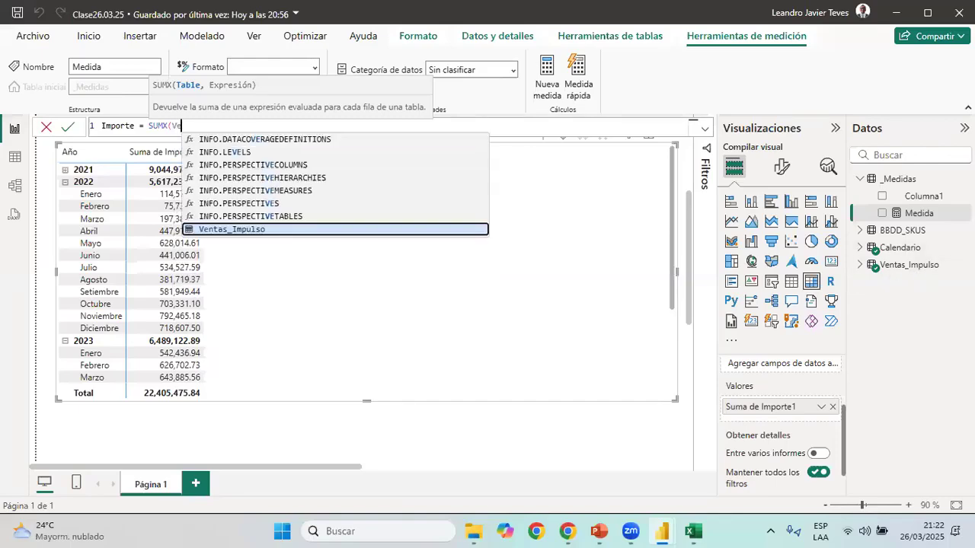
key(Tab)
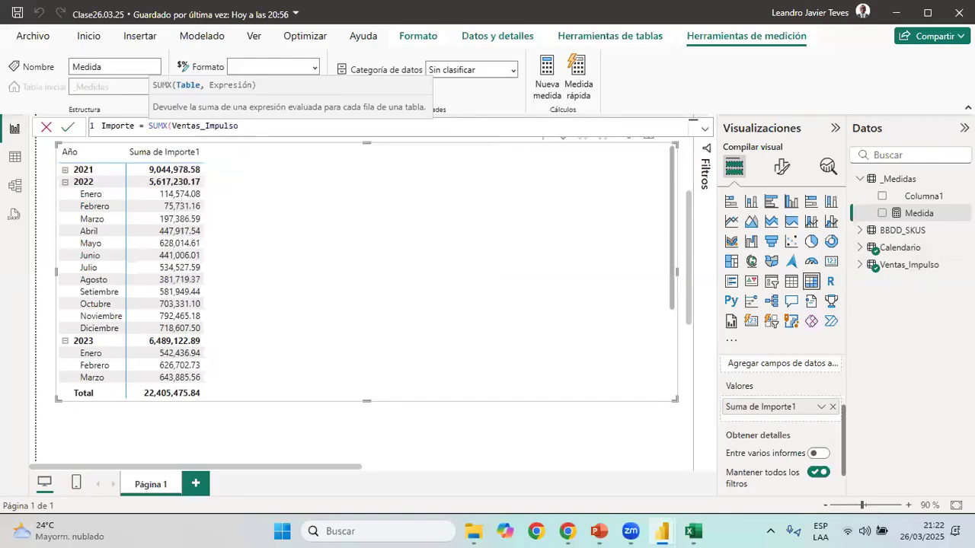
Complete the SUMX with the expression Ventas_Impulso[Precio]*Ventas_Impulso[CANTIDAD] and add the Importe measure to the matrix values
text(,)
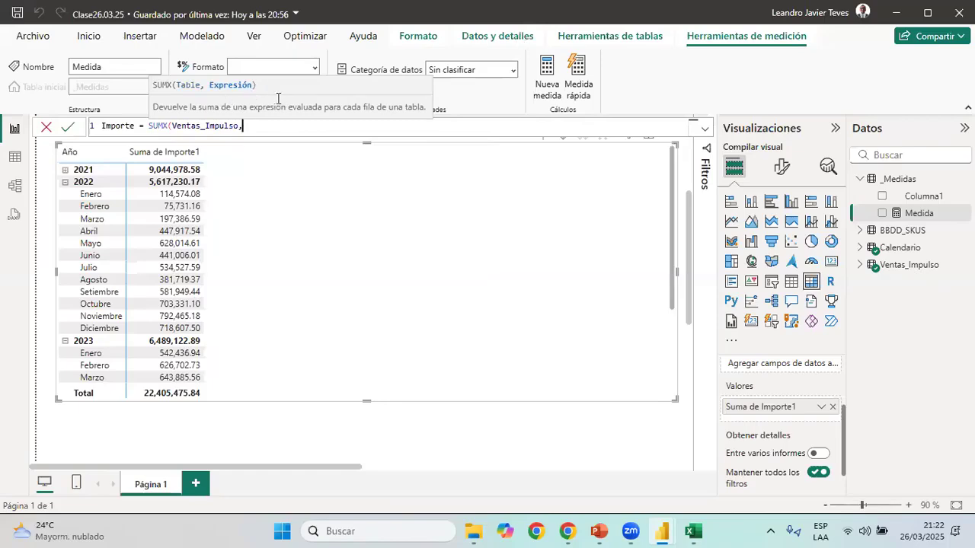
text(prec)
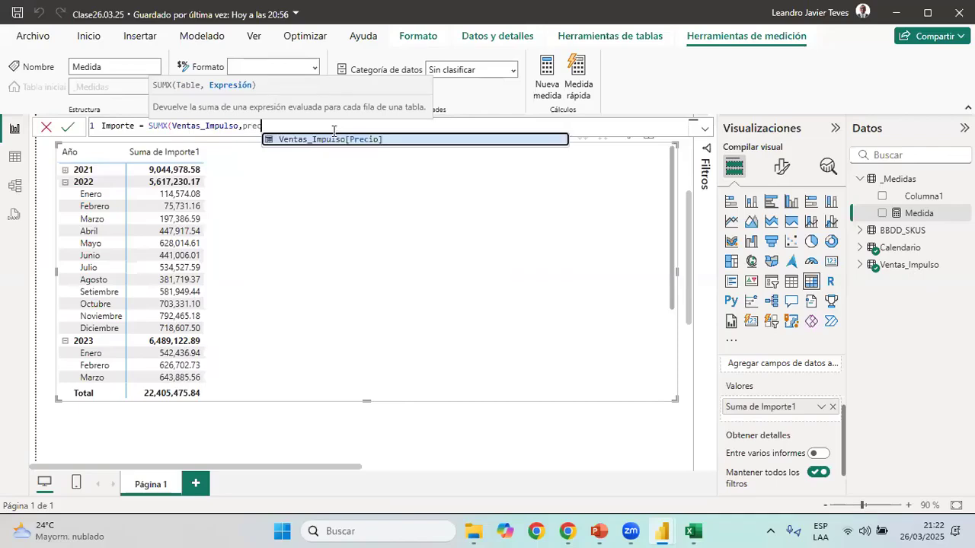
key(Tab)
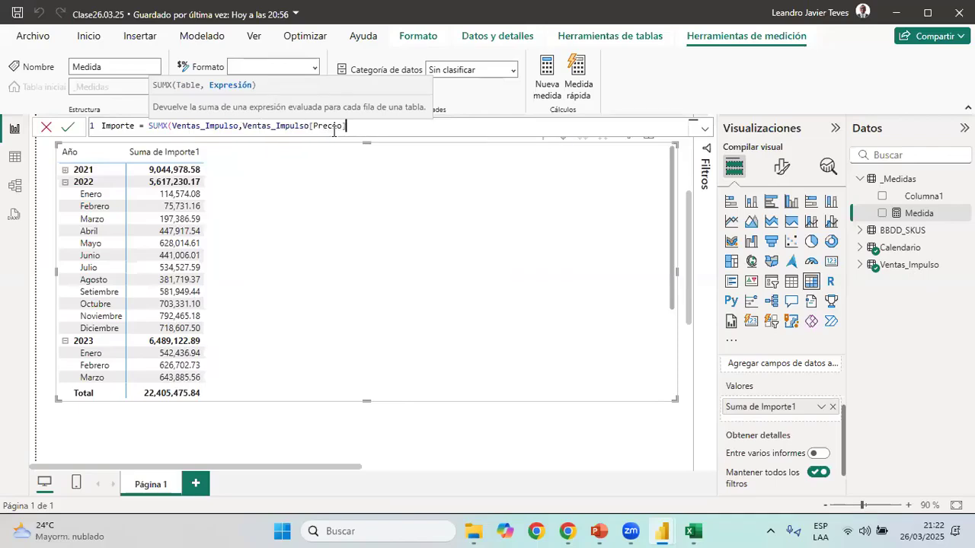
text(*cant)
key(Tab)
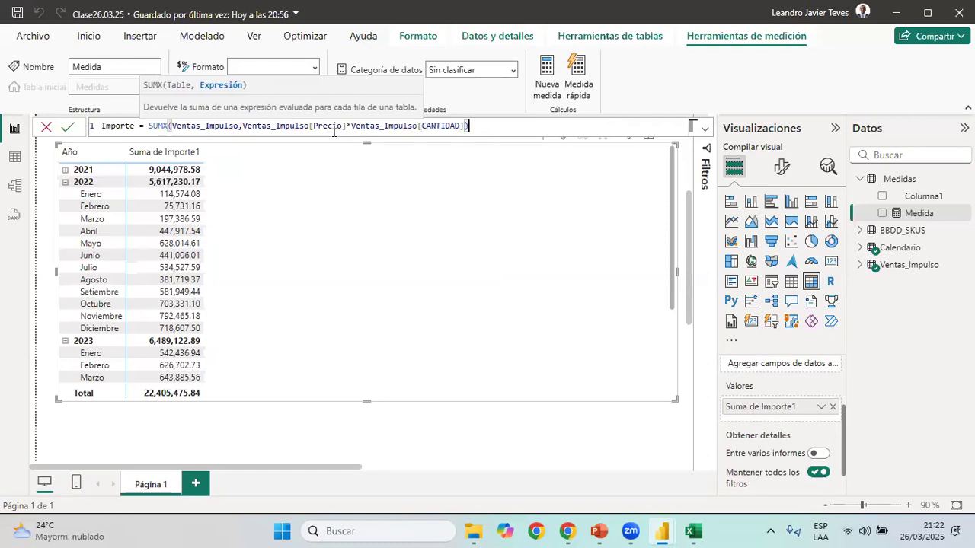
text())
key(Return)
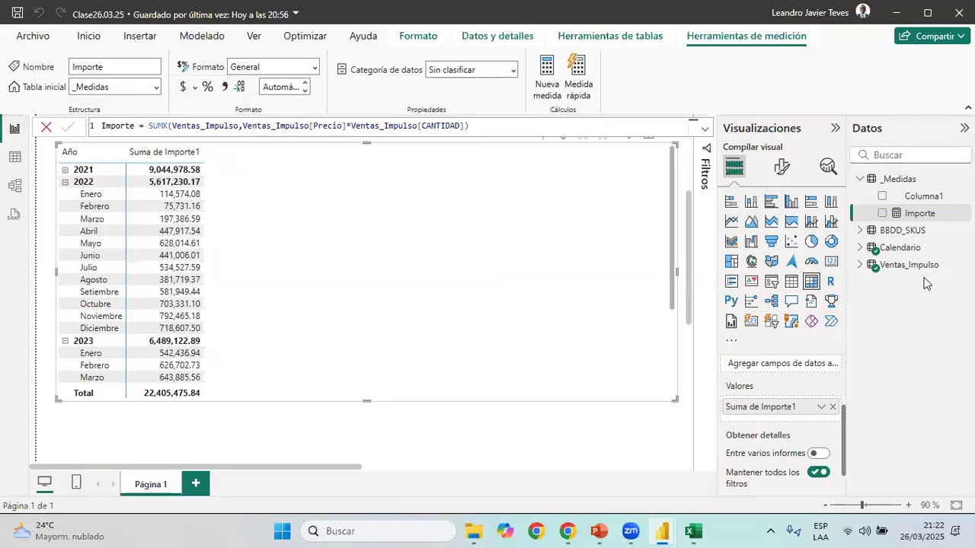
drag(933, 215, 751, 415)
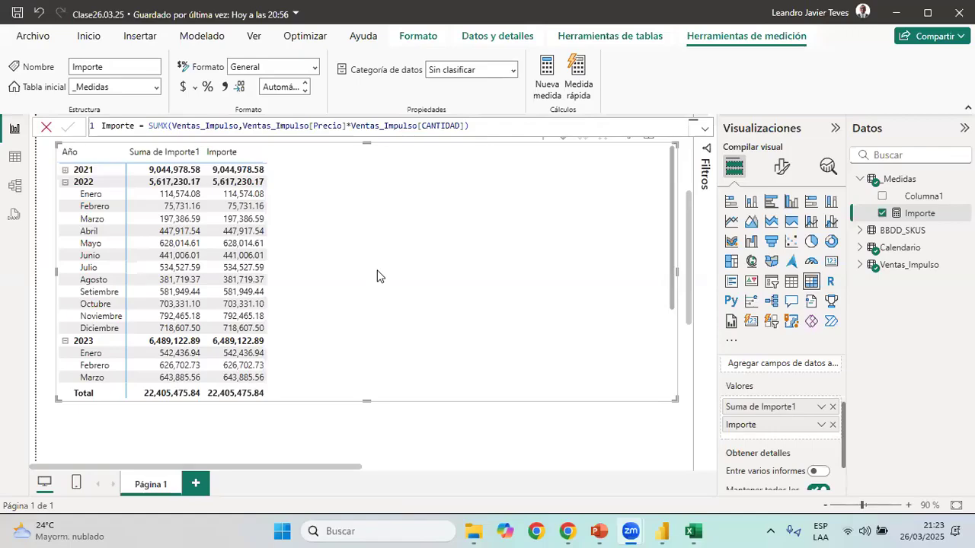
Delete the Importe1 column from the Ventas_Impulso table and remove its leftover field from the matrix values
click(15, 158)
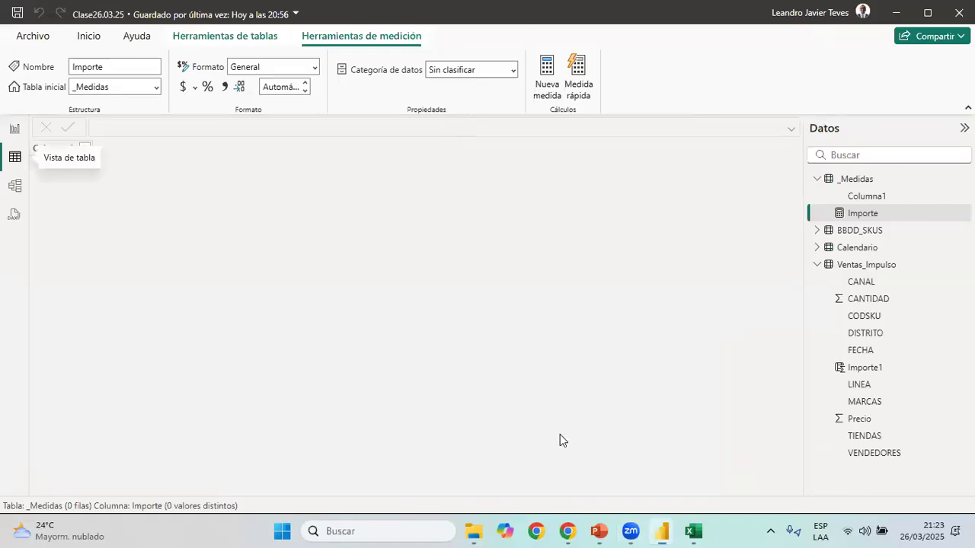
click(849, 265)
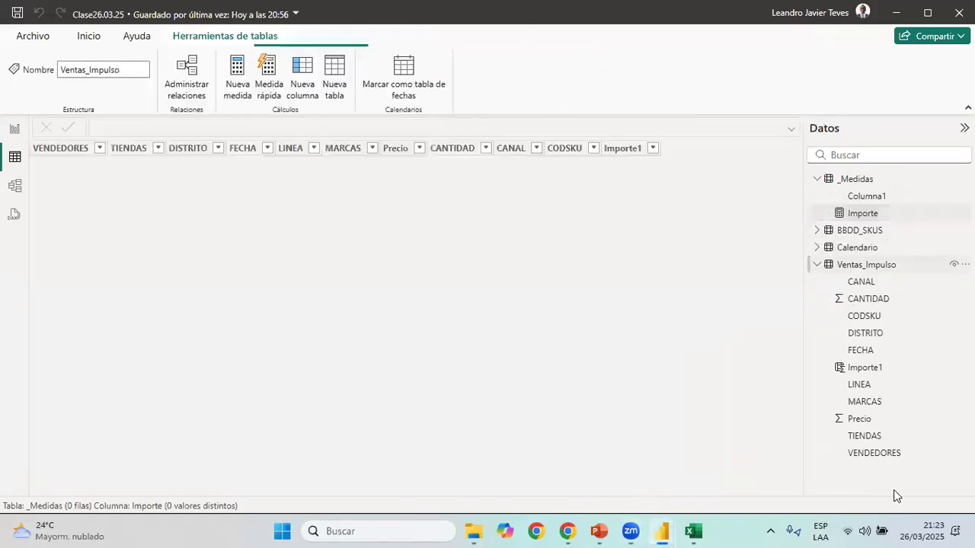
scroll(763, 157, right, 2)
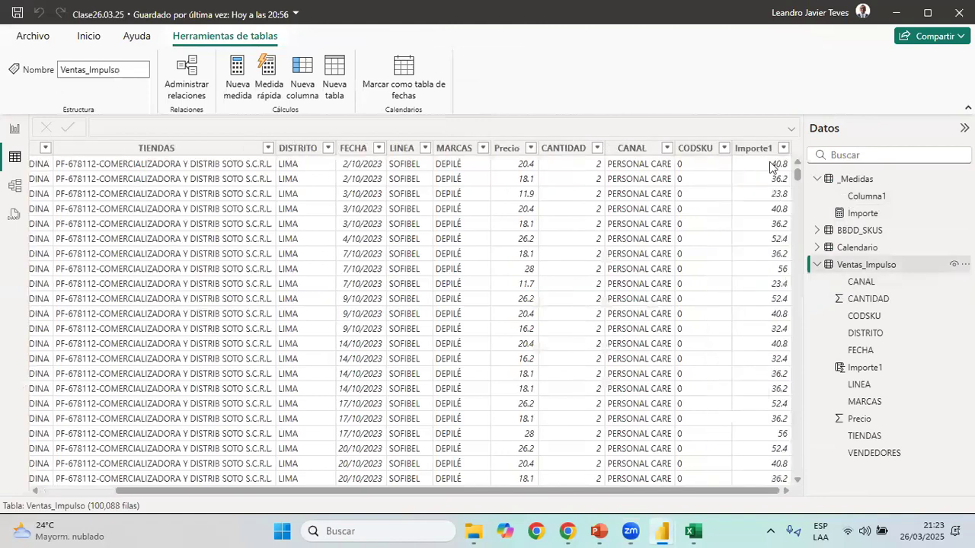
click(772, 166)
right_click(758, 149)
click(774, 353)
click(564, 297)
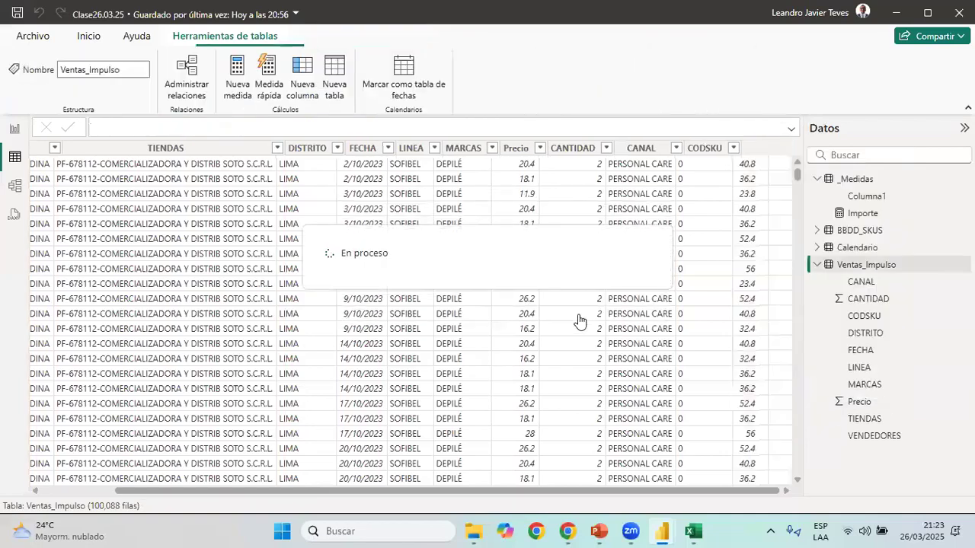
click(14, 129)
click(833, 408)
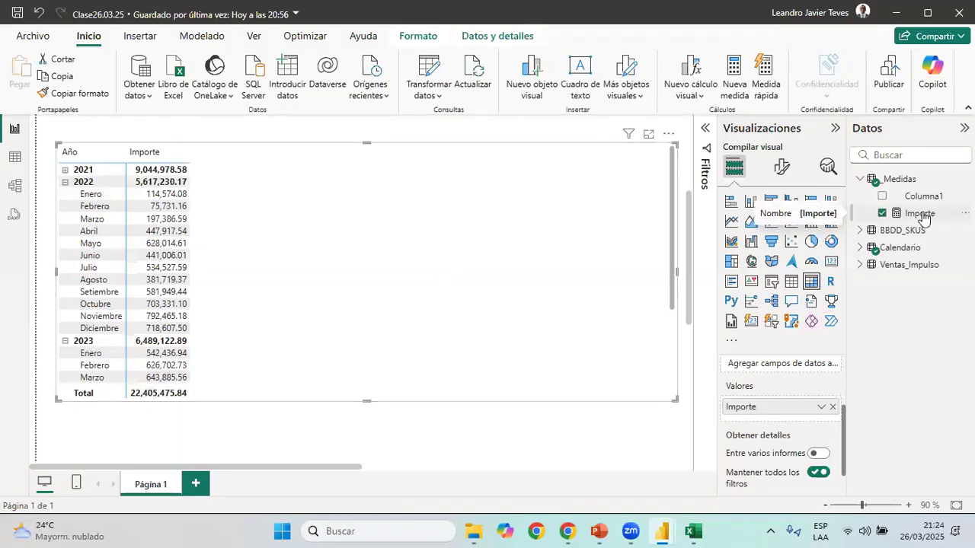
Bring up the 03 Reporte de Ventas report and examine its sales indicator cards, including the measure used by Ventas Actuales
click(474, 531)
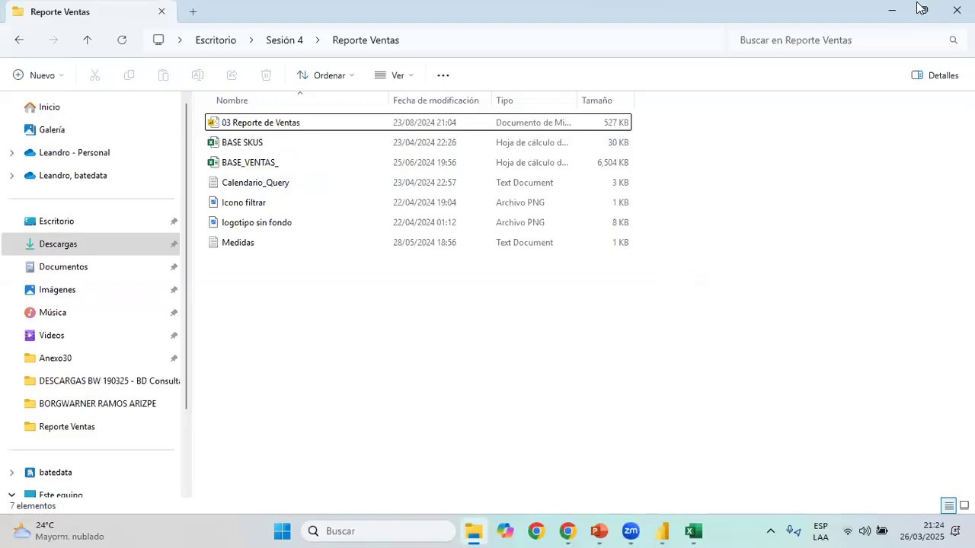
mouse_move(661, 531)
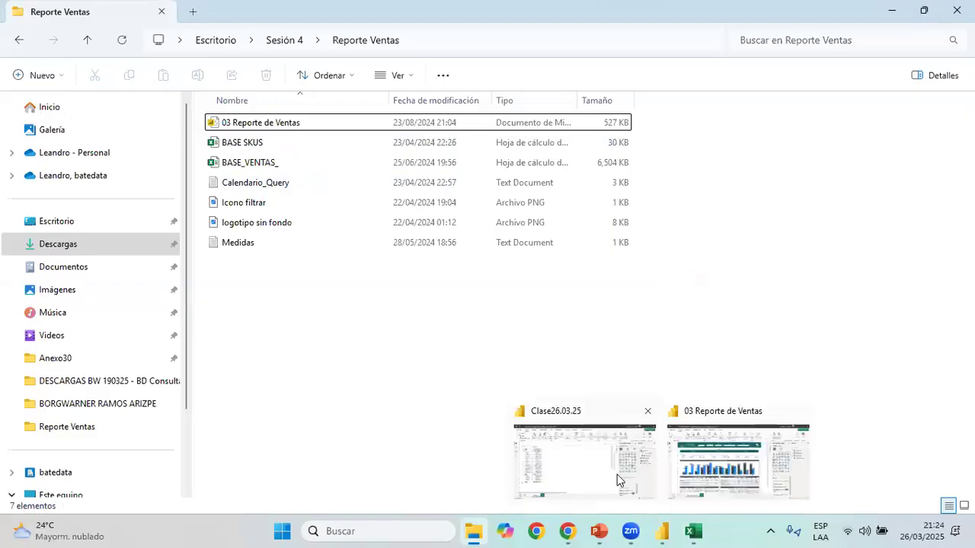
click(702, 460)
drag(73, 194, 646, 244)
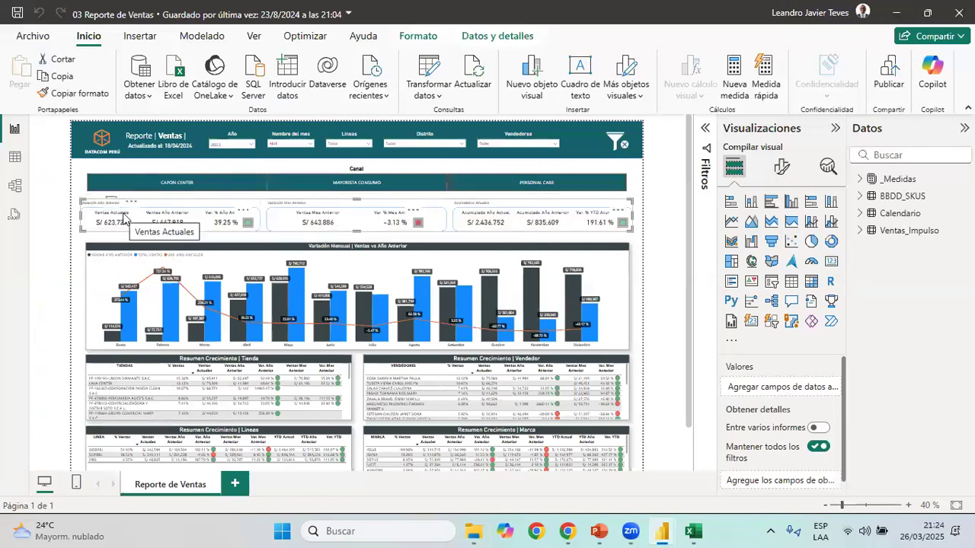
click(187, 222)
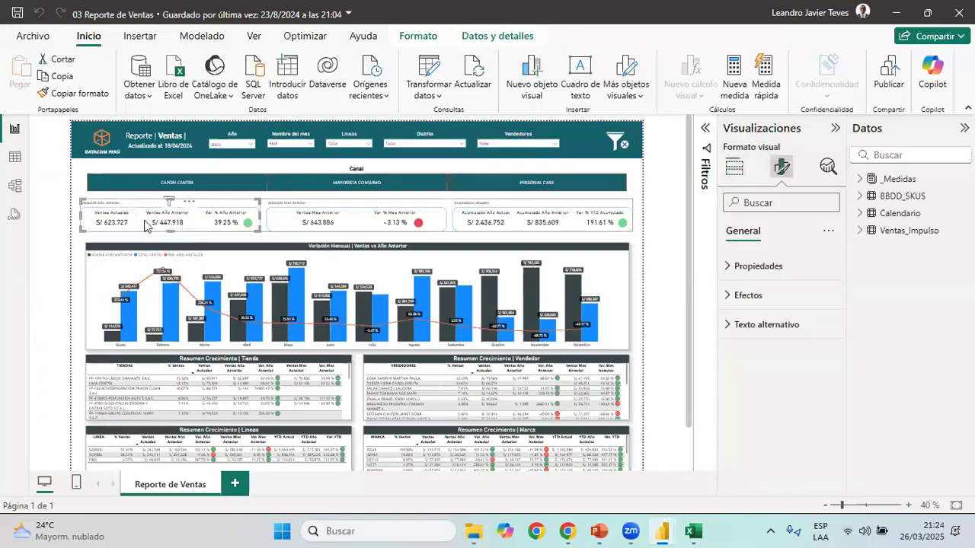
click(152, 222)
click(117, 221)
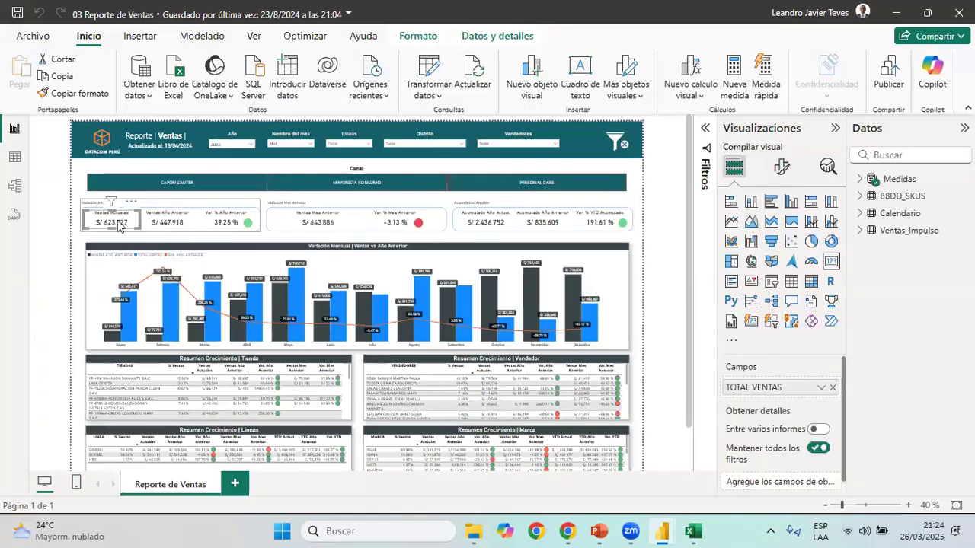
click(76, 252)
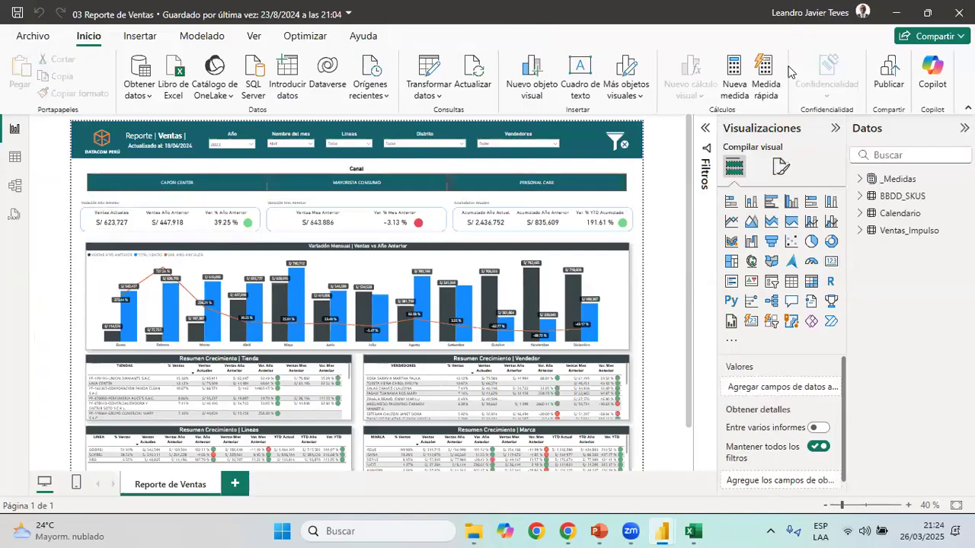
click(896, 12)
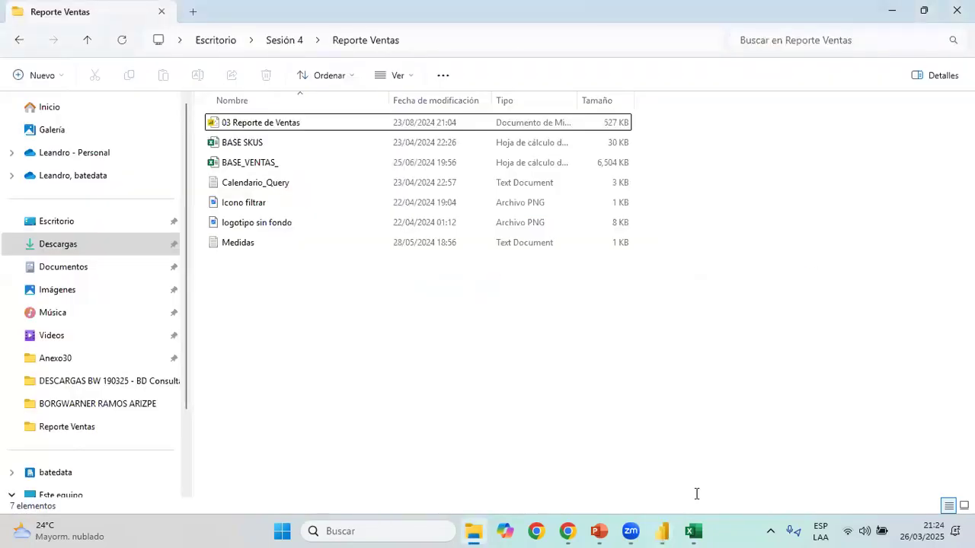
Open the Medidas text file from the Reporte Ventas folder and read the name and SUMX formula of the TOTAL VENTAS measure
mouse_move(665, 532)
click(629, 468)
click(473, 531)
click(247, 244)
double_click(247, 245)
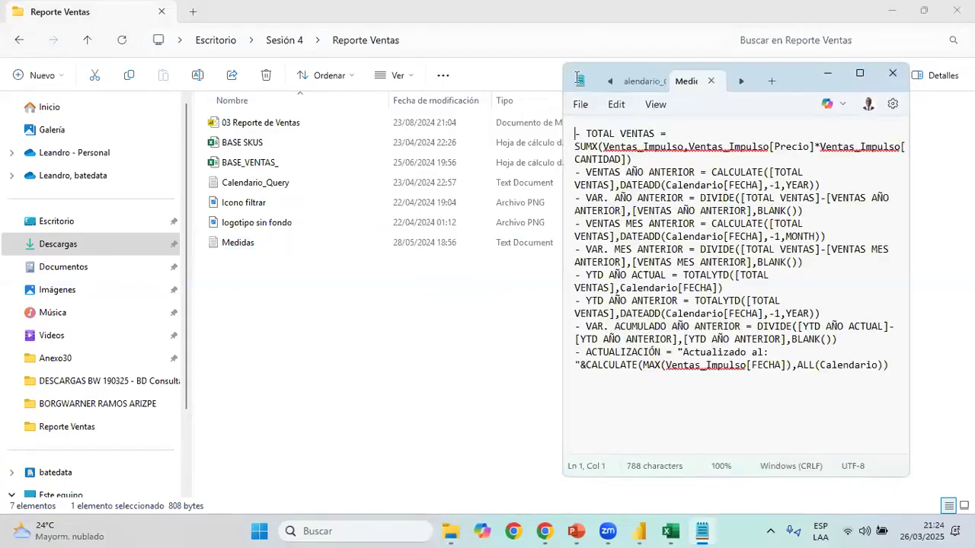
click(860, 73)
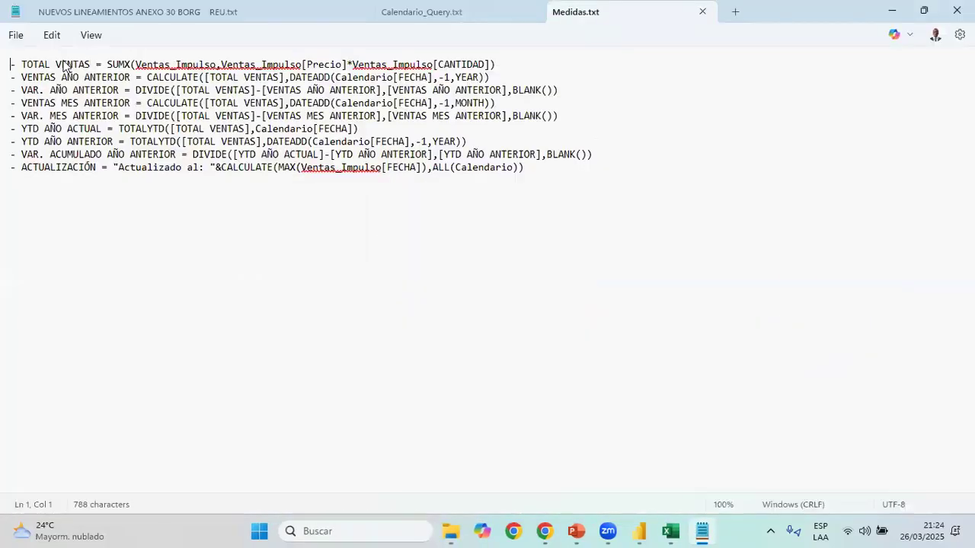
drag(90, 66, 22, 69)
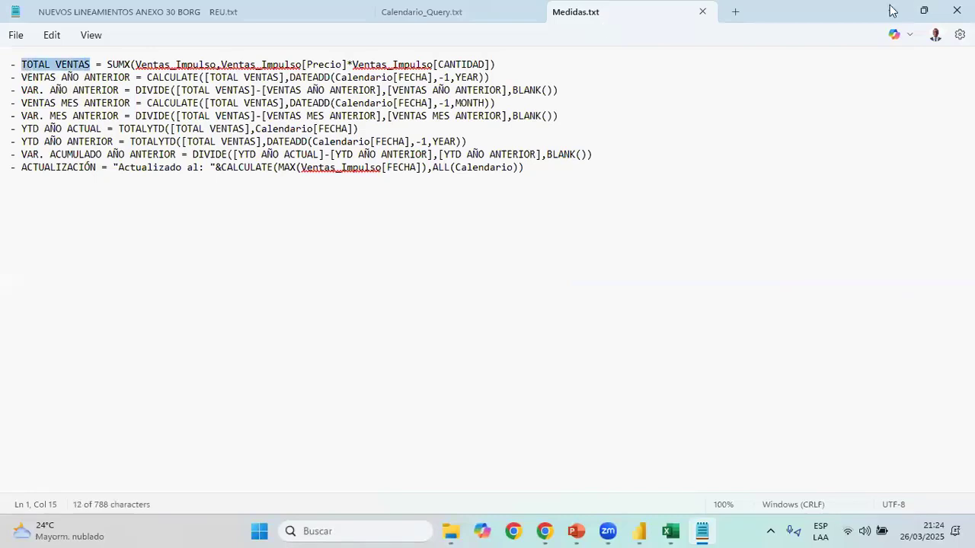
click(892, 10)
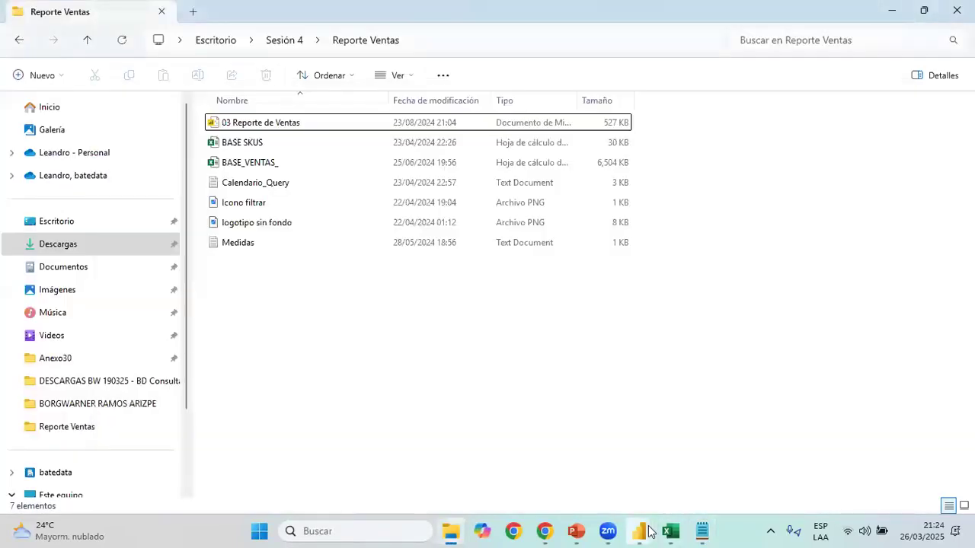
Switch to the Clase26.03.25 report in Power BI and rename the Importe measure to TOTAL VENTAS
mouse_move(648, 532)
click(590, 466)
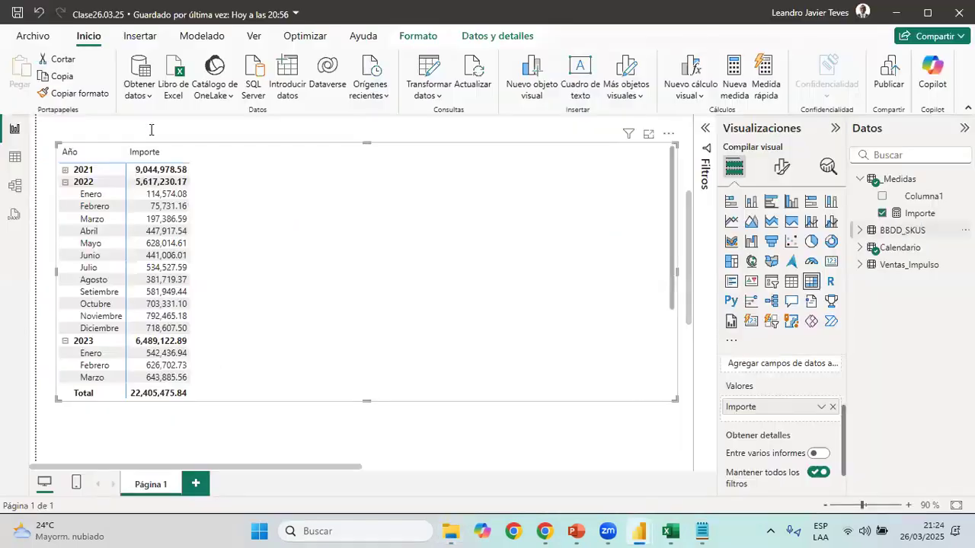
drag(135, 127, 65, 143)
text(TOTAL VENTAS = SUMX(Ventas_Impulso,Ventas_Impulso[Precio]*Ventas_Impulso[CANTIDAD)
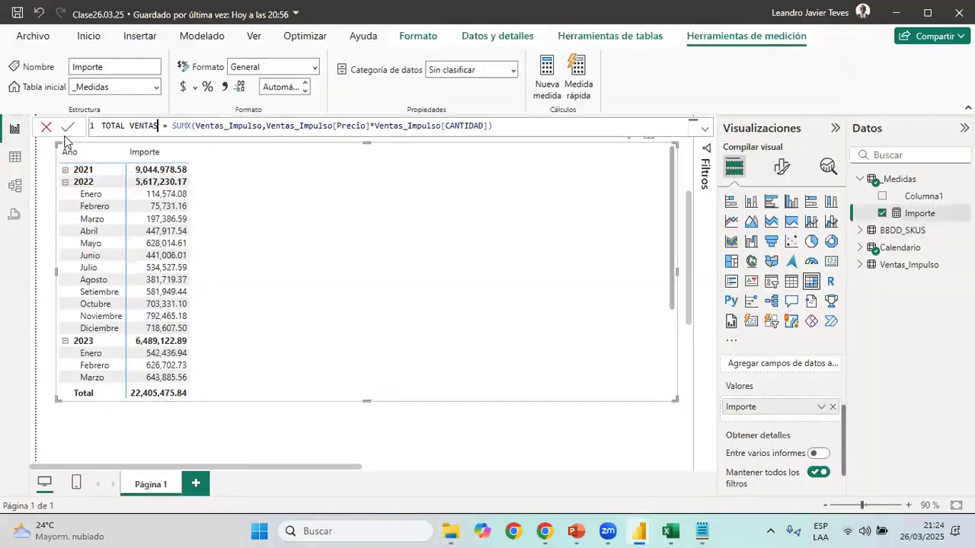
key(Return)
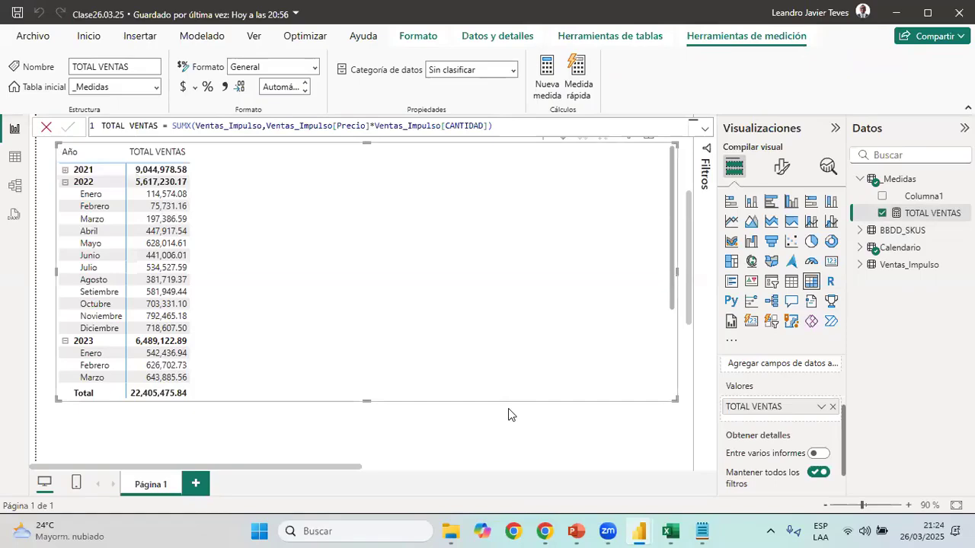
Format the TOTAL VENTAS measure as currency using the S/ Español (Perú) option
click(646, 527)
click(639, 528)
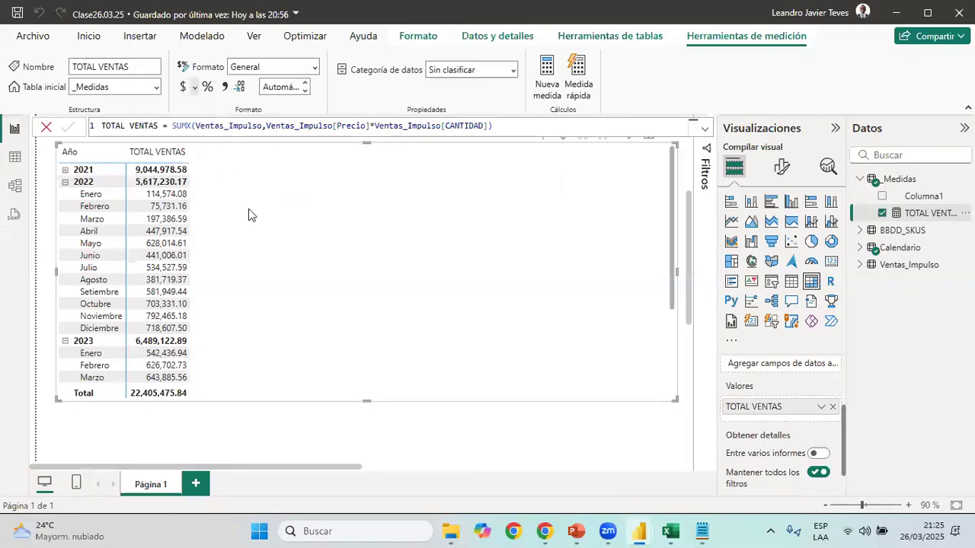
scroll(267, 228, down, 10)
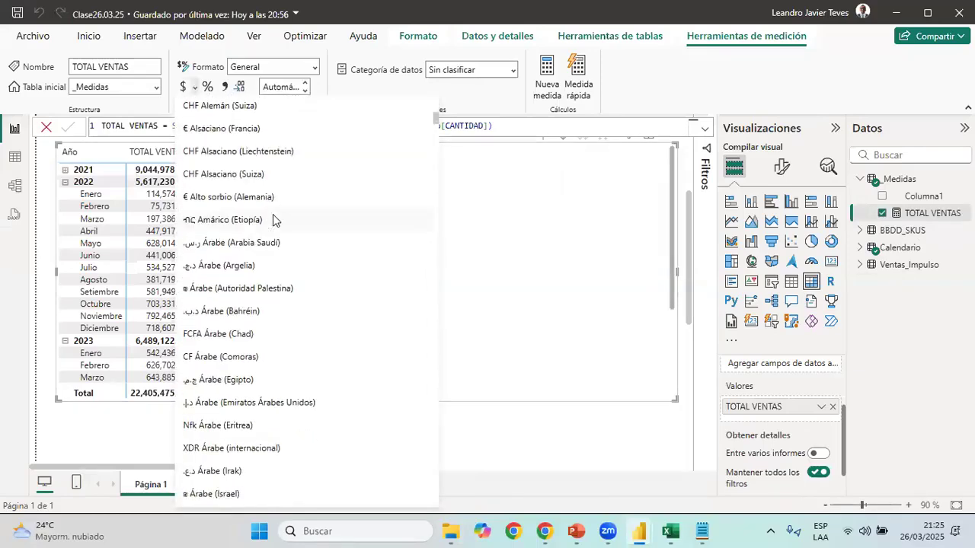
scroll(276, 220, up, 6)
scroll(276, 220, down, 8)
scroll(279, 218, up, 10)
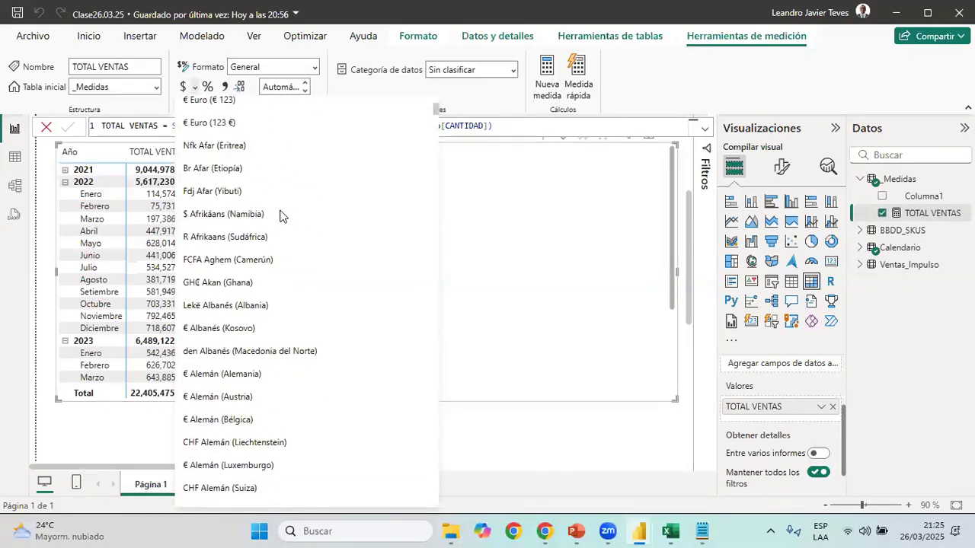
scroll(282, 307, down, 10)
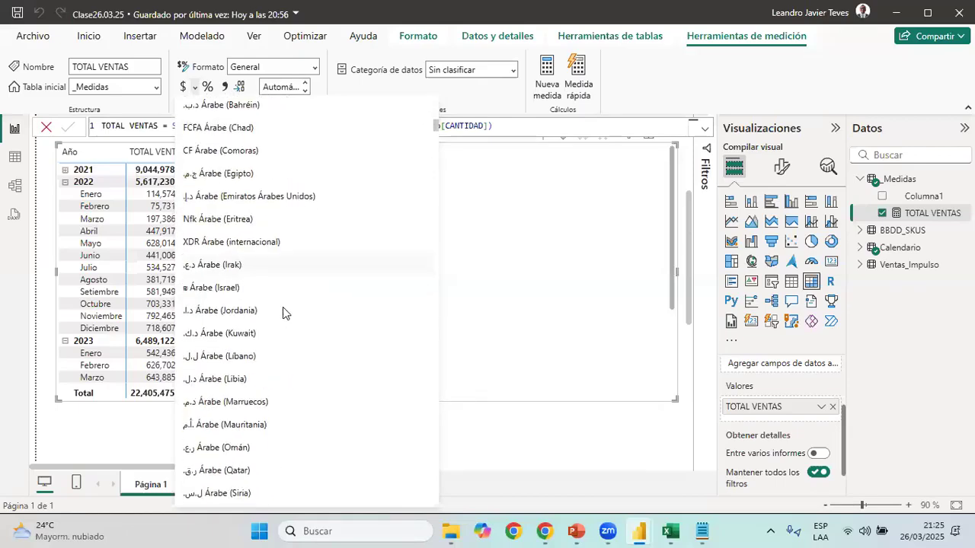
scroll(282, 305, down, 5)
scroll(283, 309, down, 15)
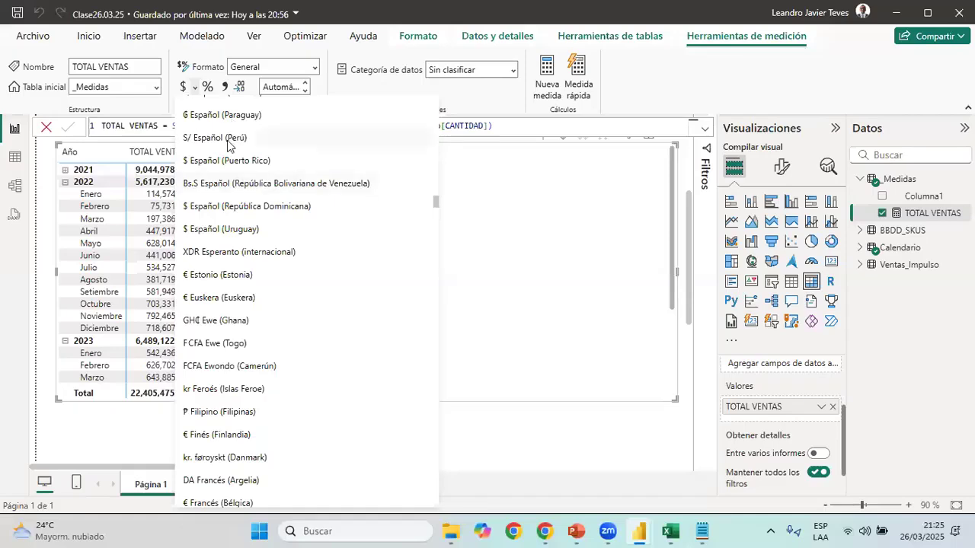
click(228, 139)
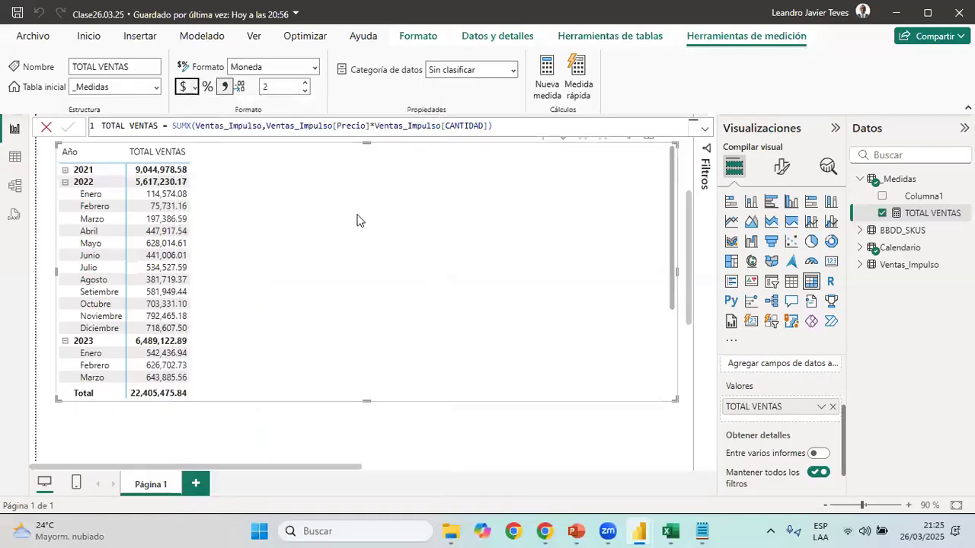
Set the TOTAL VENTAS measure to show 0 decimal places
click(288, 89)
text(0)
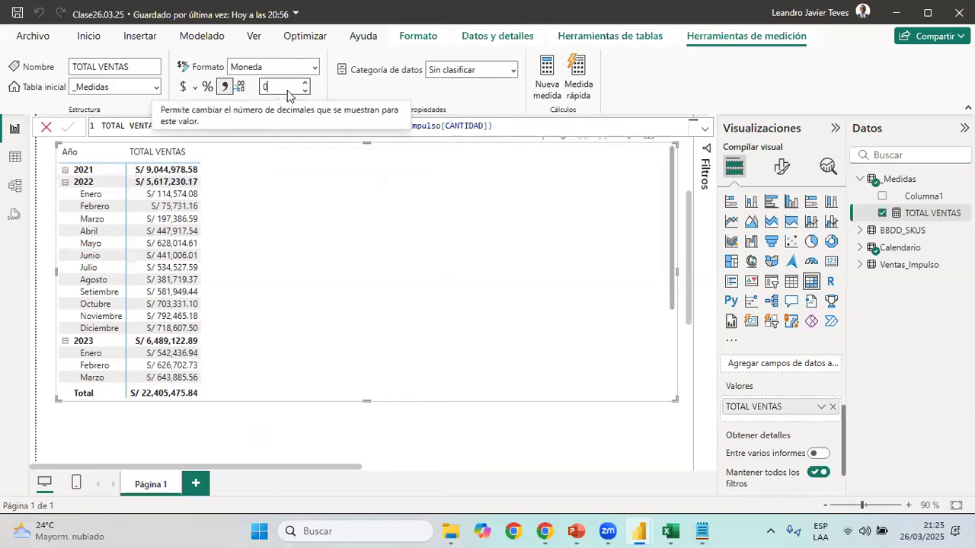
key(Return)
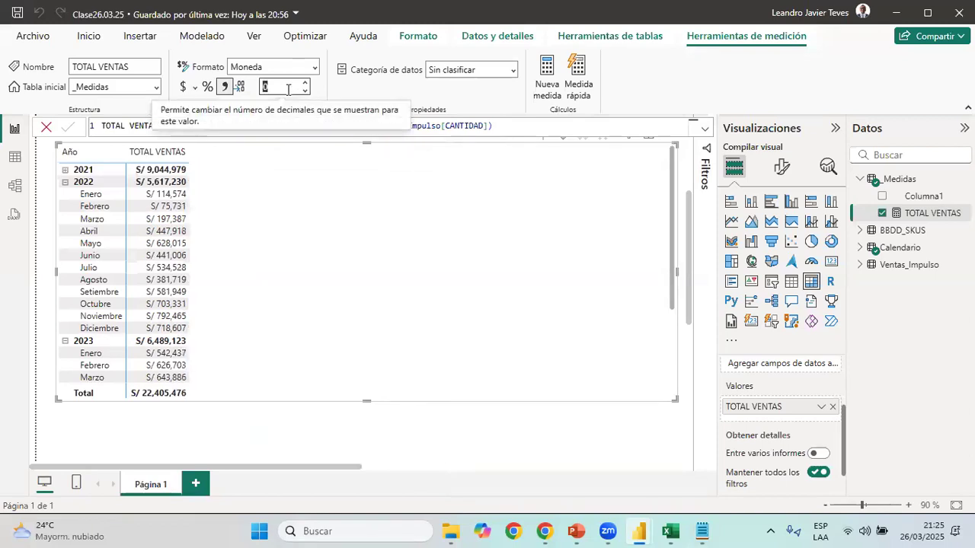
click(374, 275)
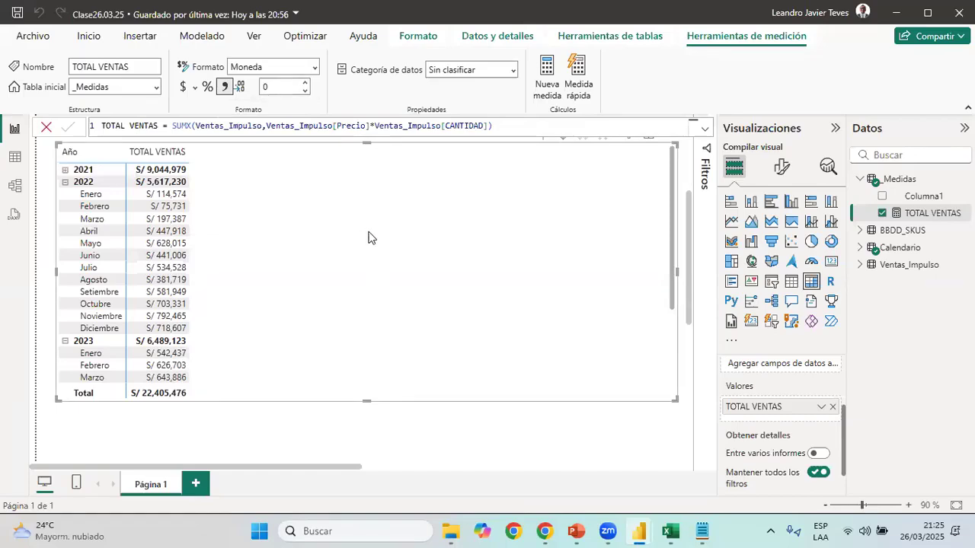
Extend the matrix visual's lower edge down the page so more month rows fit
key(alt+Tab)
click(640, 531)
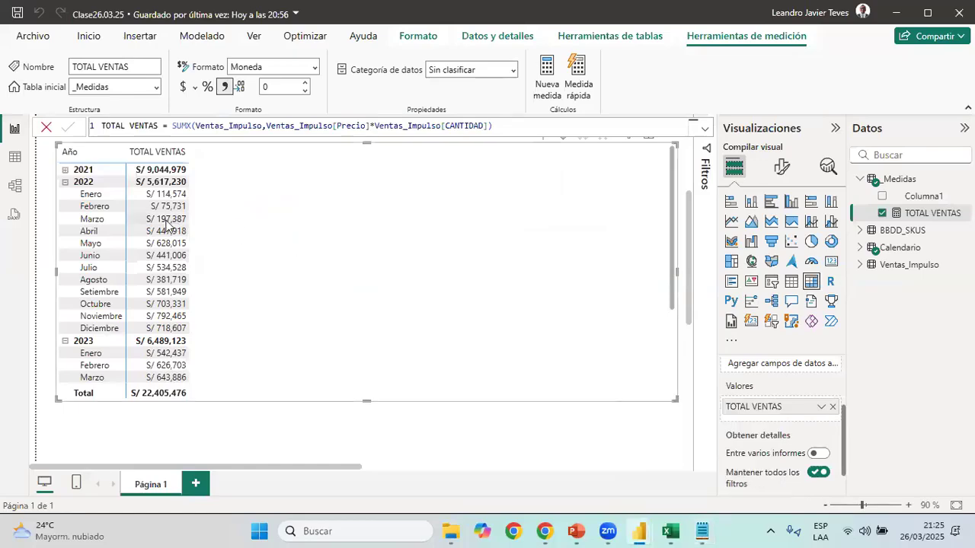
scroll(379, 287, down, 3)
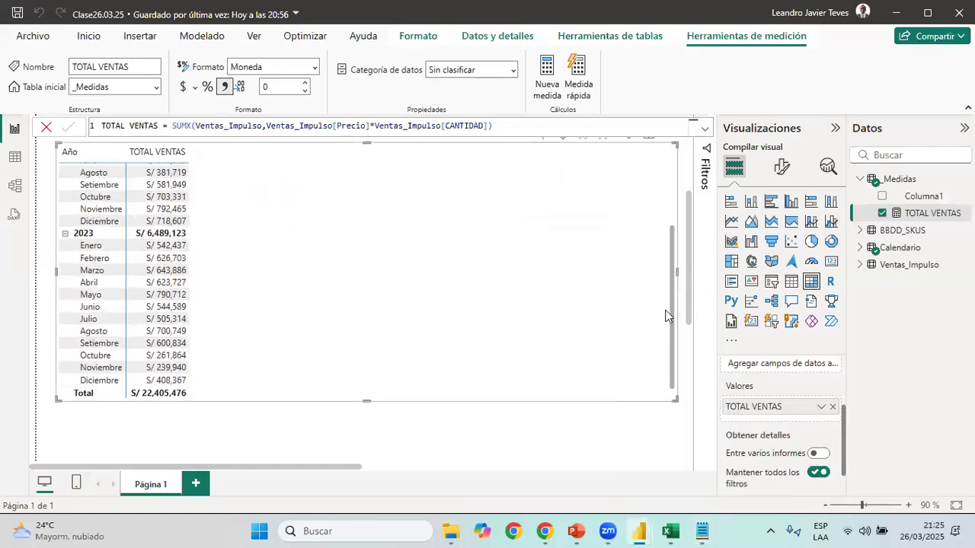
drag(373, 400, 375, 456)
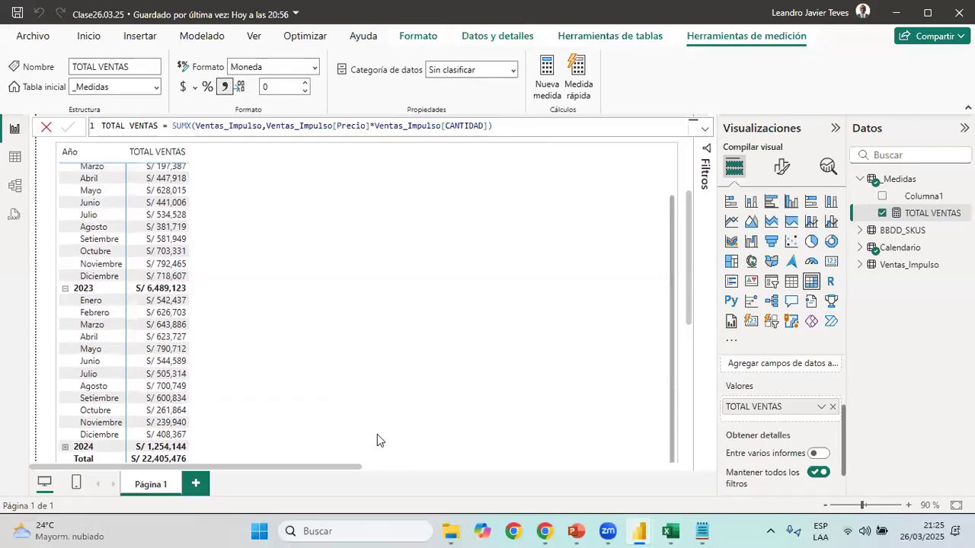
scroll(671, 244, up, 3)
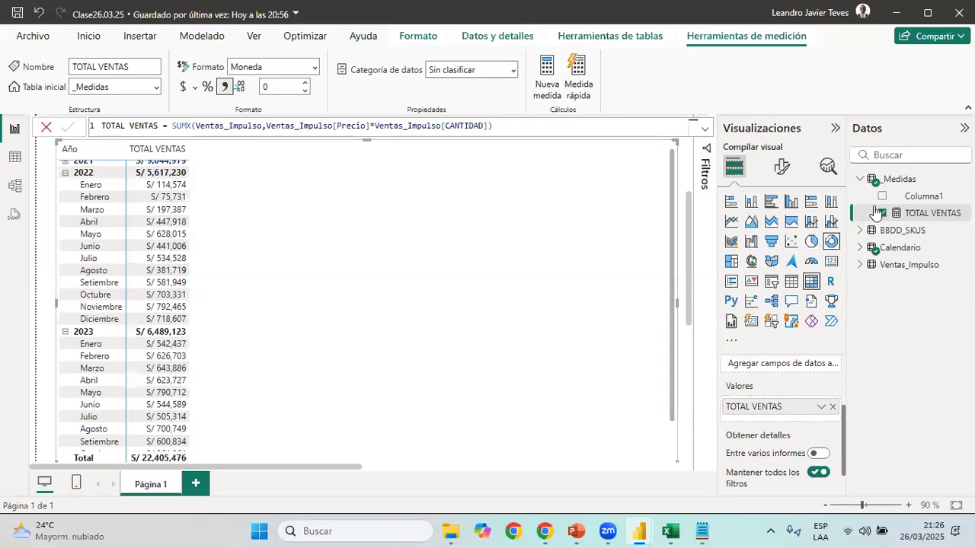
Create a new measure in the _Medidas table and name it VENTAS AÑO ANTERIOR, copying the name from the Medidas text file
right_click(906, 186)
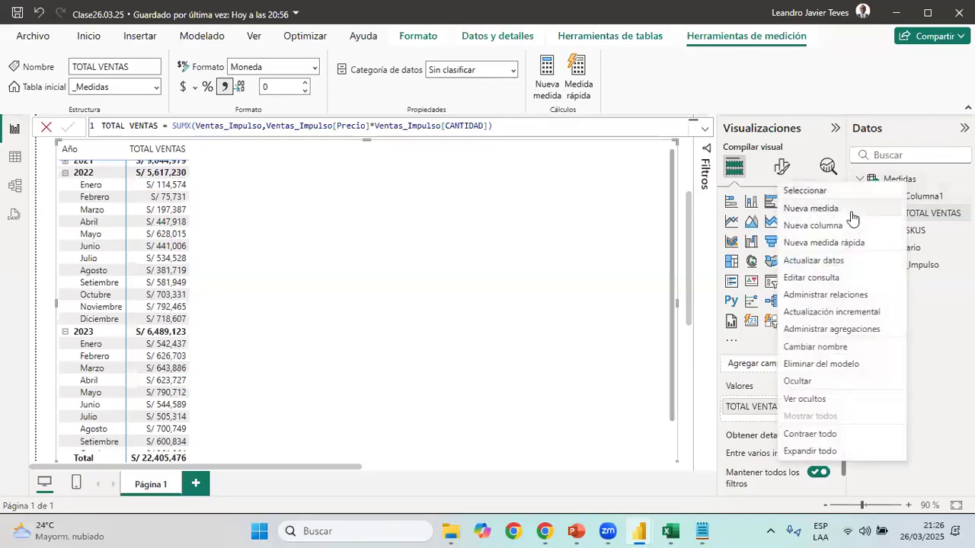
click(510, 368)
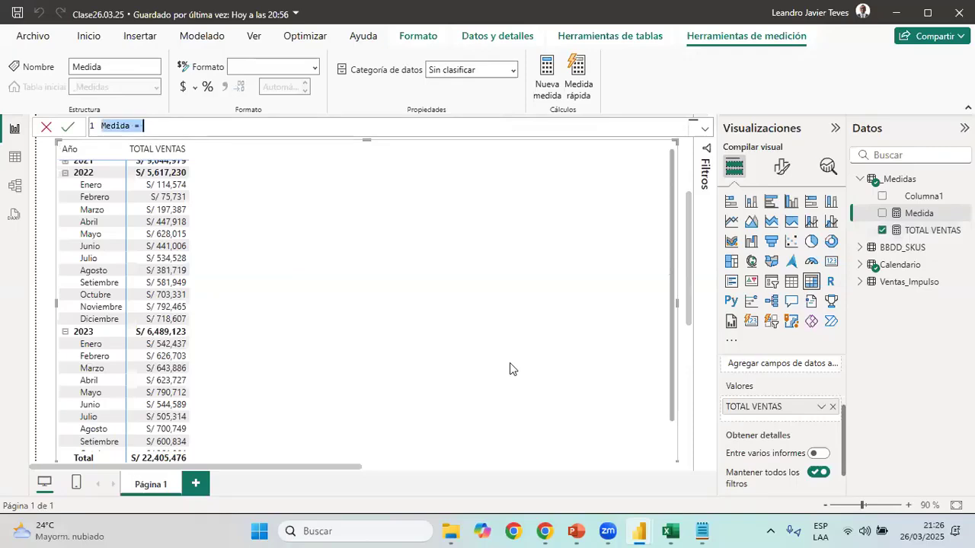
click(701, 531)
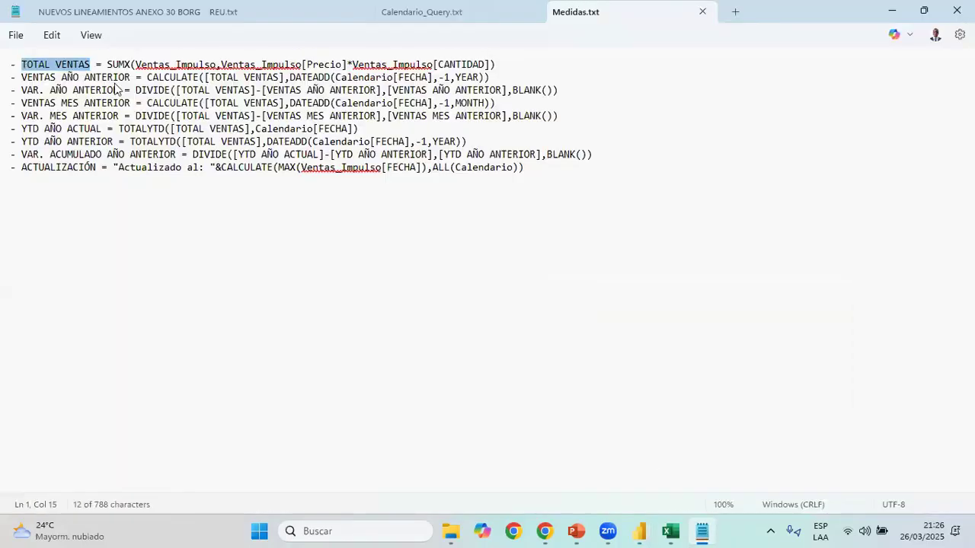
drag(131, 77, 22, 84)
key(ctrl+c)
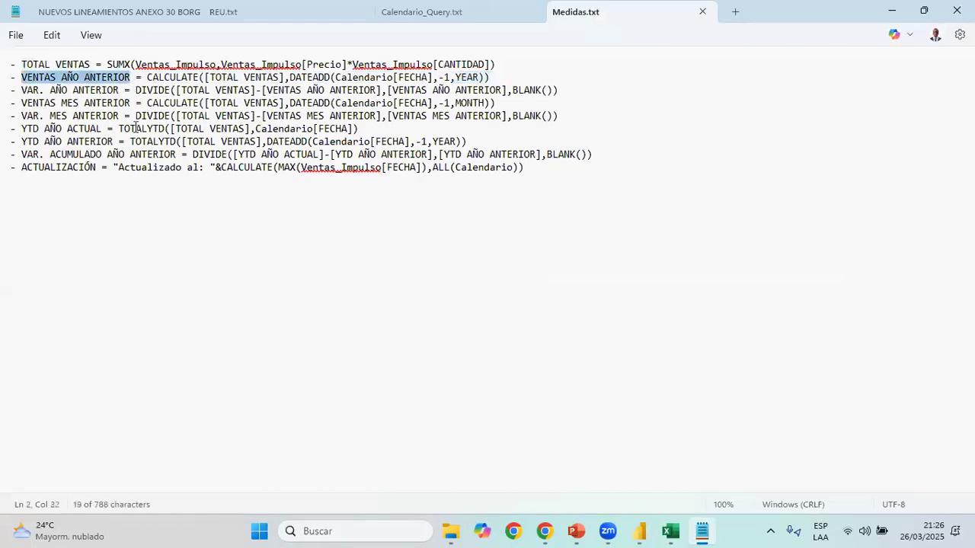
key(alt+Tab)
drag(131, 126, 101, 125)
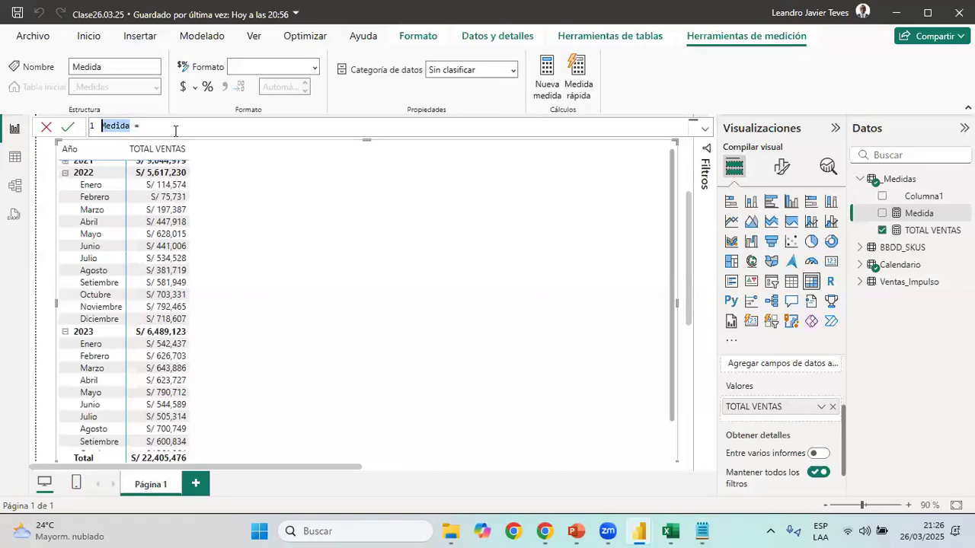
key(ctrl+v)
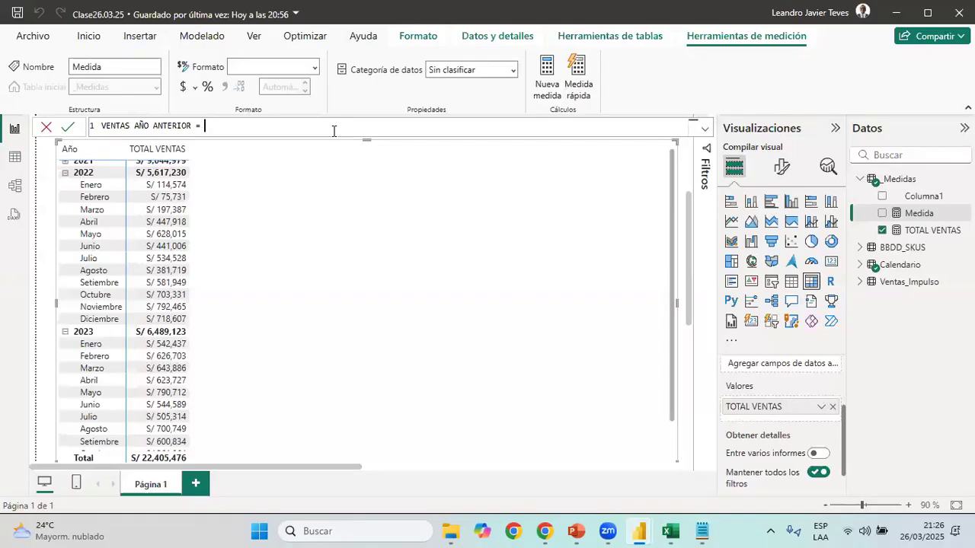
Define the VENTAS AÑO ANTERIOR measure as CALCULATE([TOTAL VENTAS]) without a filter argument
text(C)
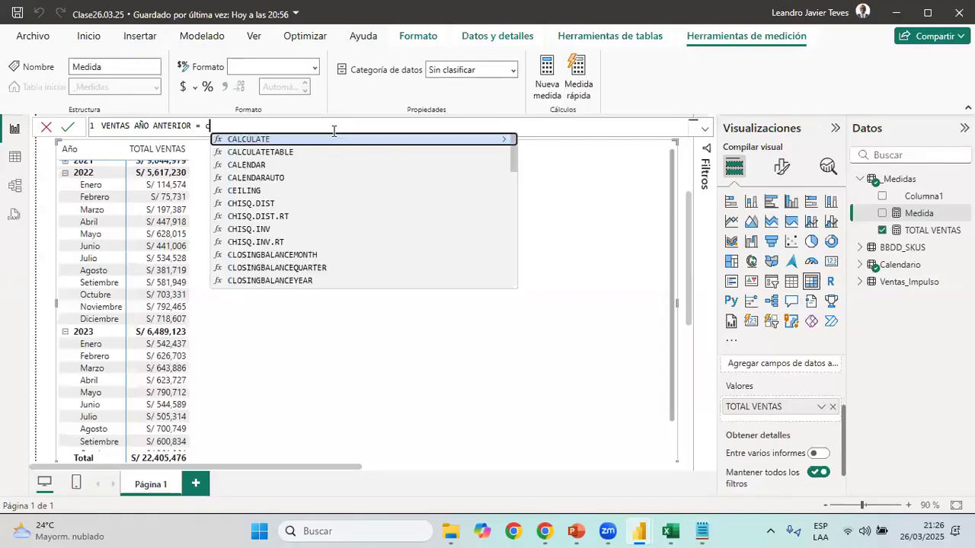
text(A)
key(Tab)
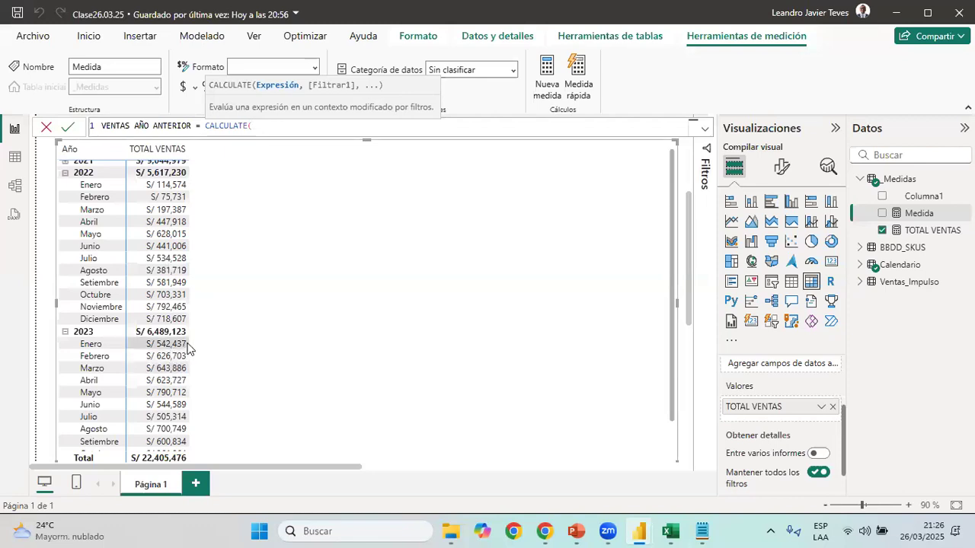
text(t)
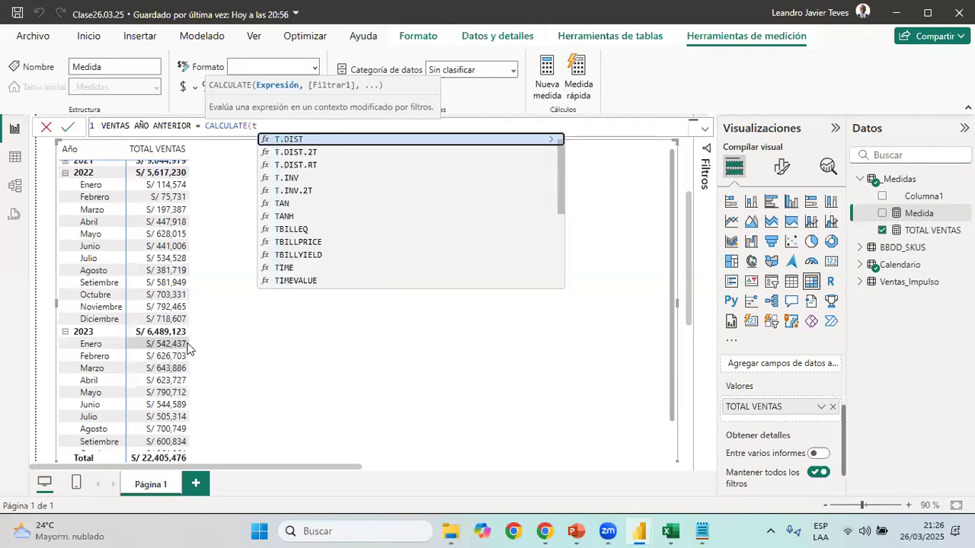
text(otal)
key(Tab)
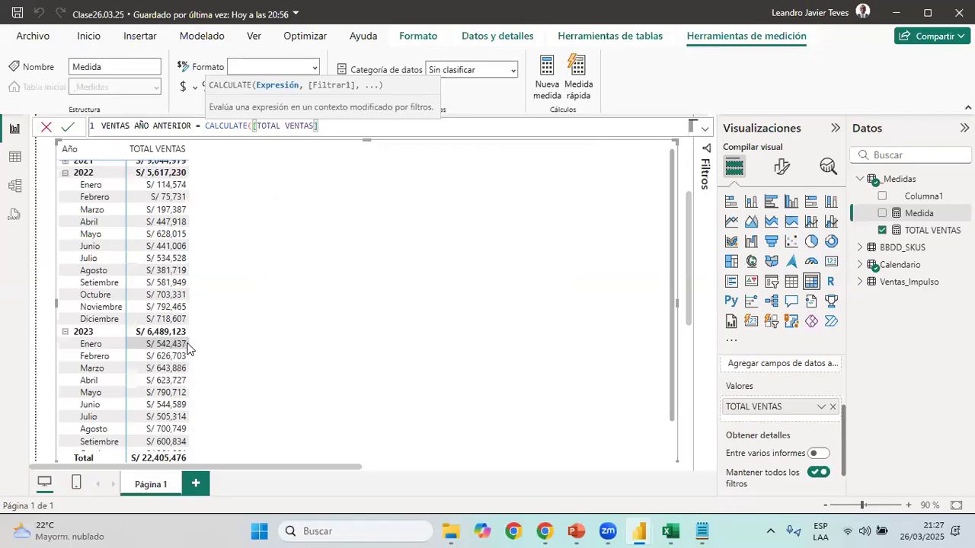
text(,)
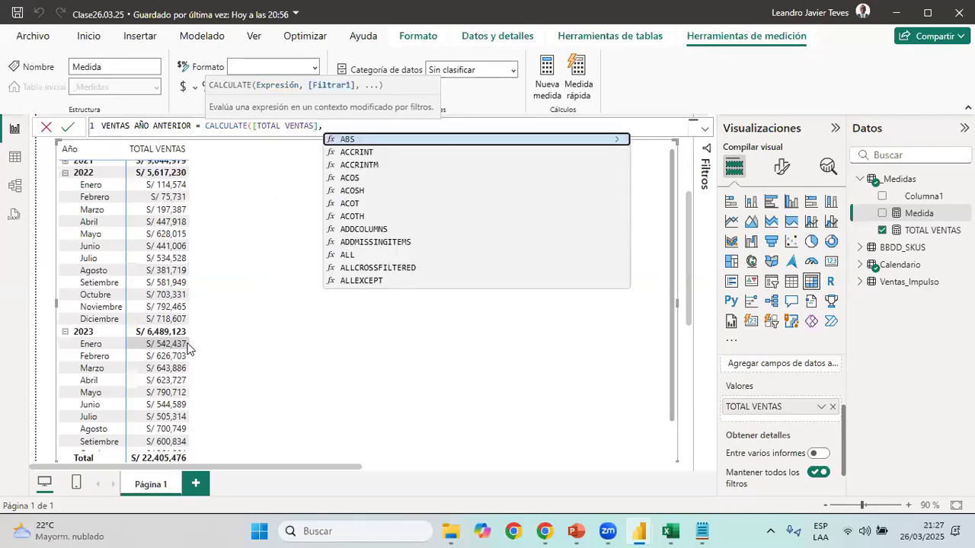
key(BackSpace)
text())
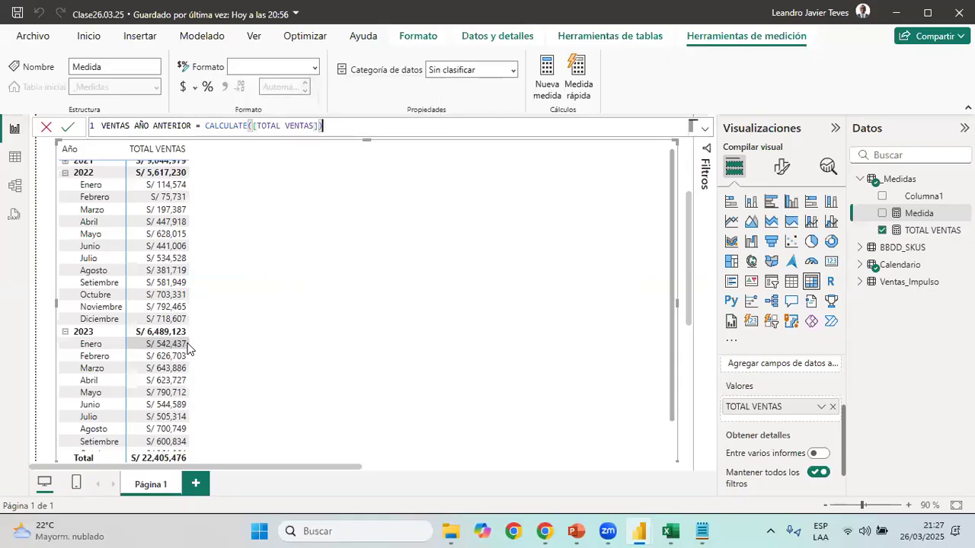
key(Return)
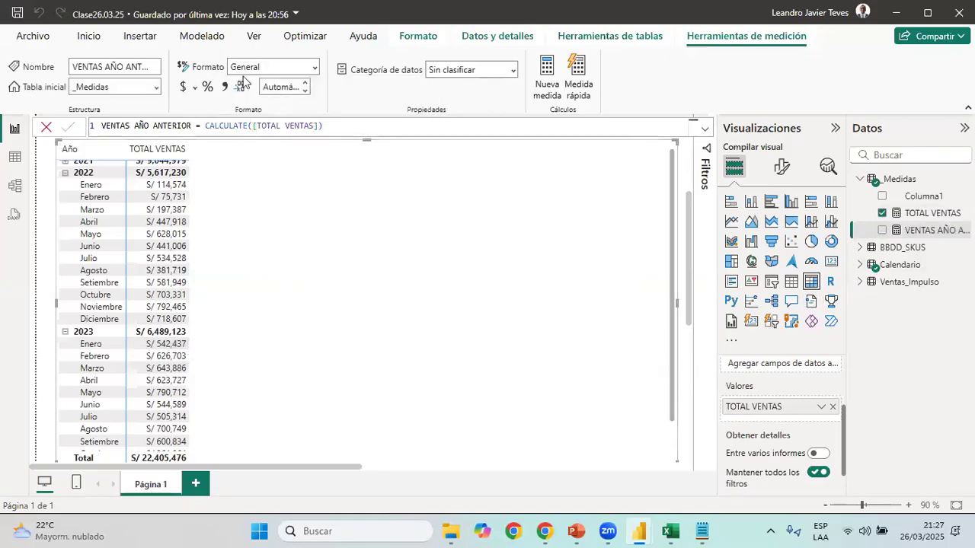
Format VENTAS AÑO ANTERIOR as S/ currency with 0 decimals and add it to the matrix values
click(197, 91)
click(231, 141)
click(280, 90)
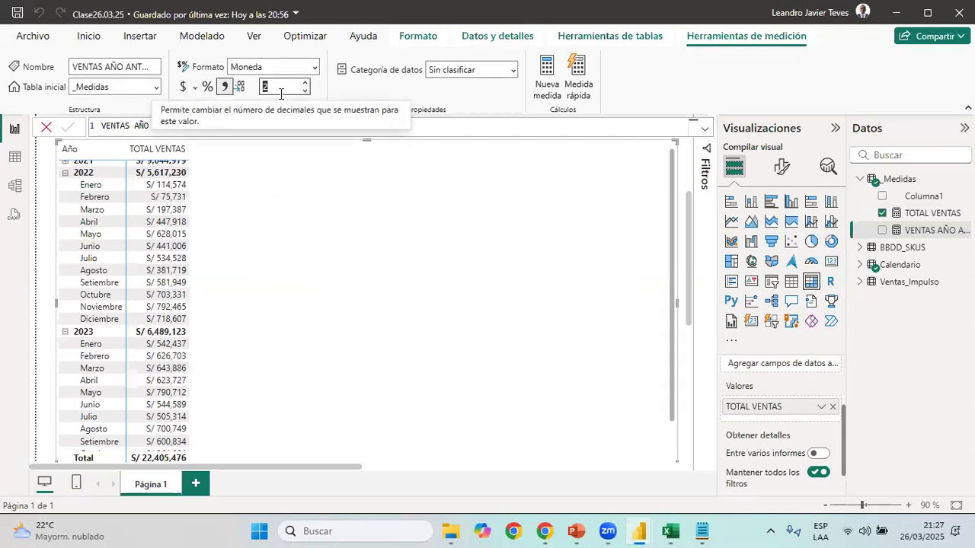
text(0)
key(Return)
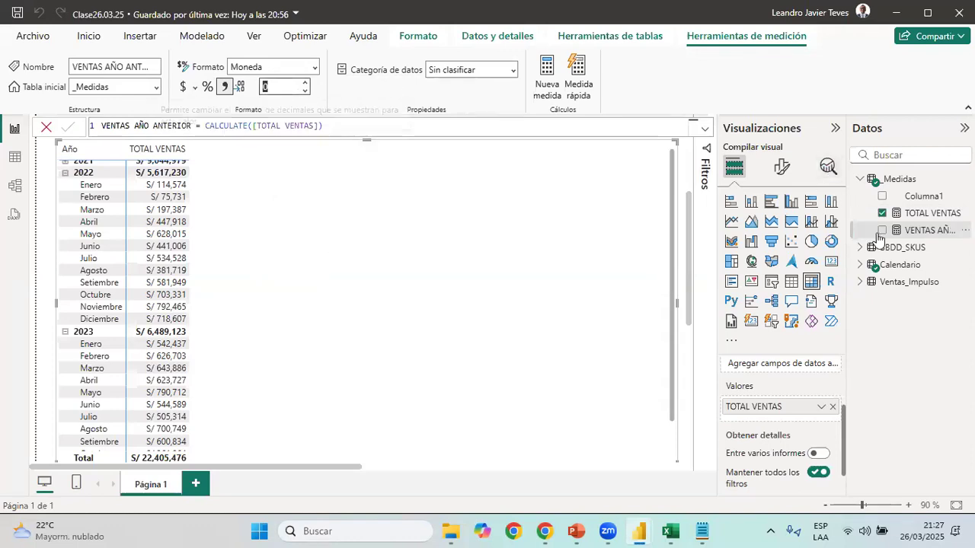
click(882, 230)
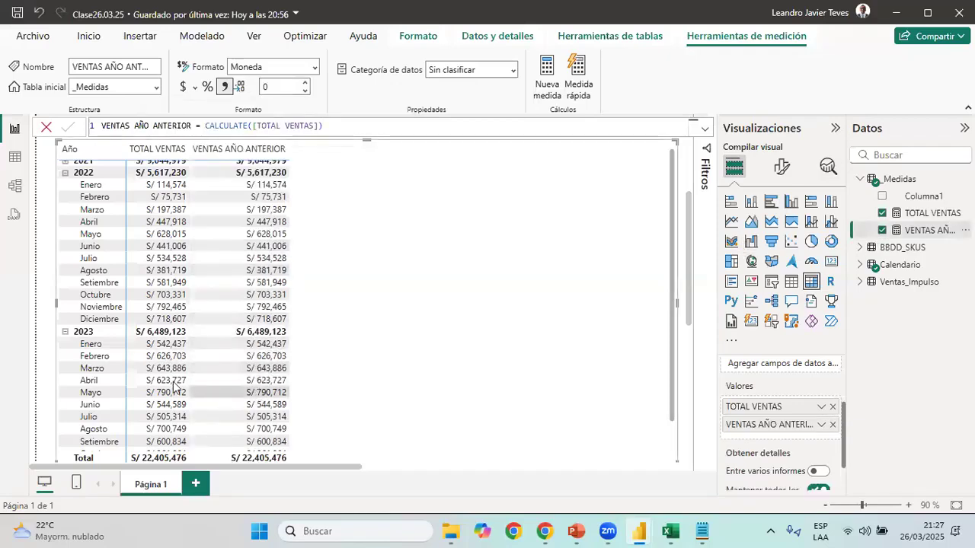
Add a DATEADD filter on Calendario[Fecha] after [TOTAL VENTAS] in the CALCULATE formula of VENTAS AÑO ANTERIOR
click(322, 126)
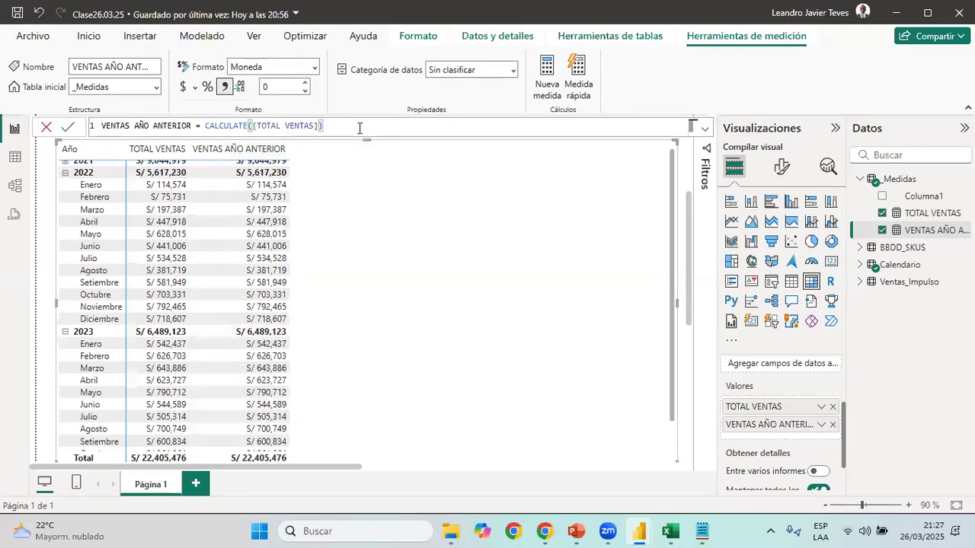
text(,)
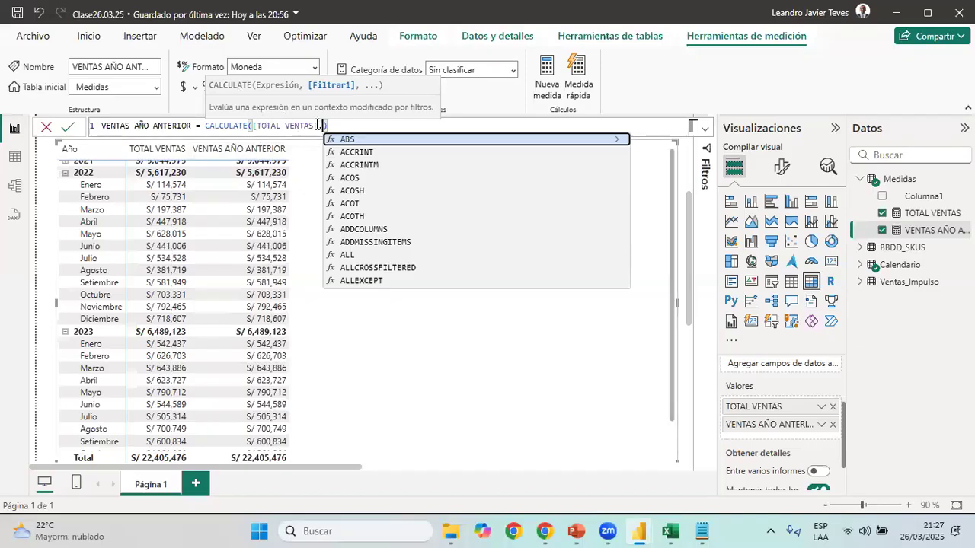
text(,)
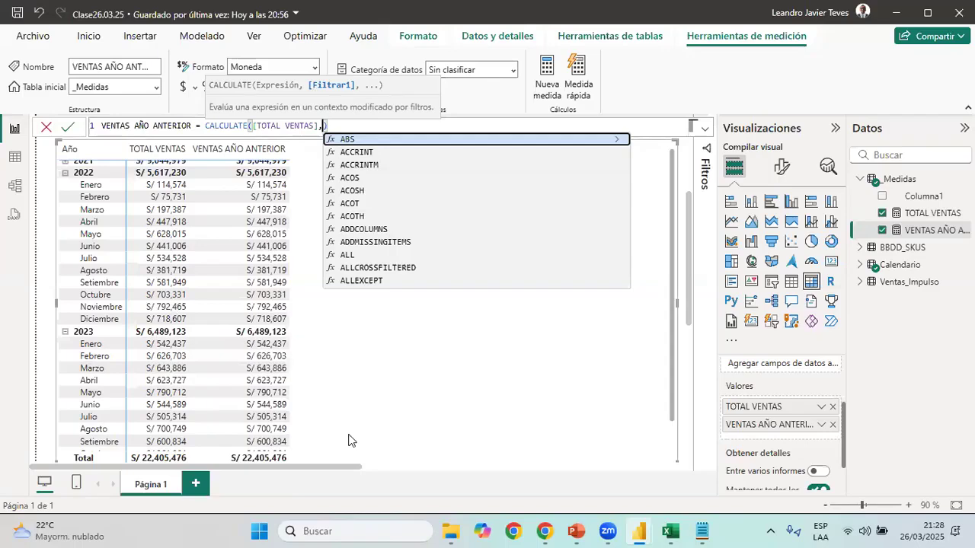
text(date)
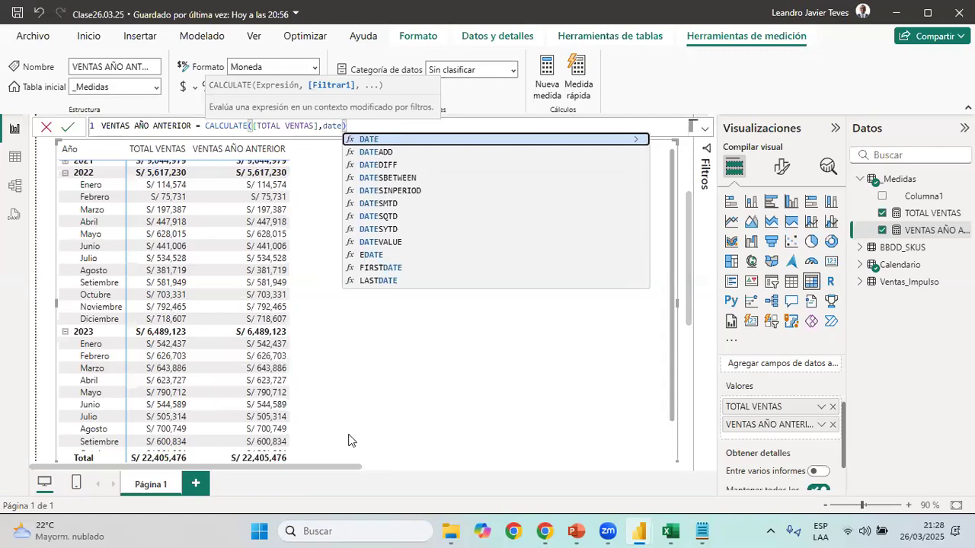
key(Down)
key(Tab)
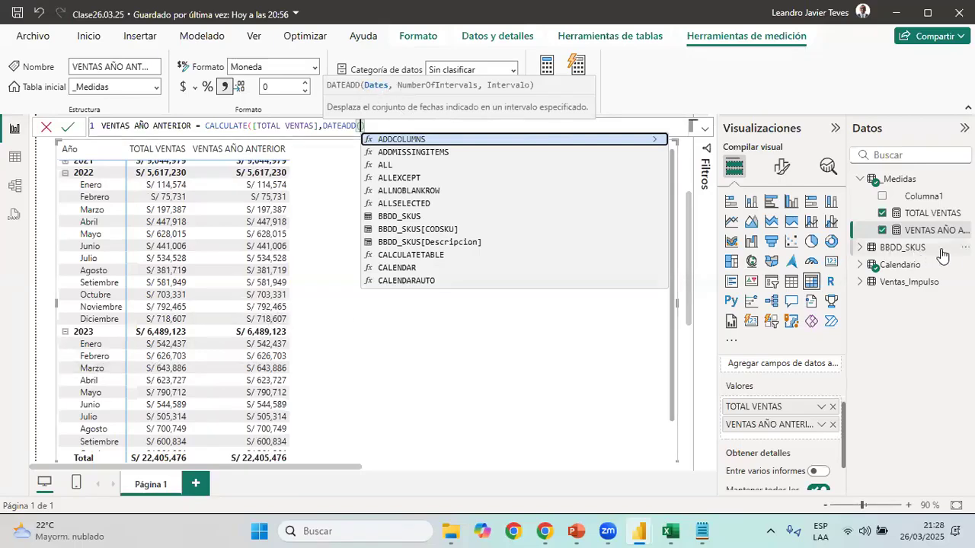
text(FEC)
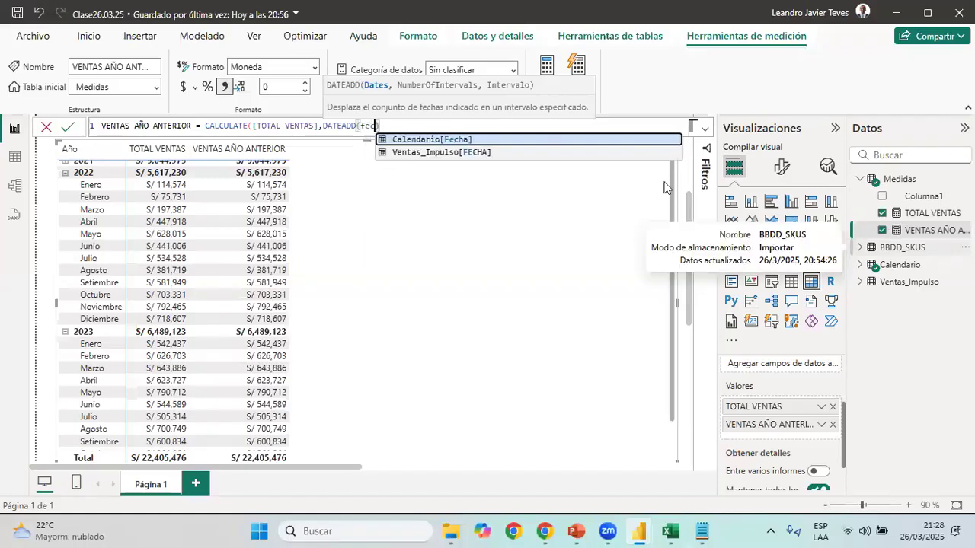
click(463, 140)
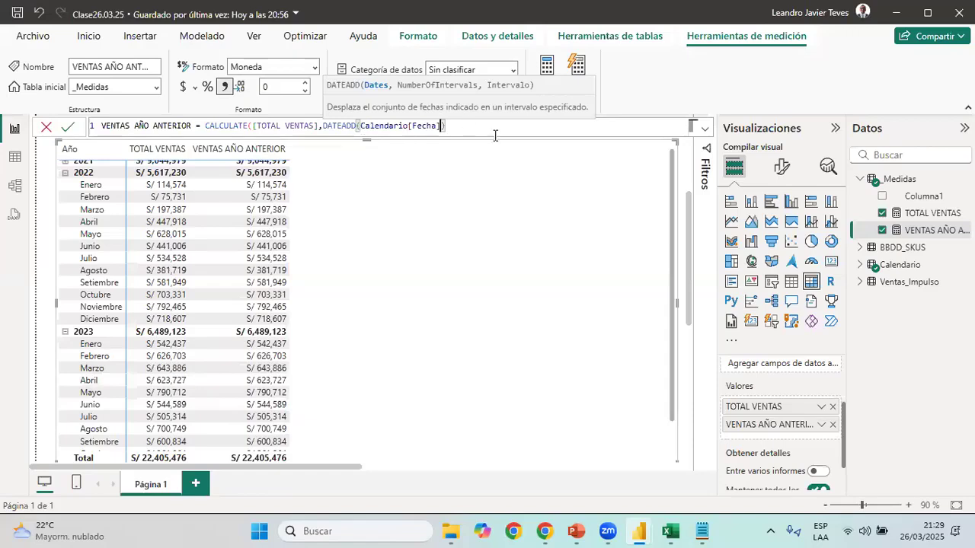
Complete DATEADD with -1 as the number of intervals and YEAR as the interval, close the formula and commit the measure
text(,)
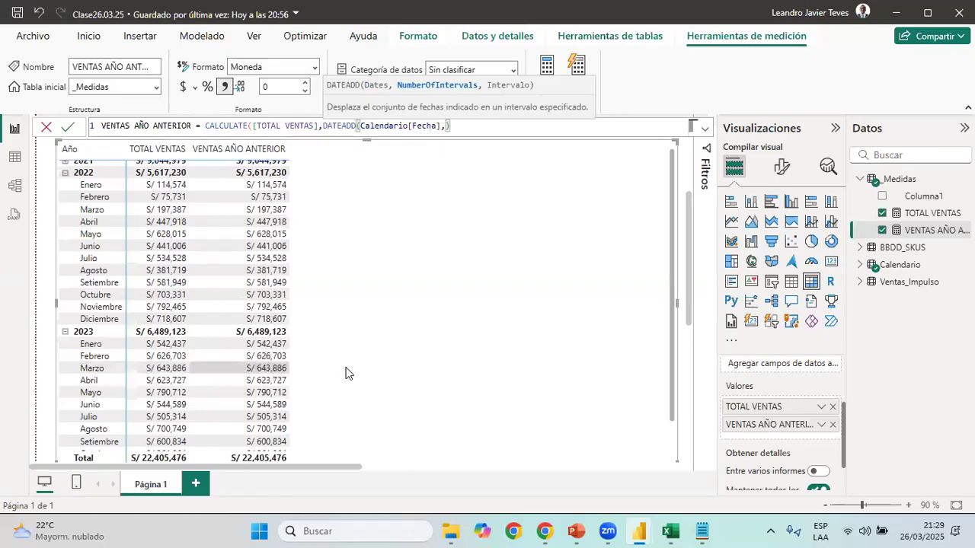
text(-1)
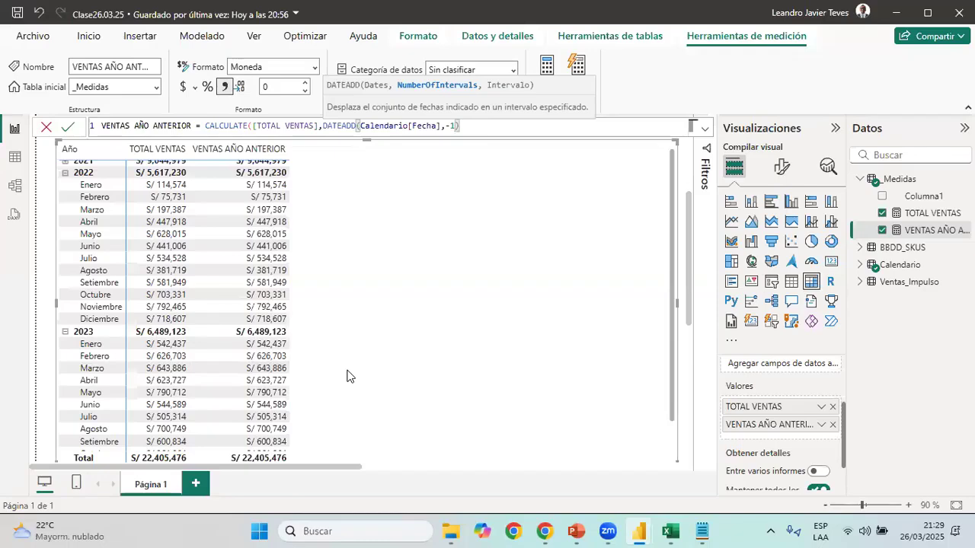
text(,)
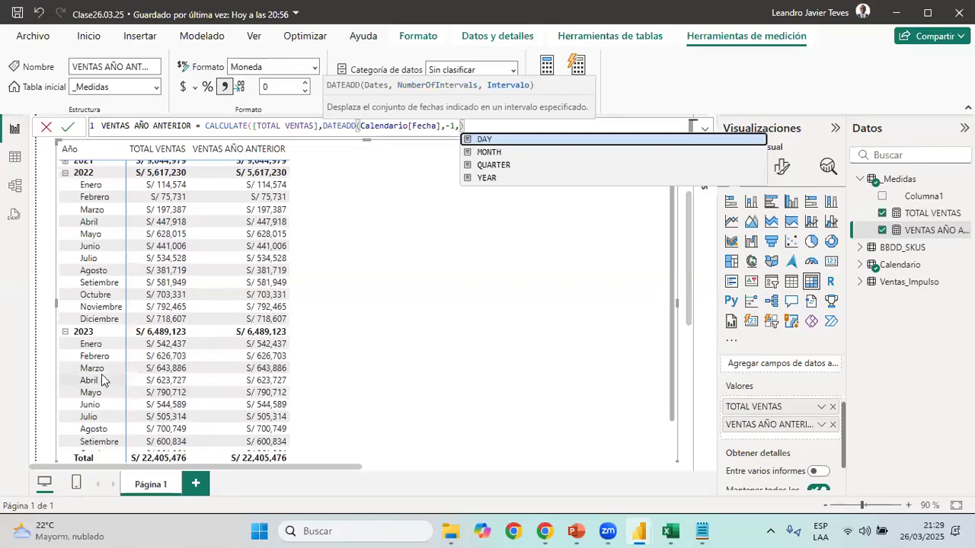
click(503, 179)
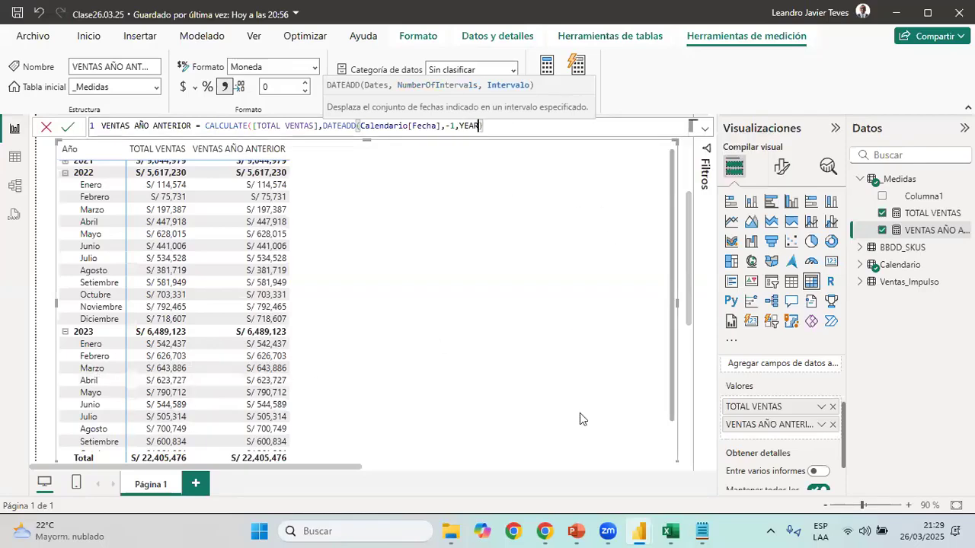
click(492, 127)
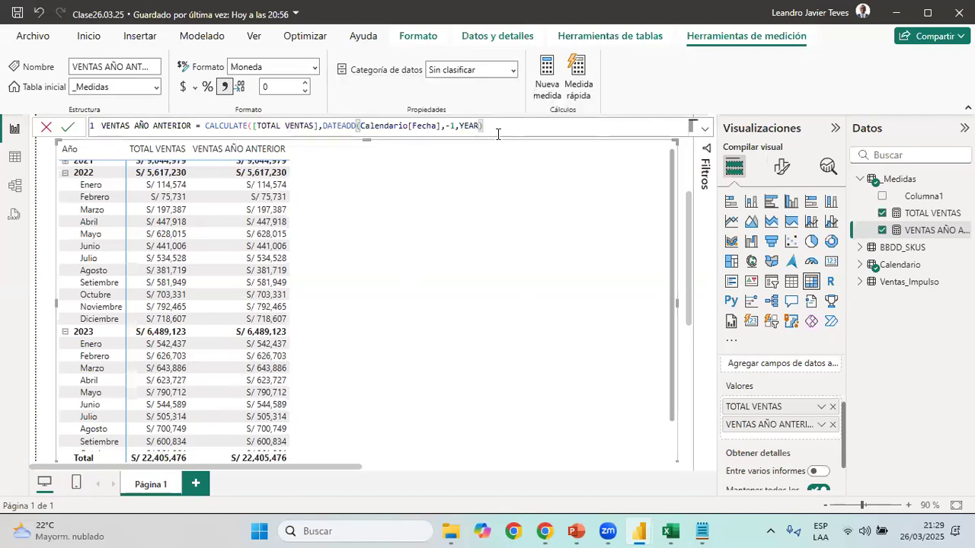
text())
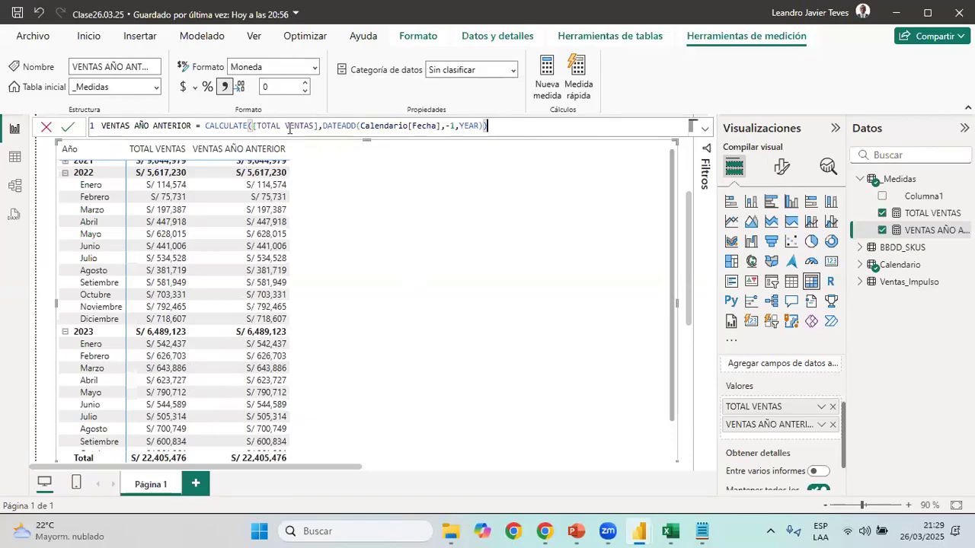
drag(256, 125, 319, 125)
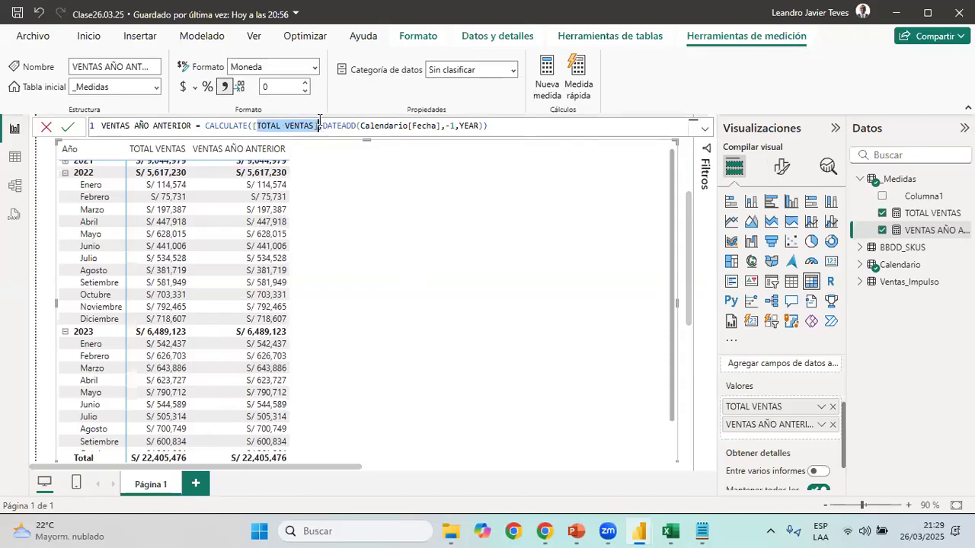
drag(324, 125, 482, 126)
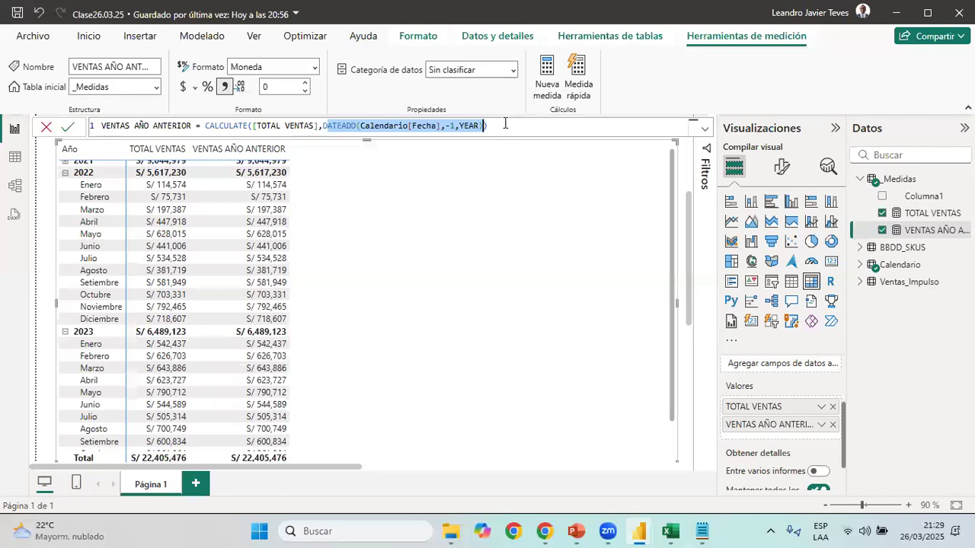
key(Return)
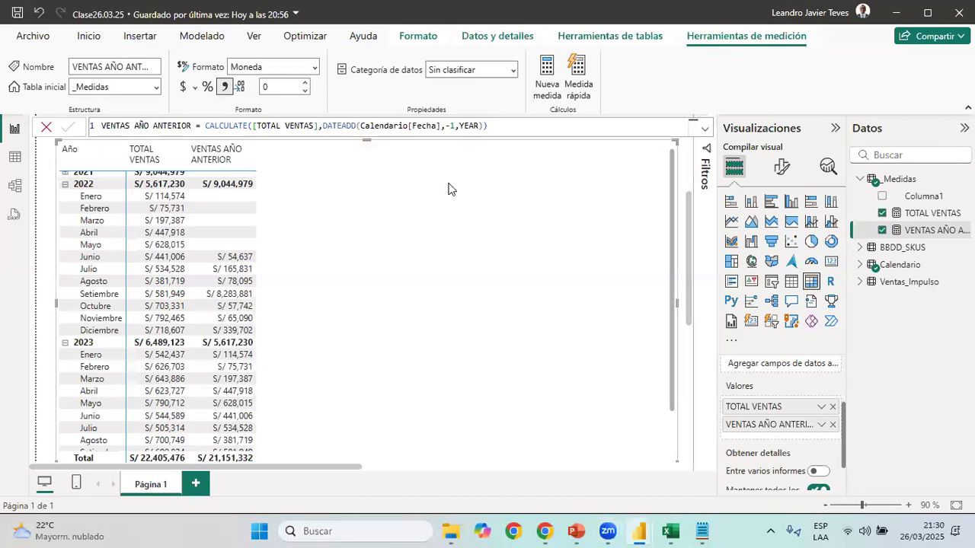
double_click(253, 128)
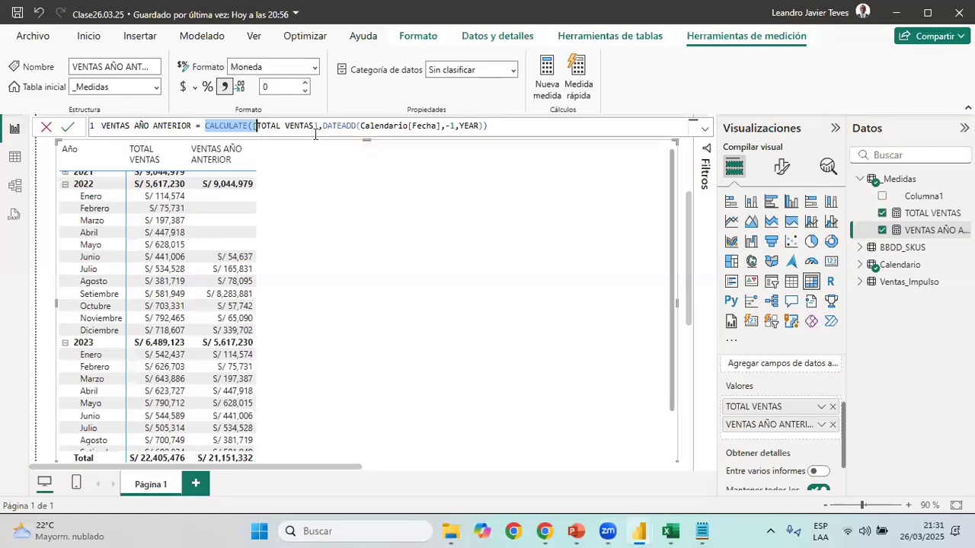
key(End)
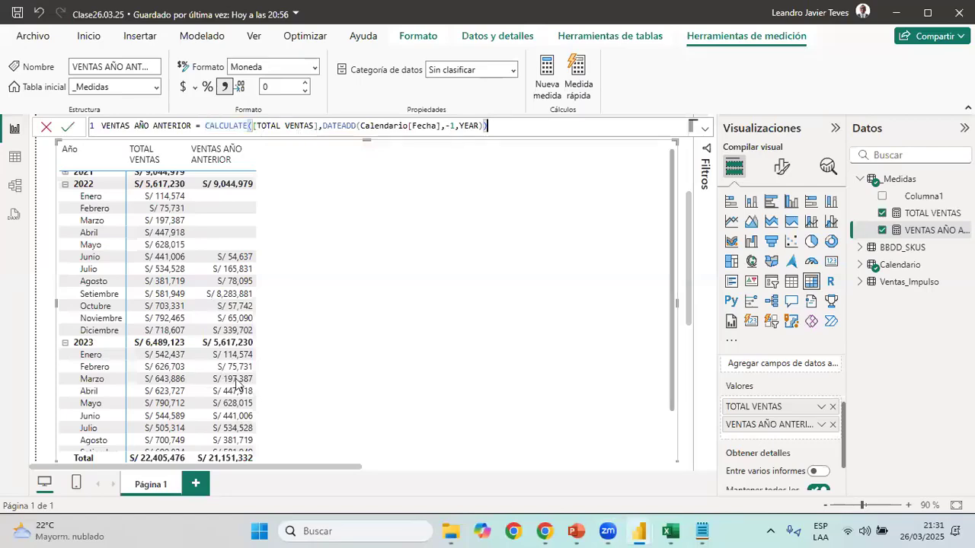
click(255, 125)
drag(255, 126, 318, 125)
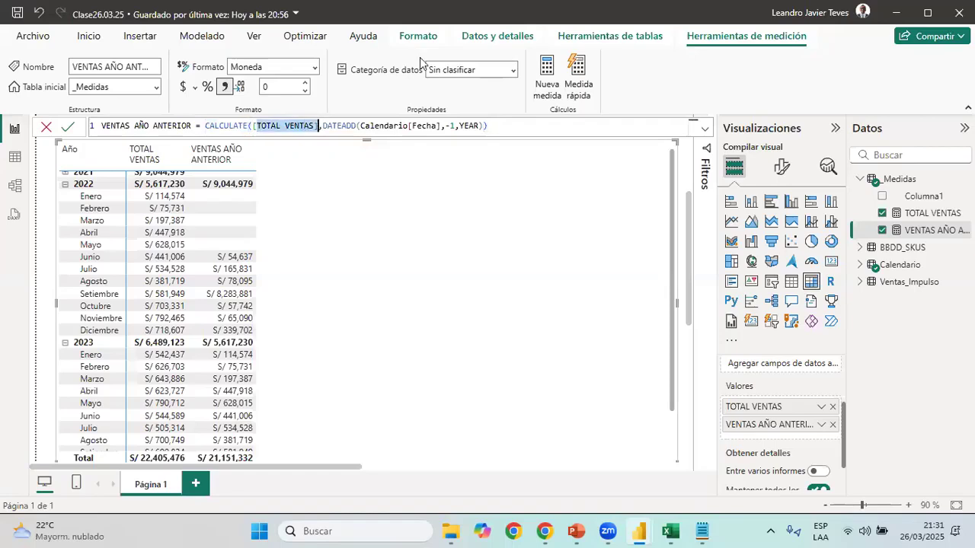
click(715, 240)
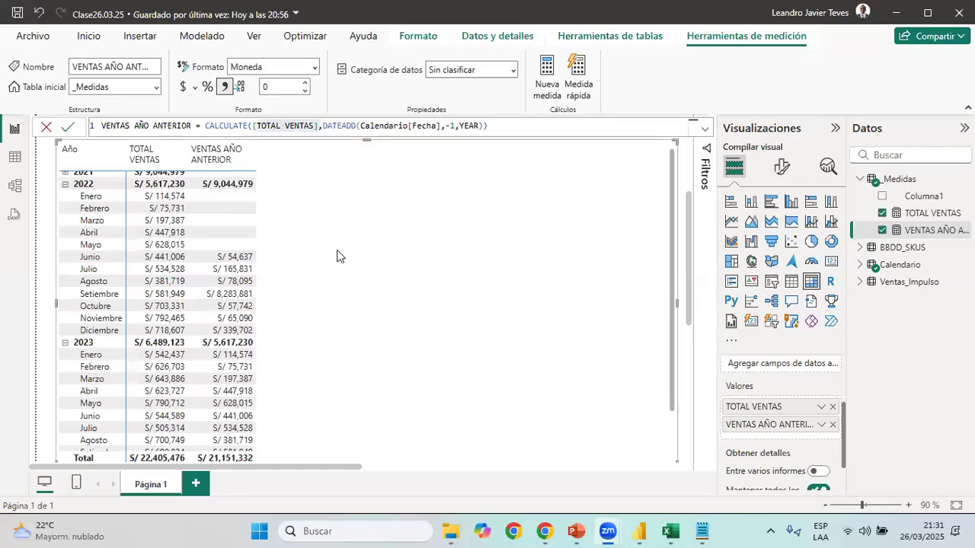
click(786, 119)
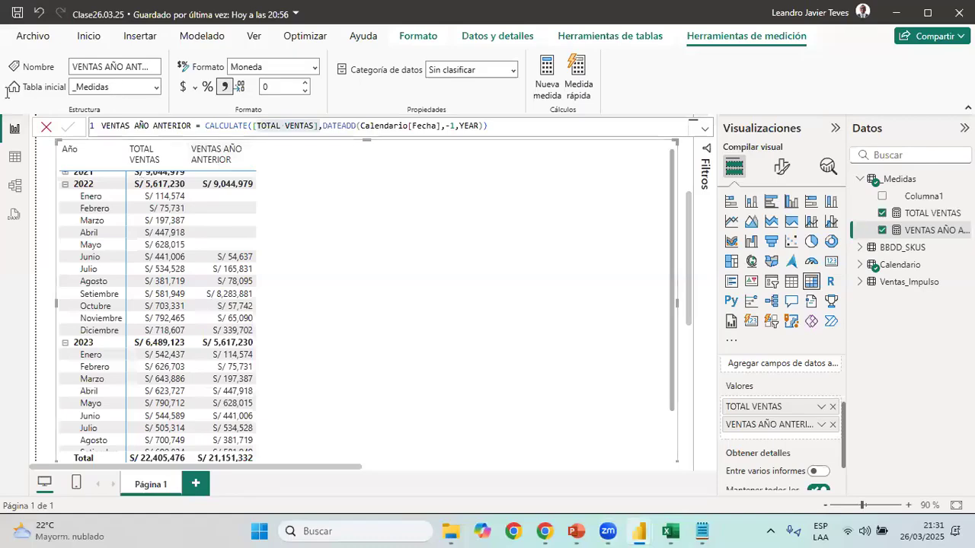
Create a new measure in the _Medidas table and name it VAR. AÑO ANTERIOR, copying the name from the Medidas text file
click(119, 90)
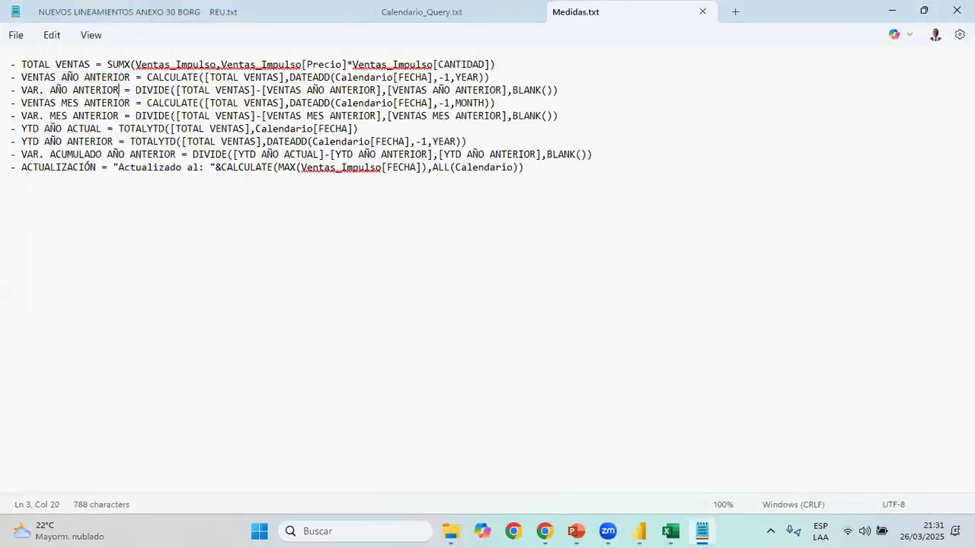
drag(118, 90, 21, 90)
key(ctrl+c)
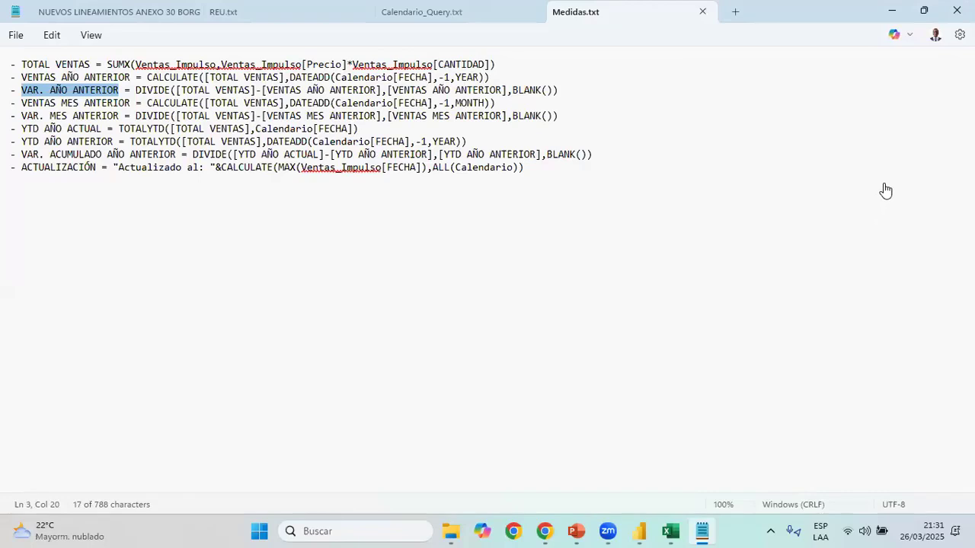
key(alt+Tab)
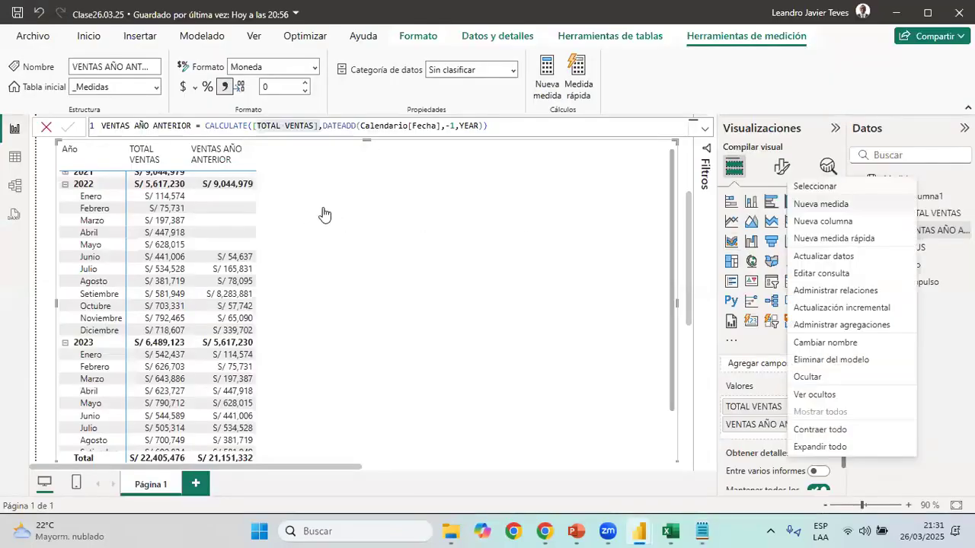
key(Escape)
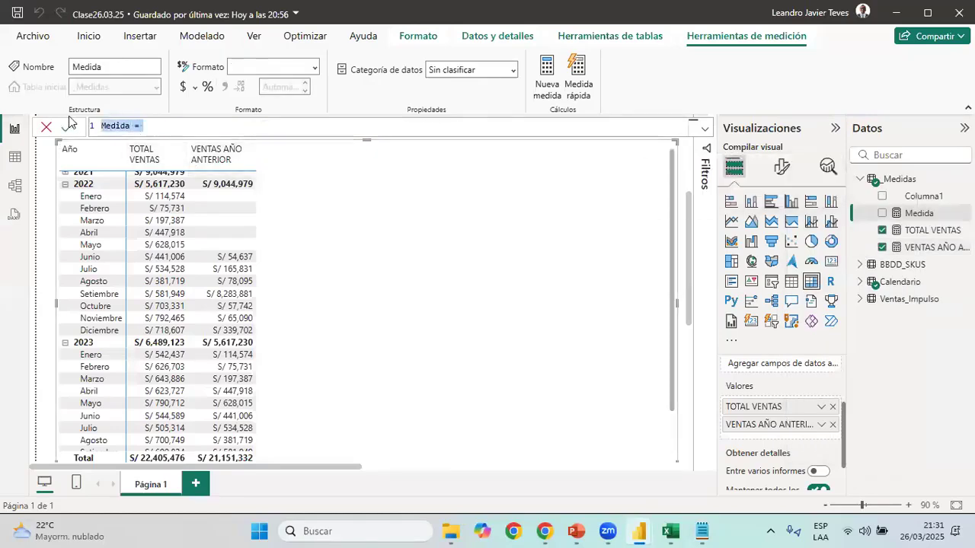
click(180, 127)
key(Left)
key(Left)
key(Left)
key(ctrl+shift+Left)
key(ctrl+v)
key(End)
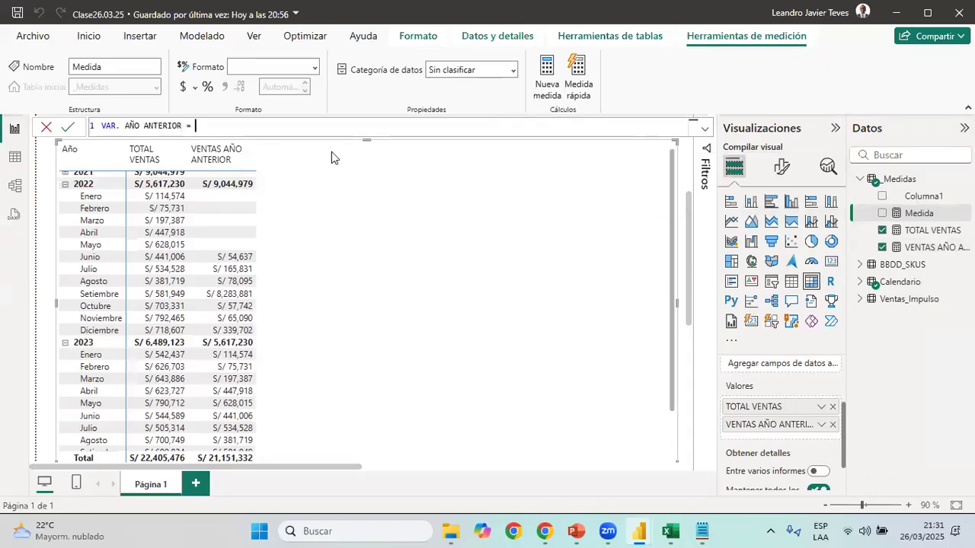
Begin the VAR. AÑO ANTERIOR formula with DIVIDE, using [TOTAL VENTAS]-[VENTAS AÑO ANTERIOR] as the numerator
text(divi)
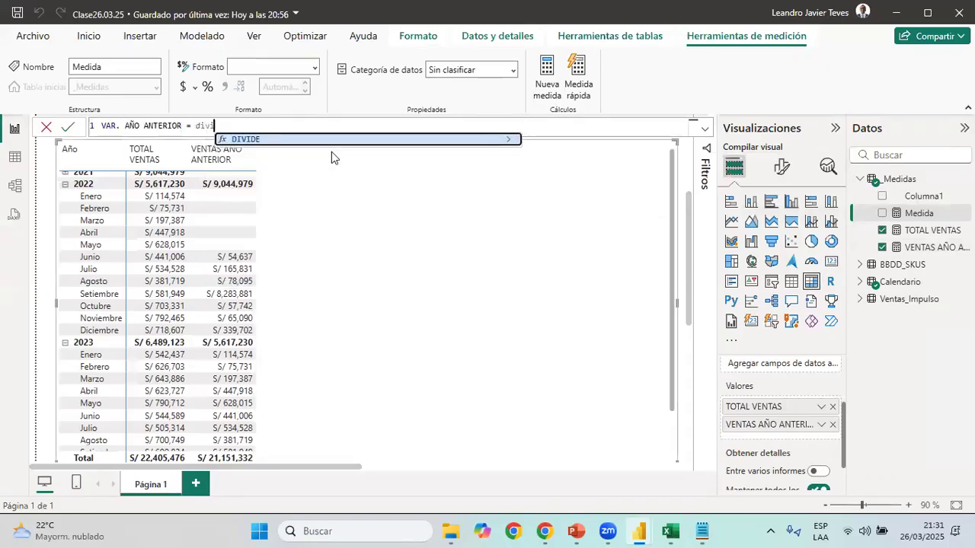
key(Tab)
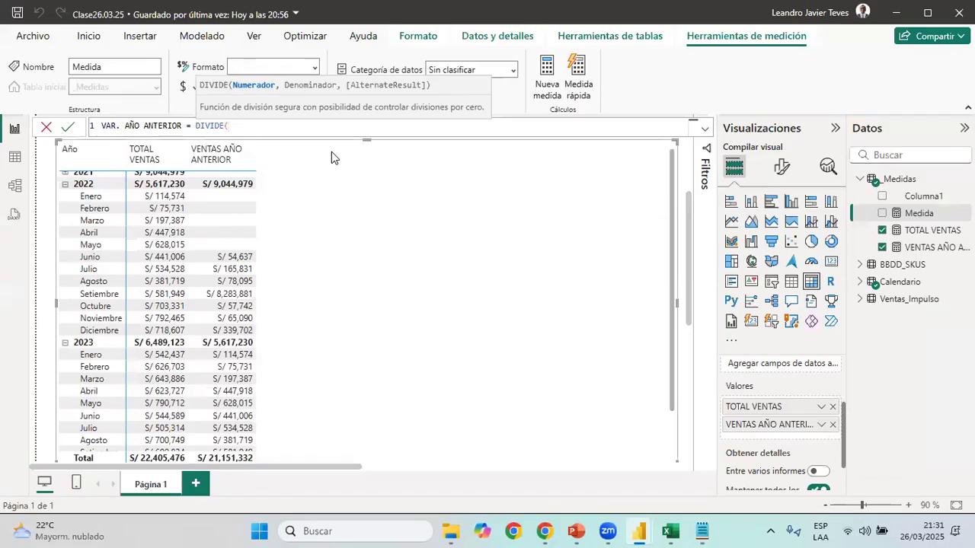
text(tot)
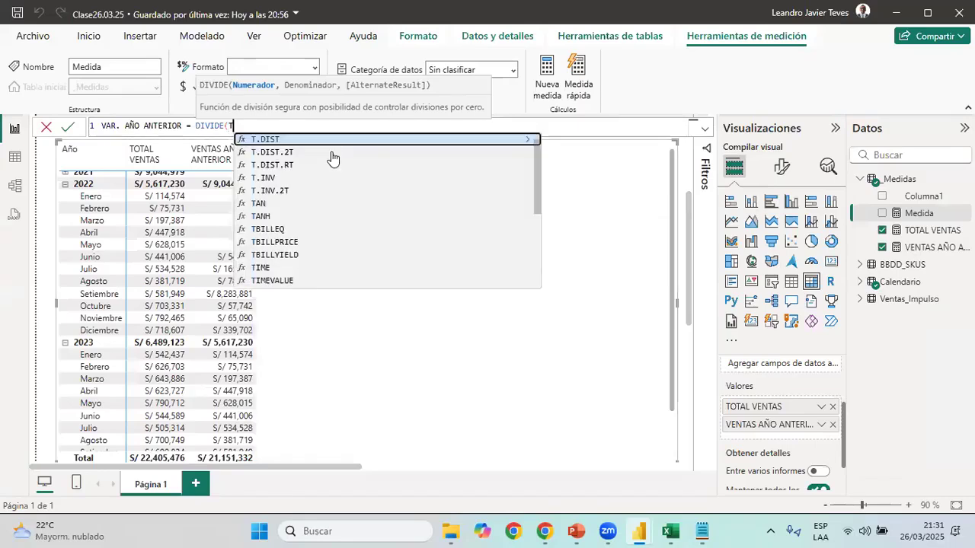
key(Tab)
text(,-T)
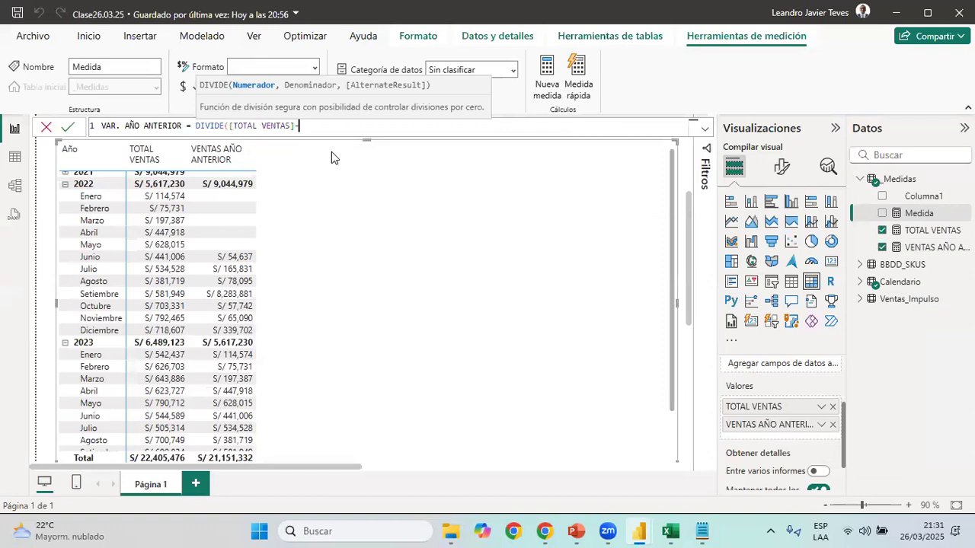
key(BackSpace)
text(ven)
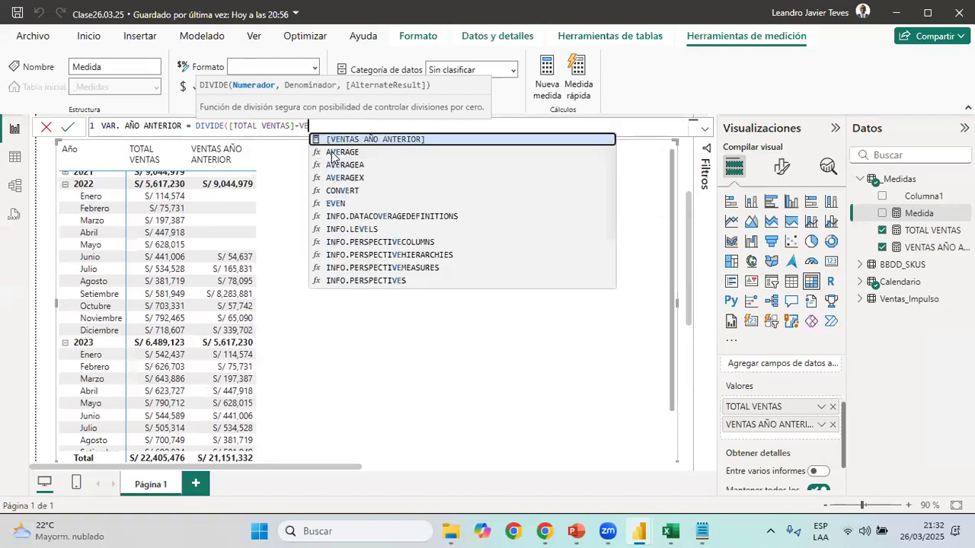
key(Tab)
Complete the DIVIDE formula with [VENTAS AÑO ANTERIOR] as the denominator and BLANK() as the alternate result, and commit the measure
text(,)
text([v)
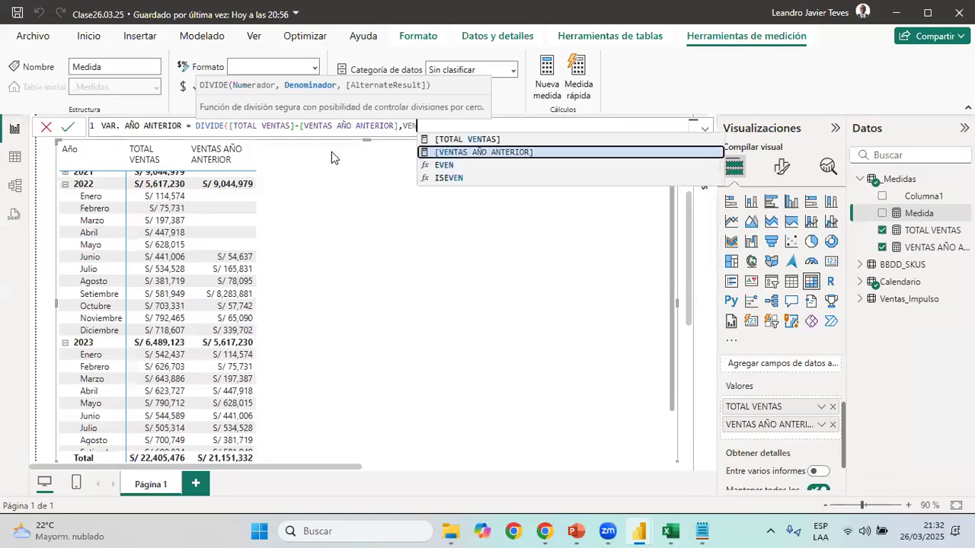
key(Tab)
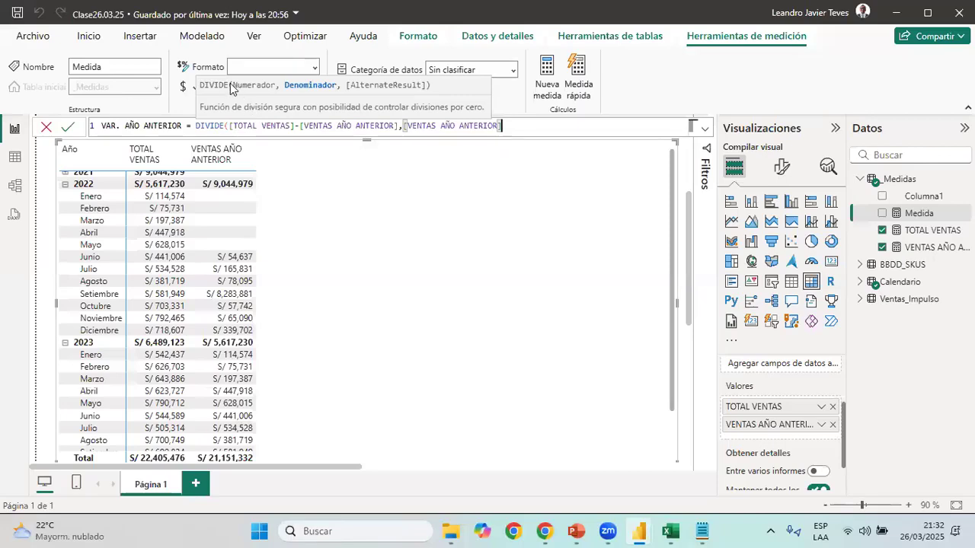
text(,B)
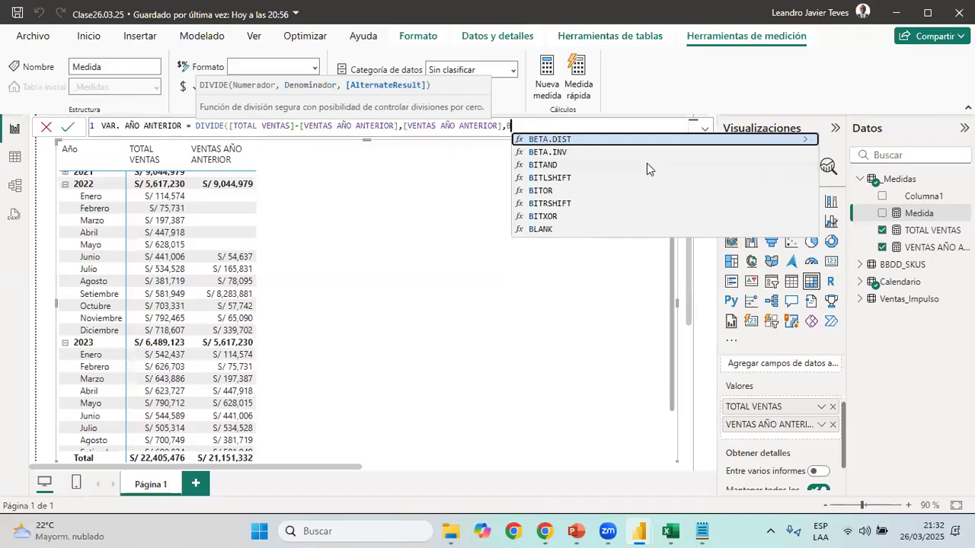
text(LANK())
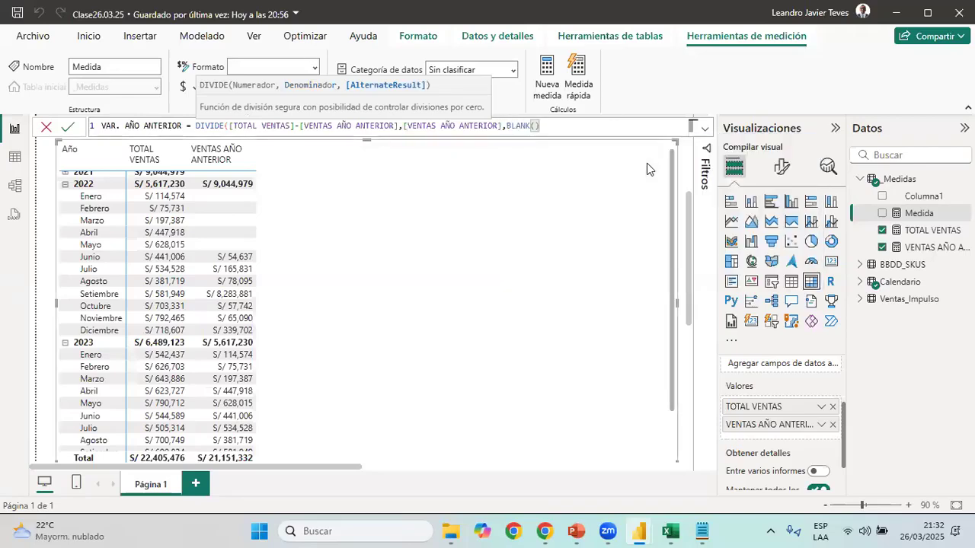
text())
key(Return)
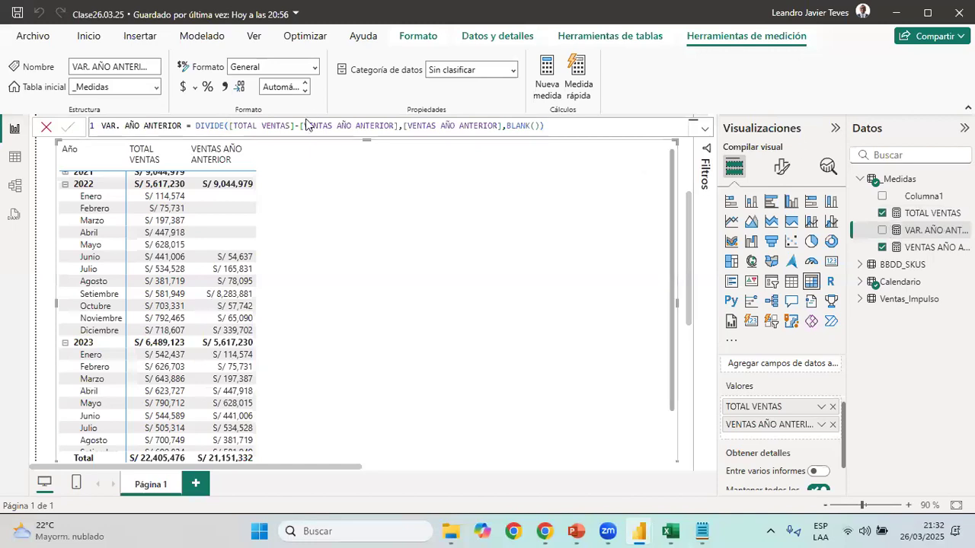
Format VAR. AÑO ANTERIOR as a percentage and add it to the matrix, narrowing its column so the header wraps onto two lines
click(207, 87)
click(883, 231)
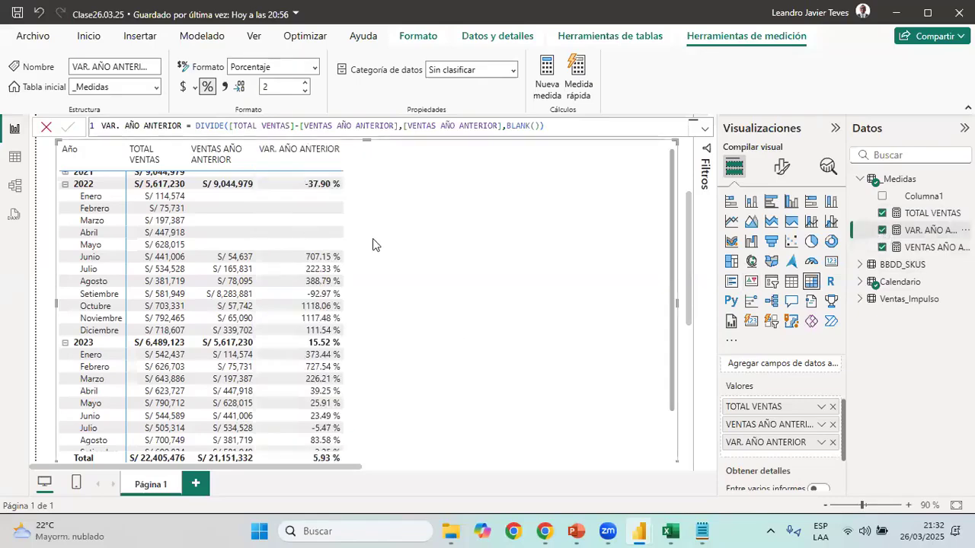
drag(343, 156, 312, 158)
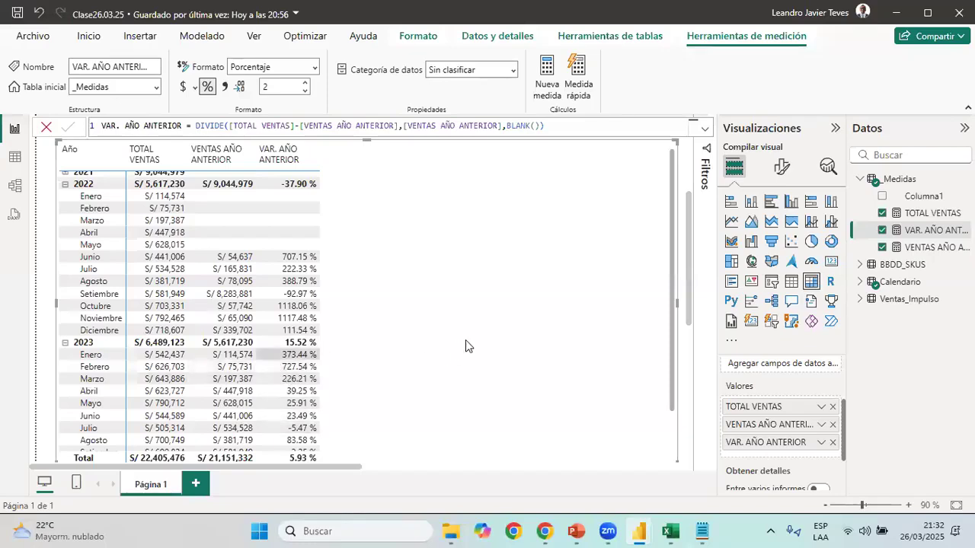
Create a new measure in the _Medidas table and name it VENTAS MES ANTERIOR, copying the name from the Medidas text file
key(alt+Tab)
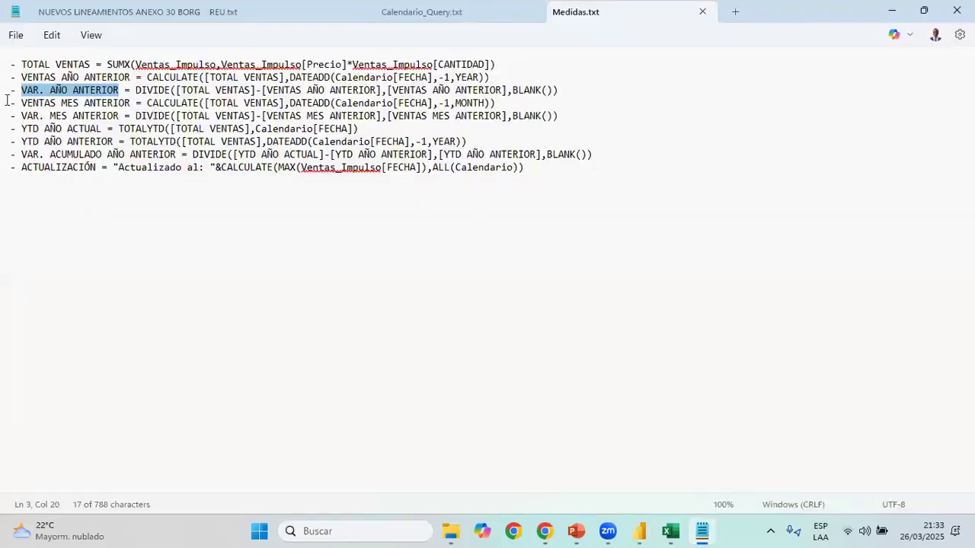
drag(21, 103, 131, 103)
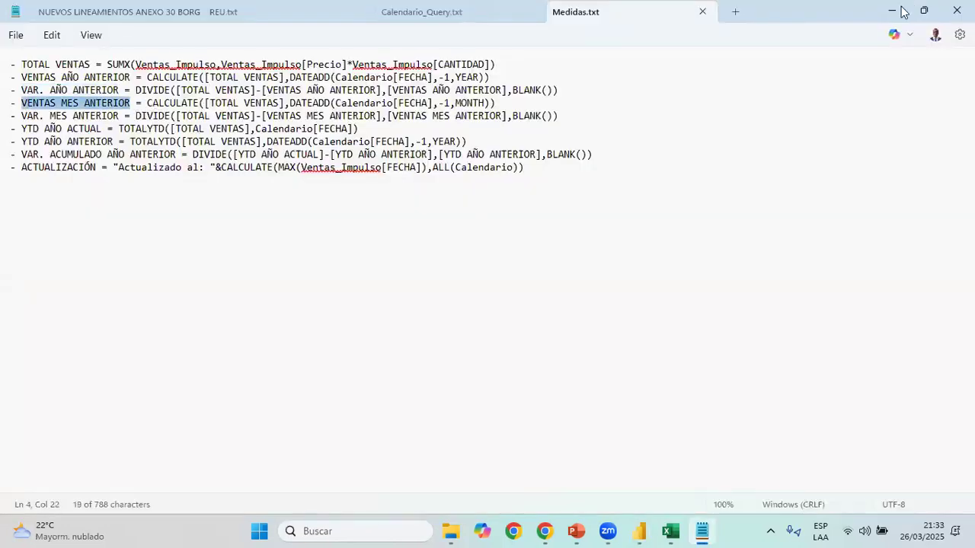
key(alt+Tab)
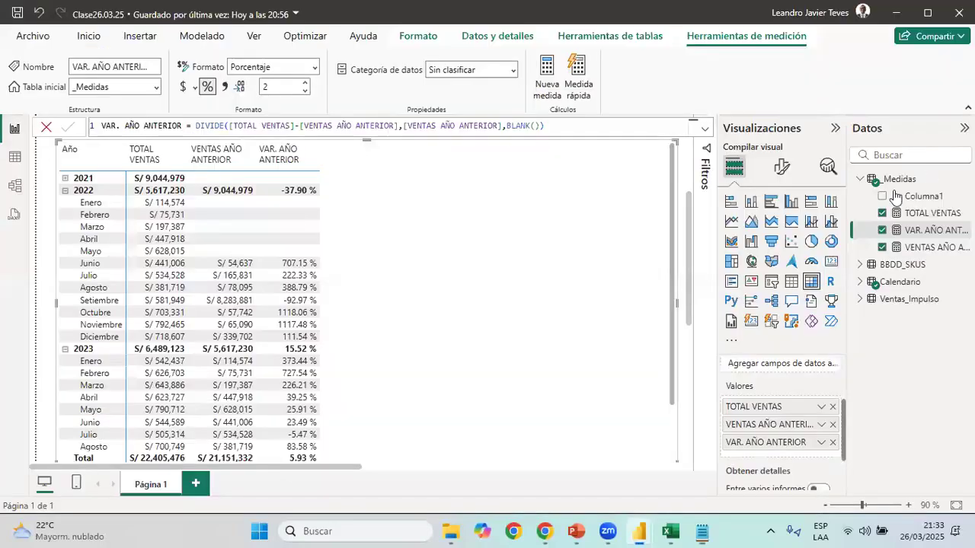
right_click(861, 202)
click(601, 230)
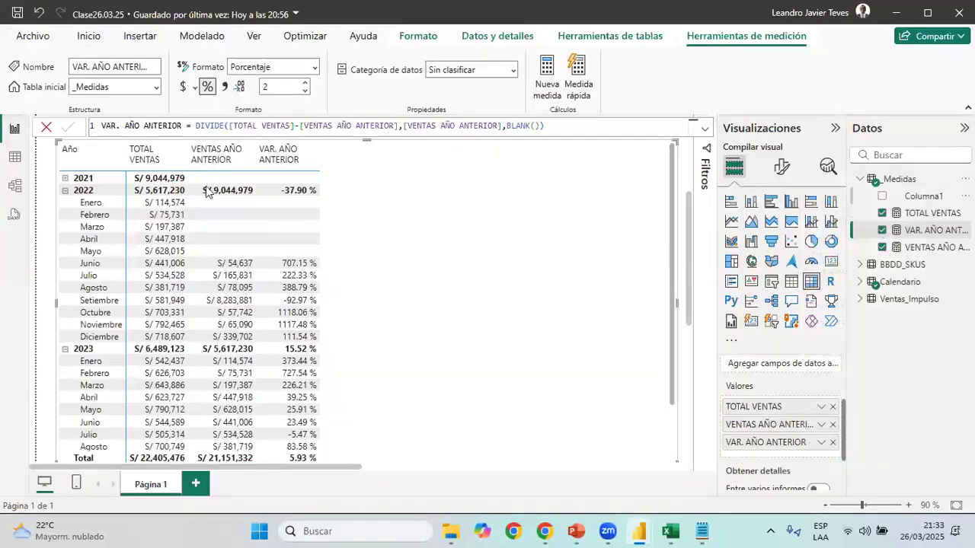
click(131, 125)
drag(131, 125, 44, 130)
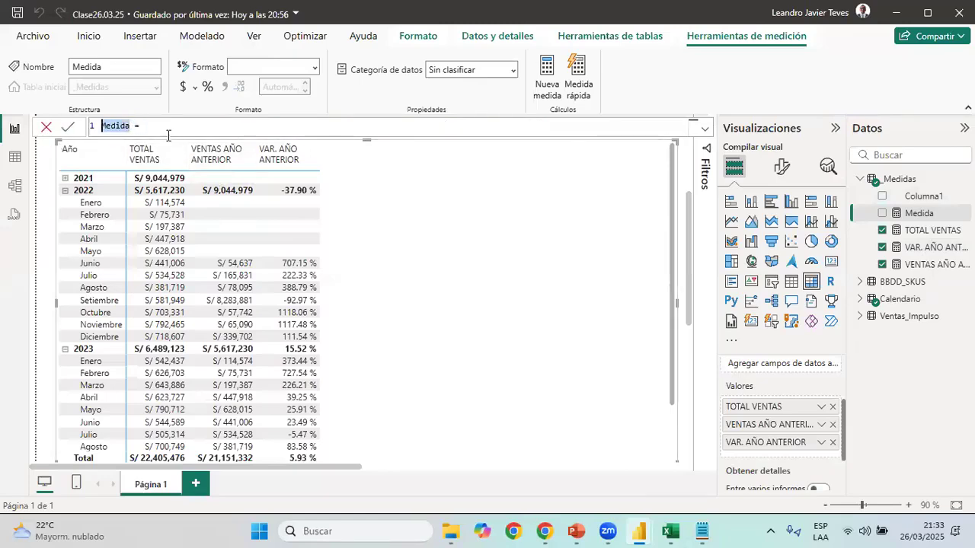
text(VENTAS MES ANTERIOR = )
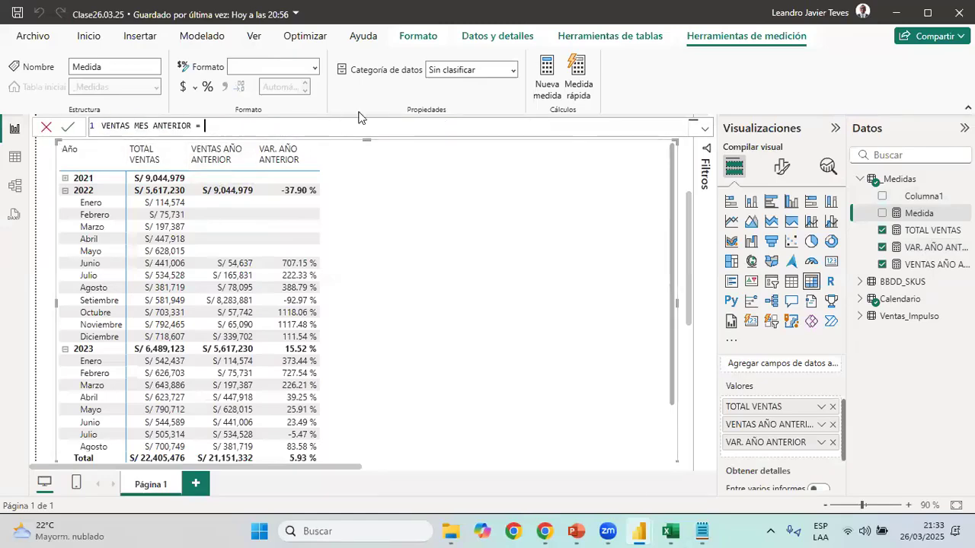
text(CALCULATE(T)
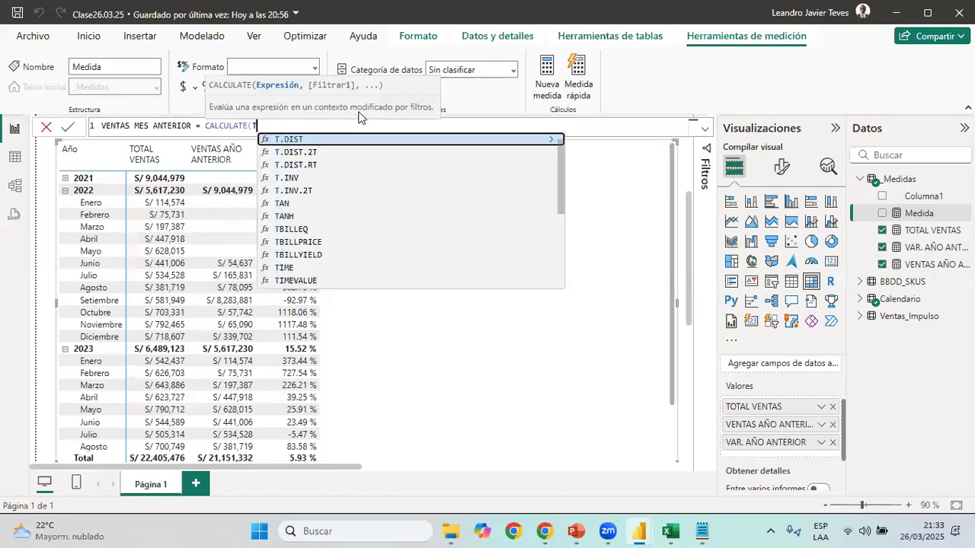
Begin the VENTAS MES ANTERIOR formula with CALCULATE on [TOTAL VENTAS] and a DATEADD filter on Calendario[Fecha]
key(BackSpace)
text([)
key(Tab)
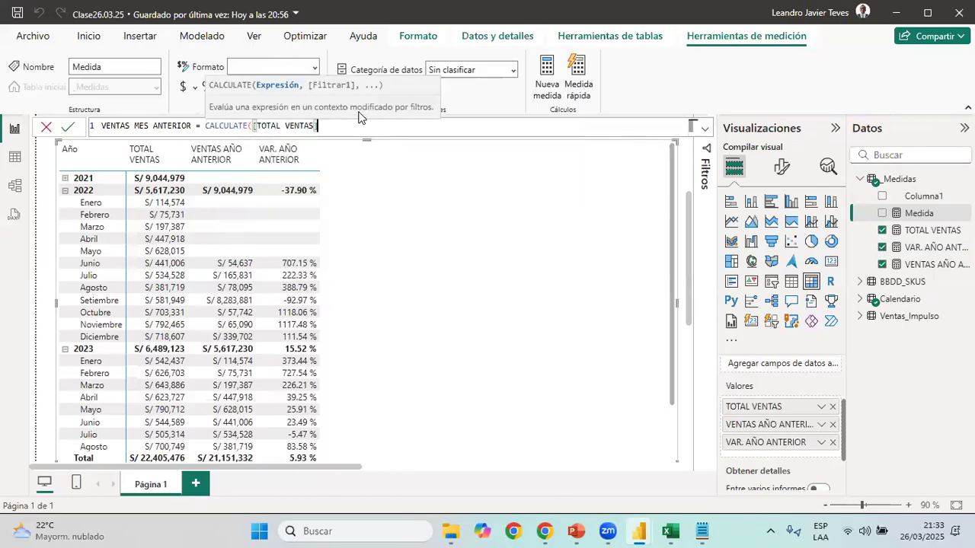
text(,)
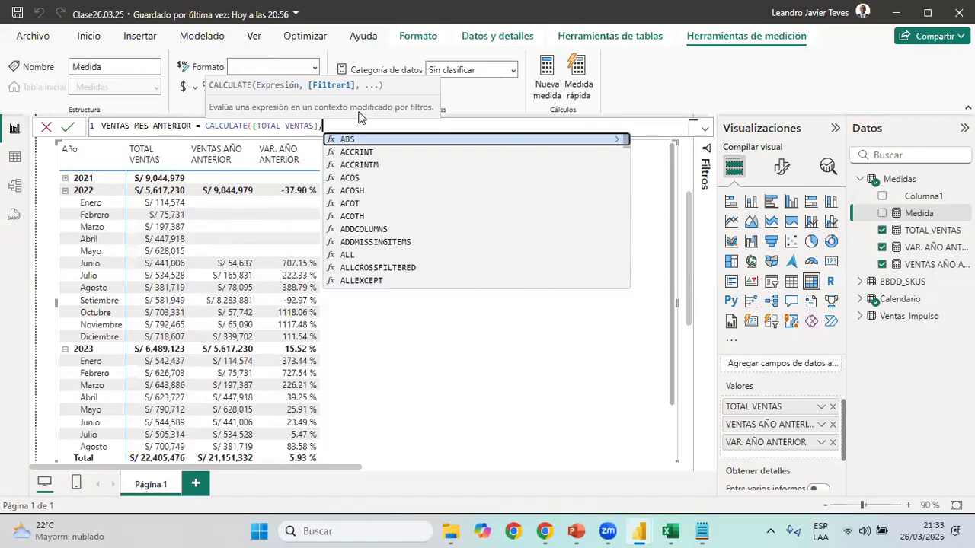
text(DATEA)
key(Tab)
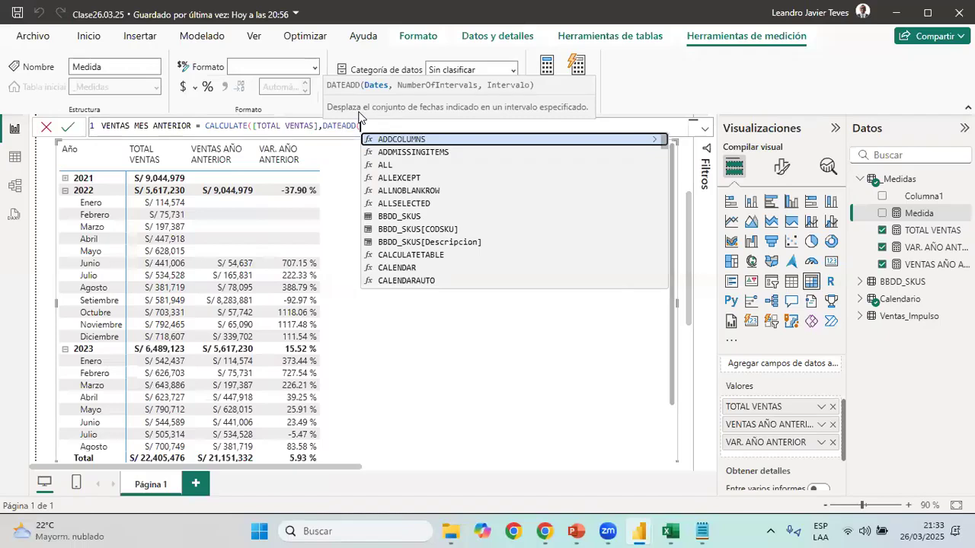
text(fecha)
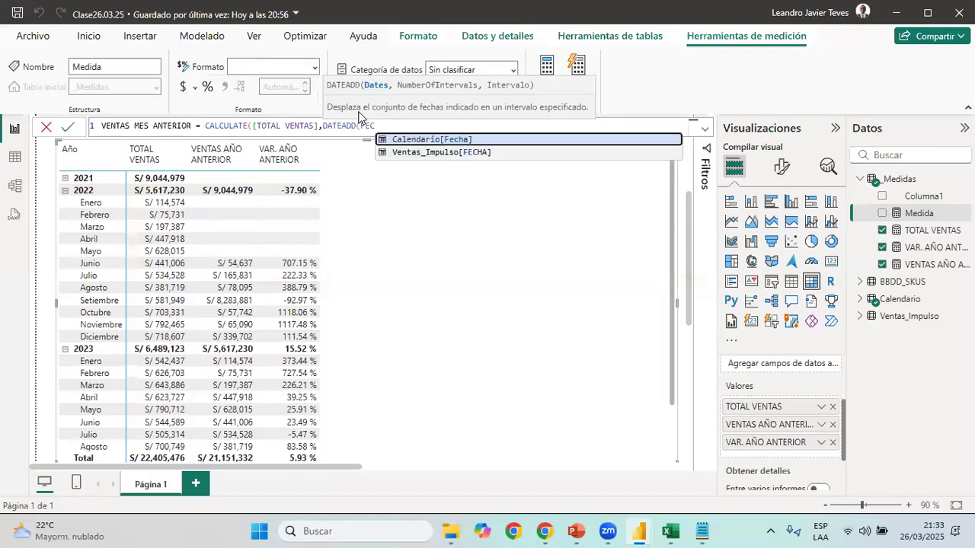
key(Tab)
text(,)
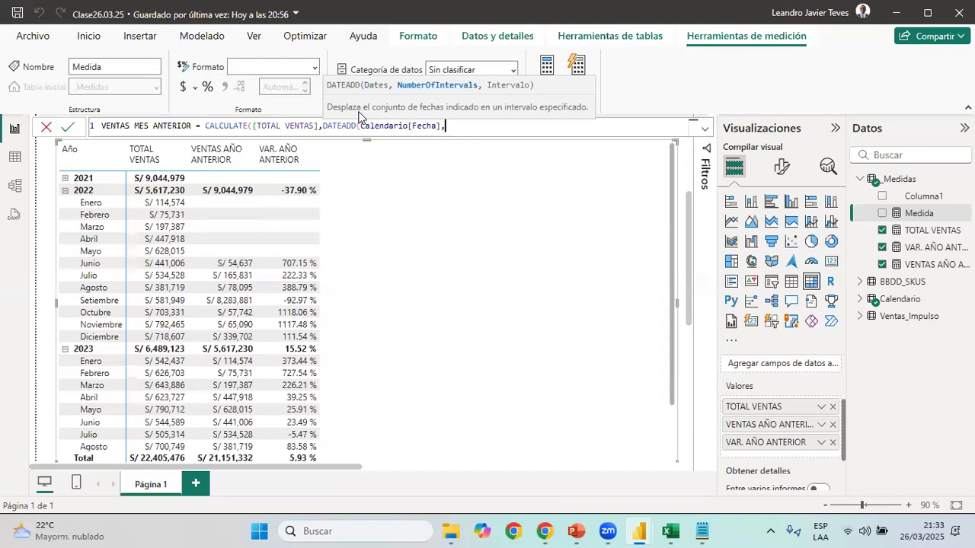
text(-1,)
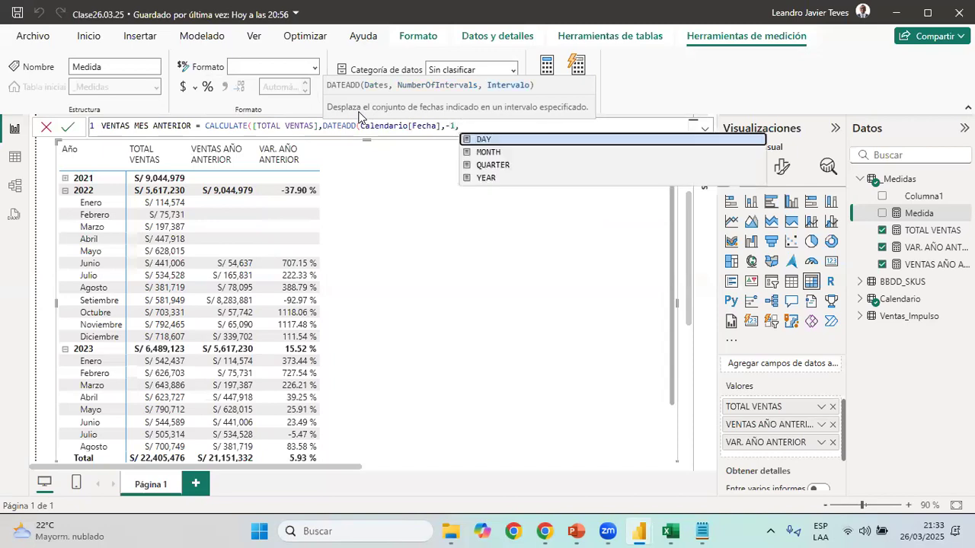
Finish DATEADD with -1 as the number of intervals and MONTH as the interval, close both functions and commit the measure
key(Left)
text(MONTH)
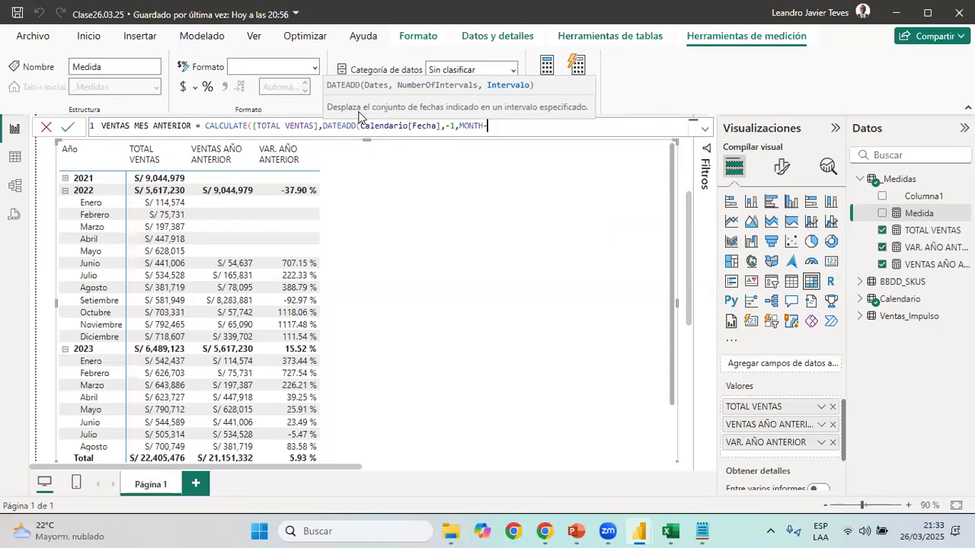
key(BackSpace)
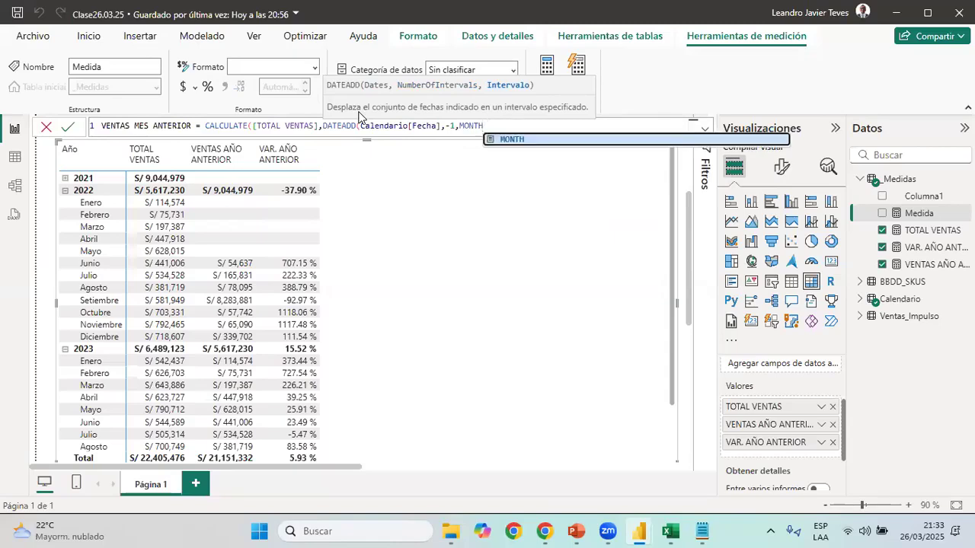
text()))
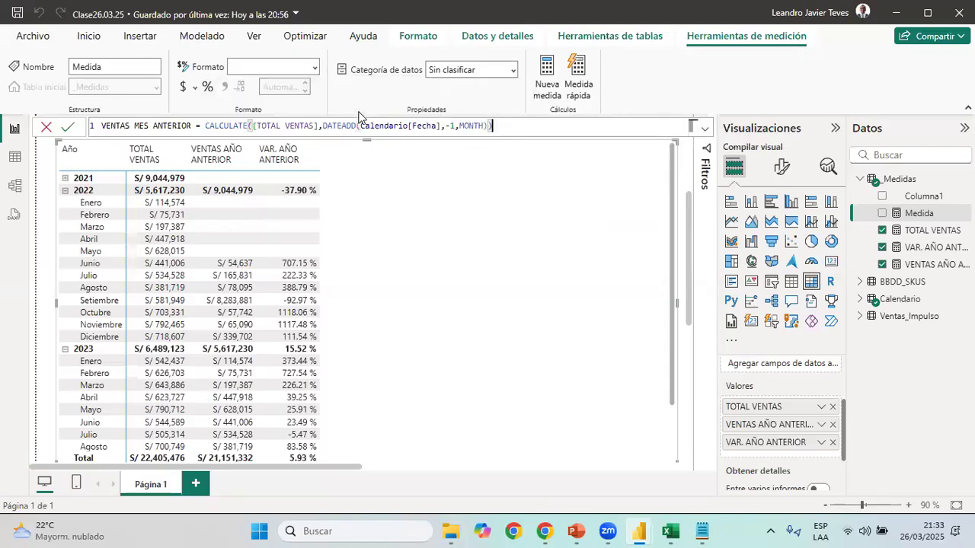
key(Return)
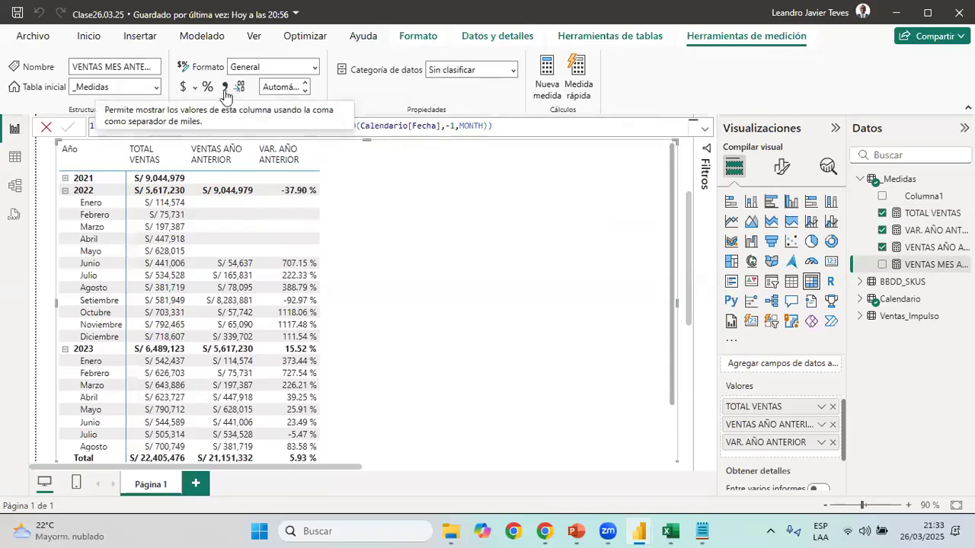
Format VENTAS MES ANTERIOR as S/ Español (Perú) currency with 0 decimal places
click(194, 87)
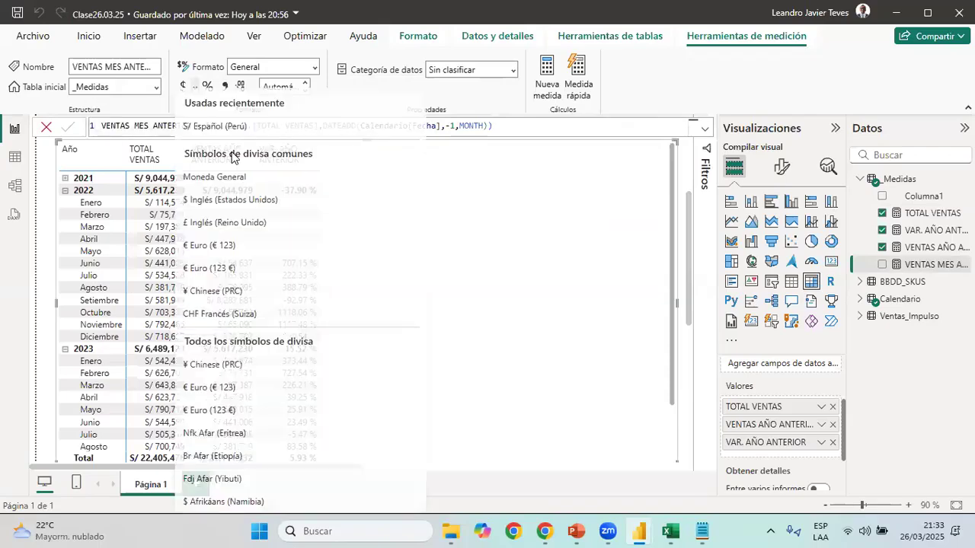
click(229, 126)
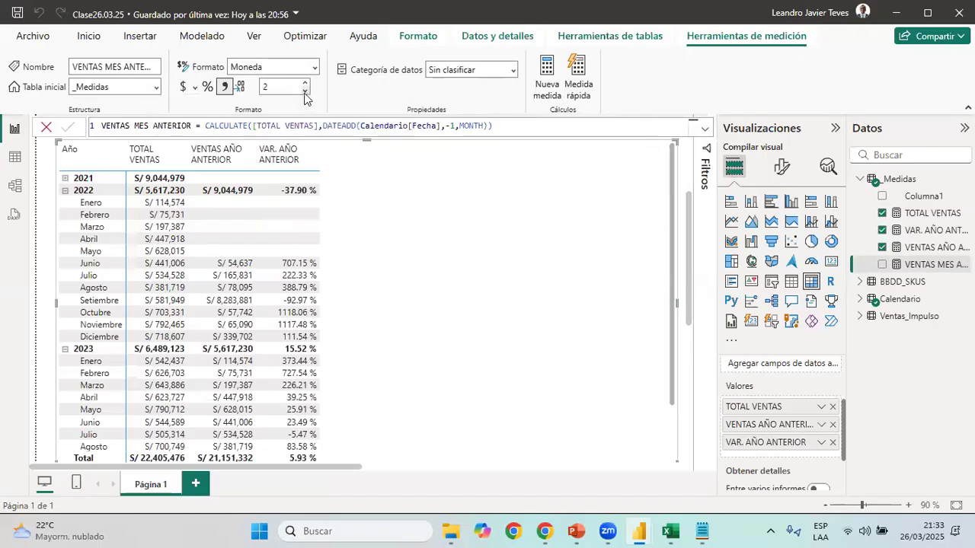
click(304, 92)
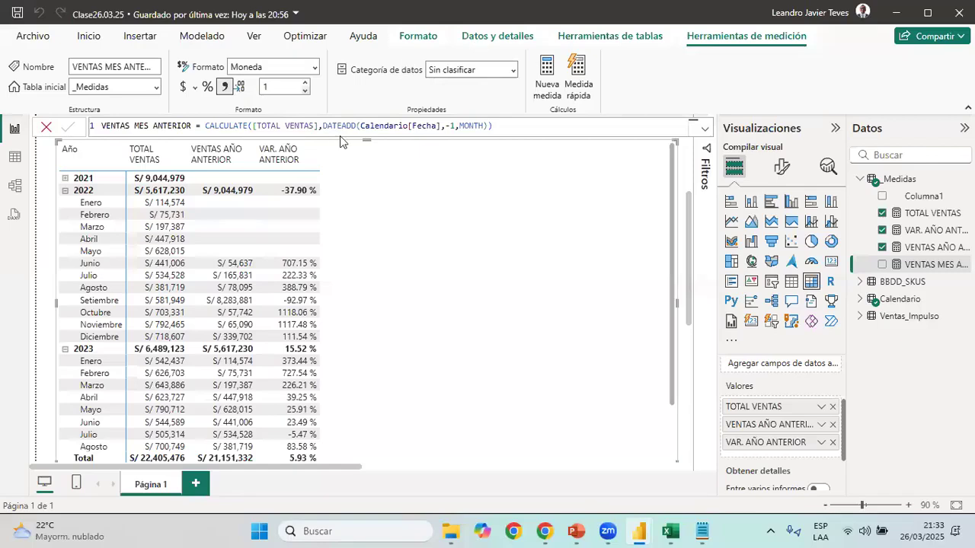
Add VENTAS MES ANTERIOR to the matrix and narrow its column and the VAR. AÑO ANTERIOR column
drag(319, 151, 312, 152)
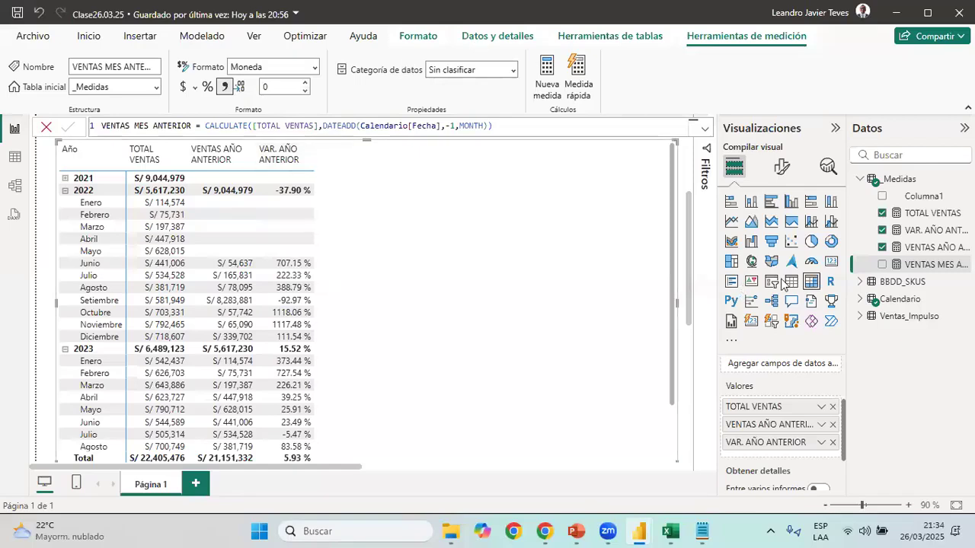
click(883, 264)
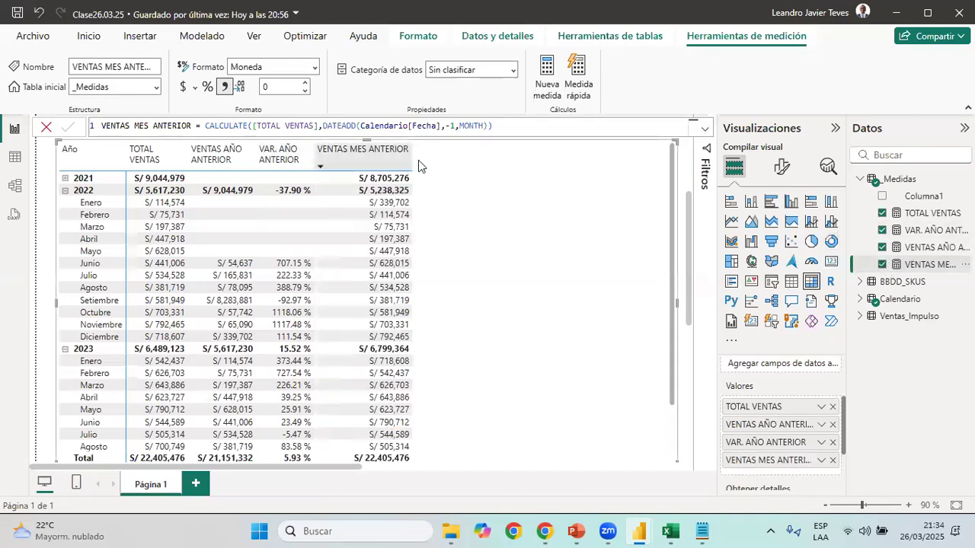
drag(412, 156, 374, 206)
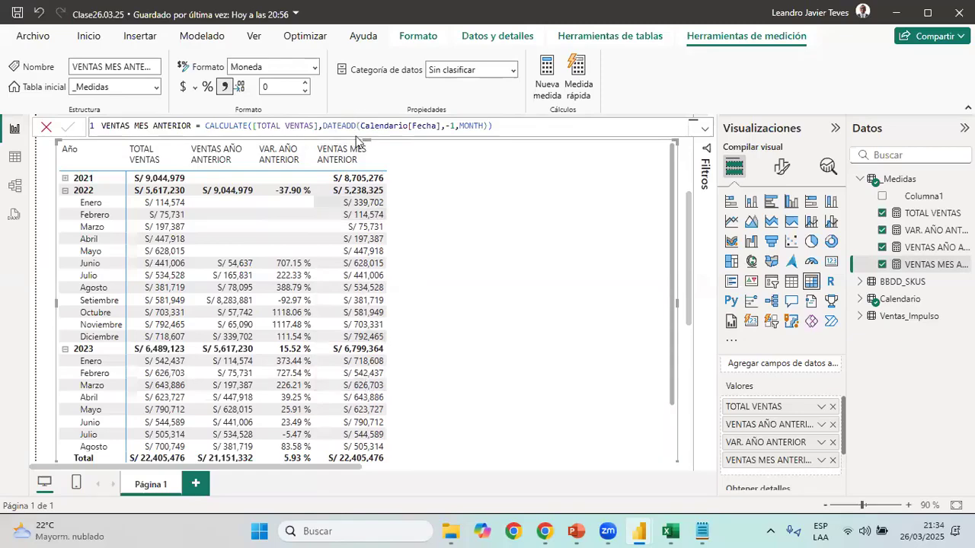
Create a new measure in the _Medidas table and name it VAR. MES ANTERIOR, copying the name from the Medidas text file
click(701, 531)
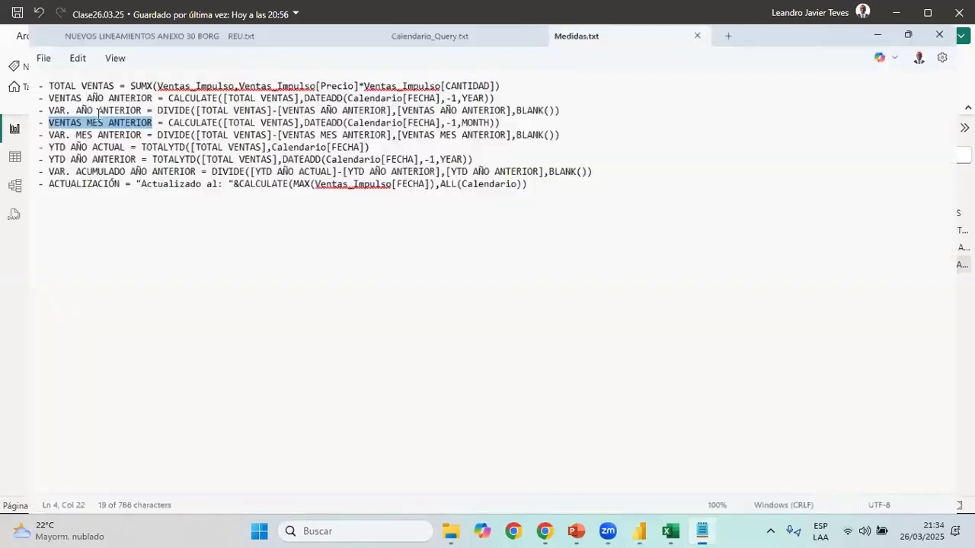
drag(119, 116, 22, 116)
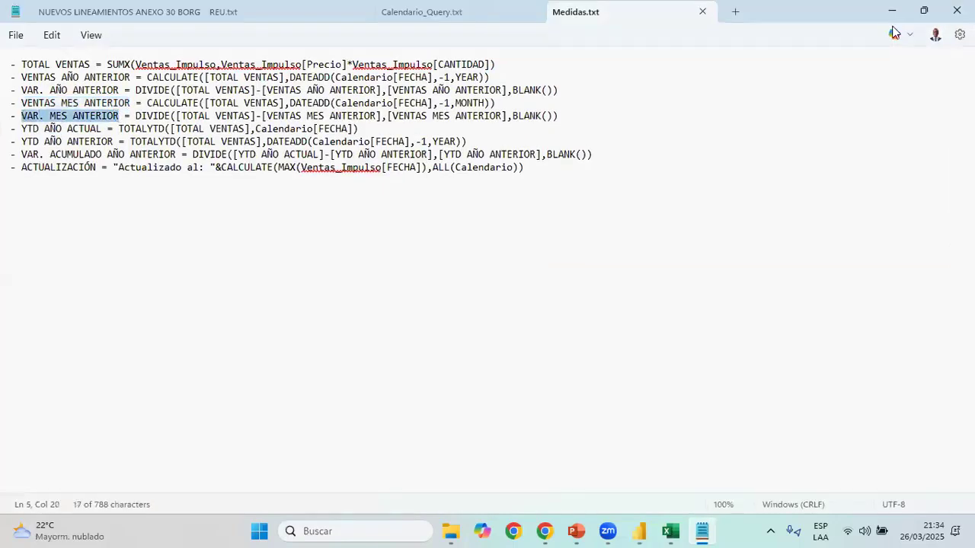
click(887, 14)
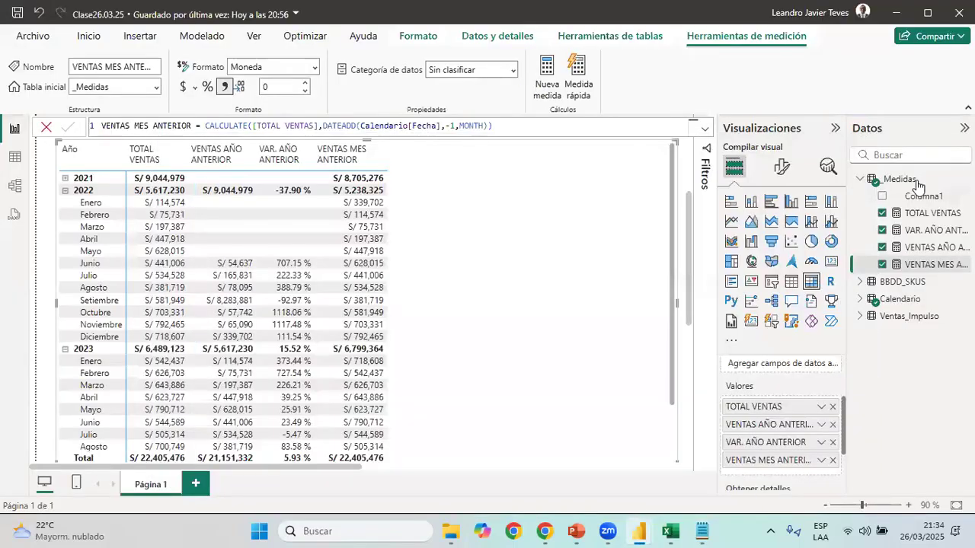
right_click(918, 186)
key(Escape)
double_click(130, 125)
text(VAR. MES ANTERIOR =)
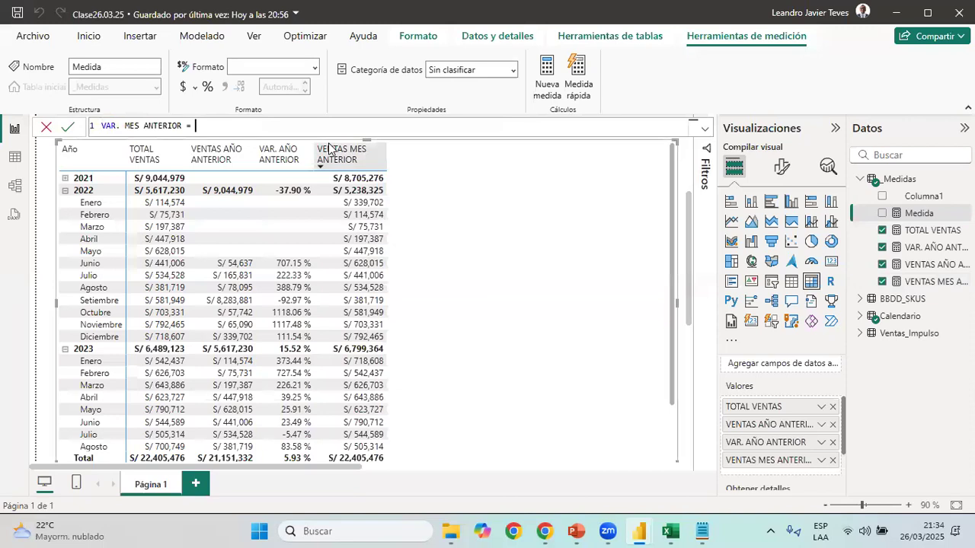
Start the VAR. MES ANTERIOR formula with DIVIDE, using [TOTAL VENTAS]-[VENTAS MES ANTERIOR] as the numerator
text(DIV)
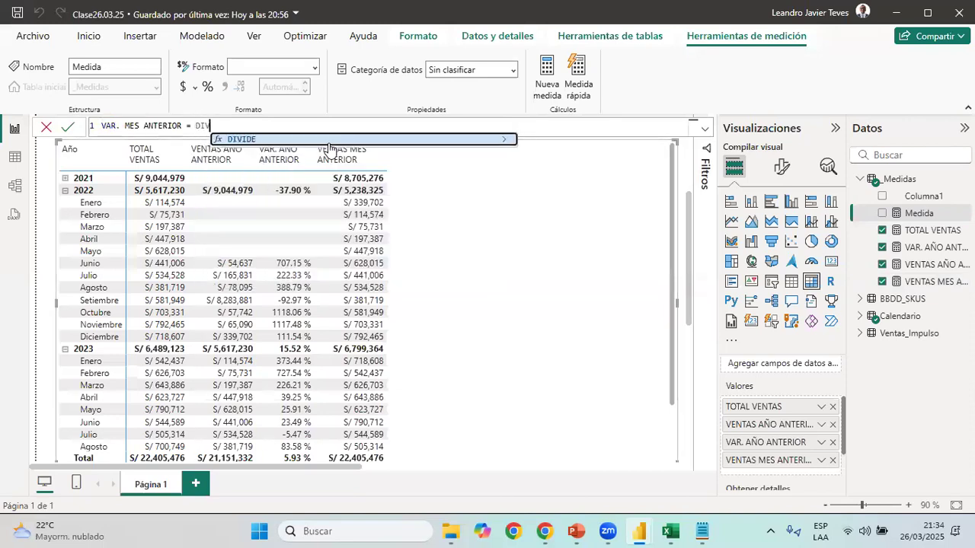
text(IDE(tot)
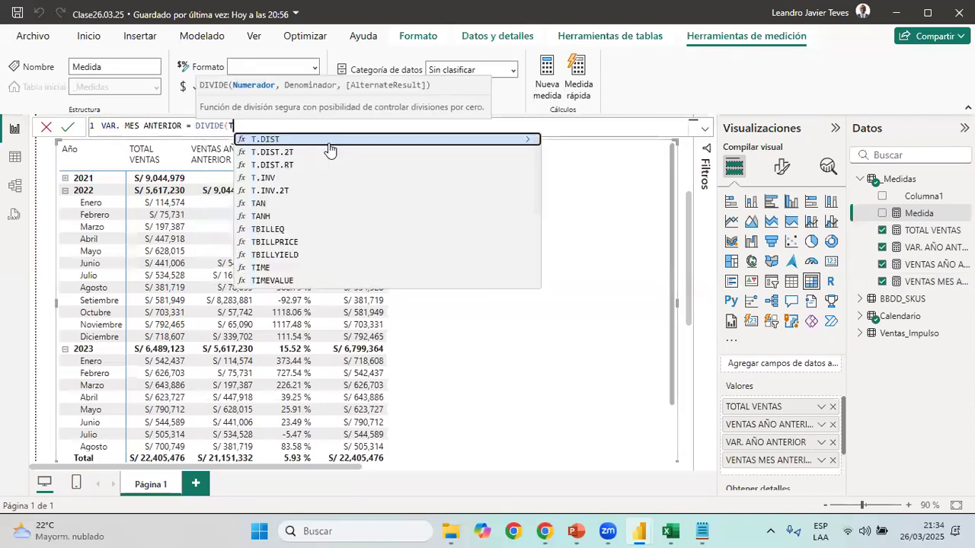
key(Tab)
text(-)
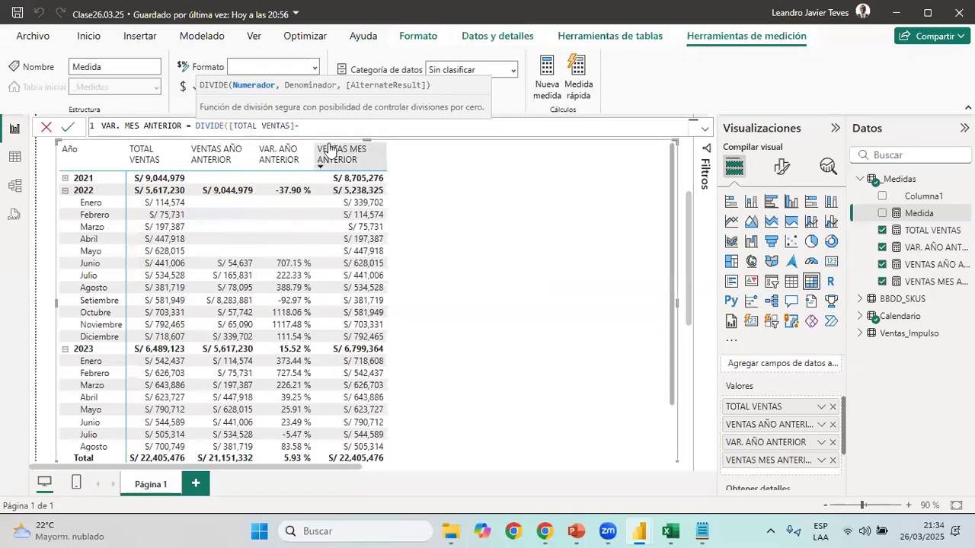
text(VEN)
key(Down)
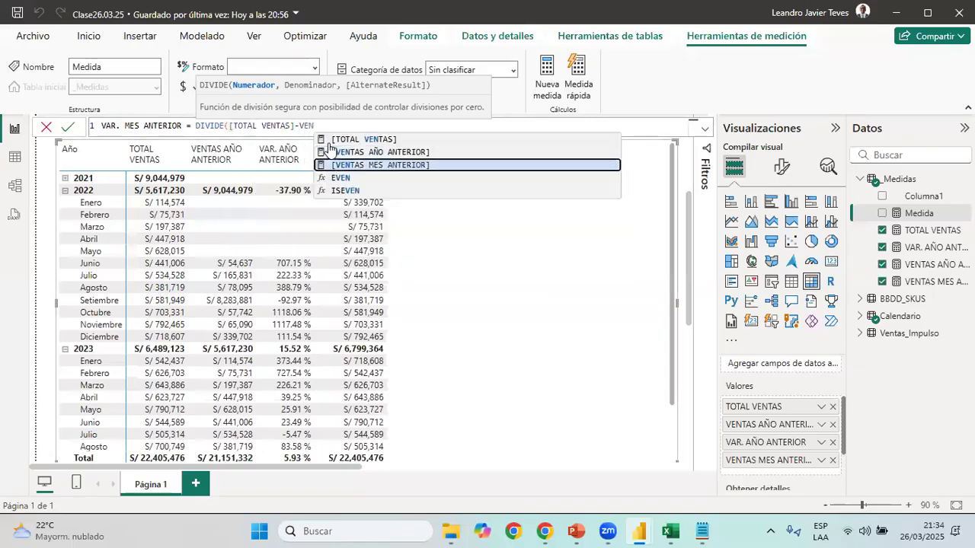
key(Tab)
Complete DIVIDE with [VENTAS MES ANTERIOR] as the denominator and BLANK() as the alternate result, and commit the measure
text(,VET)
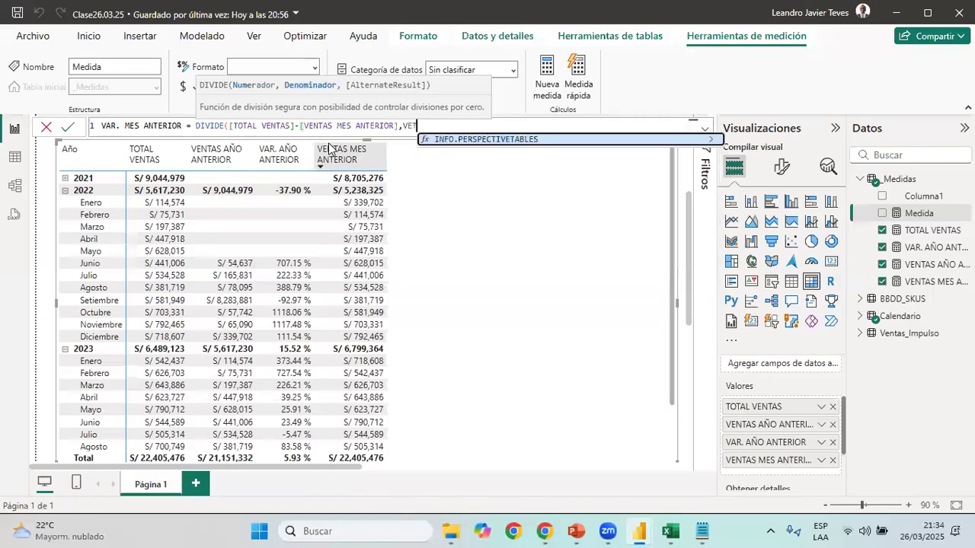
key(BackSpace)
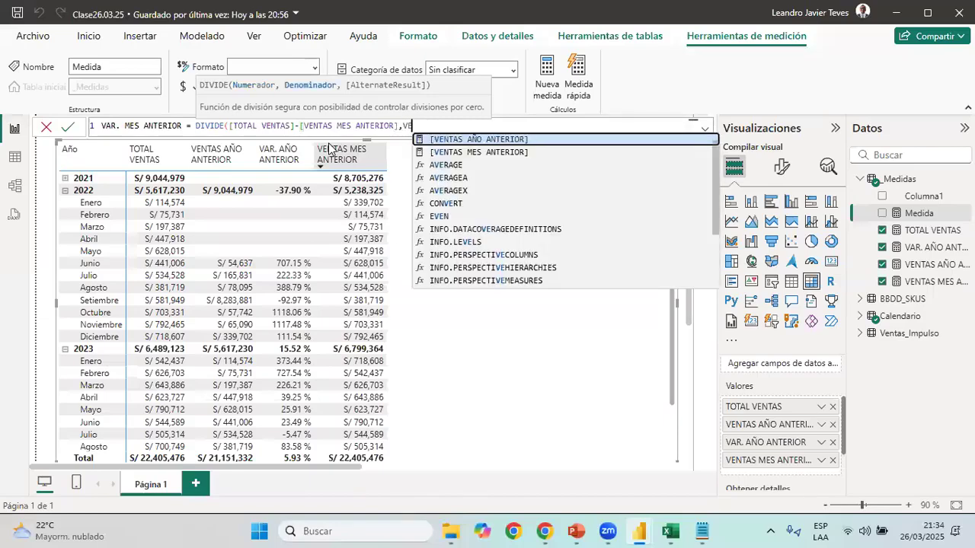
text(NT)
key(Down)
key(Tab)
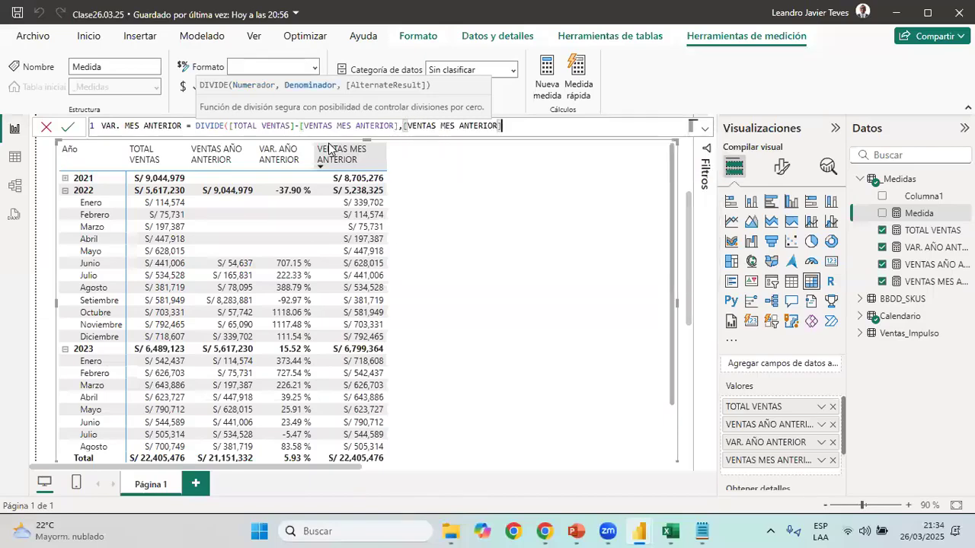
text(,BL)
key(Tab)
text())
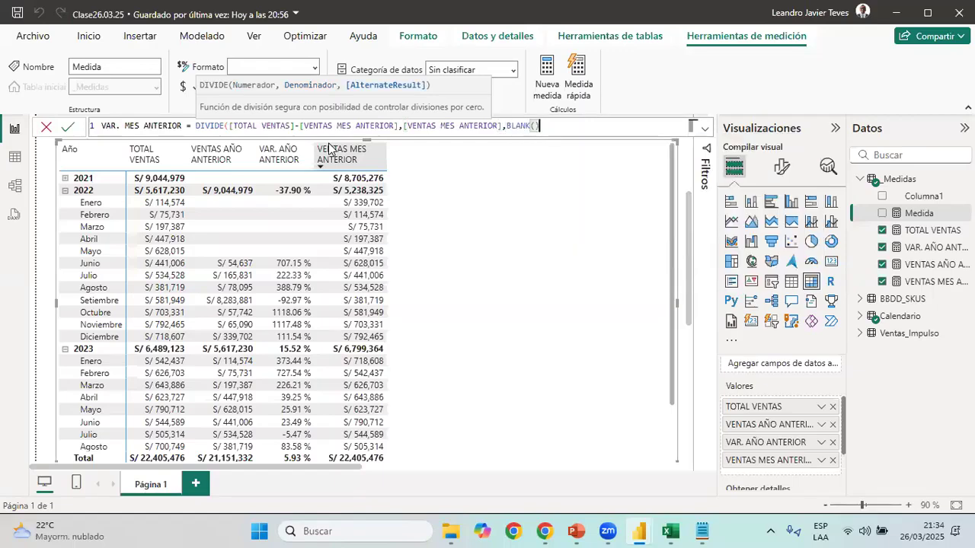
text())
key(Return)
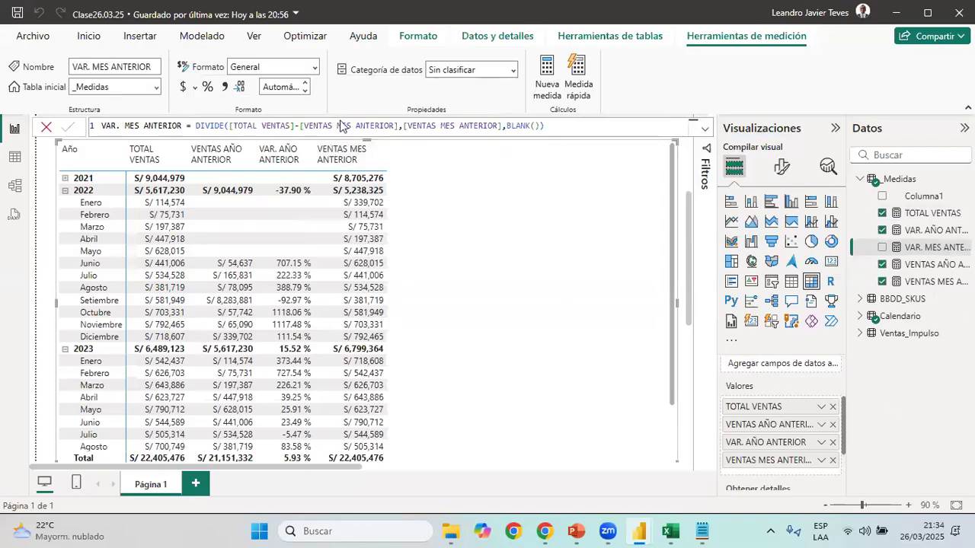
Format VAR. MES ANTERIOR as a percentage and add it to the matrix in a narrowed column
click(209, 89)
click(882, 249)
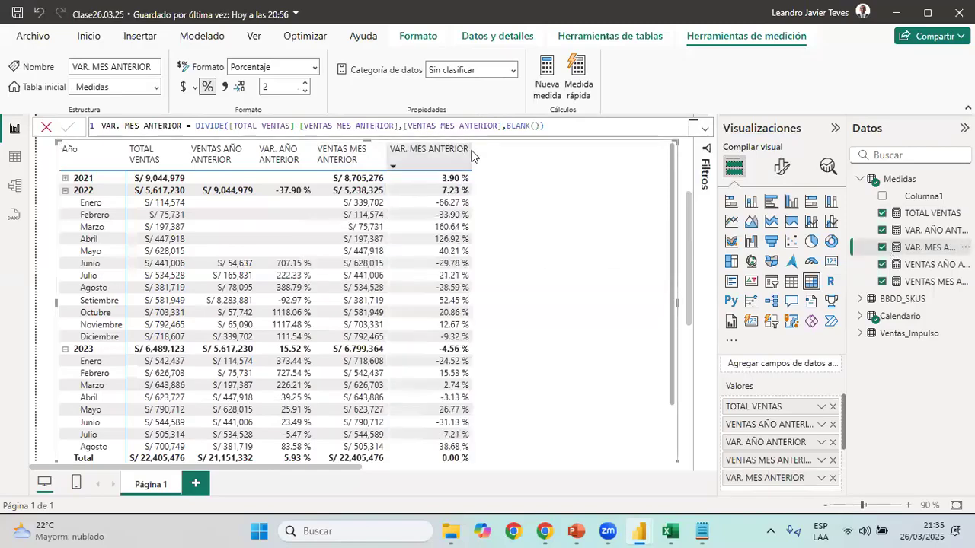
drag(466, 150, 449, 150)
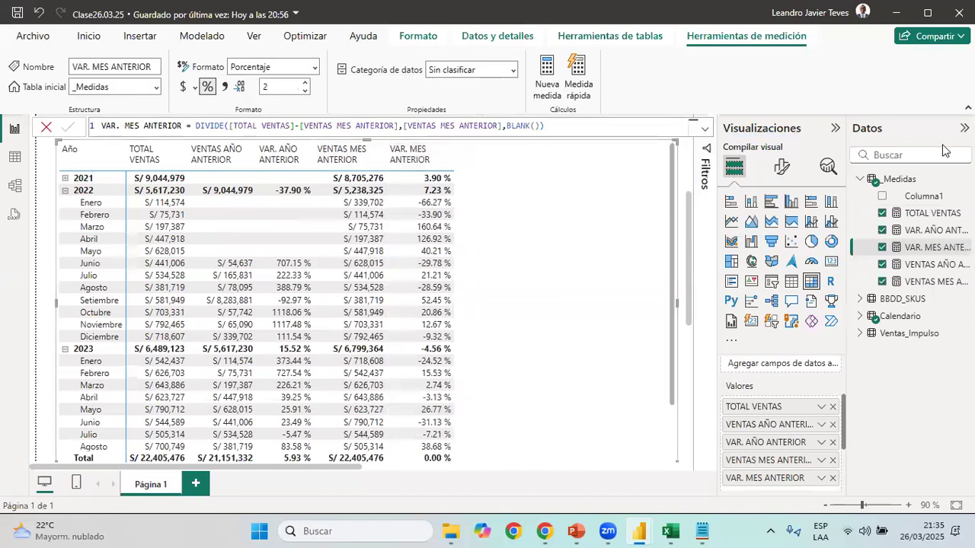
Delete the placeholder column Columna1 from the _Medidas table and confirm the deletion
click(963, 180)
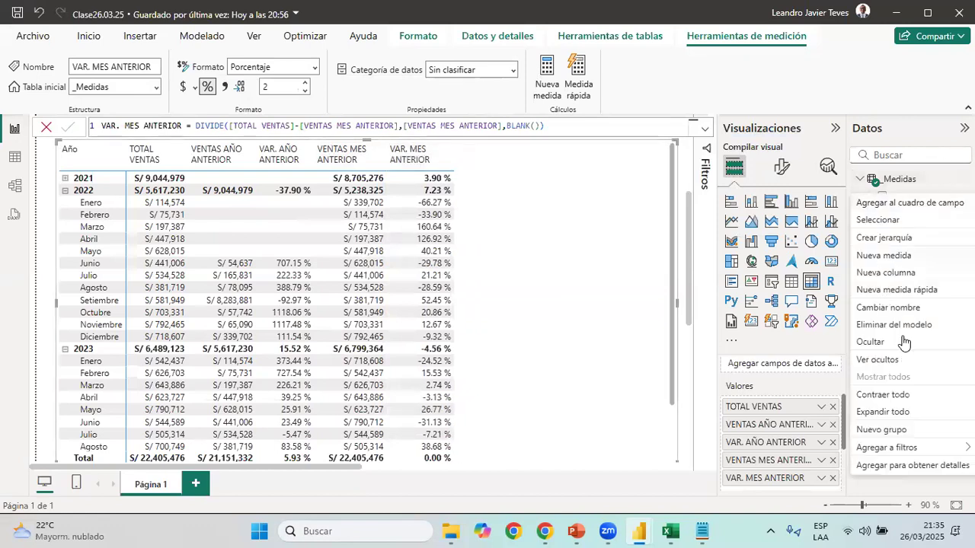
click(905, 326)
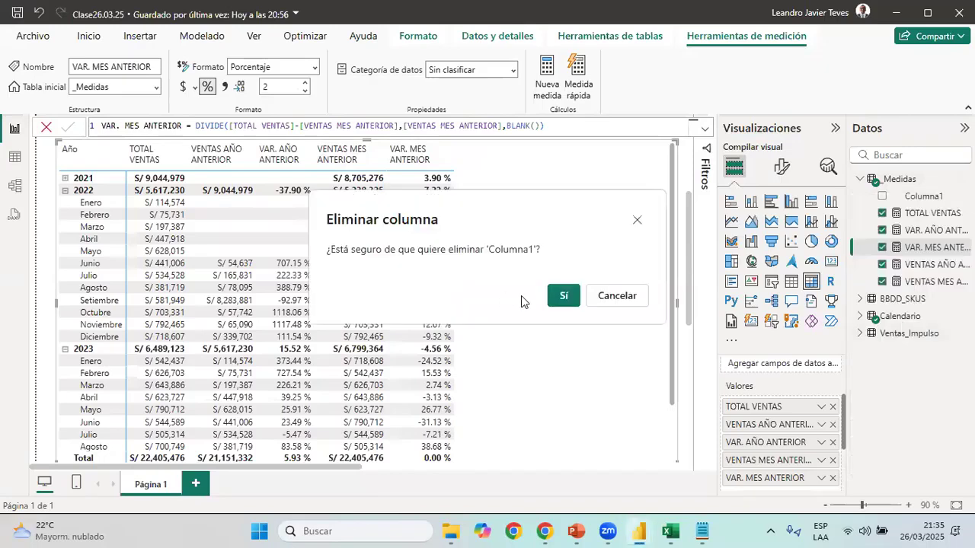
click(564, 295)
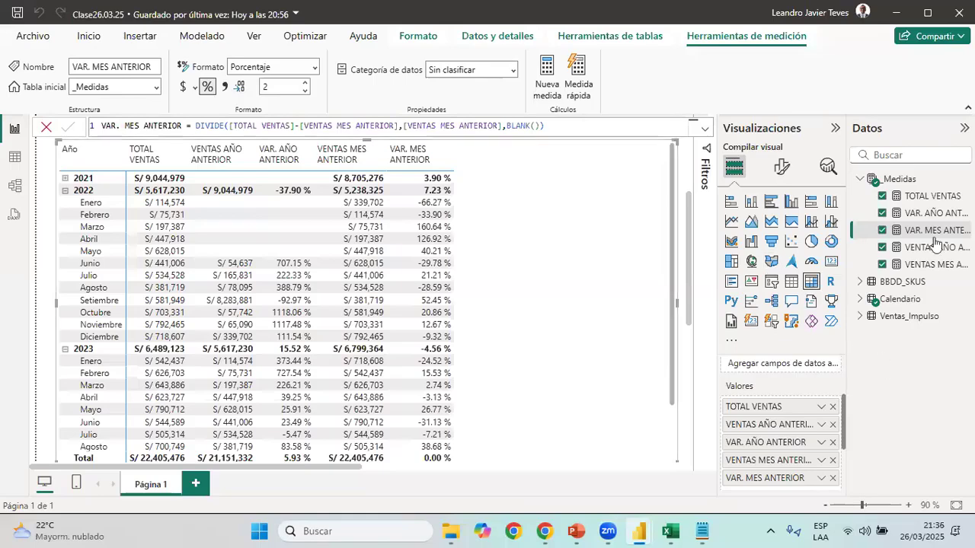
Review the formulas of VAR. AÑO ANTERIOR and VENTAS AÑO ANTERIOR, examining the latter's CALCULATE expression and DATEADD filter
click(929, 216)
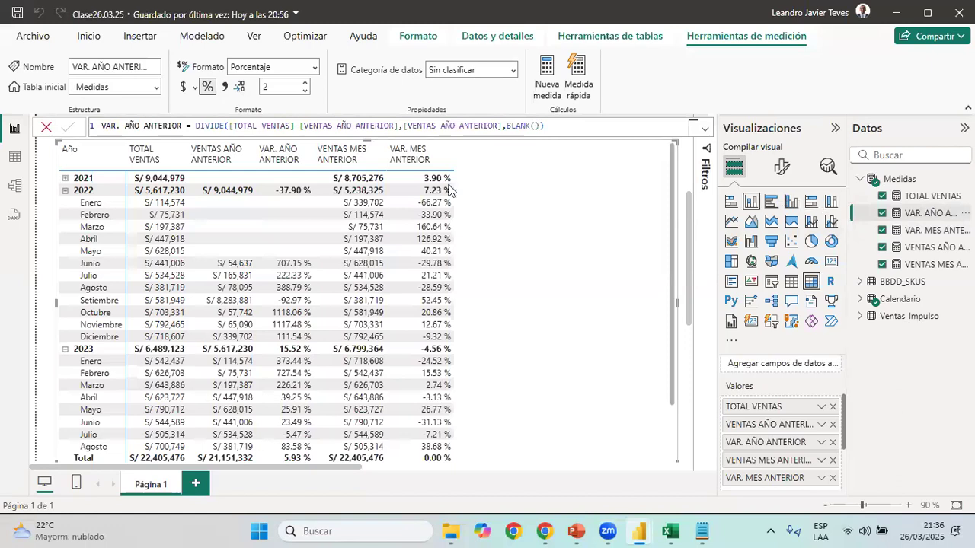
click(927, 245)
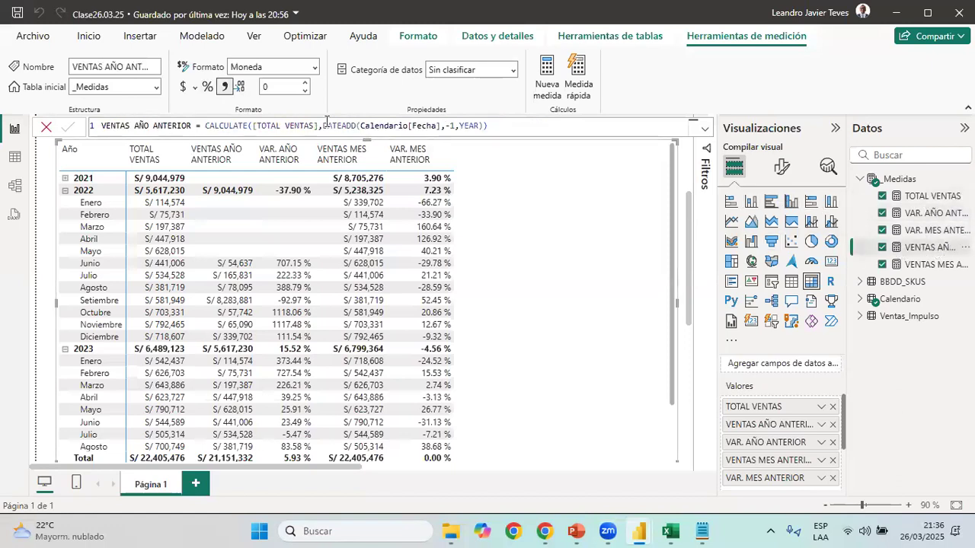
drag(323, 126, 482, 127)
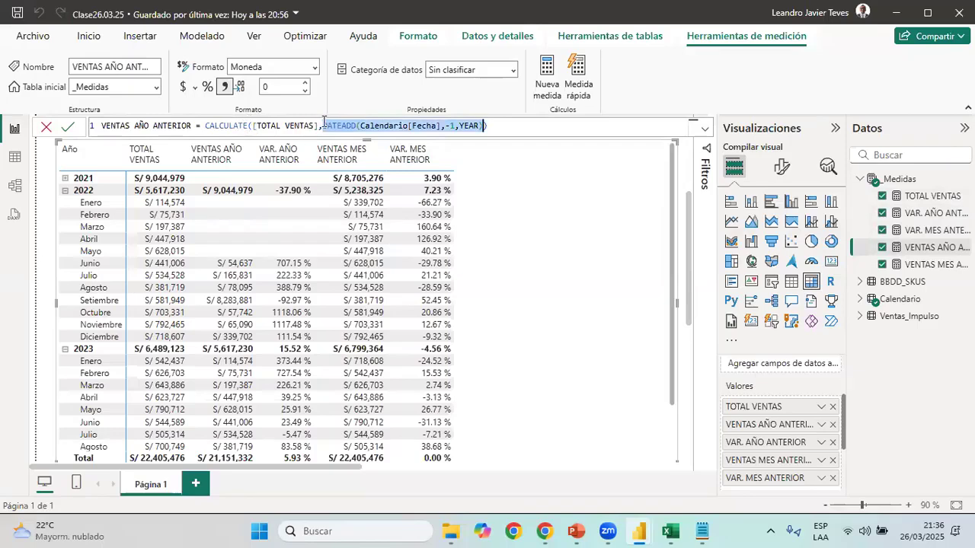
drag(319, 125, 261, 123)
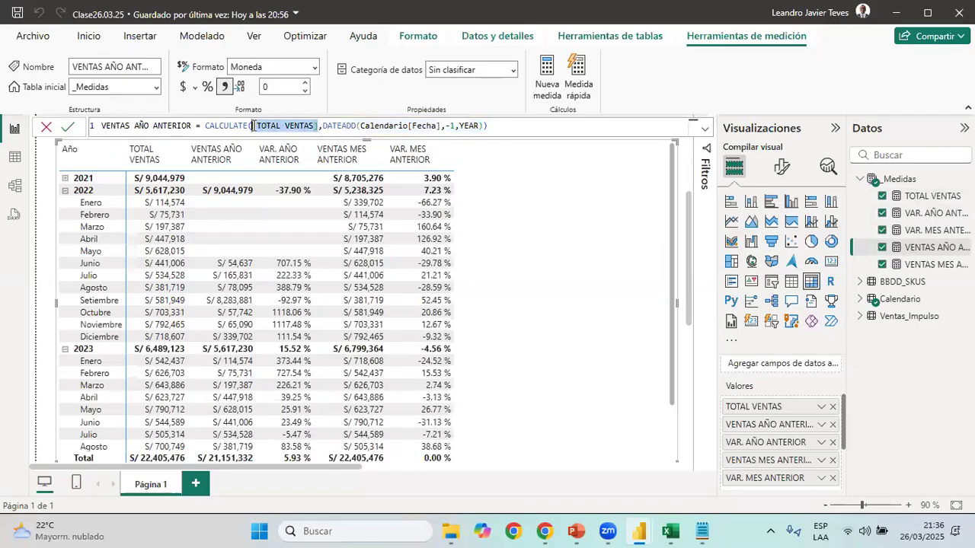
drag(323, 124, 342, 125)
drag(429, 122, 482, 125)
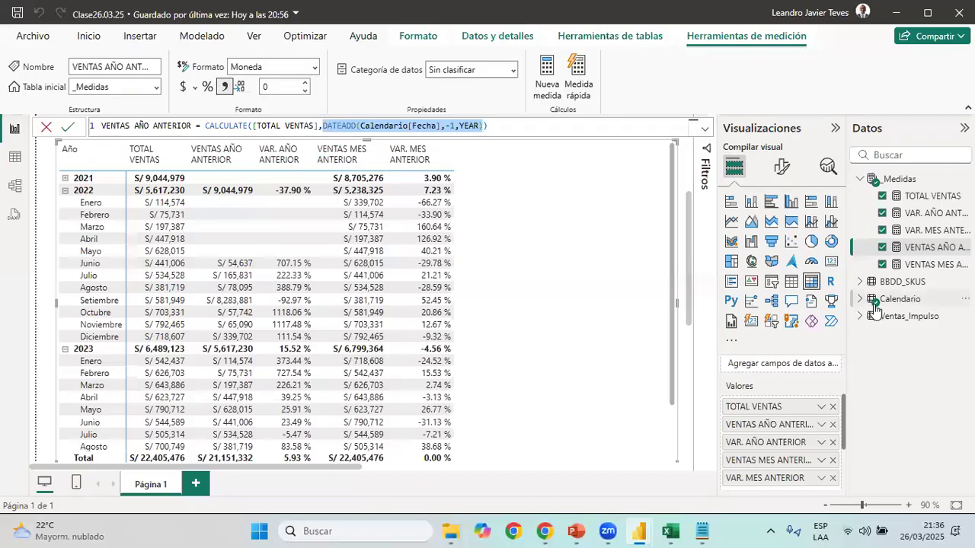
mouse_move(876, 312)
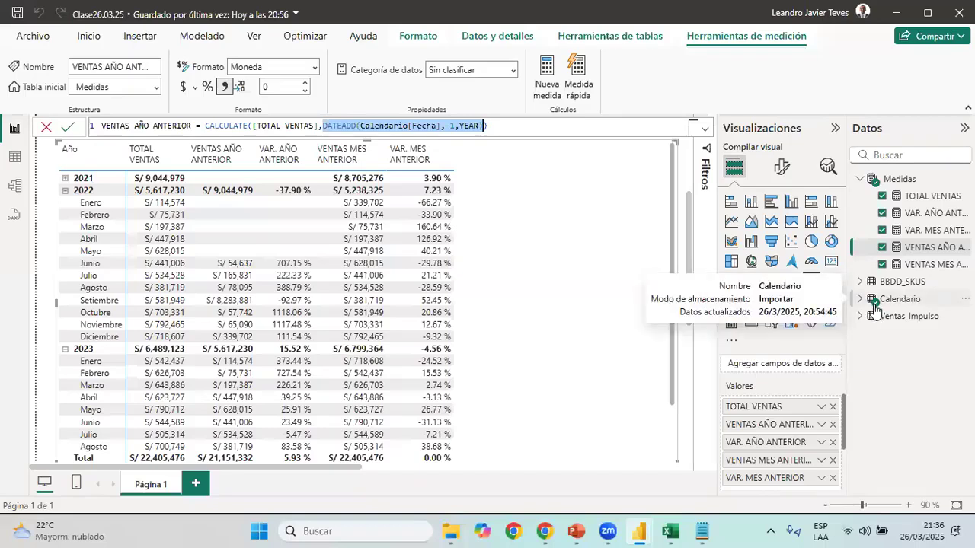
key(Escape)
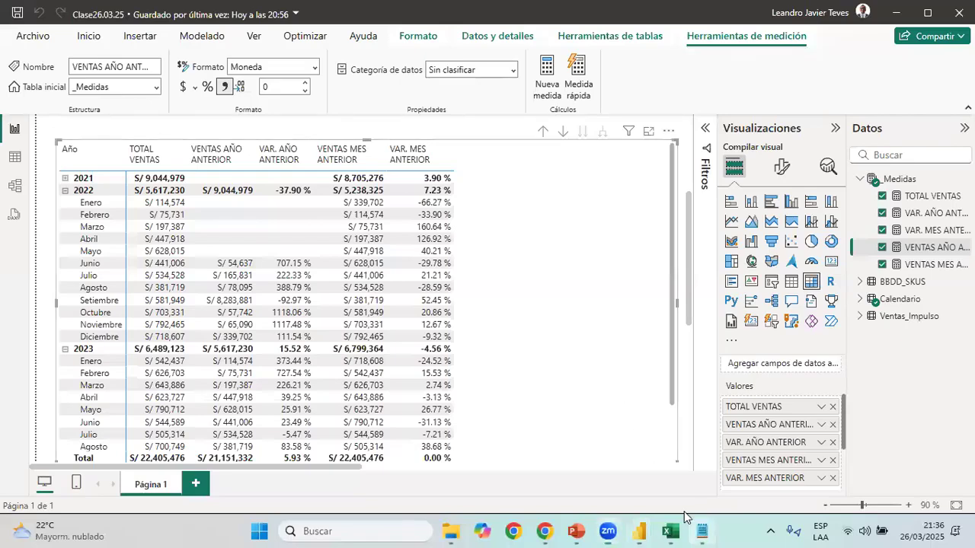
Create a new measure in the _Medidas table and name it YTD AÑO ACTUAL, copying the name from the Medidas text file
click(701, 531)
drag(102, 128, 20, 129)
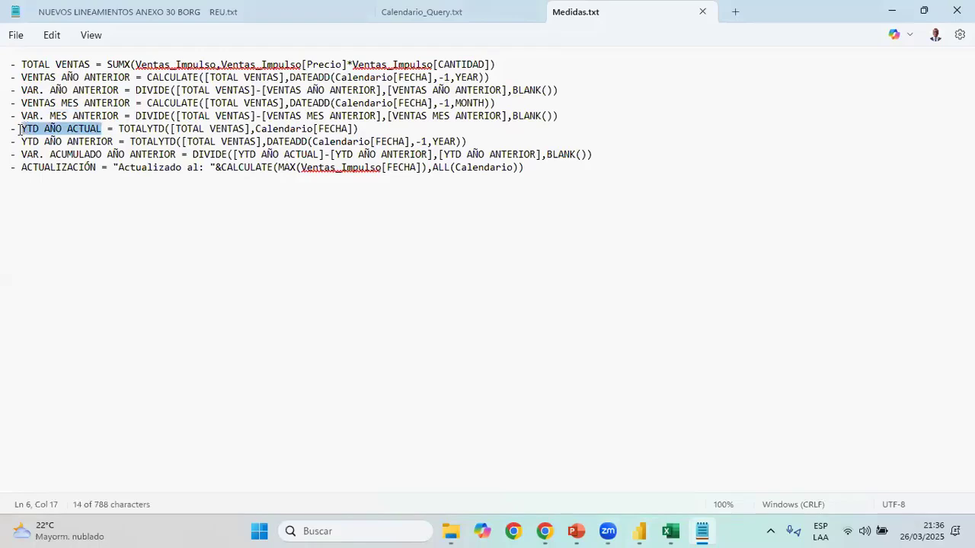
key(alt+Tab)
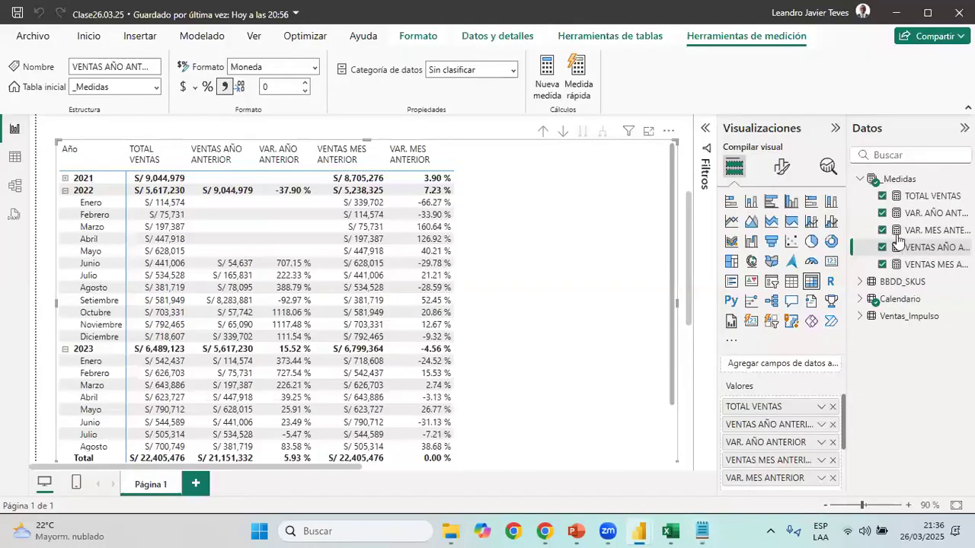
right_click(919, 182)
click(875, 206)
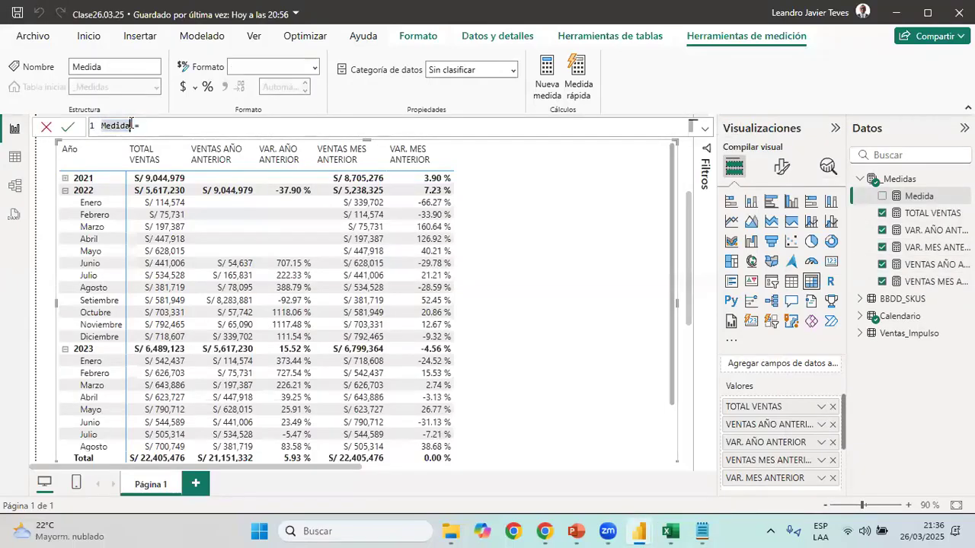
text(YTD AÑO ACTUAL = )
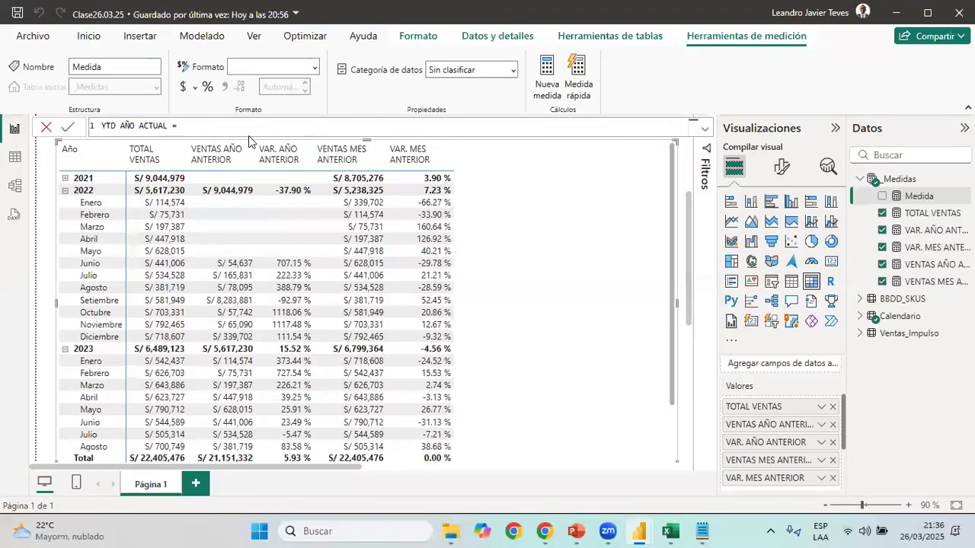
text(CAL)
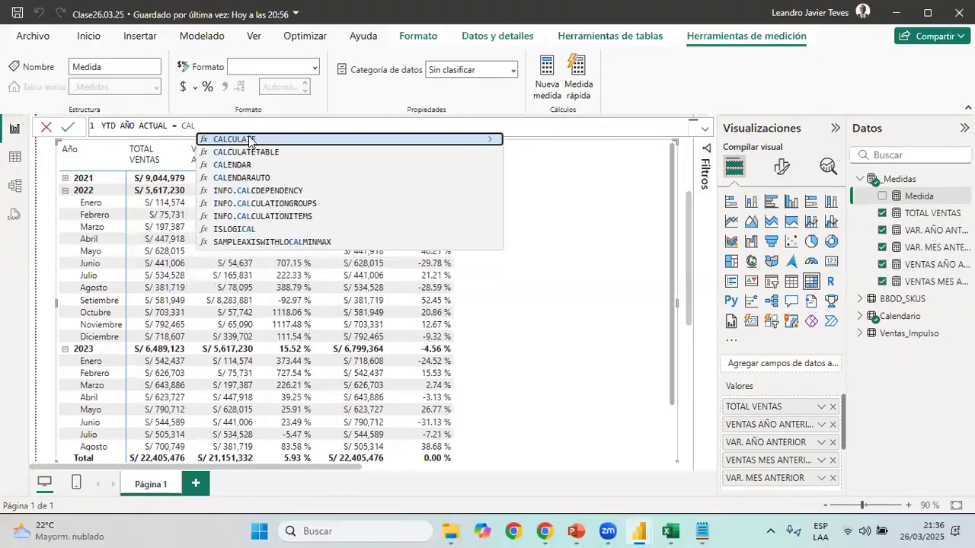
Start the YTD AÑO ACTUAL formula with CALCULATE, using [TOTAL VENTAS] as the expression
click(249, 141)
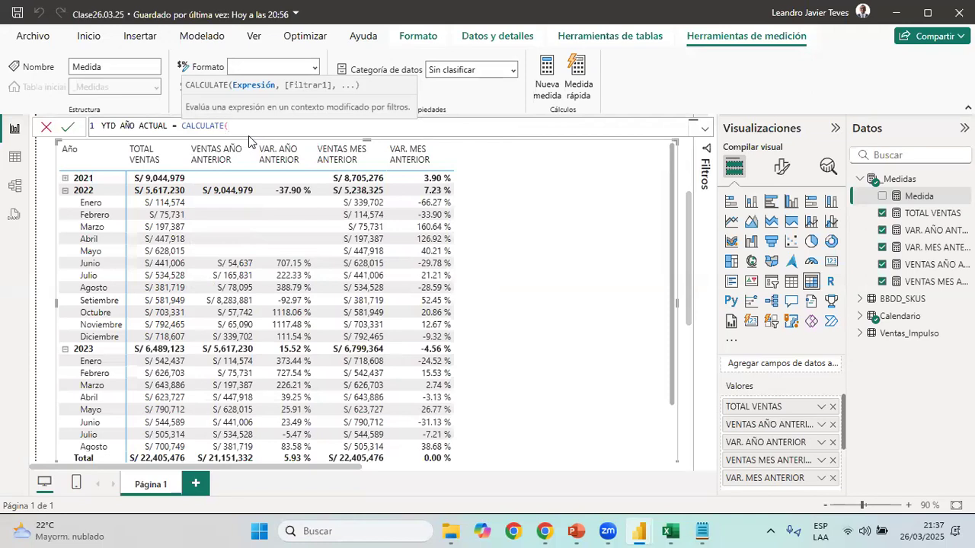
text(TOTA)
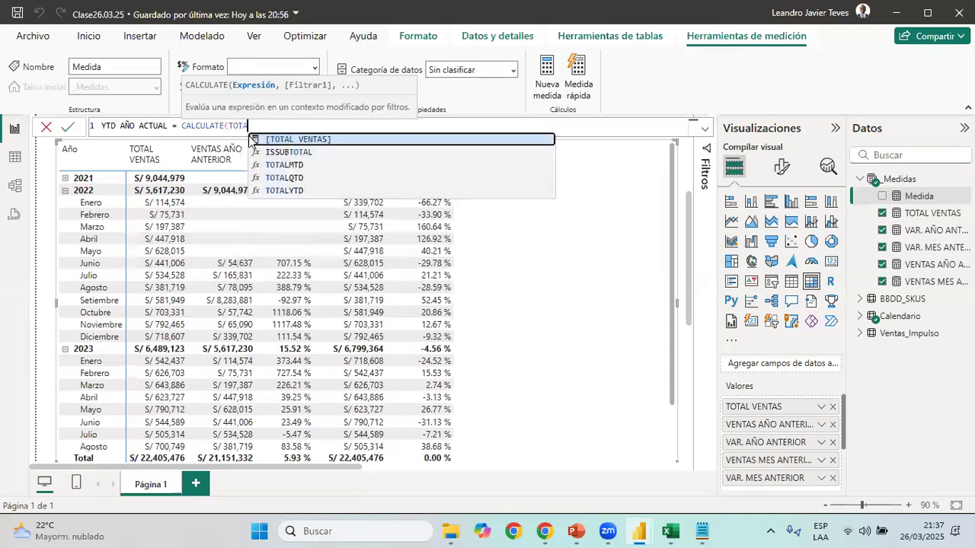
key(Tab)
text(,)
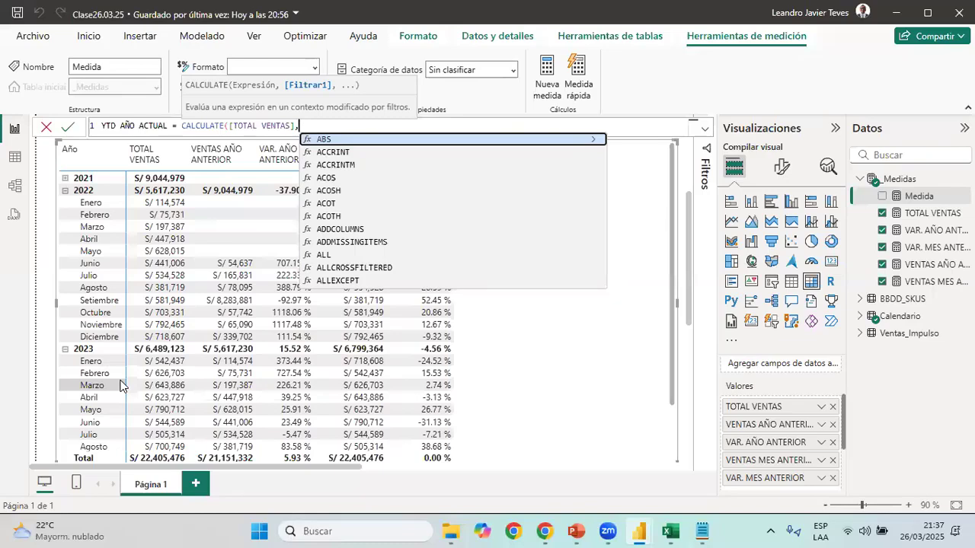
Add DATESYTD over Calendario[Fecha] as the CALCULATE filter and close both functions
text(DAT)
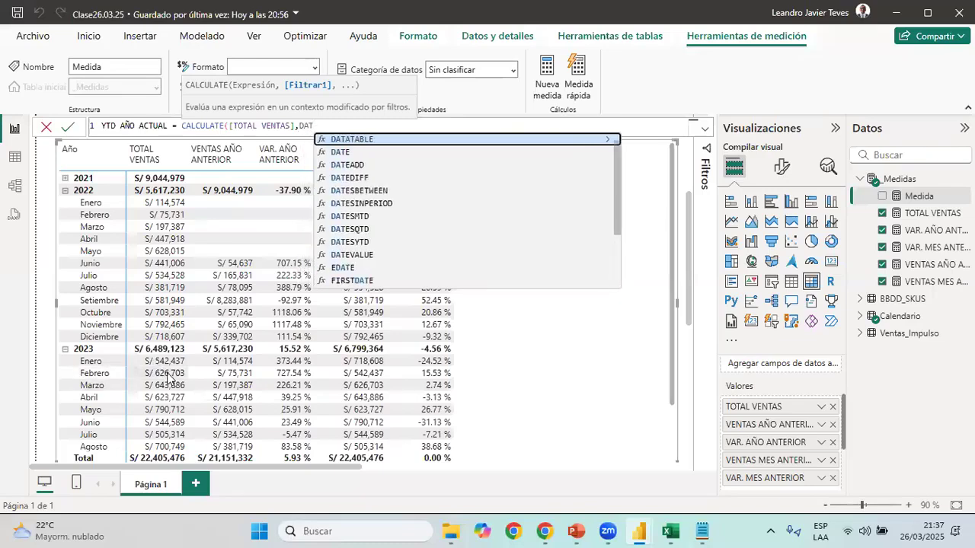
text(ESYTD()
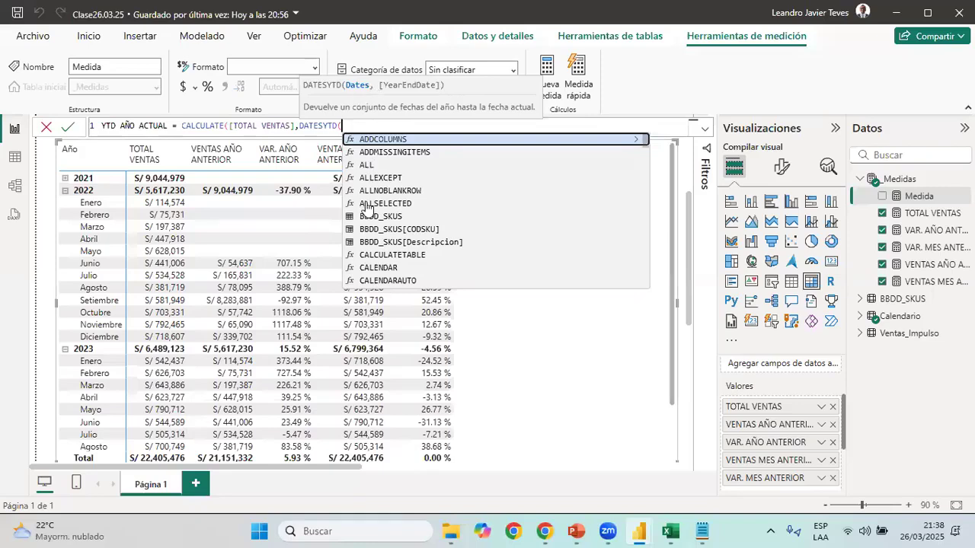
text(FEC)
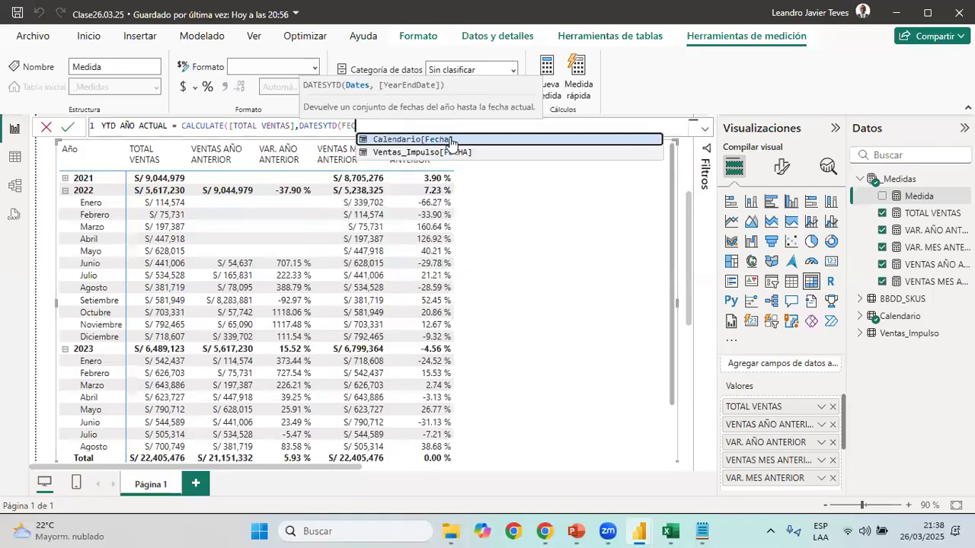
click(450, 140)
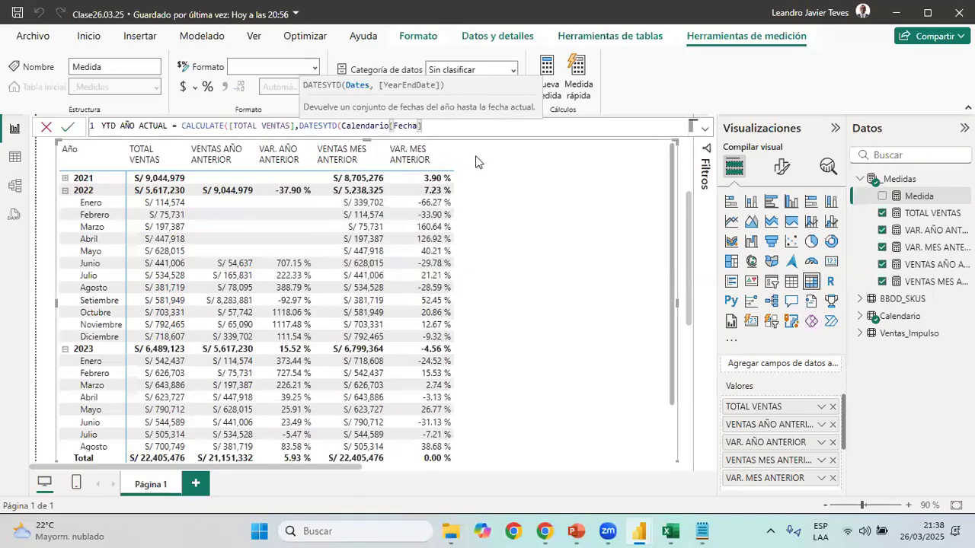
text()))
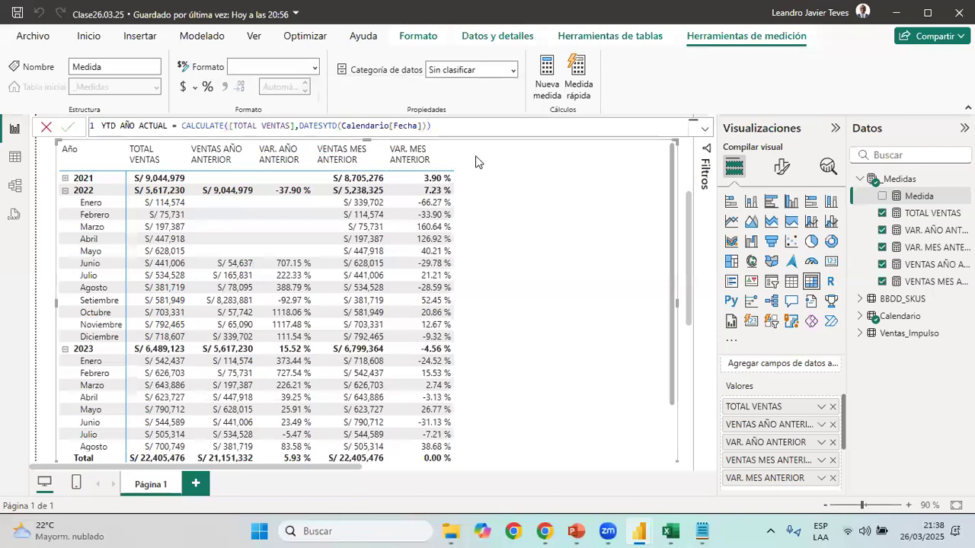
Commit the YTD AÑO ACTUAL measure and format it as S/ Español (Perú) currency with 0 decimals
key(Return)
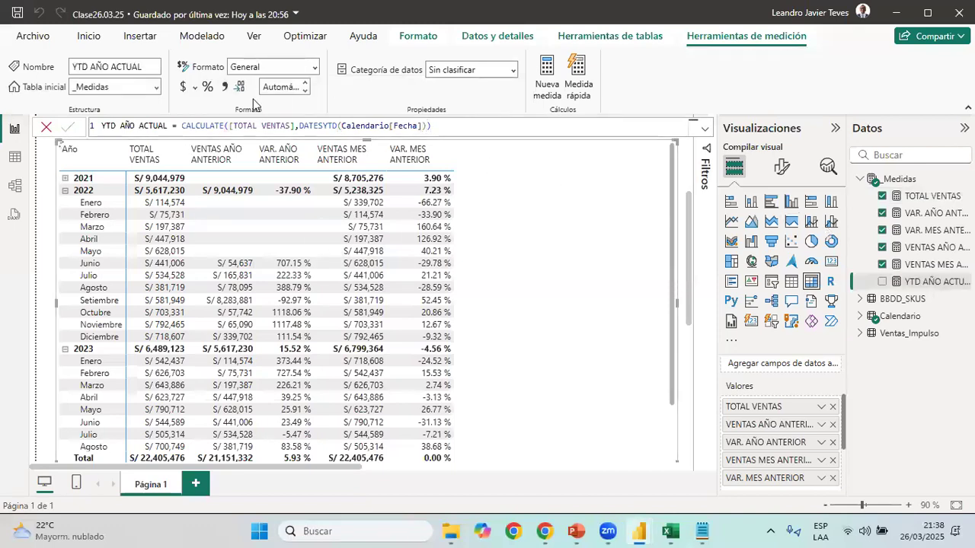
click(195, 88)
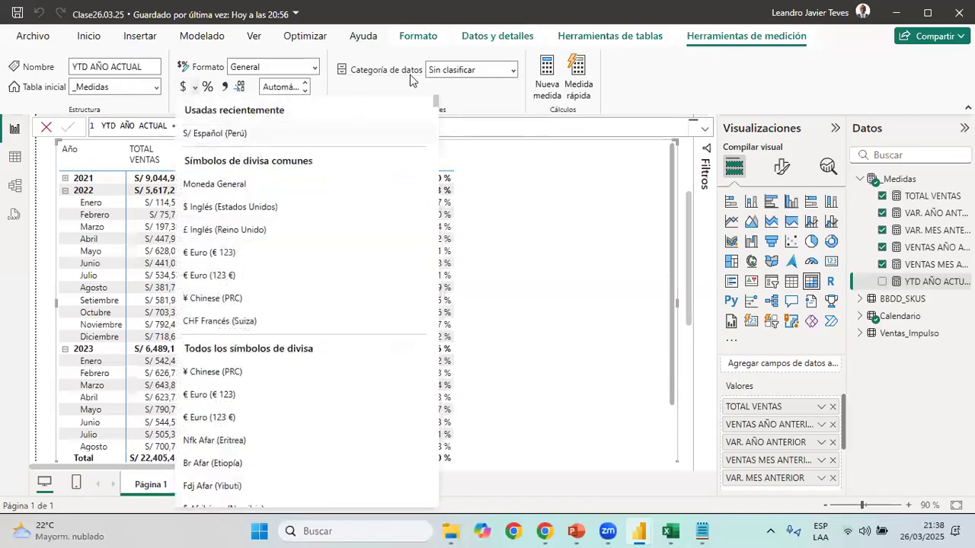
click(298, 88)
text(0)
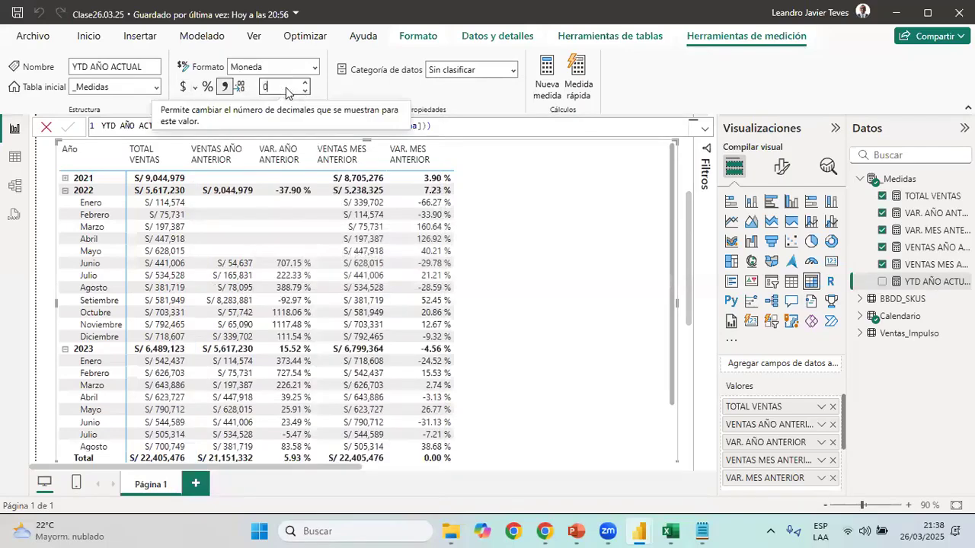
key(Return)
Add YTD AÑO ACTUAL to the sales matrix and review its accumulated values by month
click(882, 281)
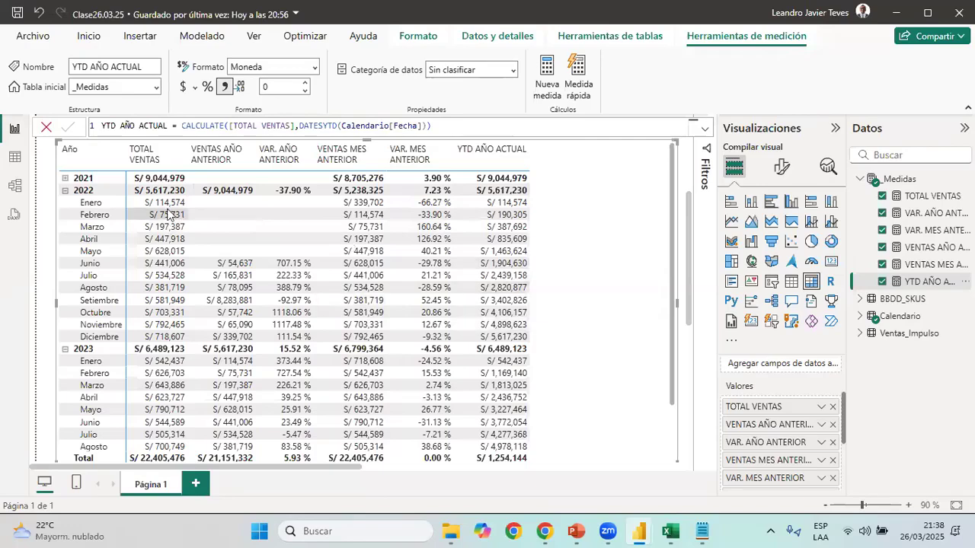
scroll(610, 267, down, 2)
scroll(610, 268, up, 2)
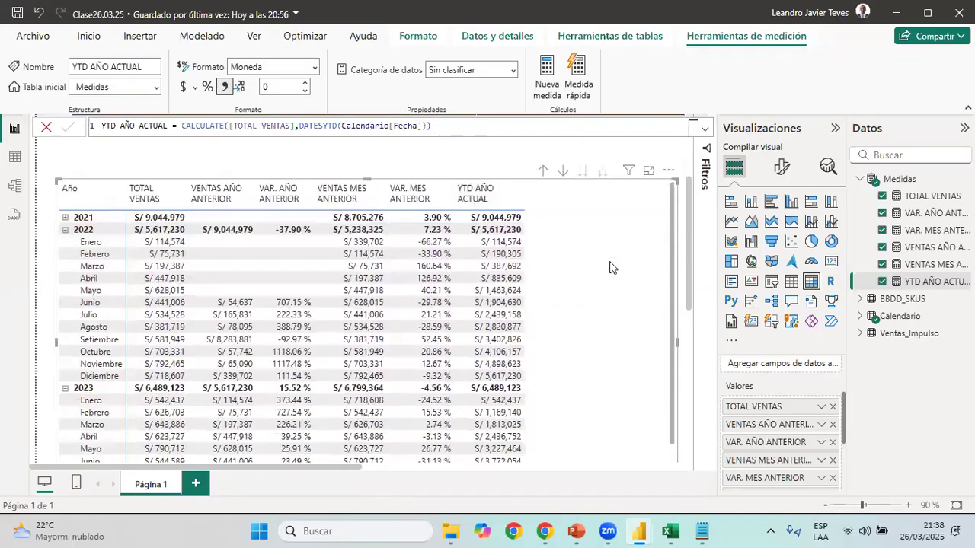
scroll(609, 267, down, 1)
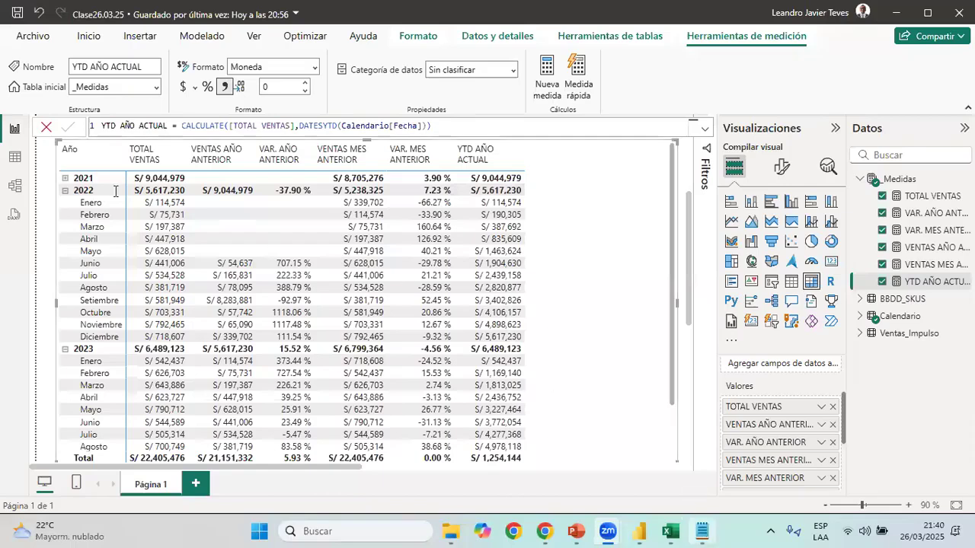
Look up the measure name YTD AÑO ANTERIOR in the Medidas text file and return to the Power BI report
key(alt+Tab)
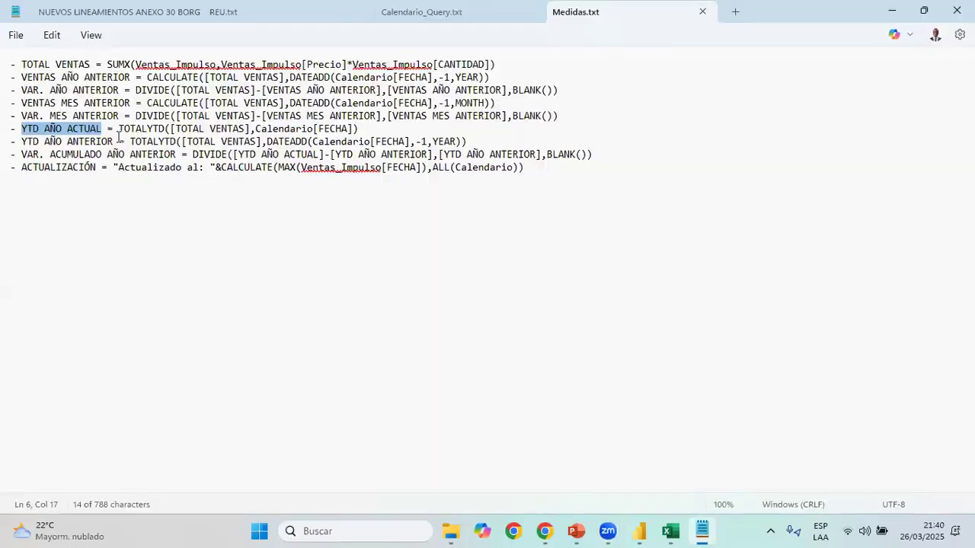
drag(21, 142, 112, 142)
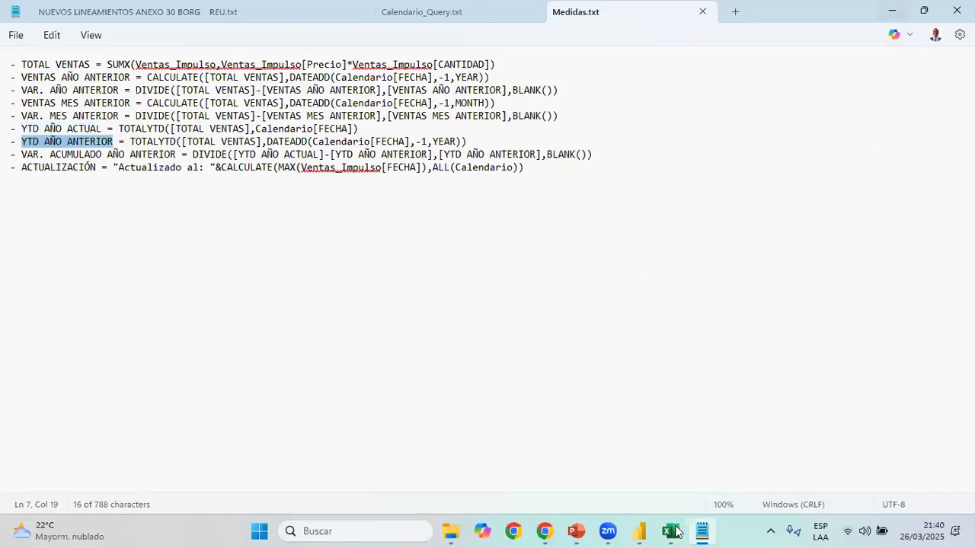
click(666, 530)
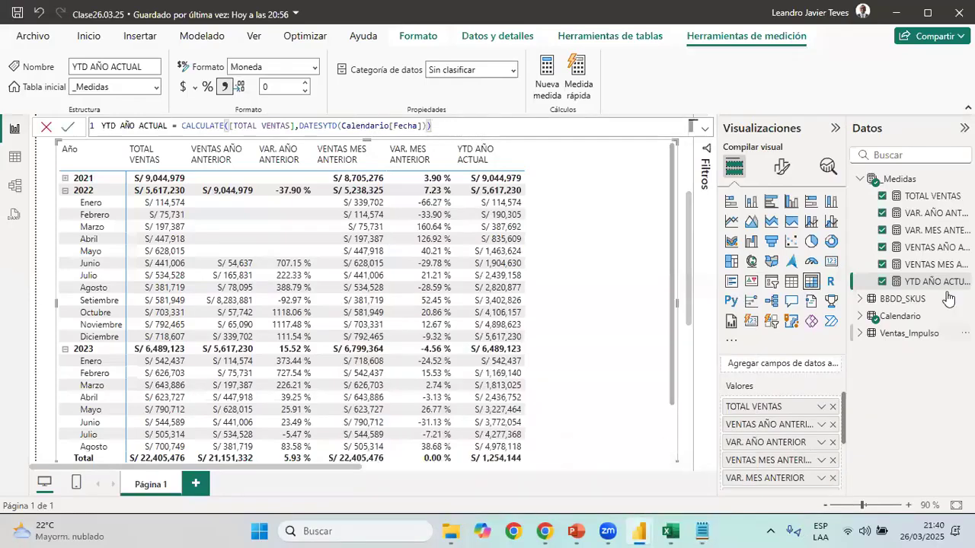
Copy the CALCULATE expression from the YTD AÑO ACTUAL formula, leaving out the measure name
click(431, 125)
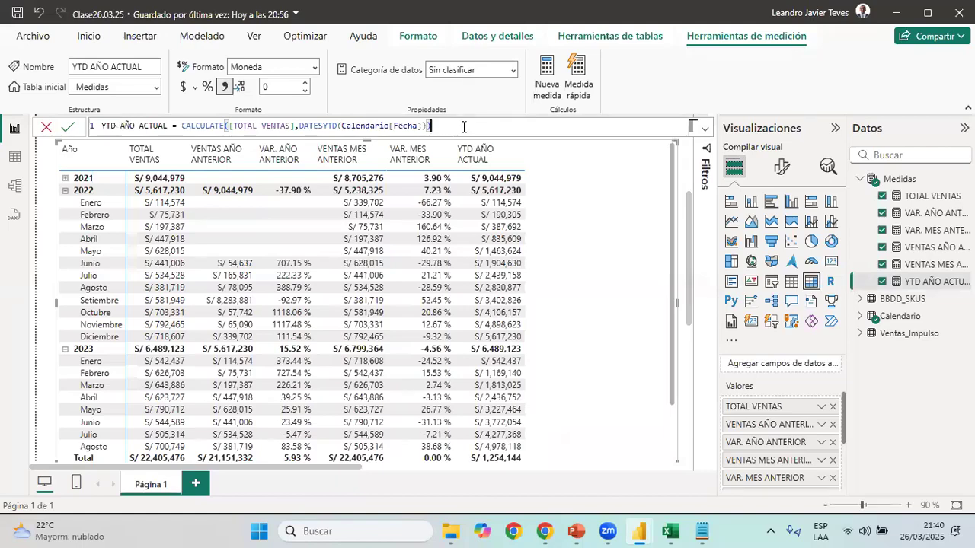
drag(464, 127, 80, 124)
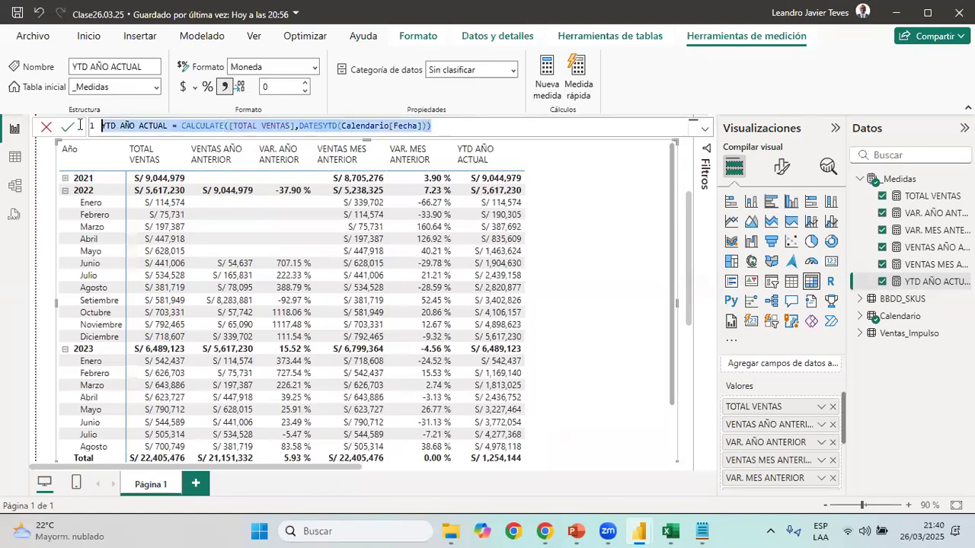
drag(184, 128, 184, 128)
click(183, 126)
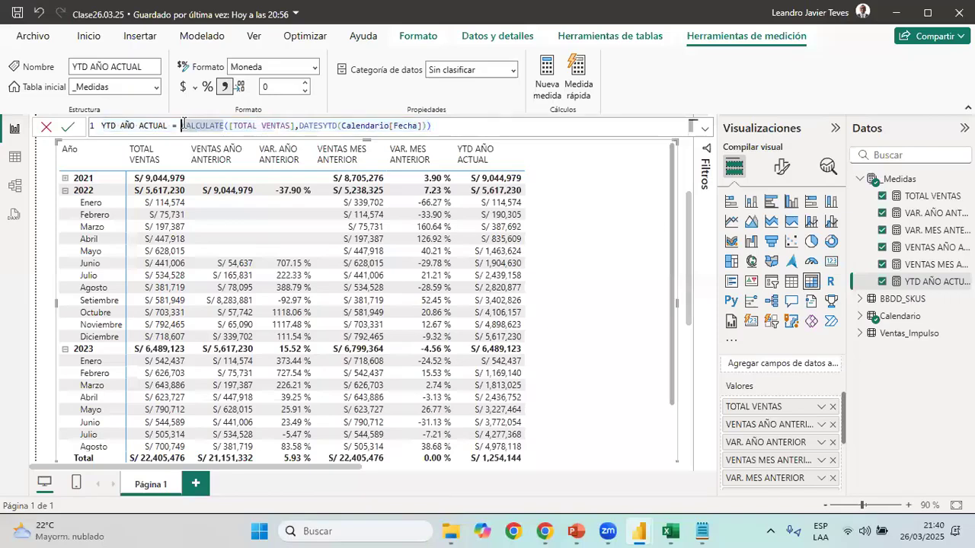
shift+click(437, 125)
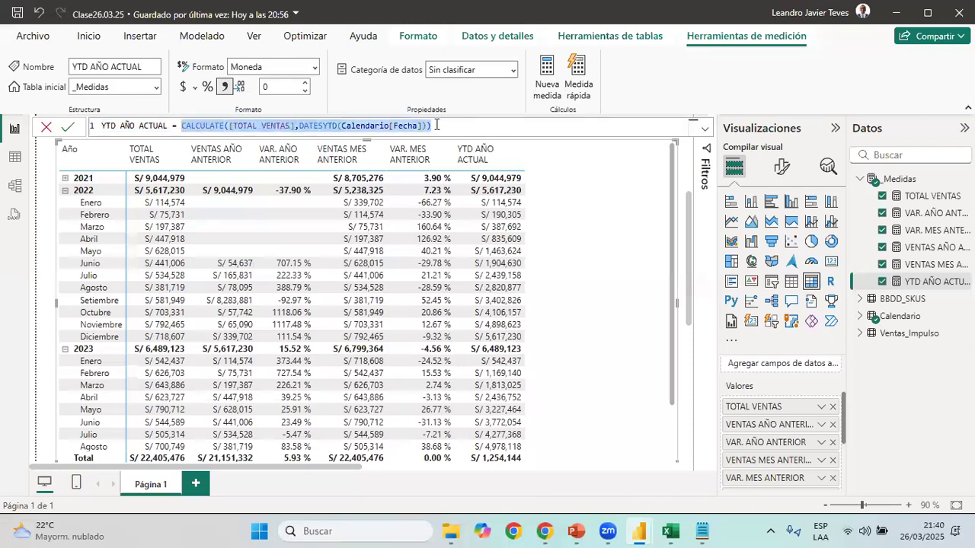
click(702, 531)
key(alt+Tab)
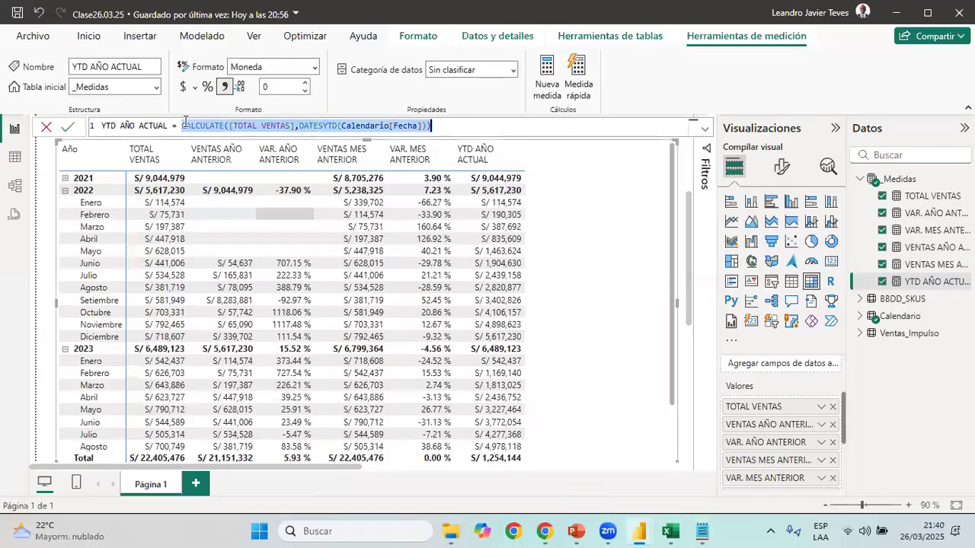
click(184, 127)
drag(183, 126, 438, 131)
key(ctrl+c)
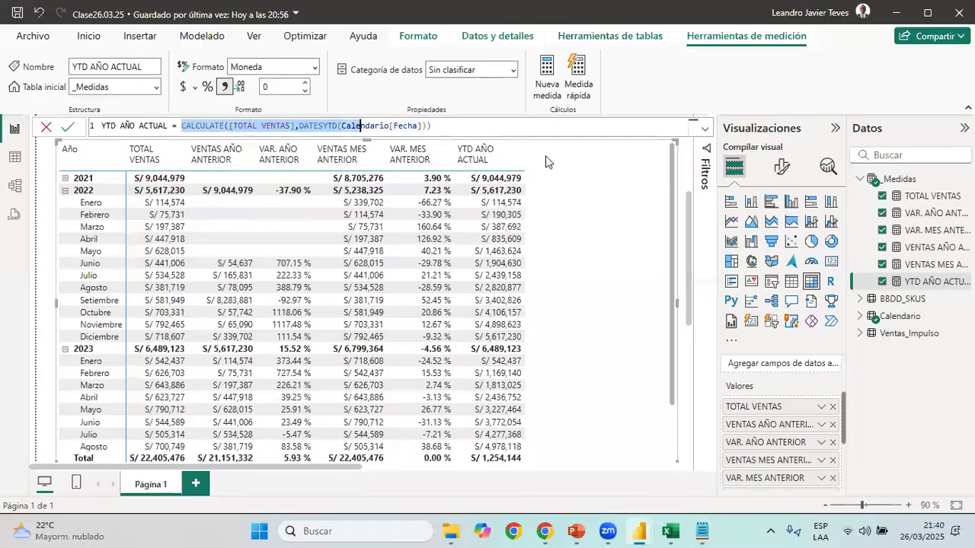
Create a new measure in the _Medidas table and name it YTD AÑO ANTERIOR
right_click(899, 182)
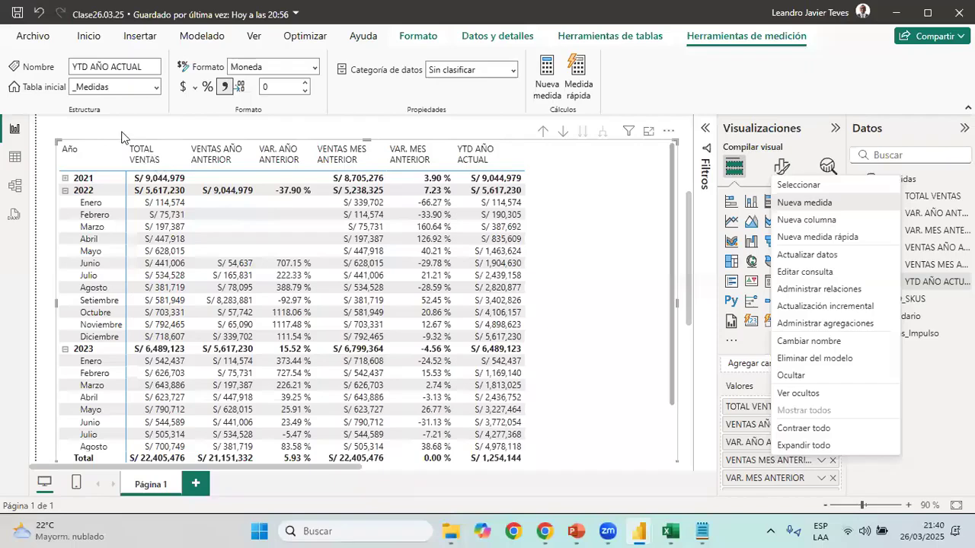
key(Return)
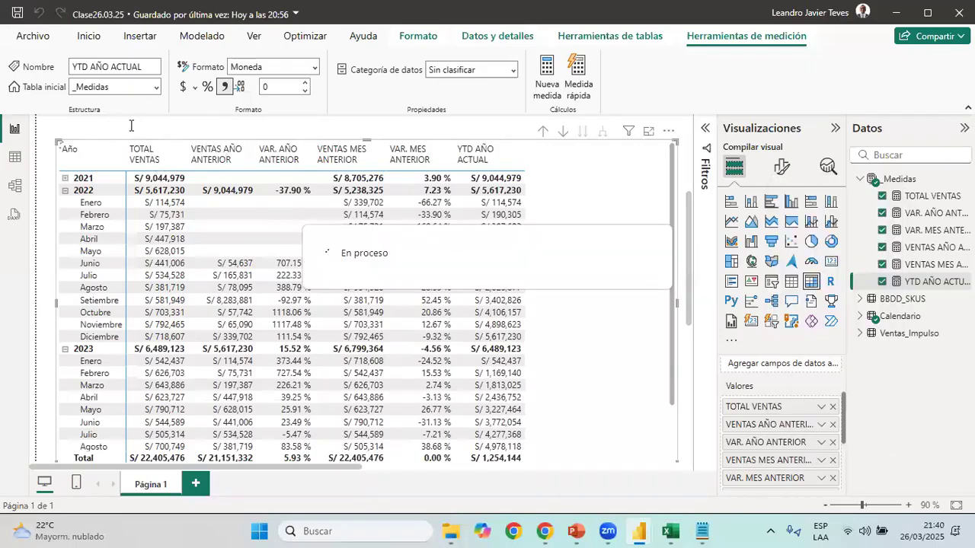
text(YTD AÑO ANTERIOR = )
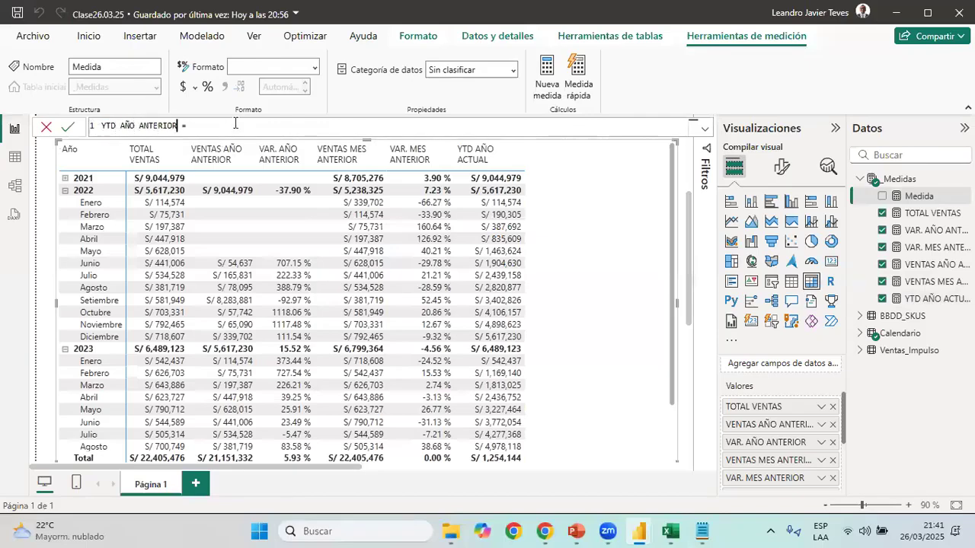
text(CALCULATE()
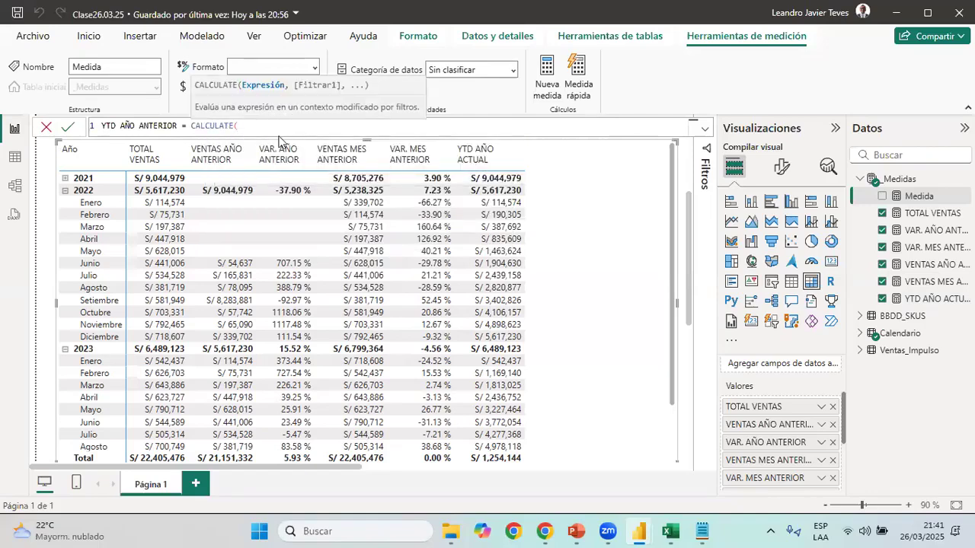
Start the YTD AÑO ANTERIOR formula with CALCULATE, using the copied YTD AÑO ACTUAL expression as its first argument followed by a comma
key(ctrl+v)
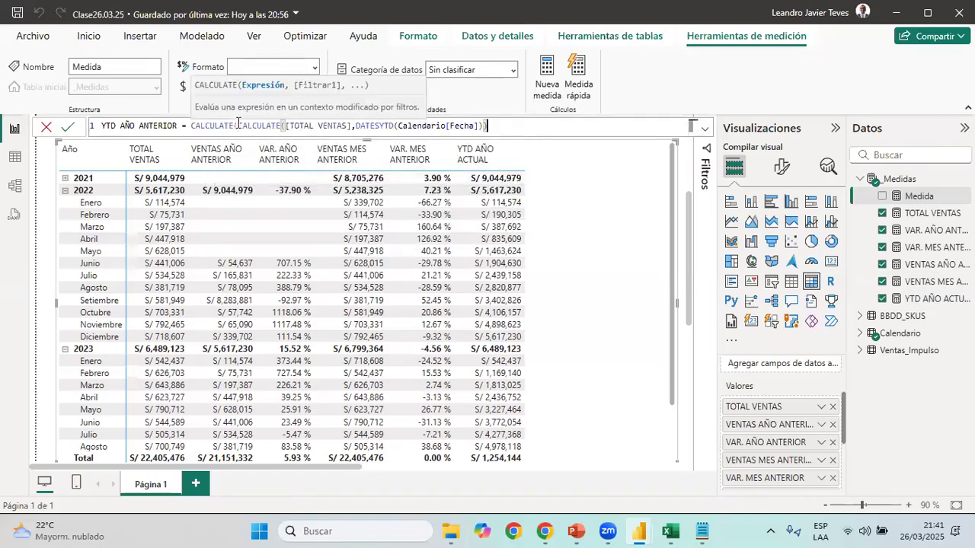
drag(238, 125, 490, 126)
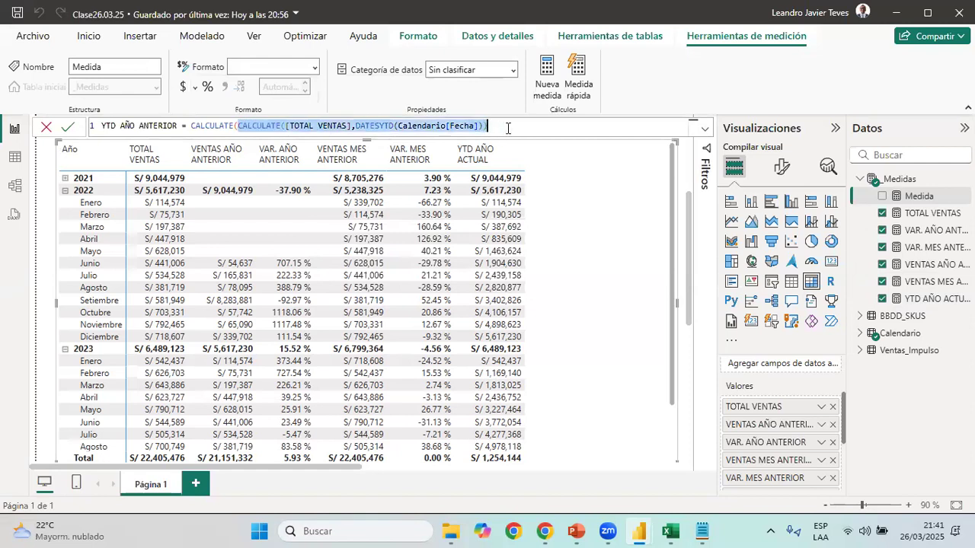
click(509, 128)
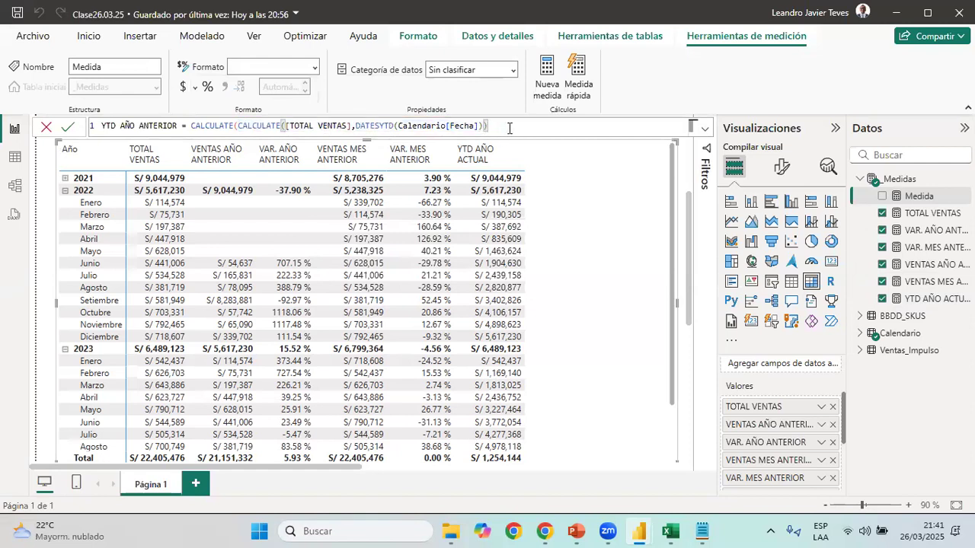
text(,)
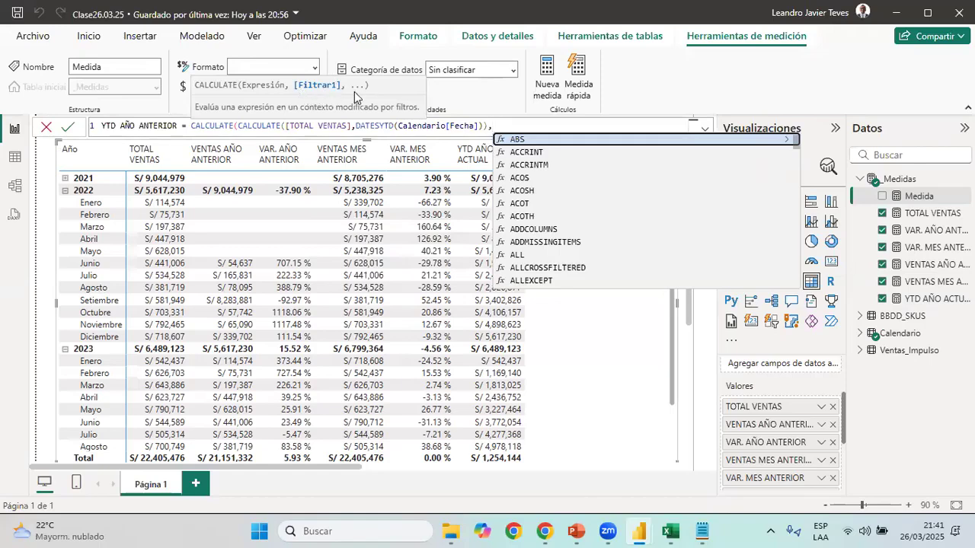
key(BackSpace)
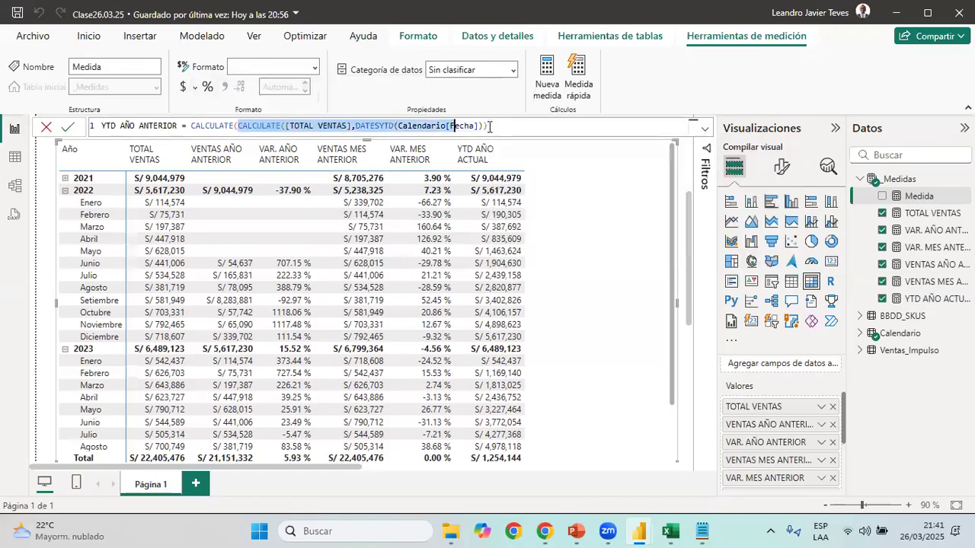
drag(496, 126, 503, 127)
click(503, 128)
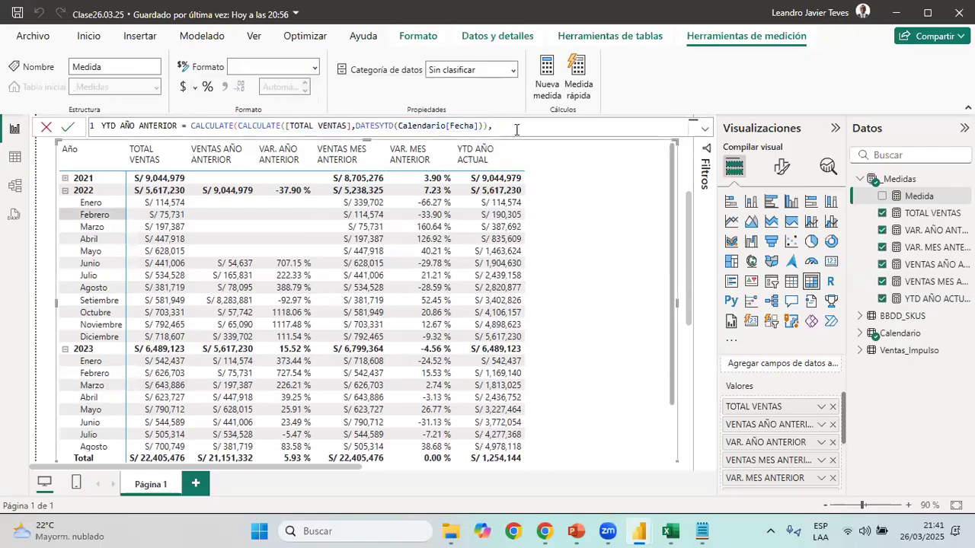
Add DATEADD as the outer CALCULATE filter, with Calendario[Fecha] as its dates argument
text(DATE)
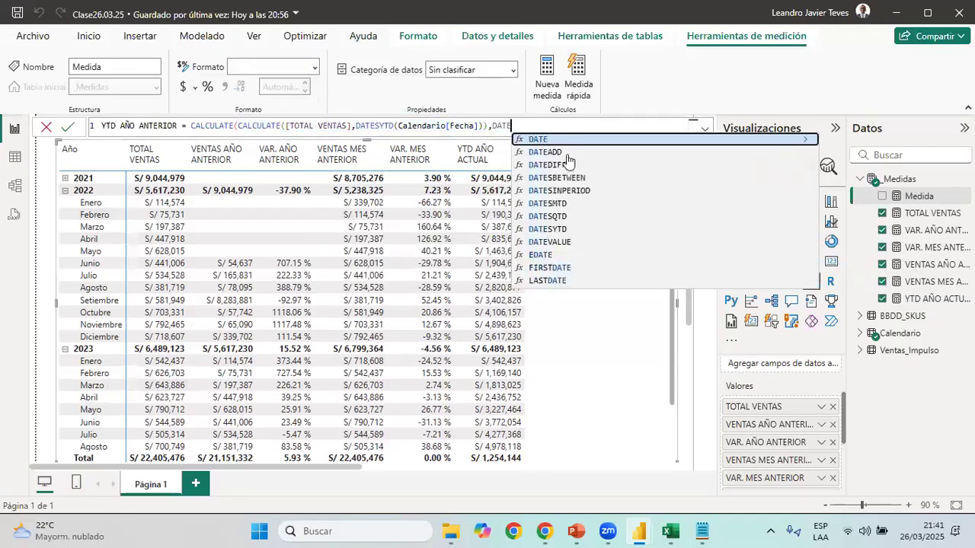
click(559, 152)
text(,-1)
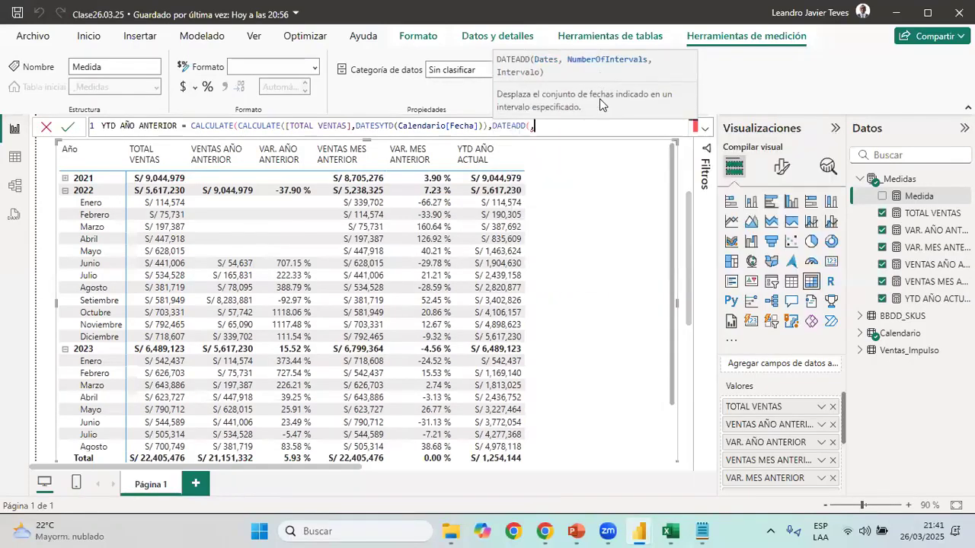
key(BackSpace)
key(BackSpace)
key(BackSpace)
text(FE)
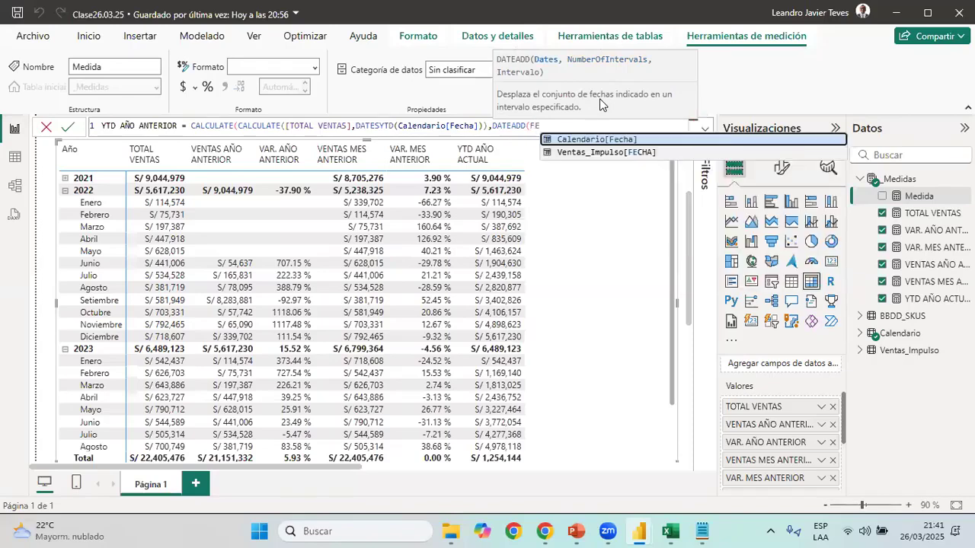
key(Tab)
Set the DATEADD shift to -1 with the YEAR interval, close both functions and commit the YTD AÑO ANTERIOR measure
text(,-1,)
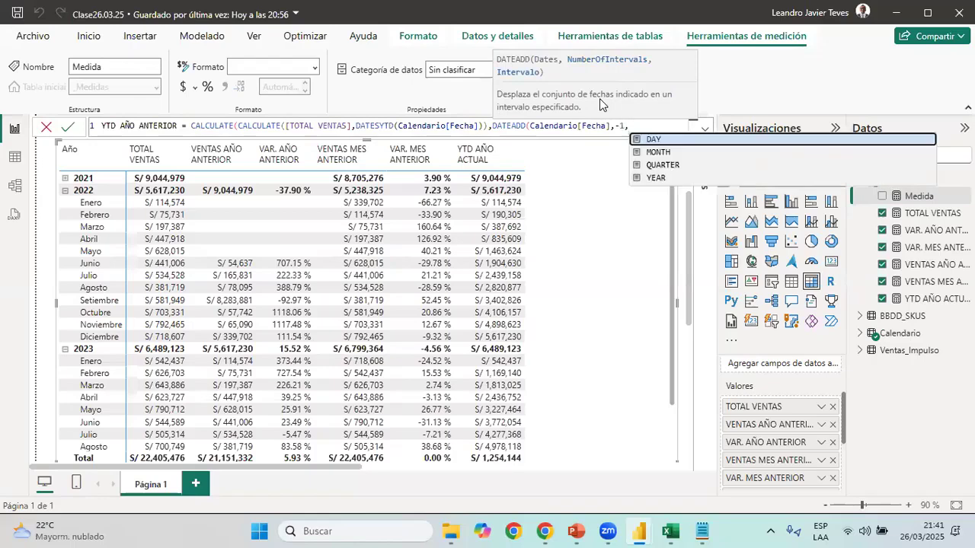
key(Down)
key(Down)
key(Down)
key(Tab)
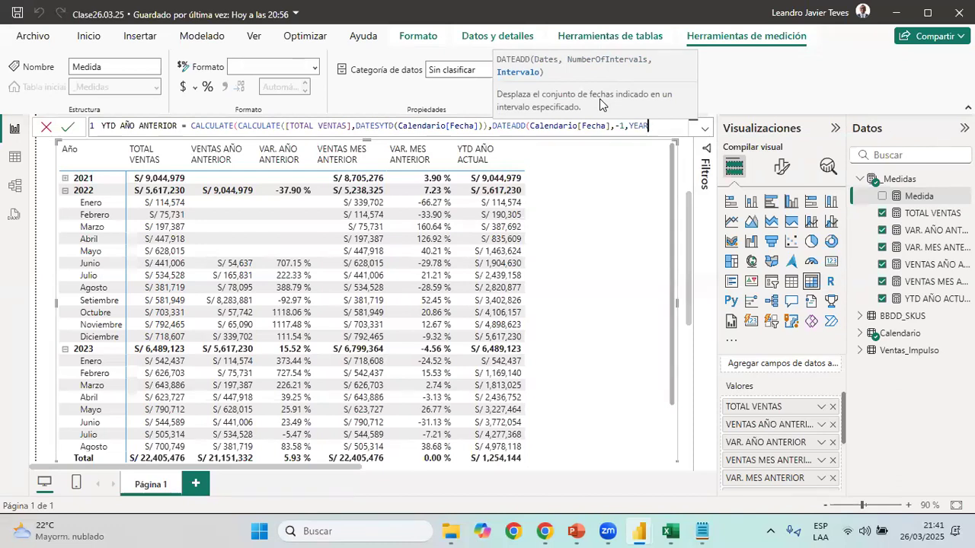
text())
key(Return)
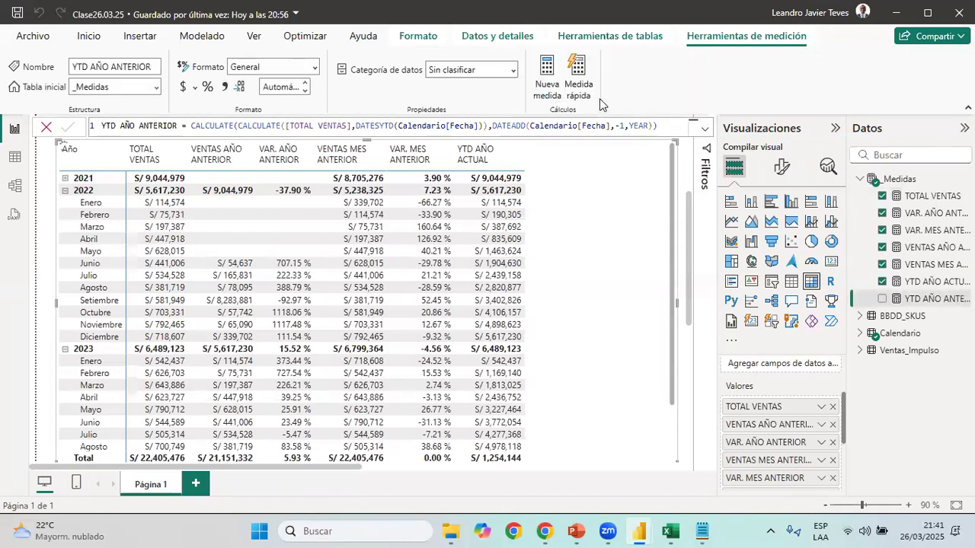
Format the YTD AÑO ANTERIOR measure as S/ Español (Perú) currency with 0 decimal places
click(194, 88)
click(223, 139)
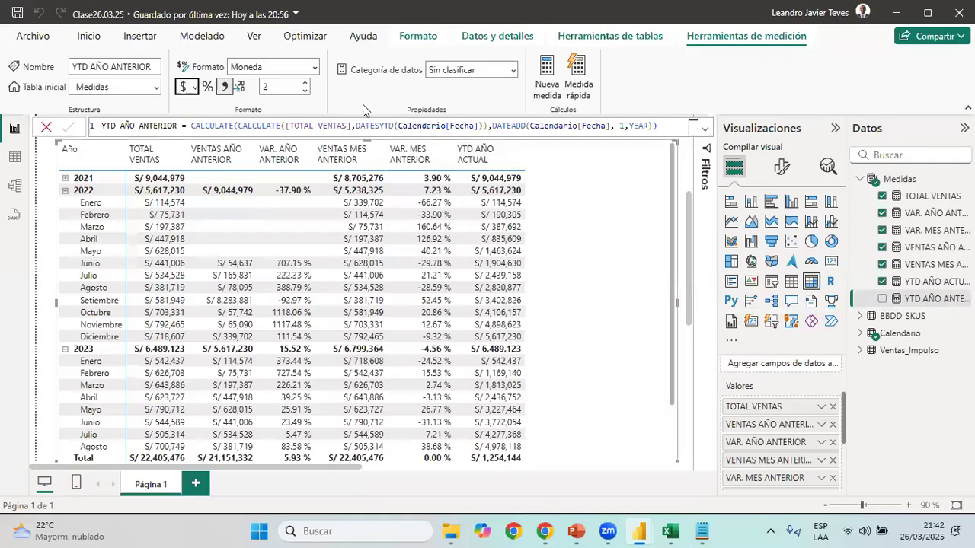
click(306, 92)
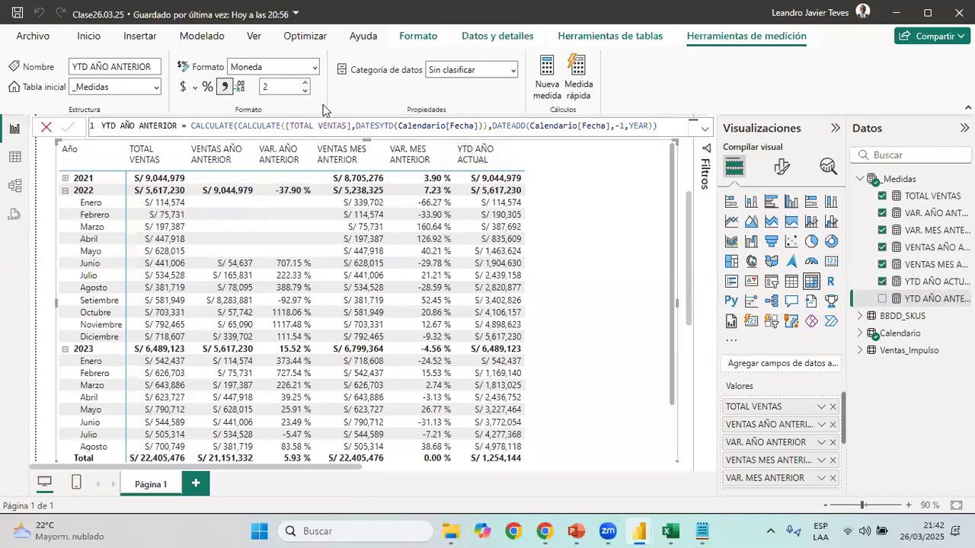
click(196, 87)
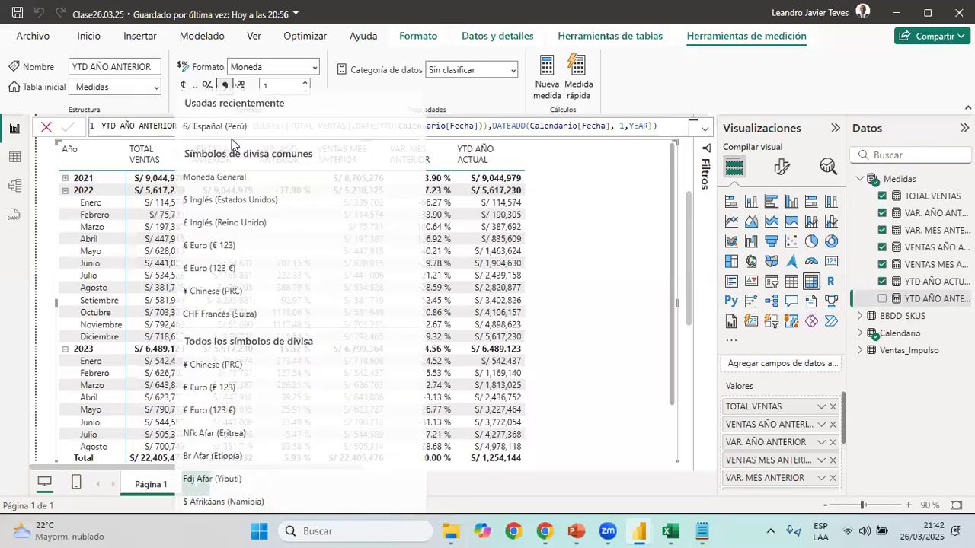
key(Escape)
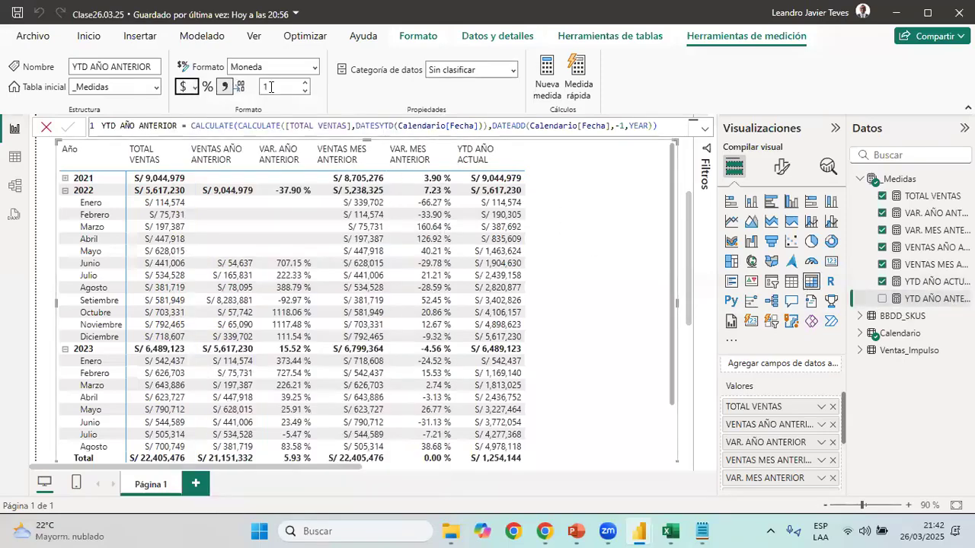
click(305, 91)
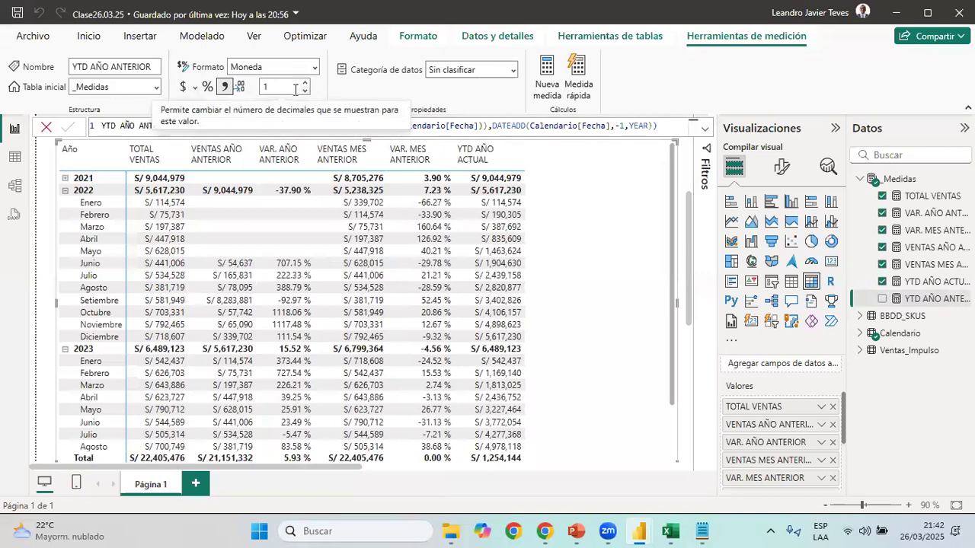
Add YTD AÑO ANTERIOR to the matrix and narrow its column so the header wraps onto two lines
click(883, 299)
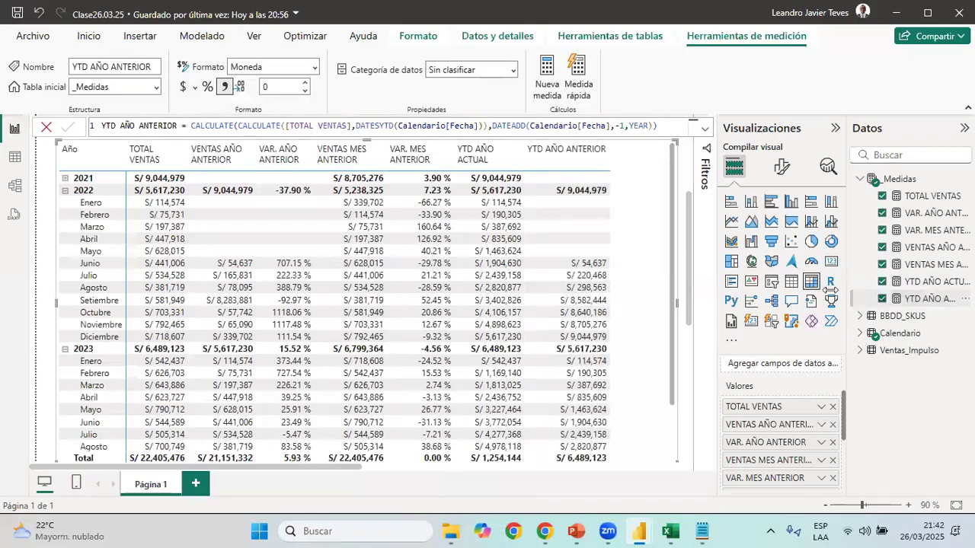
drag(609, 154, 590, 155)
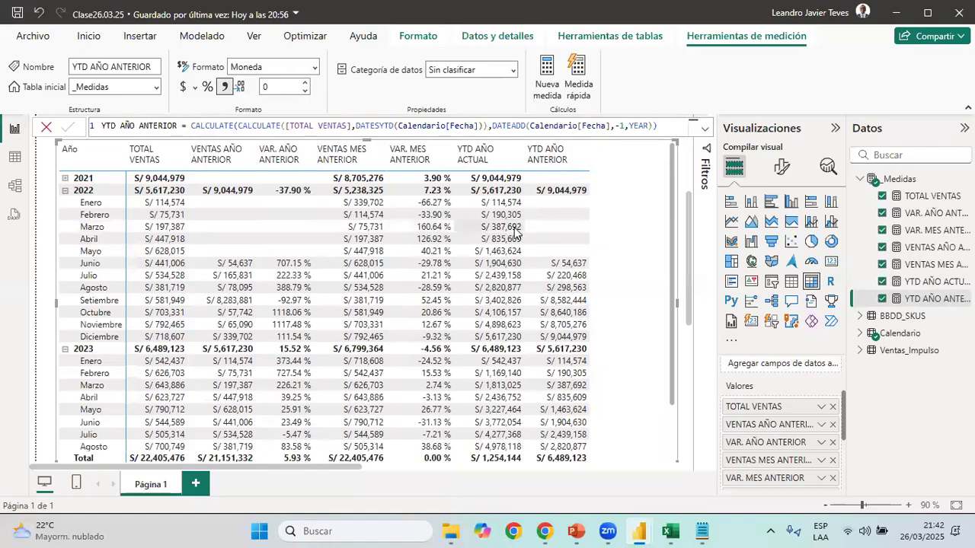
Create a new measure in the _Medidas table, named VAR. ACUMULADO AÑO ANTERIOR as copied from the Medidas.txt notes
click(704, 531)
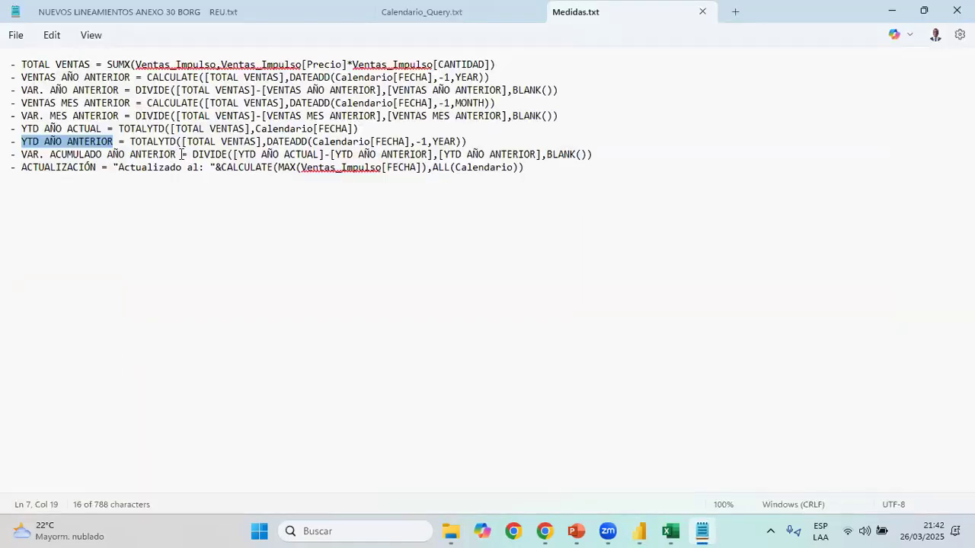
drag(176, 153, 21, 153)
key(ctrl+c)
click(888, 12)
right_click(918, 179)
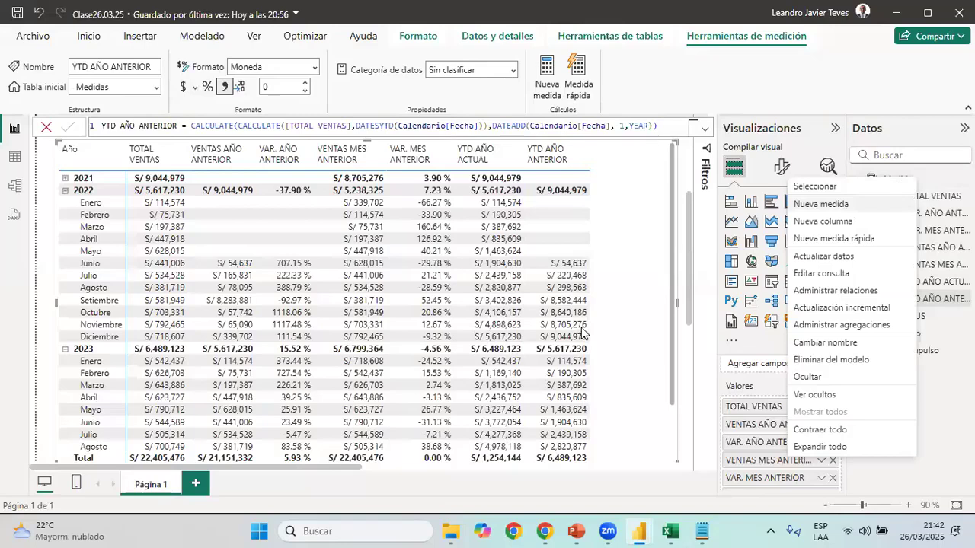
key(Return)
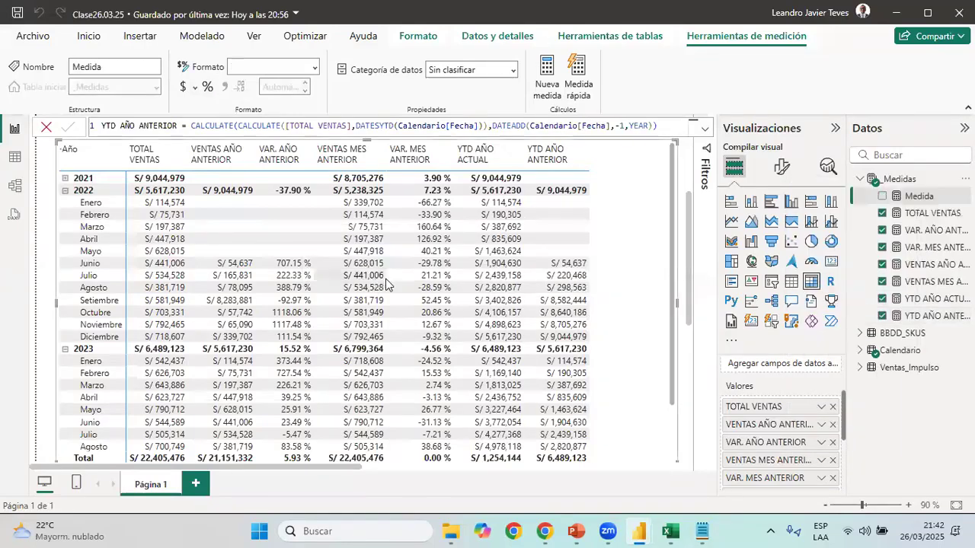
double_click(118, 126)
key(ctrl+v)
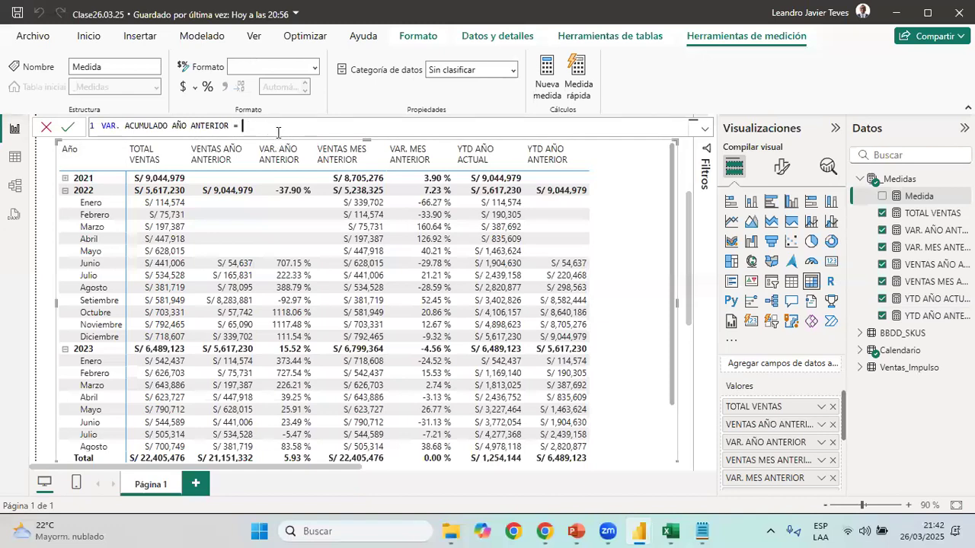
Start the measure's formula with DIVIDE, using [YTD AÑO ACTUAL]-[YTD AÑO ANTERIOR] as the numerator
text(DIVIDE(YT)
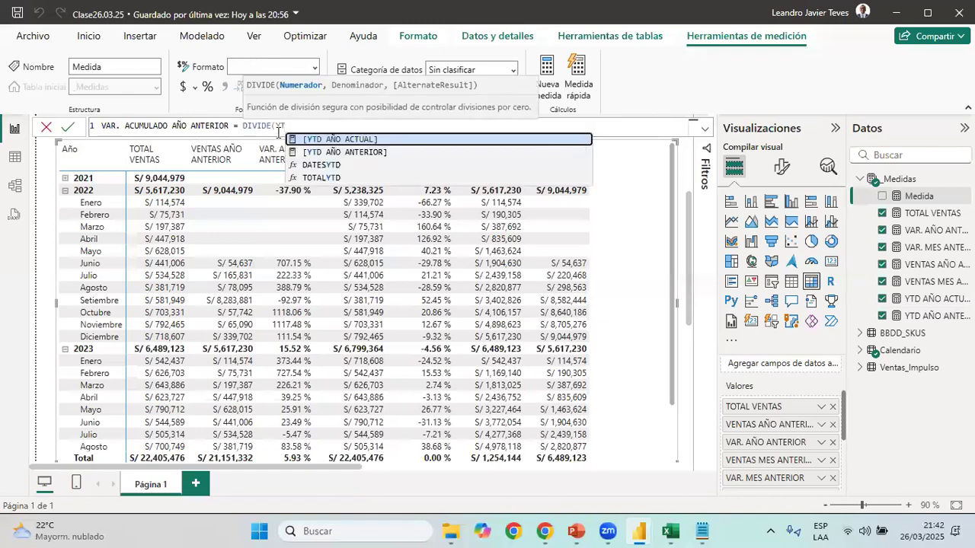
key(Tab)
text(-YTD)
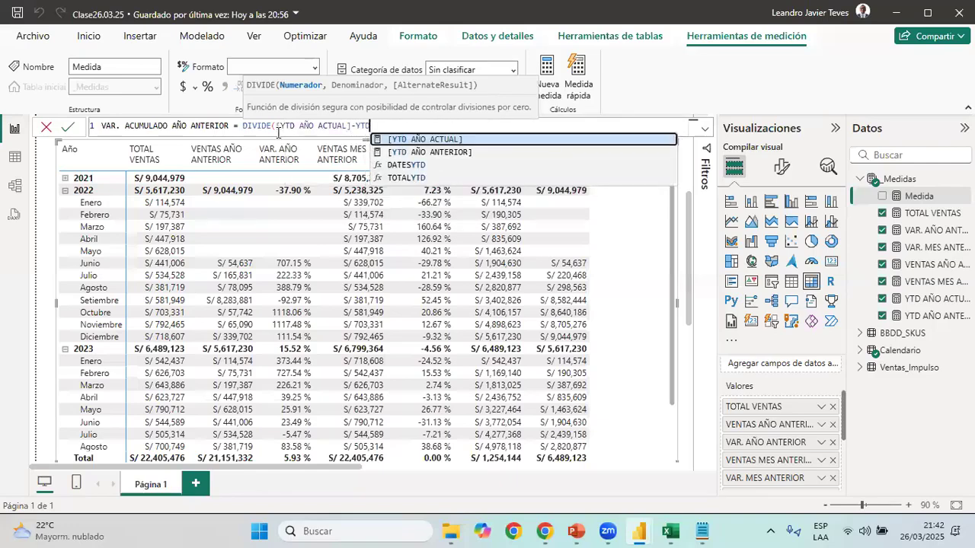
key(Down)
key(Tab)
Complete DIVIDE with [YTD AÑO ANTERIOR] as denominator and BLANK() as alternate result, and commit the measure
text(,YTD)
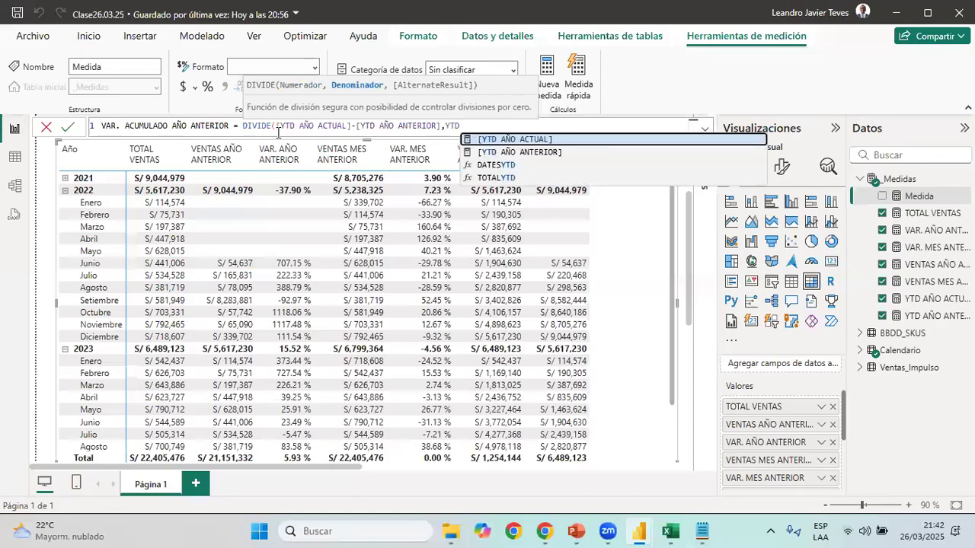
key(Down)
key(Tab)
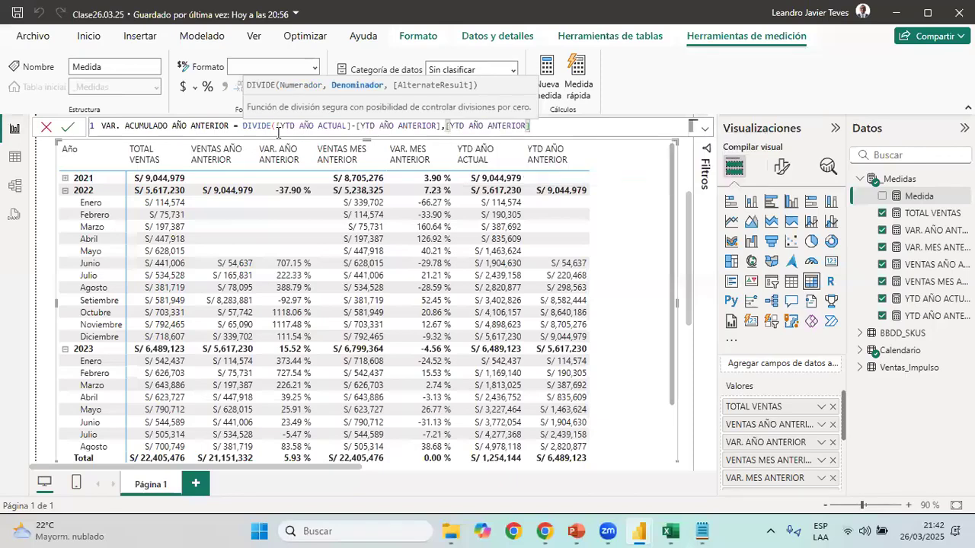
text(,BL)
key(Tab)
text())
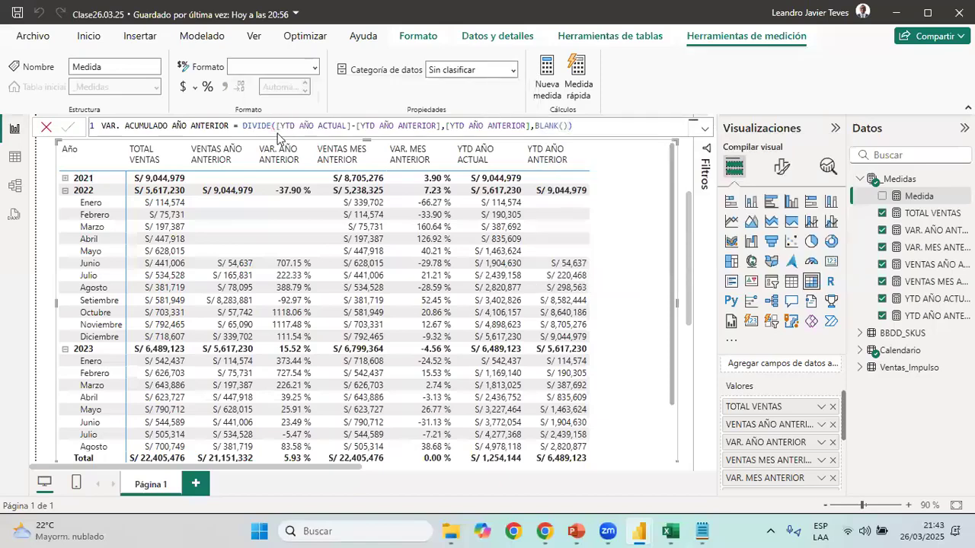
key(Return)
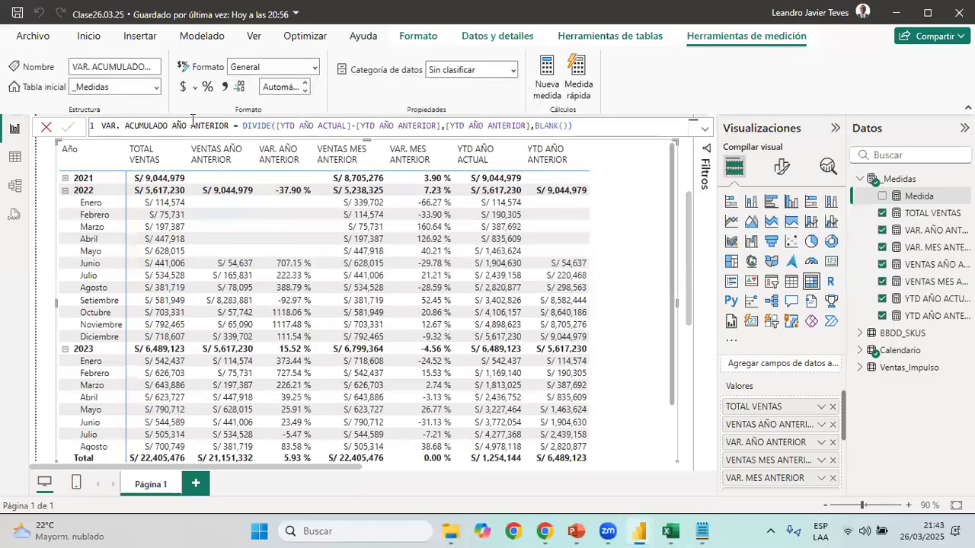
Format VAR. ACUMULADO AÑO ANTERIOR as a percentage and add it to the matrix as a narrowed column
click(207, 88)
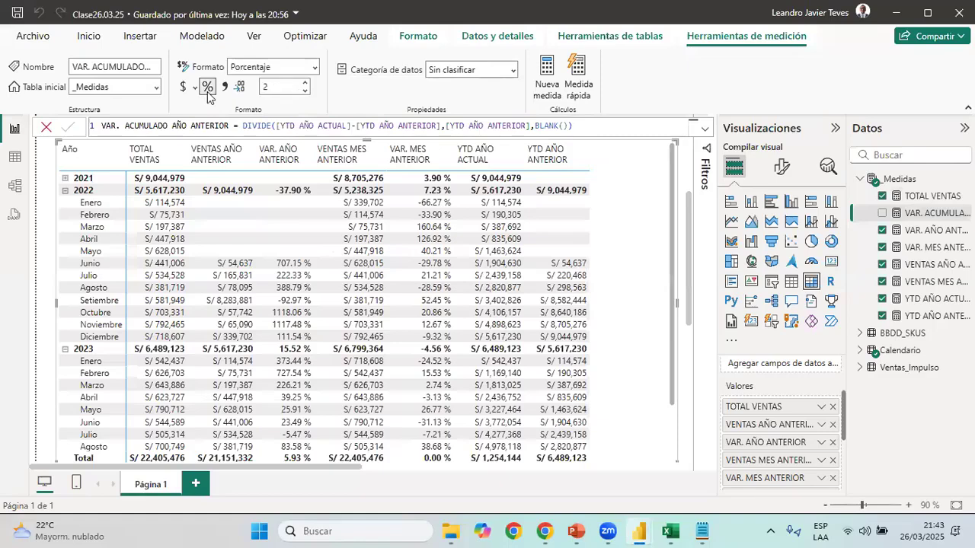
click(883, 215)
scroll(663, 166, right, 2)
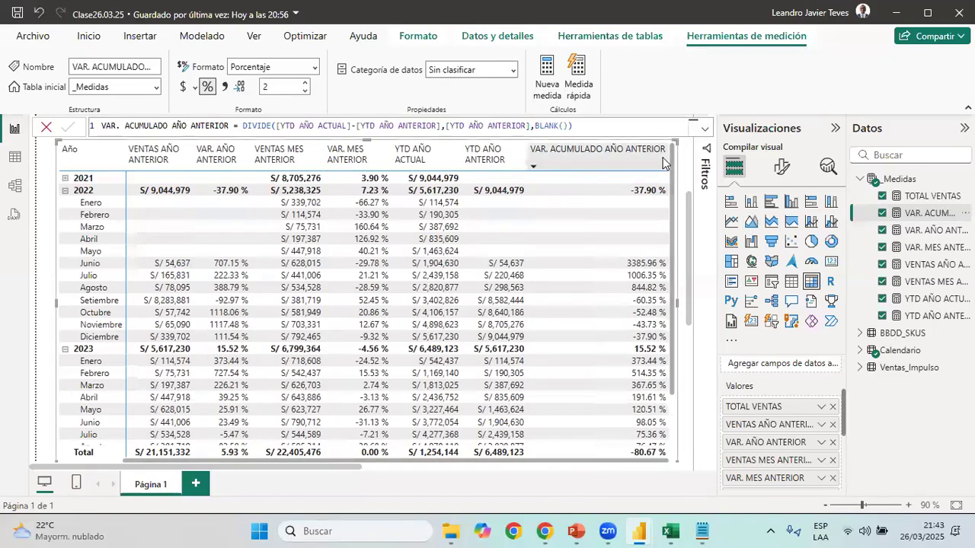
drag(663, 162, 609, 168)
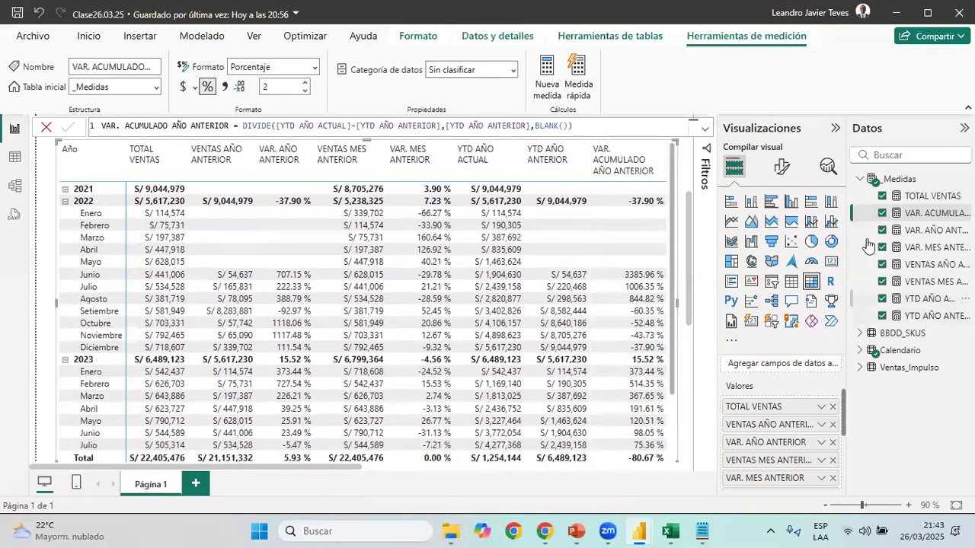
Add the Calendario field Dia to the matrix rows below Nombre del mes and expand Marzo 2023 into days
click(860, 350)
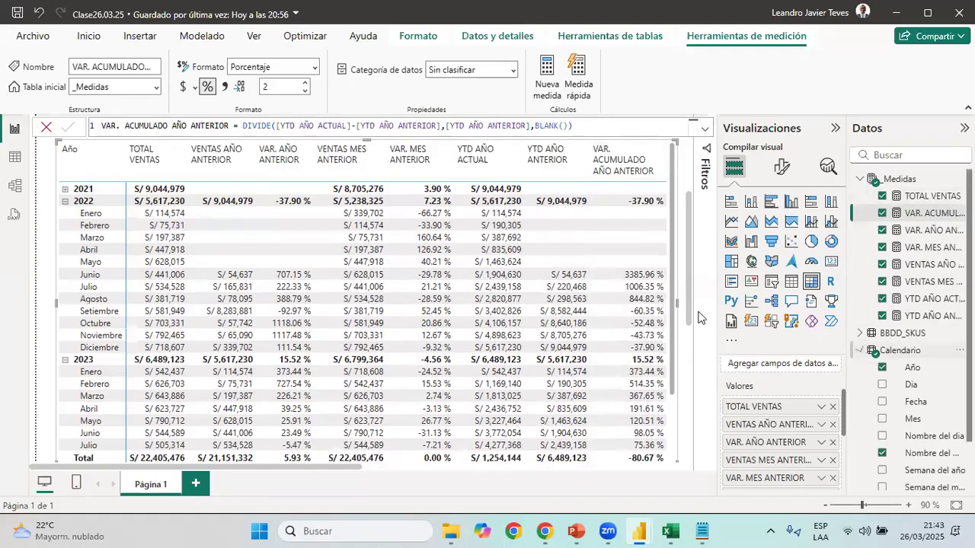
scroll(672, 303, down, 2)
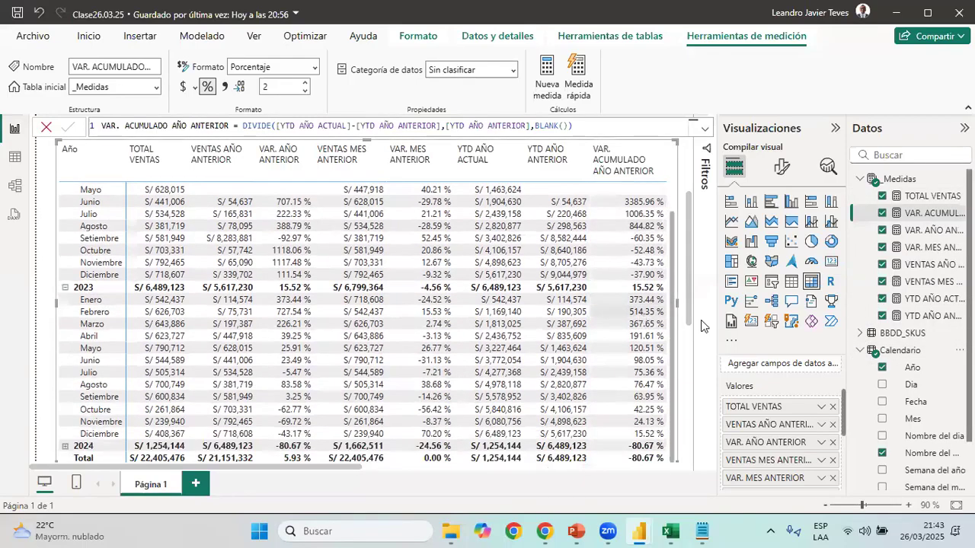
scroll(796, 379, up, 2)
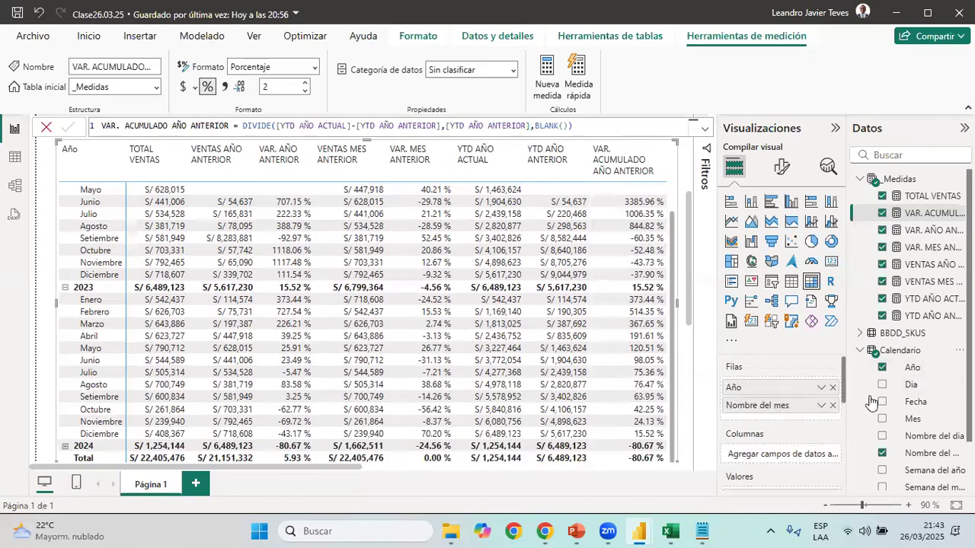
drag(919, 385, 769, 419)
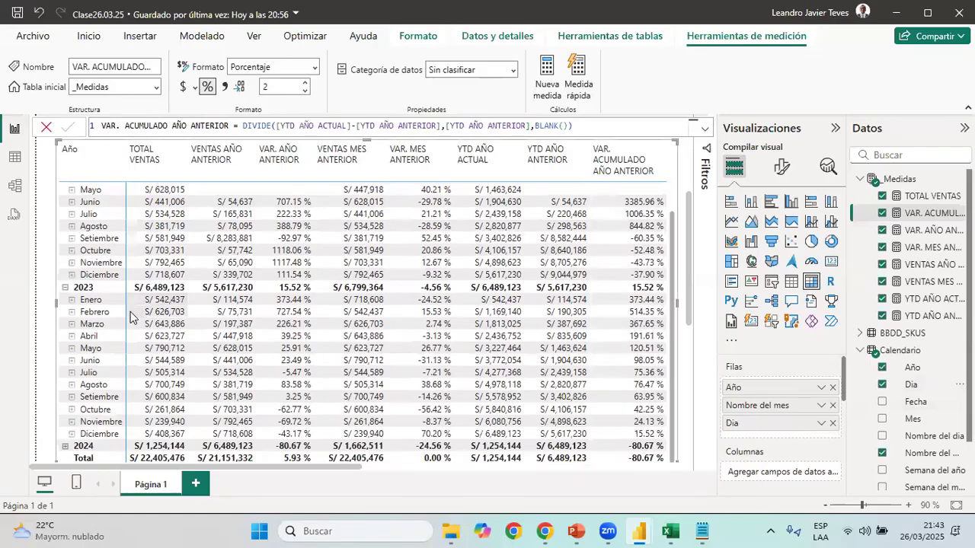
click(72, 325)
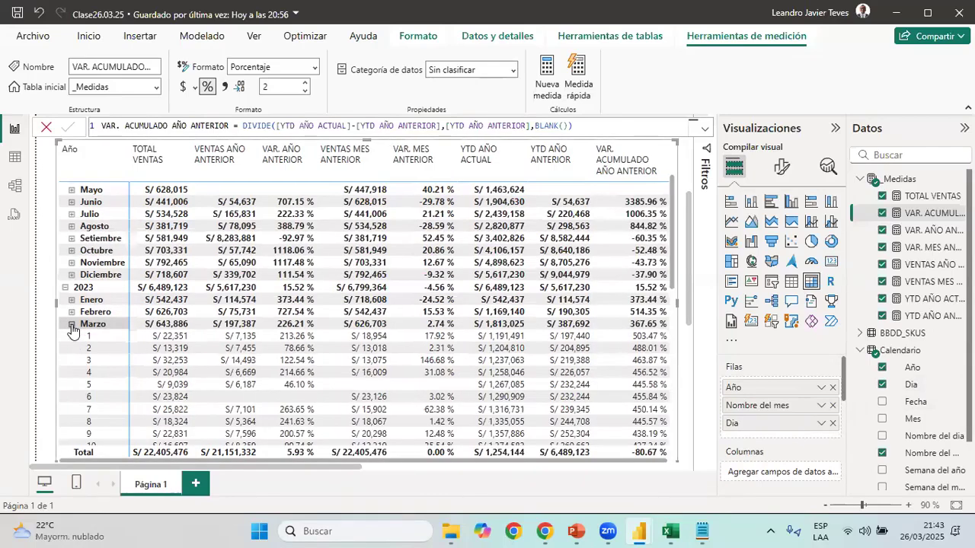
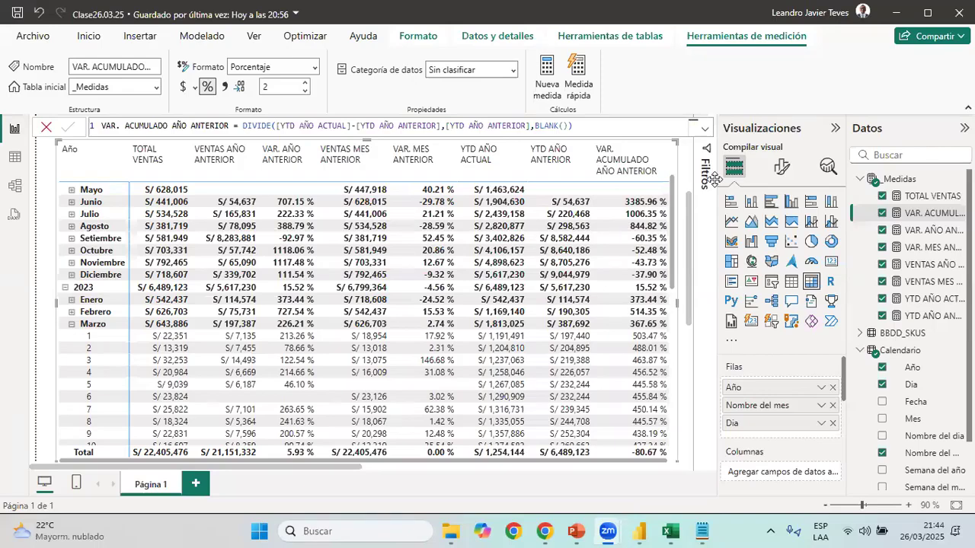
Collapse Marzo under 2023 in the matrix and examine how the model's tables are related before returning to the report
click(72, 324)
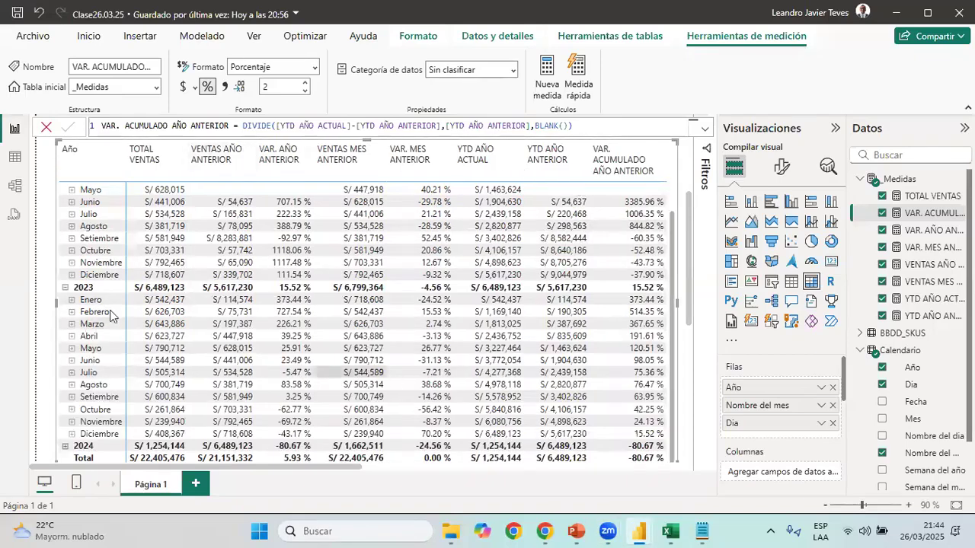
click(12, 160)
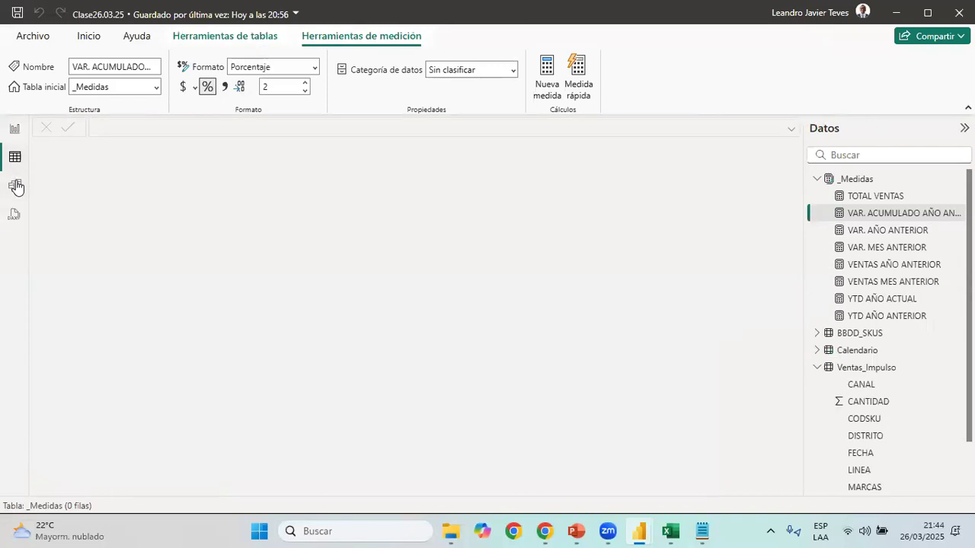
click(14, 186)
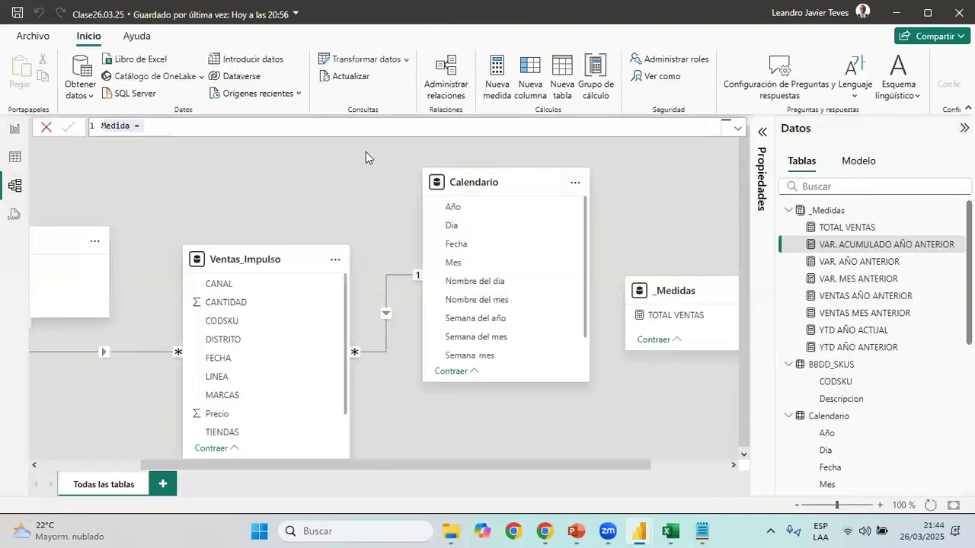
scroll(576, 310, right, 3)
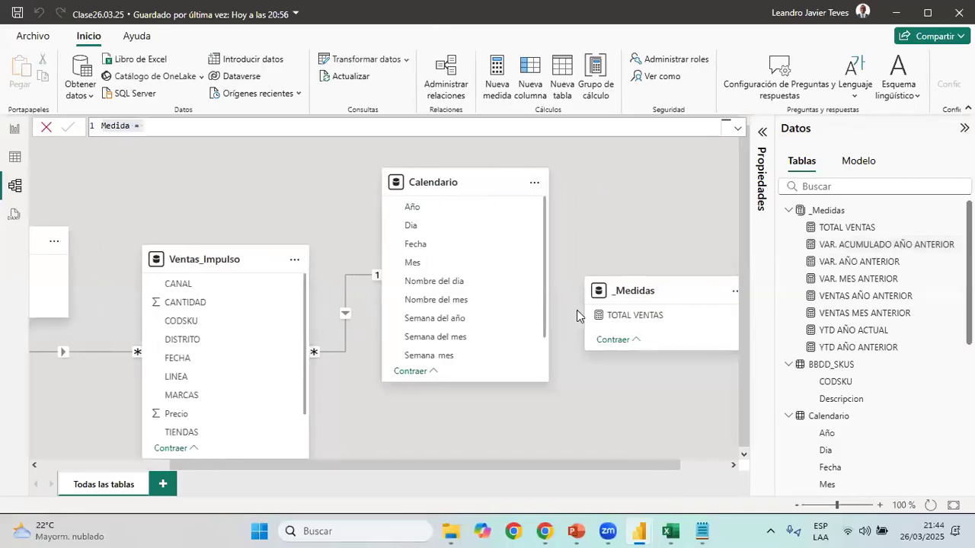
click(400, 183)
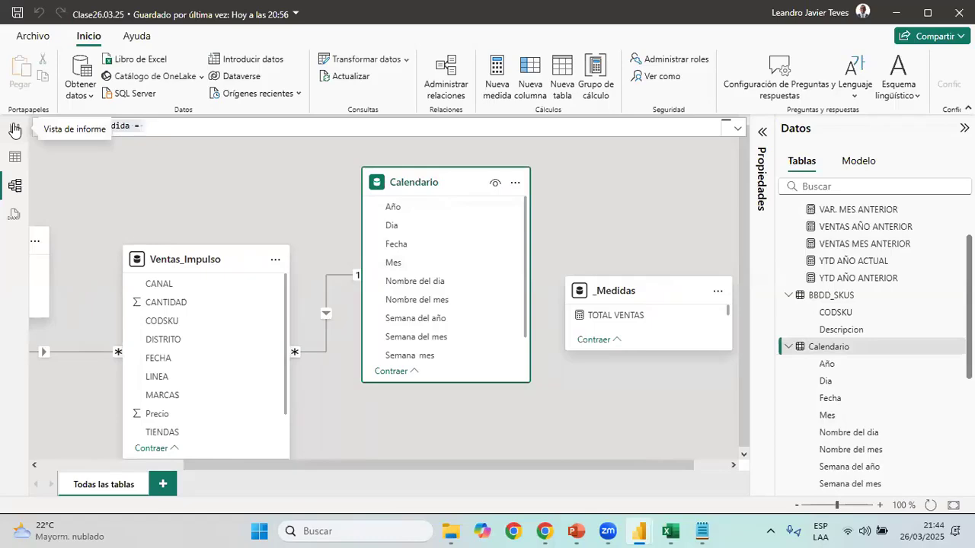
click(429, 158)
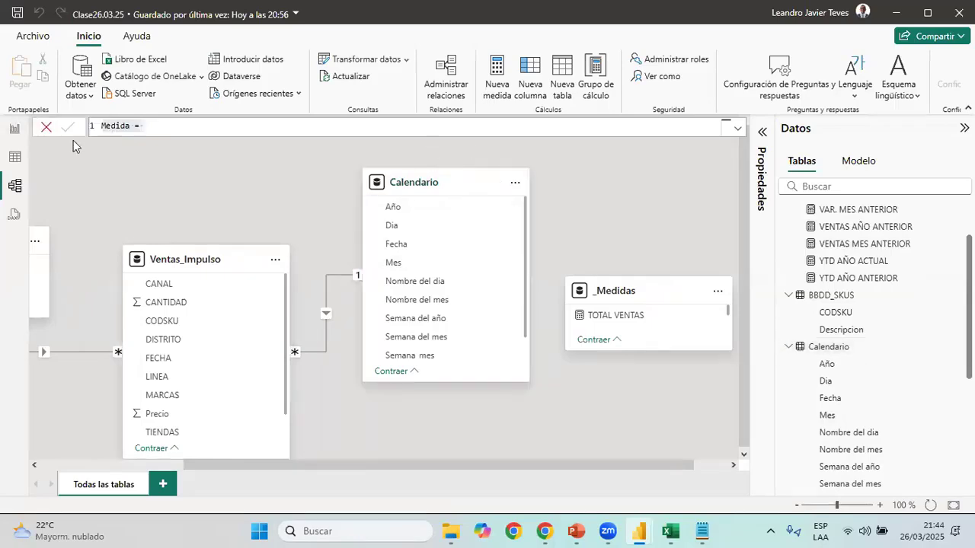
click(20, 126)
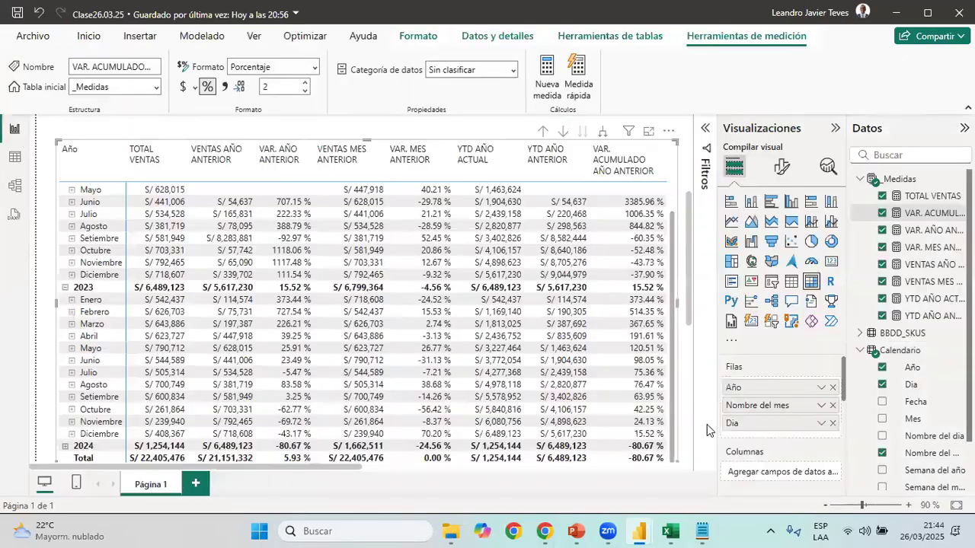
Delete the sales matrix from the report page
click(826, 505)
click(827, 506)
scroll(365, 392, up, 3)
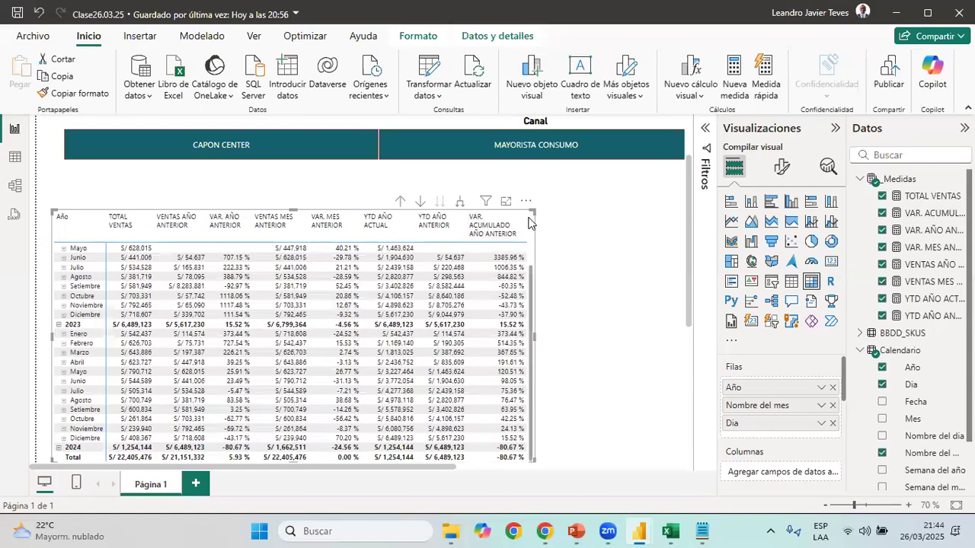
key(Delete)
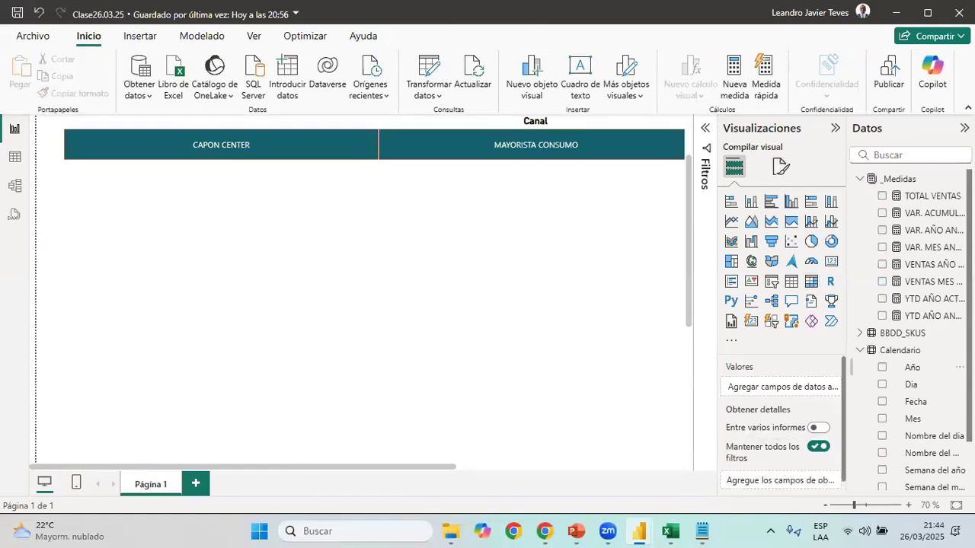
Switch to the 03 Reporte de Ventas report and copy the row of three KPI card groups beneath the Canal slicer
click(826, 507)
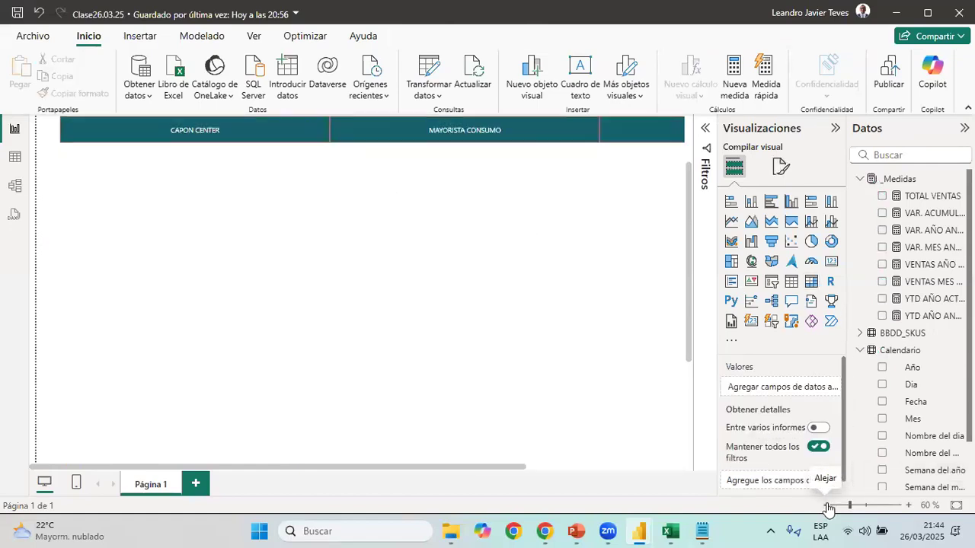
click(827, 506)
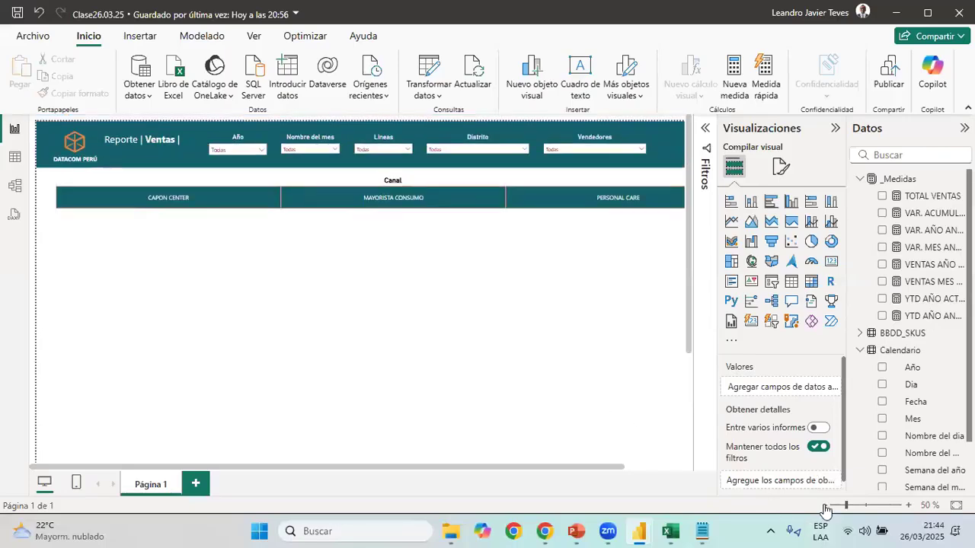
click(827, 507)
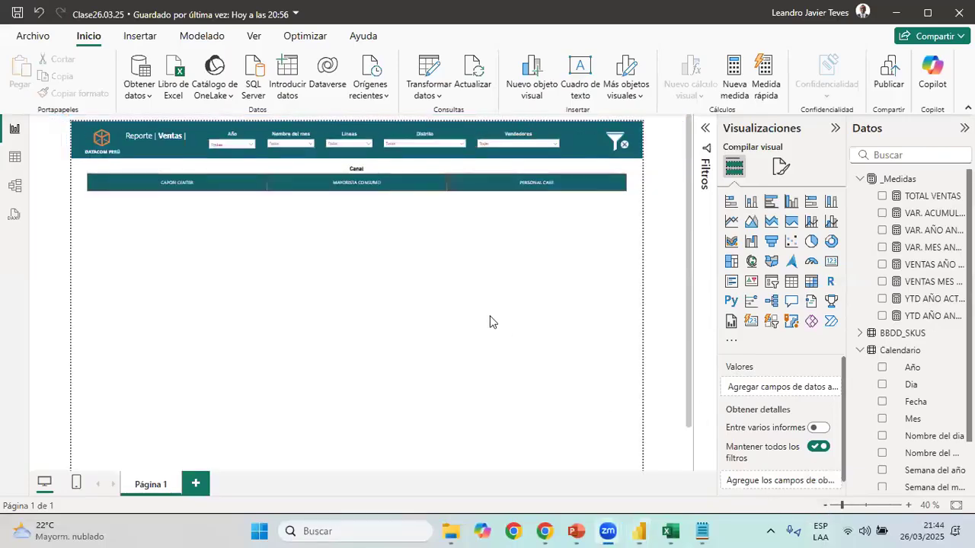
mouse_move(639, 531)
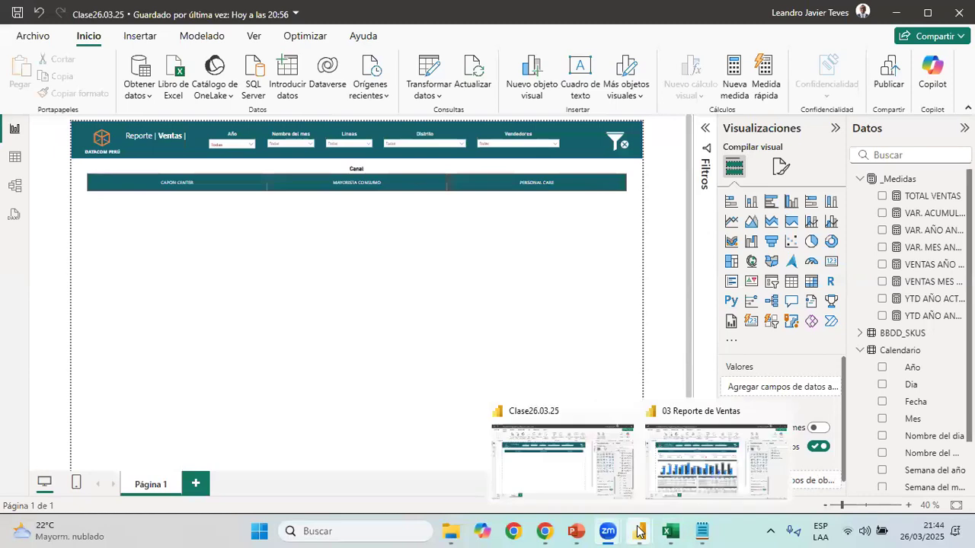
click(685, 464)
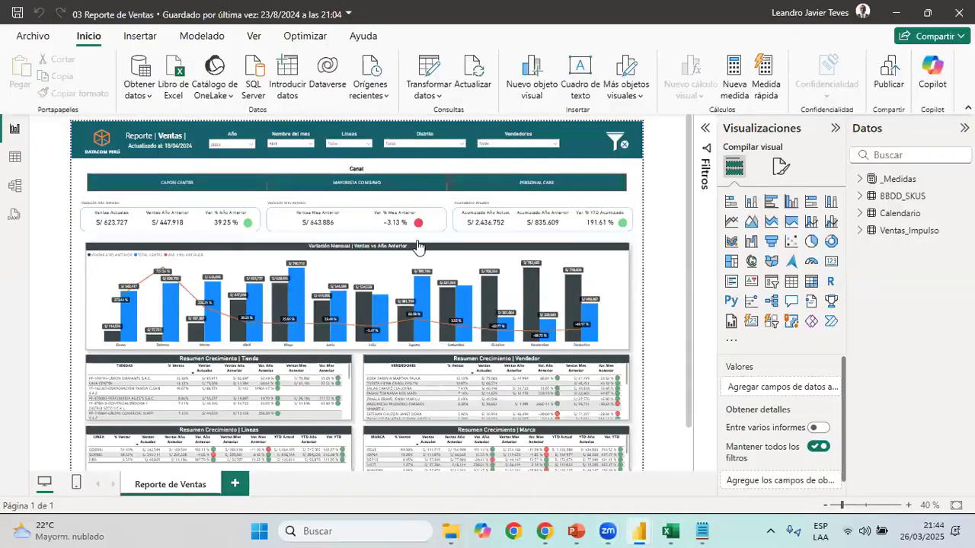
drag(71, 194, 648, 255)
key(ctrl+c)
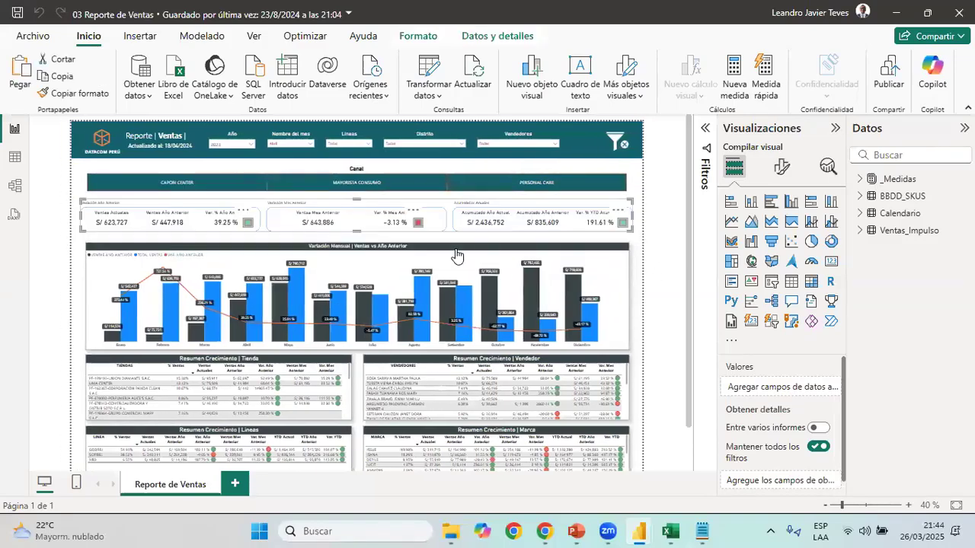
Return to the Clase26.03.25 report and paste the copied KPI cards beneath the Canal slicer
mouse_move(640, 531)
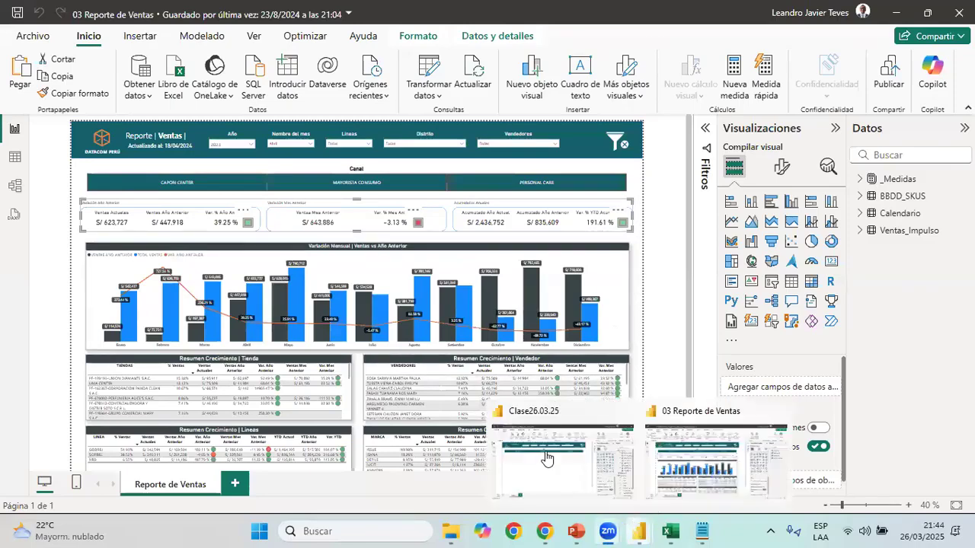
click(548, 459)
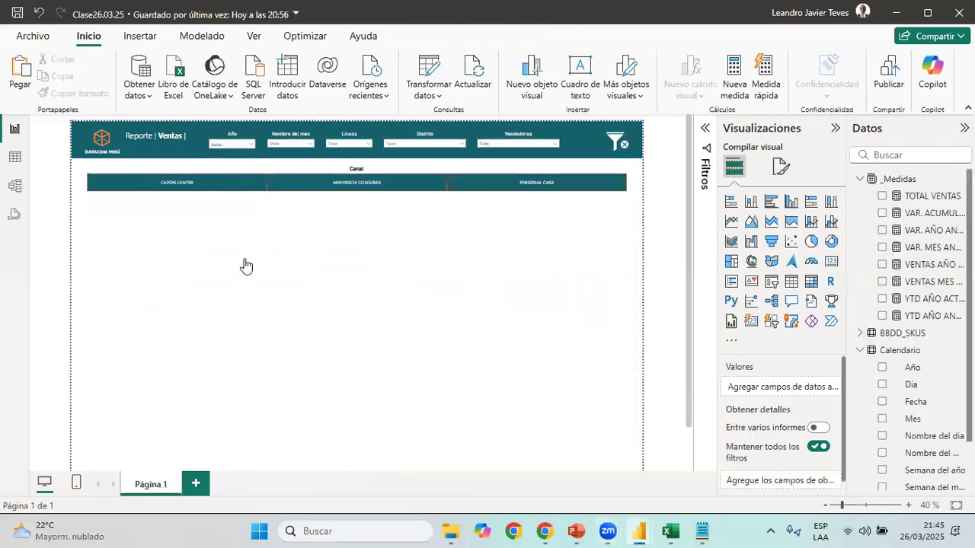
key(ctrl+v)
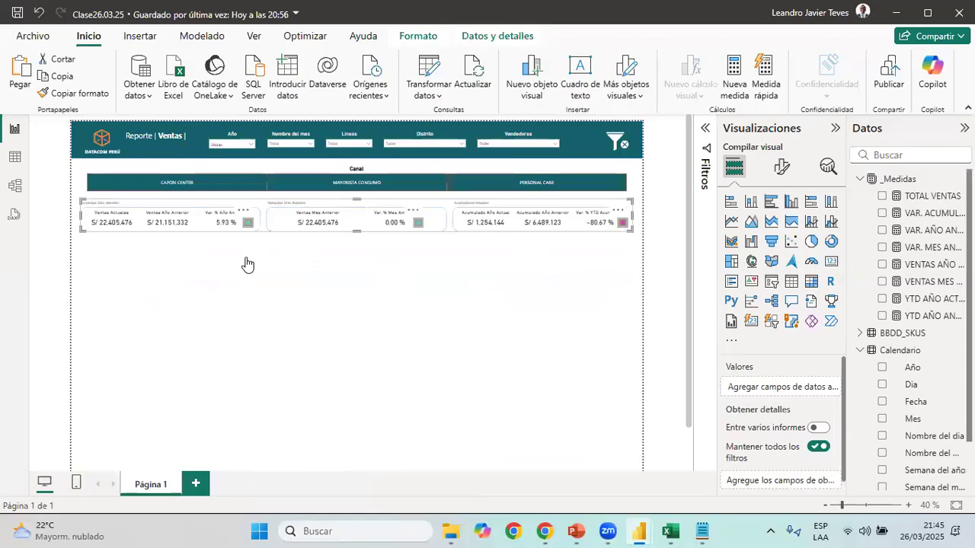
click(425, 301)
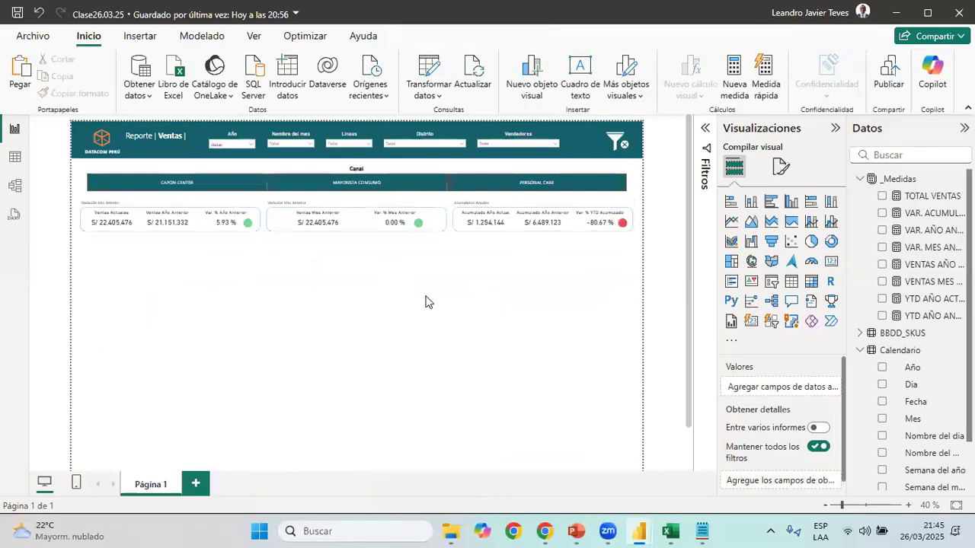
click(120, 222)
click(217, 231)
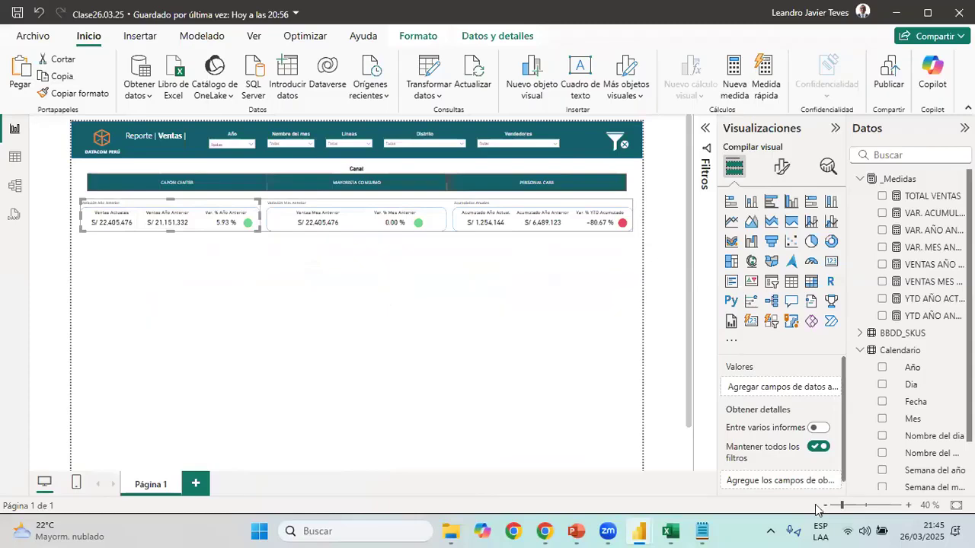
key(Escape)
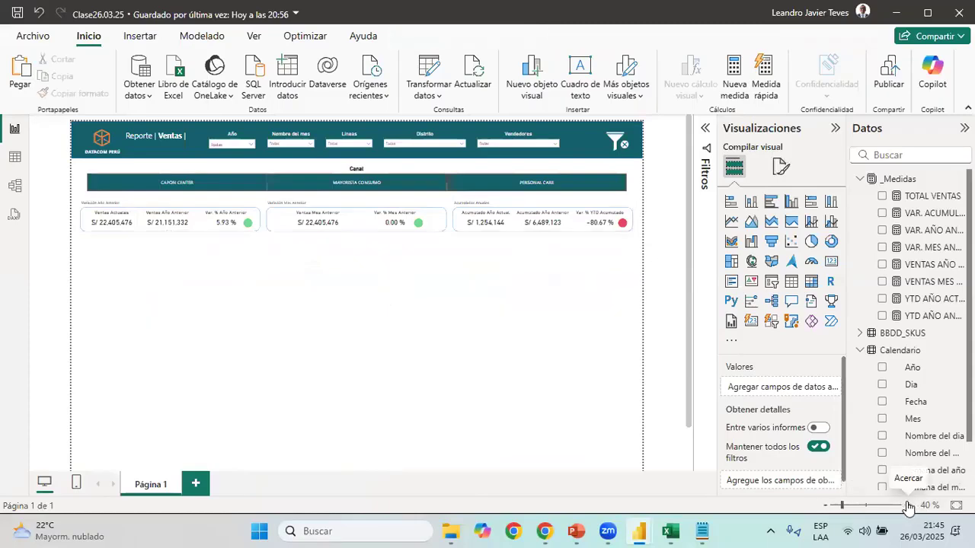
Filter the report page to the year 2023 and the month Abril
click(908, 505)
click(238, 149)
click(228, 181)
click(310, 150)
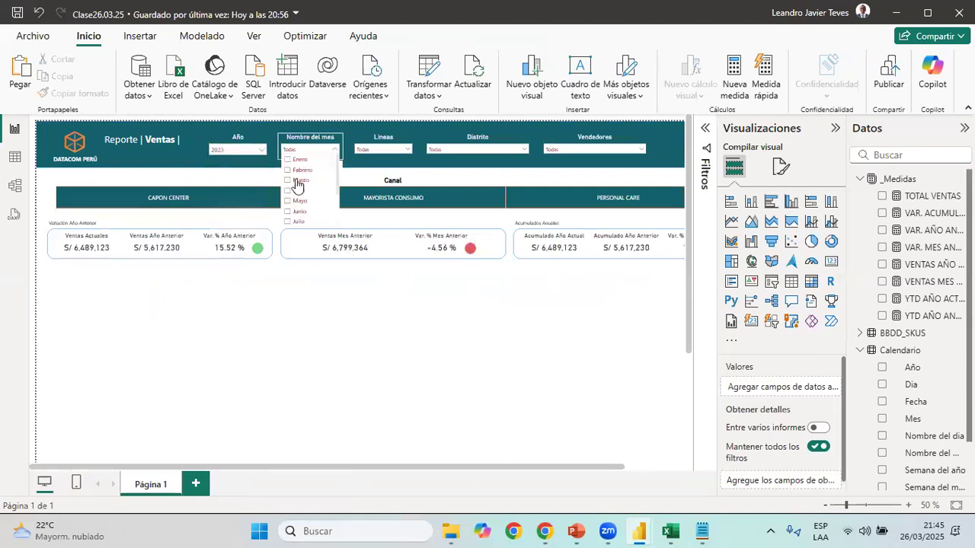
click(367, 310)
drag(484, 468, 294, 448)
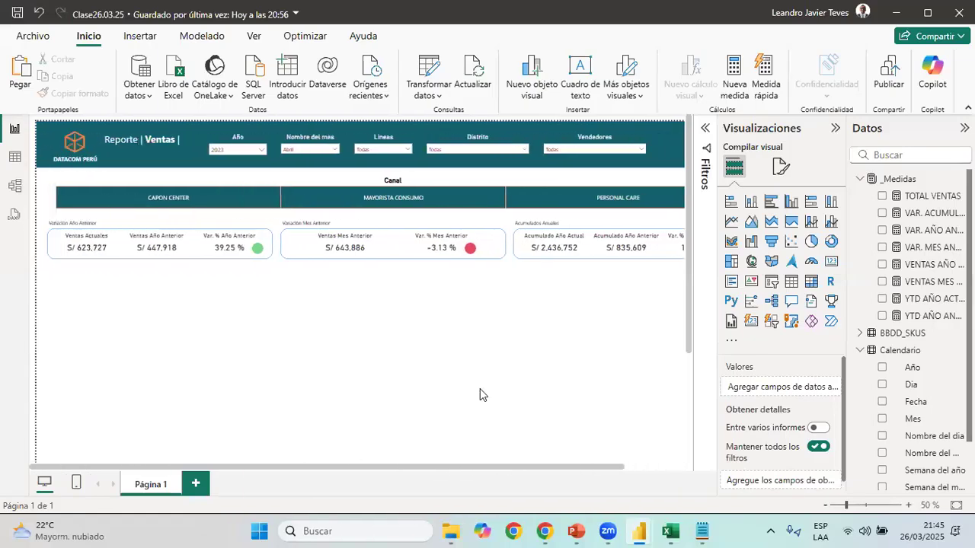
click(825, 506)
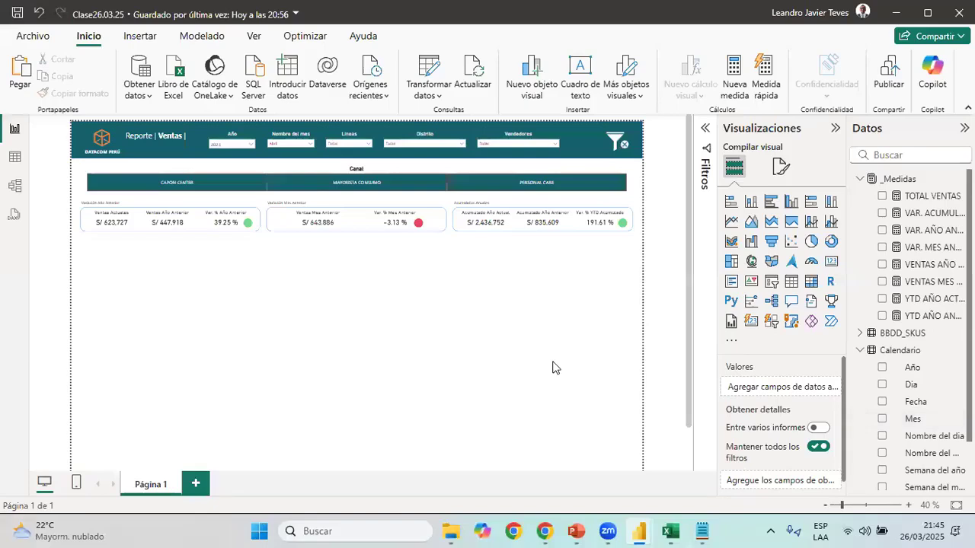
Examine the visual type and fields of the Variación Mensual | Ventas vs Año Anterior chart in the 03 Reporte de Ventas report
mouse_move(640, 531)
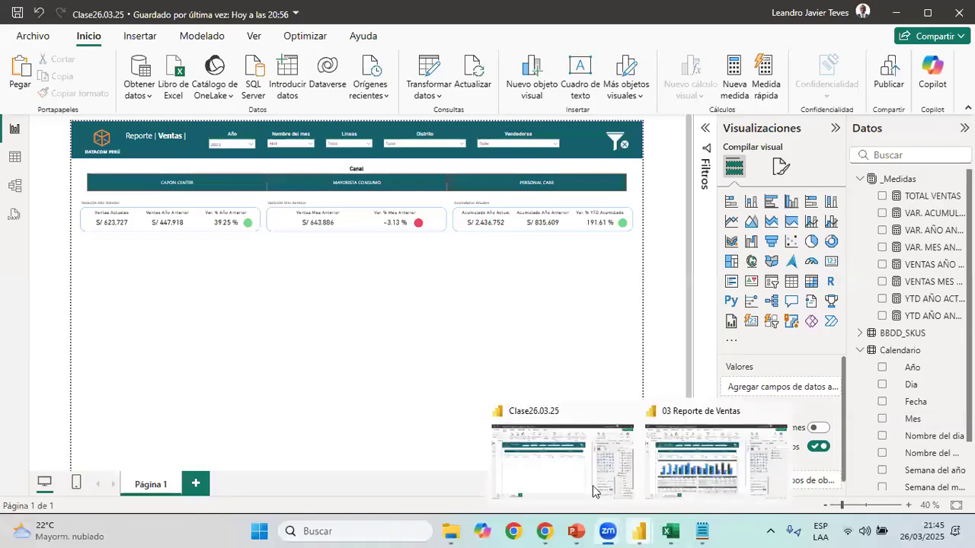
click(683, 473)
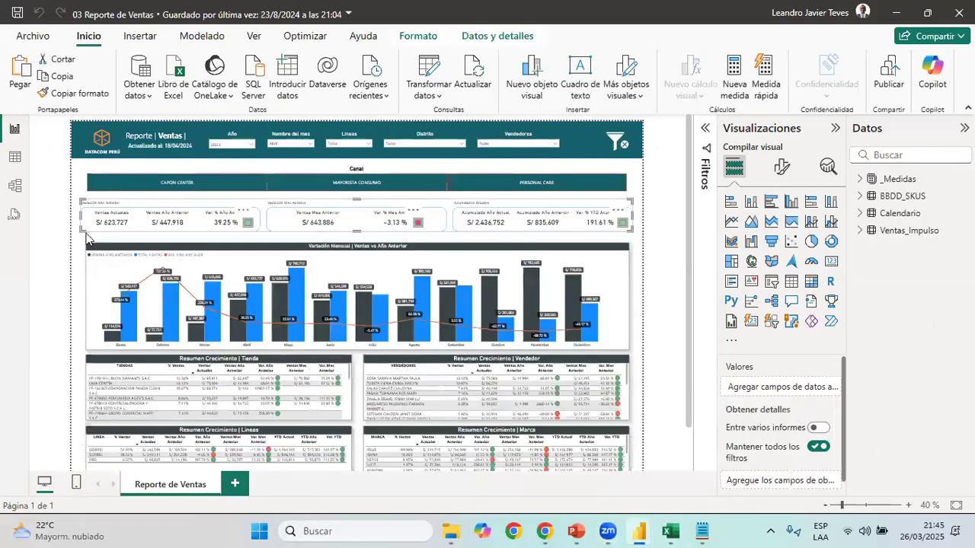
click(118, 259)
click(909, 505)
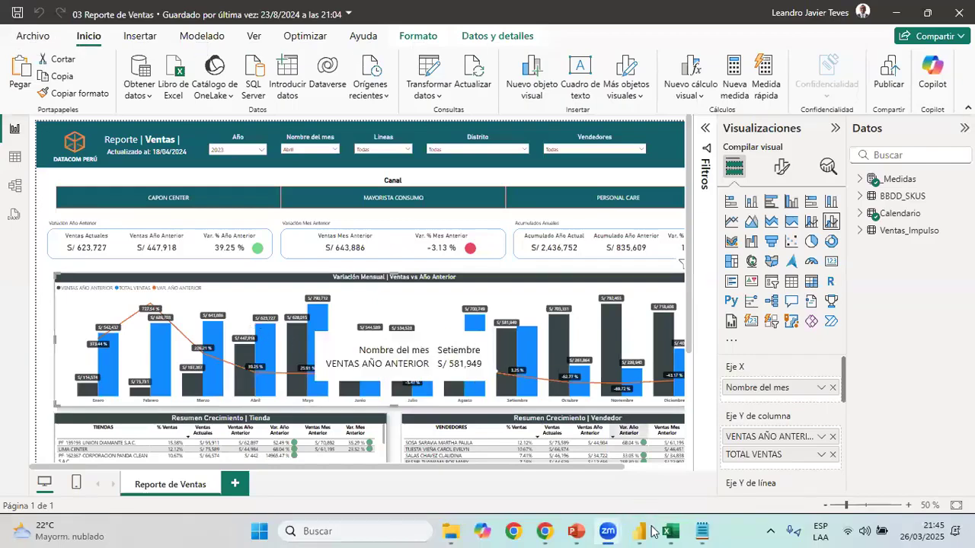
Return to the Clase26.03.25 report, add a clustered column and line chart beneath the KPI cards and make it taller
mouse_move(638, 531)
click(562, 457)
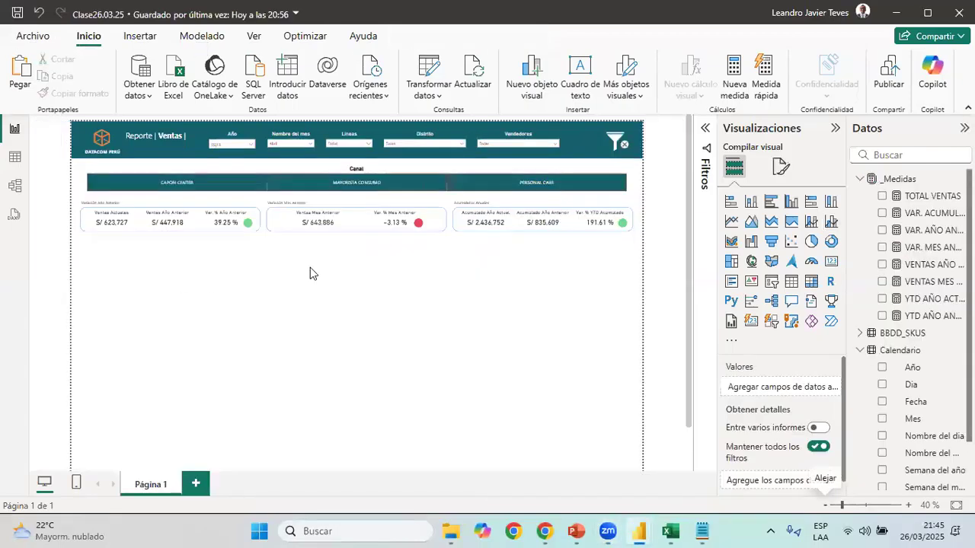
click(831, 222)
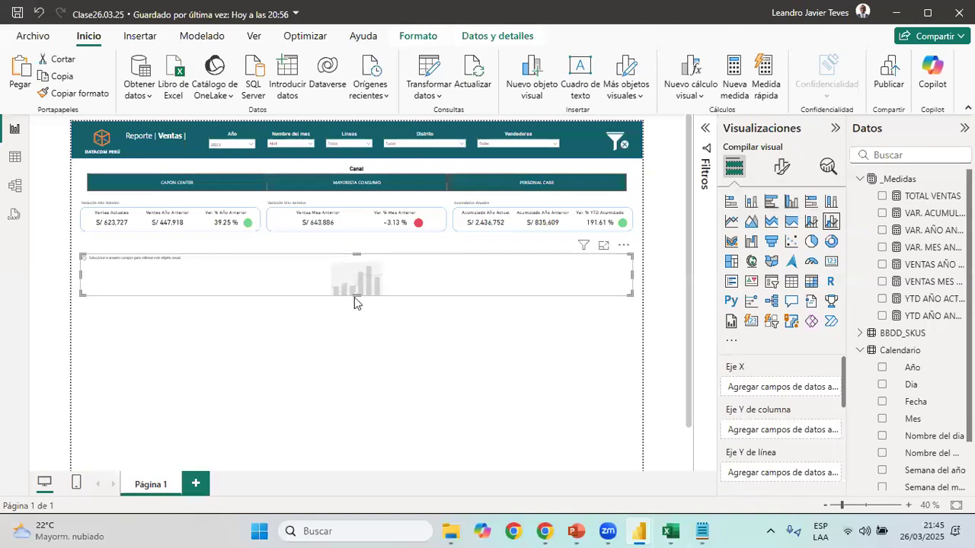
drag(356, 296, 381, 382)
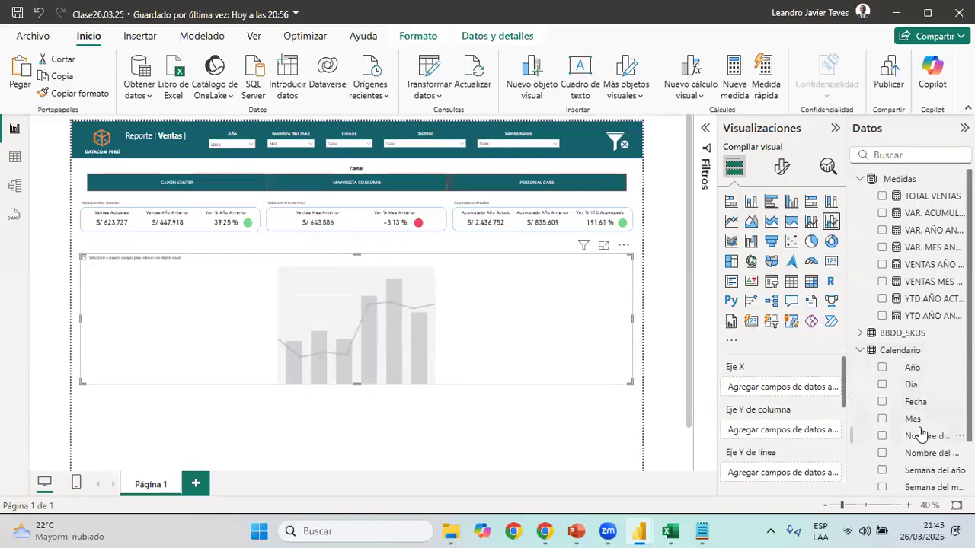
Assign Nombre del dia to the chart's X axis and VENTAS AÑO ANTERIOR above TOTAL VENTAS to its column Y axis
drag(920, 436, 777, 390)
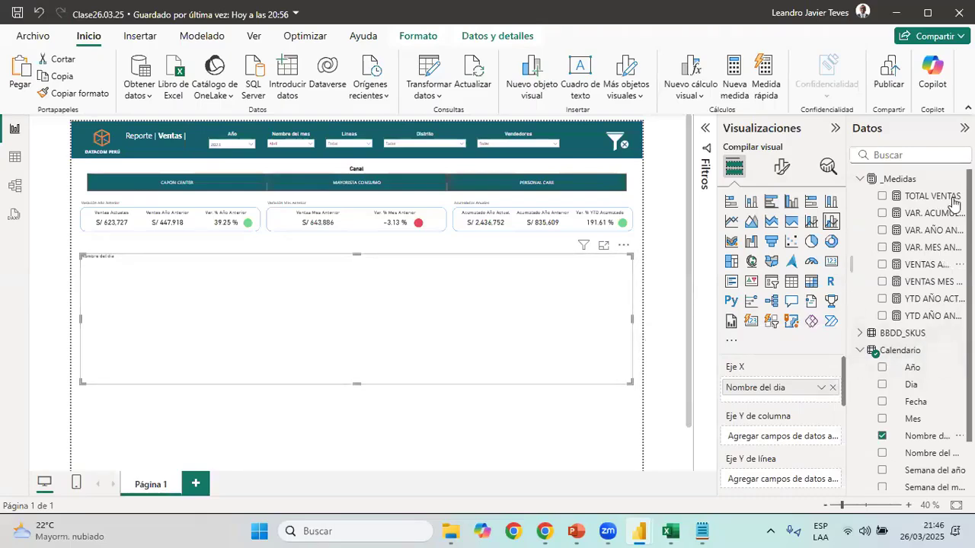
drag(925, 196, 793, 437)
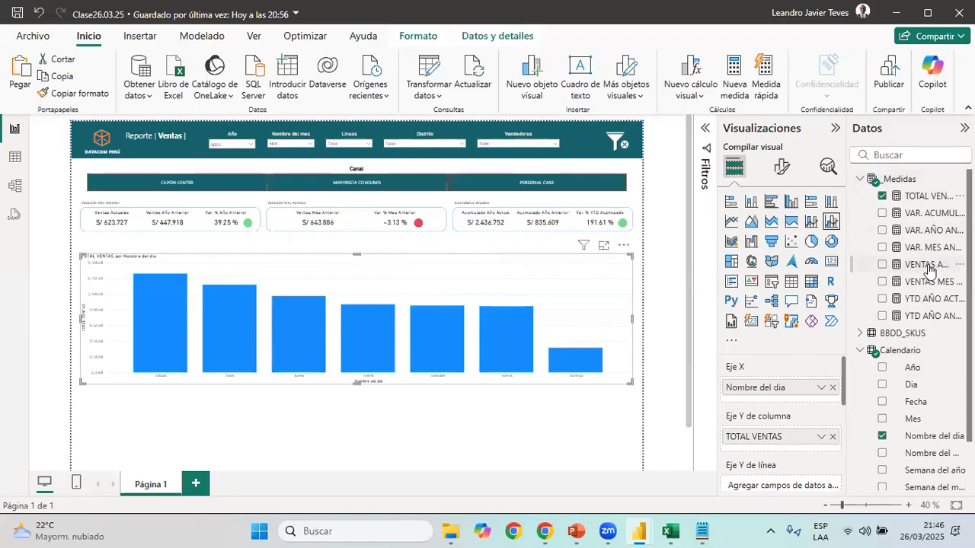
drag(928, 266, 806, 444)
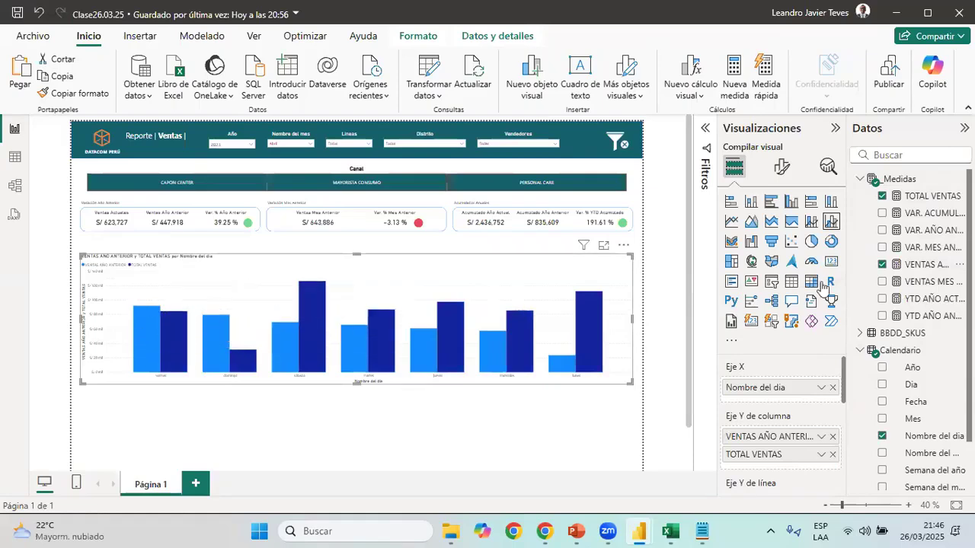
Add the VAR. AÑO ANTERIOR measure to the chart's line Y axis
click(924, 230)
scroll(807, 411, down, 2)
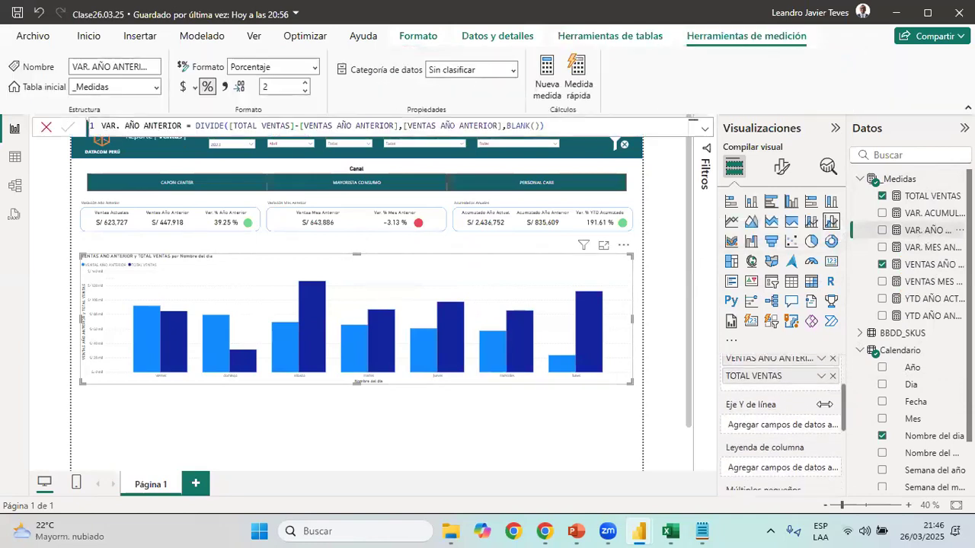
drag(924, 230, 792, 426)
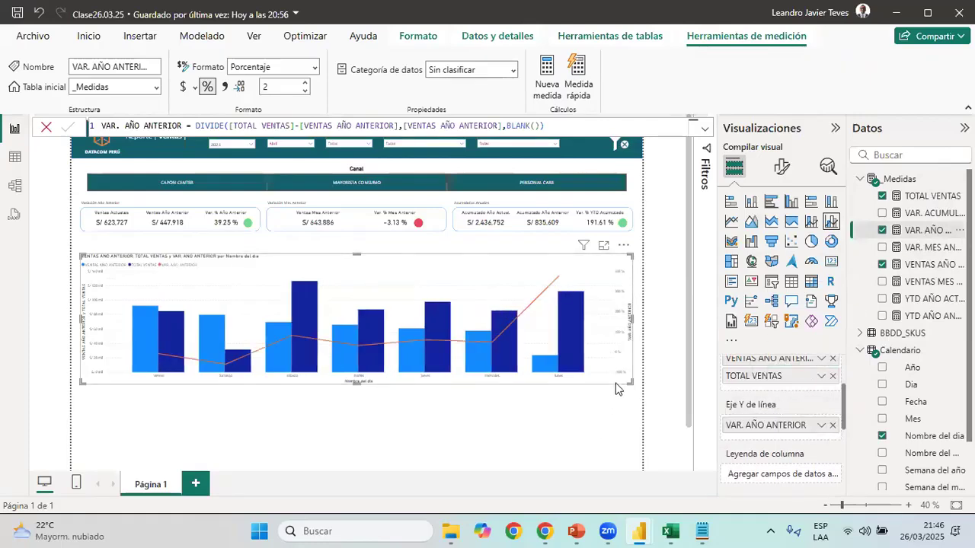
Replace Nombre del dia with Nombre del mes on the combo chart's X axis
click(609, 429)
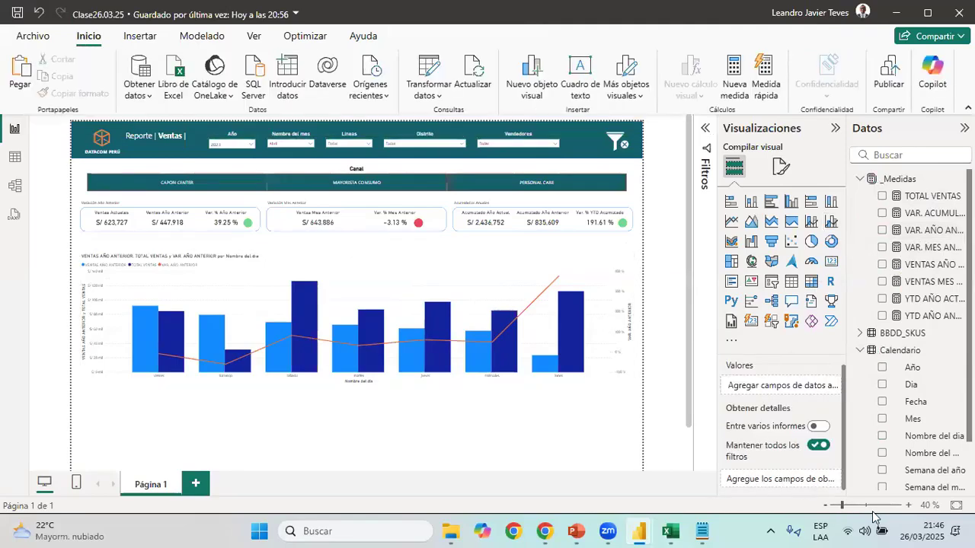
click(908, 505)
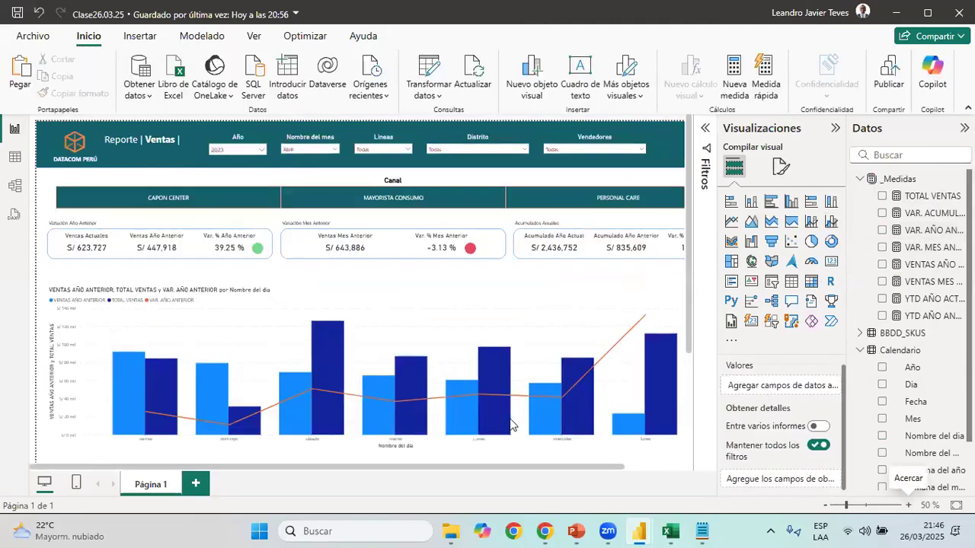
scroll(518, 422, down, 3)
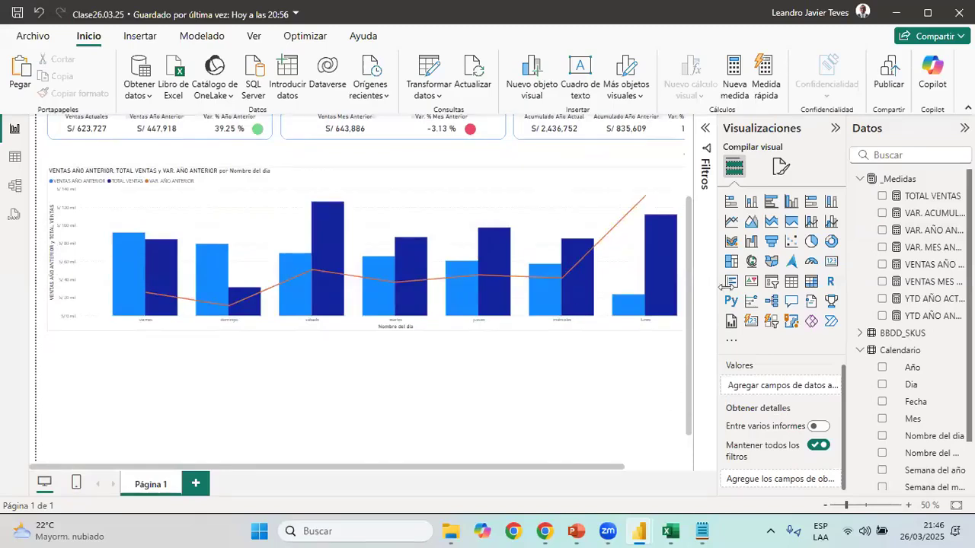
click(832, 387)
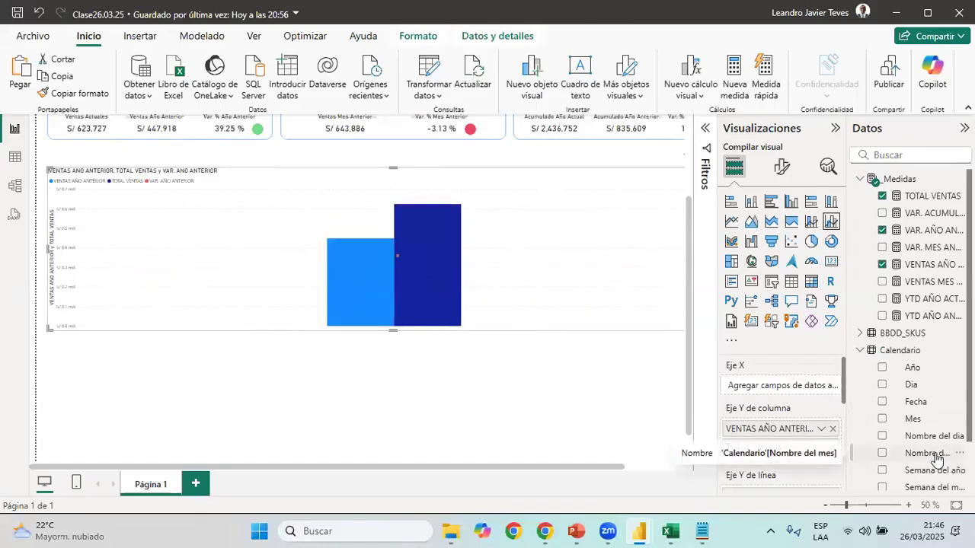
drag(937, 459, 792, 389)
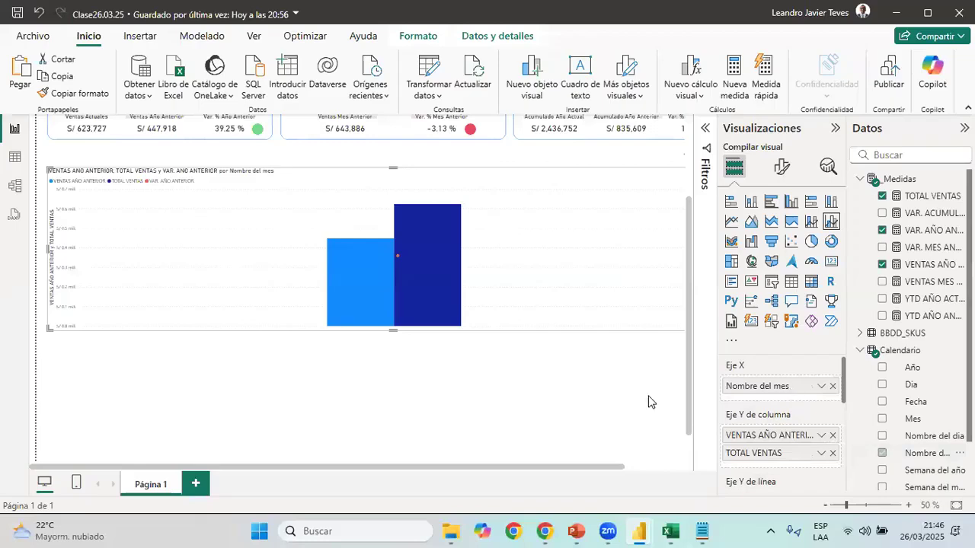
scroll(477, 377, up, 3)
scroll(479, 350, down, 3)
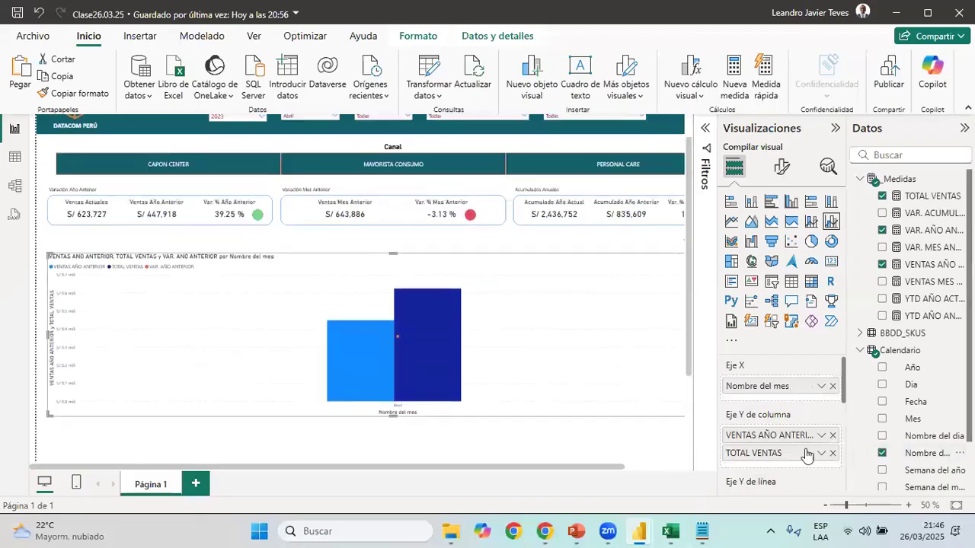
click(908, 505)
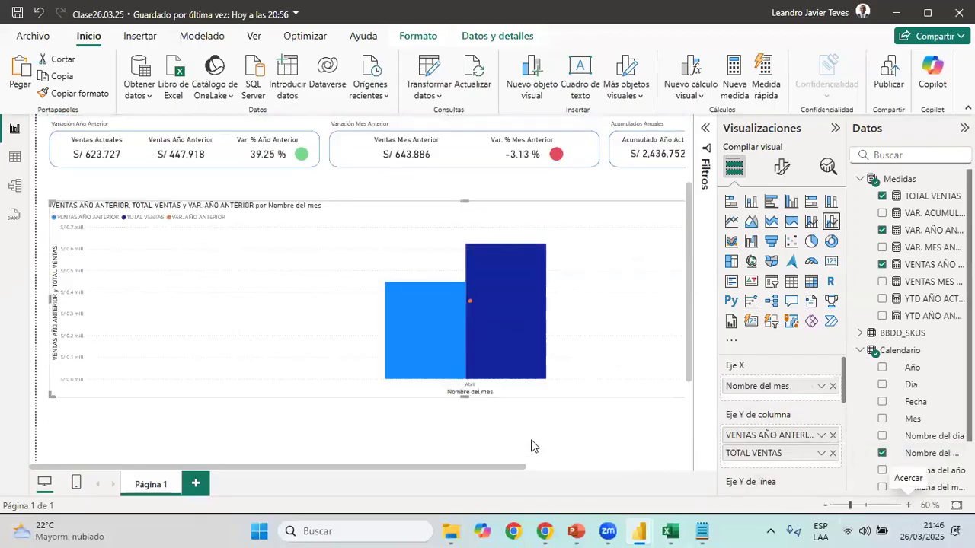
scroll(363, 157, up, 3)
scroll(385, 183, down, 3)
scroll(348, 144, up, 3)
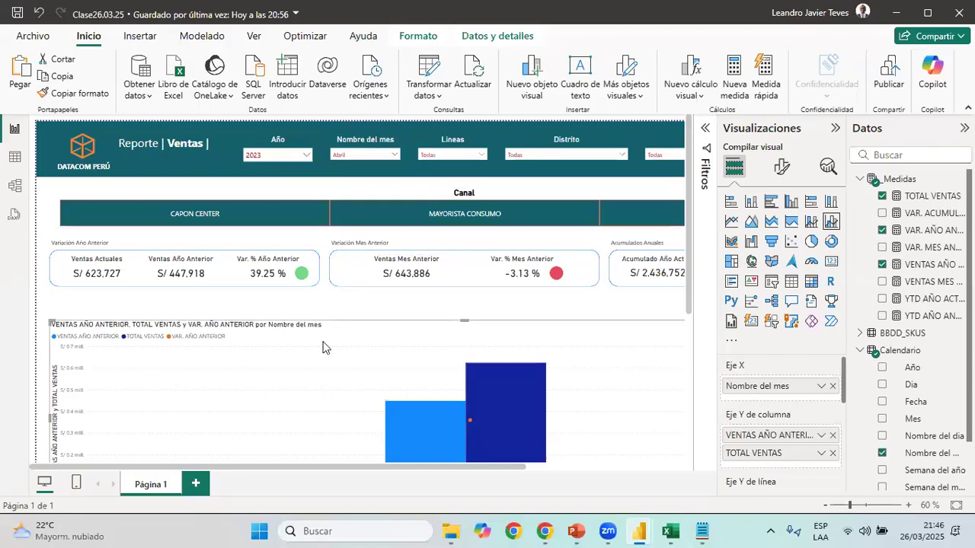
Set the Nombre del mes slicer's interaction with the combo chart to Ninguno, finish editing interactions and select the chart
click(825, 506)
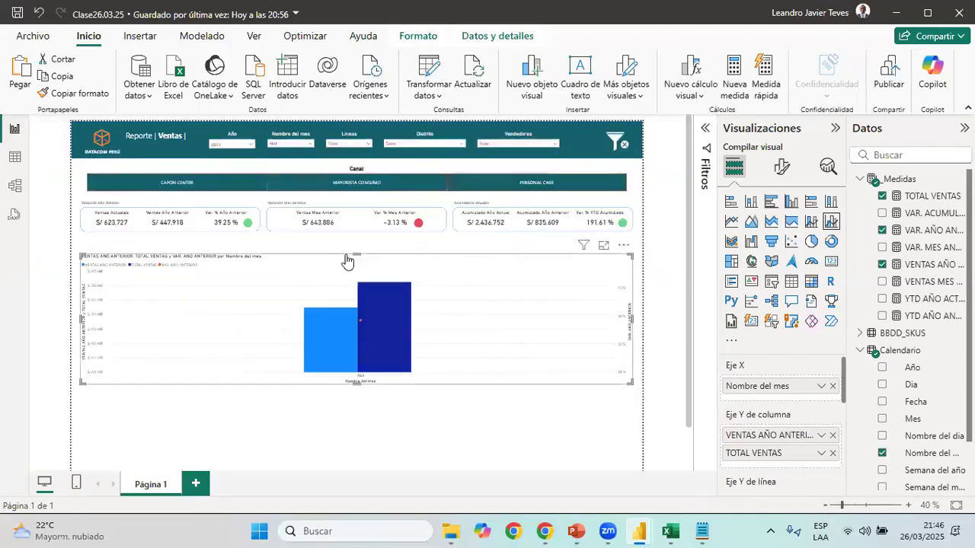
click(298, 137)
click(289, 141)
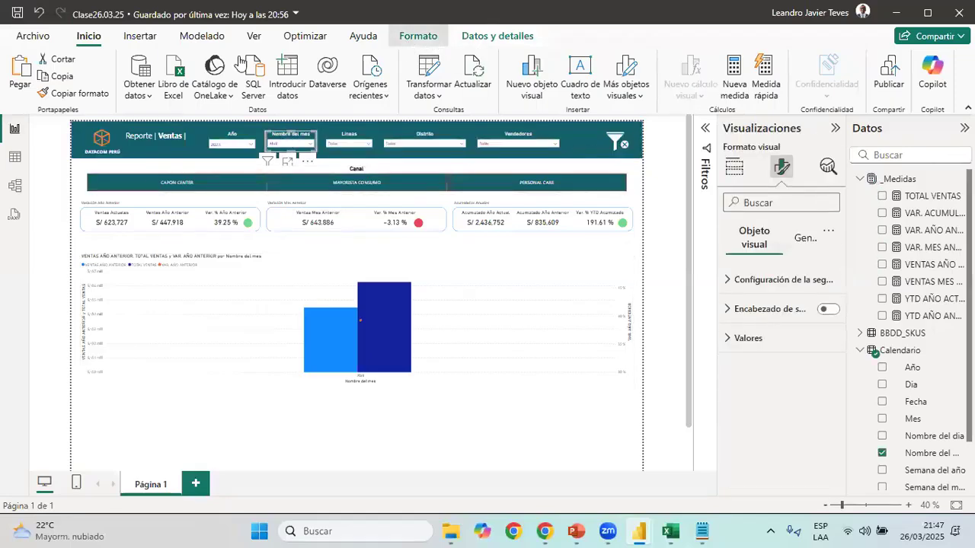
click(418, 35)
click(27, 83)
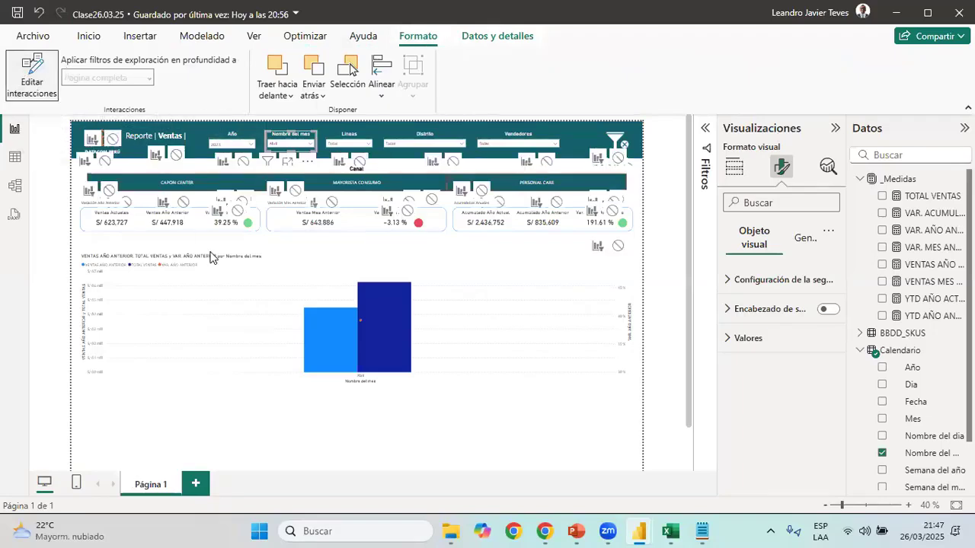
click(617, 248)
click(45, 80)
click(89, 35)
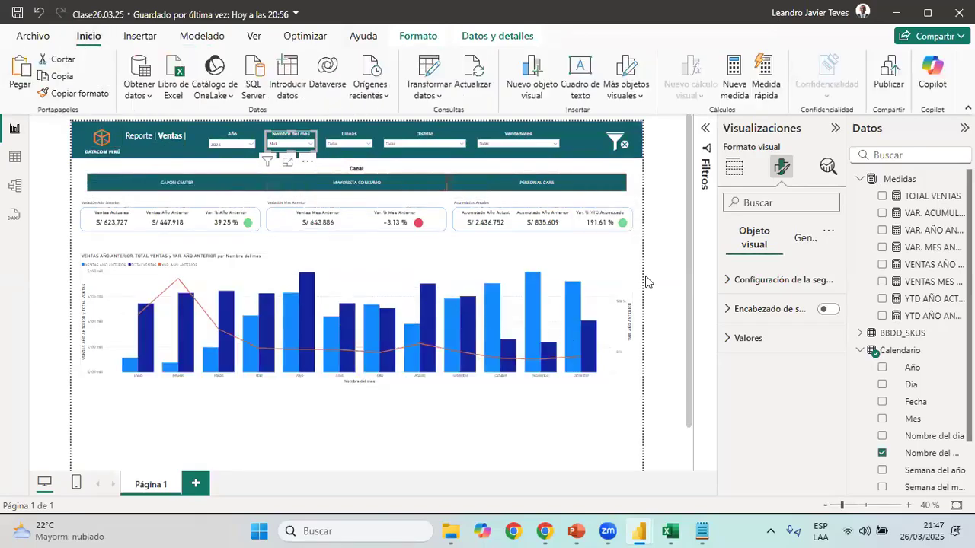
click(645, 282)
click(596, 264)
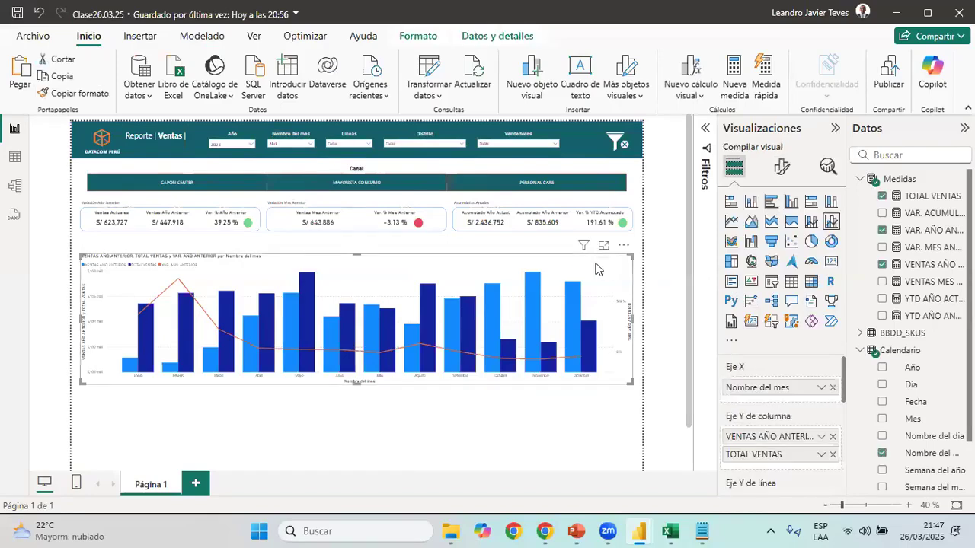
Switch to the 03 Reporte de Ventas report and open the column formatting of its Variación Mensual | Ventas vs Año Anterior chart
mouse_move(382, 362)
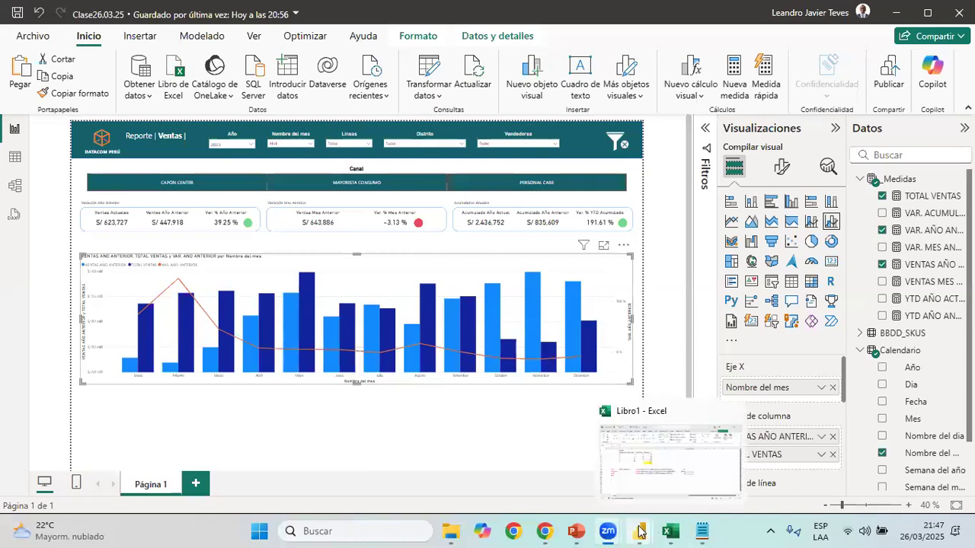
mouse_move(640, 531)
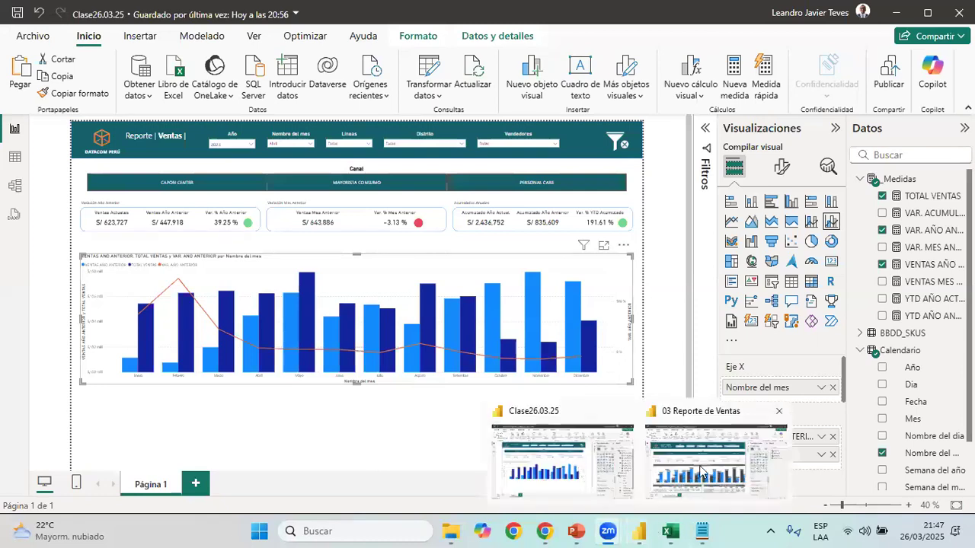
mouse_move(670, 532)
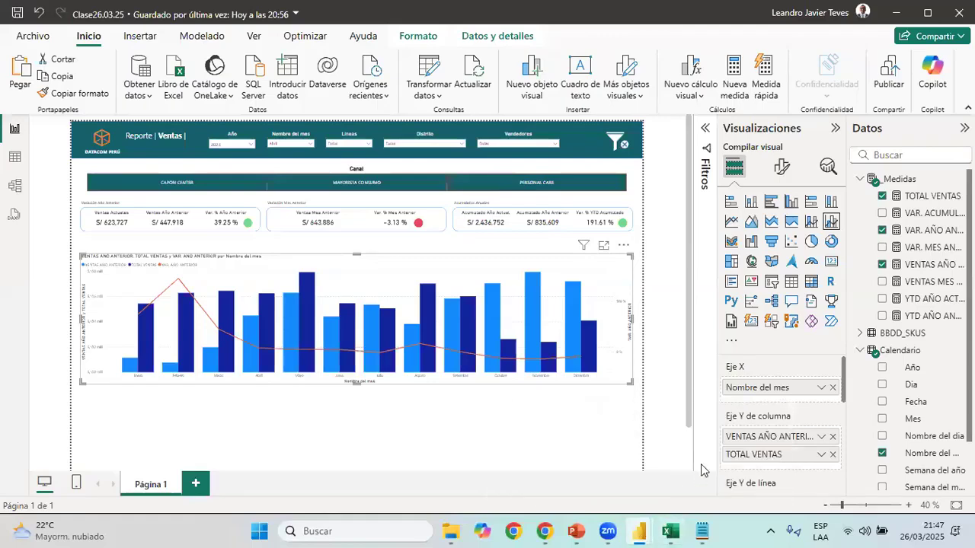
click(705, 465)
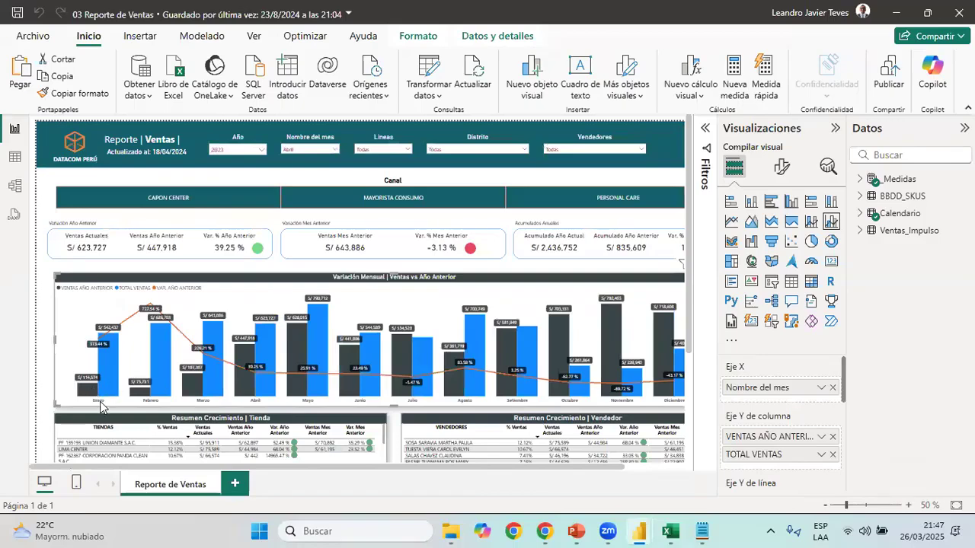
click(784, 167)
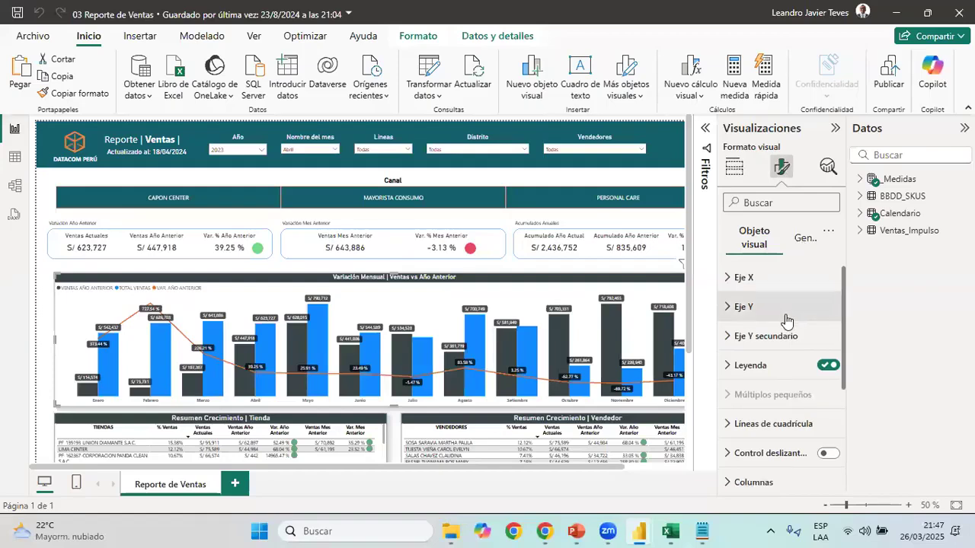
scroll(787, 318, down, 2)
click(777, 365)
scroll(799, 390, down, 3)
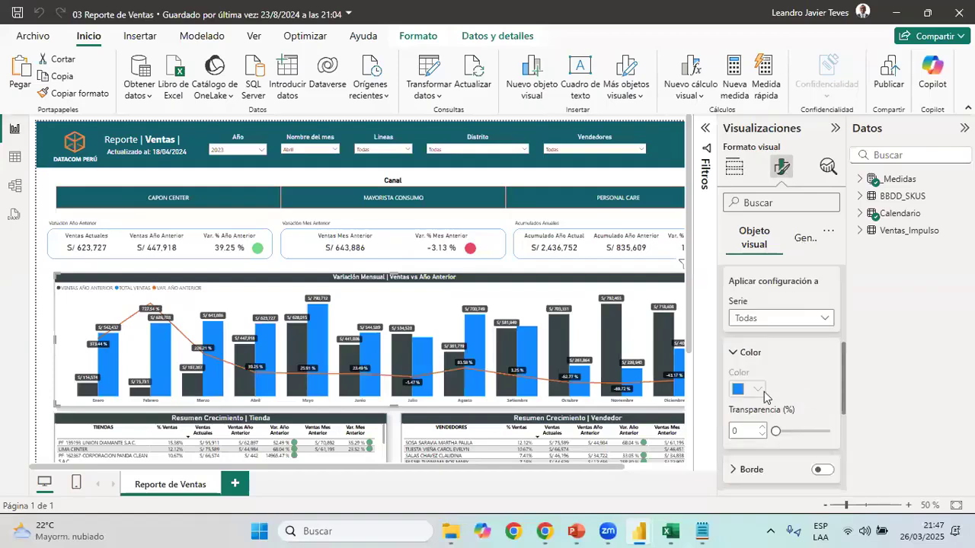
Copy the hexadecimal colour code of the VENTAS AÑO ANTERIOR columns
click(819, 319)
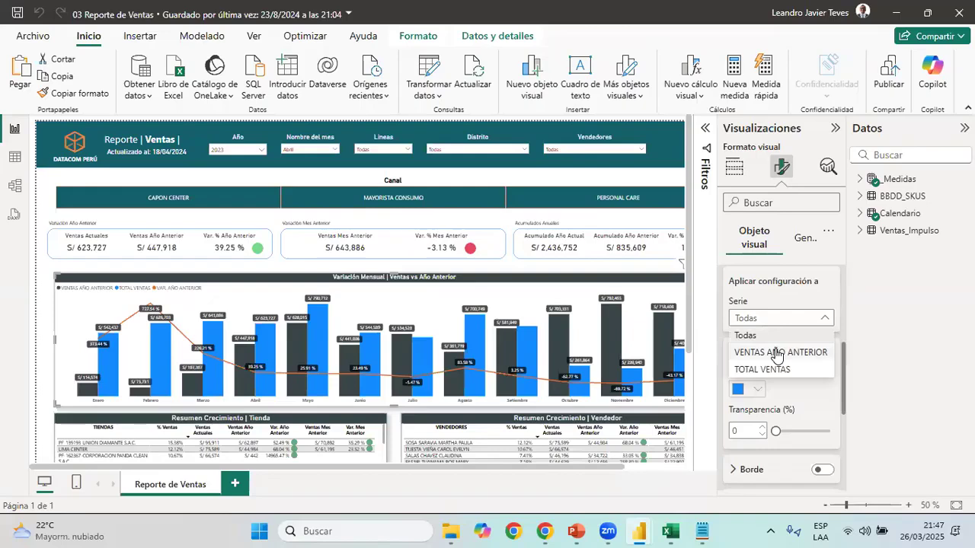
click(777, 353)
click(761, 390)
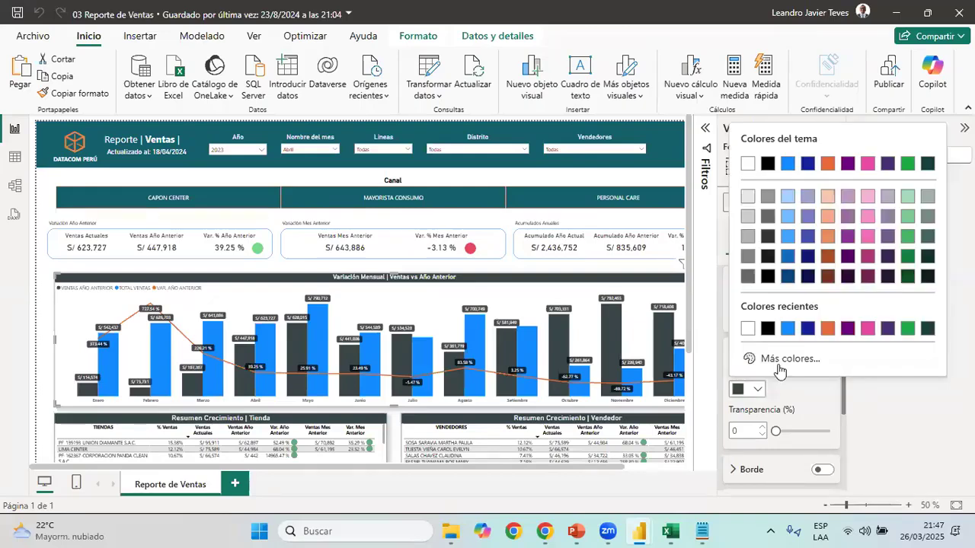
click(785, 355)
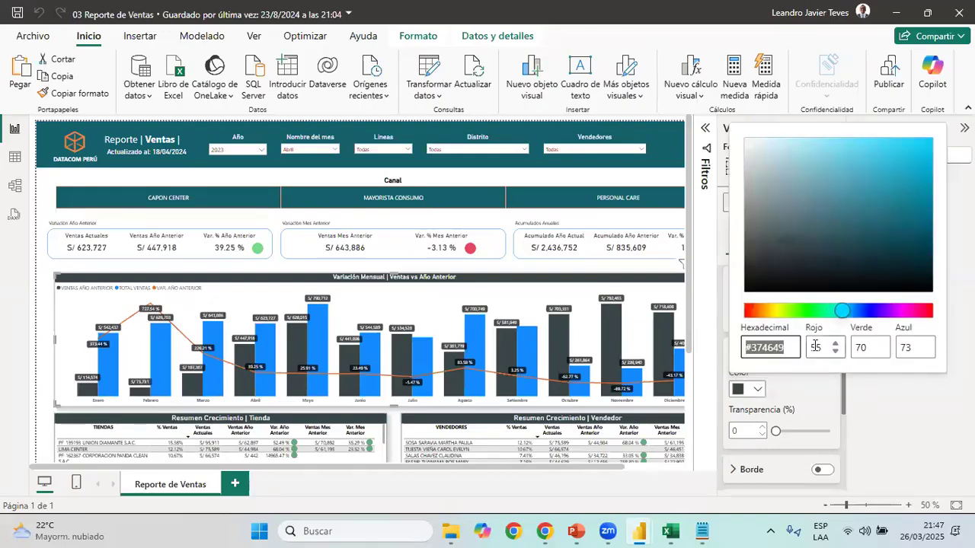
click(705, 316)
Return to the Clase26.03.25 report and set the combo chart's TOTAL VENTAS columns to the bright blue theme colour
key(alt+Tab)
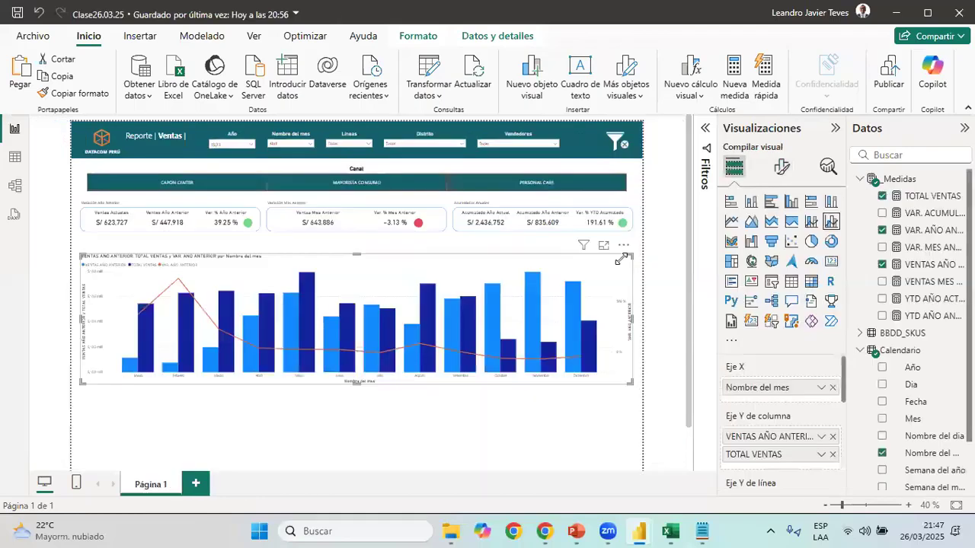
click(781, 166)
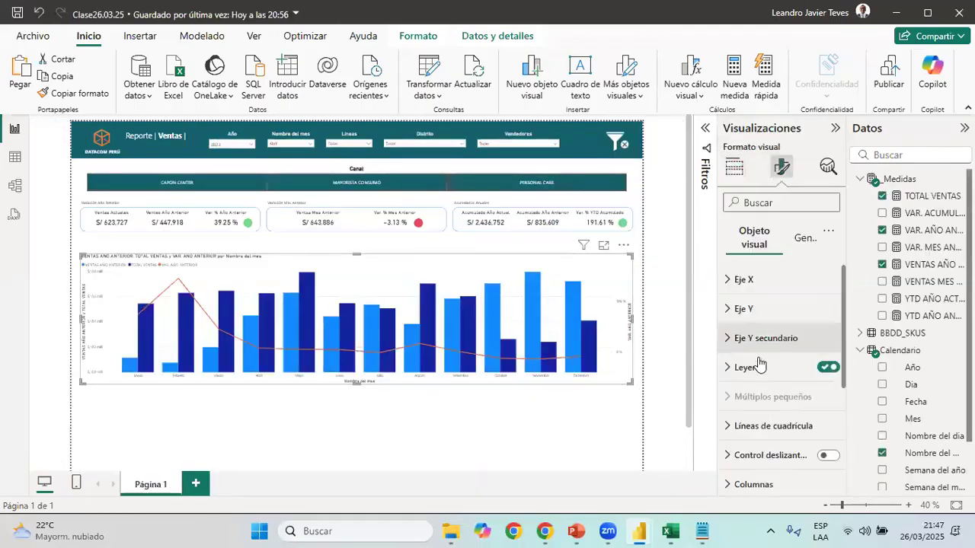
scroll(760, 366, down, 3)
click(762, 363)
scroll(775, 369, down, 1)
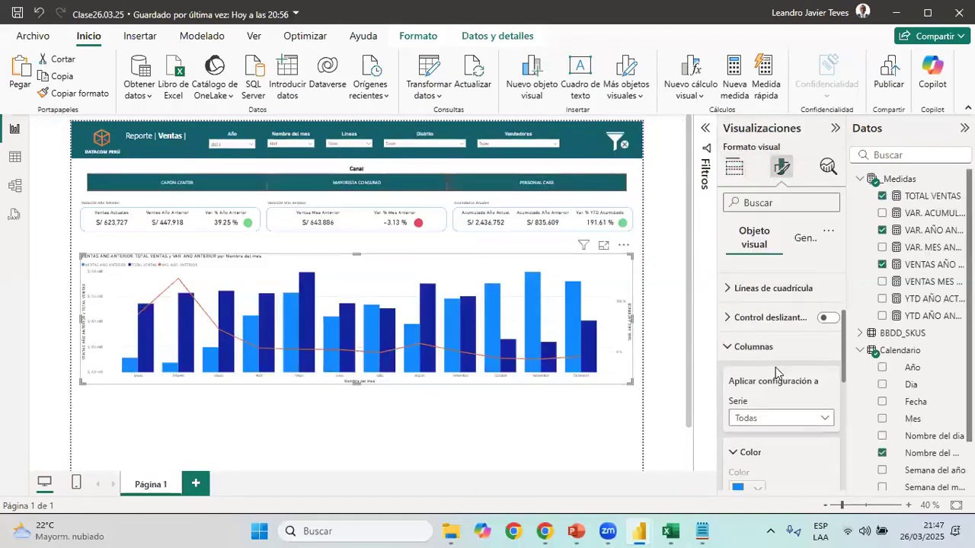
scroll(776, 367, down, 3)
click(799, 318)
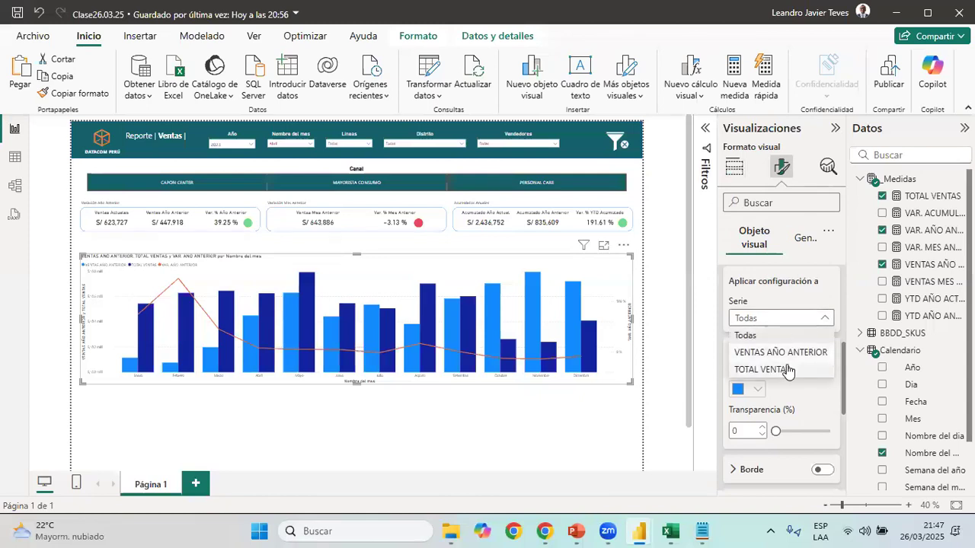
click(785, 370)
click(756, 389)
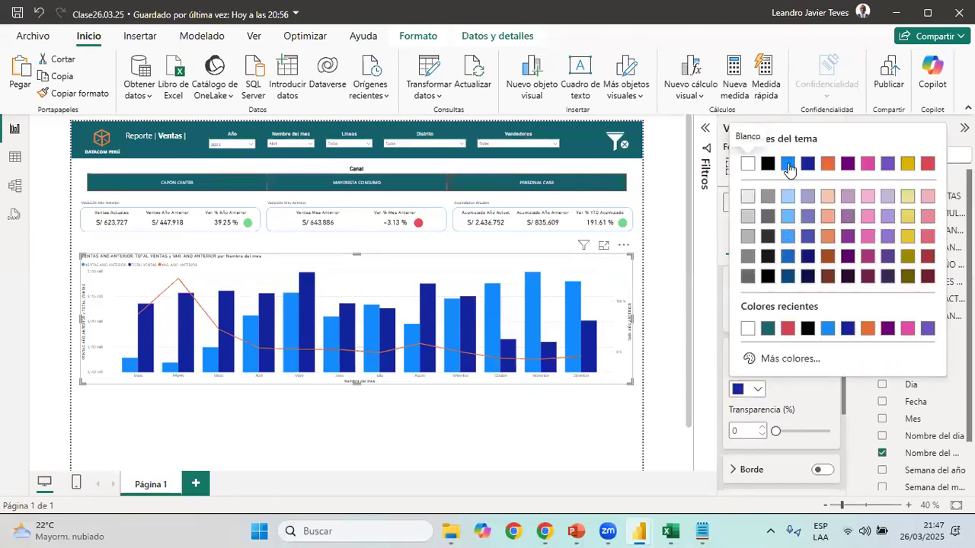
click(788, 166)
Set the VENTAS AÑO ANTERIOR columns to the custom colour #374649
click(785, 319)
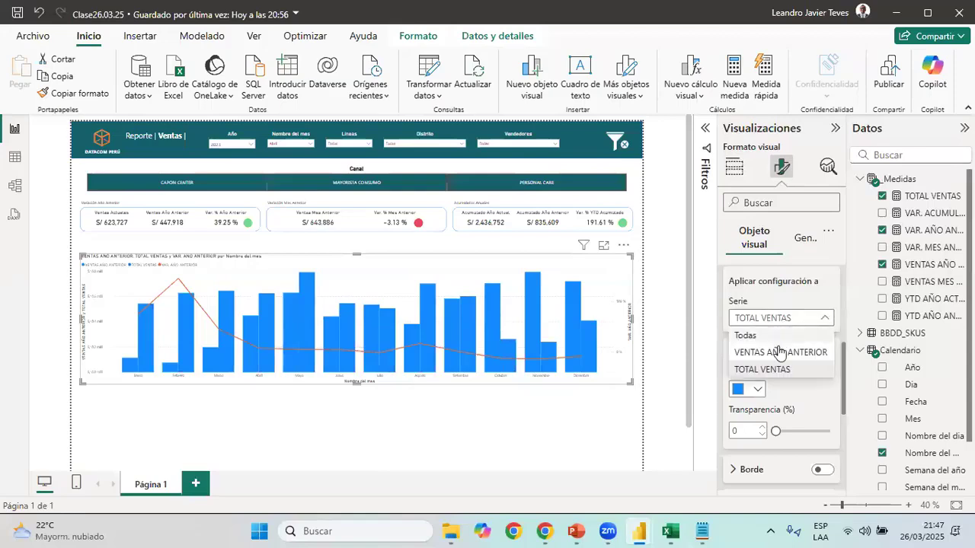
click(778, 352)
click(757, 389)
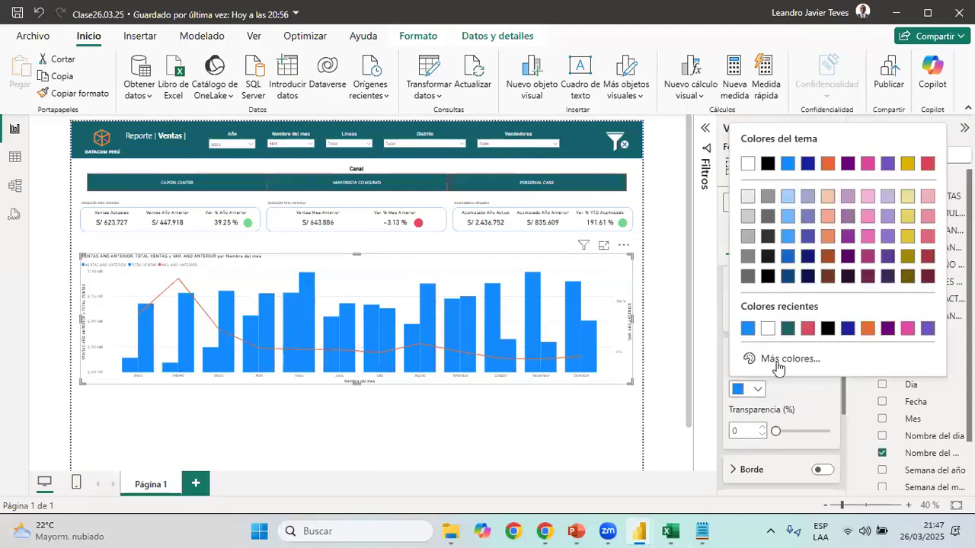
click(770, 418)
text(#374649)
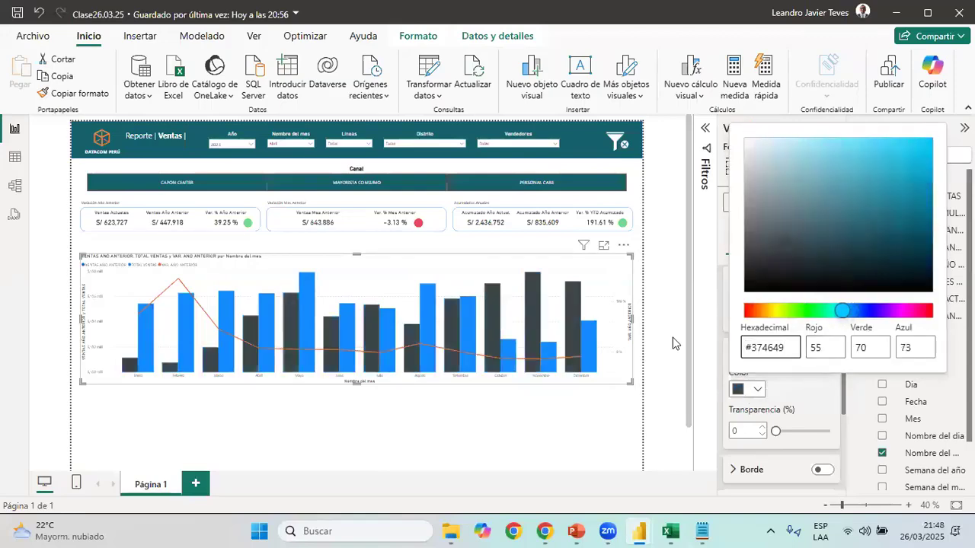
click(671, 341)
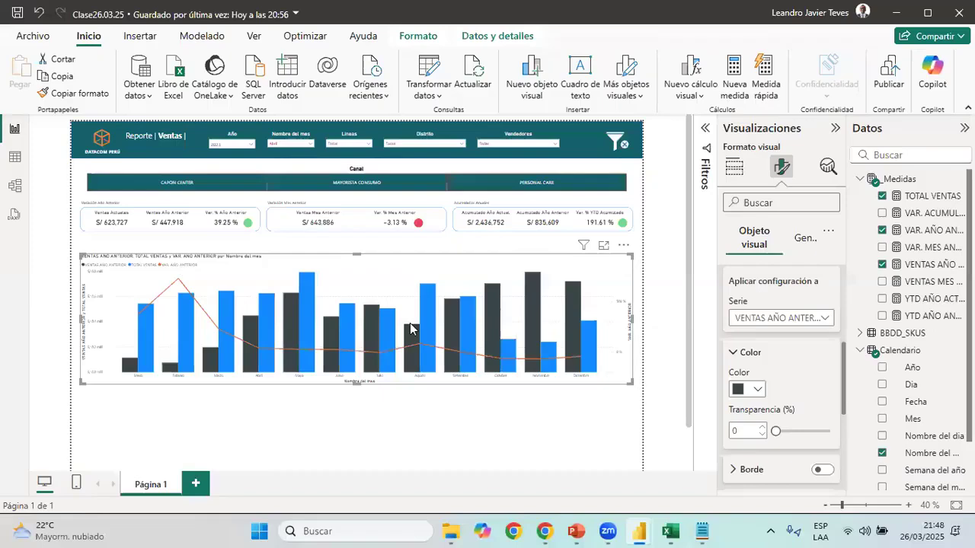
Check the chart's title bar in 03 Reporte de Ventas and give the Clase26.03.25 combo chart's title the background colour #374649
key(alt+Tab)
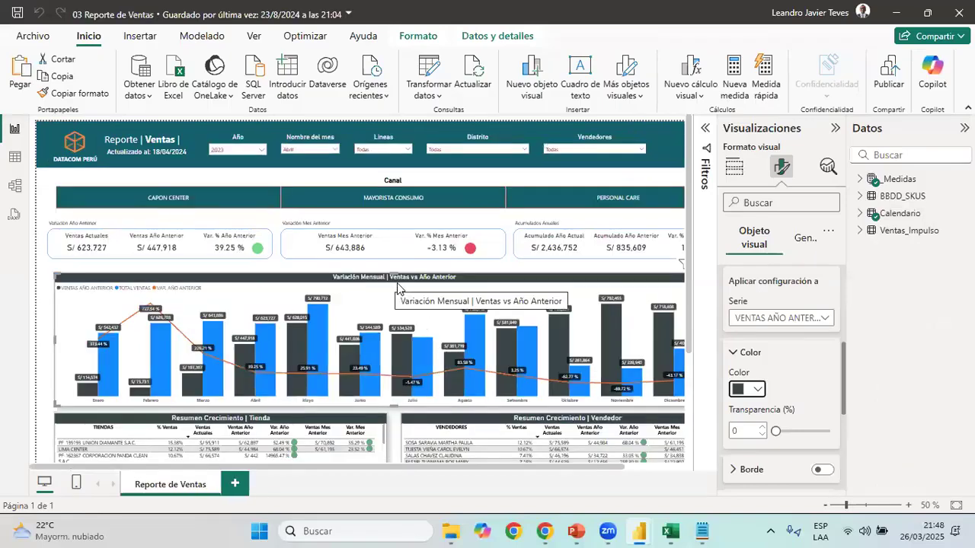
key(alt+Tab)
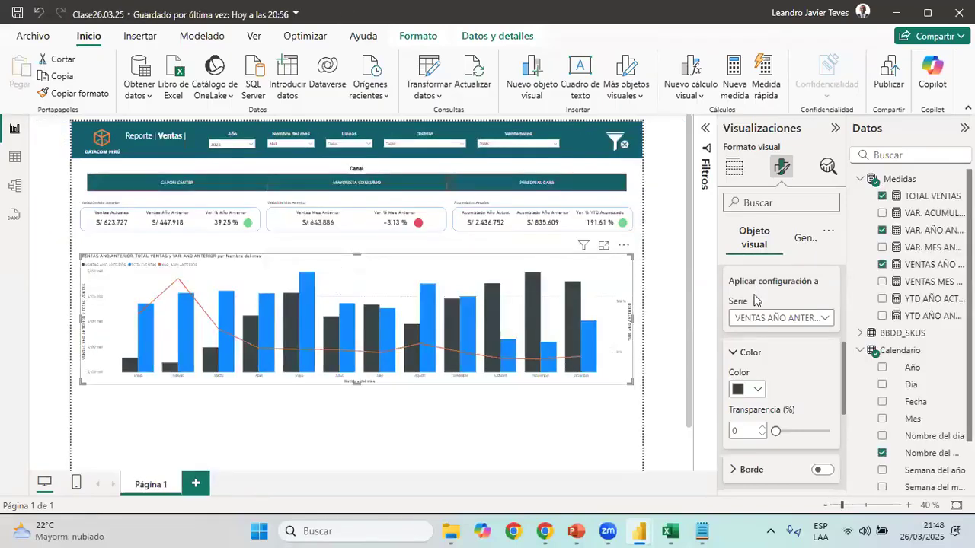
click(748, 353)
click(798, 239)
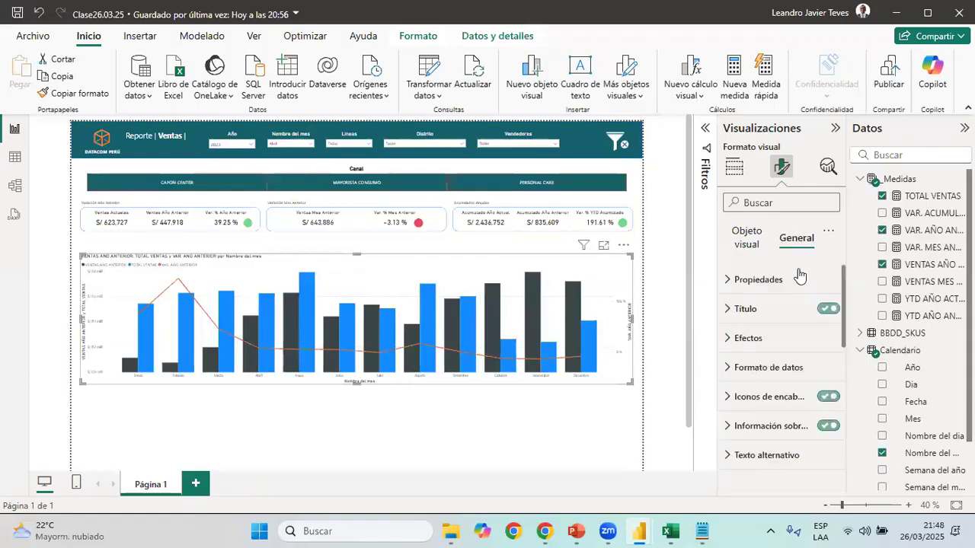
click(761, 311)
scroll(789, 414, down, 1)
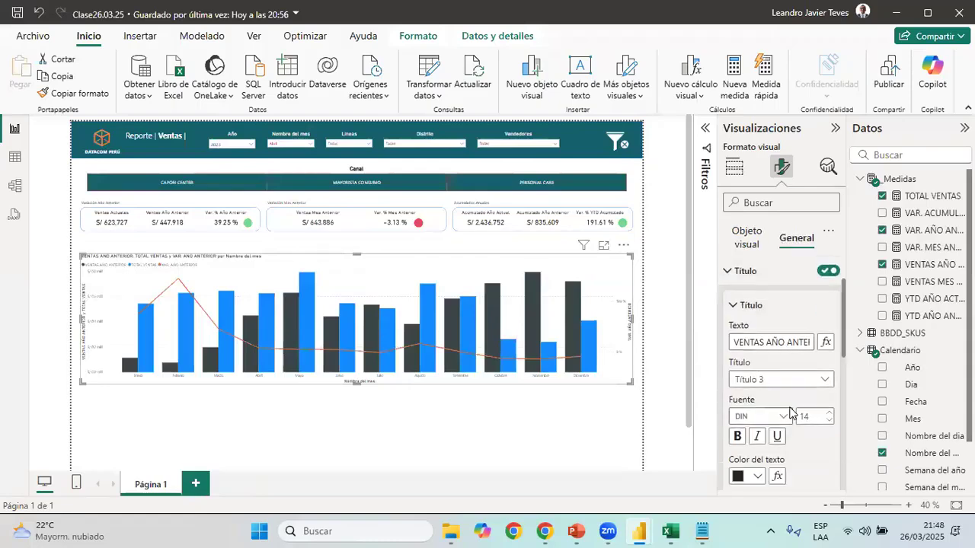
scroll(789, 414, down, 2)
click(756, 432)
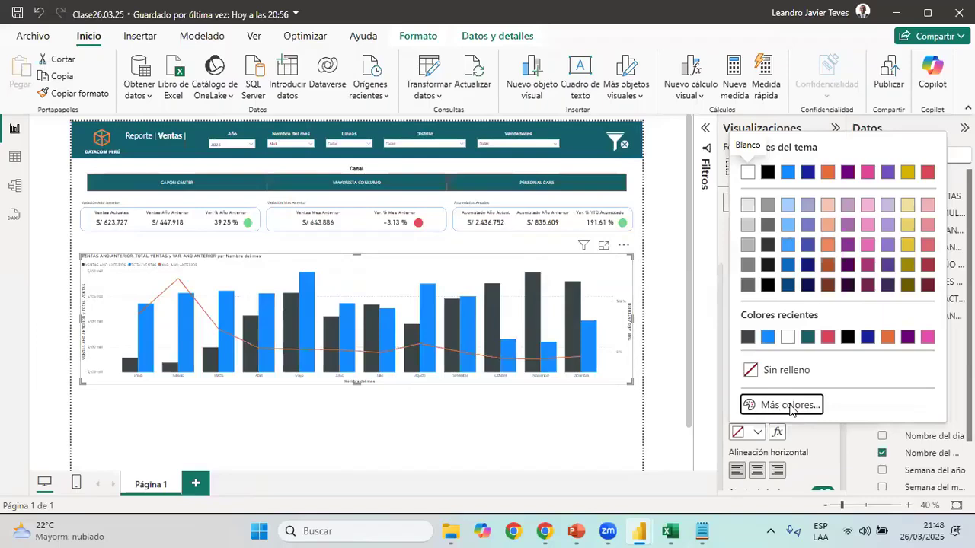
click(747, 403)
text(#374649)
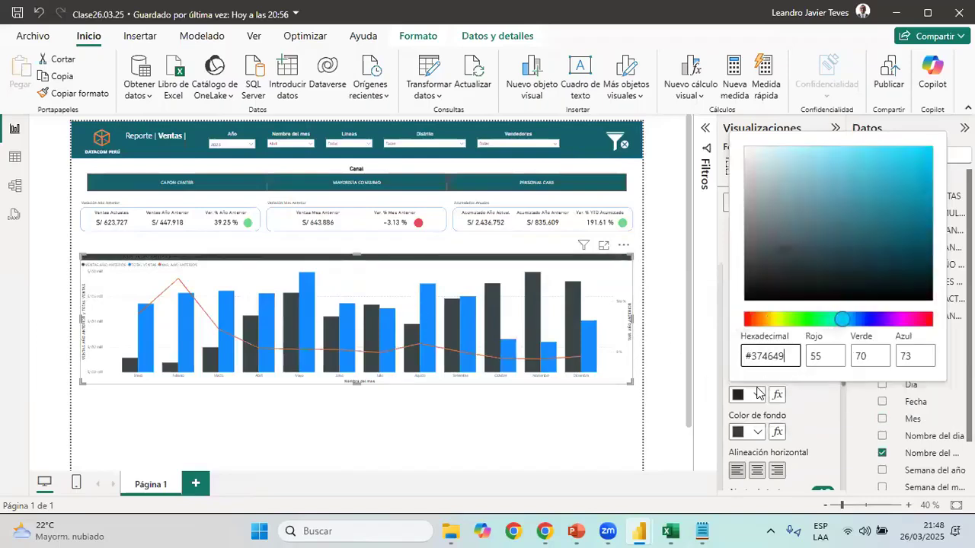
click(806, 401)
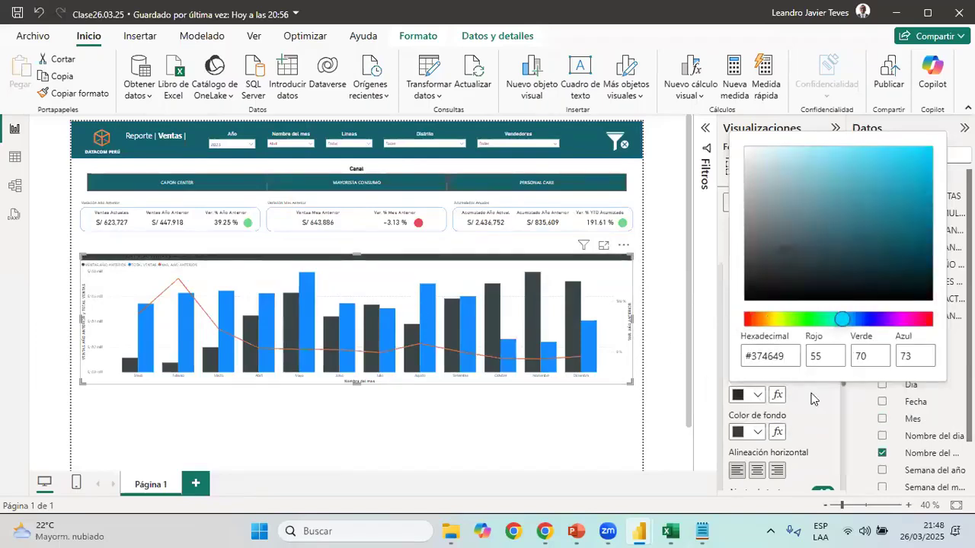
Set the combo chart title's text colour to white
click(761, 433)
click(756, 396)
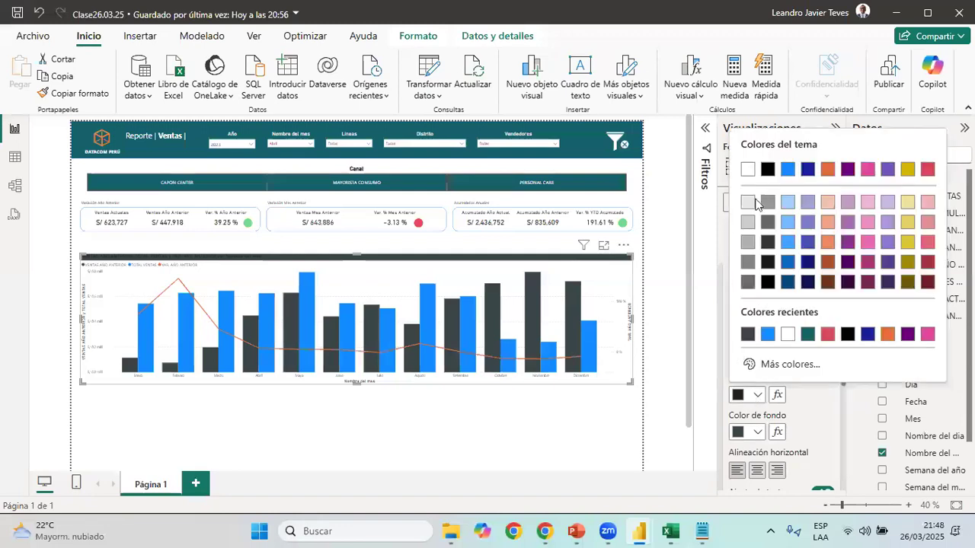
click(751, 170)
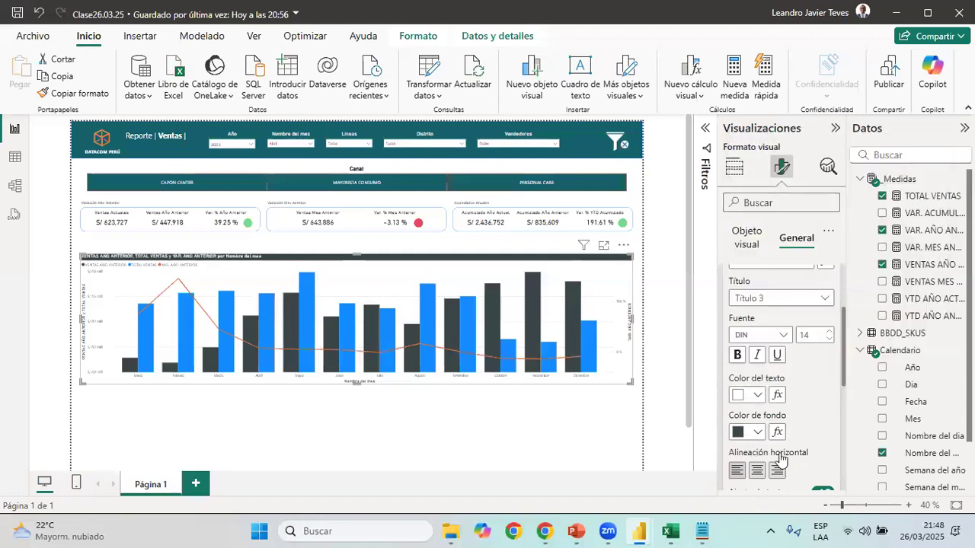
Replace the combo chart's title text with "Variación Mensual | Ventas vs Año anterior"
scroll(784, 339, up, 3)
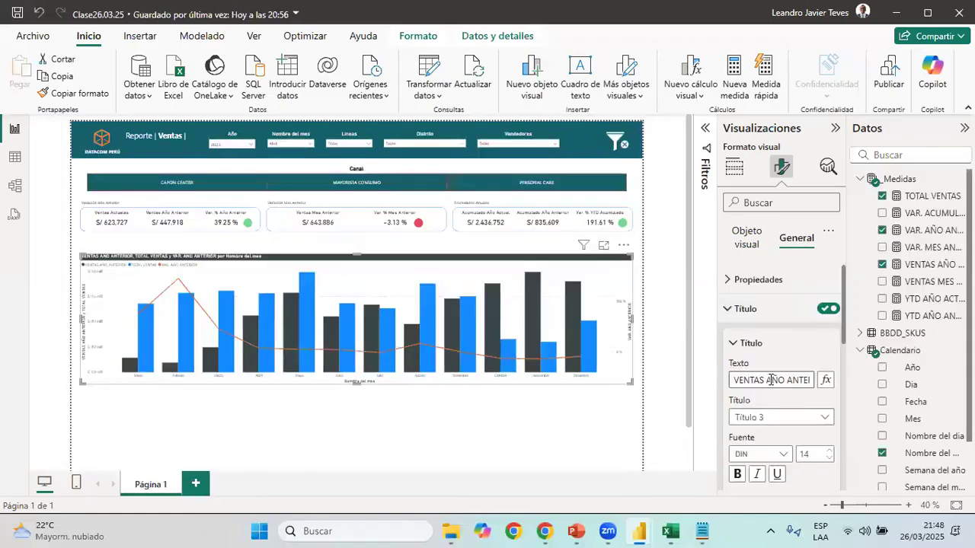
click(772, 379)
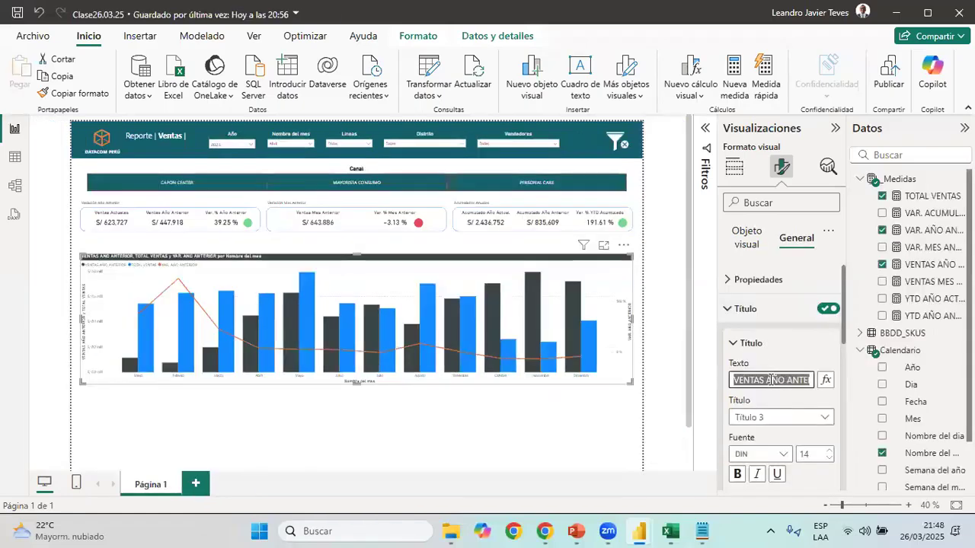
text(vAriación Mensual)
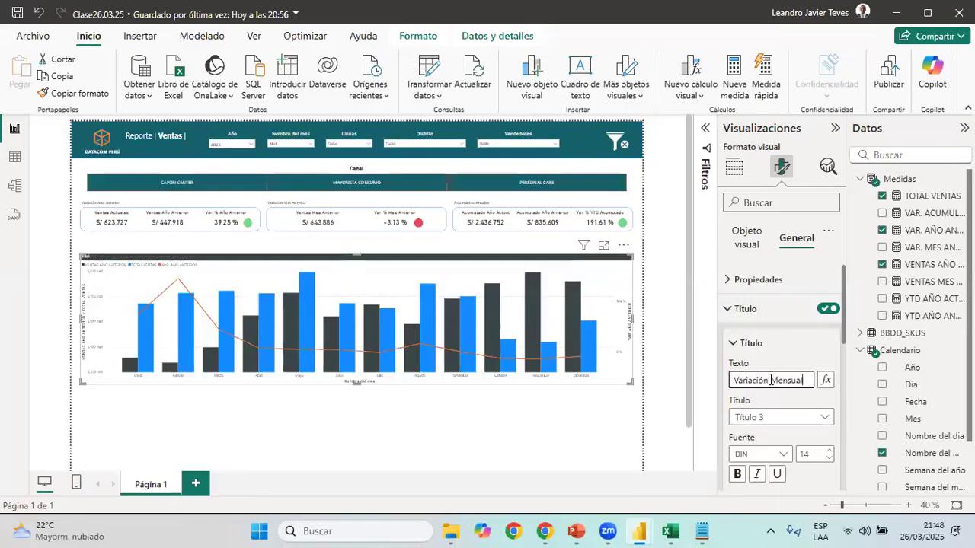
text( | Ven)
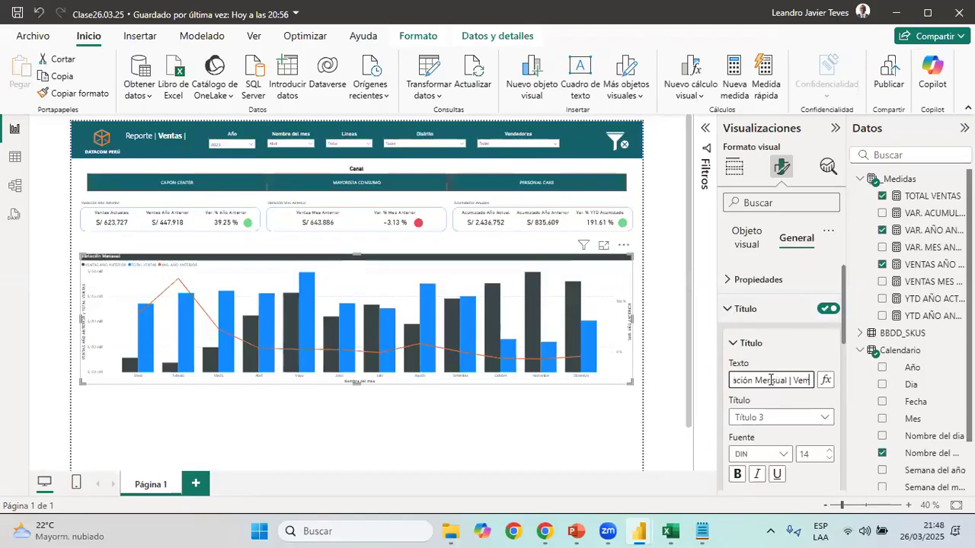
text(tas vs Año anterior)
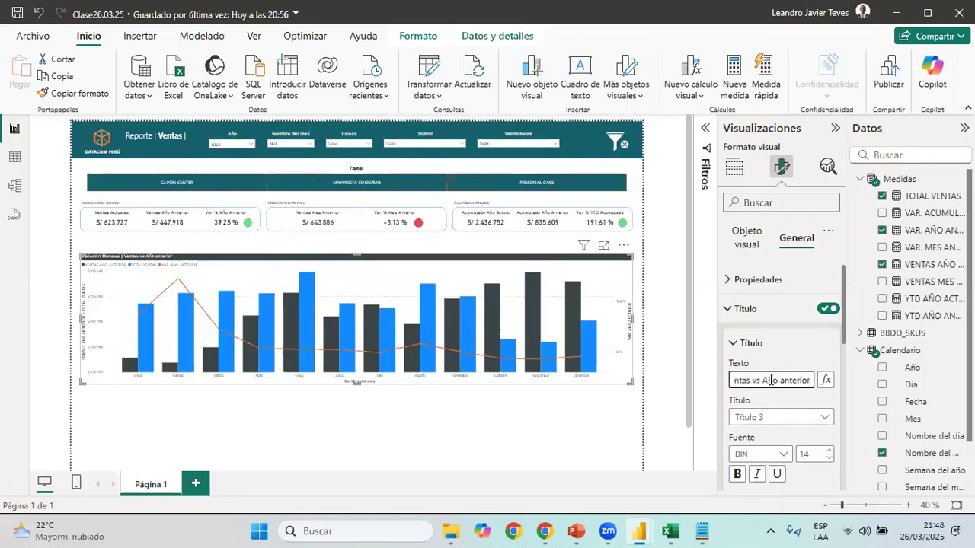
Compare the title with the one in 03 Reporte de Ventas and capitalise its last word as "Anterior"
key(alt+Tab)
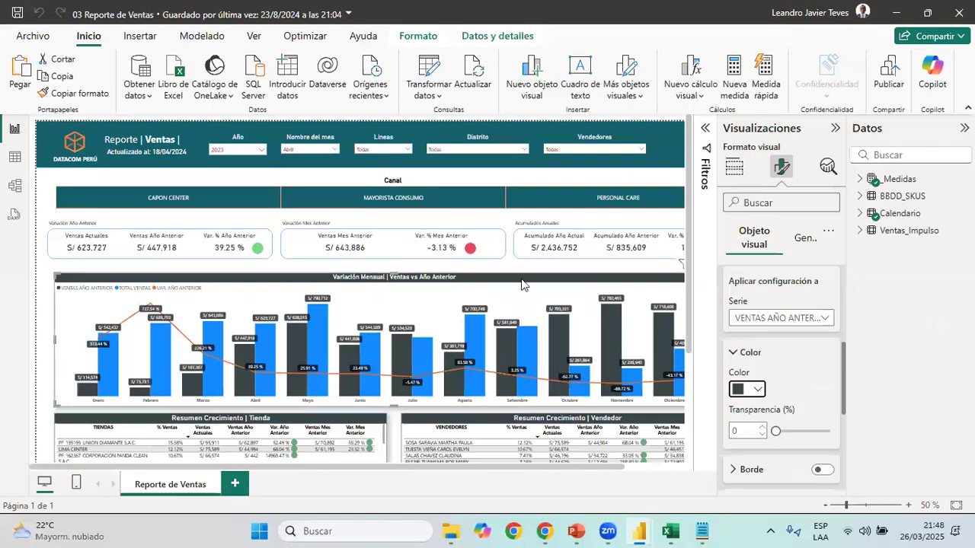
key(alt+Tab)
drag(793, 382, 823, 390)
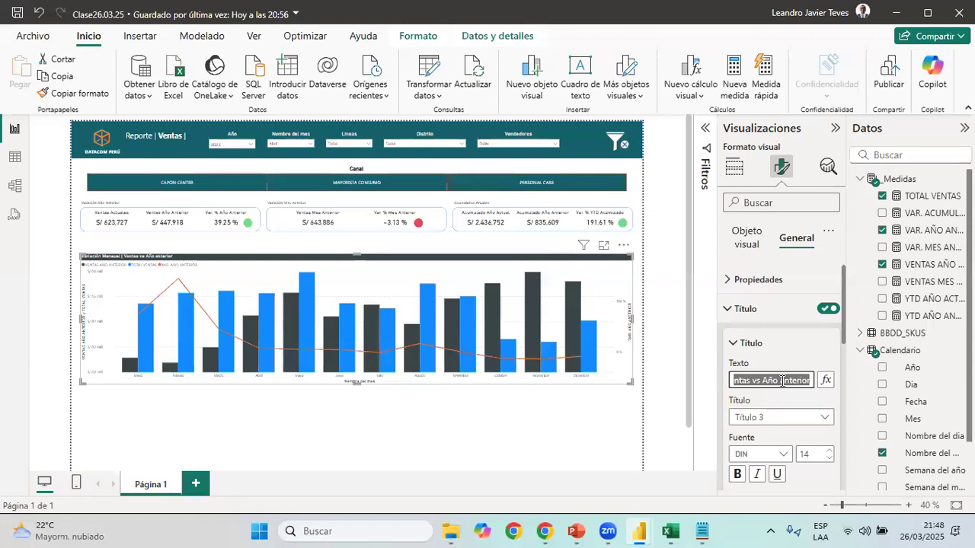
click(783, 381)
key(BackSpace)
text(A)
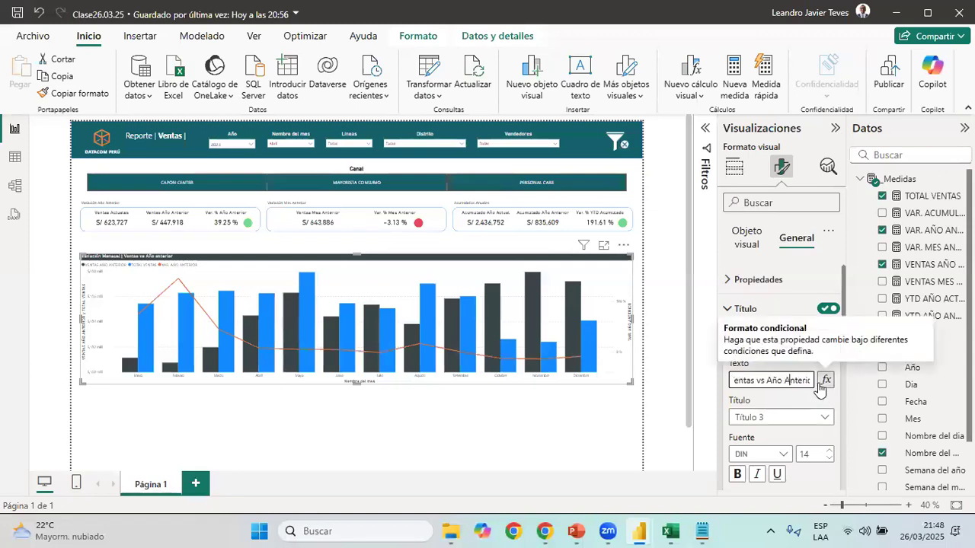
Centre the combo chart's title horizontally and set its font size to 15
scroll(771, 457, down, 3)
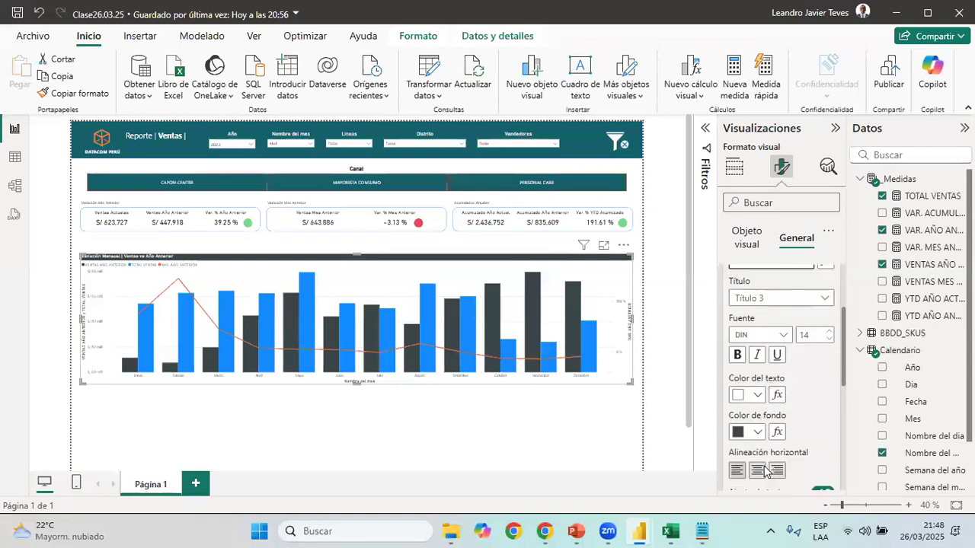
click(908, 505)
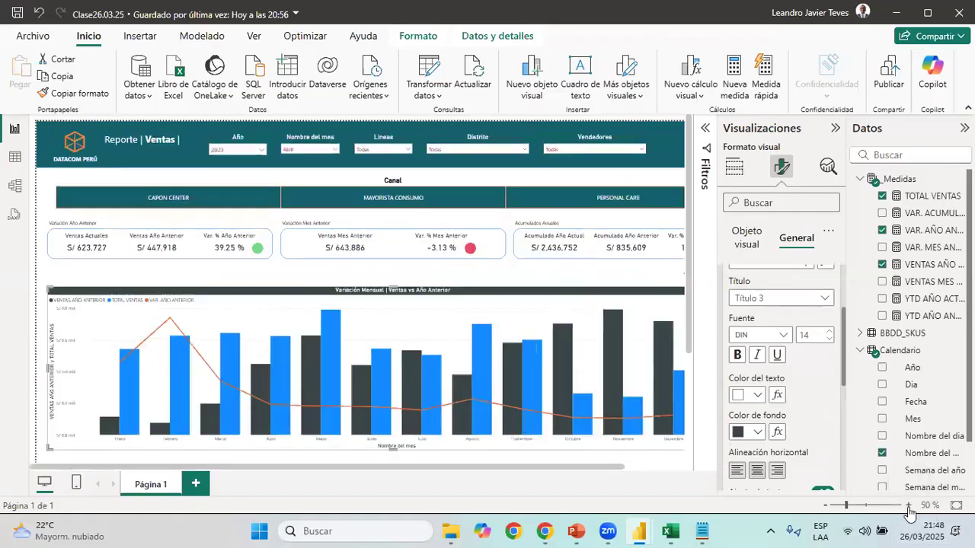
click(908, 505)
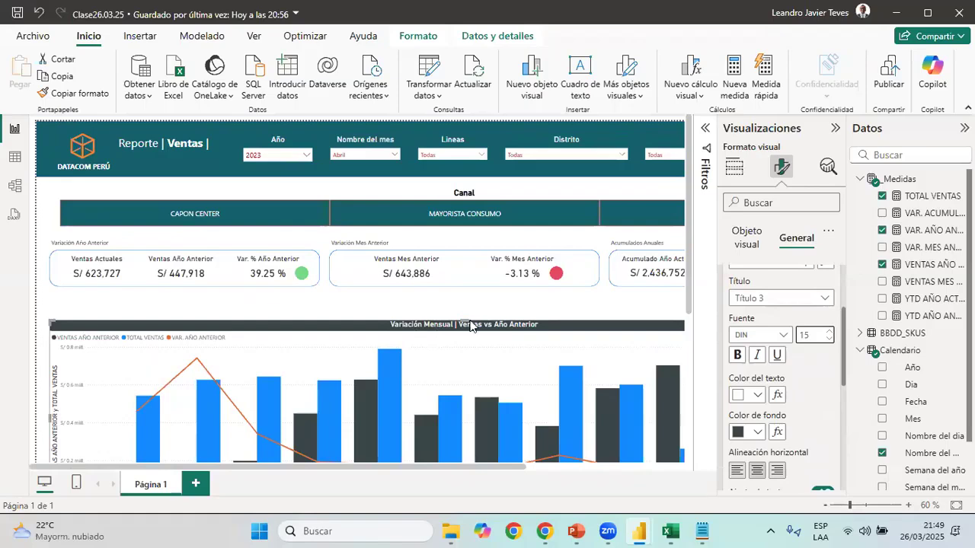
Turn off the X axis title of the combo chart
scroll(466, 323, down, 3)
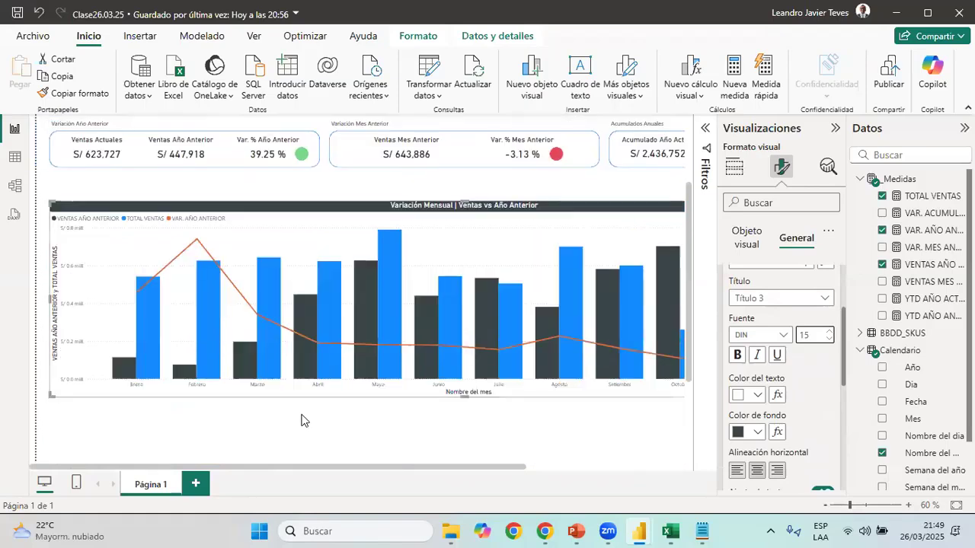
click(834, 131)
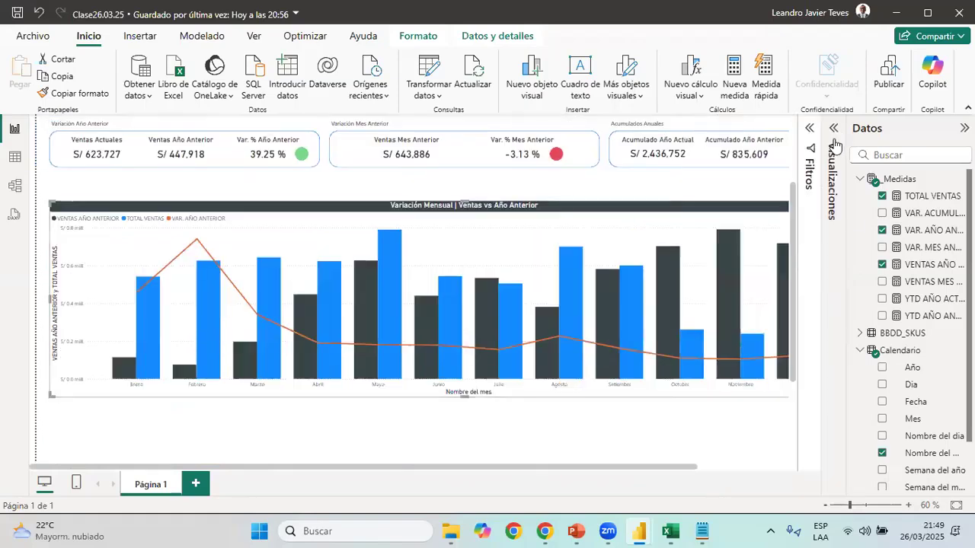
drag(658, 468, 447, 392)
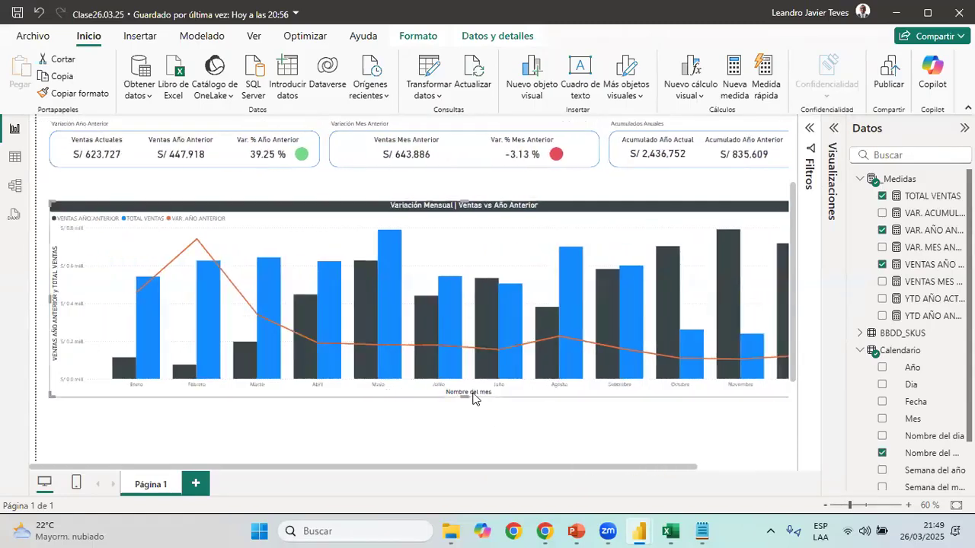
click(833, 128)
click(729, 280)
scroll(764, 421, down, 3)
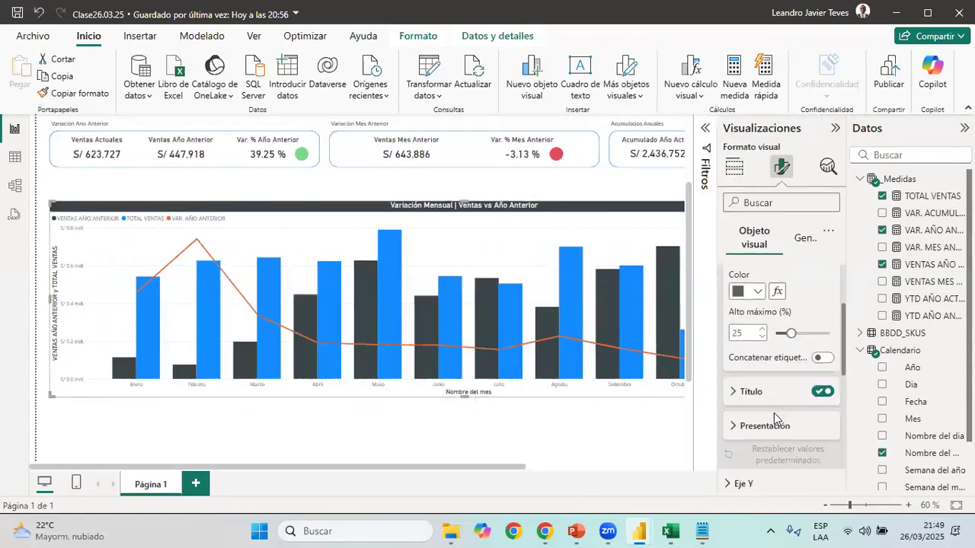
click(823, 393)
click(822, 392)
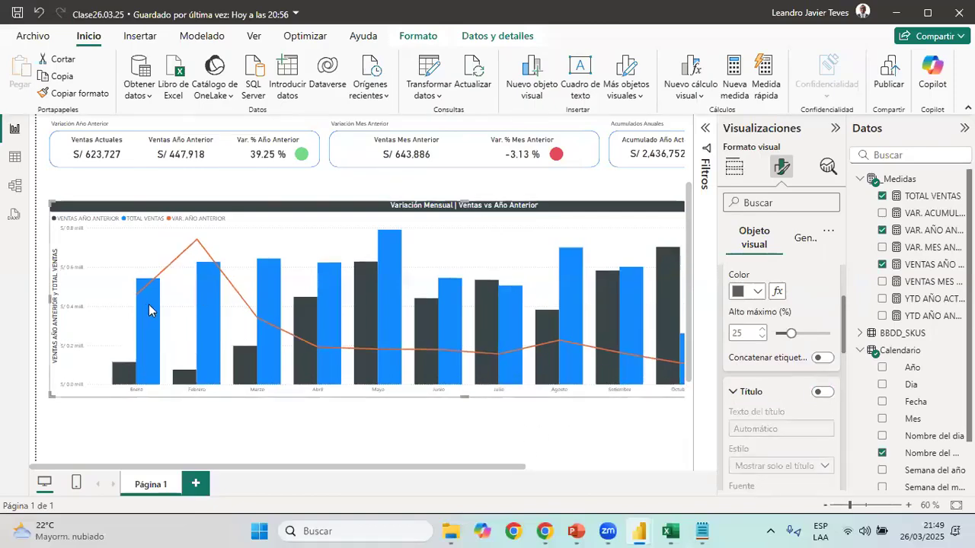
Check the labels on the chart in 03 Reporte de Ventas and turn on data labels for the Clase26.03.25 combo chart
key(alt+Tab)
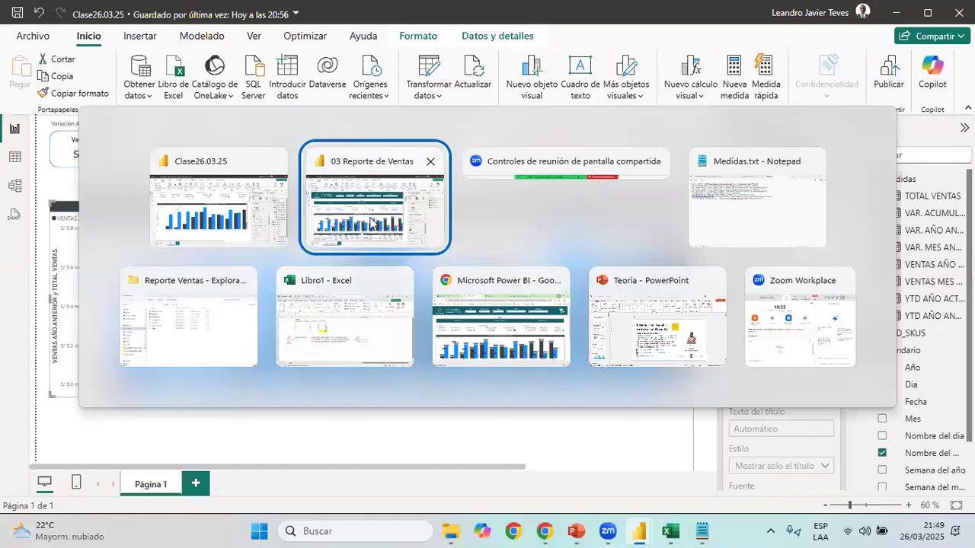
click(371, 222)
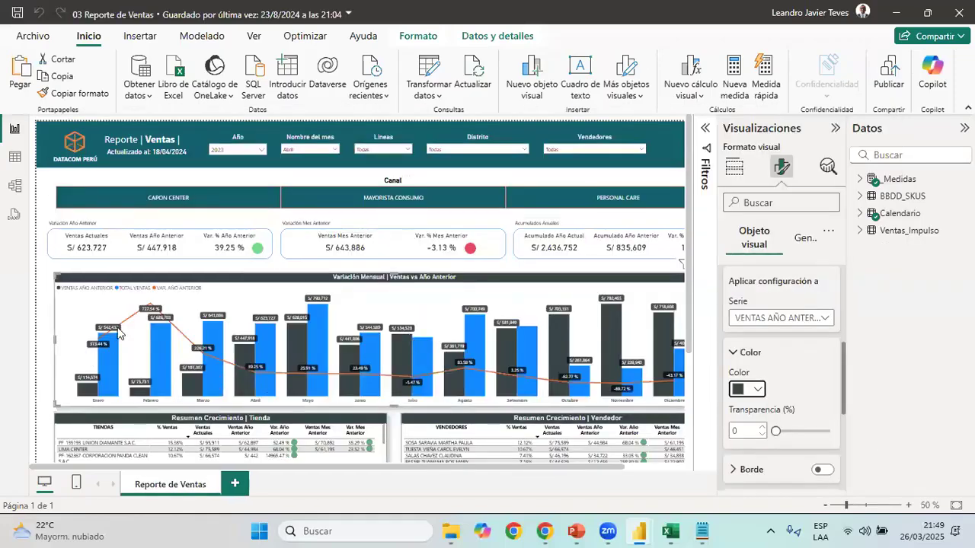
key(alt+Tab)
scroll(785, 332, up, 3)
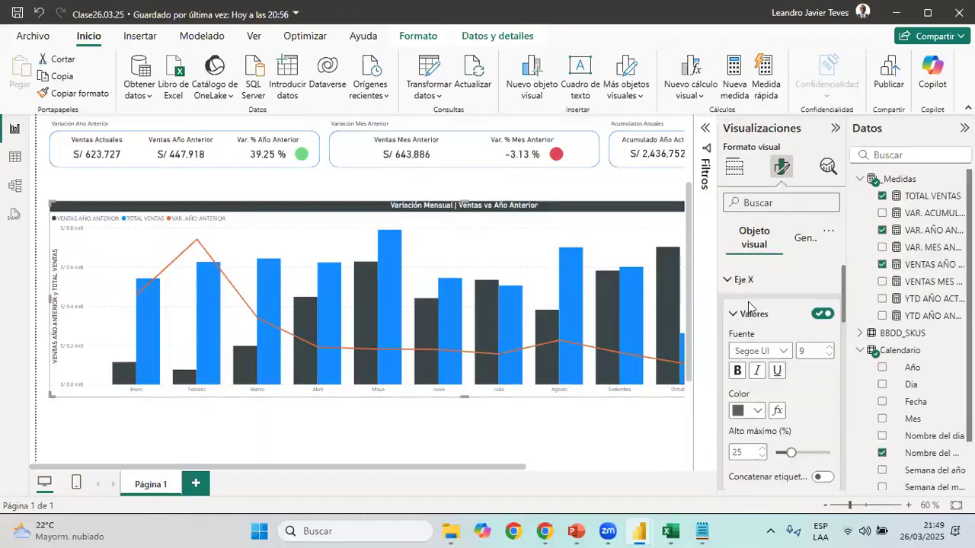
click(751, 316)
click(745, 280)
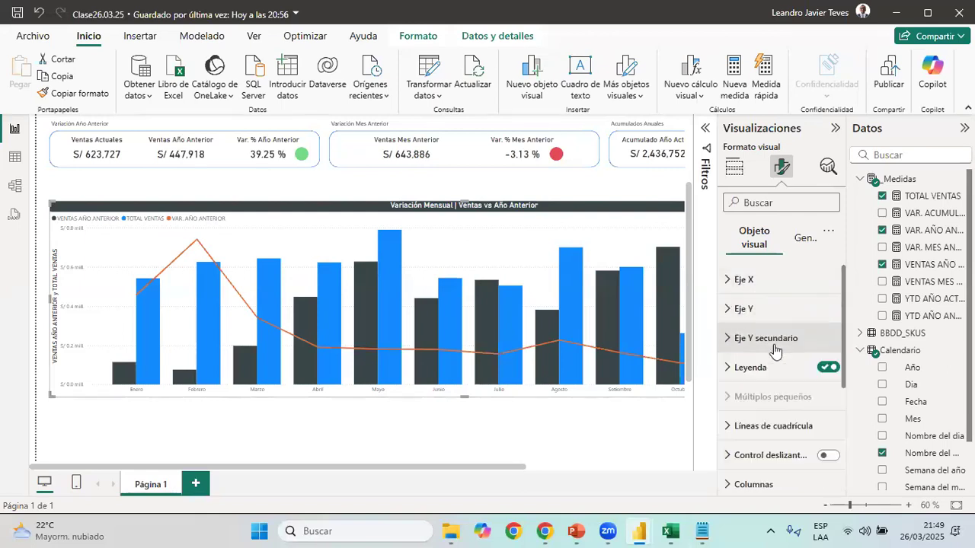
scroll(771, 403, down, 3)
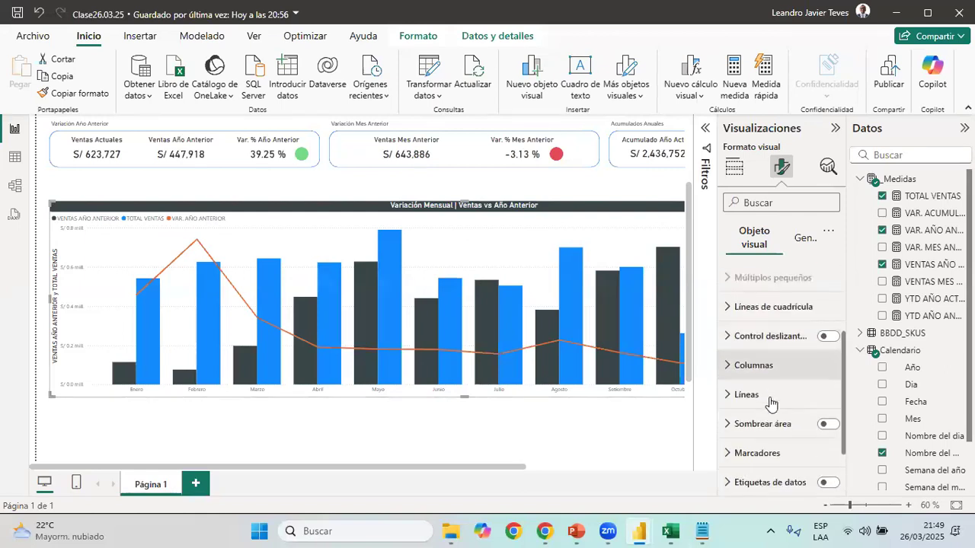
click(828, 483)
scroll(322, 308, down, 3)
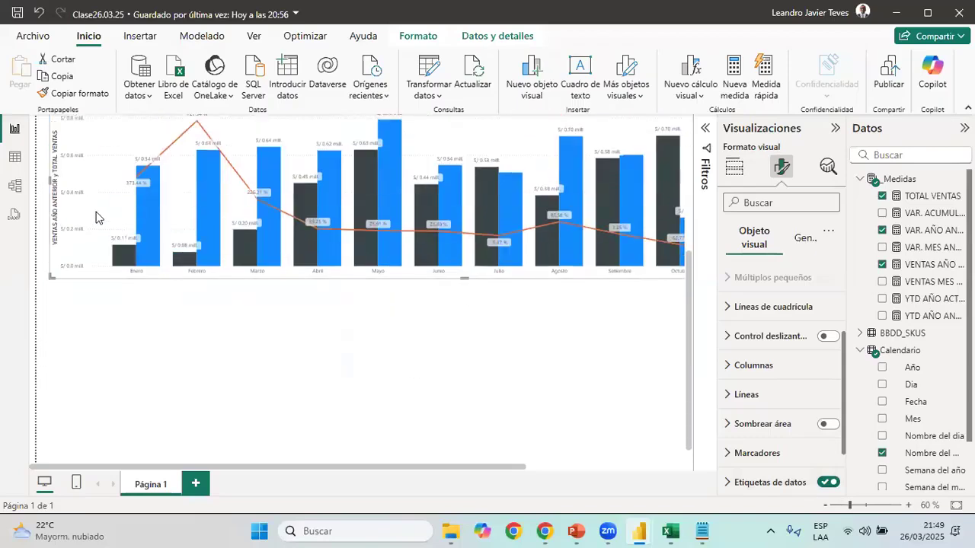
Set the background colour of the combo chart's data labels to dark grey for all series
click(748, 482)
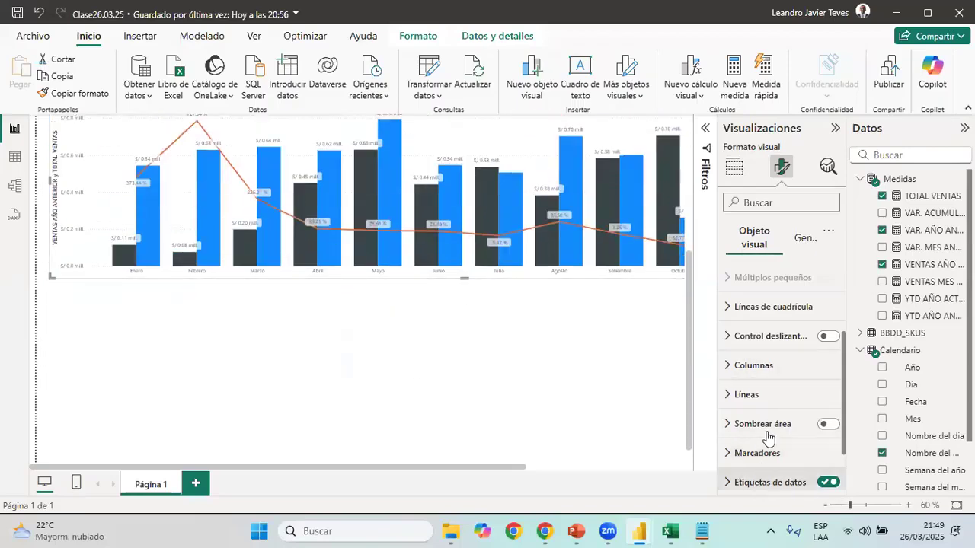
scroll(768, 404, down, 6)
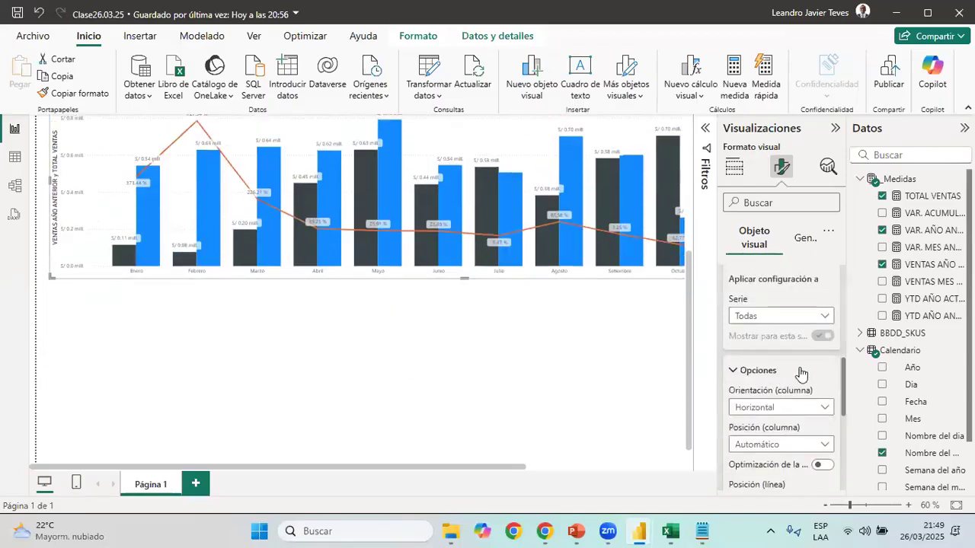
scroll(806, 442, down, 3)
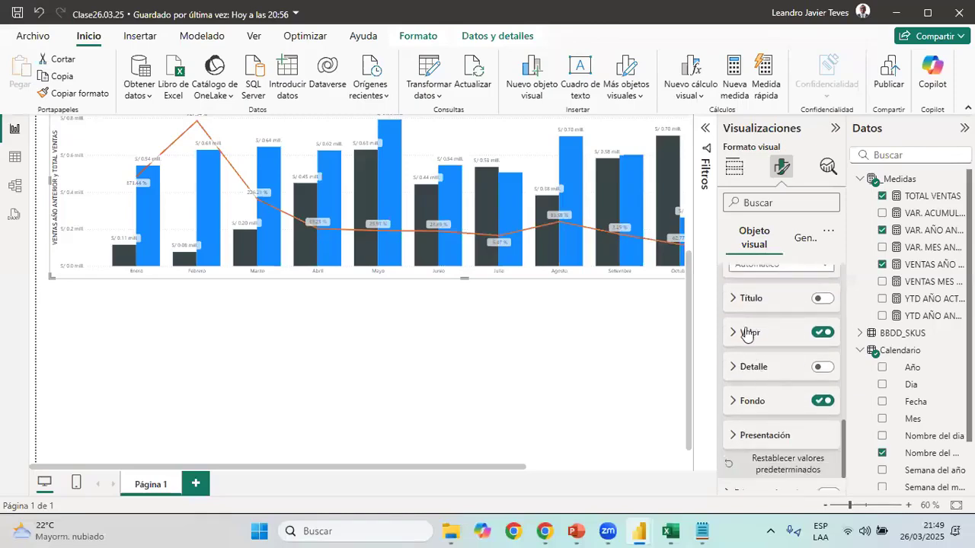
click(756, 402)
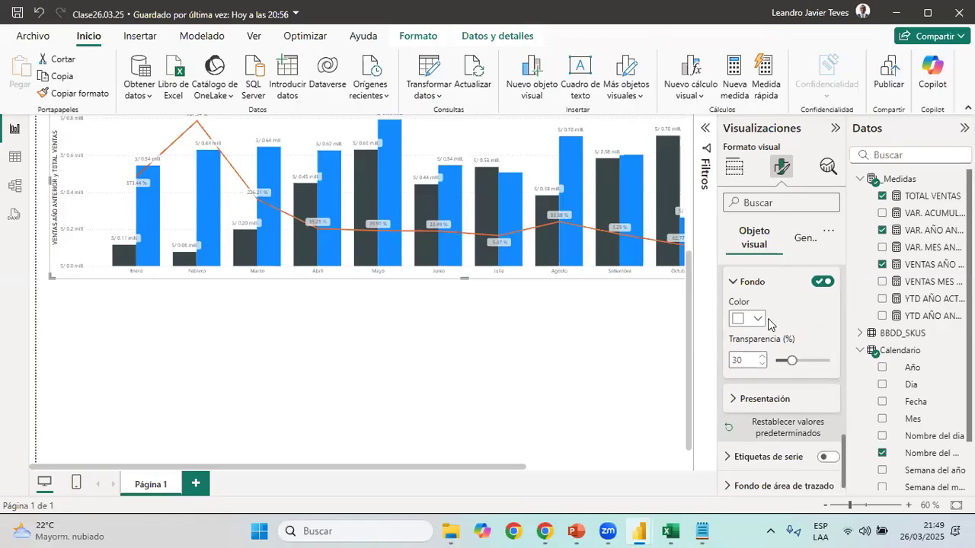
click(757, 320)
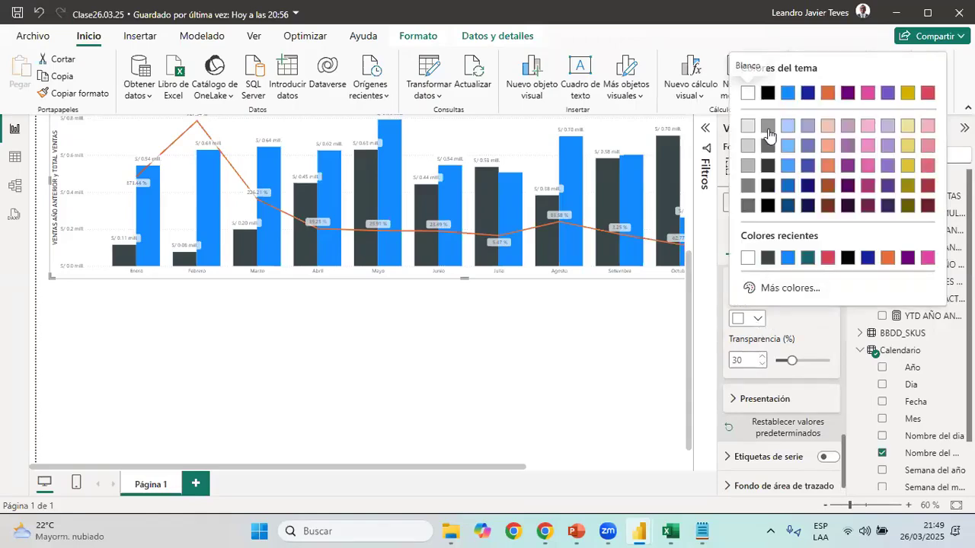
click(749, 205)
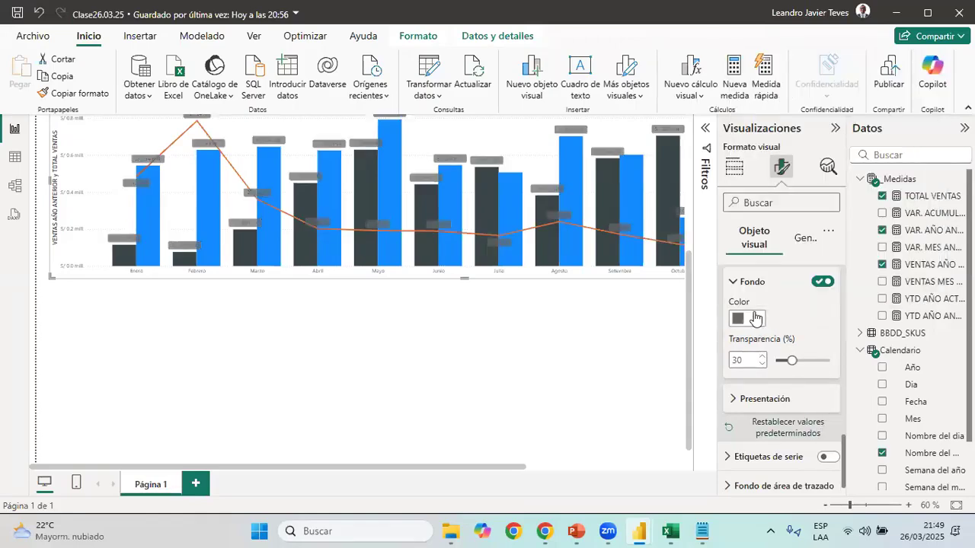
click(757, 318)
click(777, 314)
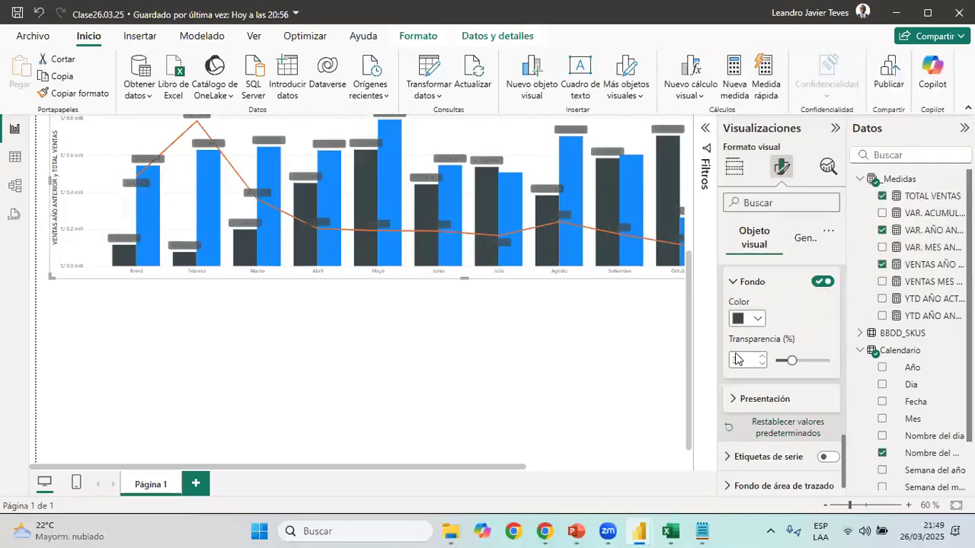
Set the text colour of the data label values on the combo chart to white
scroll(742, 343, up, 2)
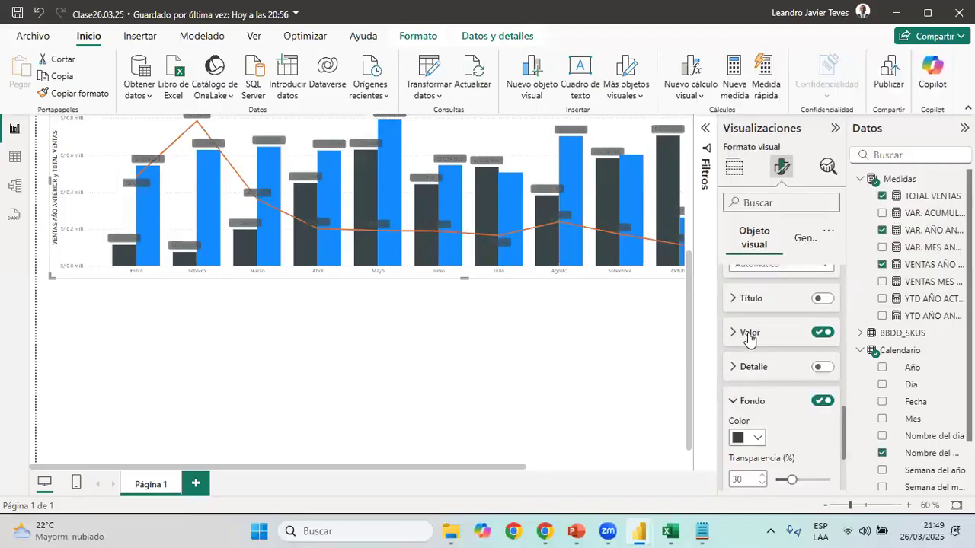
click(753, 347)
click(756, 478)
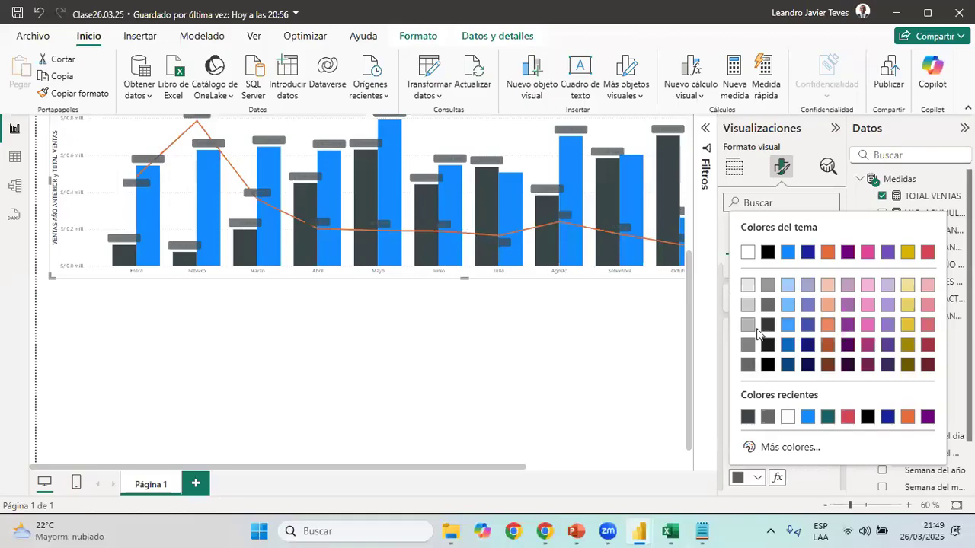
click(748, 253)
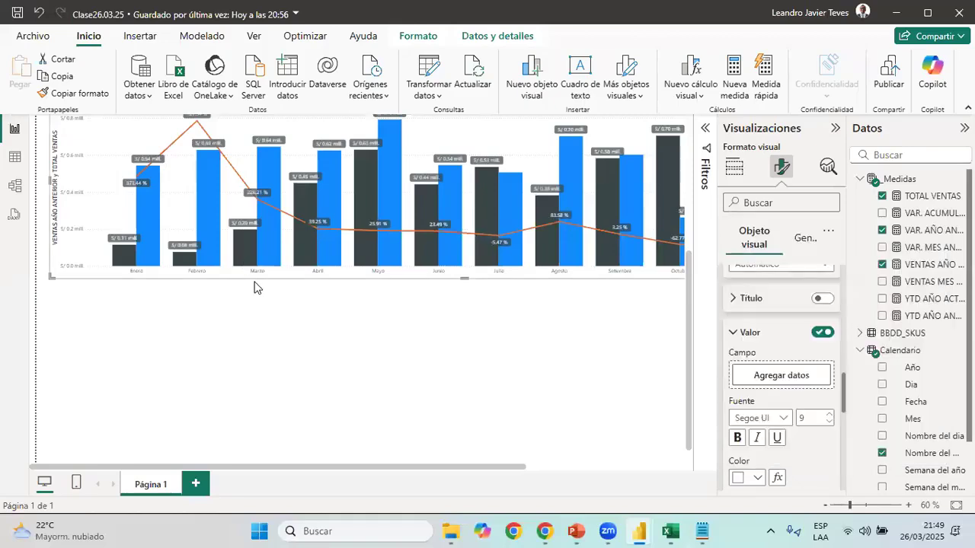
scroll(287, 280, up, 3)
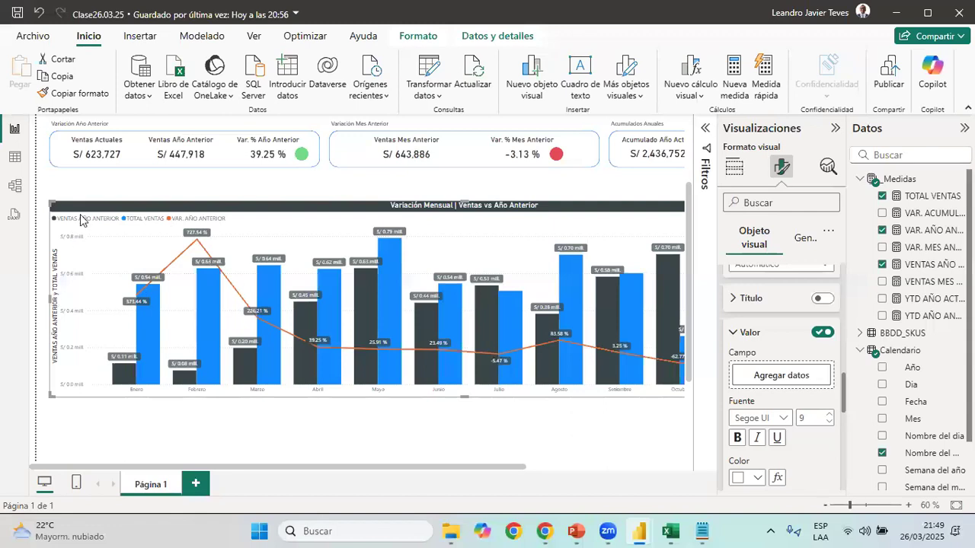
Turn off both the title and the values of the combo chart's primary Y axis
scroll(758, 438, up, 10)
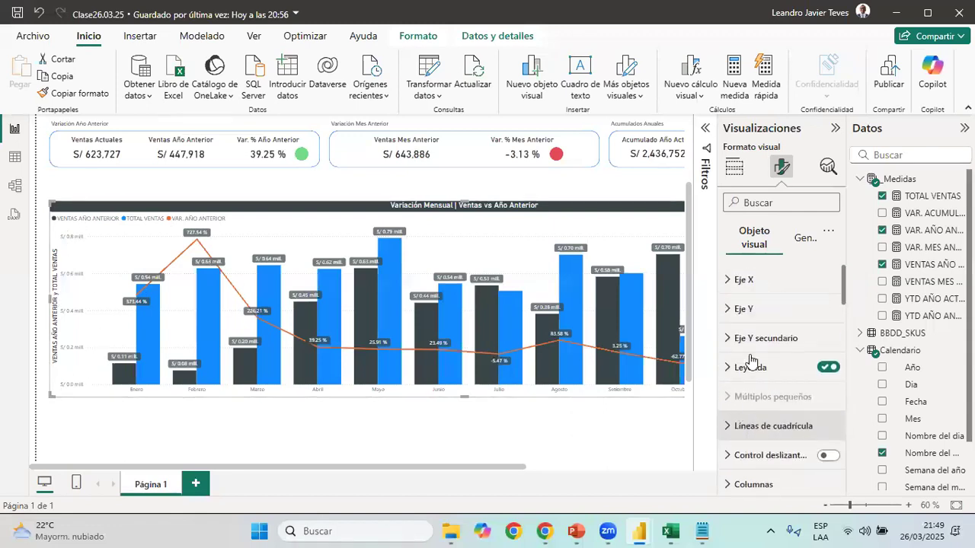
click(745, 310)
click(751, 344)
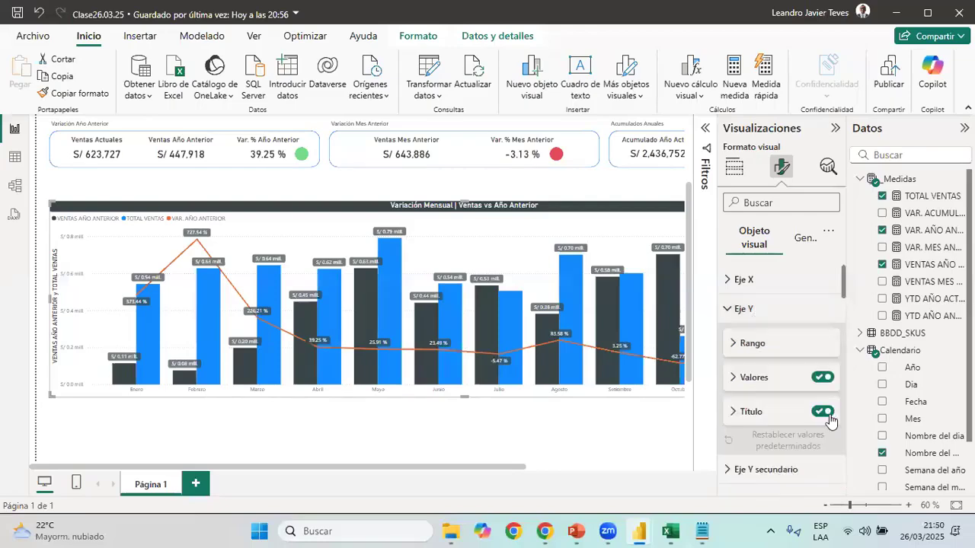
click(822, 412)
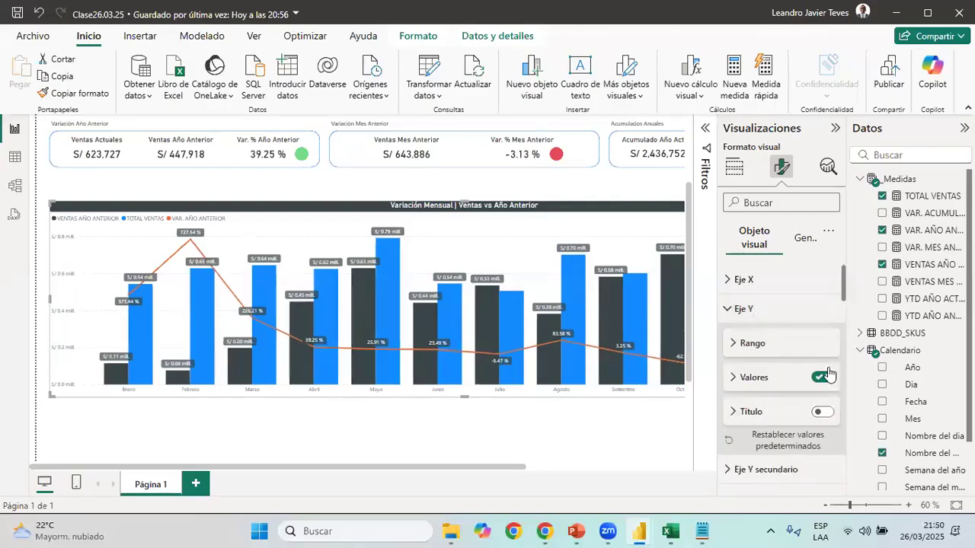
click(822, 377)
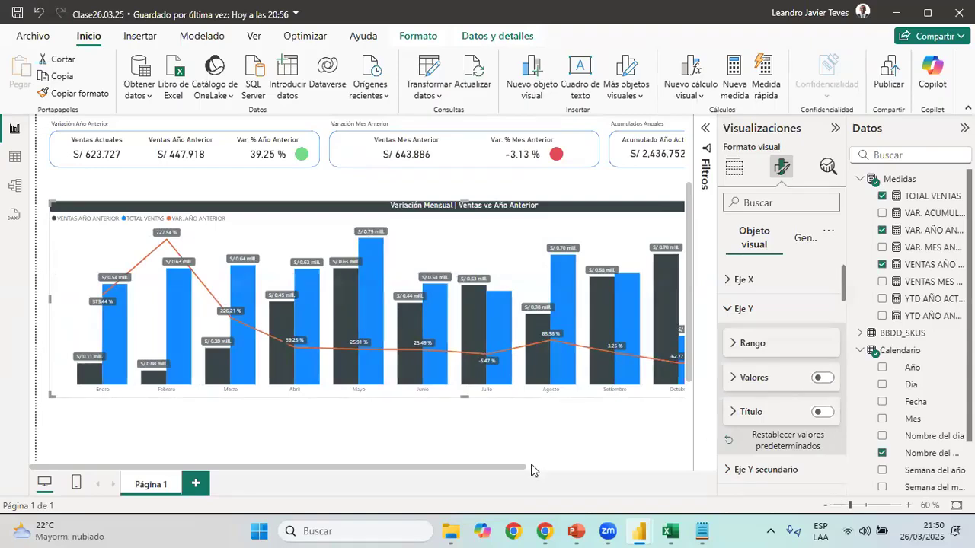
Turn on the secondary Y axis values of the combo chart and colour them white
drag(510, 470, 720, 466)
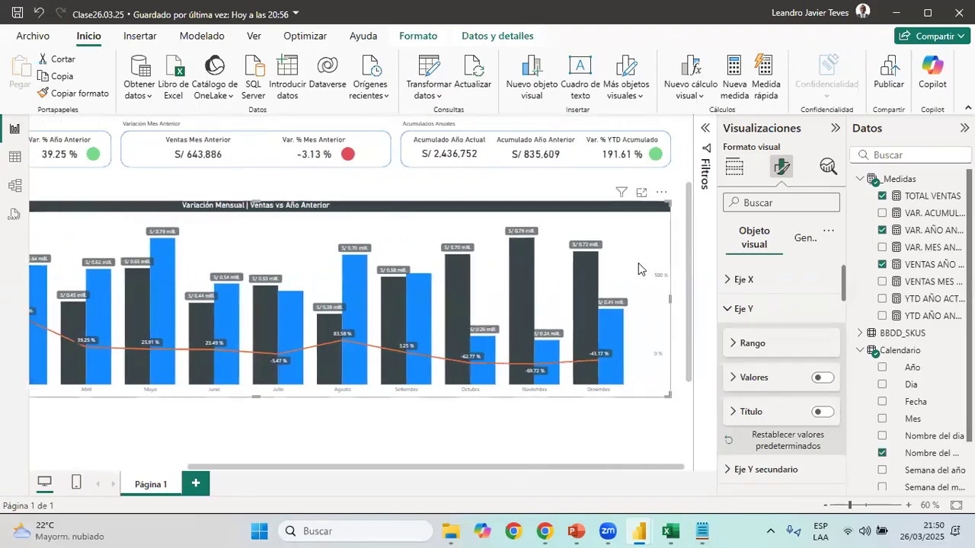
click(759, 315)
click(767, 338)
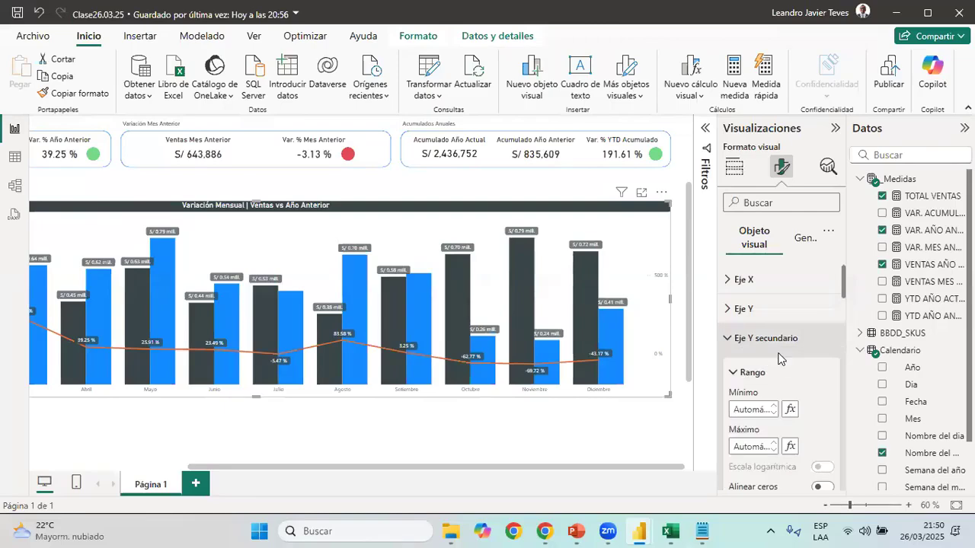
scroll(768, 351, down, 3)
click(771, 402)
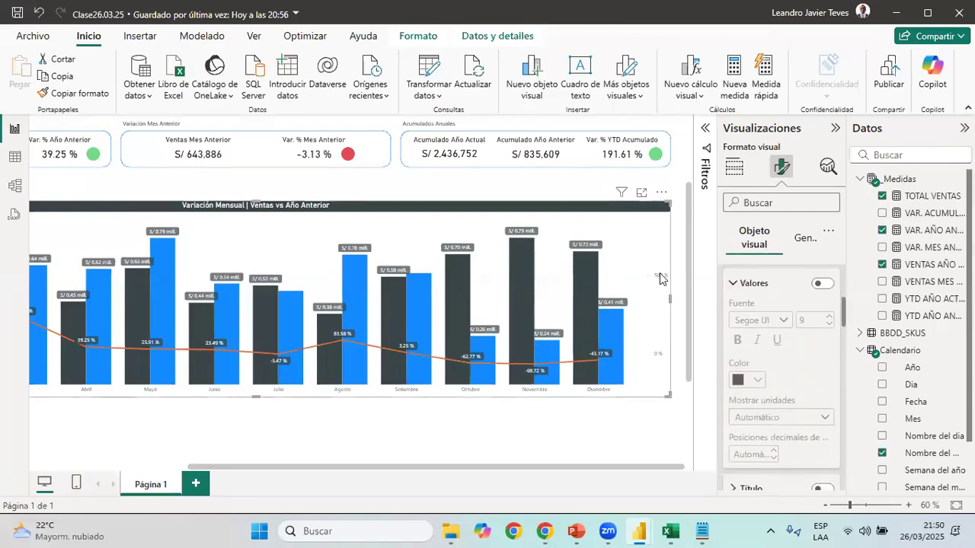
click(823, 283)
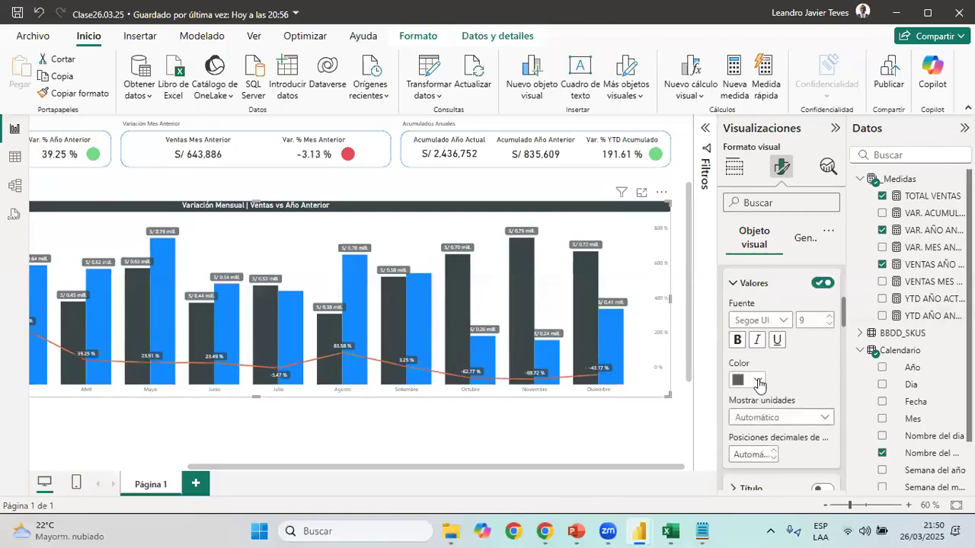
click(757, 381)
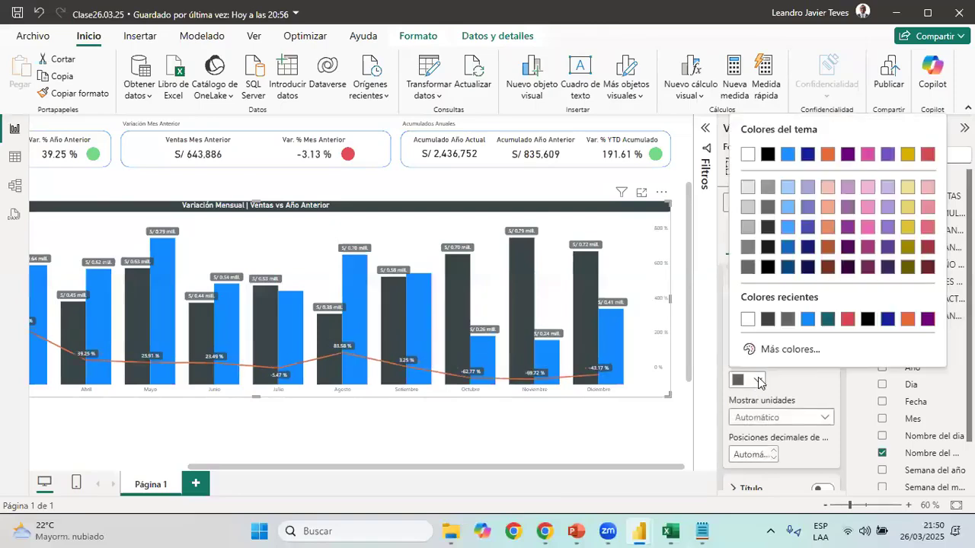
click(747, 155)
drag(662, 469, 440, 470)
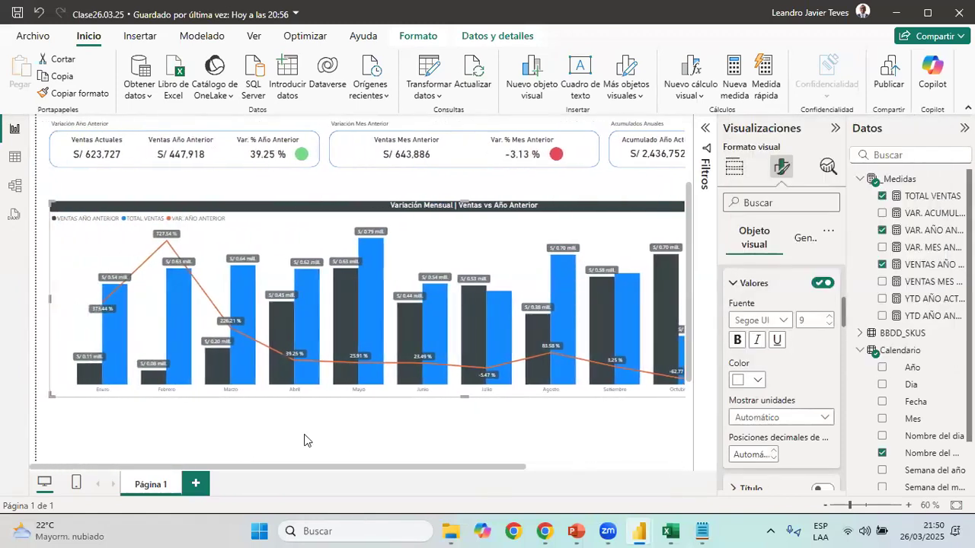
View the whole combo chart and compare it with the one in 03 Reporte de Ventas
key(Escape)
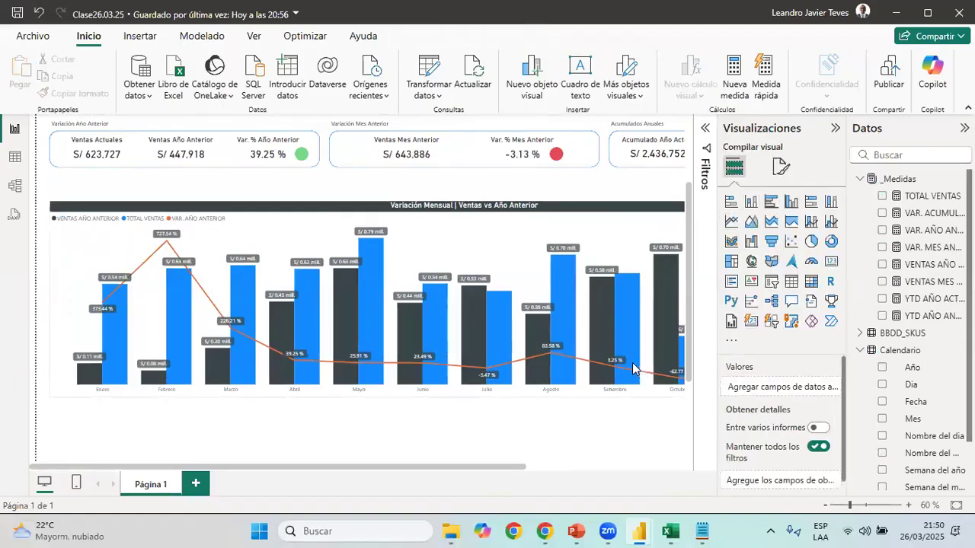
click(836, 128)
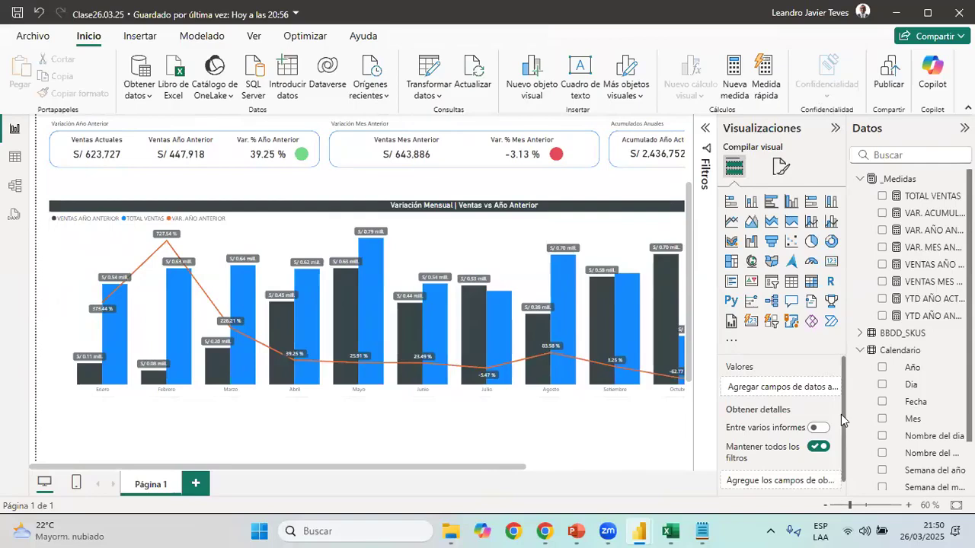
click(826, 506)
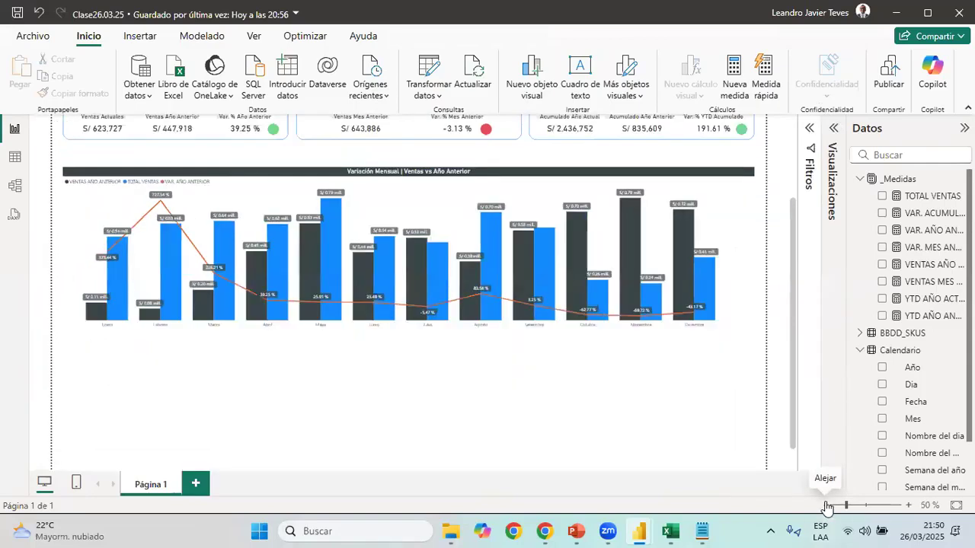
click(762, 259)
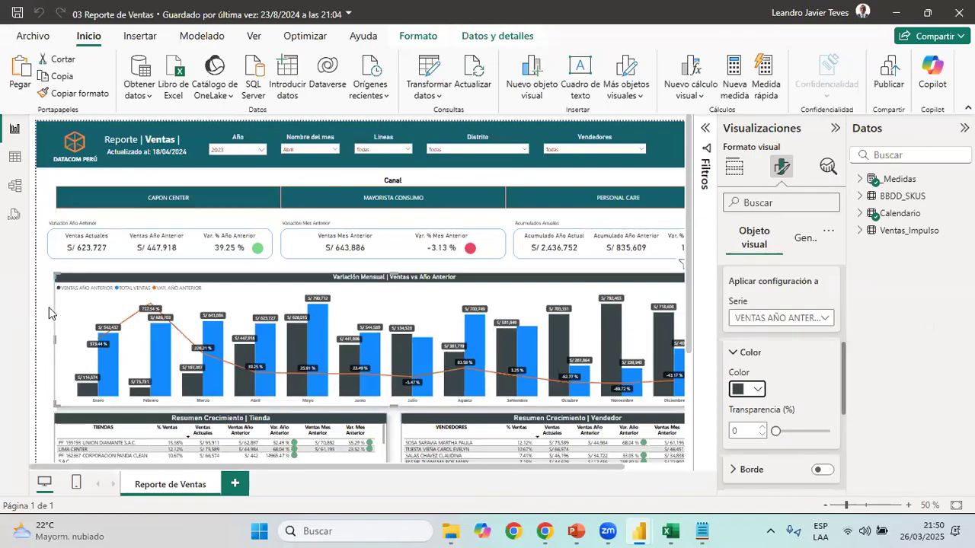
click(49, 319)
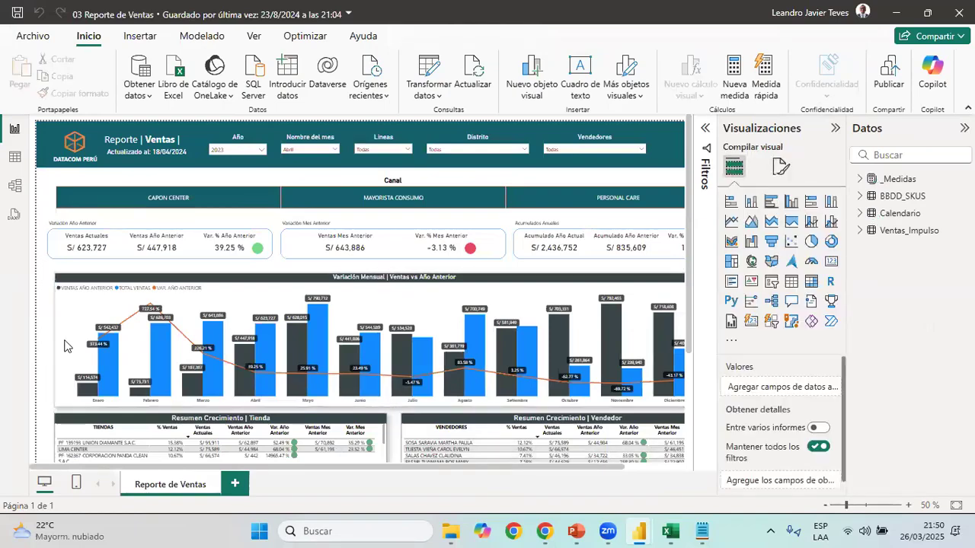
click(836, 128)
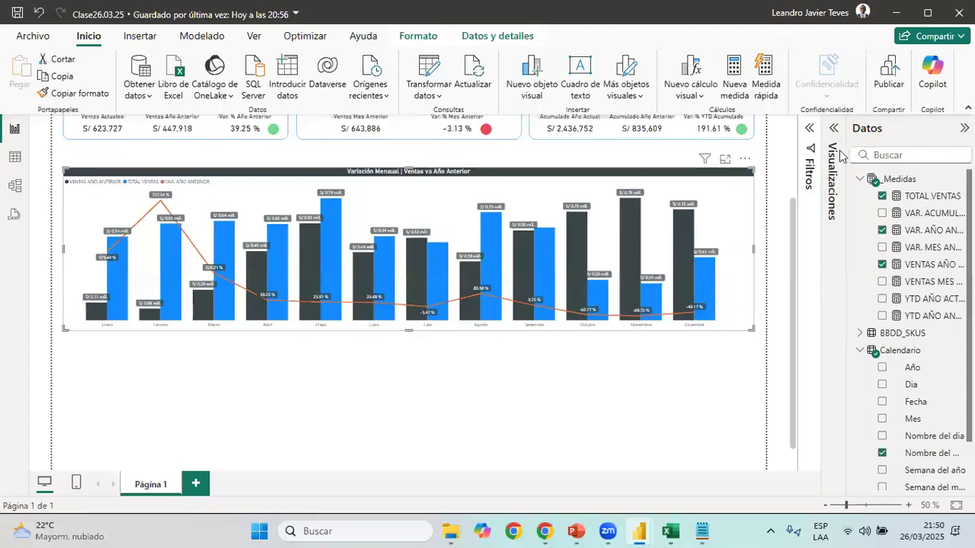
Turn on the shadow effect for the Clase26.03.25 combo chart and set the shadow colour to dark grey
click(833, 128)
click(783, 169)
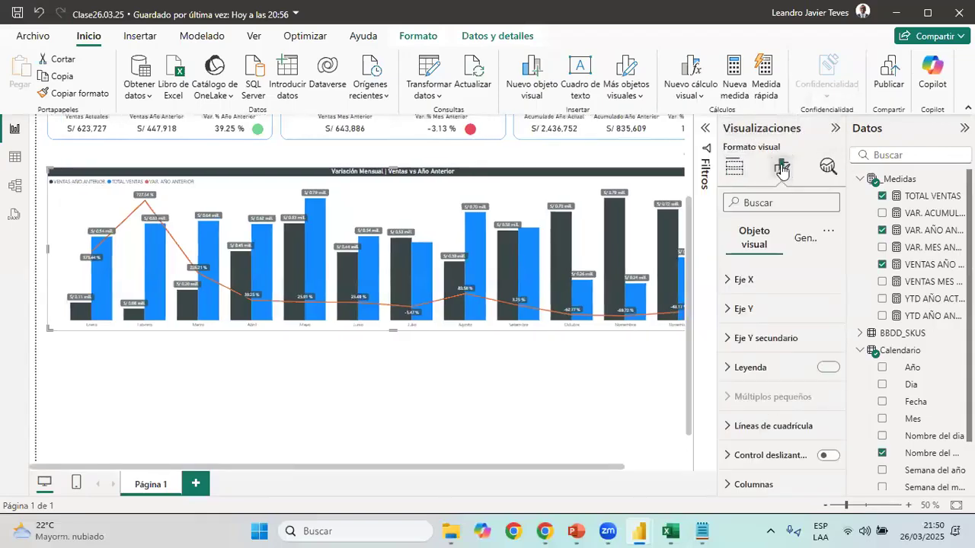
click(804, 238)
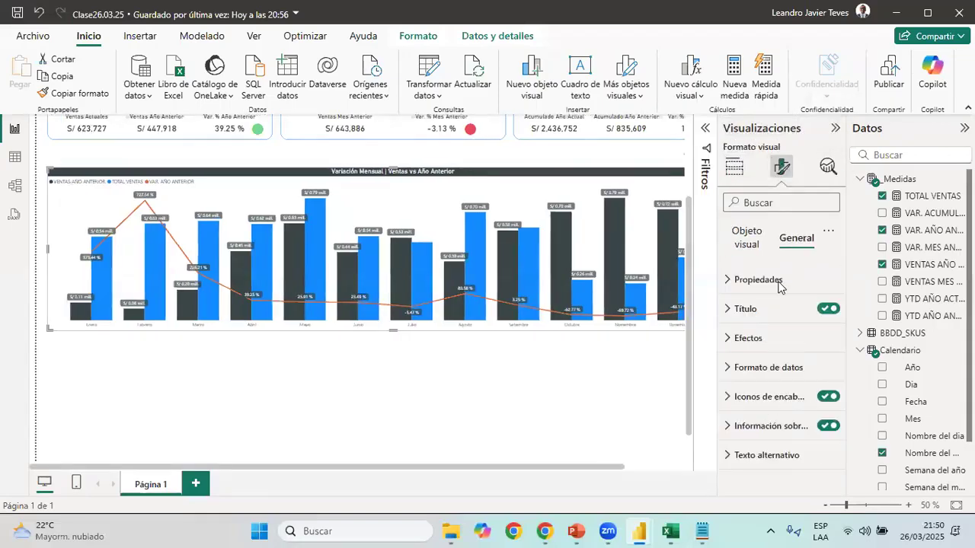
click(778, 339)
click(750, 373)
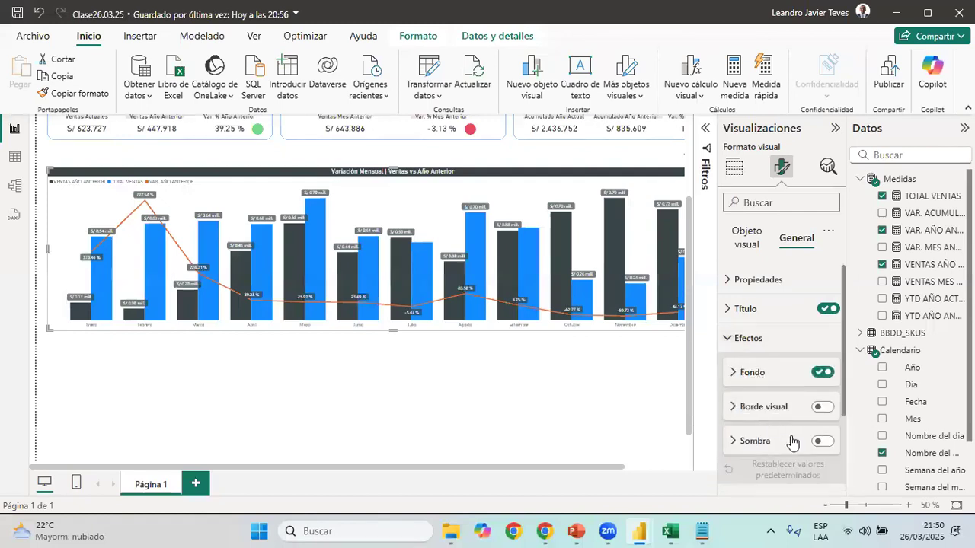
click(821, 441)
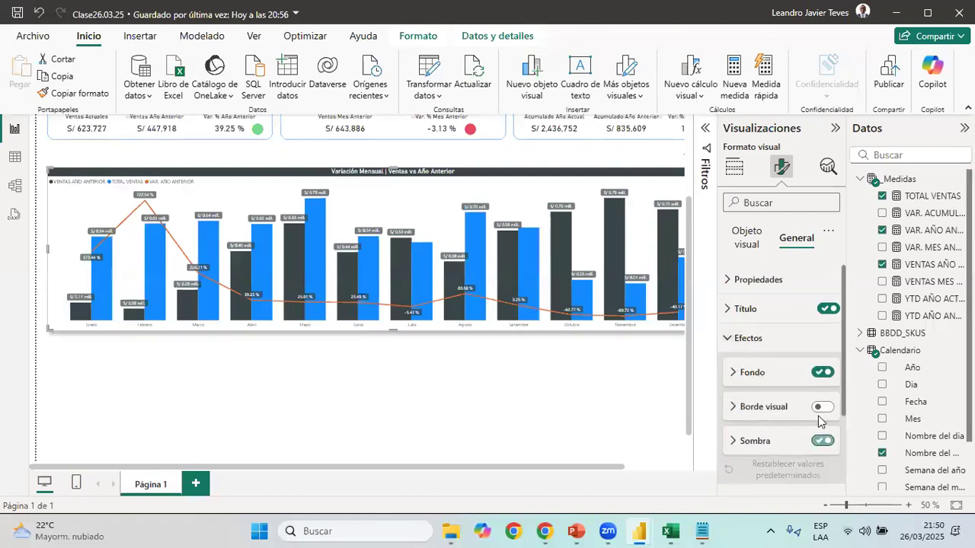
click(743, 440)
scroll(780, 428, down, 2)
click(756, 358)
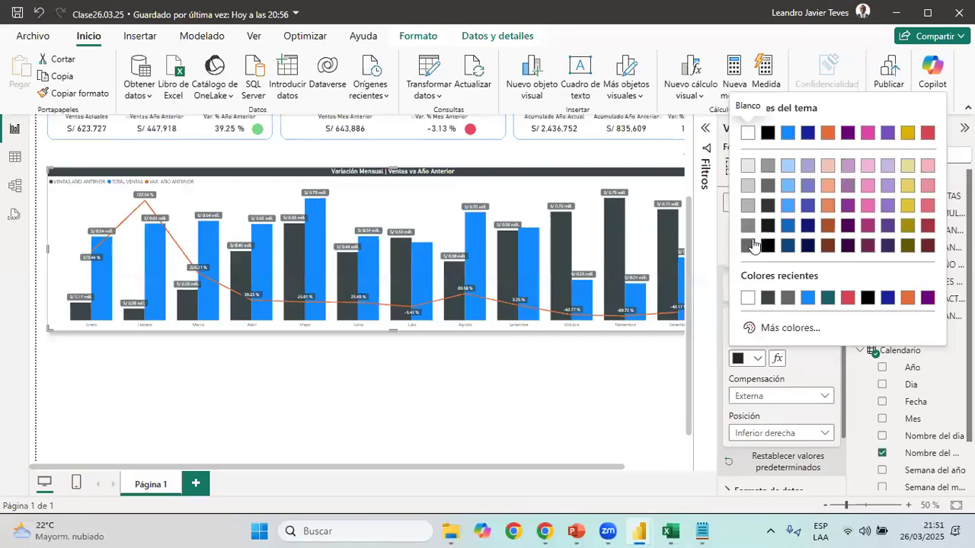
click(753, 245)
click(759, 319)
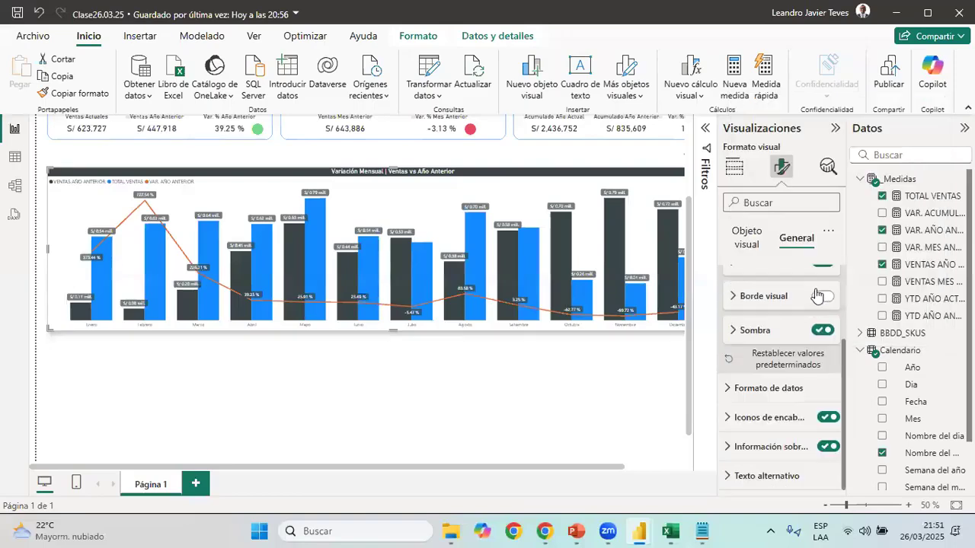
Turn on the combo chart's visual border and set its colour to dark grey
click(774, 303)
click(757, 334)
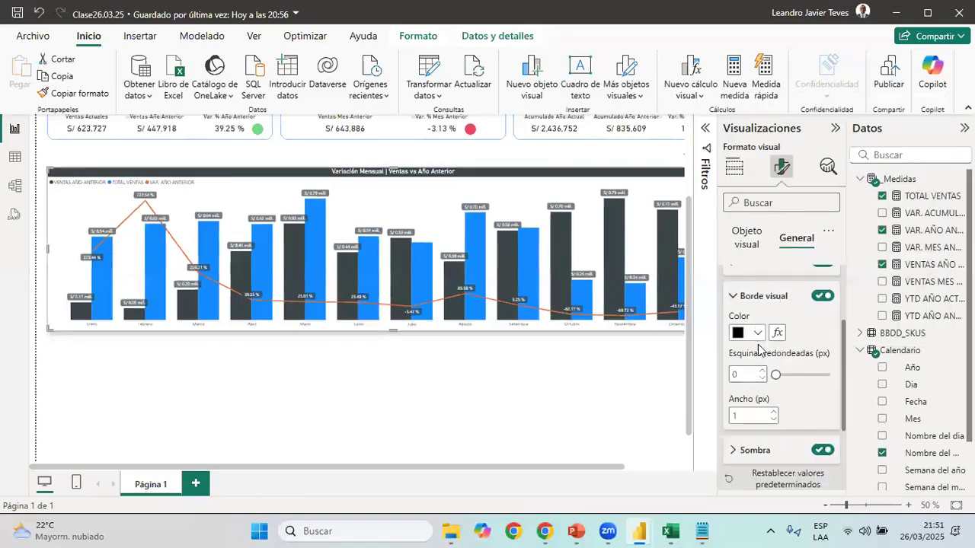
click(747, 272)
click(116, 352)
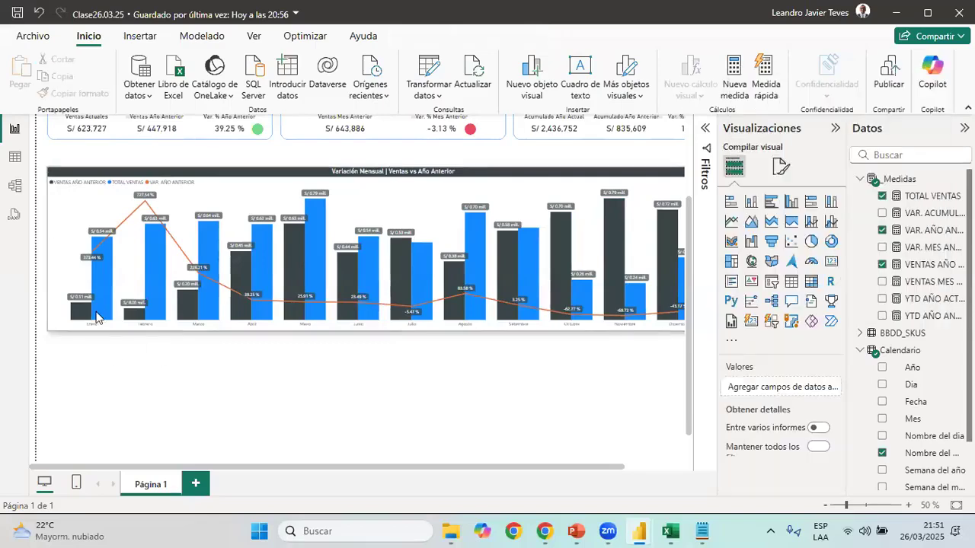
Examine the free area under the combo chart and compare it with the Resumen Crecimiento tables in 03 Reporte de Ventas
click(827, 506)
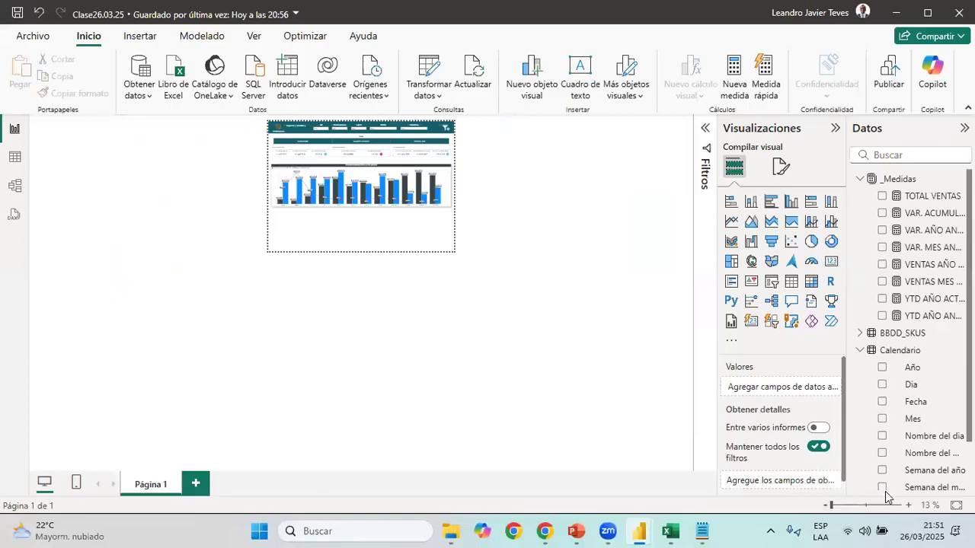
click(908, 506)
click(908, 506)
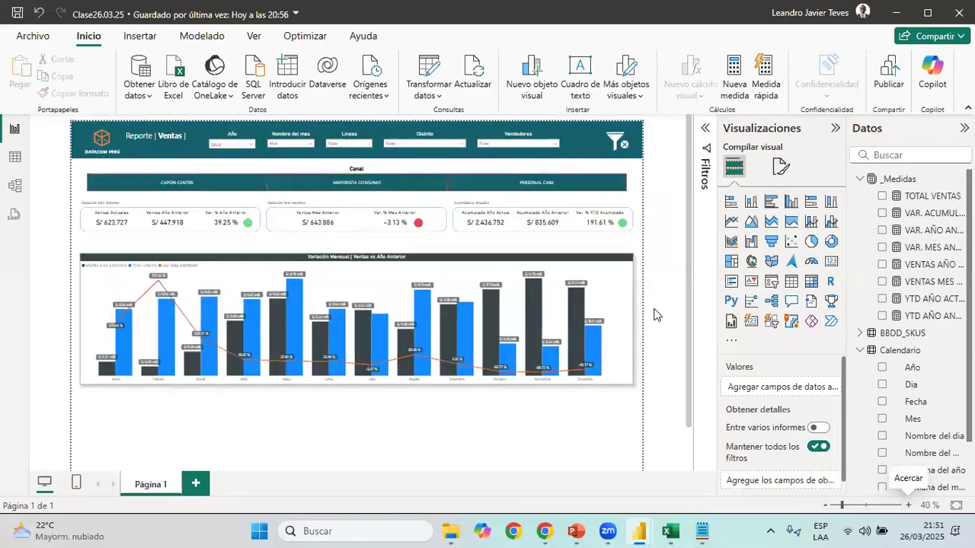
scroll(309, 405, down, 1)
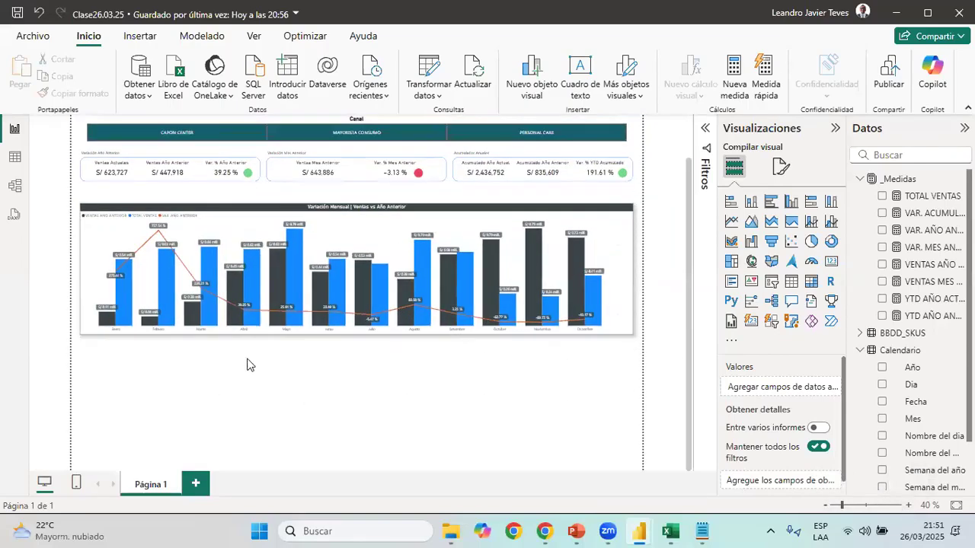
drag(132, 350, 432, 457)
drag(497, 351, 672, 449)
key(alt+Tab)
scroll(533, 358, down, 2)
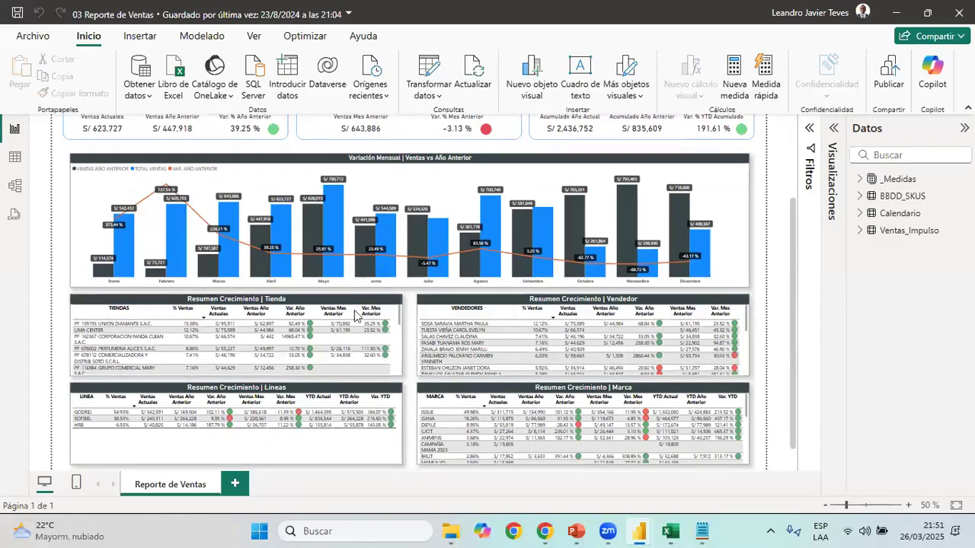
key(alt+Tab)
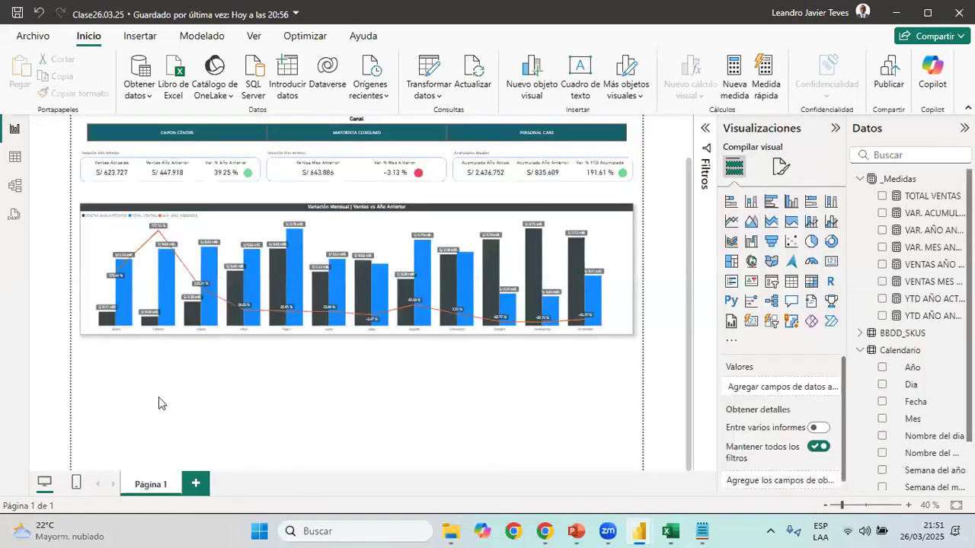
Insert a table visual in Clase26.03.25, sized to fit under the combo chart's left half with a small gap below it
click(790, 282)
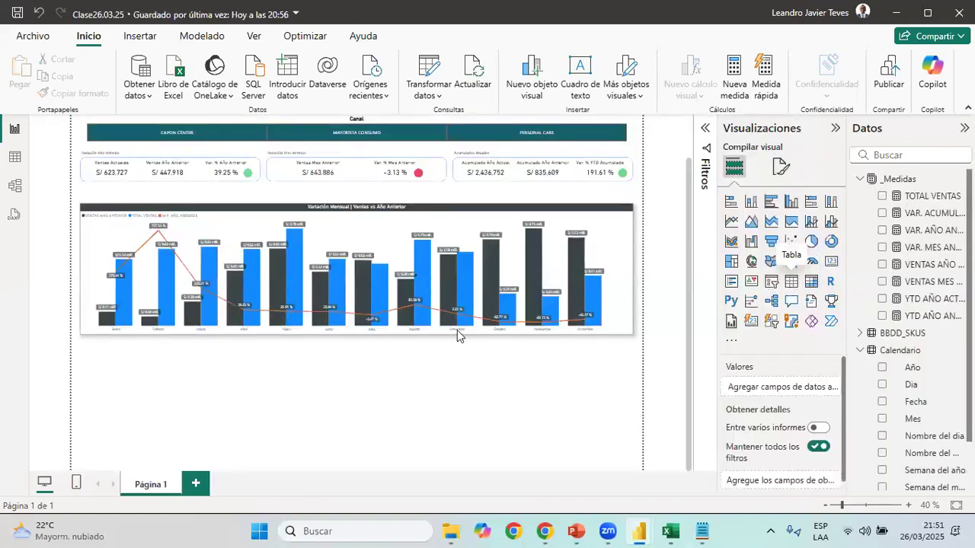
drag(631, 467, 310, 413)
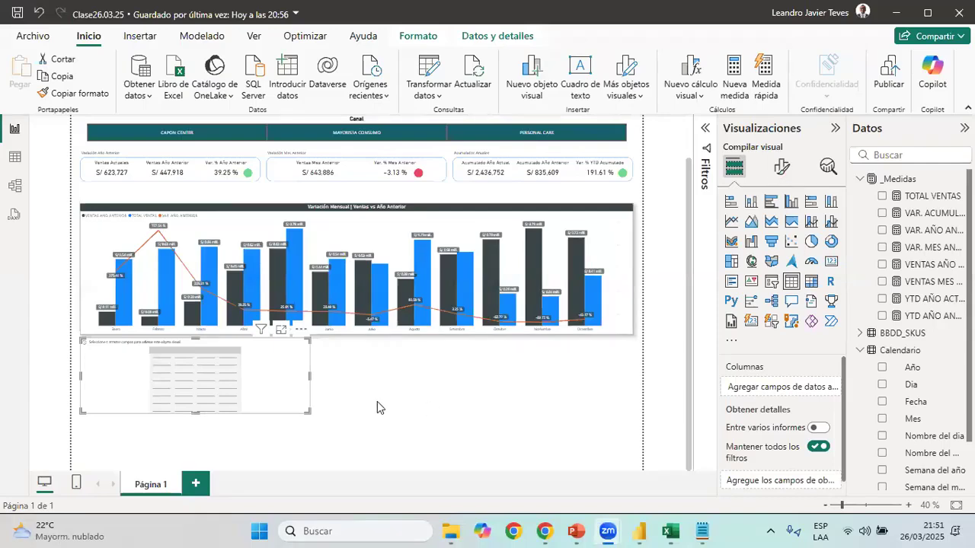
drag(282, 394, 284, 393)
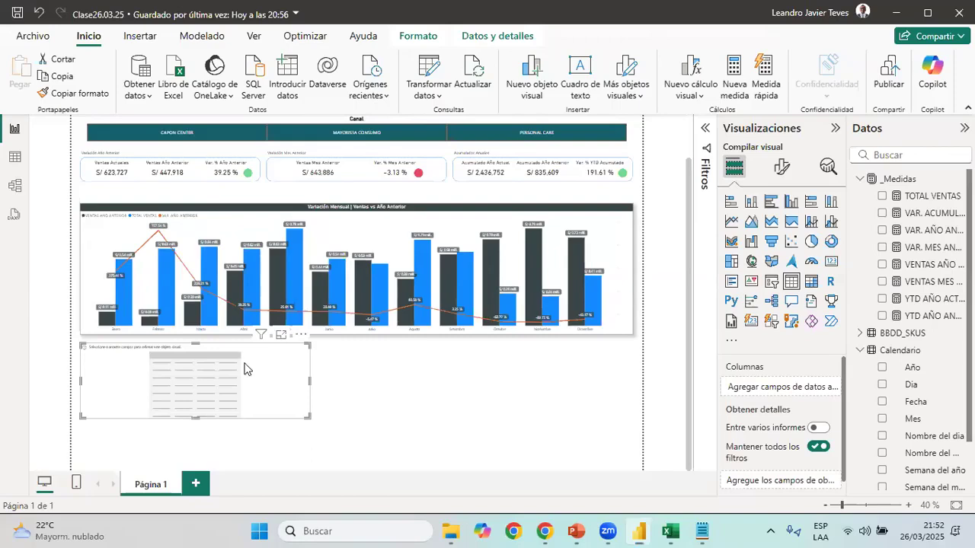
click(907, 505)
scroll(513, 416, down, 3)
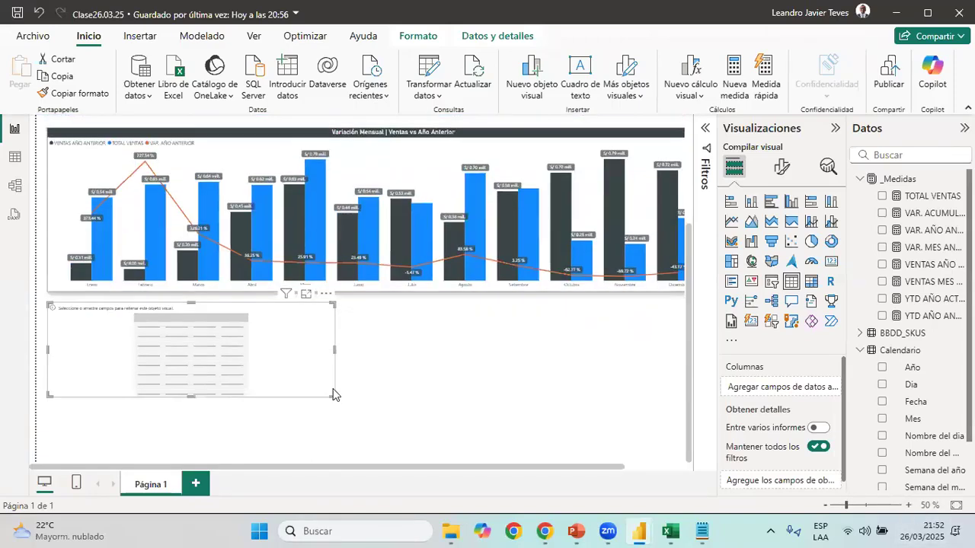
click(357, 405)
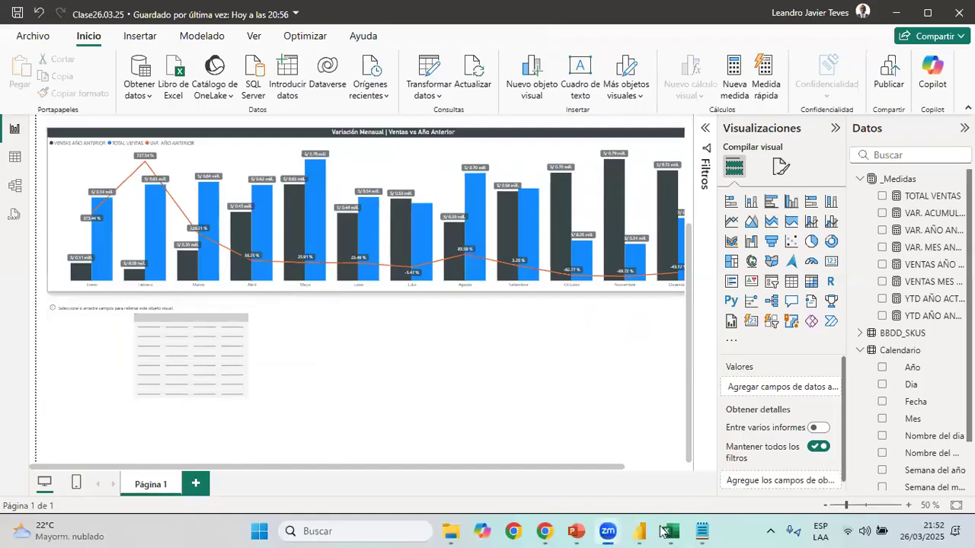
Add TIENDAS and two copies of TOTAL VENTAS to the new table, following Resumen Crecimiento | Tienda in 03 Reporte de Ventas
mouse_move(640, 531)
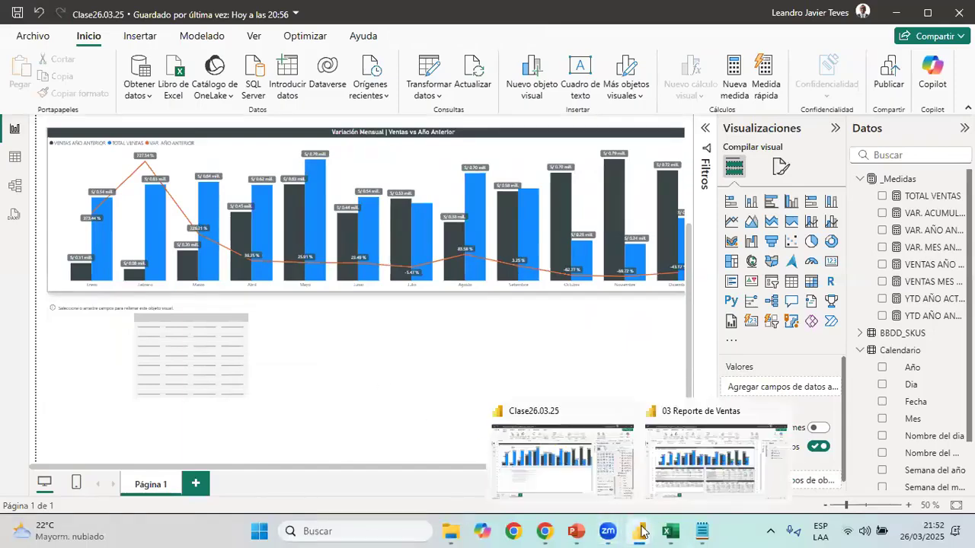
click(694, 480)
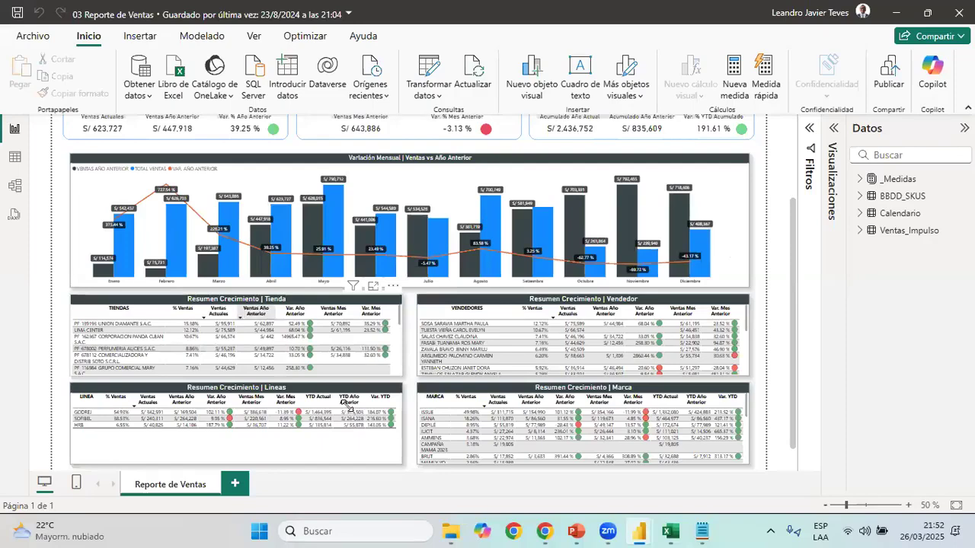
key(alt+Tab)
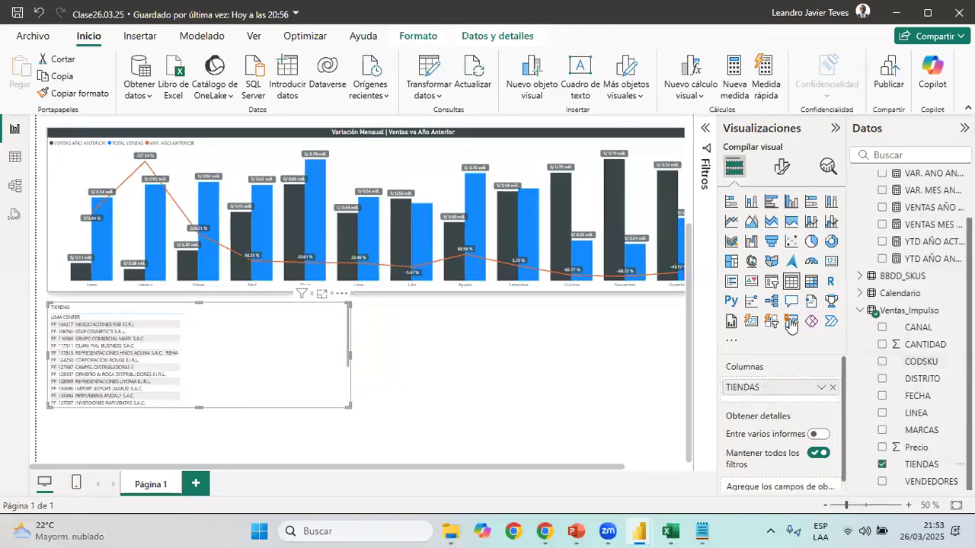
scroll(922, 228, up, 2)
click(930, 197)
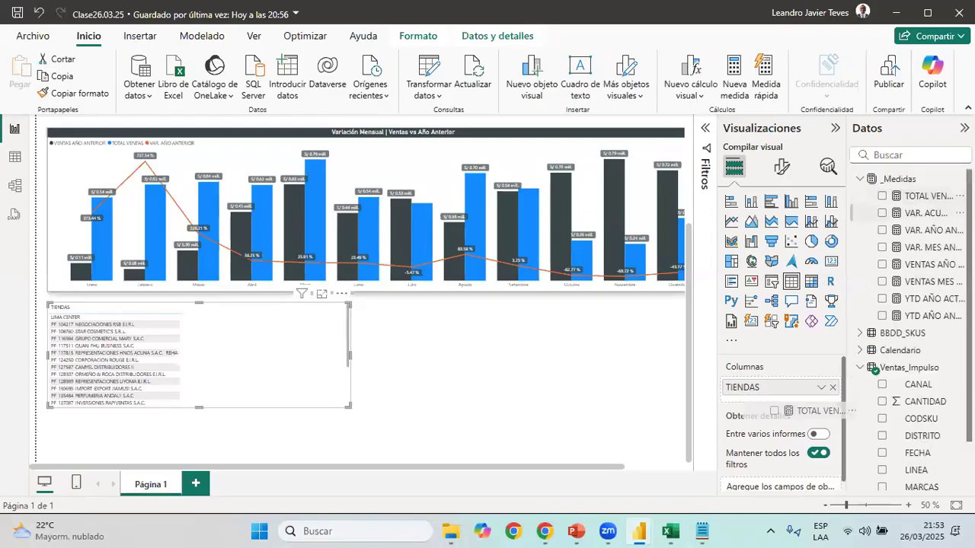
drag(934, 204, 796, 424)
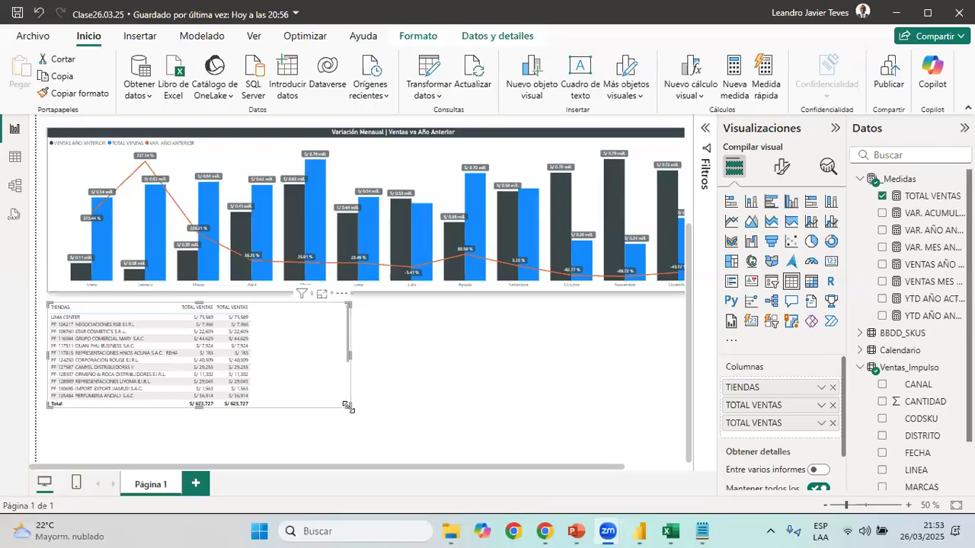
Make the store table taller and turn off its totals row
drag(334, 432, 341, 431)
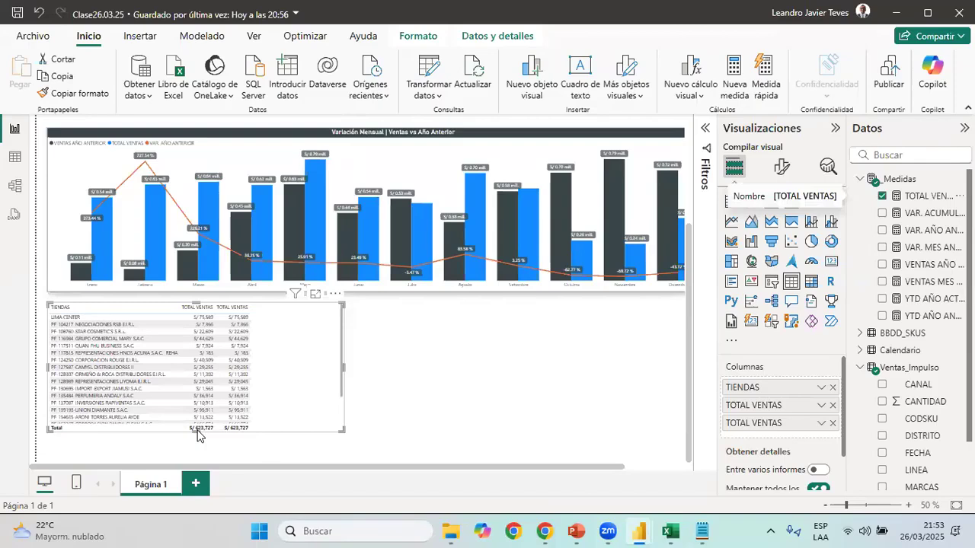
click(779, 174)
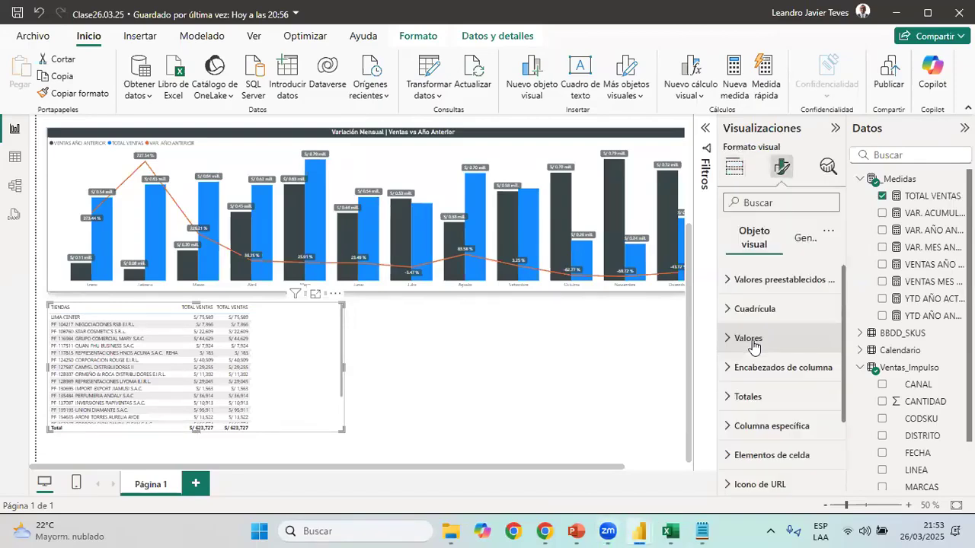
scroll(747, 320, down, 3)
click(747, 300)
click(754, 335)
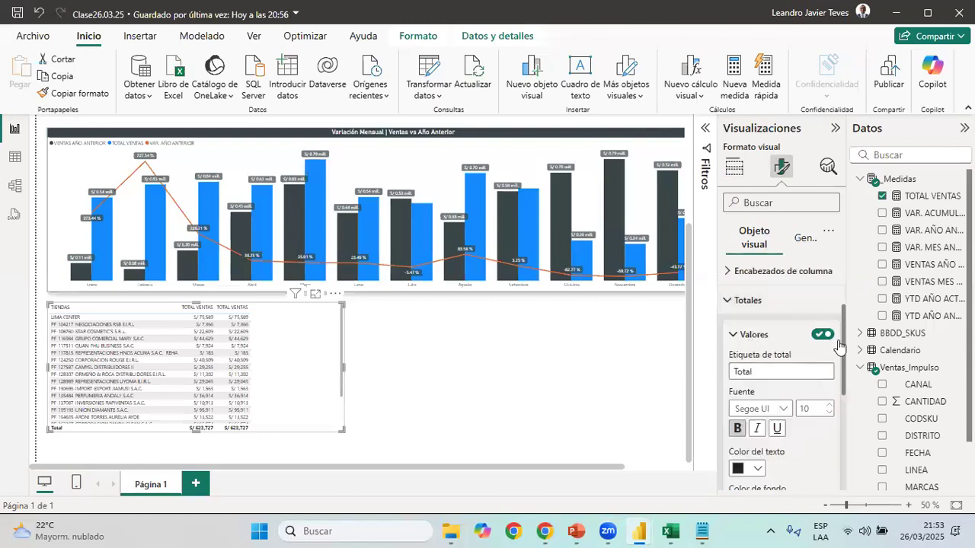
click(822, 335)
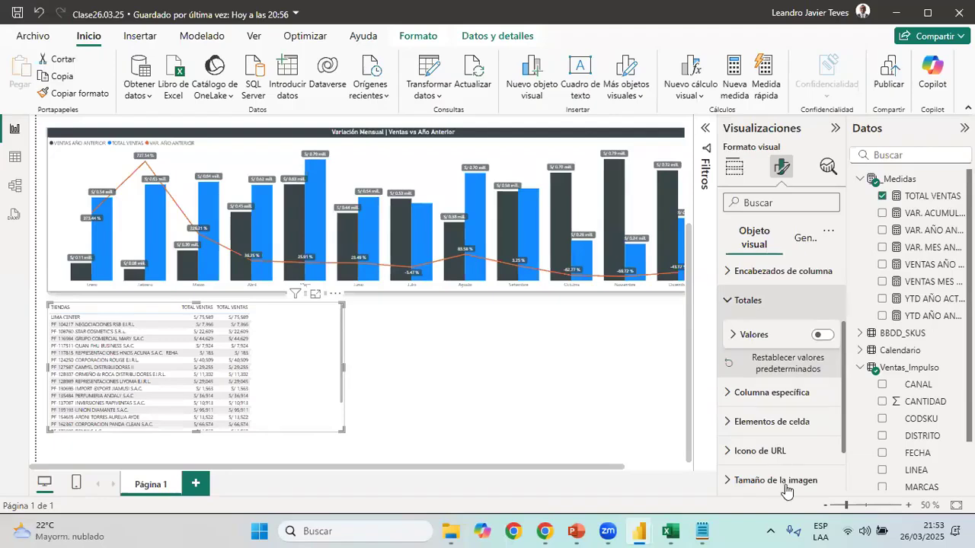
Set the store table's style preset to Ninguno and make the table slightly narrower and taller
click(908, 506)
scroll(515, 426, up, 1)
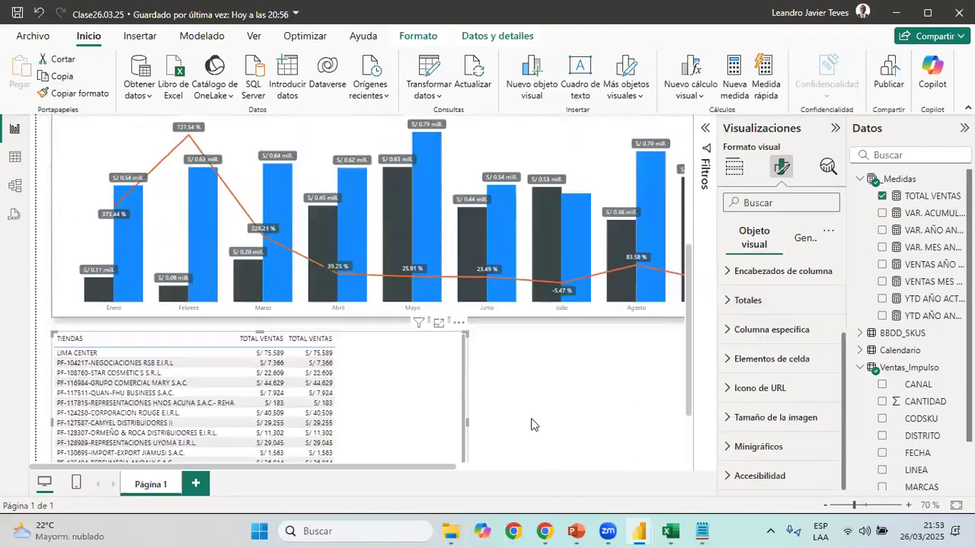
scroll(586, 418, up, 1)
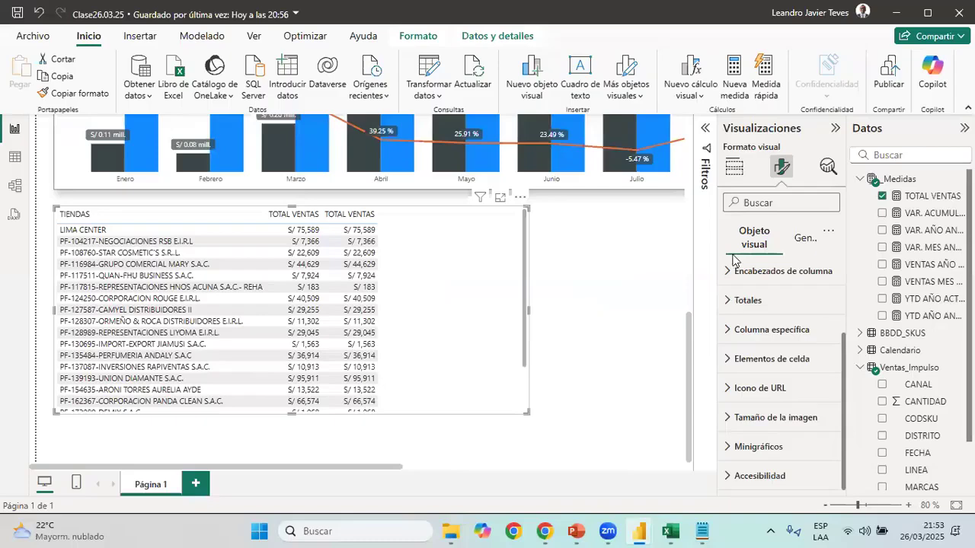
scroll(771, 290, up, 2)
click(785, 280)
click(781, 328)
click(762, 359)
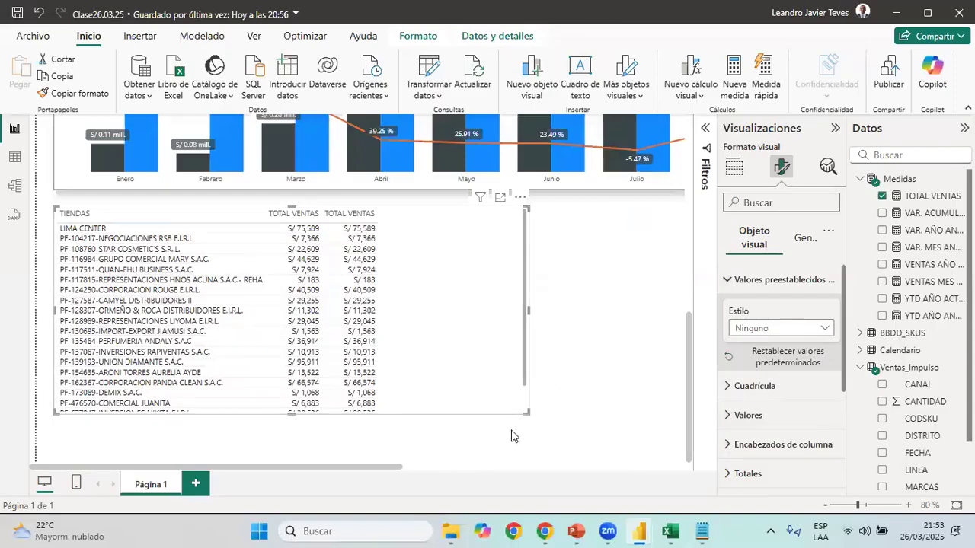
drag(527, 413, 514, 430)
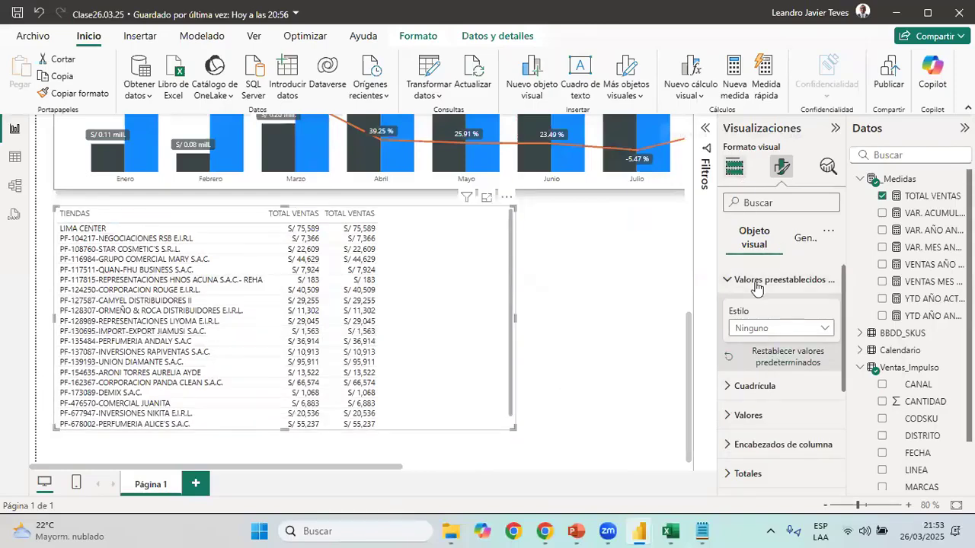
Show the first TOTAL VENTAS column as a percentage of the grand total and sort the table by it in descending order
click(734, 166)
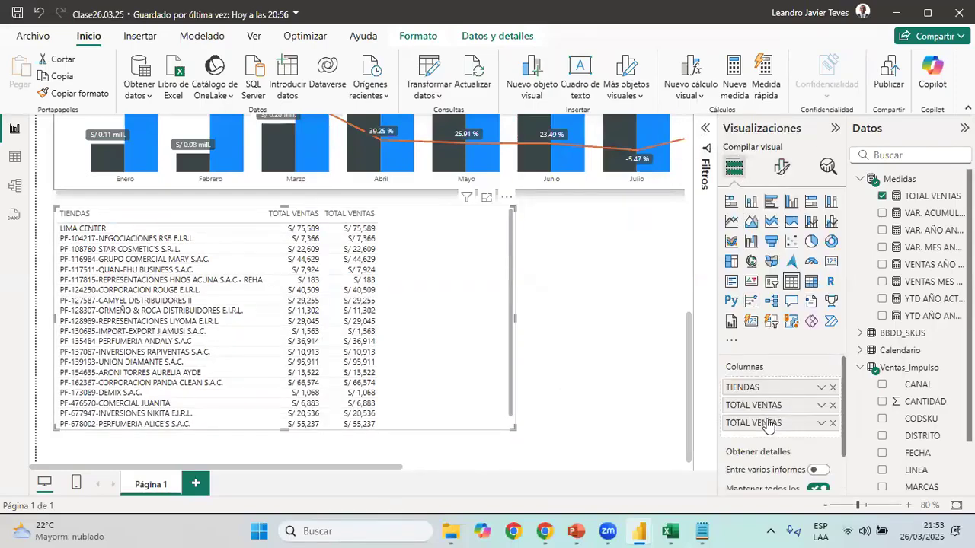
click(823, 406)
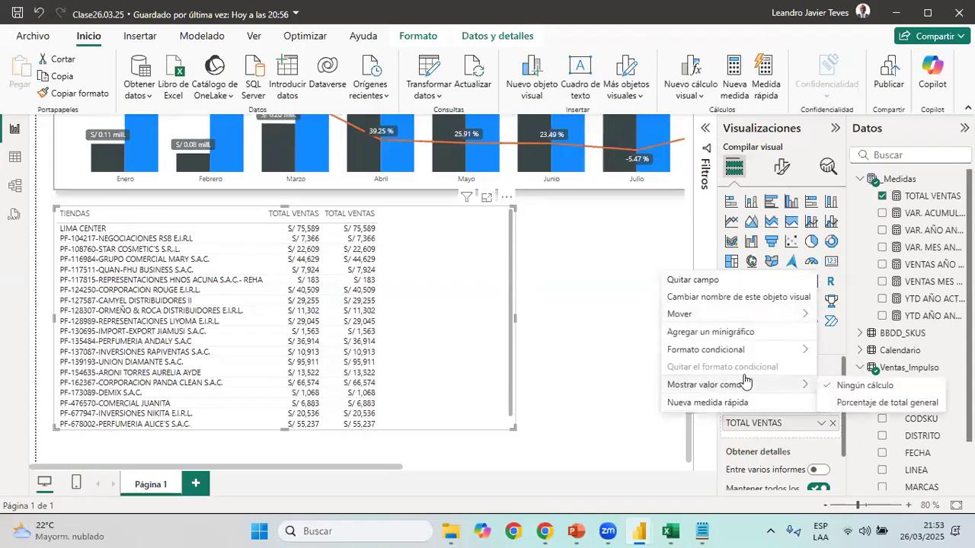
click(885, 402)
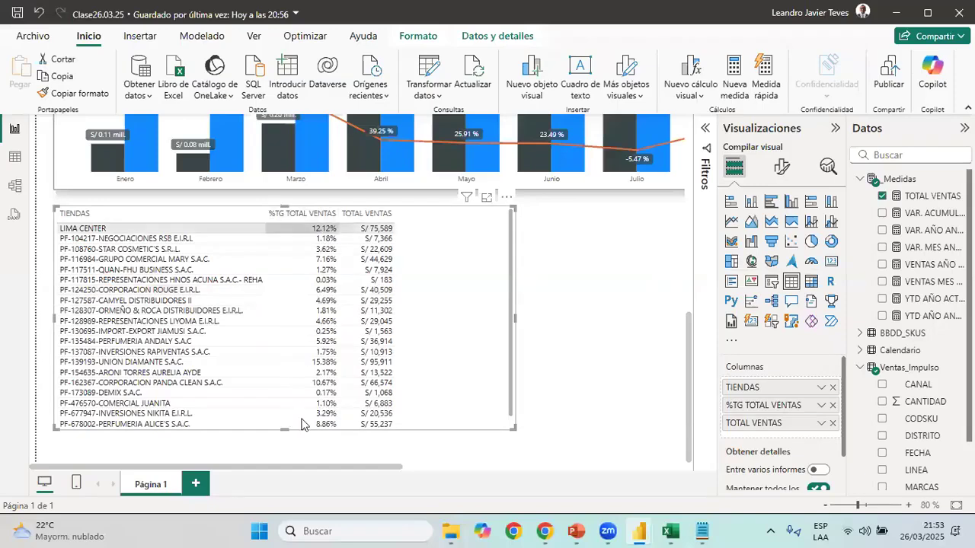
click(278, 222)
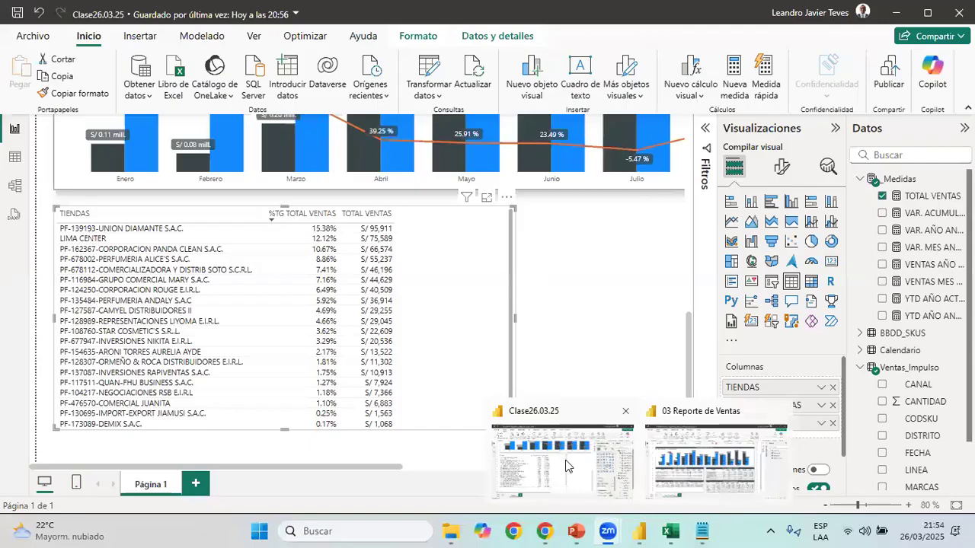
Rename the store table's percentage column as % Ventas, matching the heading in 03 Reporte de Ventas
mouse_move(640, 532)
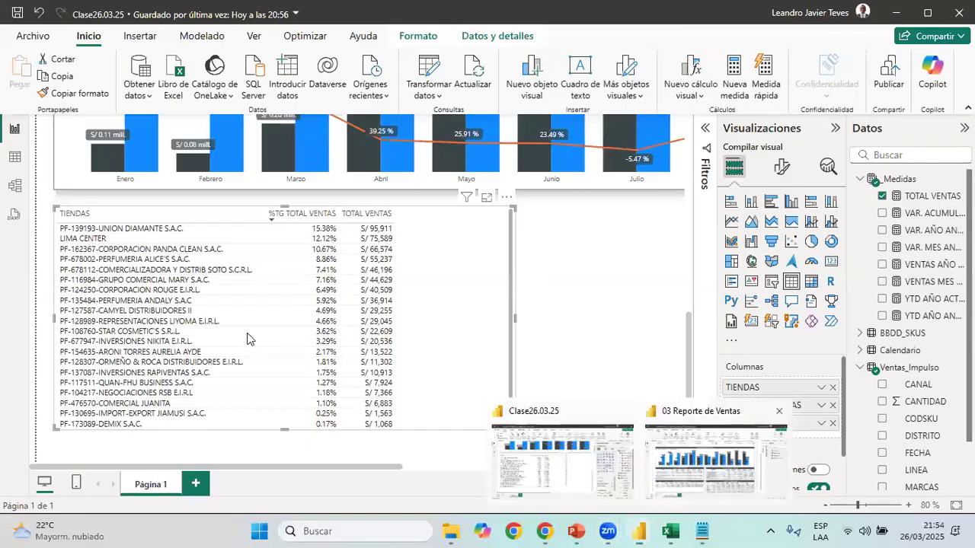
click(716, 457)
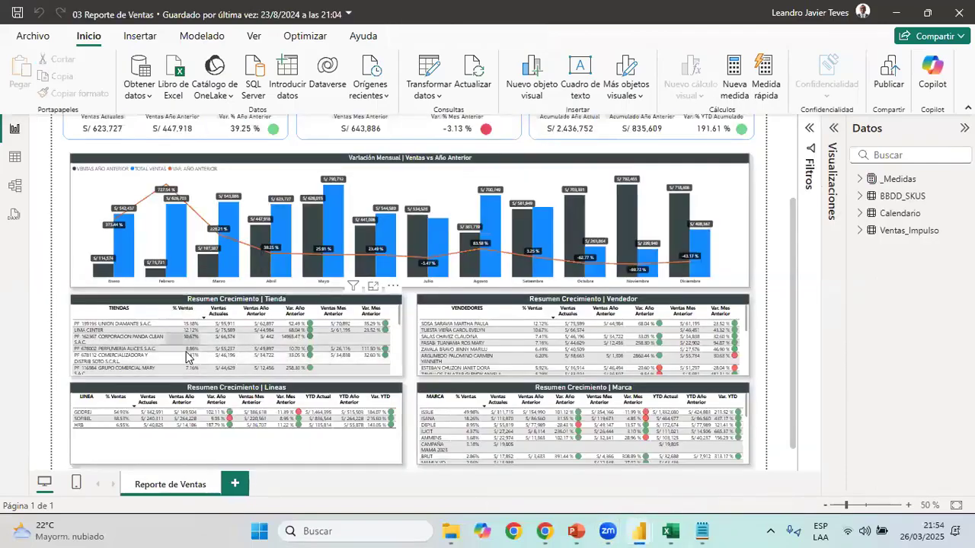
key(alt+Tab)
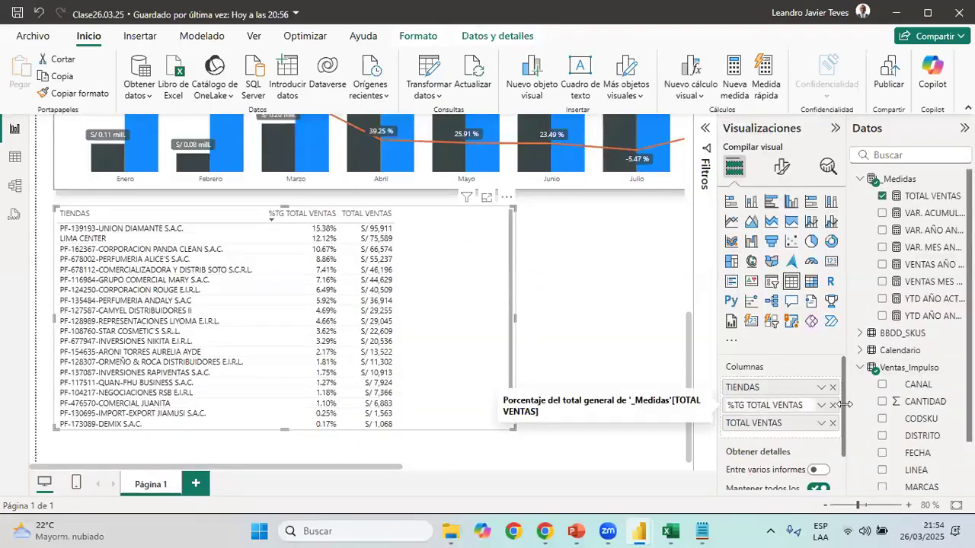
key(shift+End)
key(Delete)
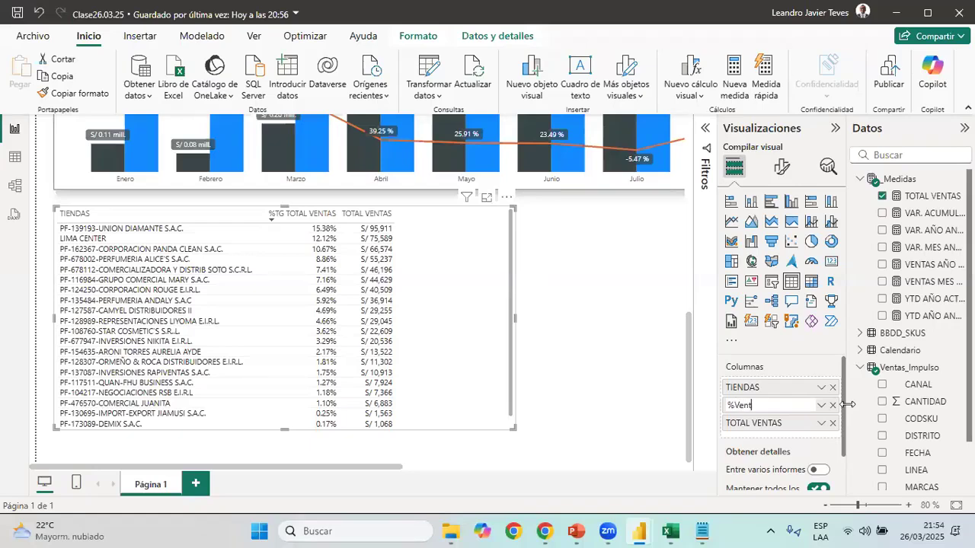
key(Return)
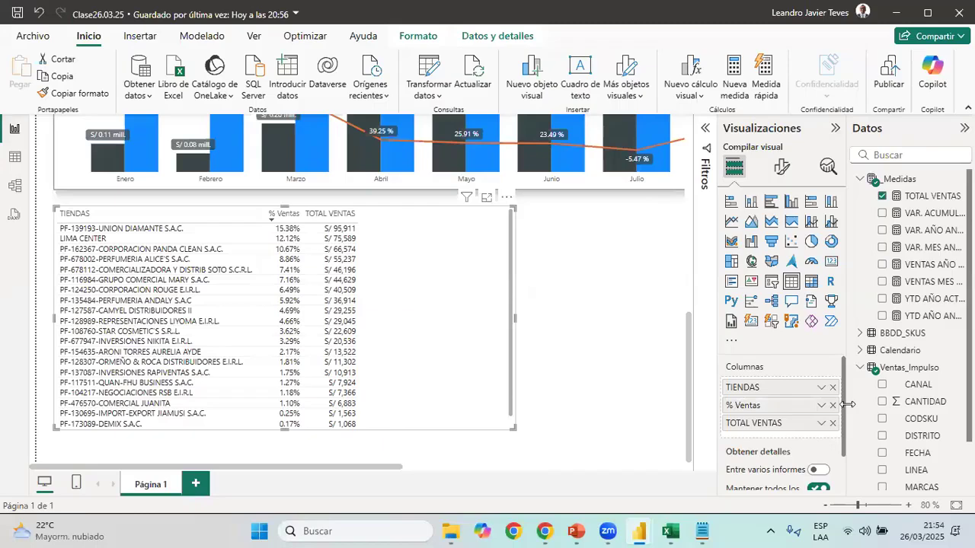
Rename the store table's TOTAL VENTAS column as Ventas Actuales
double_click(763, 424)
double_click(763, 423)
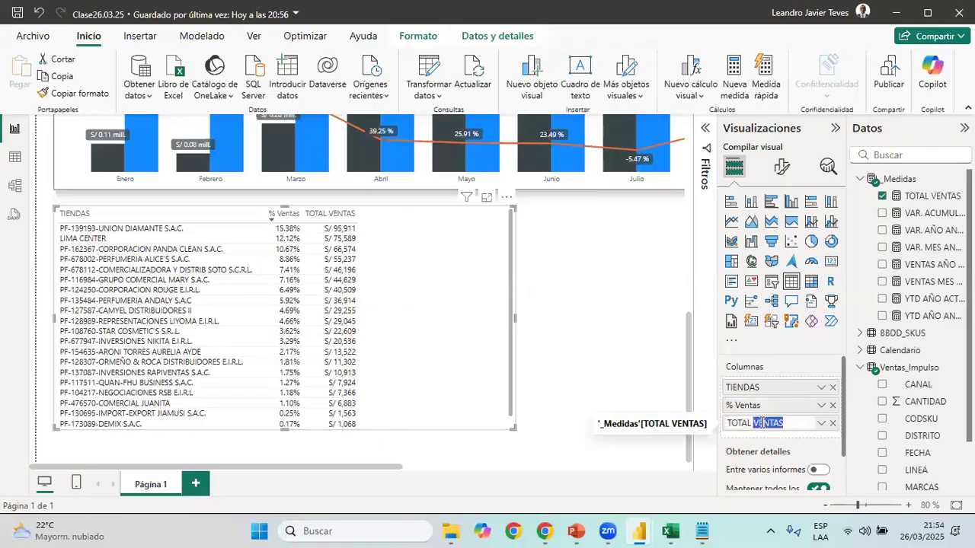
key(BackSpace)
key(BackSpace)
key(BackSpace)
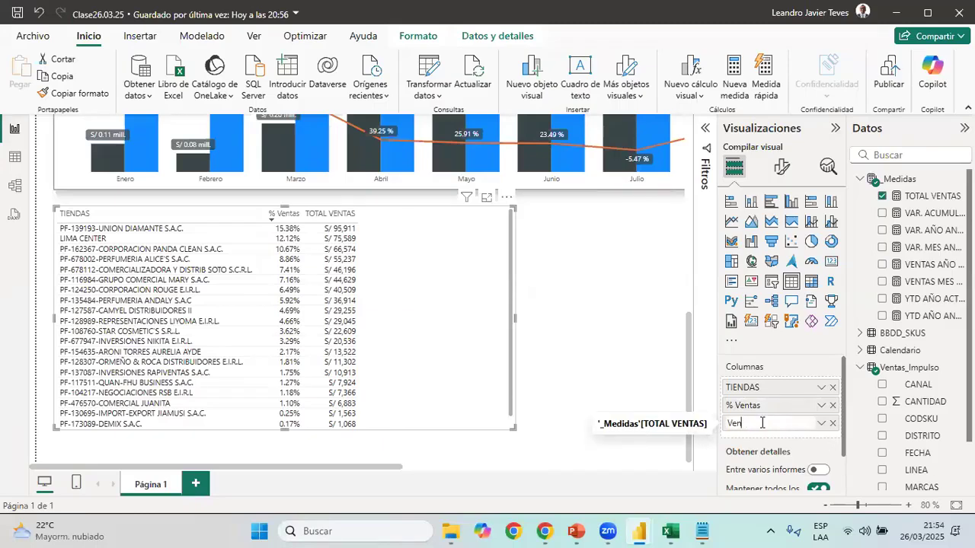
text(Ventas Actuales)
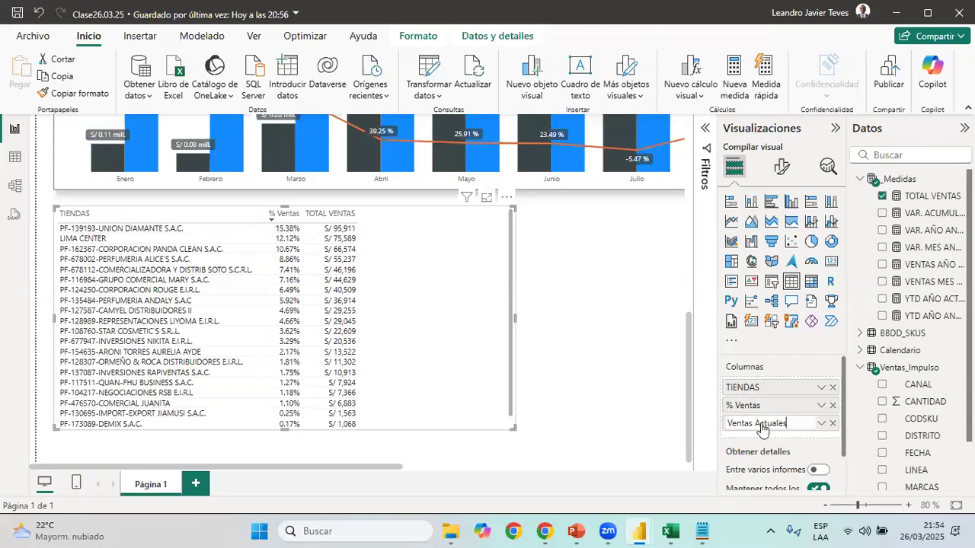
key(Return)
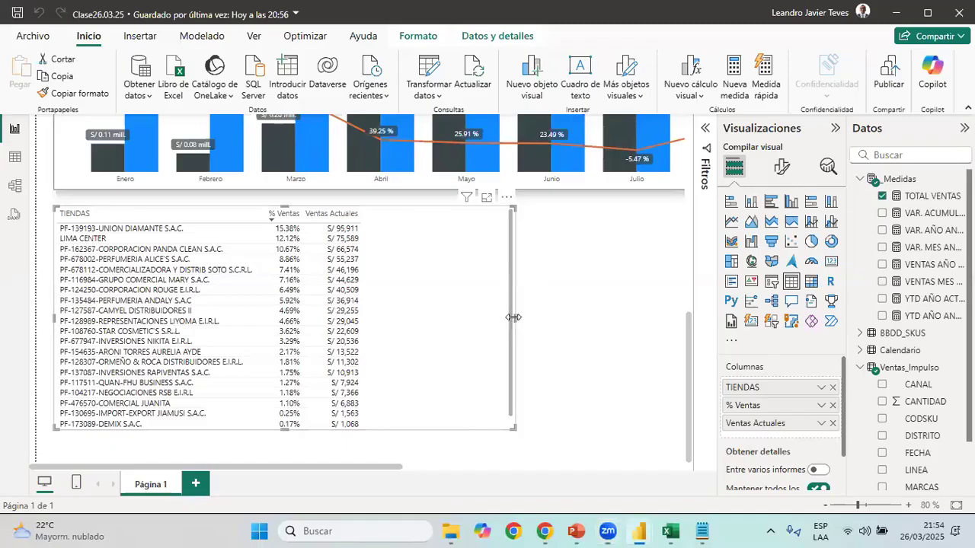
Following 03 Reporte de Ventas, add the VENTAS AÑO ANTERIOR measure after Ventas Actuales in the store table and rename it Ventas Año Anterior
mouse_move(641, 533)
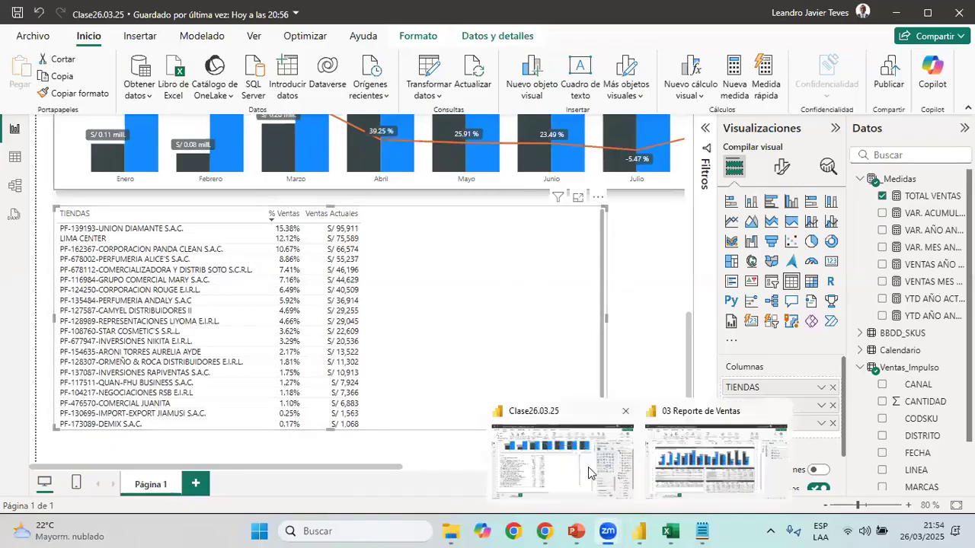
click(690, 473)
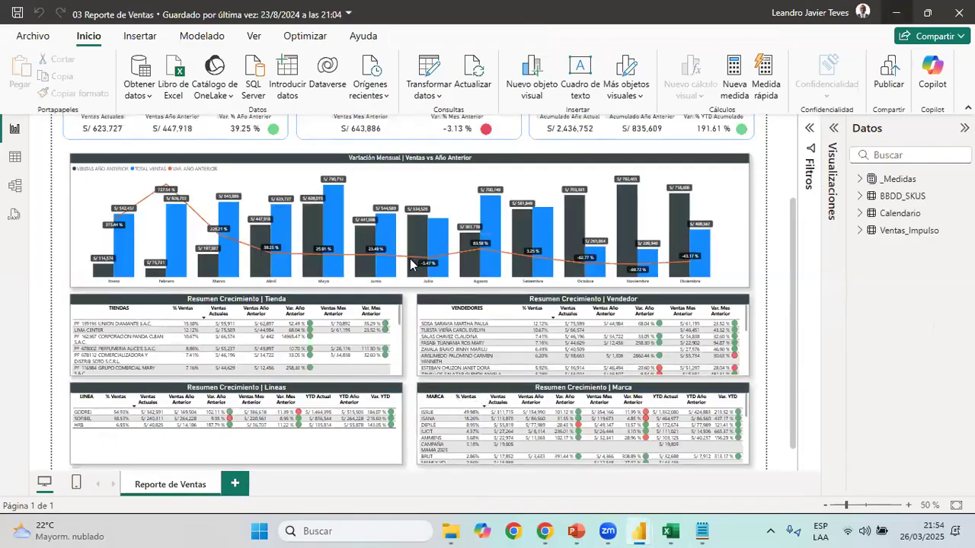
click(896, 14)
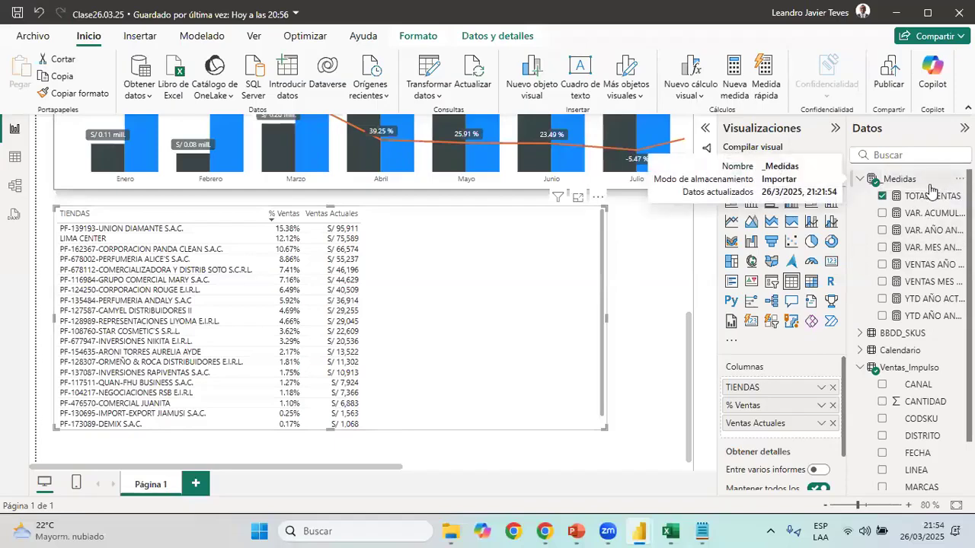
drag(929, 264, 804, 436)
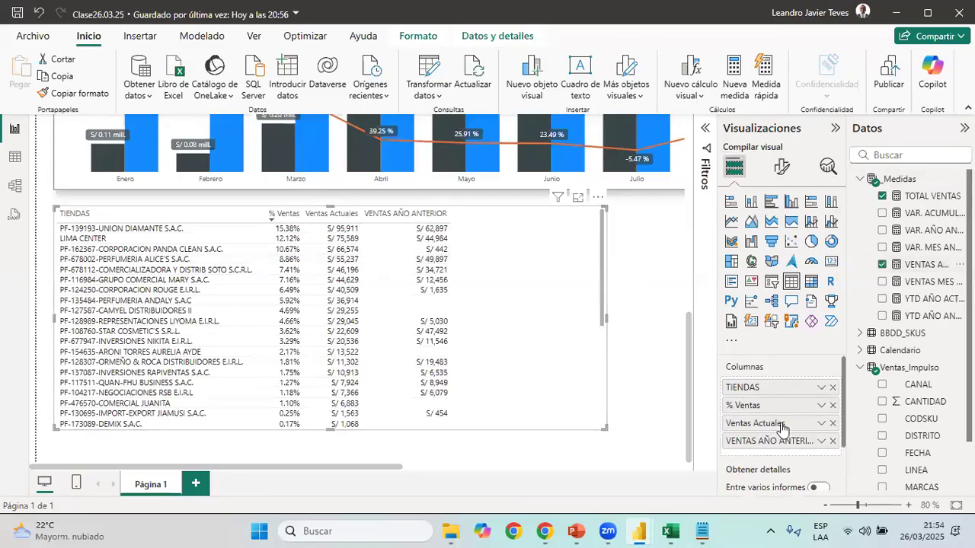
double_click(781, 442)
key(Home)
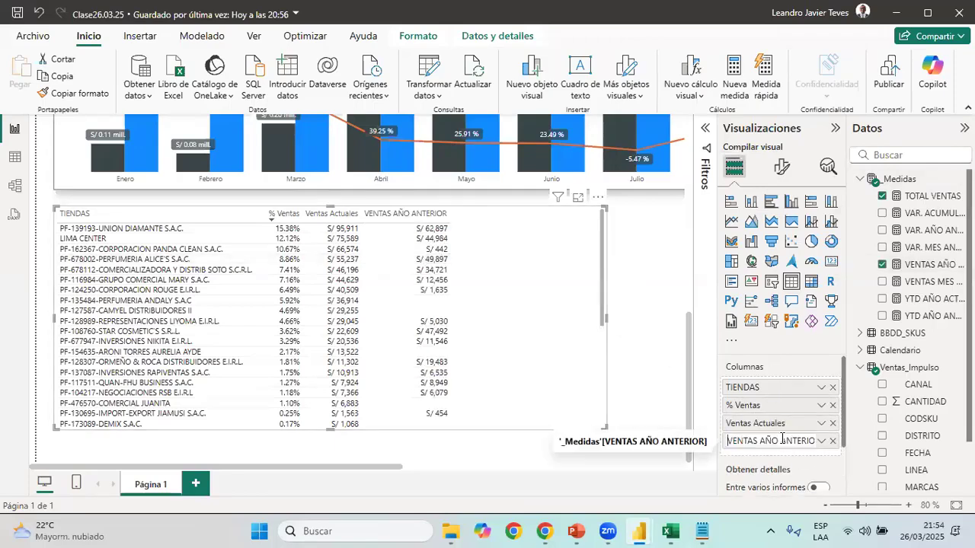
key(shift+End)
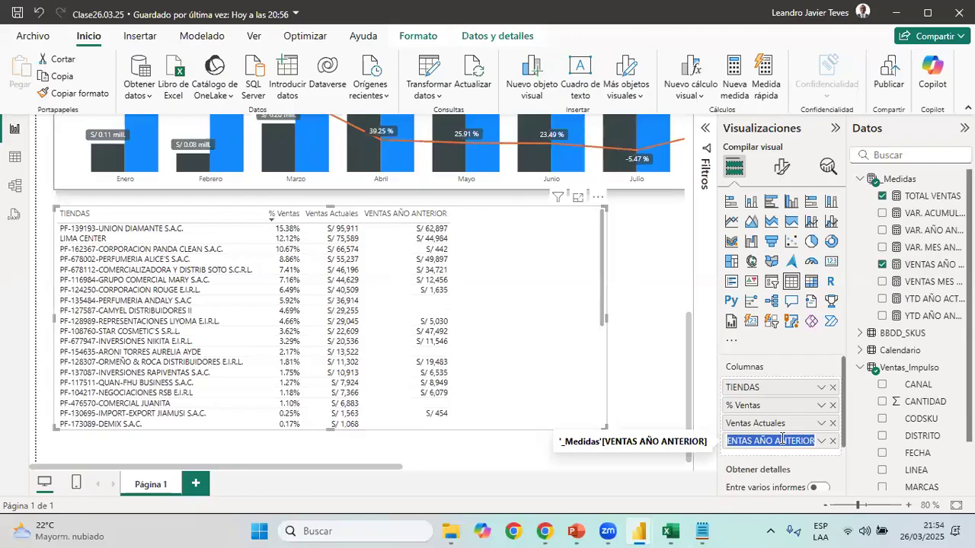
text(Ve)
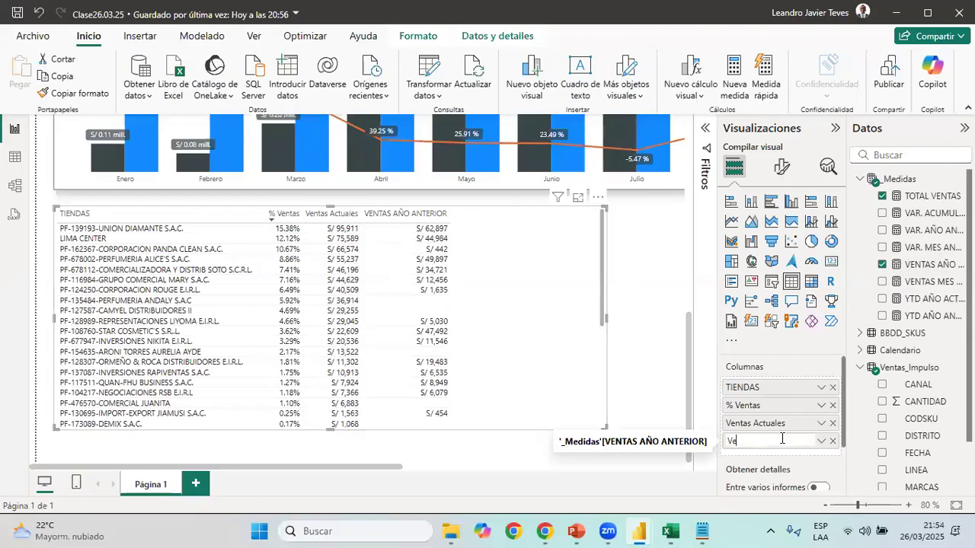
text(ntas Año)
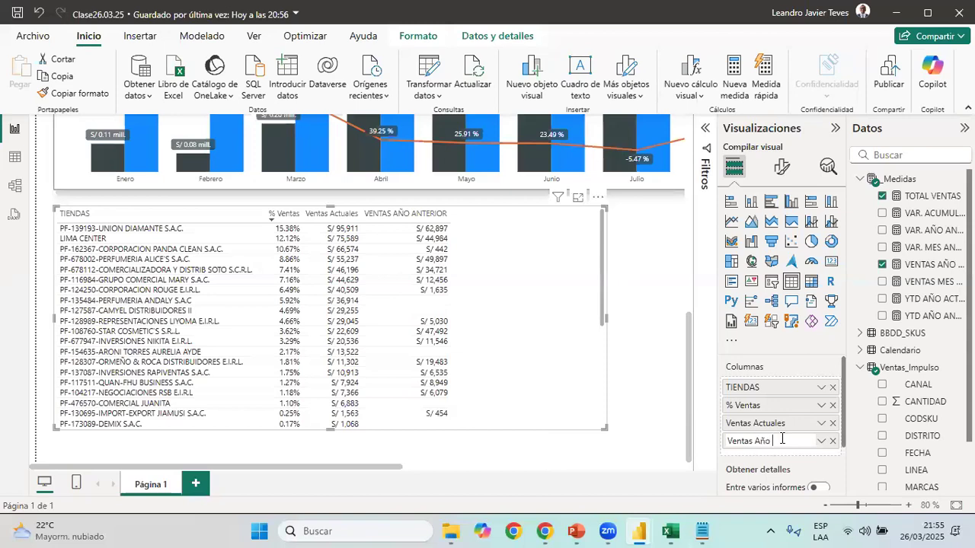
text( Anterior)
key(Return)
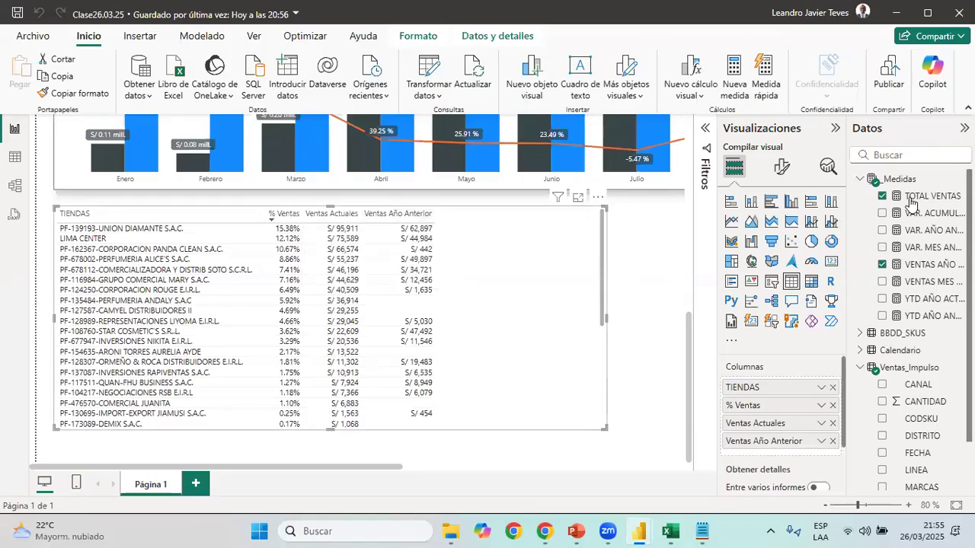
Add the VAR. AÑO ANTERIOR measure as the store table's last column and rename it Var. Año Anterior
drag(931, 230, 808, 455)
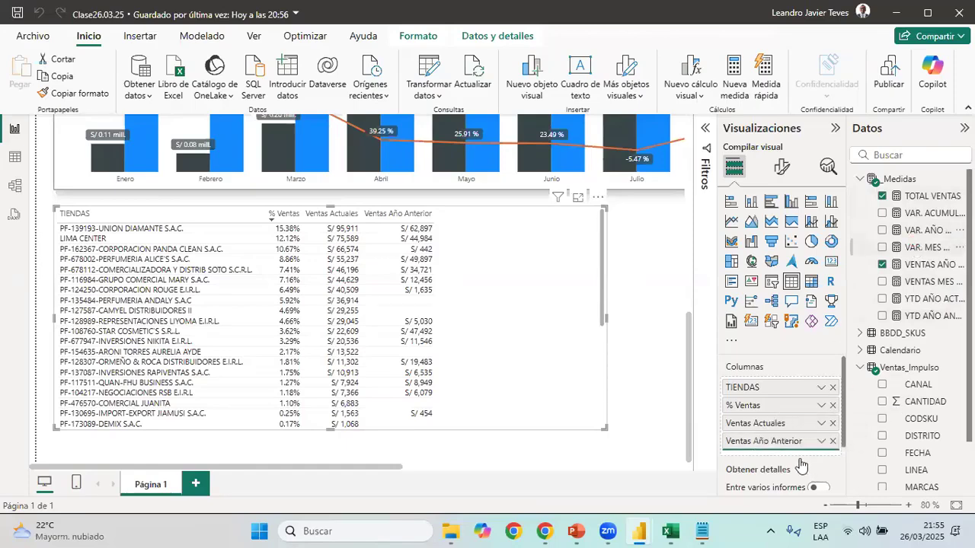
double_click(807, 455)
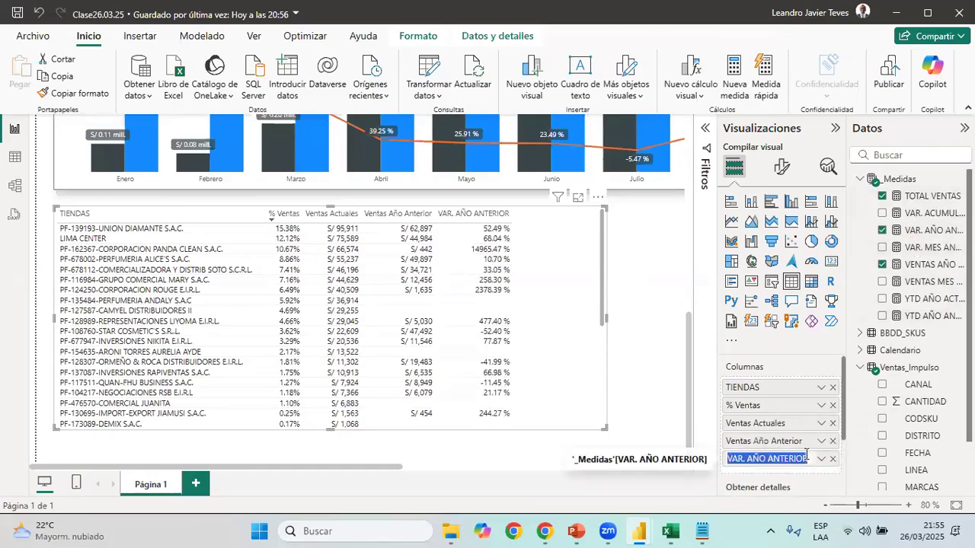
text(Var. Año)
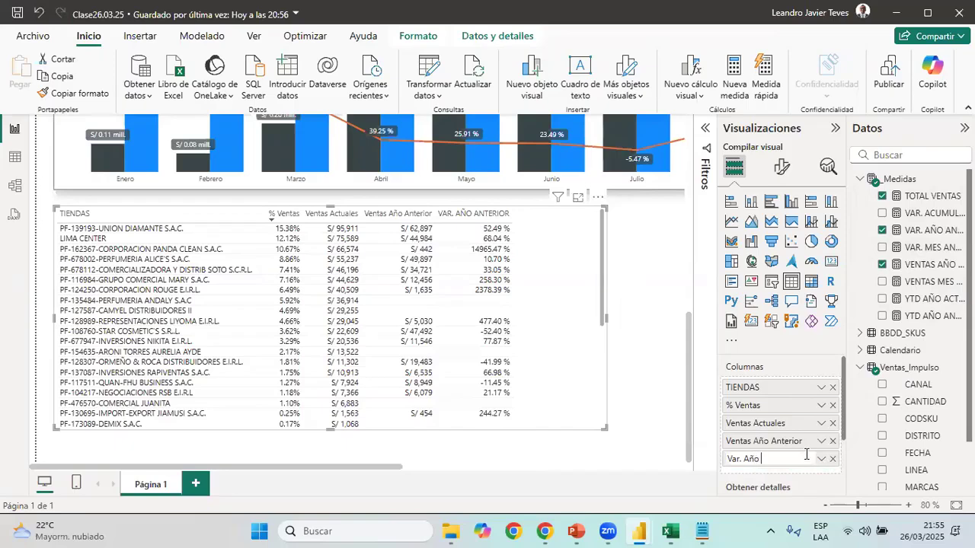
text( Anterior)
key(Return)
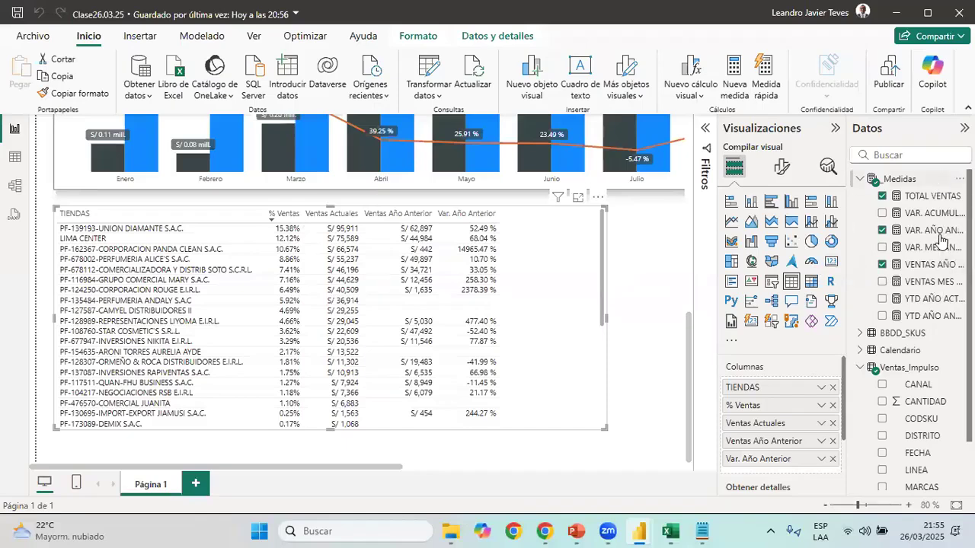
Add the VENTAS MES ANTERIOR measure after Var. Año Anterior in the store table and rename it Ventas Mes Anterior
drag(936, 282, 839, 468)
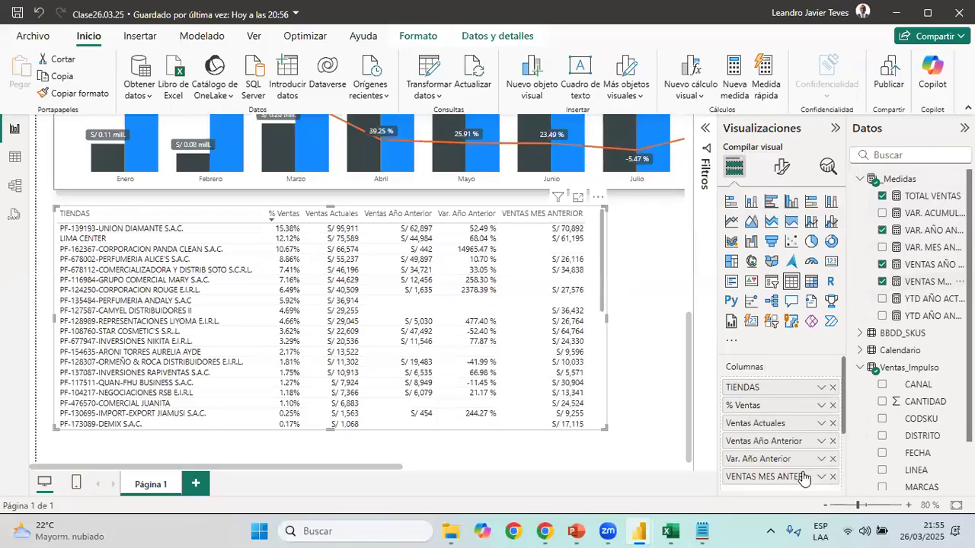
double_click(808, 476)
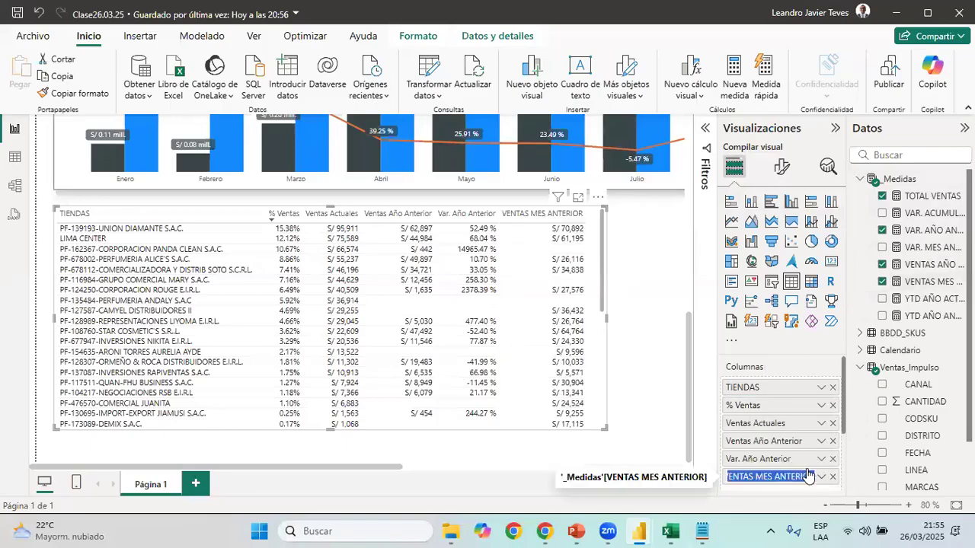
text(Ventas Mes Anterior)
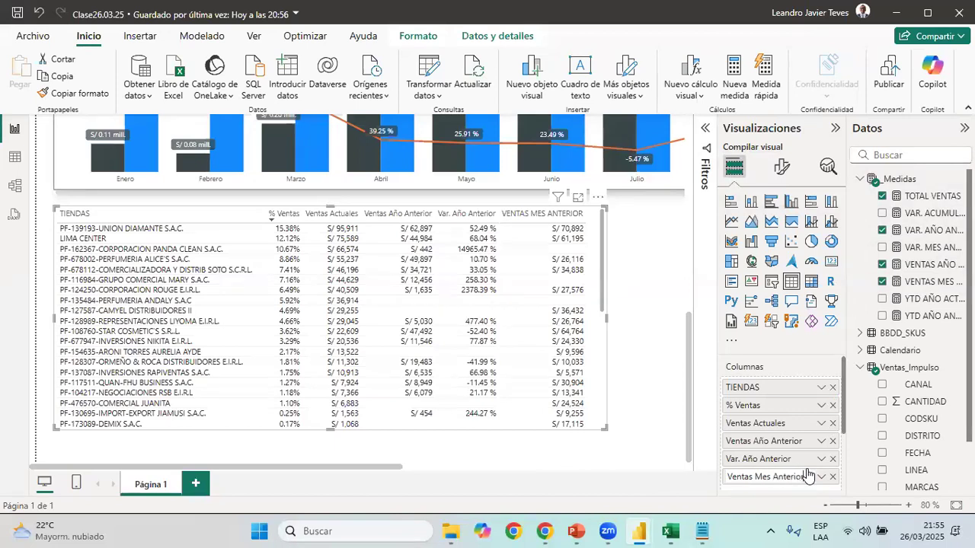
key(Return)
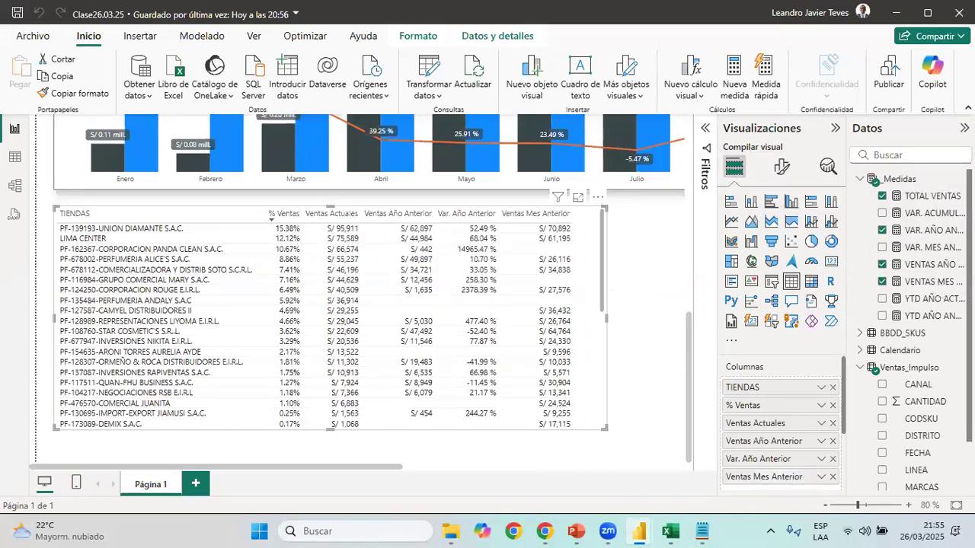
Add the VAR. MES ANTERIOR measure after Ventas Mes Anterior in the store table and rename it Var. Mes Anterior
drag(937, 252, 810, 415)
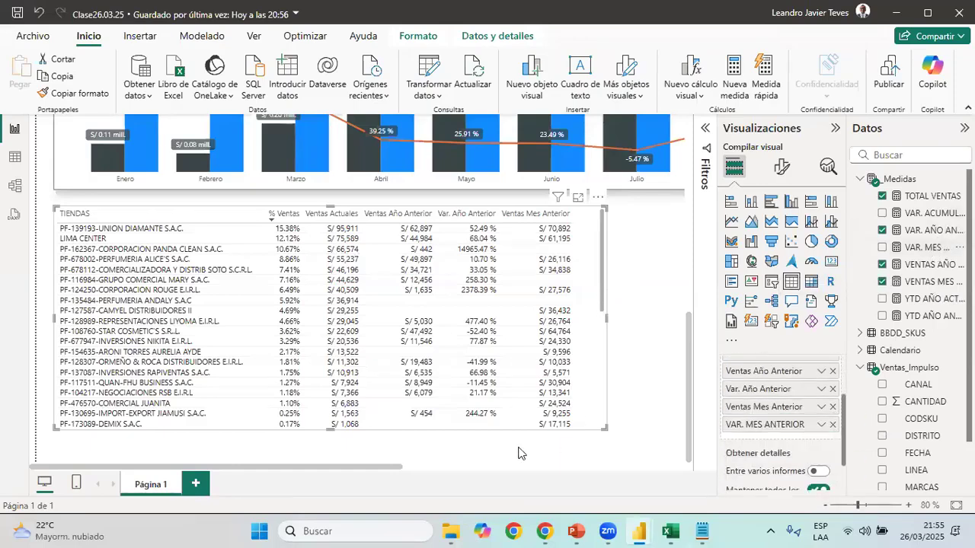
double_click(778, 424)
text(Var. )
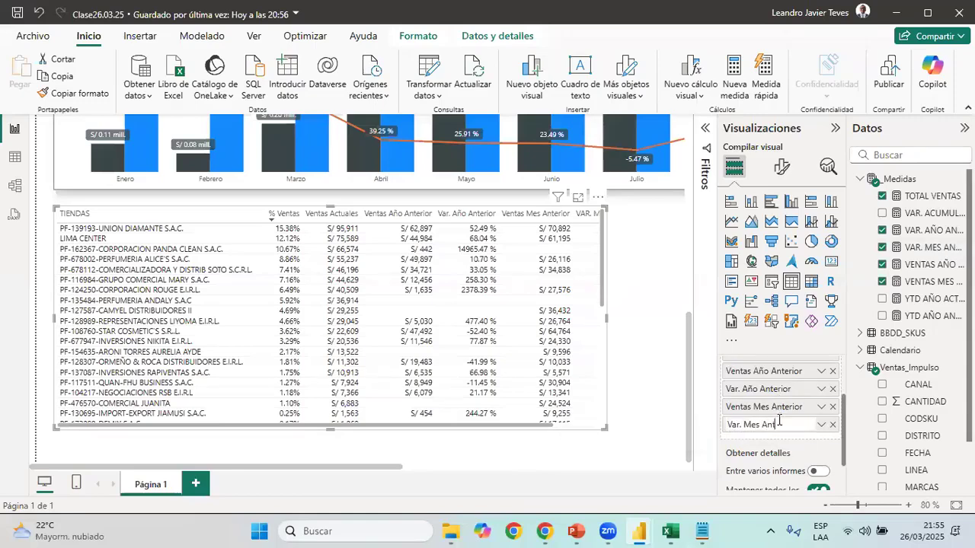
text(Mes Anterior)
key(Return)
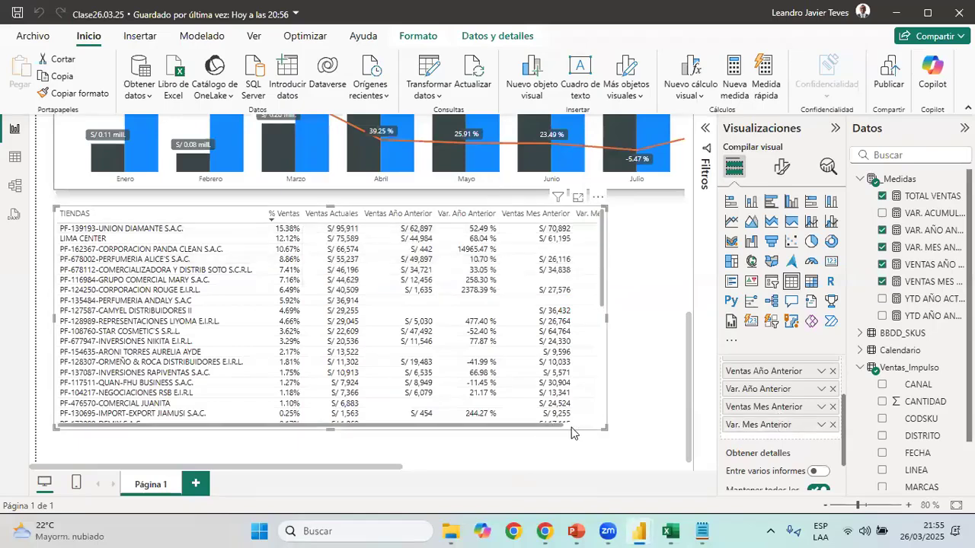
Narrow the store table's columns from Ventas Actuales through Var. Mes Anterior so their headings wrap onto two lines
scroll(466, 221, right, 2)
drag(466, 221, 449, 221)
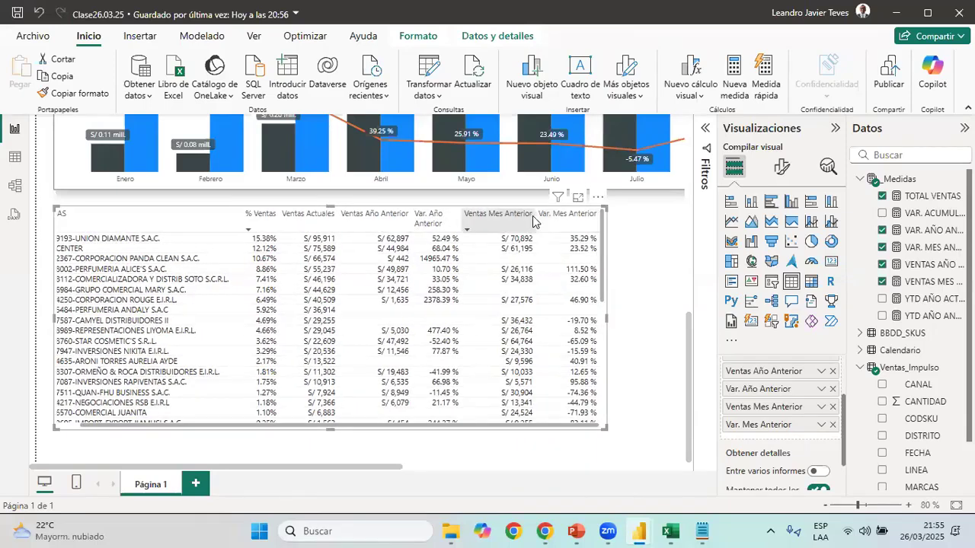
drag(510, 218, 529, 217)
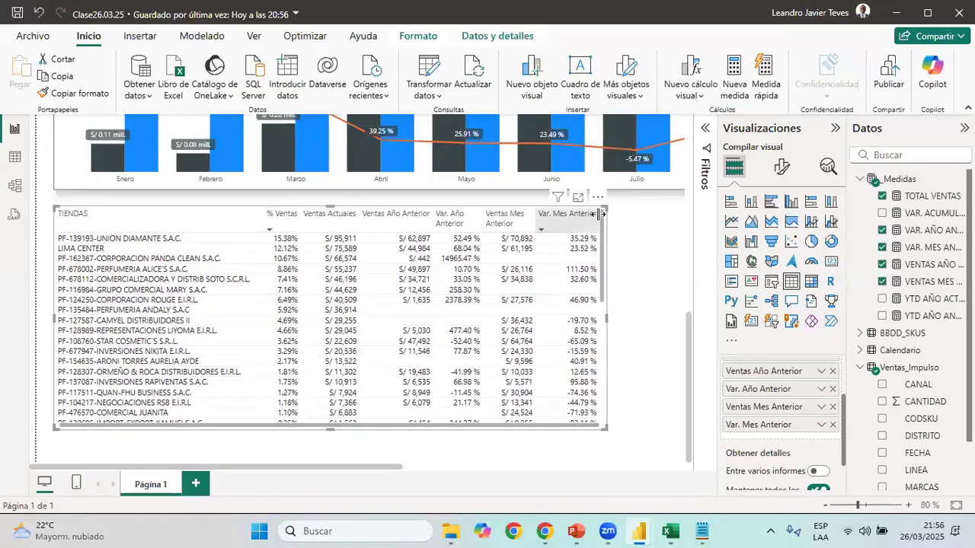
drag(588, 215, 575, 216)
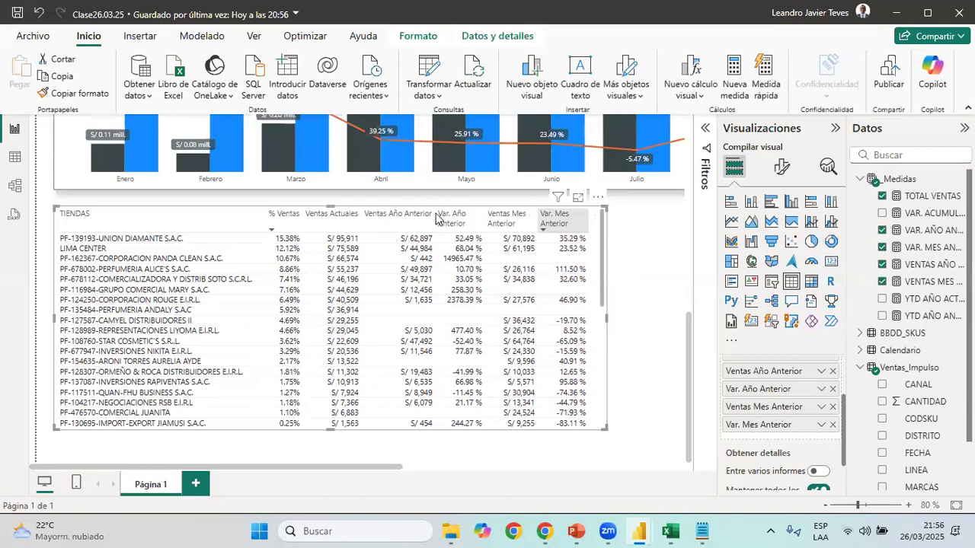
drag(436, 219, 348, 217)
scroll(533, 313, up, 3)
scroll(533, 312, down, 3)
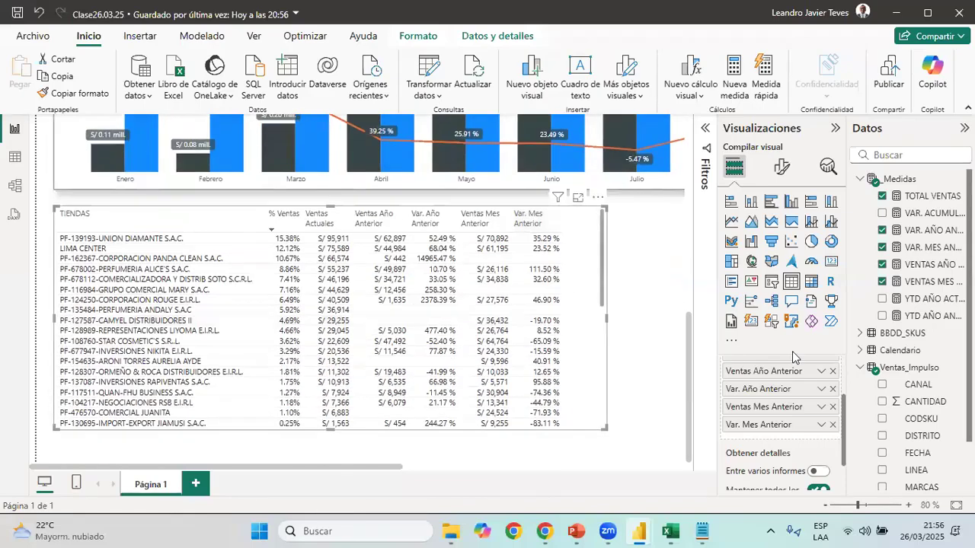
Format the store table's column headers with black, bold, centred text
click(778, 171)
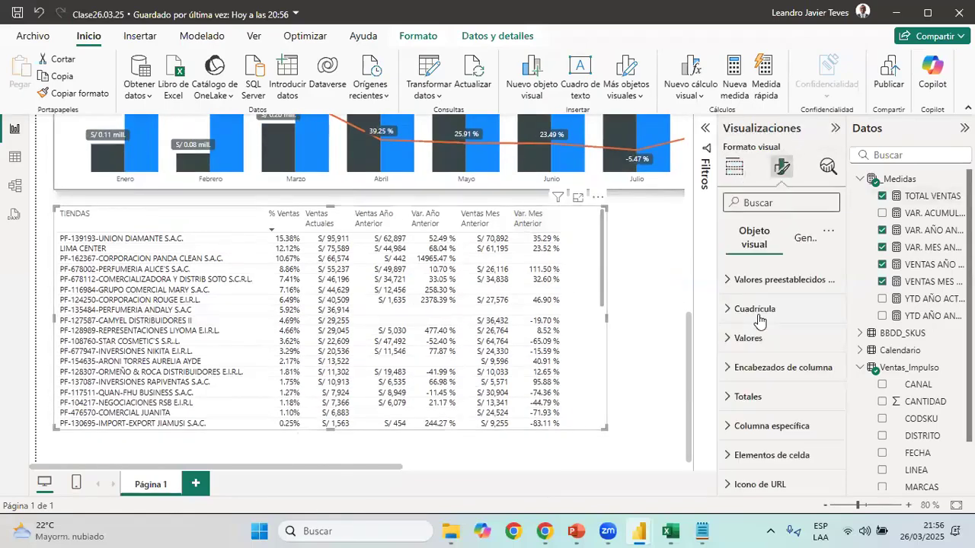
click(802, 369)
click(756, 380)
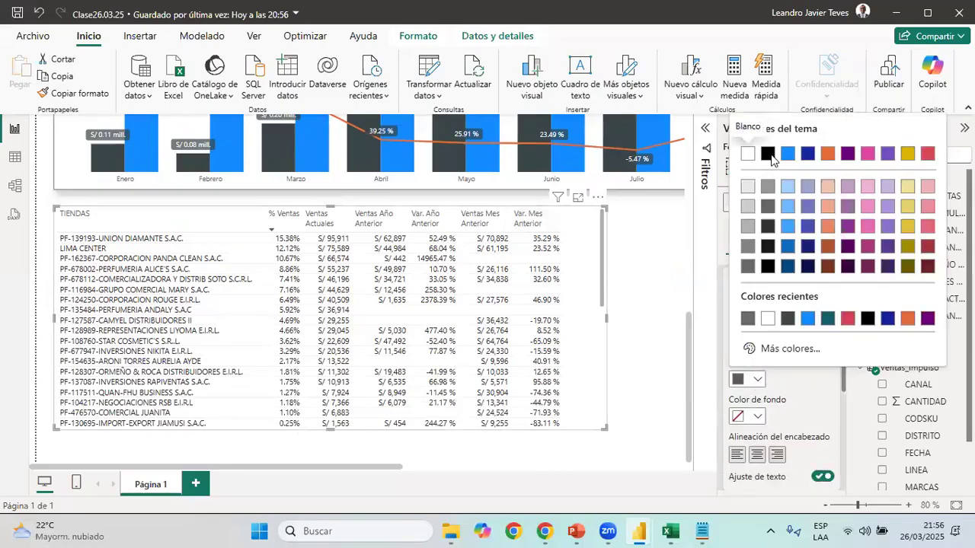
click(767, 154)
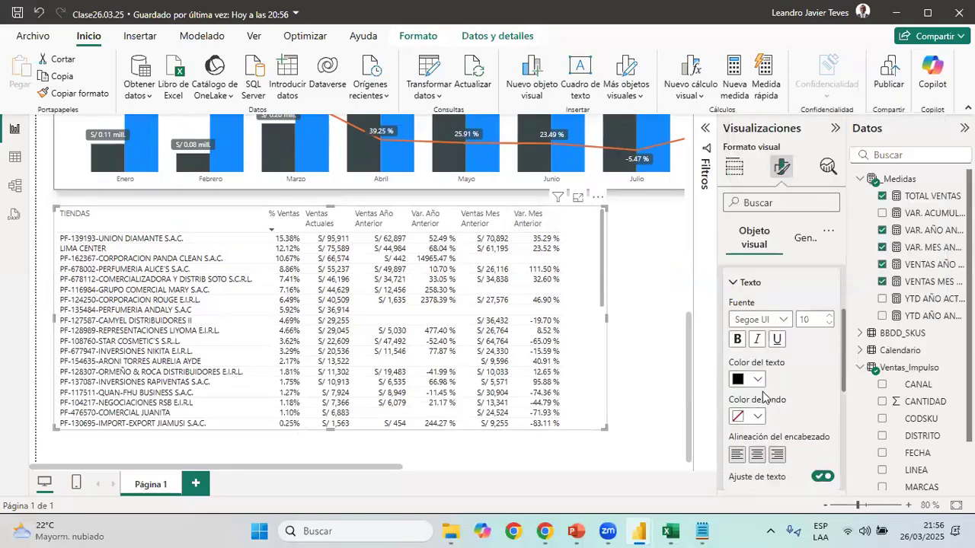
click(739, 341)
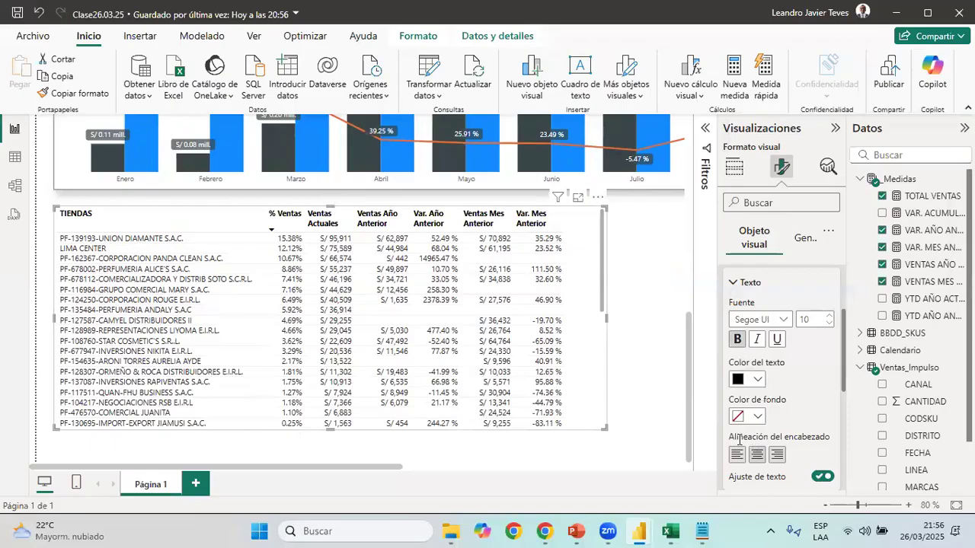
click(756, 454)
scroll(762, 388, up, 4)
click(754, 368)
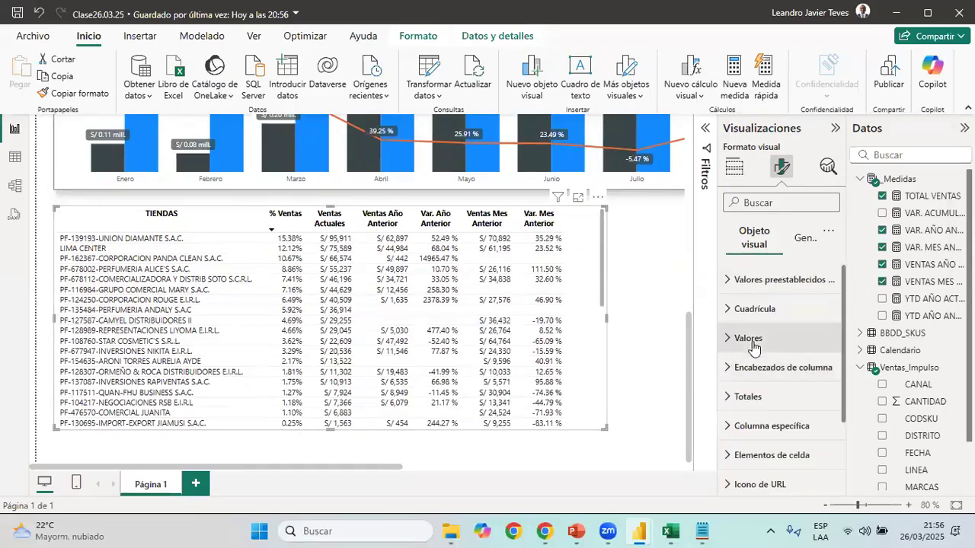
Set the alternate background colour of the store table's values to light grey
click(748, 338)
scroll(766, 347, down, 3)
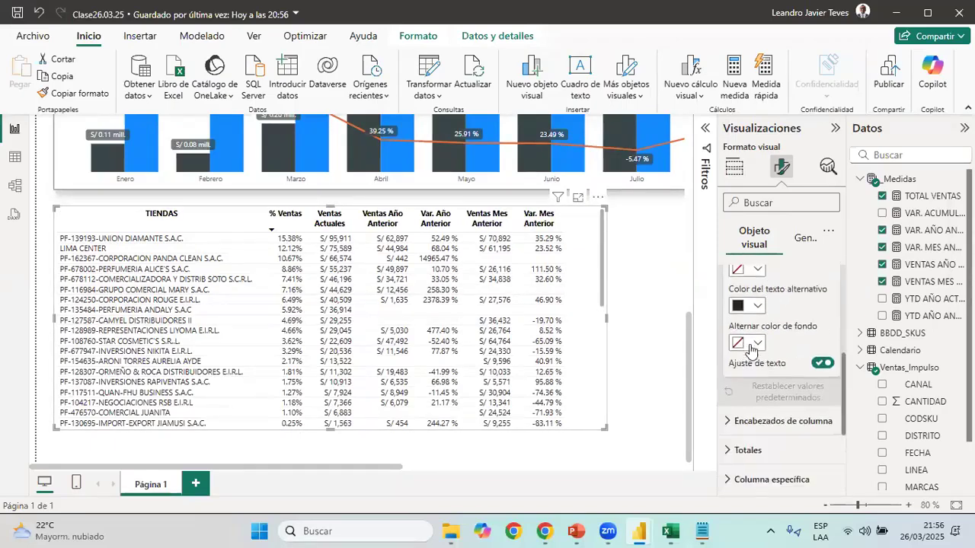
click(748, 343)
click(747, 150)
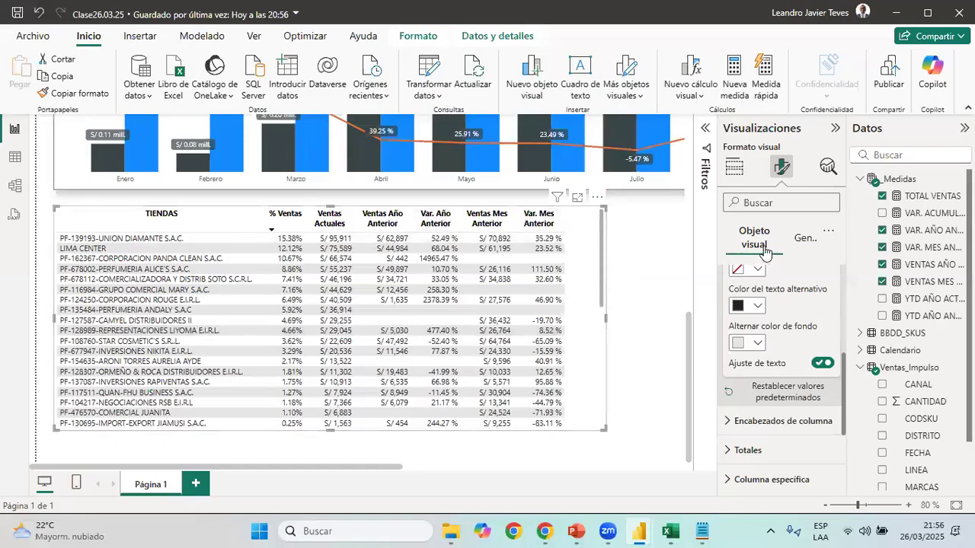
Give the store table's Var. Año Anterior column conditional icons with only two rules, a red circle and a green circle
click(738, 173)
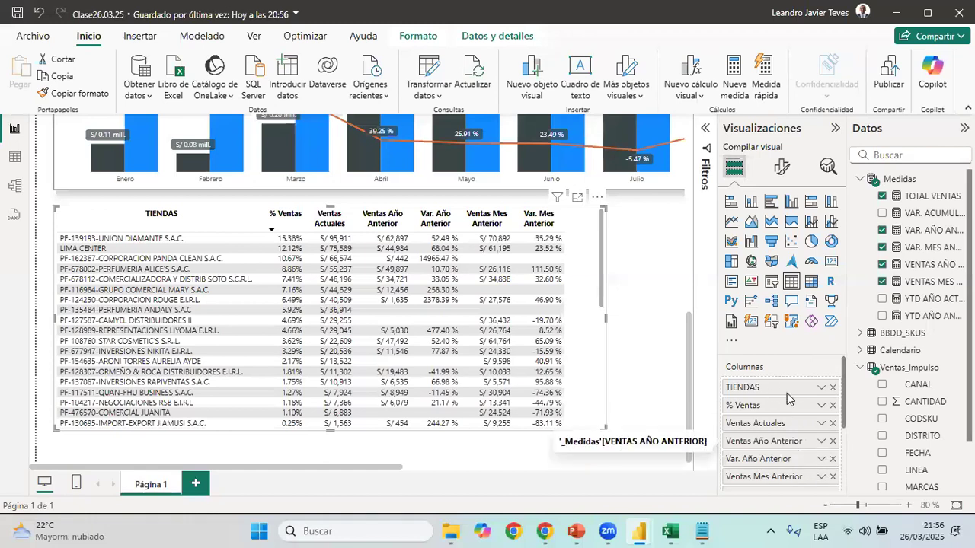
scroll(809, 449, down, 3)
scroll(843, 418, up, 3)
scroll(809, 426, down, 3)
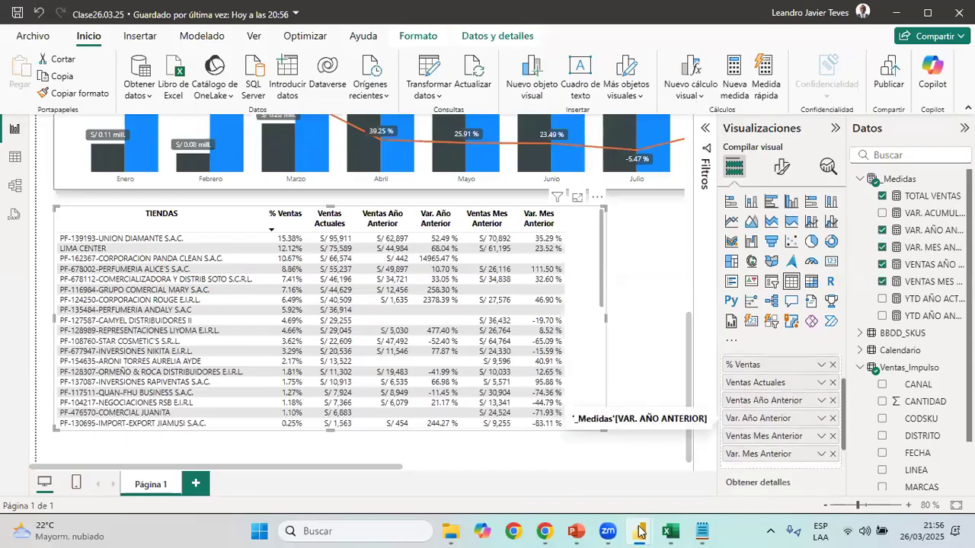
mouse_move(638, 531)
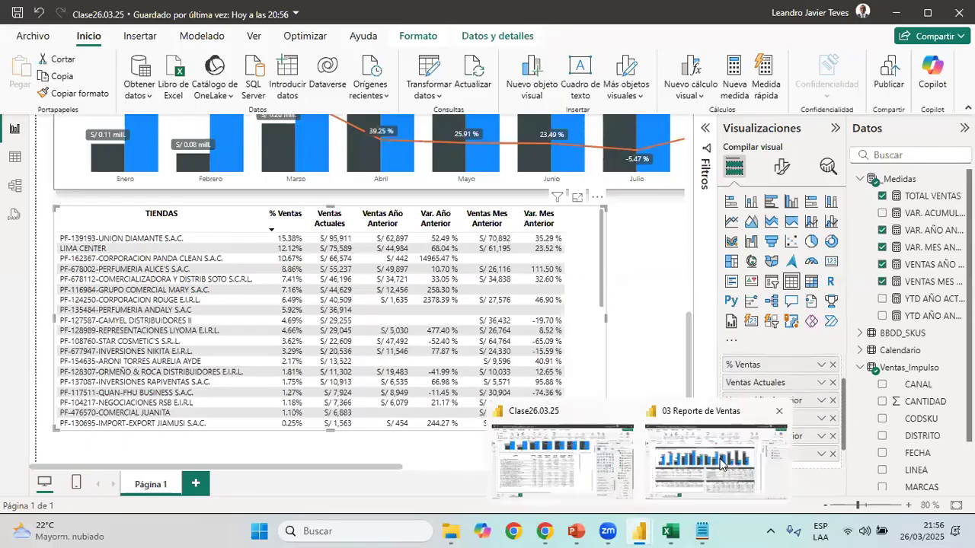
click(899, 15)
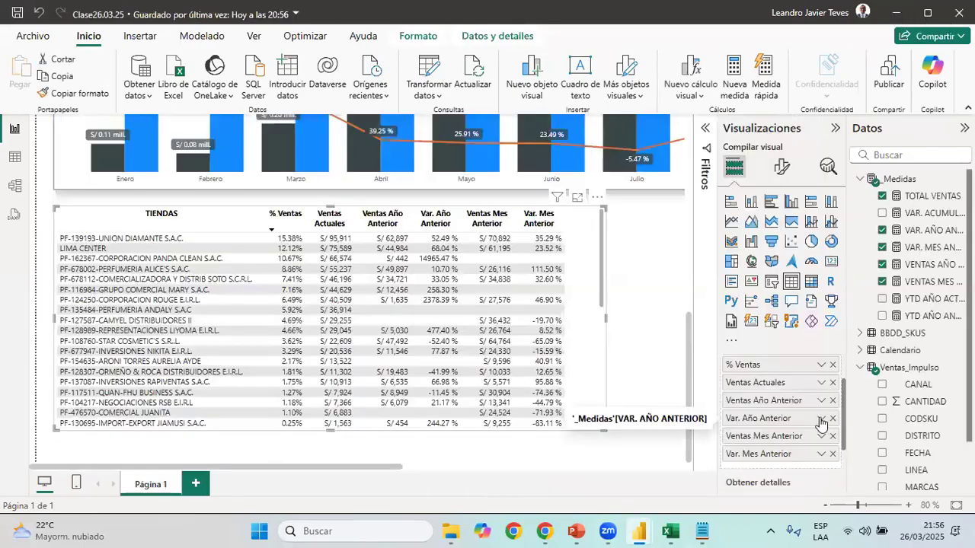
click(820, 420)
mouse_move(731, 362)
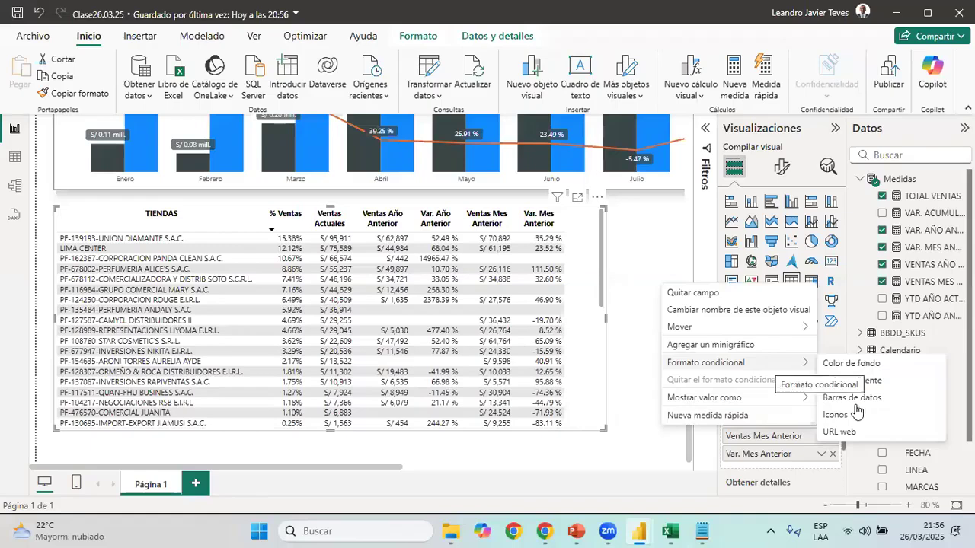
click(836, 415)
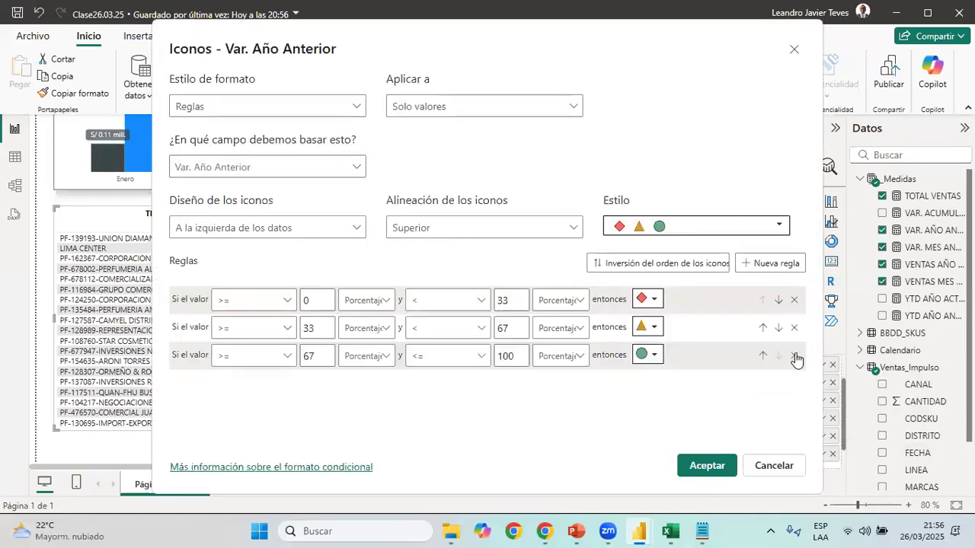
click(637, 299)
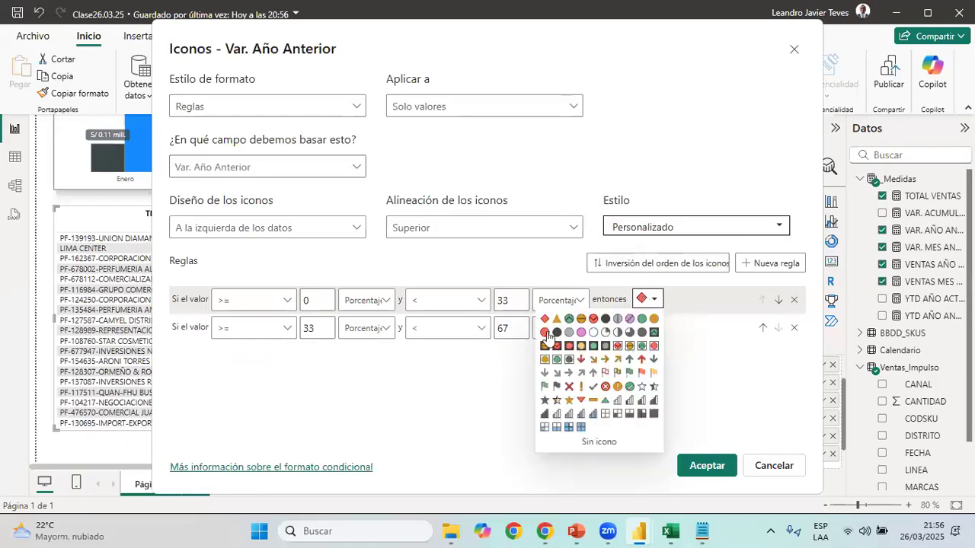
click(545, 333)
click(654, 327)
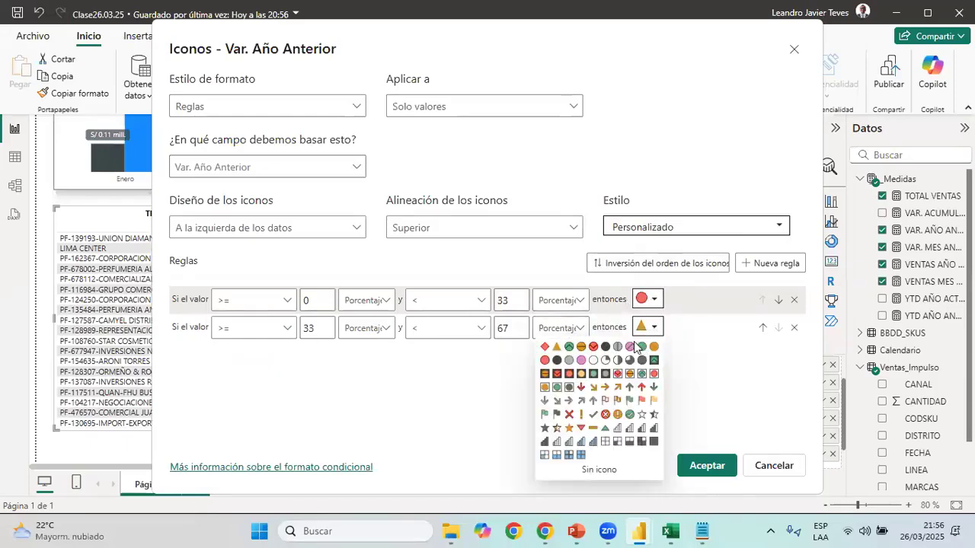
click(641, 346)
Switch both Var. Año Anterior icon rules from percentage to Número and place the icons to the right of the data
click(564, 302)
click(553, 326)
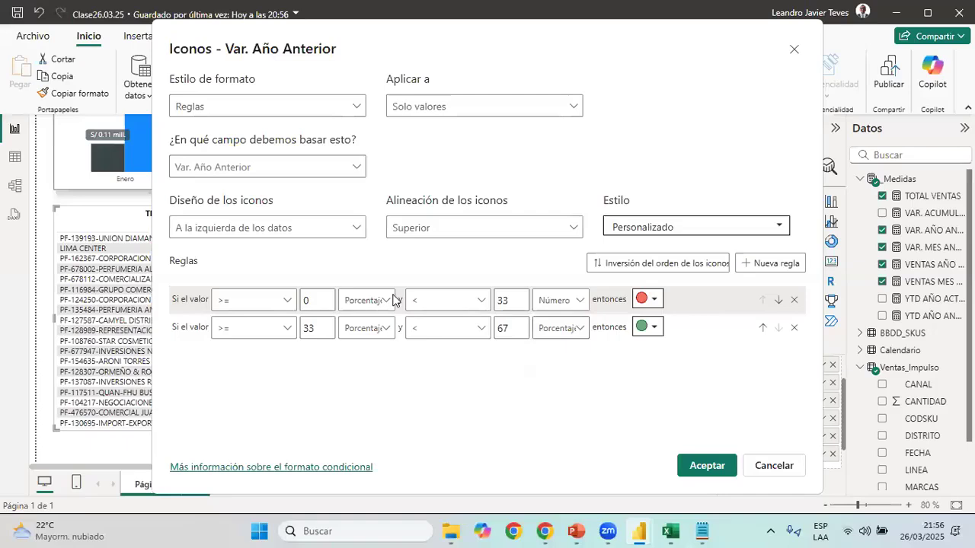
click(387, 300)
click(361, 322)
click(366, 327)
click(361, 349)
click(259, 227)
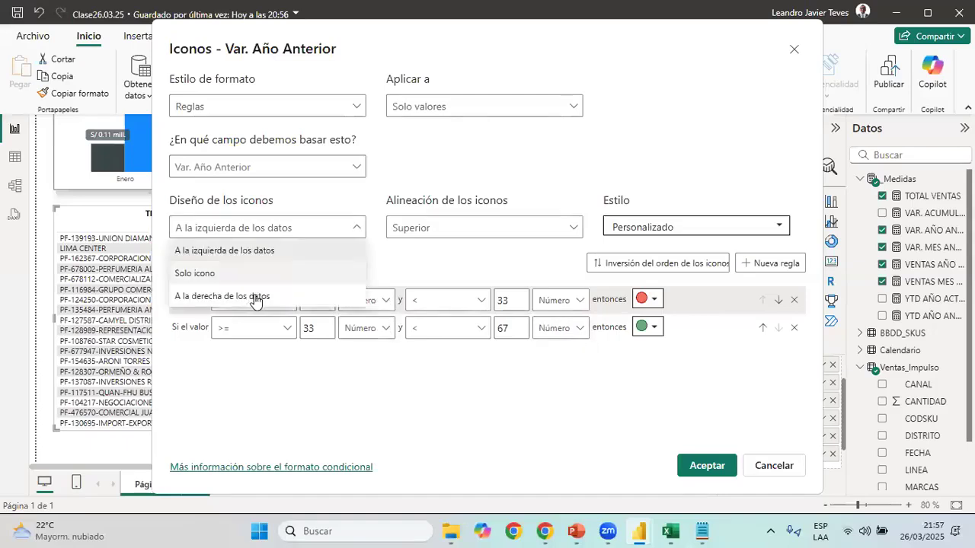
click(255, 297)
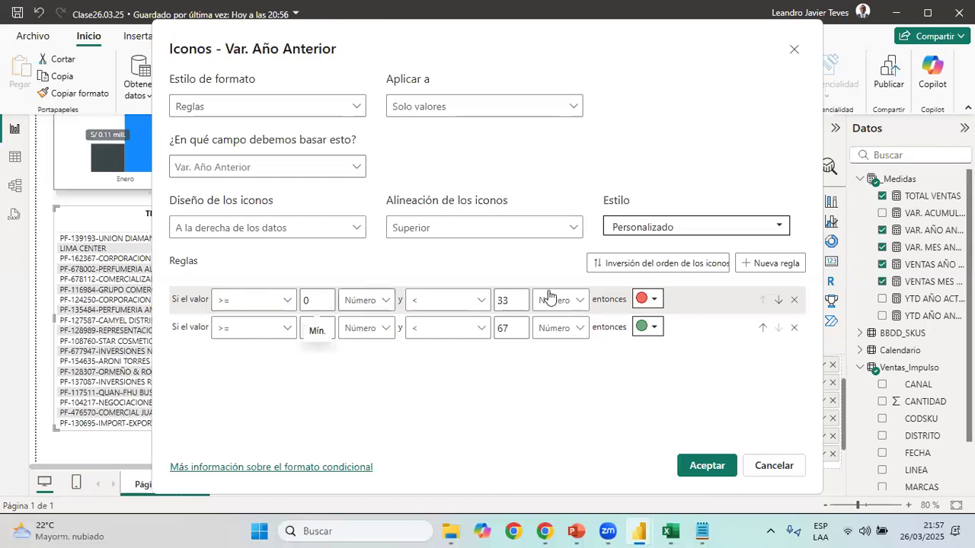
Apply red from -1000 to below 0 and green from 0 to below 1000, and widen the Var. Año Anterior column to fit the icons
drag(523, 304, 442, 310)
text(0)
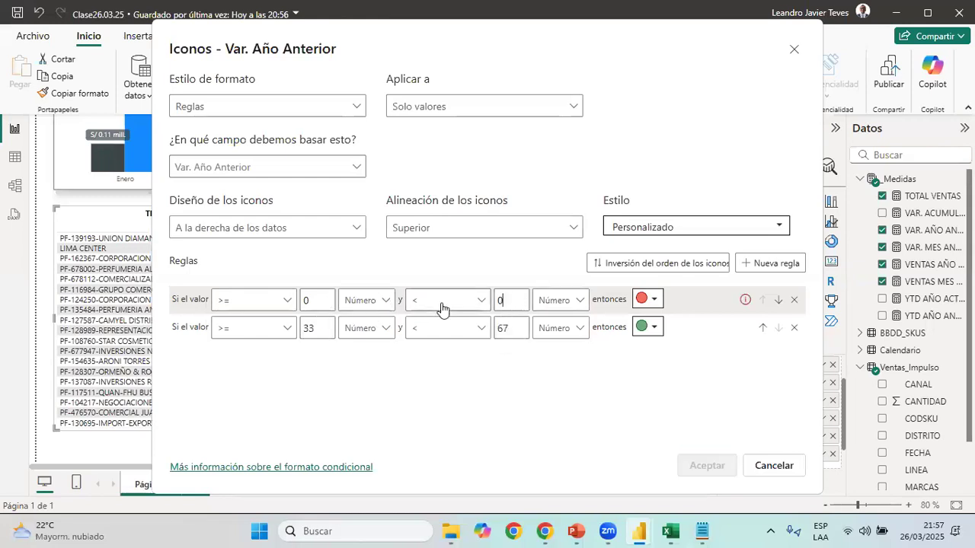
drag(328, 302, 259, 301)
text(-1)
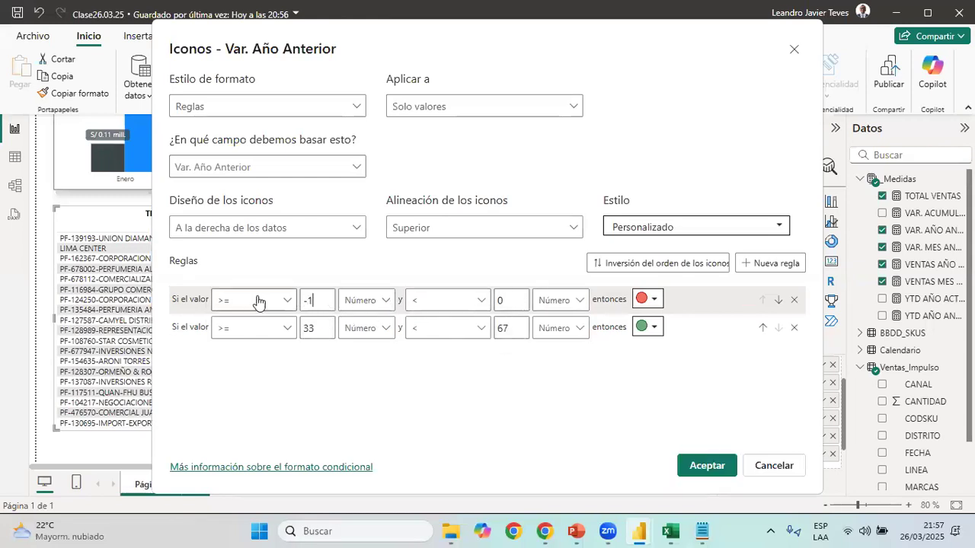
text(000)
drag(328, 327, 260, 328)
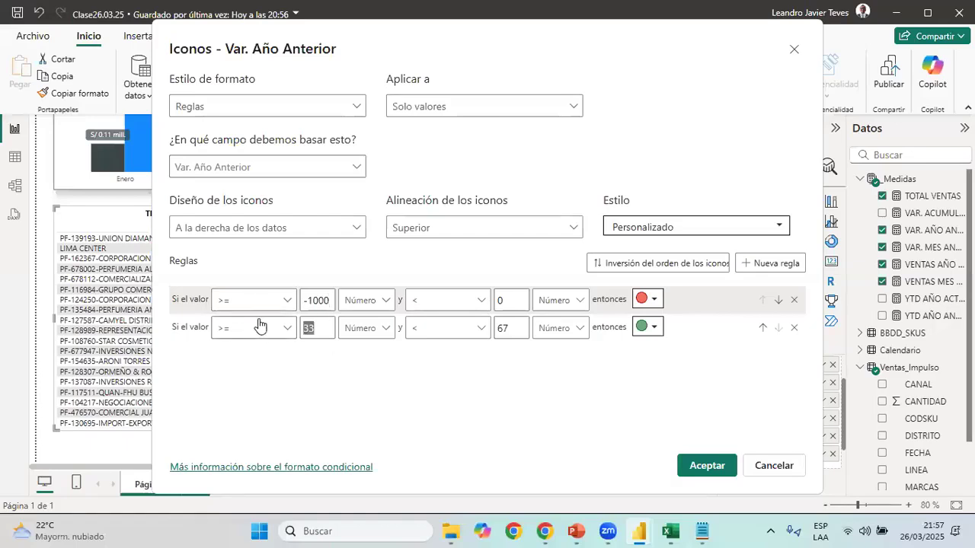
text(0)
drag(524, 328, 496, 328)
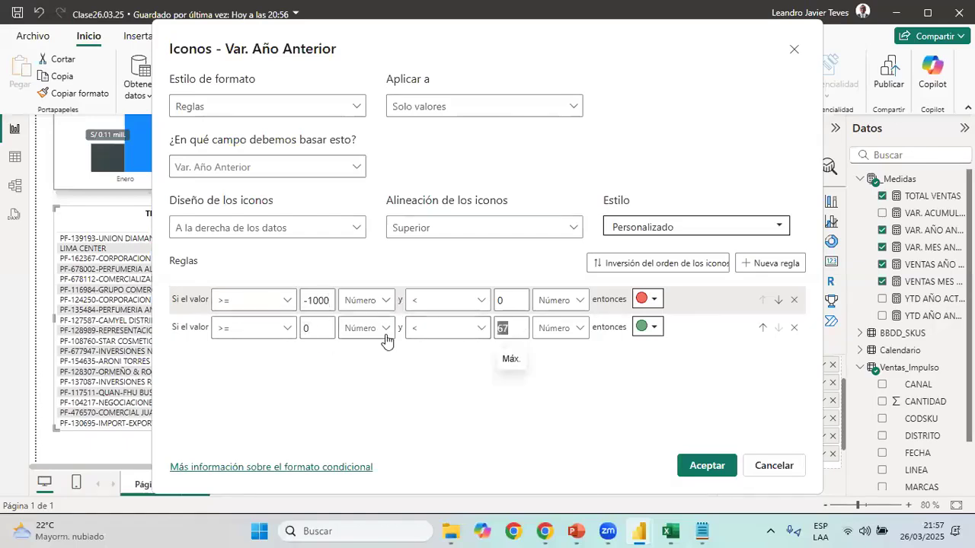
text(1000)
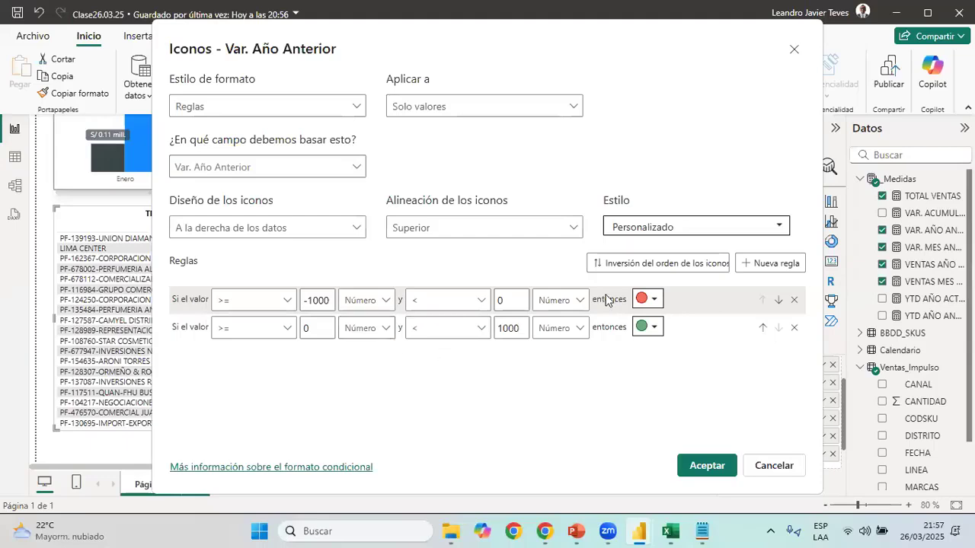
click(707, 465)
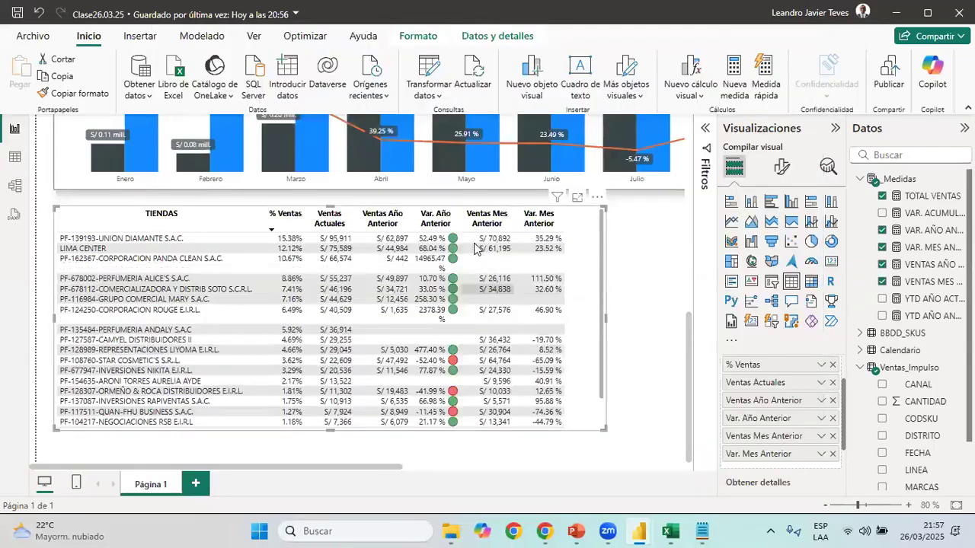
drag(460, 213, 466, 213)
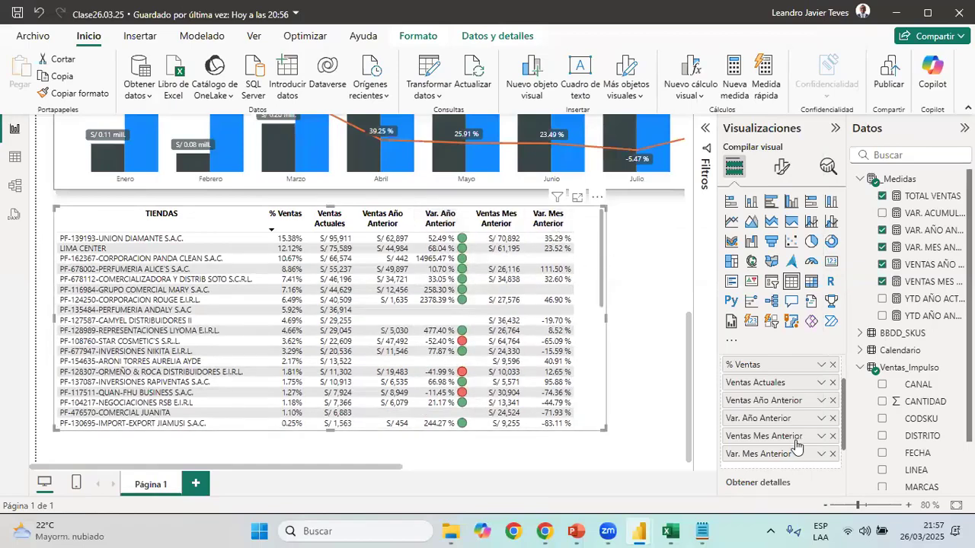
Give the store table's Var. Mes Anterior column conditional icons with two rules, a red circle and a green circle
scroll(774, 435, down, 2)
click(818, 381)
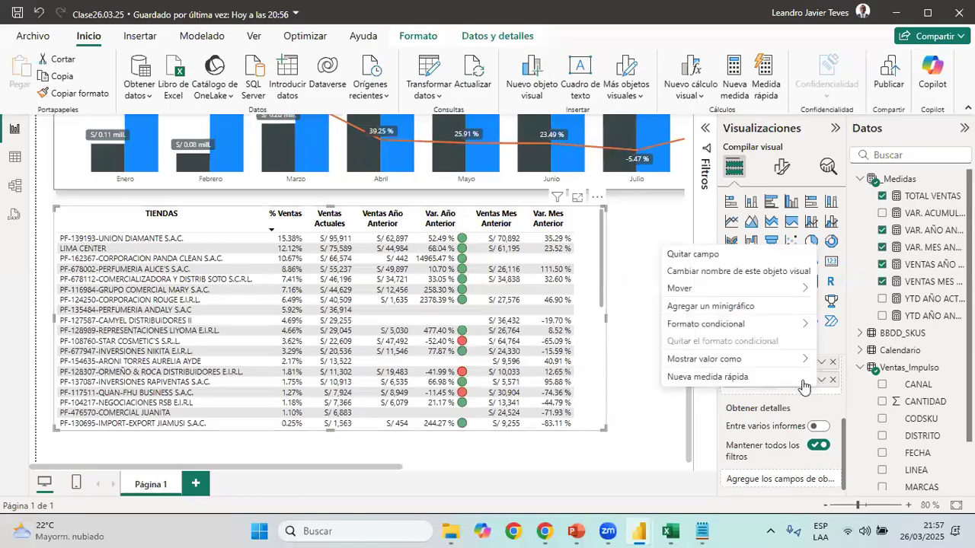
mouse_move(792, 326)
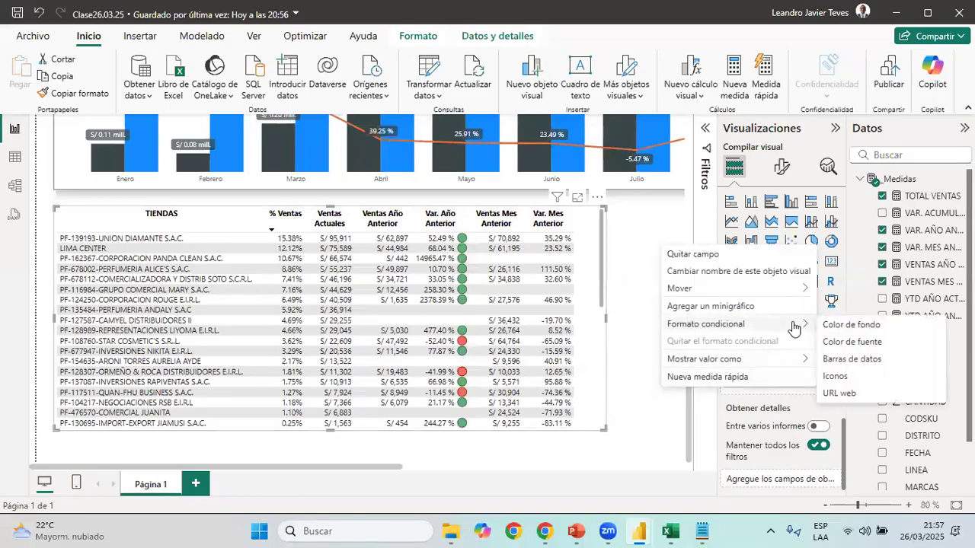
click(847, 377)
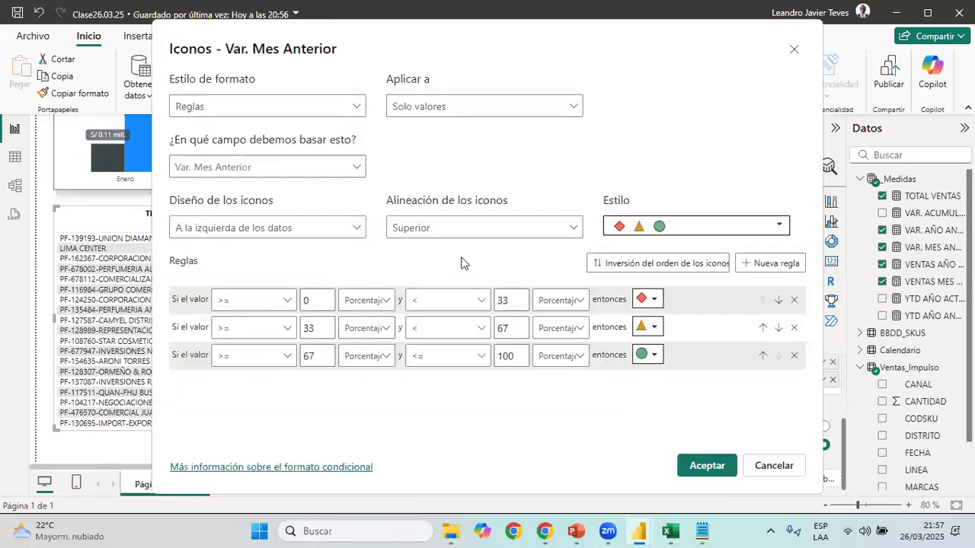
click(795, 356)
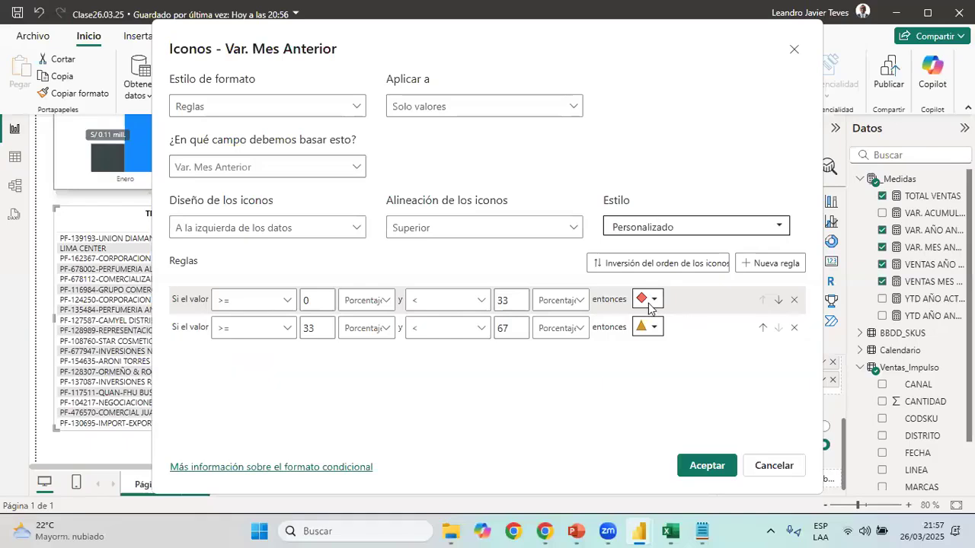
click(647, 298)
click(546, 333)
click(647, 327)
click(643, 347)
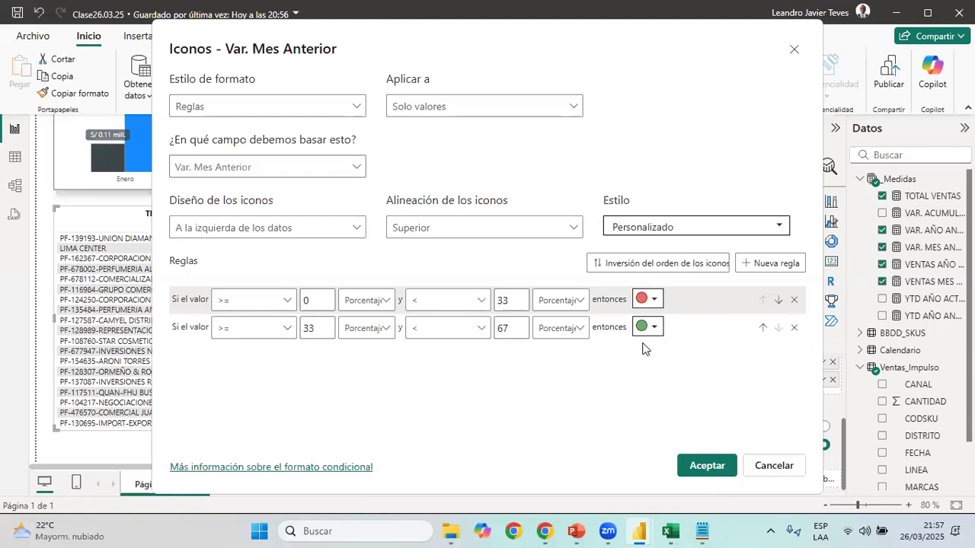
Set the Var. Mes Anterior icon rules to Número and position the icons to the right of the data
click(560, 327)
click(555, 352)
click(366, 300)
click(367, 321)
click(381, 328)
click(358, 351)
click(267, 227)
click(228, 296)
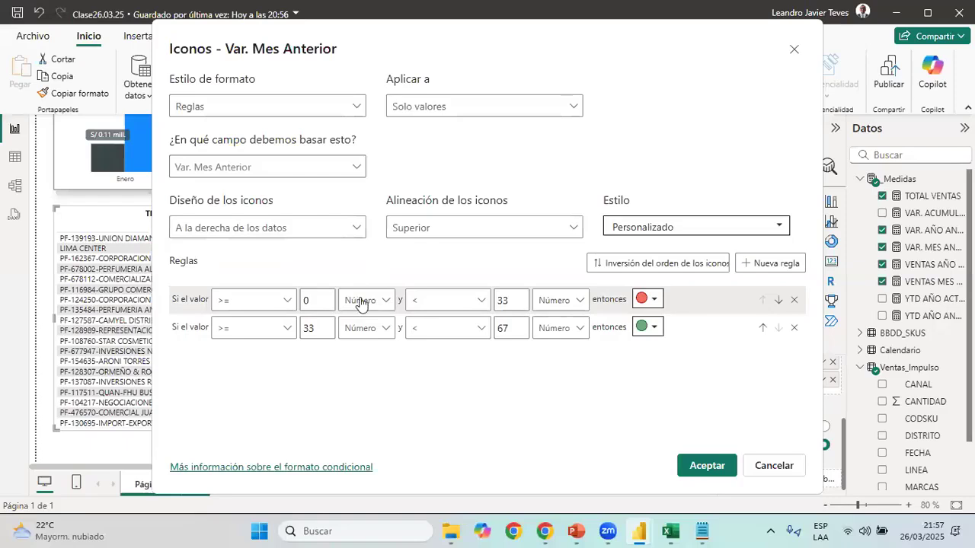
Apply the Var. Mes Anterior icon rules with red from -1000 to below 0 and green from 0 to below 1000
drag(514, 302, 421, 325)
text(0)
drag(319, 304, 257, 306)
text(-1000)
drag(328, 326, 286, 336)
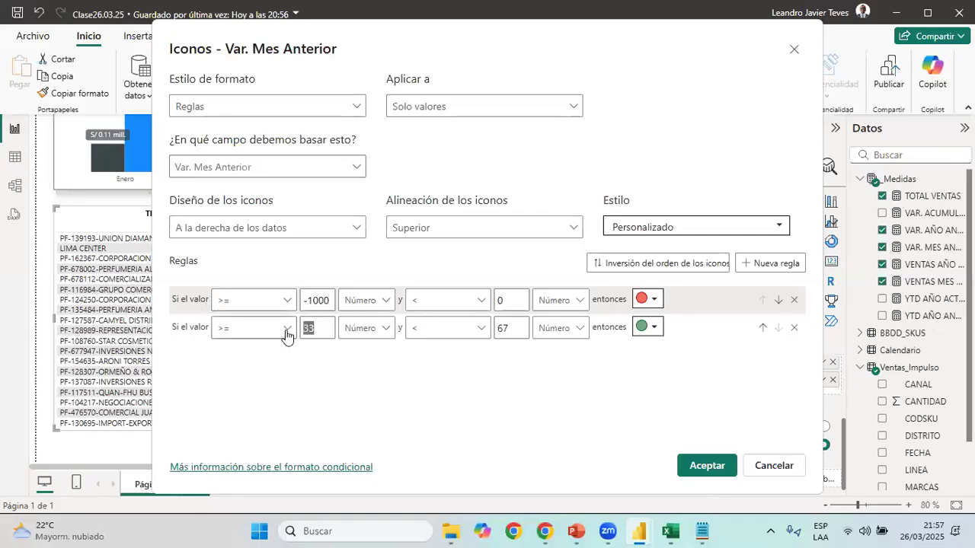
text(0)
drag(522, 328, 450, 332)
text(1000)
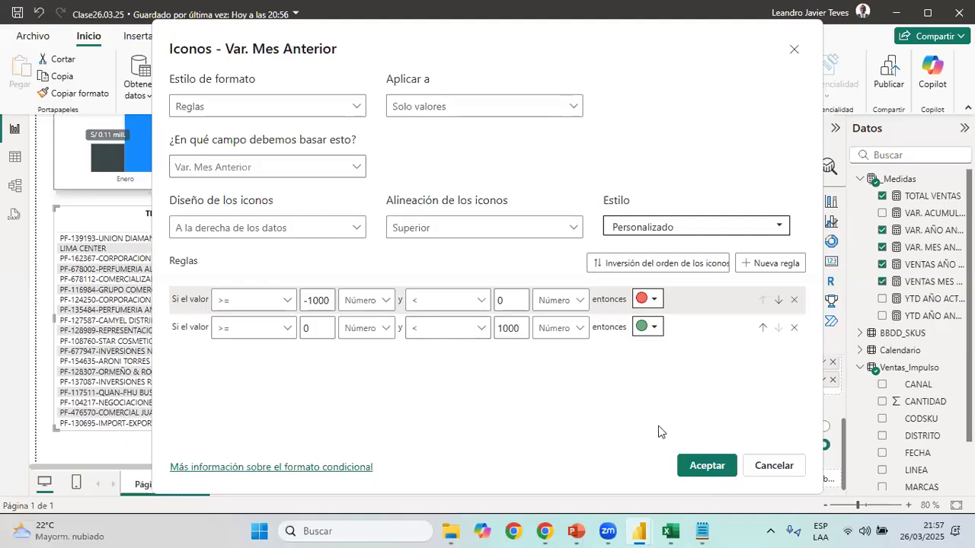
click(707, 466)
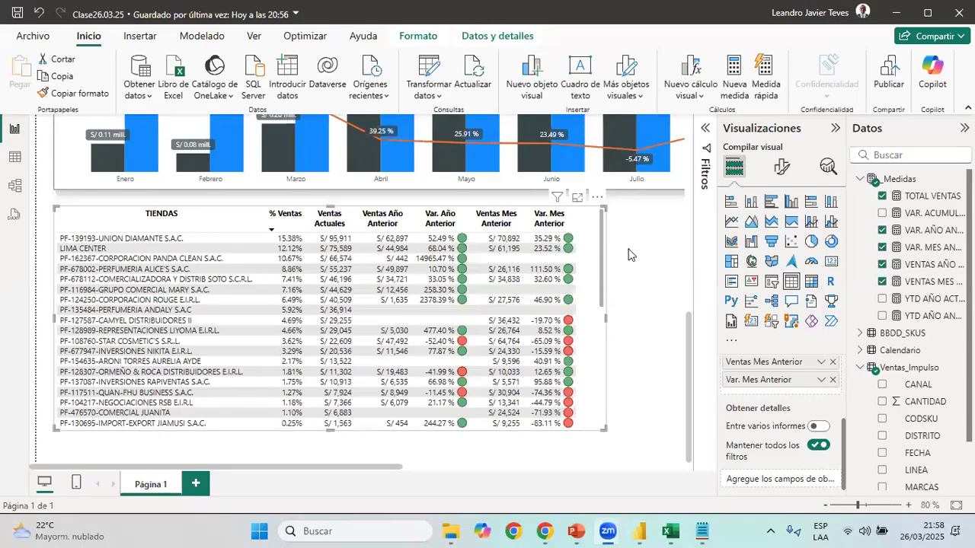
Narrow the TIENDAS column slightly and reduce the store table's width to fit its columns closely
drag(607, 319, 641, 326)
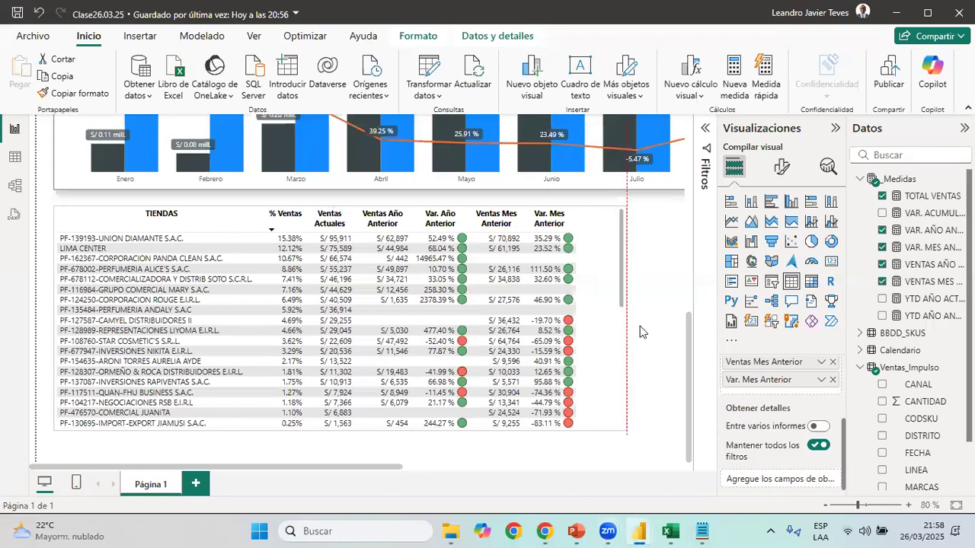
click(826, 506)
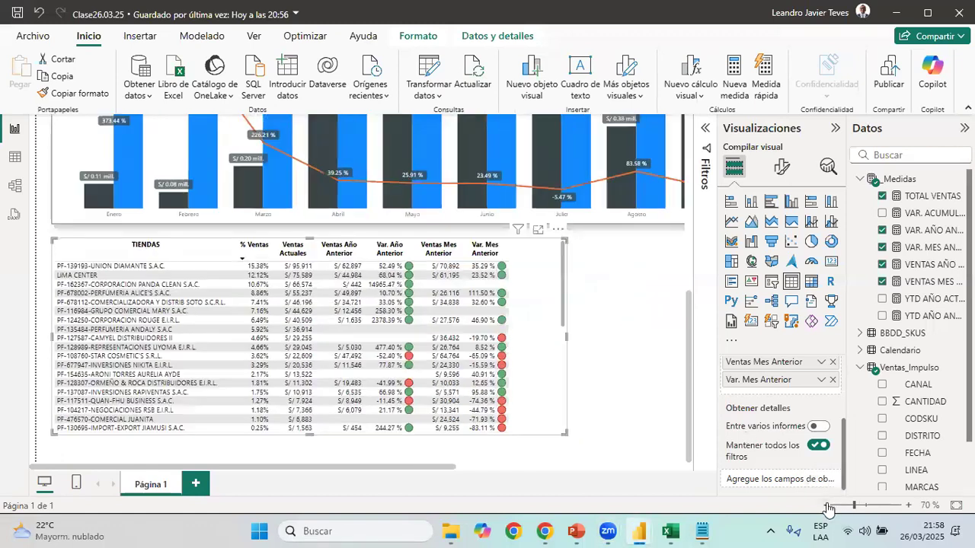
click(825, 505)
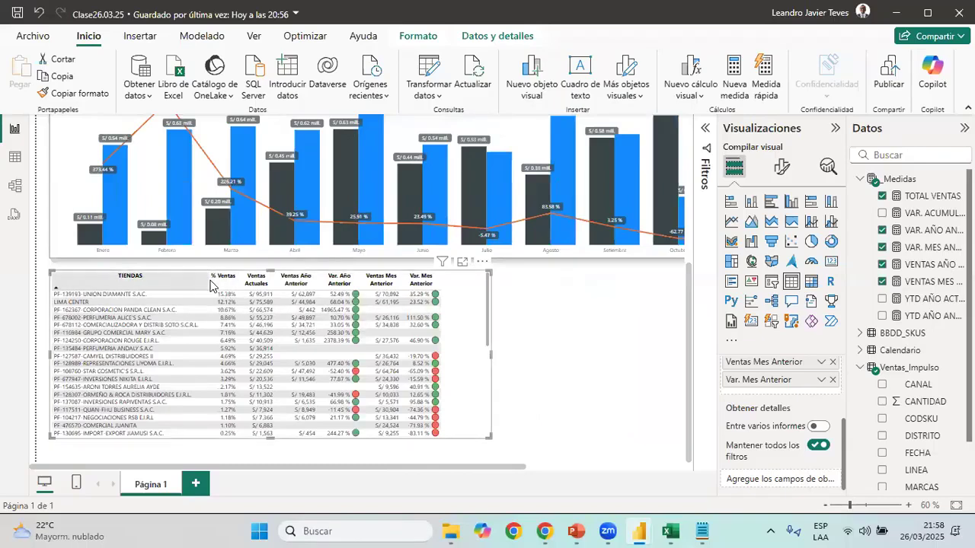
drag(204, 279, 200, 278)
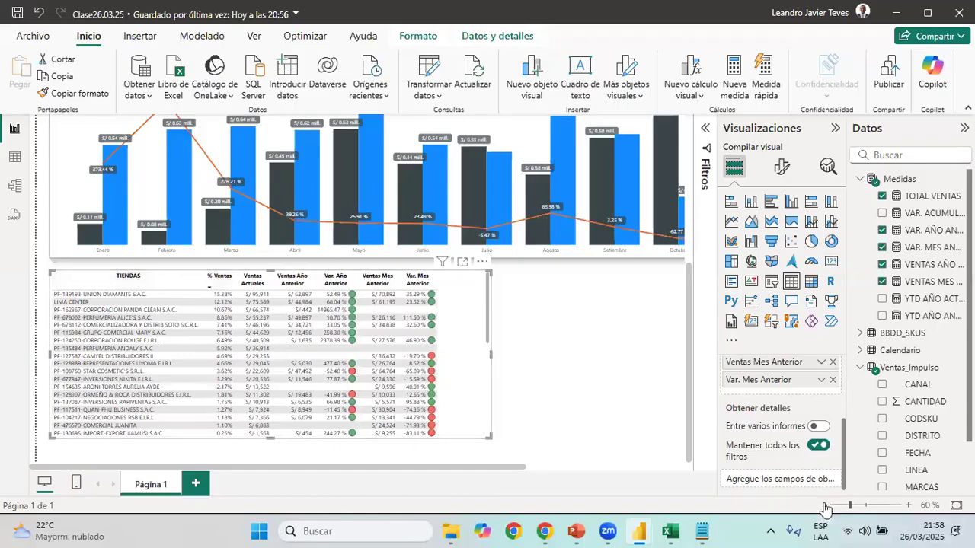
click(825, 506)
drag(413, 373, 386, 369)
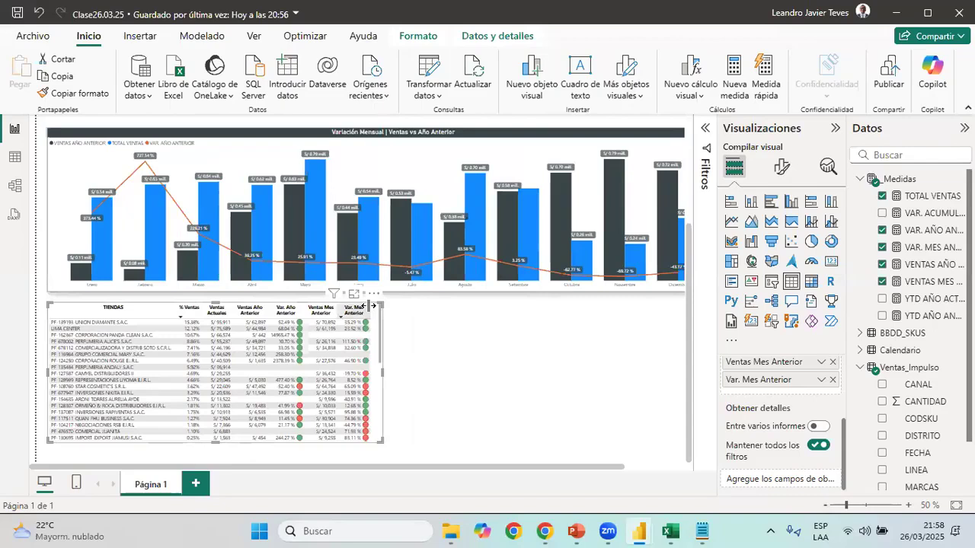
Duplicate the store table and place the copy beside the original, below the monthly combo chart
click(512, 334)
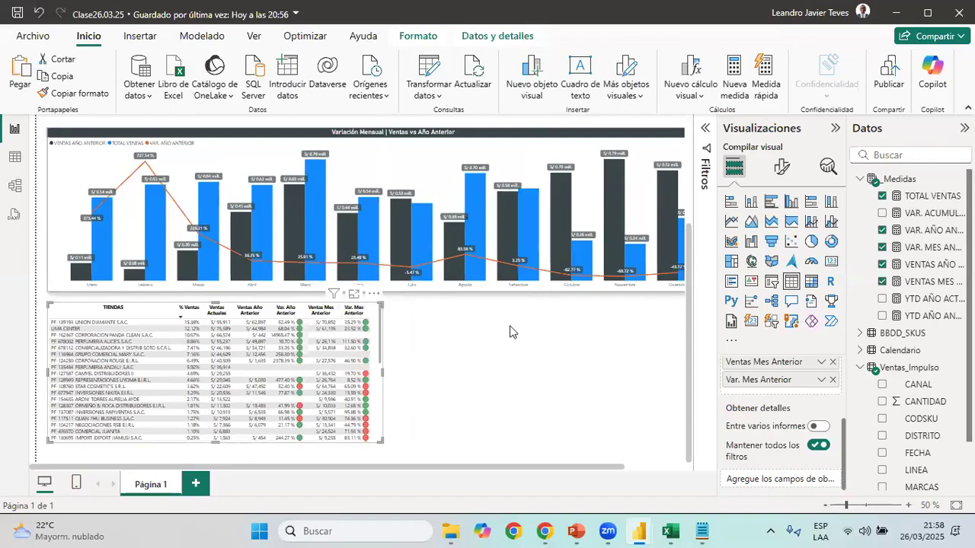
click(343, 315)
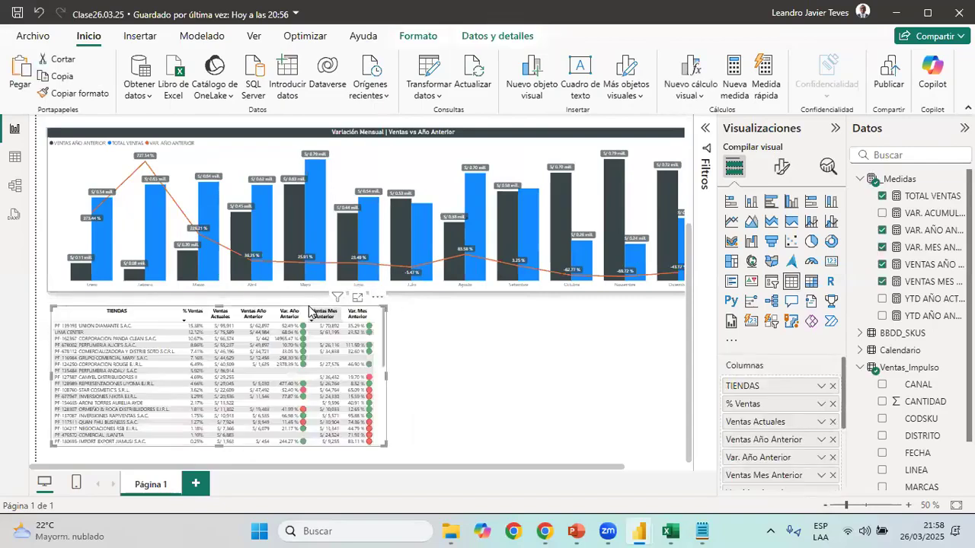
drag(304, 311, 649, 308)
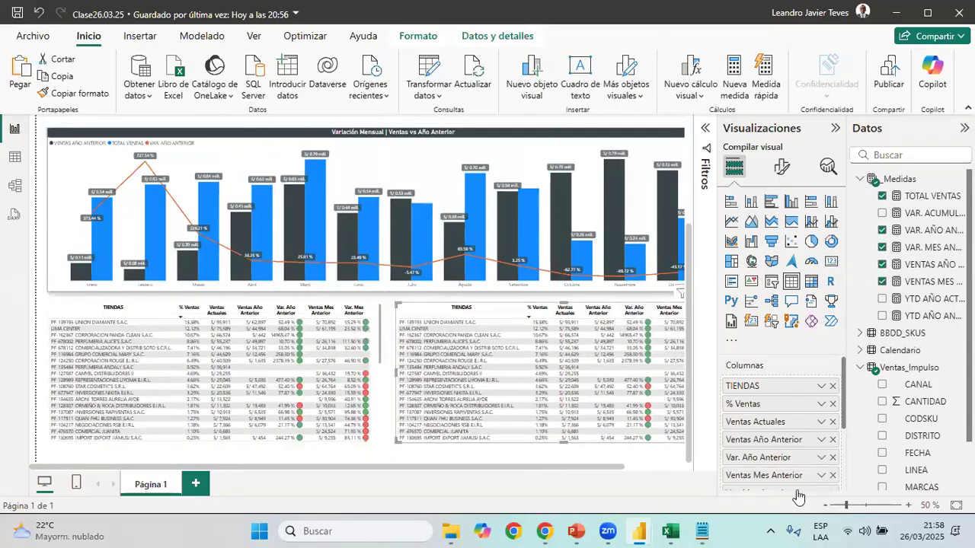
Align the copied table with the combo chart's outer edge and replace its TIENDAS column with VENDEDORES as the first column
scroll(598, 487, down, 1)
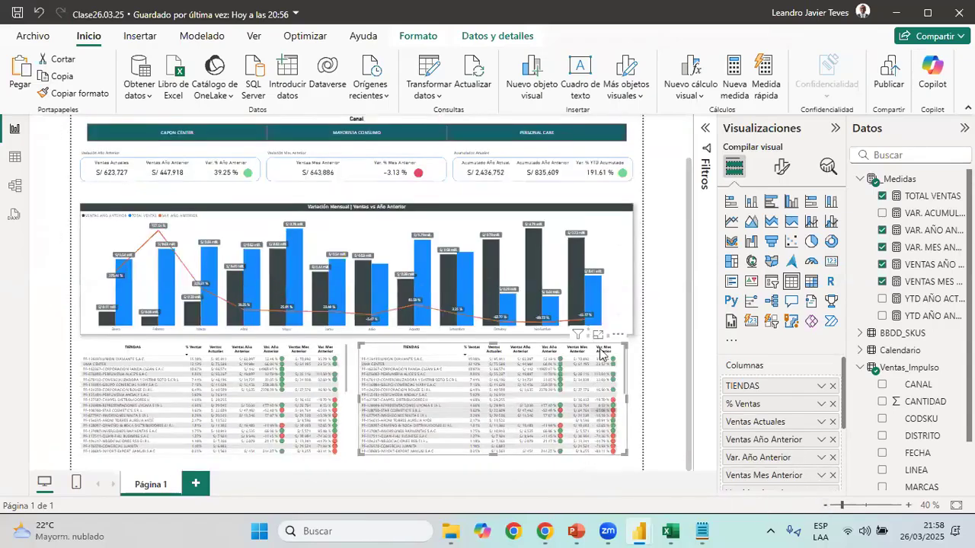
drag(614, 349, 617, 350)
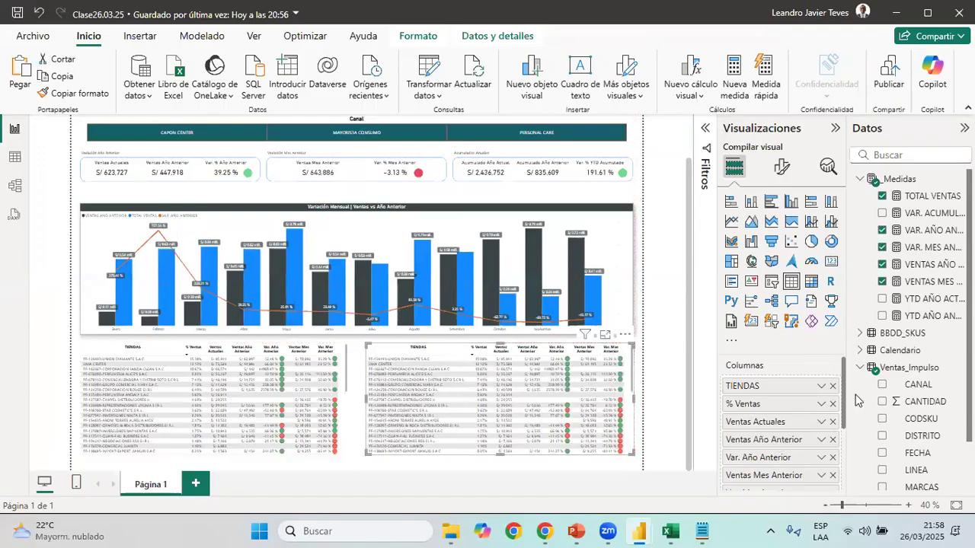
click(833, 387)
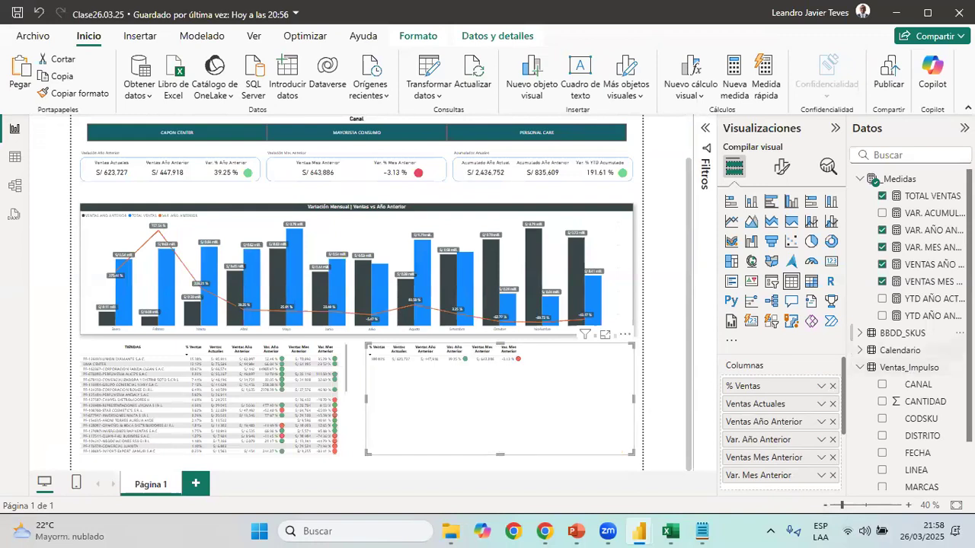
scroll(937, 396, down, 3)
drag(940, 483, 815, 383)
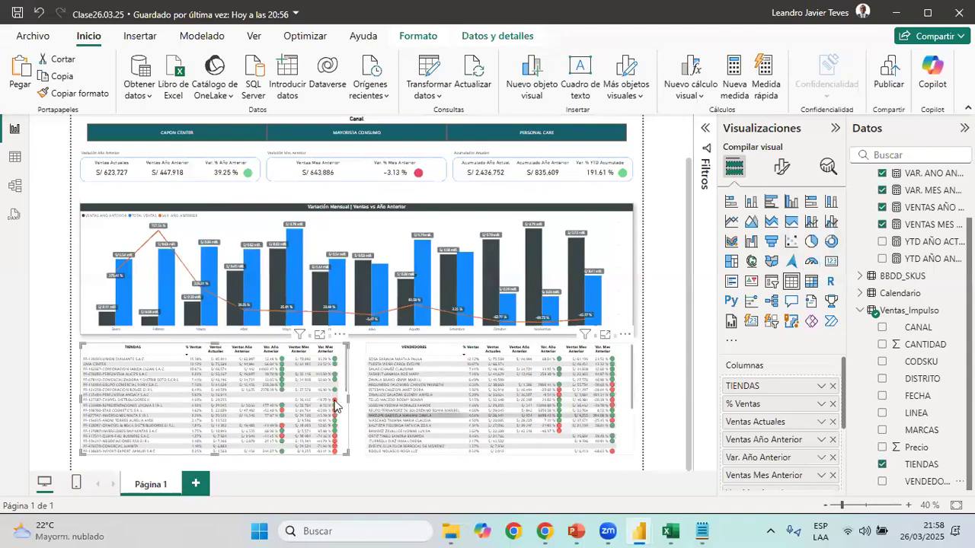
Turn on the store table's title and set it to "Resumen Crecimiento | Tiendas", following the wording in 03 Reporte de Ventas
click(782, 167)
click(798, 240)
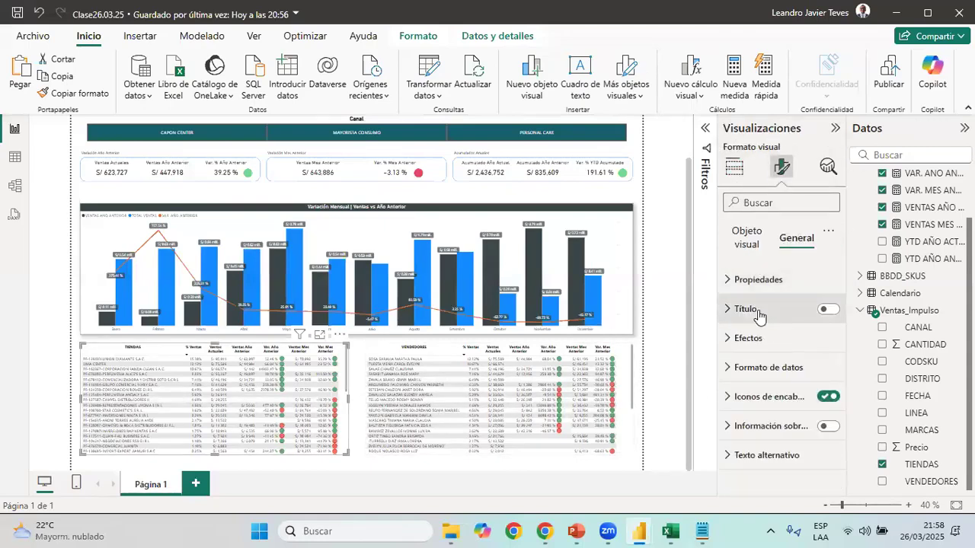
click(827, 309)
click(745, 308)
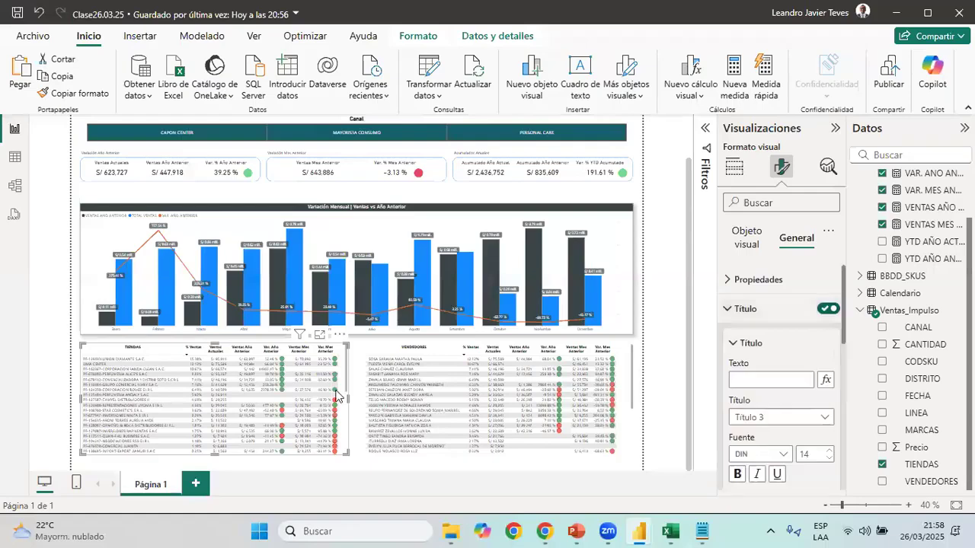
mouse_move(639, 531)
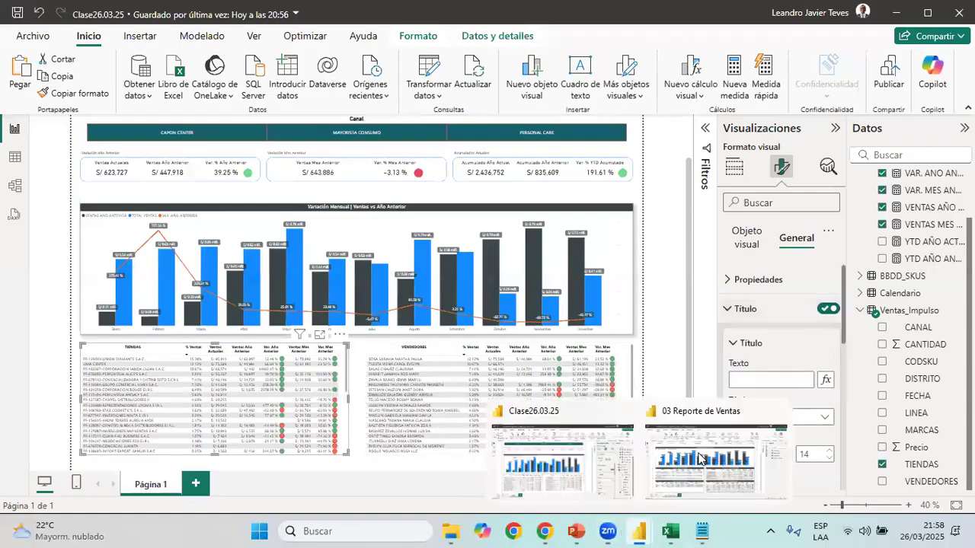
key(alt+Tab)
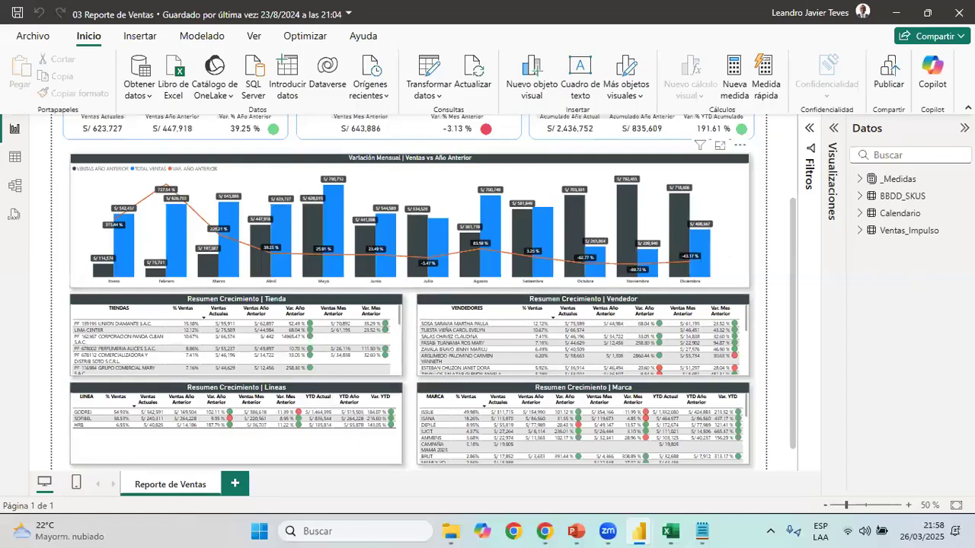
key(alt+Tab)
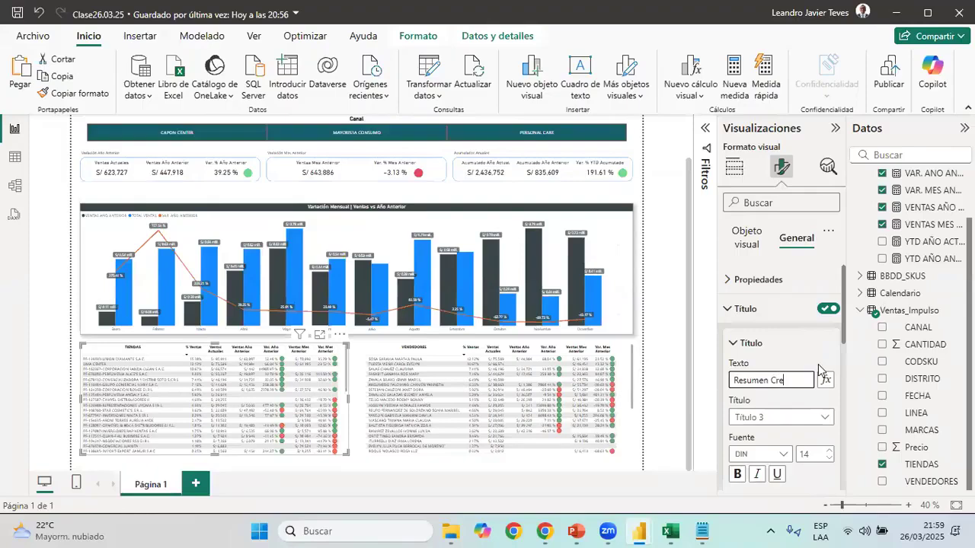
text(ento 1)
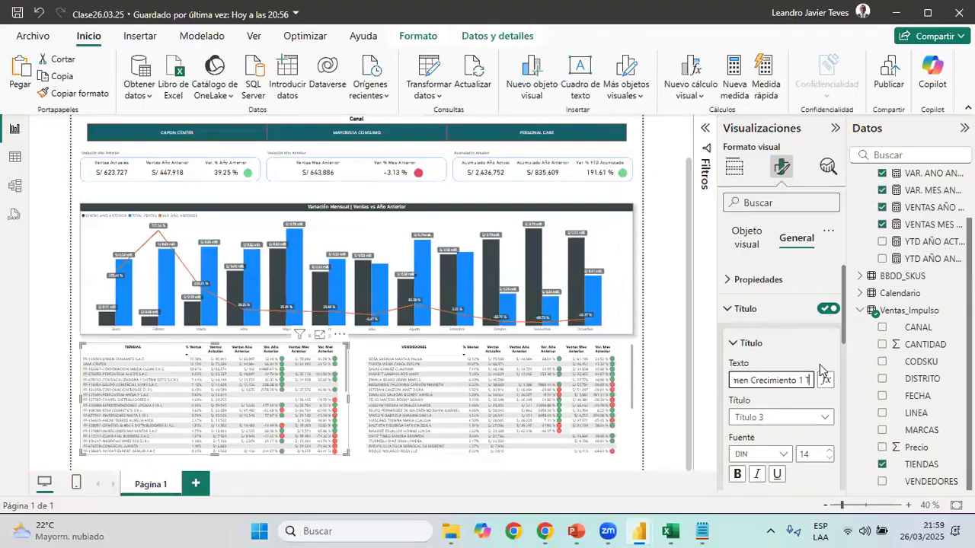
text( T)
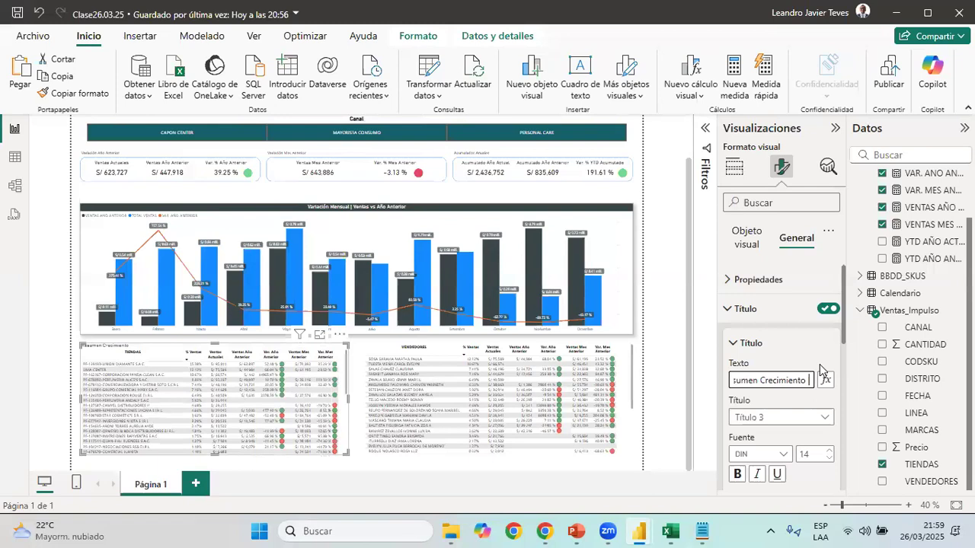
text(iendas)
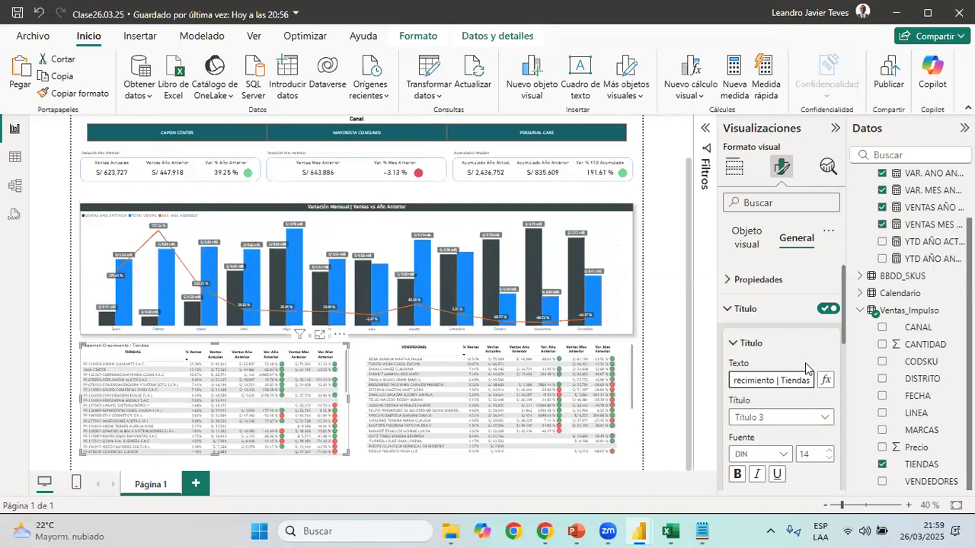
Format the store table's title as white text on a dark grey background, centred, at font size 15
scroll(789, 366, down, 3)
click(757, 394)
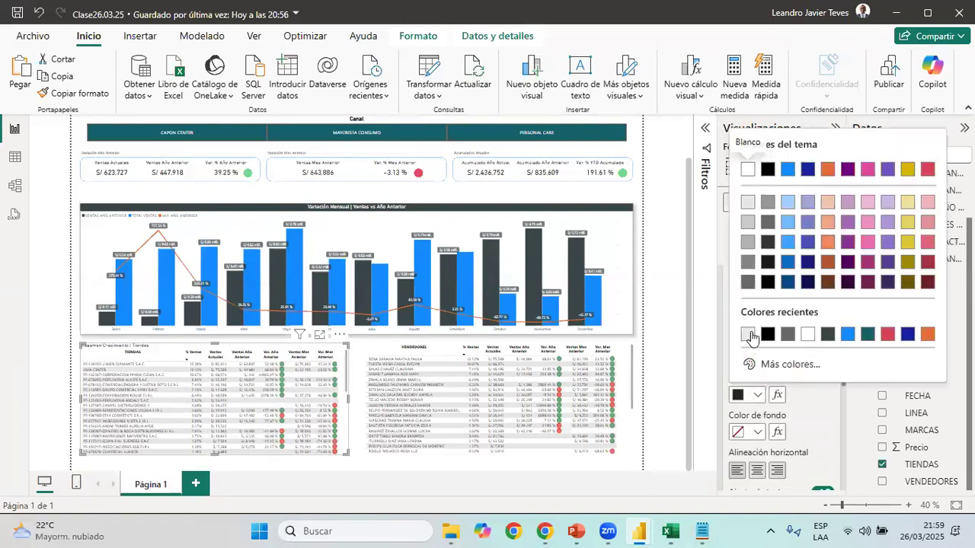
click(812, 333)
click(754, 433)
click(810, 336)
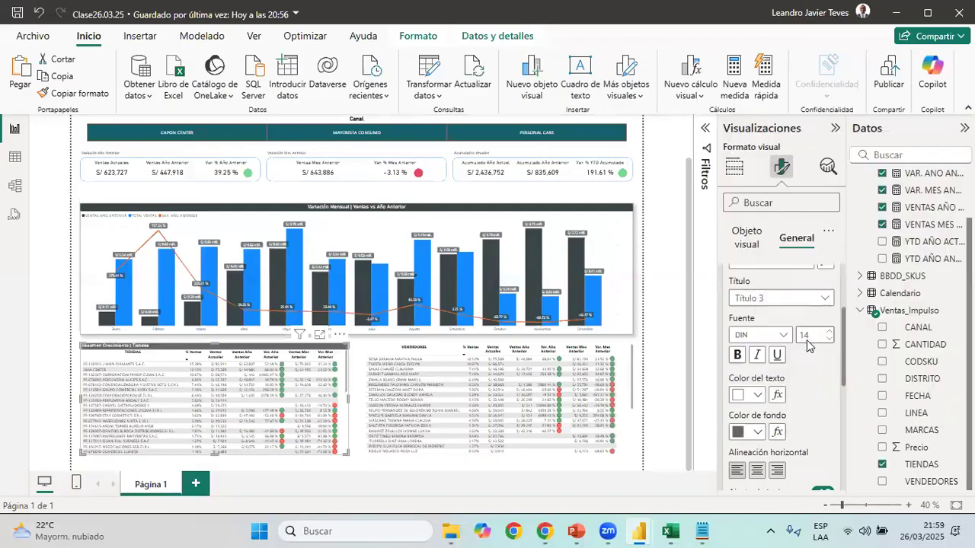
click(756, 432)
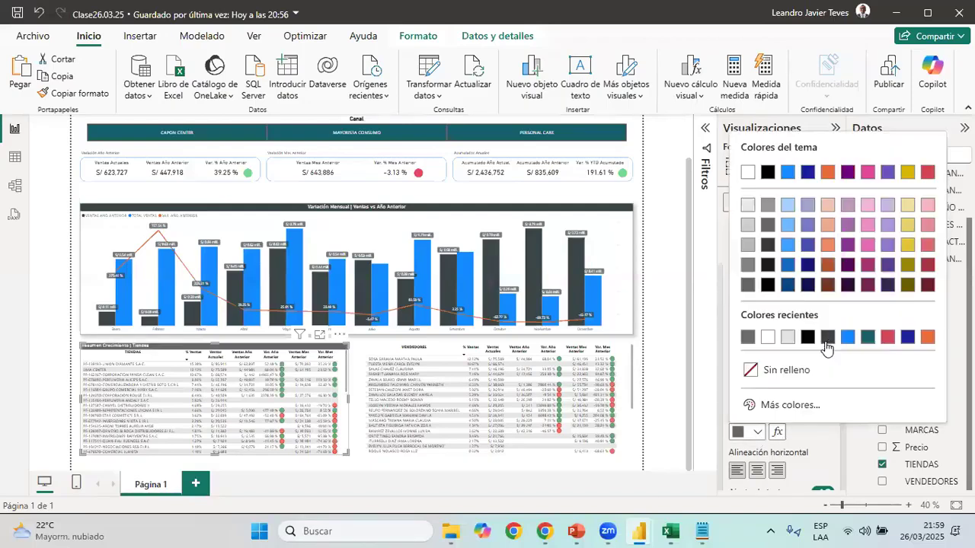
click(829, 344)
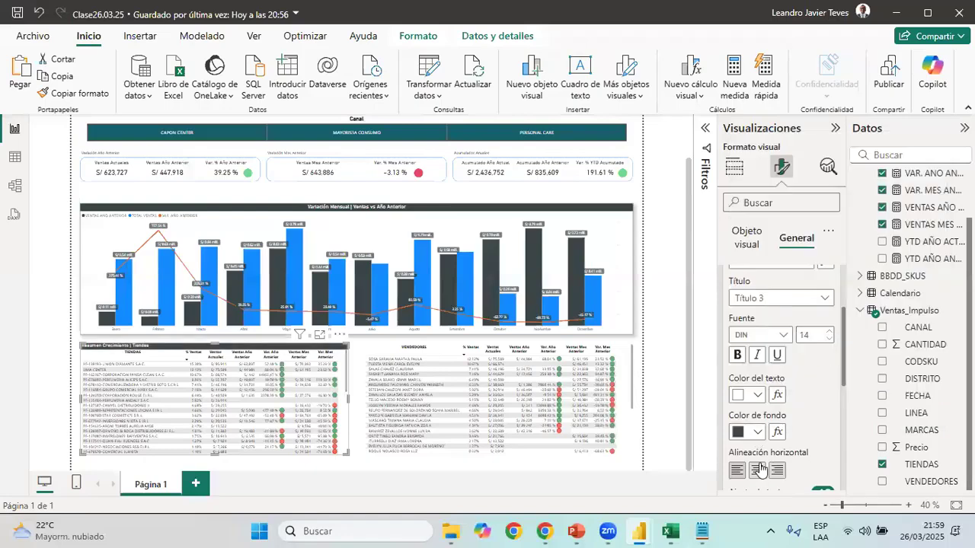
scroll(817, 360, down, 1)
scroll(818, 359, down, 3)
scroll(823, 346, up, 4)
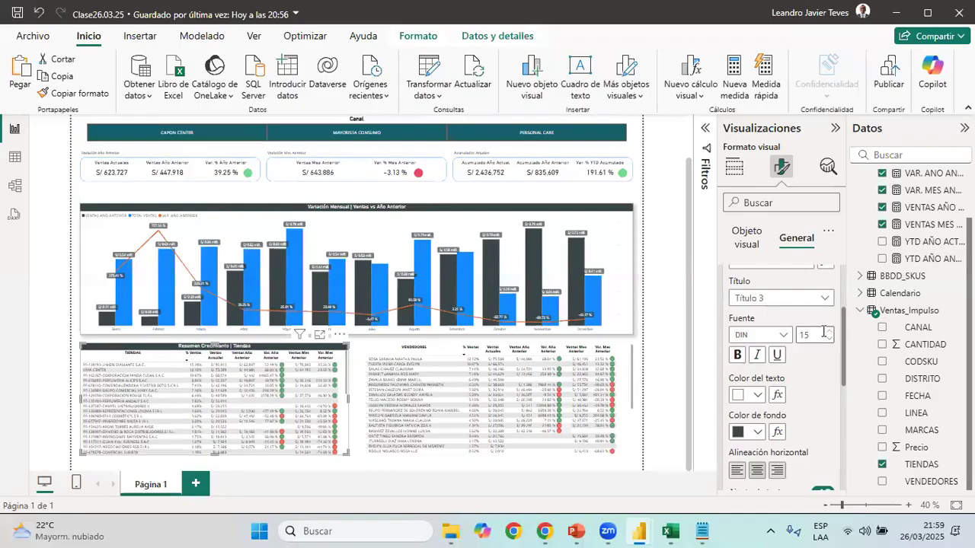
Turn on the vendor table's title and set its text to "Resumen Crecimiento | Vendedores"
click(619, 359)
scroll(784, 358, up, 4)
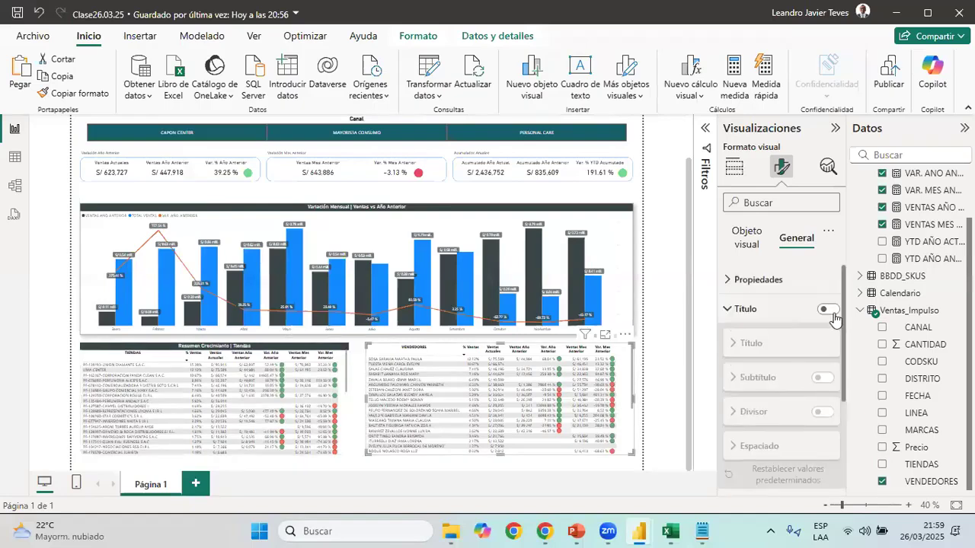
click(829, 309)
click(750, 309)
click(750, 309)
click(771, 378)
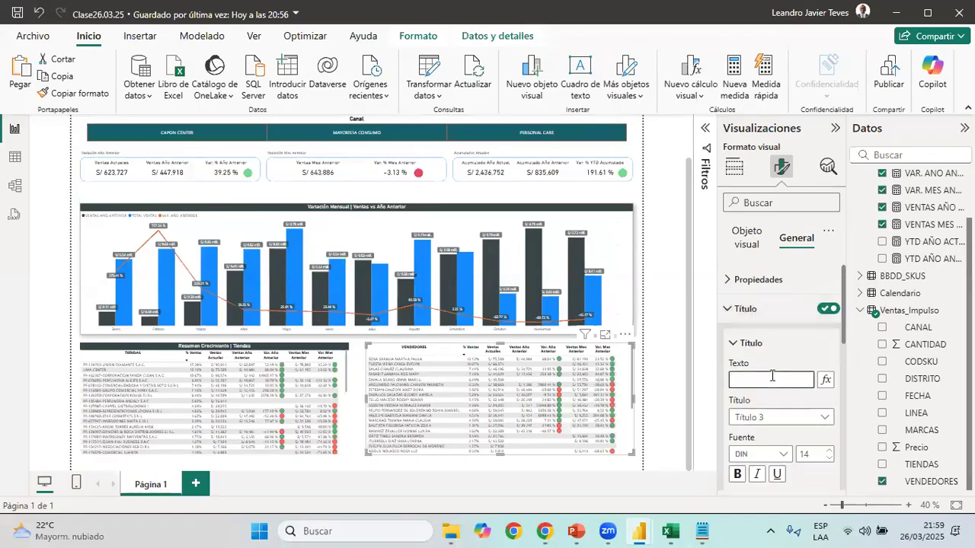
text(Resumen)
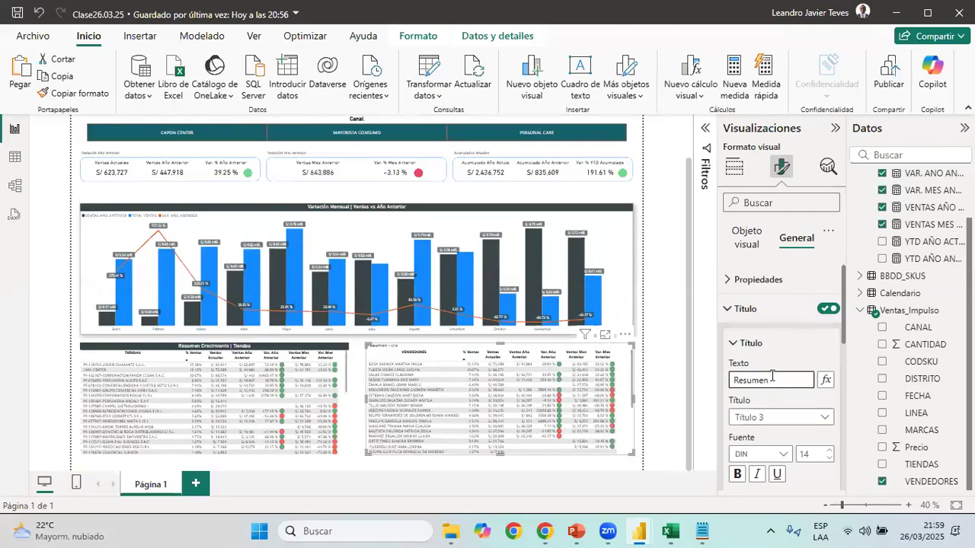
text( Crecimiento | Vendedores)
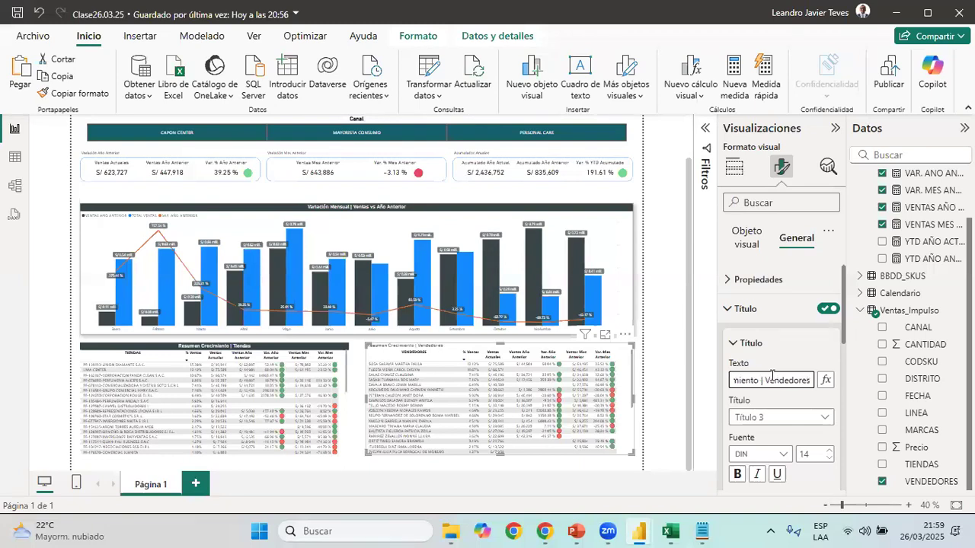
Format the vendor table's title as bold white text on the same dark grey background, centred, at font size 15
scroll(772, 376, down, 3)
click(757, 432)
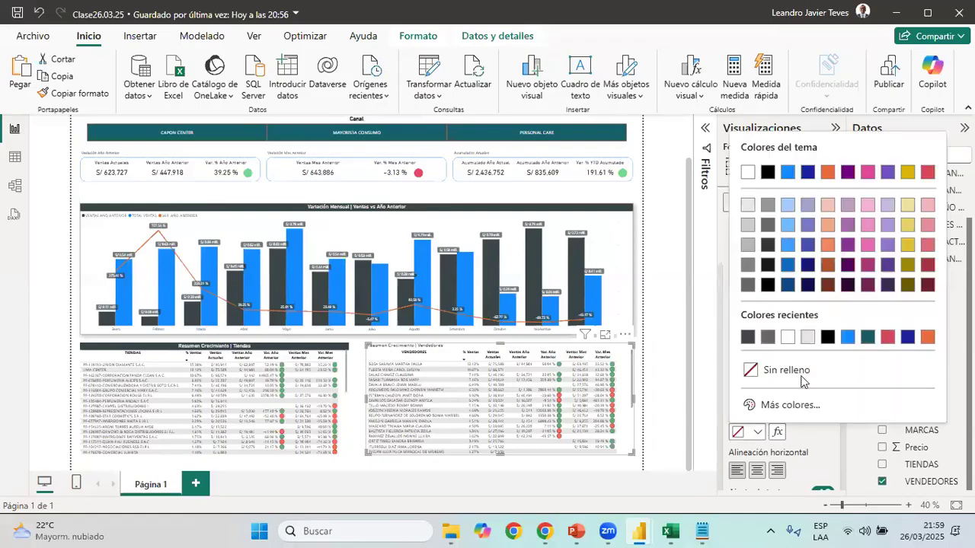
click(750, 339)
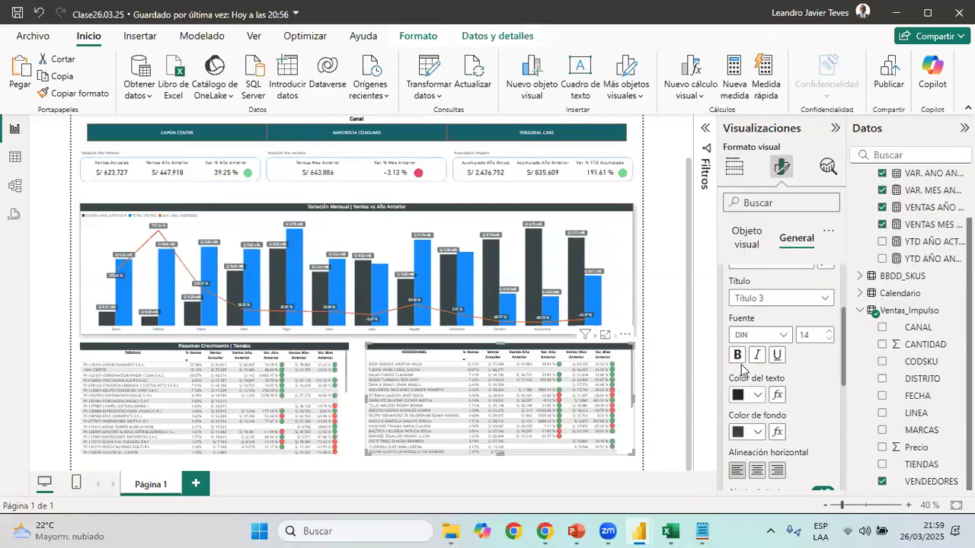
click(758, 395)
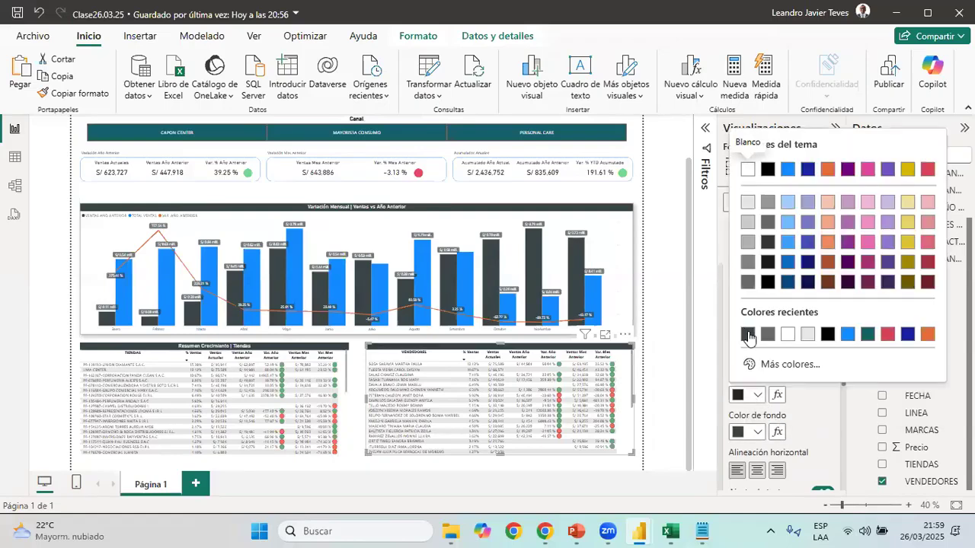
click(789, 335)
click(829, 332)
click(738, 355)
click(758, 469)
click(735, 357)
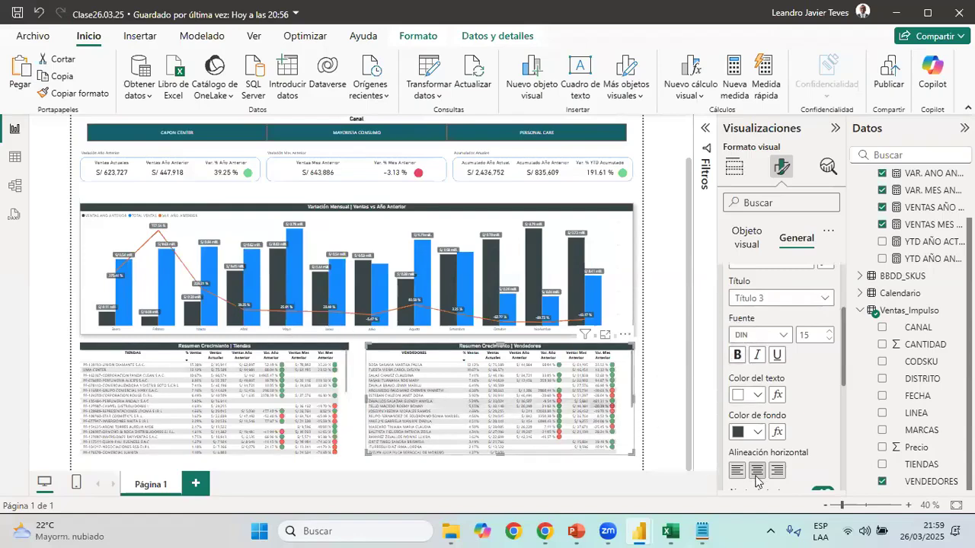
scroll(669, 339, up, 1)
scroll(667, 335, down, 1)
click(662, 329)
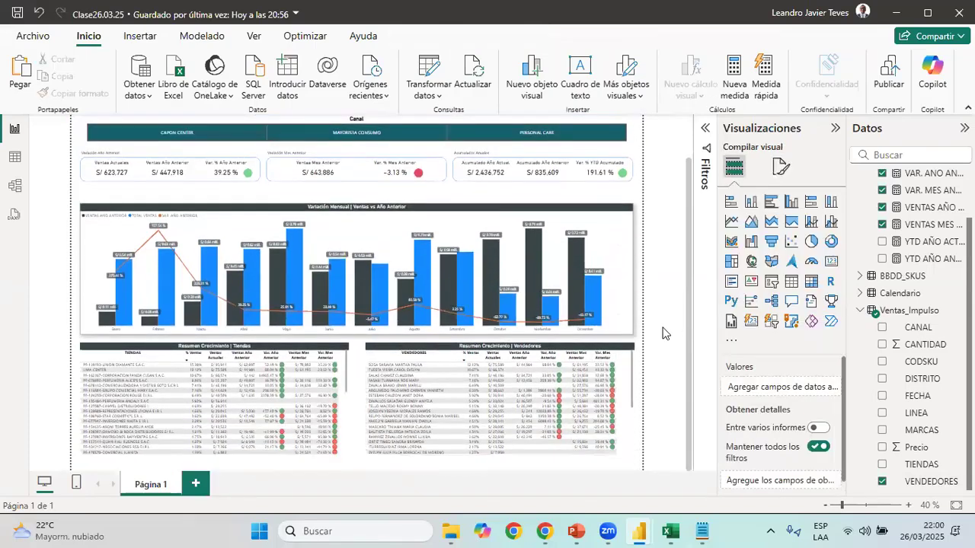
Save the Clase26.03.25 report and check which account is signed in
scroll(654, 275, up, 1)
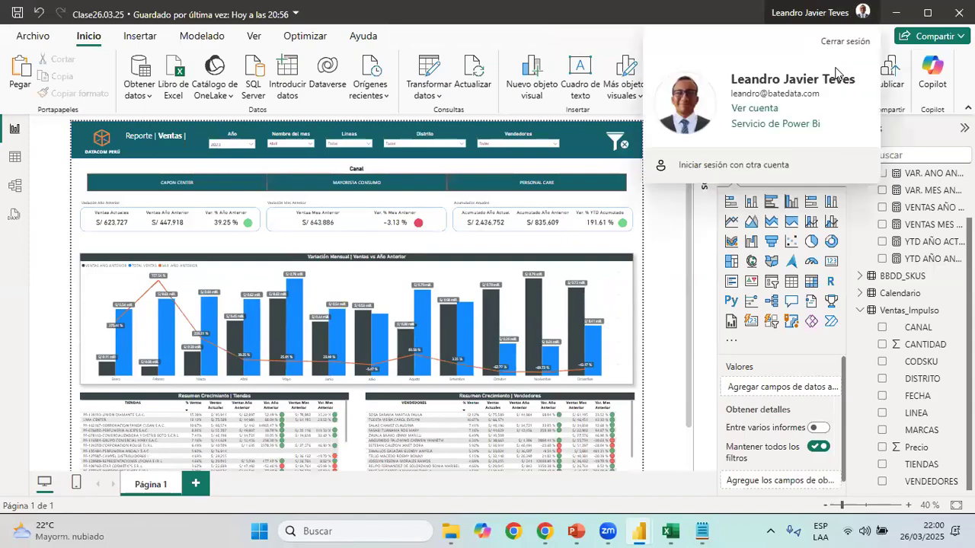
click(17, 15)
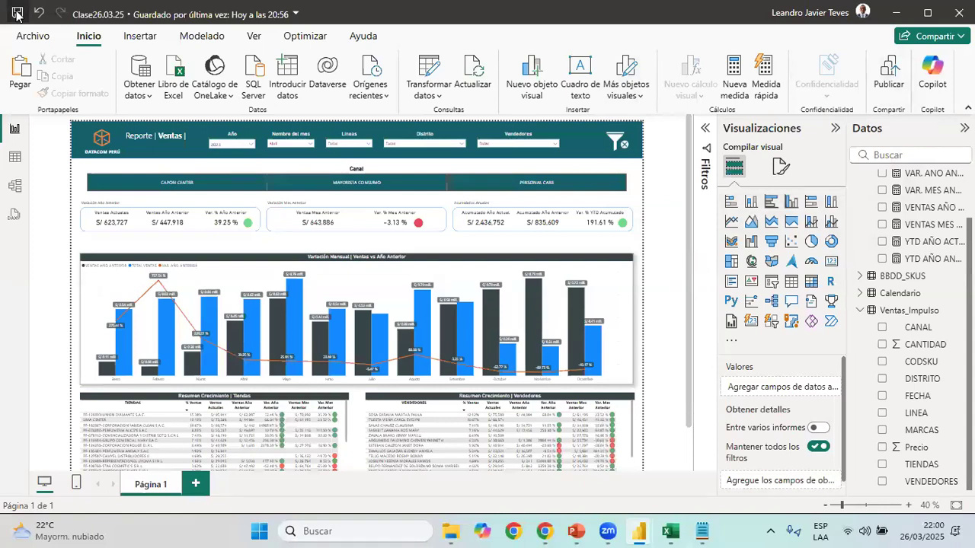
click(842, 9)
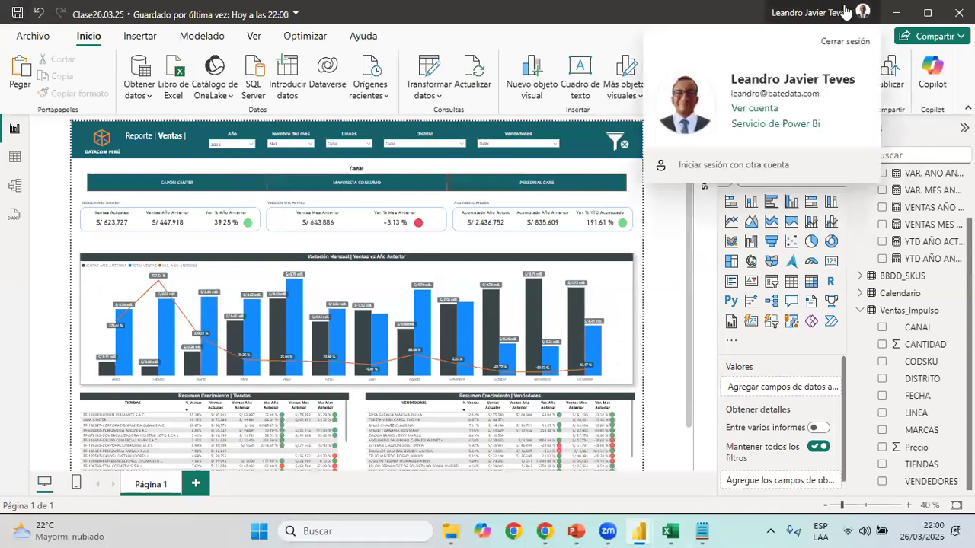
click(702, 12)
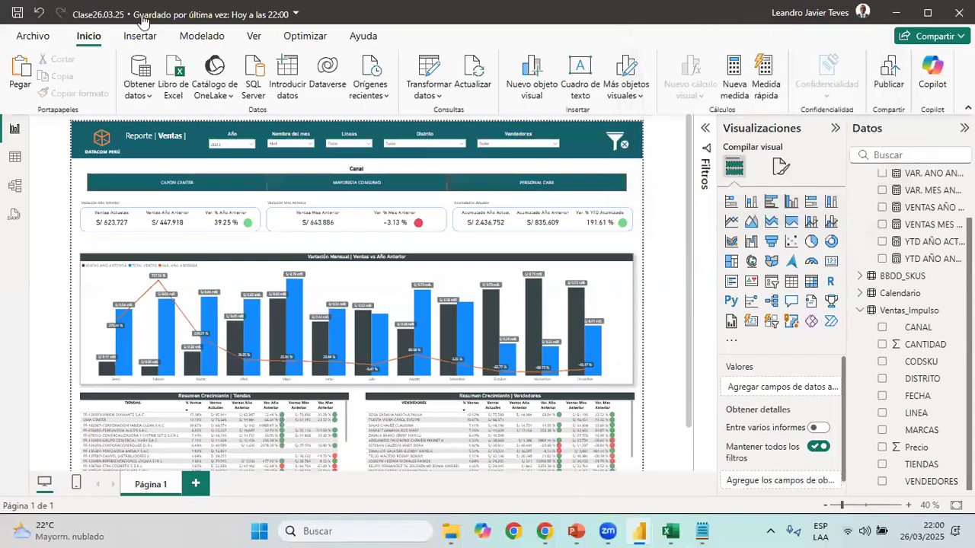
Publish the report to Mi área de trabajo and open the published Clase26.03.25 report in the Power BI service
click(139, 35)
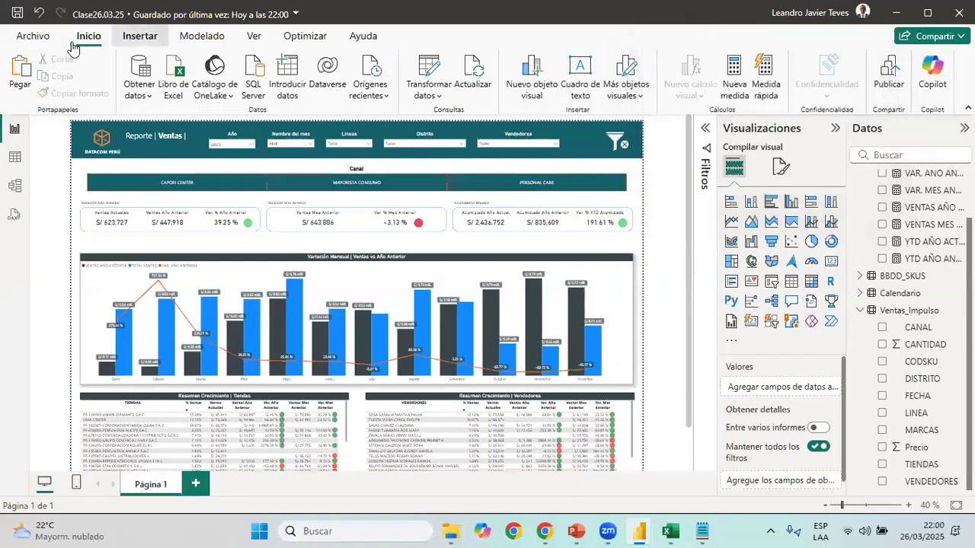
click(88, 36)
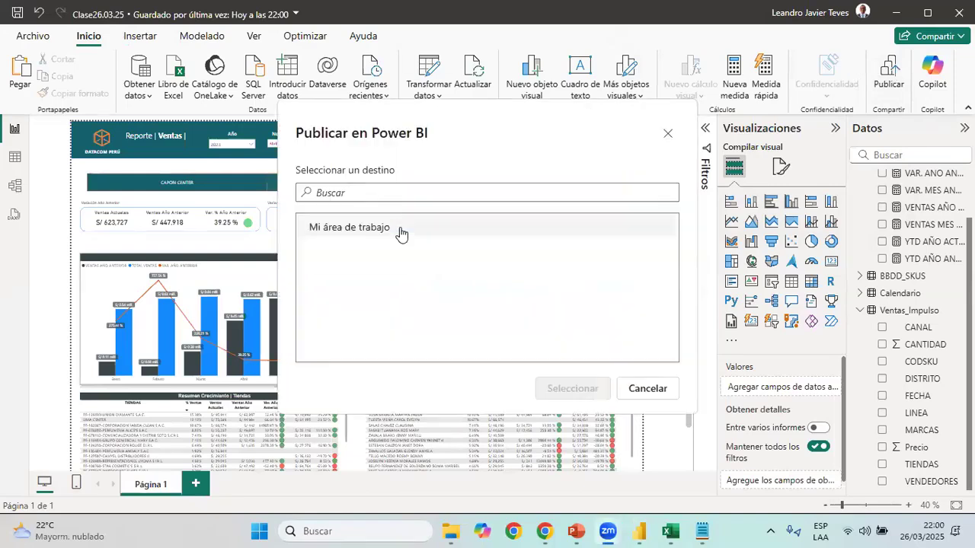
click(399, 232)
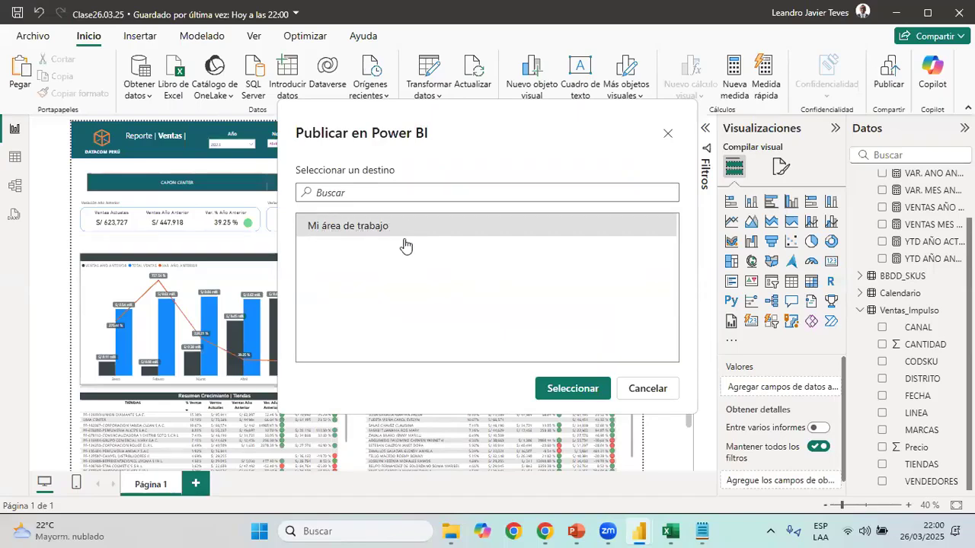
click(574, 390)
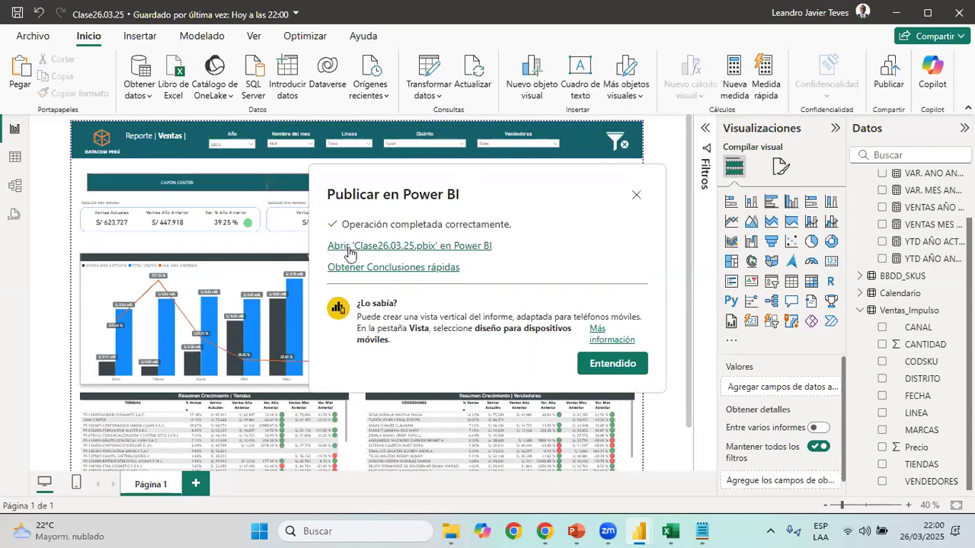
click(456, 250)
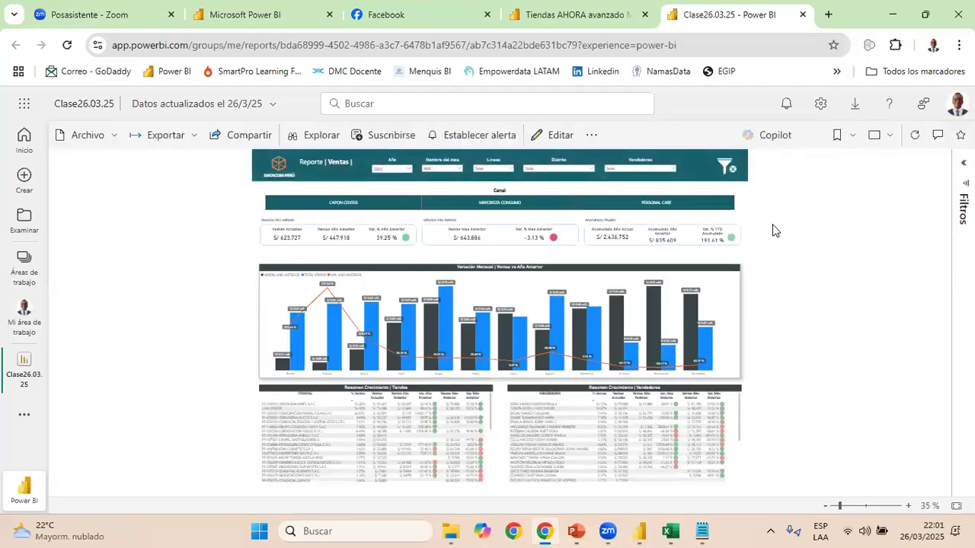
Publish the Clase26.03.25 report to the web as a public report, copy its shareable link and close the embed code dialog
click(111, 136)
mouse_move(140, 267)
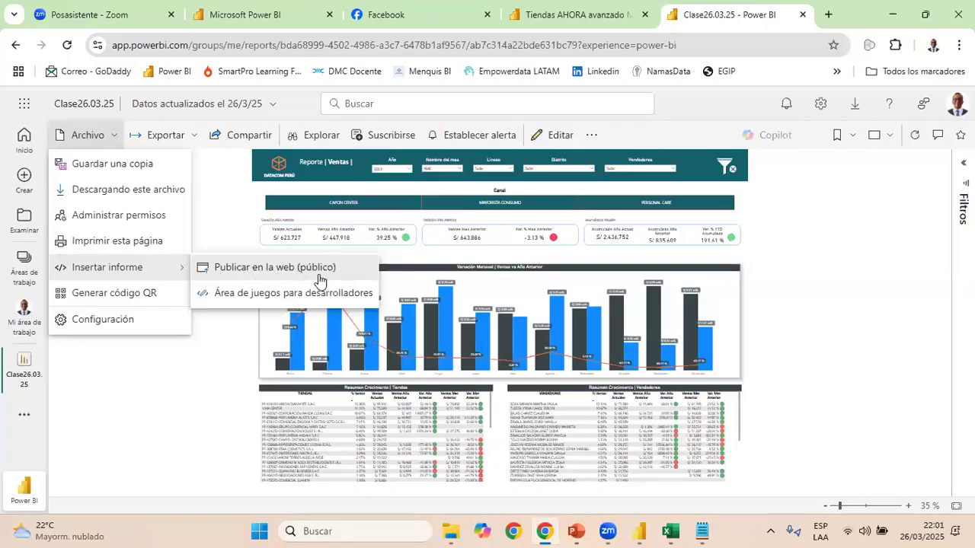
click(268, 271)
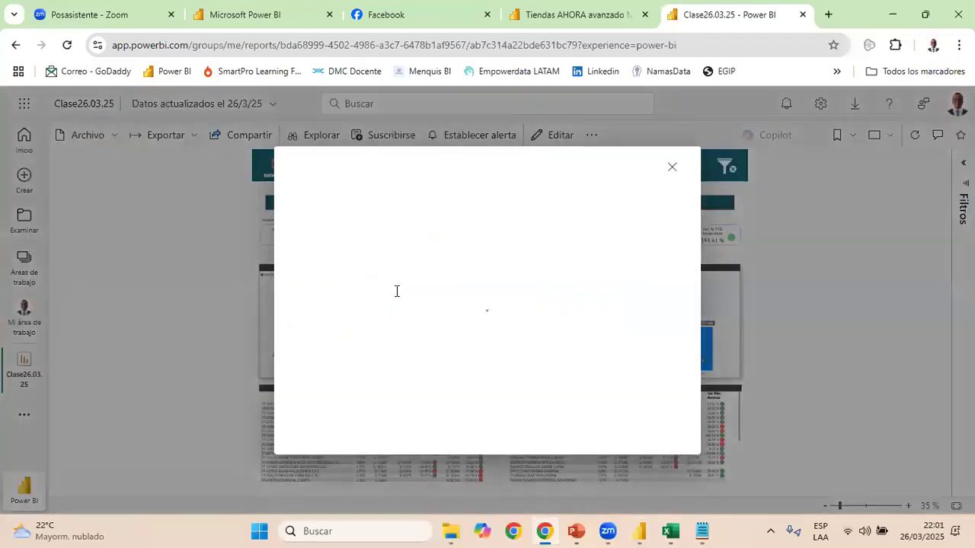
click(578, 408)
click(576, 444)
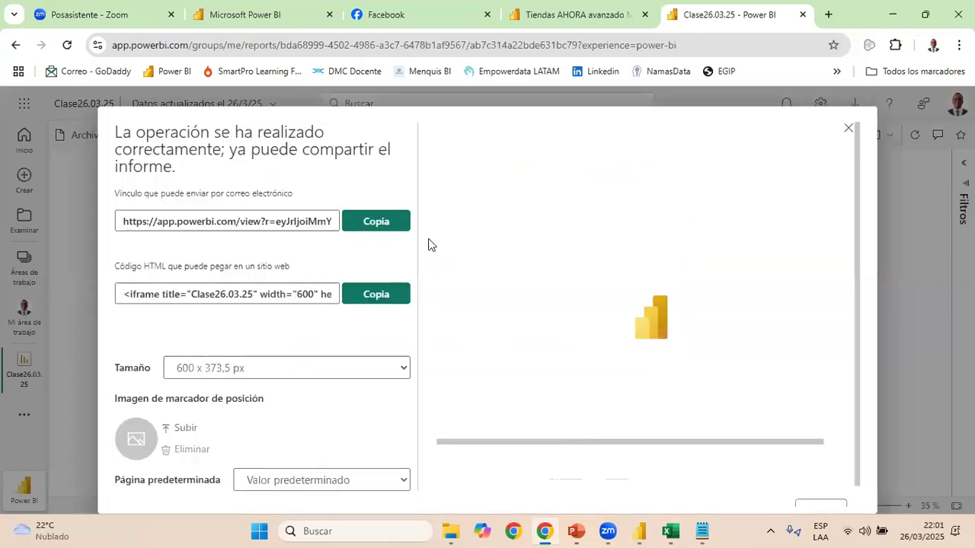
click(396, 222)
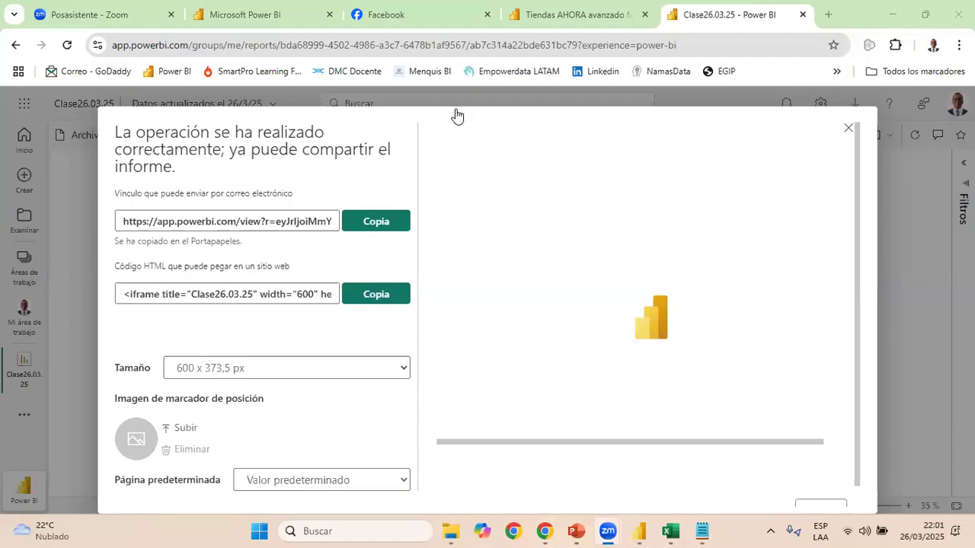
click(849, 131)
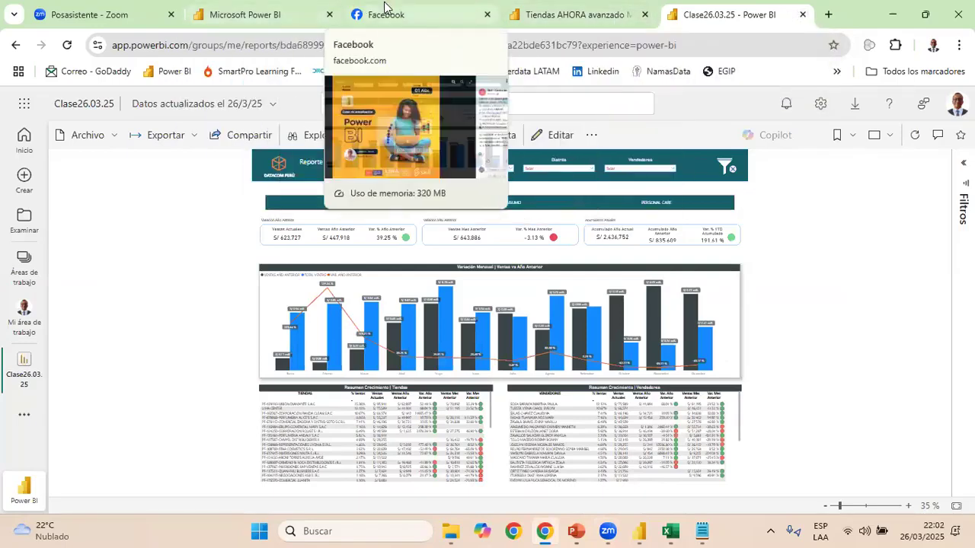
Switch to Excel and close the Libro1 workbook
mouse_move(680, 527)
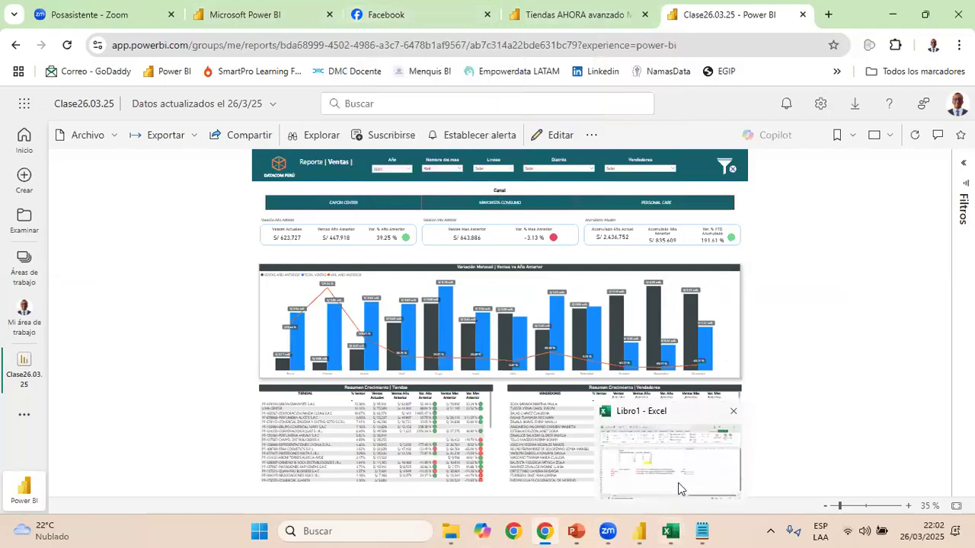
click(681, 489)
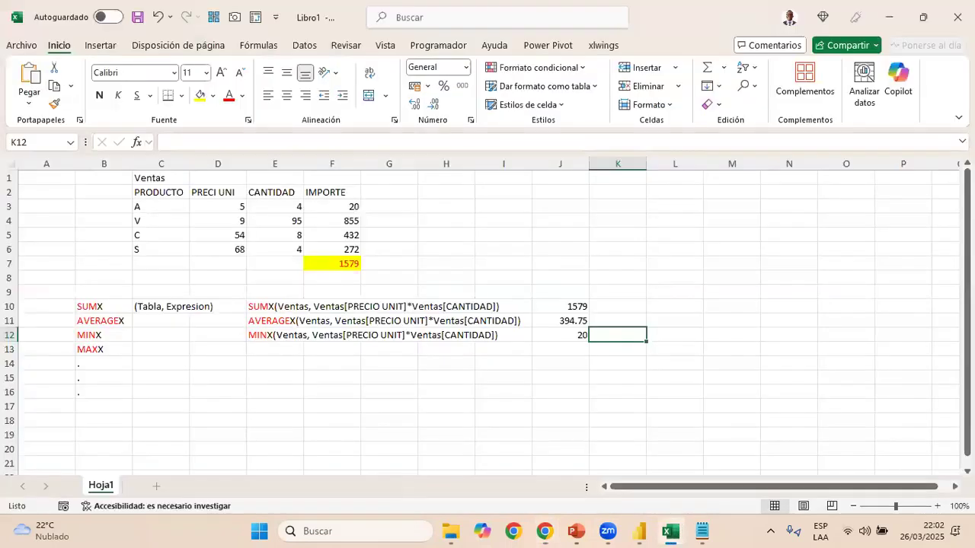
click(957, 16)
click(506, 343)
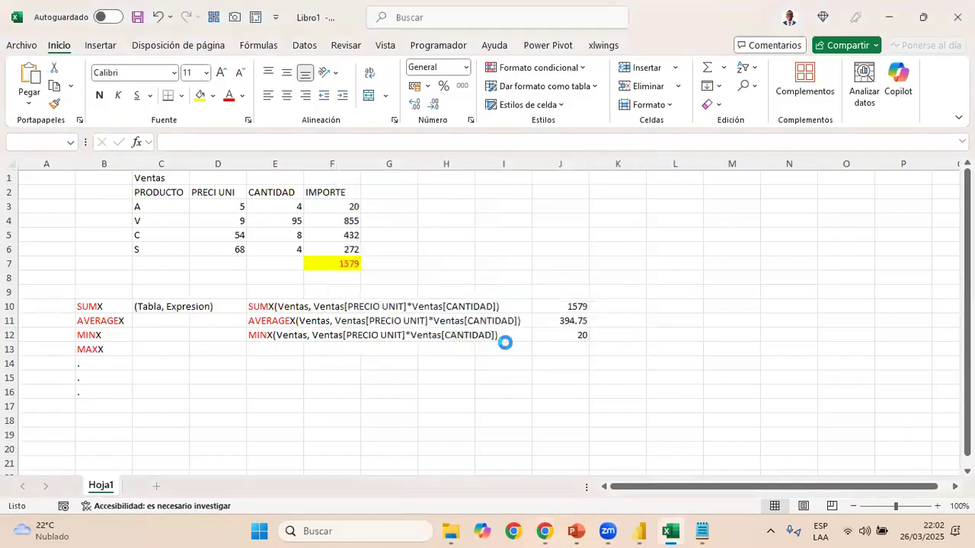